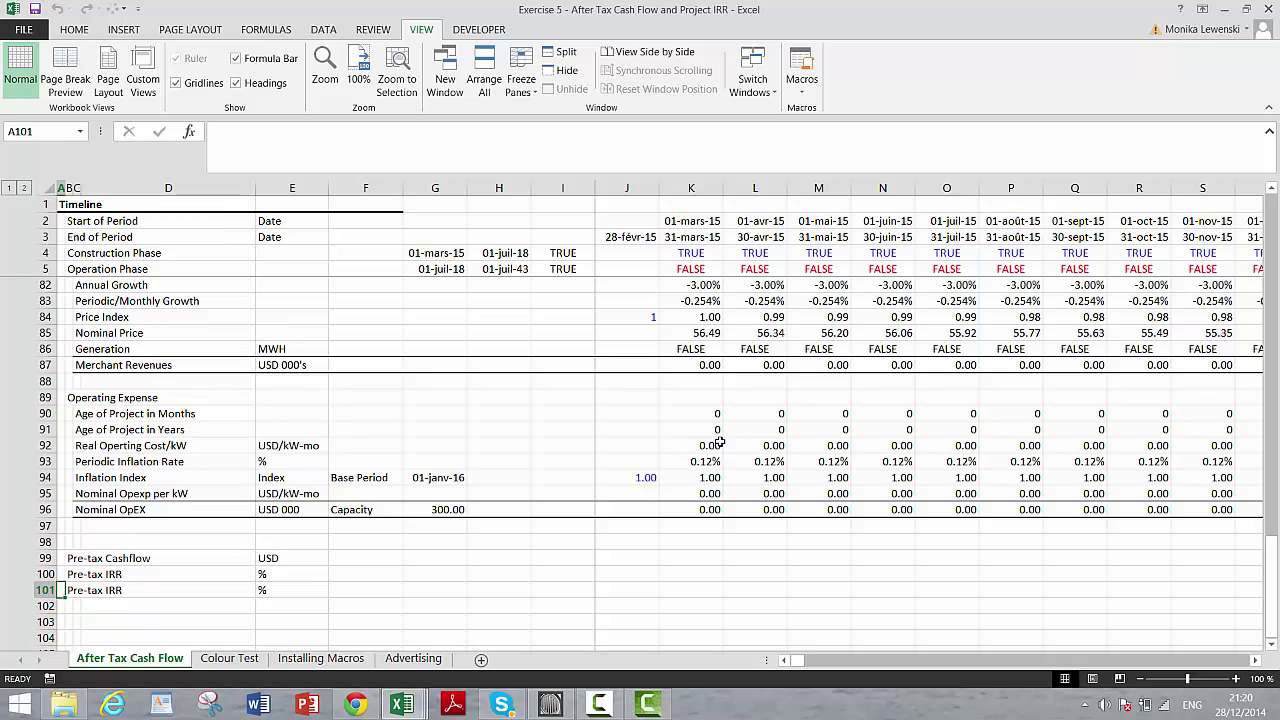
Step: Examine the timeline and the timing and operating assumptions at the start of the After Tax Cash Flow sheet
{"action": "key", "text": "Page_Up"}
{"action": "key", "text": "Page_Up"}
{"action": "key", "text": "Page_Up"}
{"action": "key", "text": "Page_Up"}
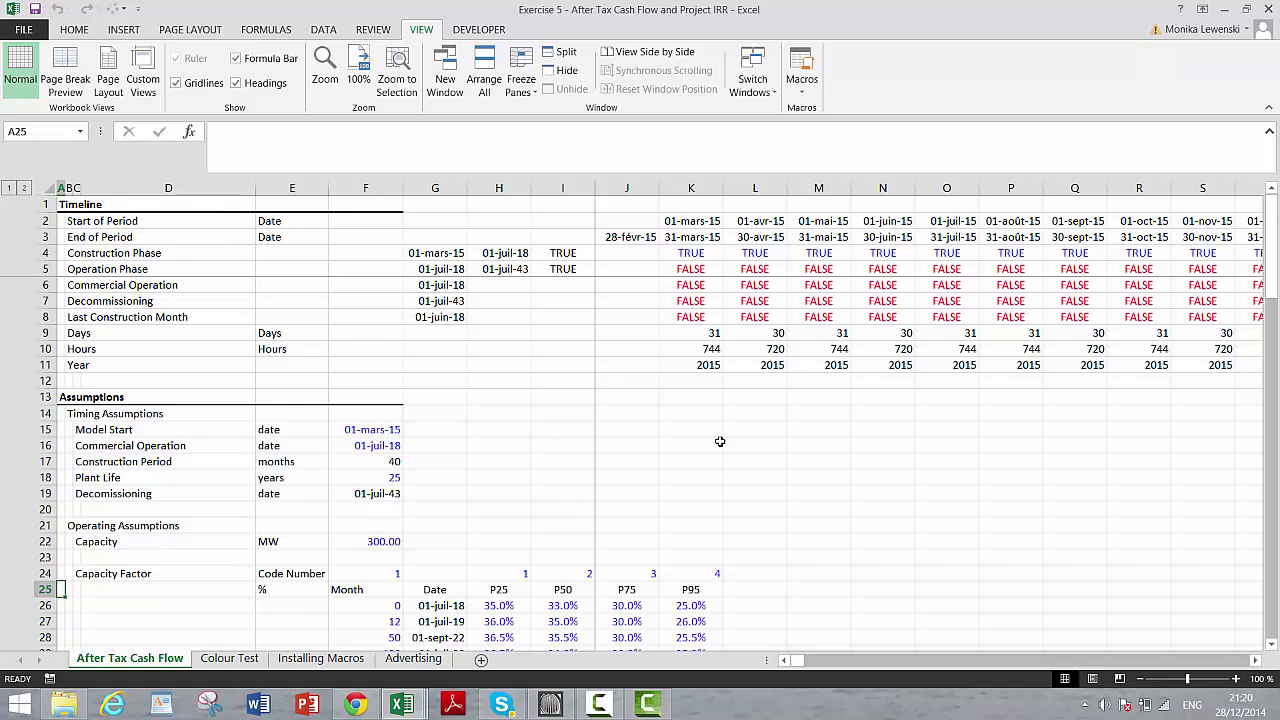
{"action": "key", "text": "Page_Down"}
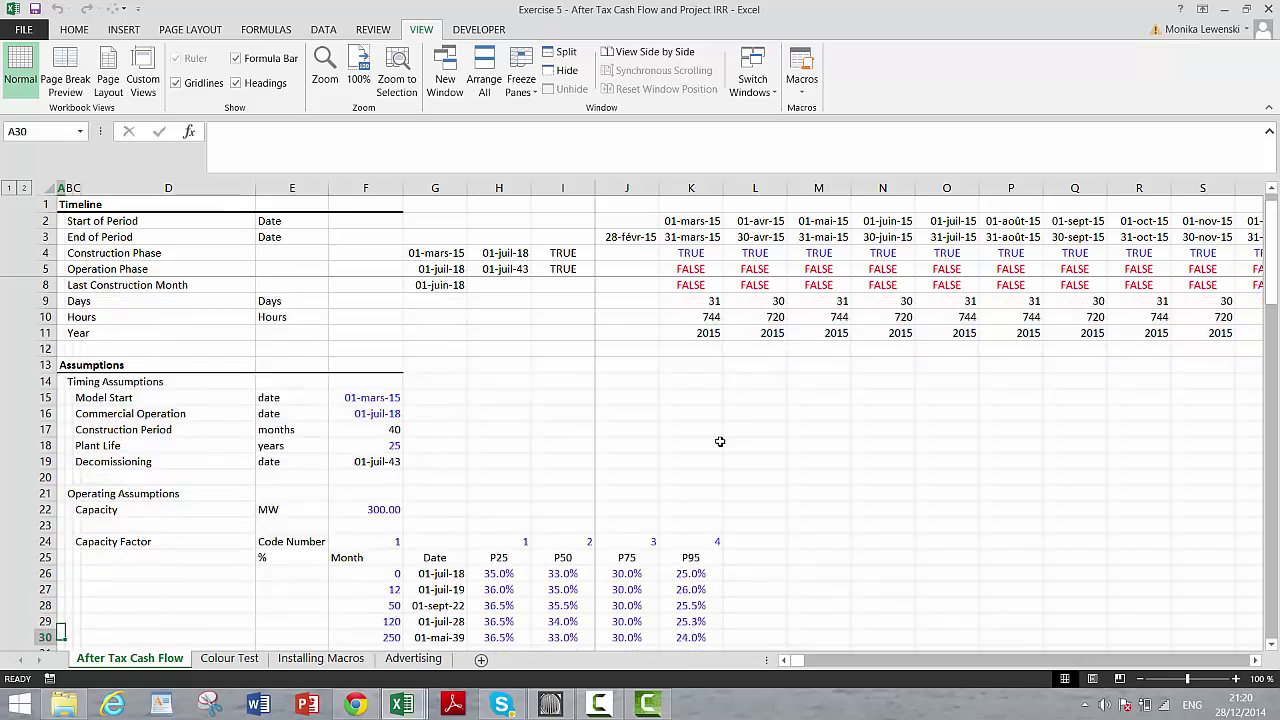
{"action": "key", "text": "Up"}
{"action": "key", "text": "Up"}
{"action": "key", "text": "Up"}
{"action": "key", "text": "Up"}
{"action": "key", "text": "Up"}
{"action": "key", "text": "Up"}
{"action": "key", "text": "Up"}
{"action": "key", "text": "Up"}
{"action": "key", "text": "Up"}
{"action": "key", "text": "Up"}
{"action": "key", "text": "Up"}
{"action": "key", "text": "Up"}
{"action": "key", "text": "Up"}
{"action": "key", "text": "Up"}
{"action": "key", "text": "Up"}
{"action": "key", "text": "Up"}
{"action": "key", "text": "Up"}
{"action": "key", "text": "Up"}
{"action": "key", "text": "Up"}
{"action": "key", "text": "Up"}
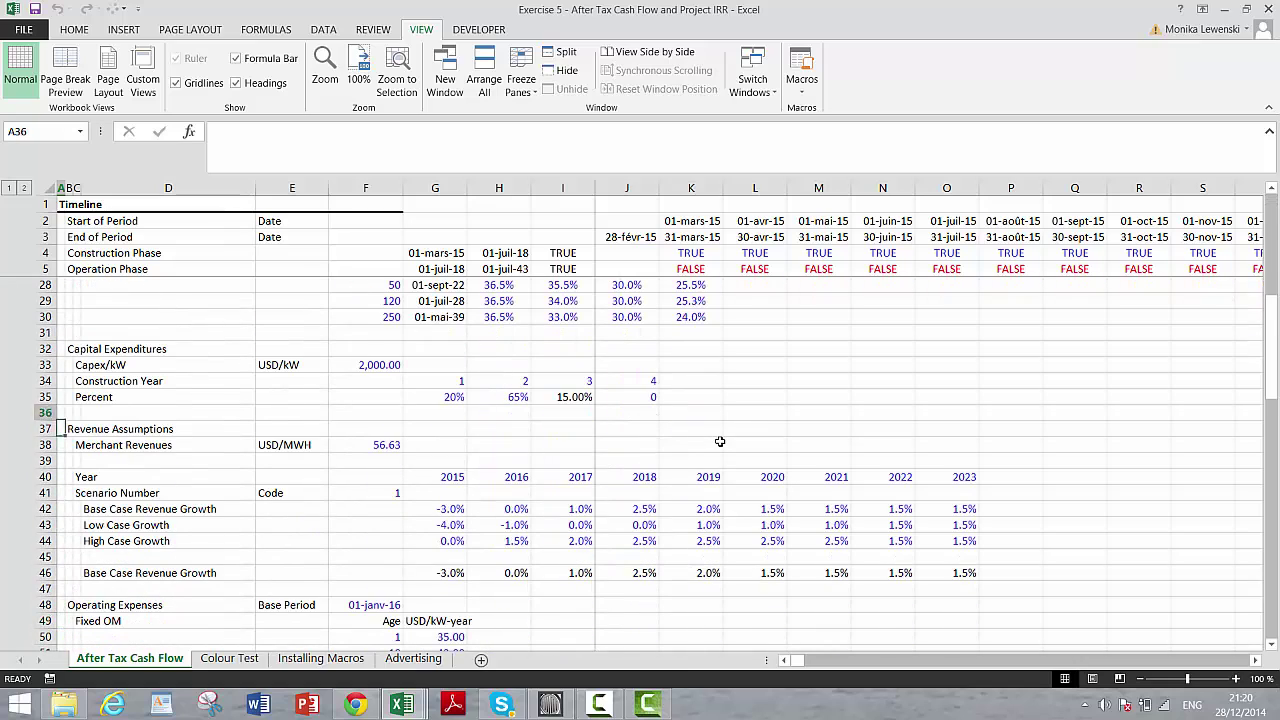
Step: Examine the capital expenditure, revenue and operating expense assumptions on the After Tax Cash Flow sheet
{"action": "key", "text": "Down"}
{"action": "key", "text": "Down"}
{"action": "key", "text": "Down"}
{"action": "key", "text": "Down"}
{"action": "key", "text": "Down"}
{"action": "key", "text": "Down"}
{"action": "key", "text": "Down"}
{"action": "key", "text": "Down"}
{"action": "key", "text": "Down"}
{"action": "key", "text": "Down"}
{"action": "key", "text": "Down"}
{"action": "key", "text": "Down"}
{"action": "key", "text": "Down"}
{"action": "key", "text": "Down"}
{"action": "key", "text": "Down"}
{"action": "key", "text": "Down"}
{"action": "key", "text": "Down"}
{"action": "key", "text": "Down"}
{"action": "key", "text": "Down"}
{"action": "key", "text": "Down"}
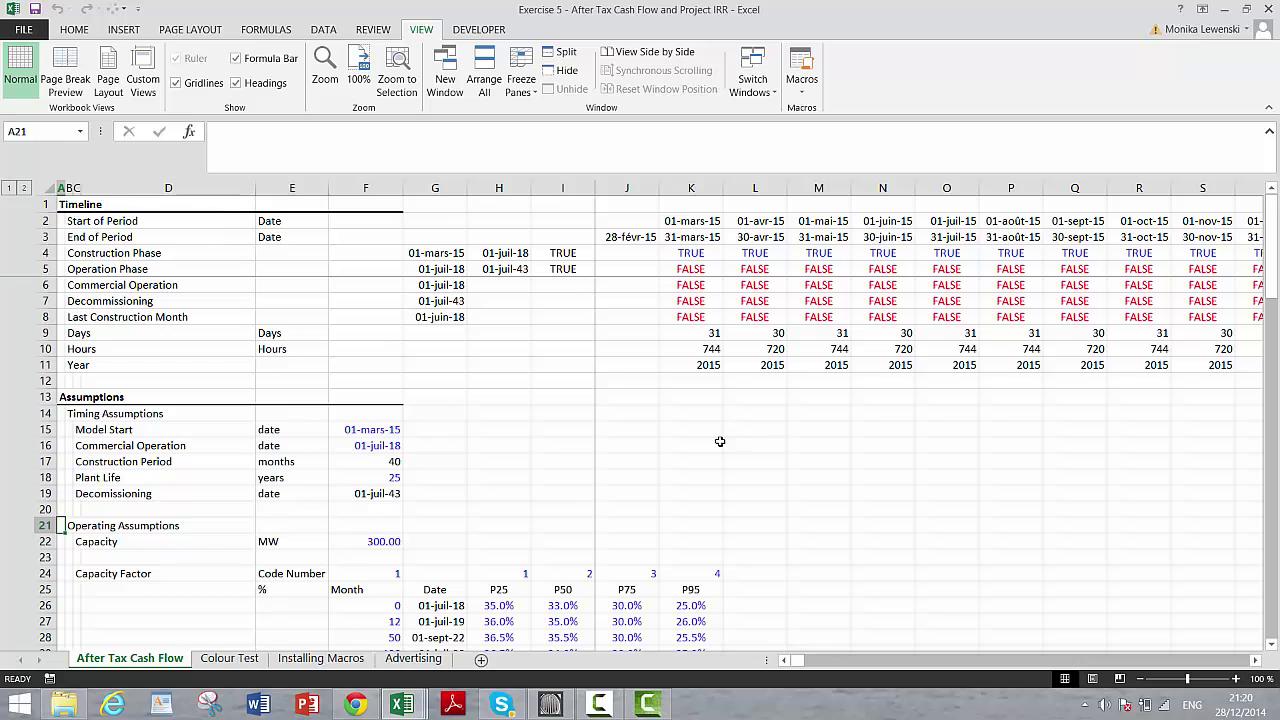
{"action": "left_click", "coordinate": [1104, 705]}
{"action": "left_click_drag", "start_coordinate": [1097, 542], "coordinate": [1106, 500]}
{"action": "left_click", "coordinate": [982, 514]}
{"action": "left_click", "coordinate": [505, 438]}
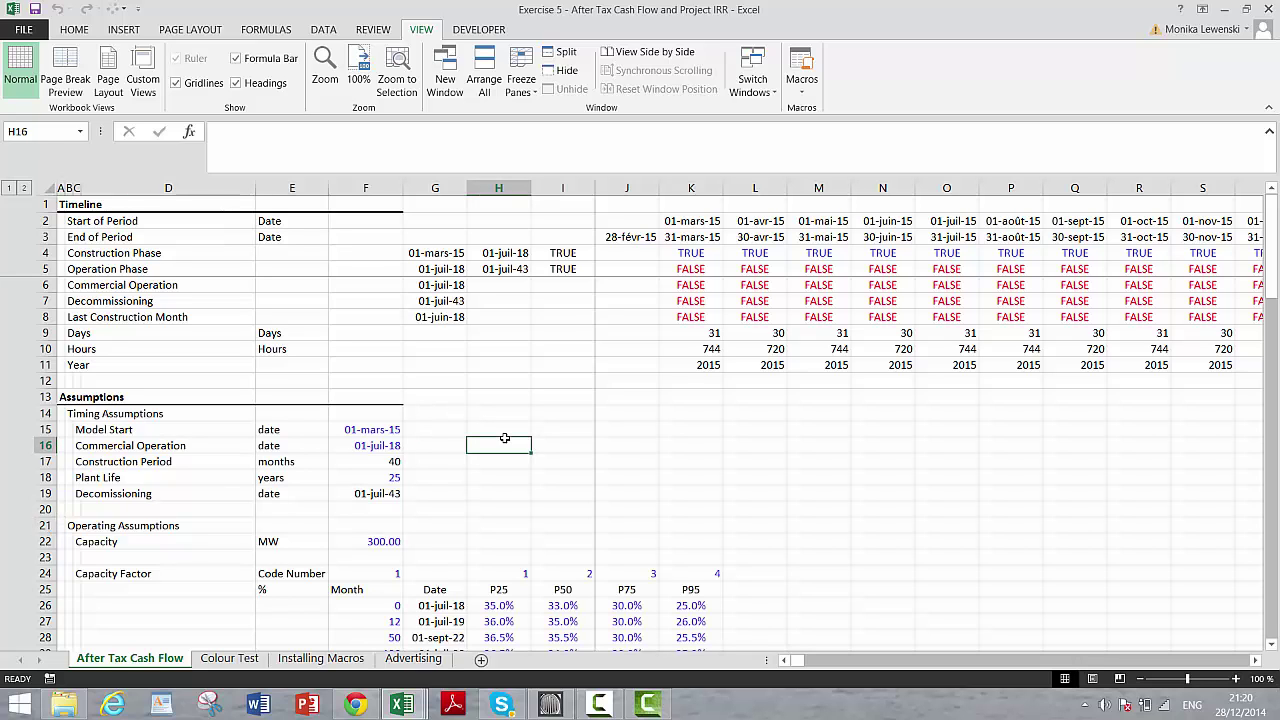
Step: Look through the model from the operating assumptions down to the pre-tax cash flow and IRR rows
{"action": "key", "text": "Down"}
{"action": "key", "text": "Down"}
{"action": "key", "text": "Down"}
{"action": "key", "text": "Down"}
{"action": "key", "text": "Down"}
{"action": "key", "text": "Down"}
{"action": "key", "text": "Down"}
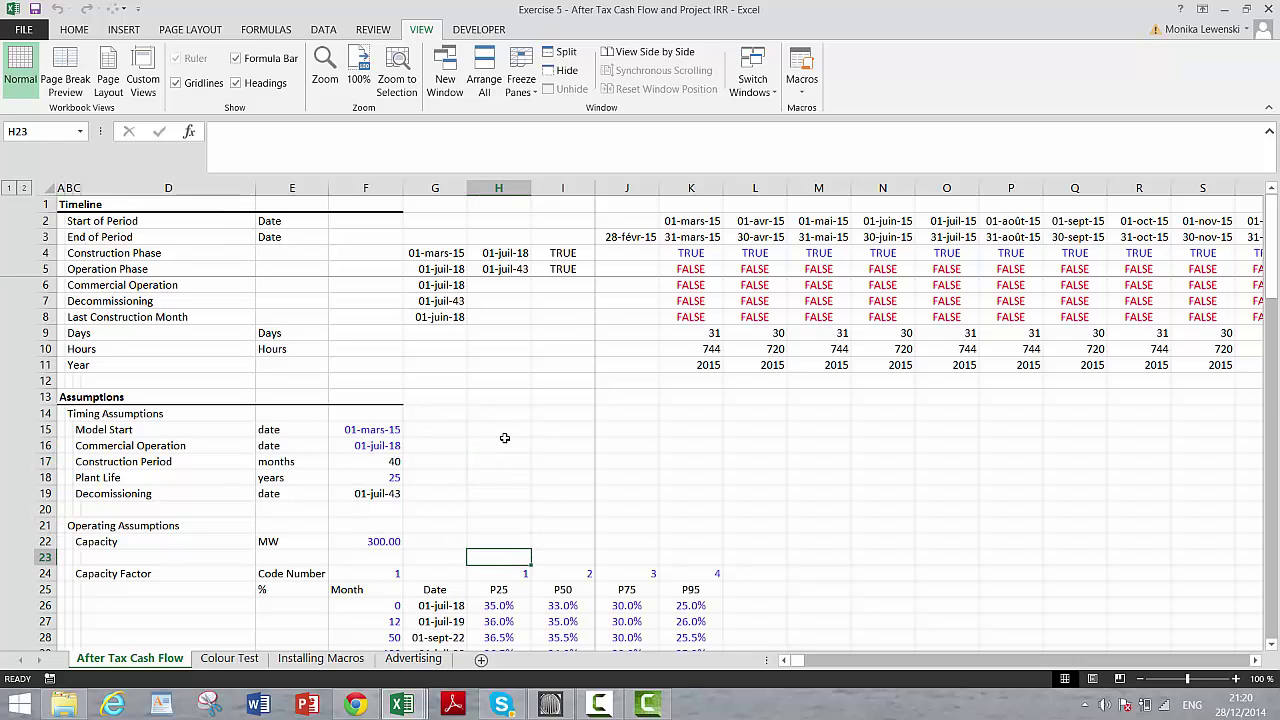
{"action": "key", "text": "Page_Down"}
{"action": "key", "text": "Page_Down"}
{"action": "key", "text": "Page_Down"}
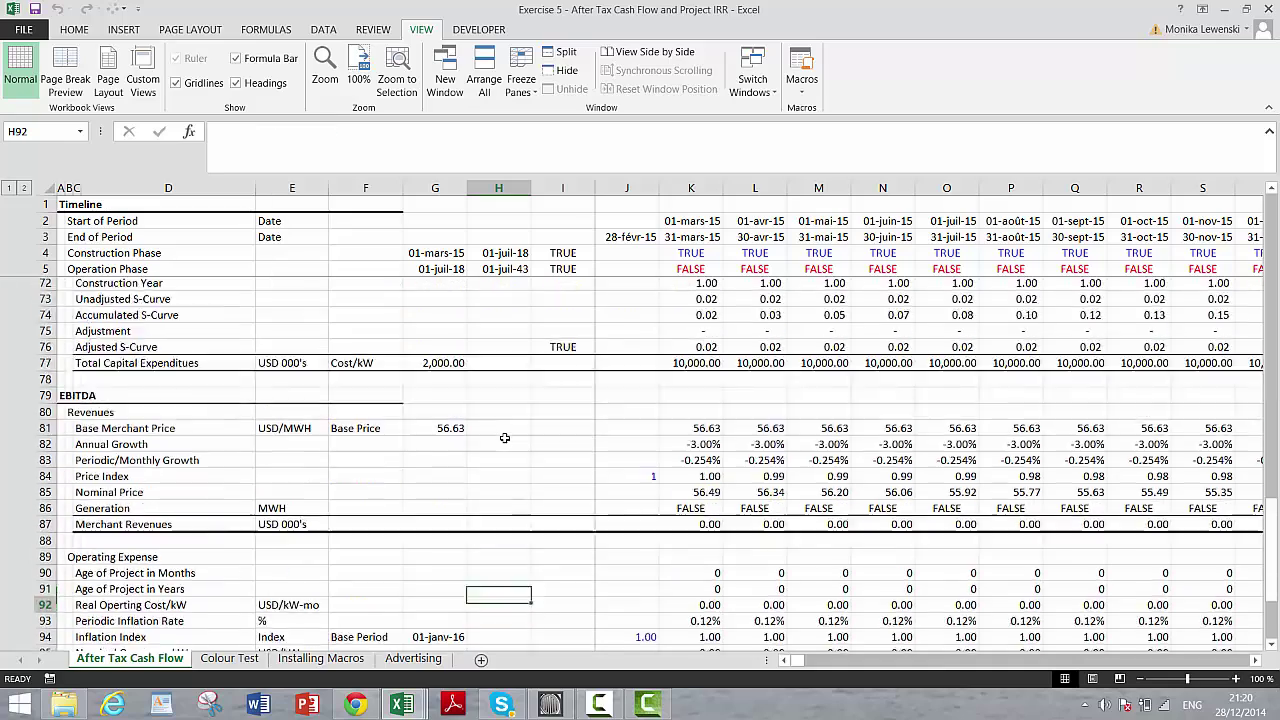
{"action": "key", "text": "Page_Down"}
{"action": "key", "text": "Up"}
{"action": "key", "text": "Up"}
{"action": "key", "text": "Up"}
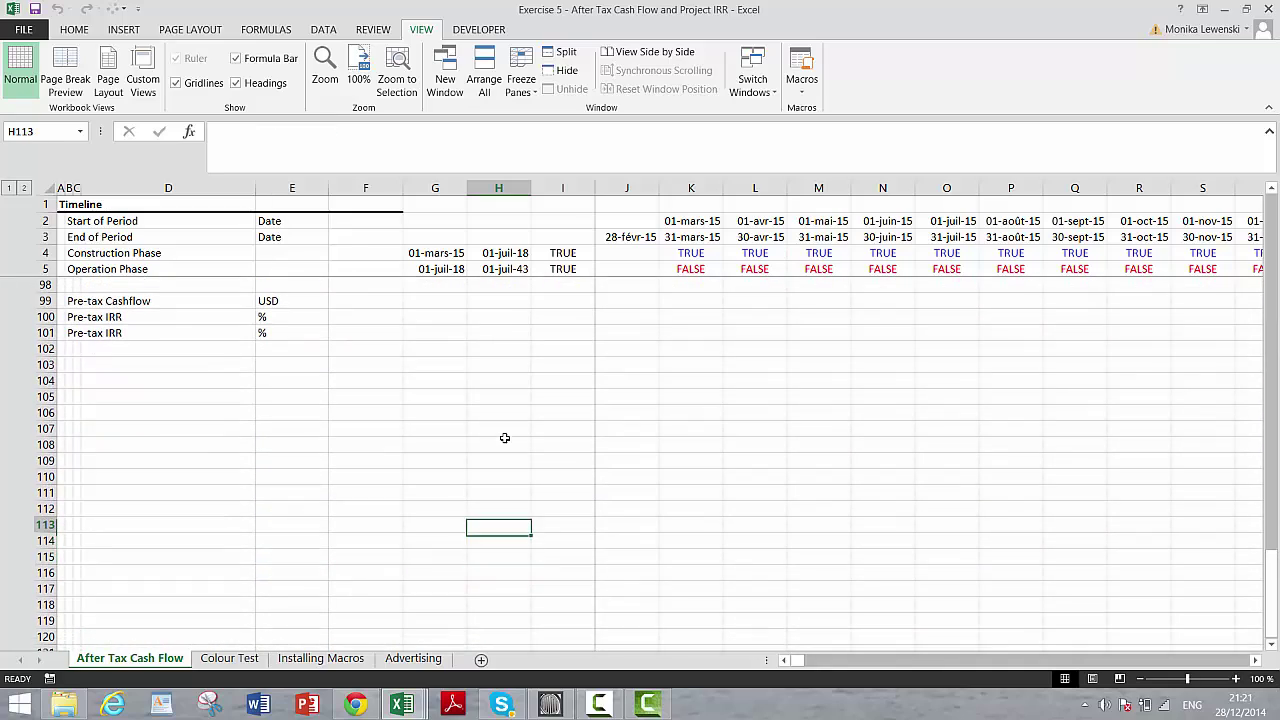
Step: Look back from the pre-tax cash flow rows to the start of the EBITDA section
{"action": "key", "text": "Up"}
{"action": "key", "text": "Up"}
{"action": "key", "text": "Up"}
{"action": "key", "text": "Up"}
{"action": "key", "text": "Up"}
{"action": "key", "text": "Up"}
{"action": "key", "text": "Up"}
{"action": "key", "text": "Up"}
{"action": "key", "text": "Up"}
{"action": "key", "text": "Up"}
{"action": "key", "text": "Up"}
{"action": "key", "text": "Up"}
{"action": "key", "text": "Up"}
{"action": "key", "text": "Up"}
{"action": "key", "text": "Up"}
{"action": "key", "text": "Up"}
{"action": "key", "text": "Up"}
{"action": "key", "text": "Up"}
{"action": "key", "text": "Up"}
{"action": "key", "text": "Up"}
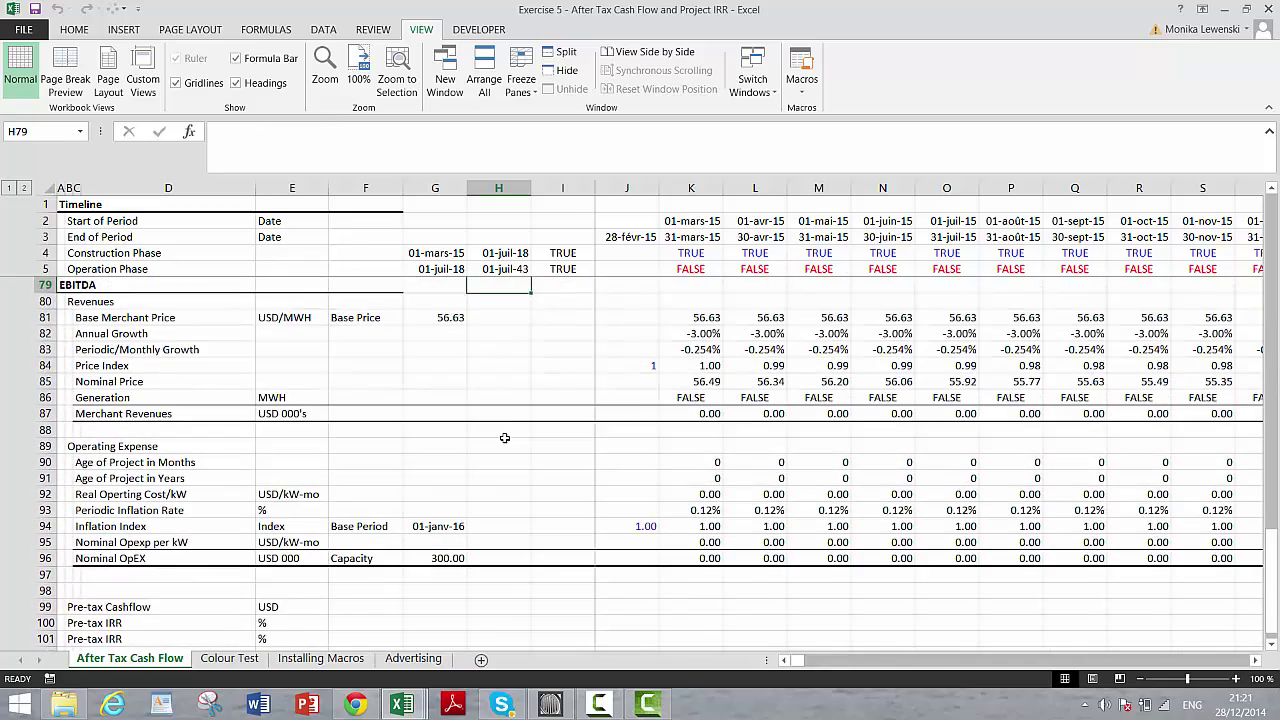
{"action": "key", "text": "Up"}
{"action": "key", "text": "Up"}
{"action": "key", "text": "Up"}
Step: Examine the EBITDA section's revenue and operating expense rows down to Nominal OpEX
{"action": "key", "text": "Down"}
{"action": "key", "text": "Down"}
{"action": "key", "text": "Down"}
{"action": "key", "text": "Down"}
{"action": "key", "text": "Down"}
{"action": "key", "text": "Down"}
{"action": "key", "text": "Down"}
{"action": "key", "text": "Down"}
{"action": "key", "text": "Down"}
{"action": "key", "text": "Down"}
{"action": "key", "text": "Down"}
{"action": "key", "text": "Down"}
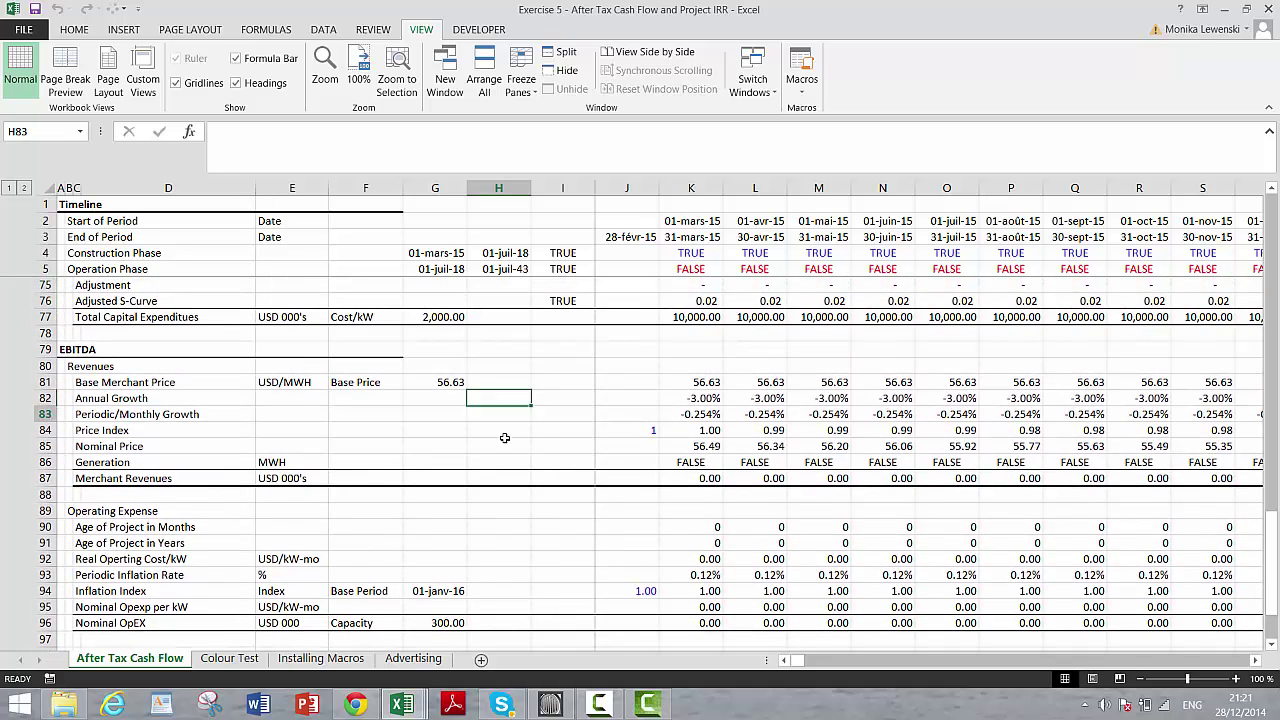
{"action": "key", "text": "Down"}
{"action": "key", "text": "Down"}
{"action": "key", "text": "Down"}
{"action": "key", "text": "Down"}
{"action": "key", "text": "Down"}
{"action": "key", "text": "Down"}
{"action": "key", "text": "Down"}
{"action": "key", "text": "Down"}
{"action": "key", "text": "Down"}
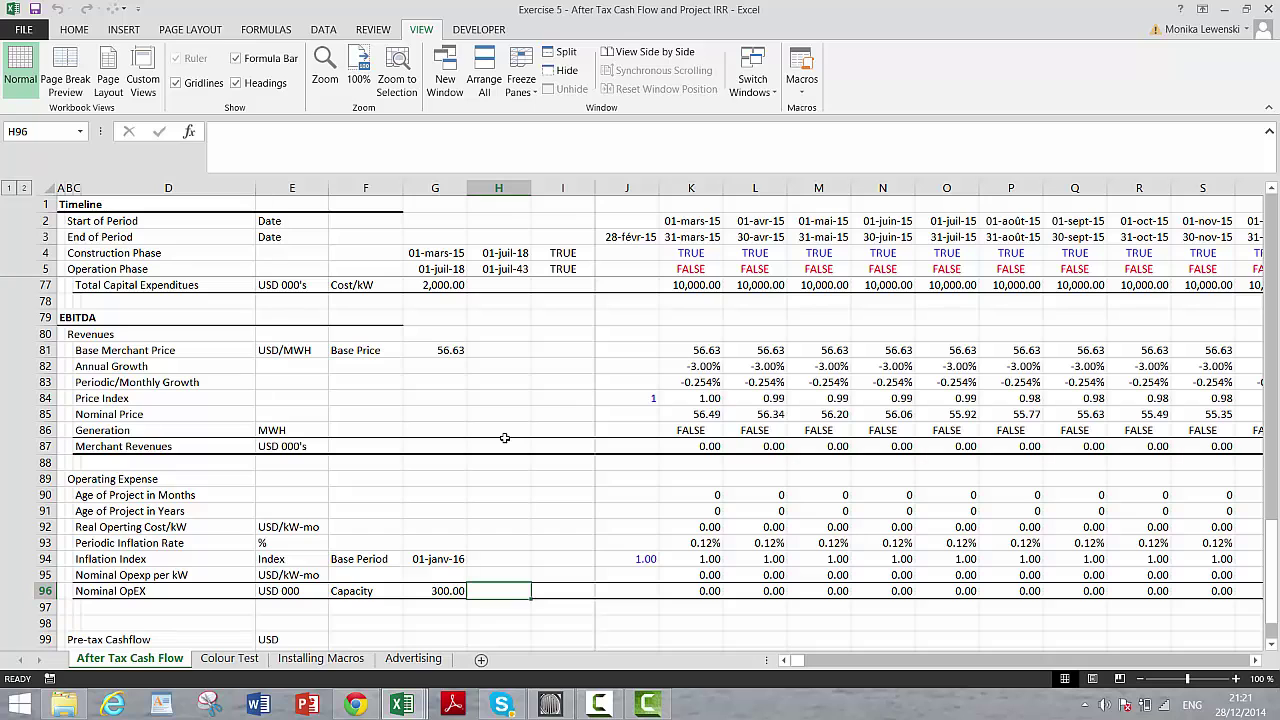
Step: Review the Merchant Revenues and Operating Expense calculations again, ending at the blank rows below Nominal OpEX
{"action": "key", "text": "Up"}
{"action": "key", "text": "Up"}
{"action": "key", "text": "Up"}
{"action": "key", "text": "Up"}
{"action": "key", "text": "Up"}
{"action": "key", "text": "Up"}
{"action": "key", "text": "Up"}
{"action": "key", "text": "Up"}
{"action": "key", "text": "Up"}
{"action": "key", "text": "Up"}
{"action": "key", "text": "Up"}
{"action": "key", "text": "Up"}
{"action": "key", "text": "Up"}
{"action": "key", "text": "Up"}
{"action": "key", "text": "Up"}
{"action": "key", "text": "Up"}
{"action": "key", "text": "Up"}
{"action": "key", "text": "Up"}
{"action": "key", "text": "Up"}
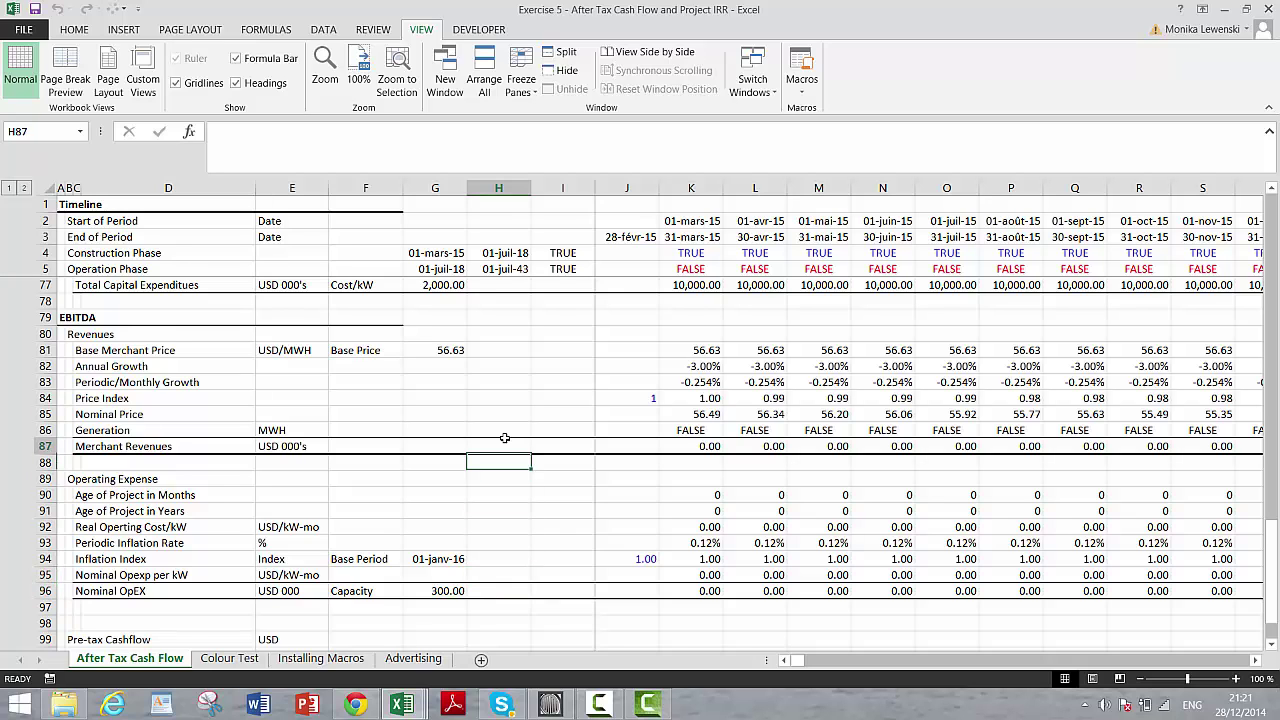
{"action": "key", "text": "Down"}
{"action": "key", "text": "Down"}
{"action": "key", "text": "Down"}
{"action": "key", "text": "Down"}
{"action": "key", "text": "Down"}
{"action": "key", "text": "Down"}
{"action": "key", "text": "Down"}
{"action": "key", "text": "Down"}
{"action": "key", "text": "Down"}
{"action": "key", "text": "Down"}
{"action": "key", "text": "Down"}
{"action": "key", "text": "Down"}
{"action": "key", "text": "Down"}
{"action": "key", "text": "Down"}
{"action": "key", "text": "Down"}
{"action": "key", "text": "Down"}
{"action": "key", "text": "Down"}
{"action": "key", "text": "Down"}
{"action": "key", "text": "Down"}
{"action": "key", "text": "Down"}
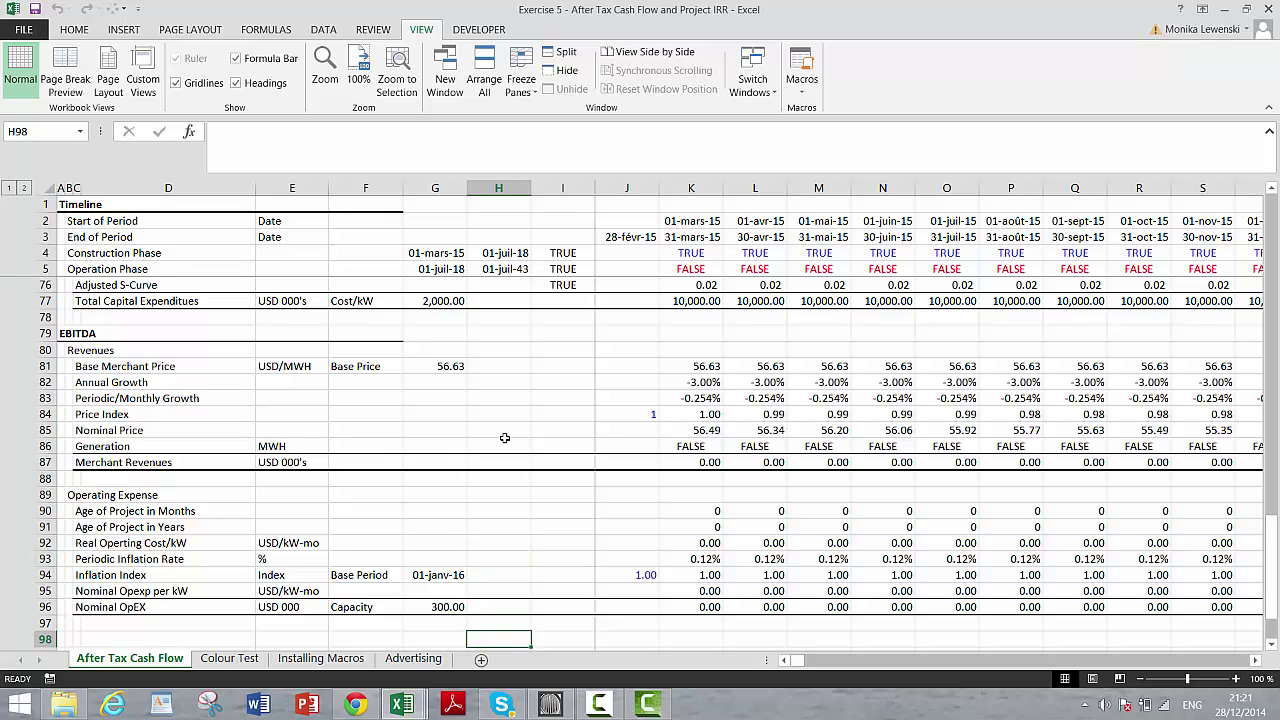
Step: Look back from the Nominal OpEX rows through the EBITDA and Capital Expenditures calculations to the timing and operating assumptions
{"action": "key", "text": "Up"}
{"action": "key", "text": "Up"}
{"action": "key", "text": "Up"}
{"action": "key", "text": "Up"}
{"action": "key", "text": "Up"}
{"action": "key", "text": "Up"}
{"action": "key", "text": "Up"}
{"action": "key", "text": "Up"}
{"action": "key", "text": "Up"}
{"action": "key", "text": "Up"}
{"action": "key", "text": "Up"}
{"action": "key", "text": "Up"}
{"action": "key", "text": "Up"}
{"action": "key", "text": "Up"}
{"action": "key", "text": "Up"}
{"action": "key", "text": "Up"}
{"action": "key", "text": "Up"}
{"action": "key", "text": "Up"}
{"action": "key", "text": "Up"}
{"action": "key", "text": "Up"}
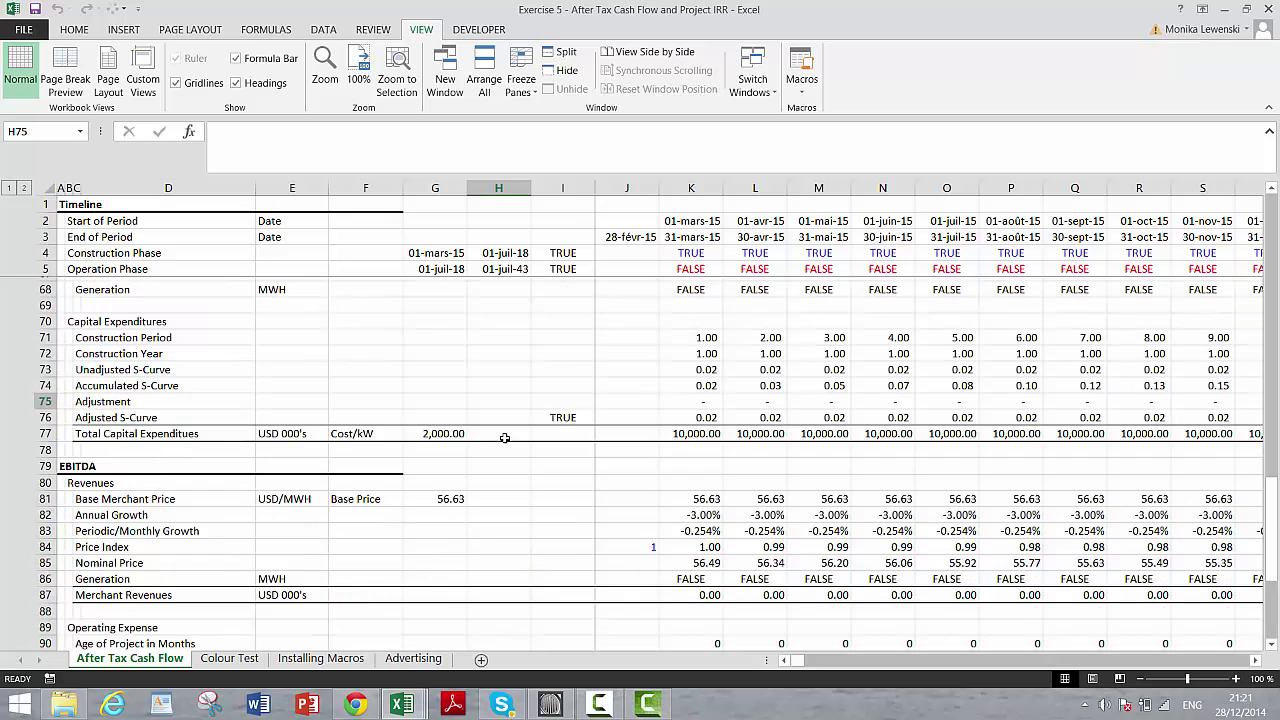
{"action": "key", "text": "Down"}
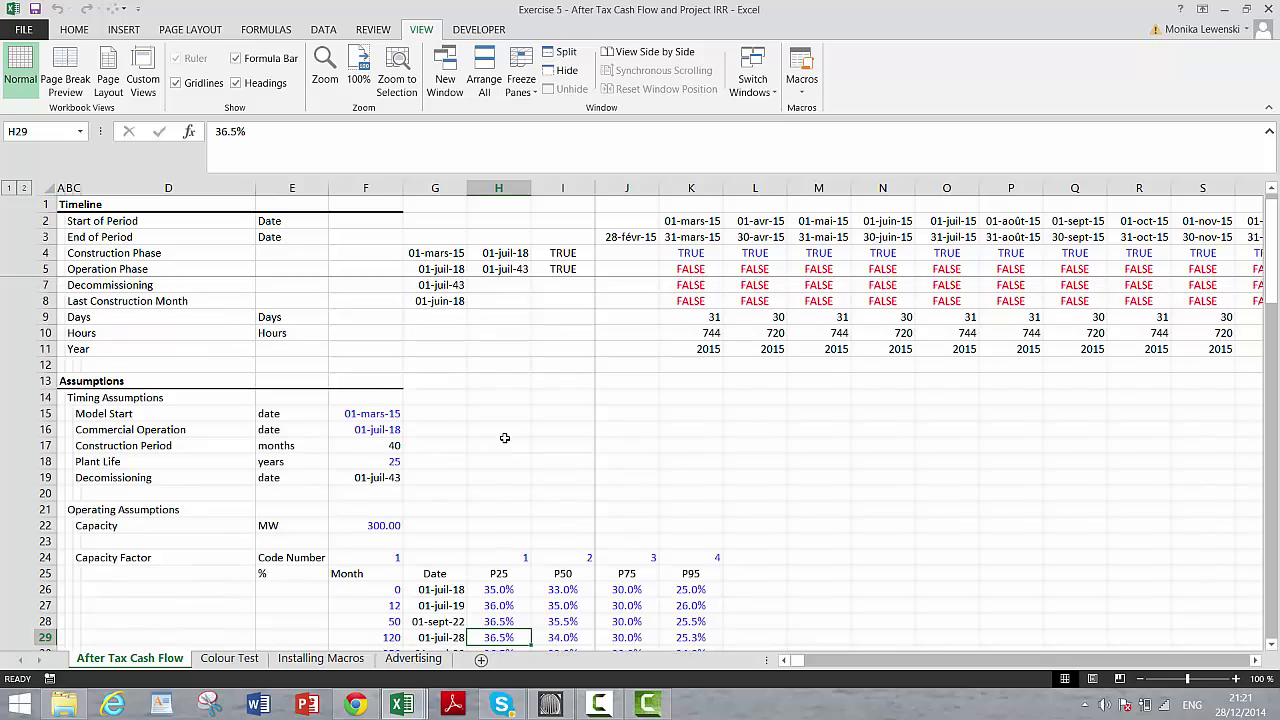
Step: Review the assumptions from Capacity Factor through capital expenditures, revenue growth and operating expenses down to the general inflation cases
{"action": "key", "text": "Down"}
{"action": "key", "text": "Down"}
{"action": "key", "text": "Down"}
{"action": "key", "text": "Down"}
{"action": "key", "text": "Down"}
{"action": "key", "text": "Down"}
{"action": "key", "text": "Down"}
{"action": "key", "text": "Down"}
{"action": "key", "text": "Down"}
{"action": "key", "text": "Down"}
{"action": "key", "text": "Down"}
{"action": "key", "text": "Down"}
{"action": "key", "text": "Down"}
{"action": "key", "text": "Down"}
{"action": "key", "text": "Down"}
{"action": "key", "text": "Down"}
{"action": "key", "text": "Down"}
{"action": "key", "text": "Down"}
{"action": "key", "text": "Down"}
{"action": "key", "text": "Down"}
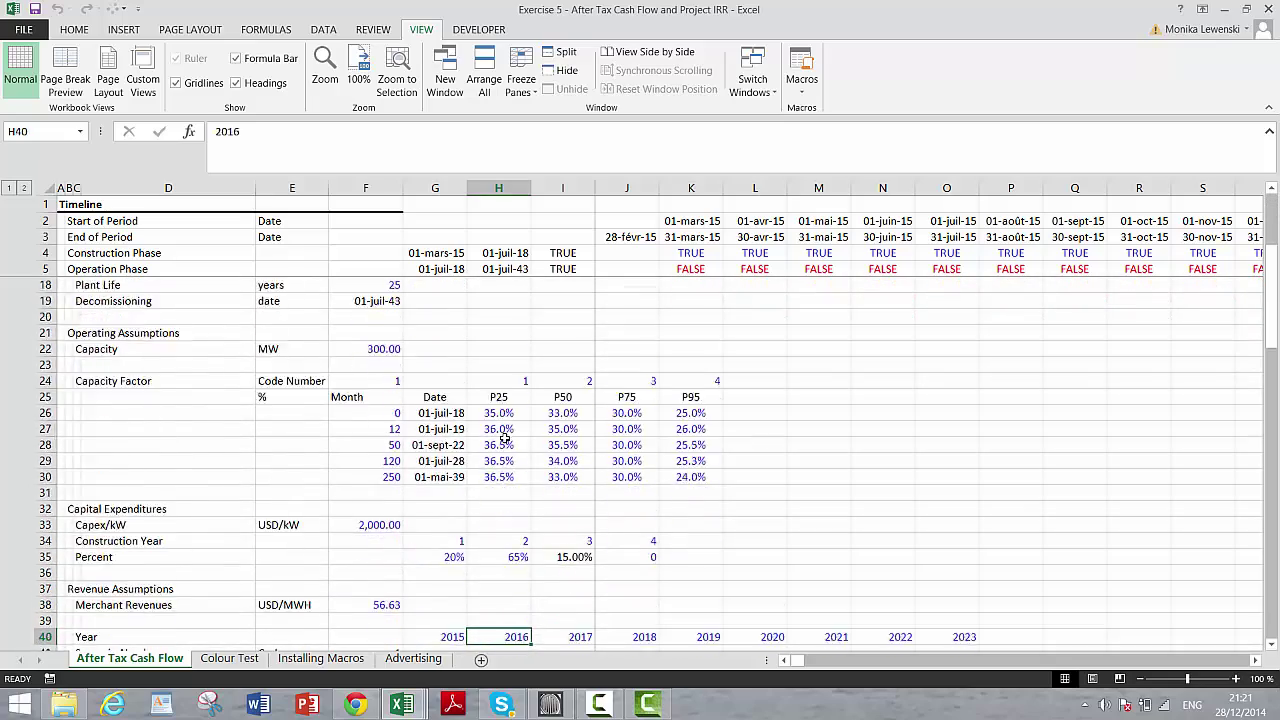
{"action": "key", "text": "Down"}
{"action": "key", "text": "Down"}
{"action": "key", "text": "Down"}
{"action": "key", "text": "Down"}
{"action": "key", "text": "Down"}
{"action": "key", "text": "Down"}
{"action": "key", "text": "Down"}
{"action": "key", "text": "Down"}
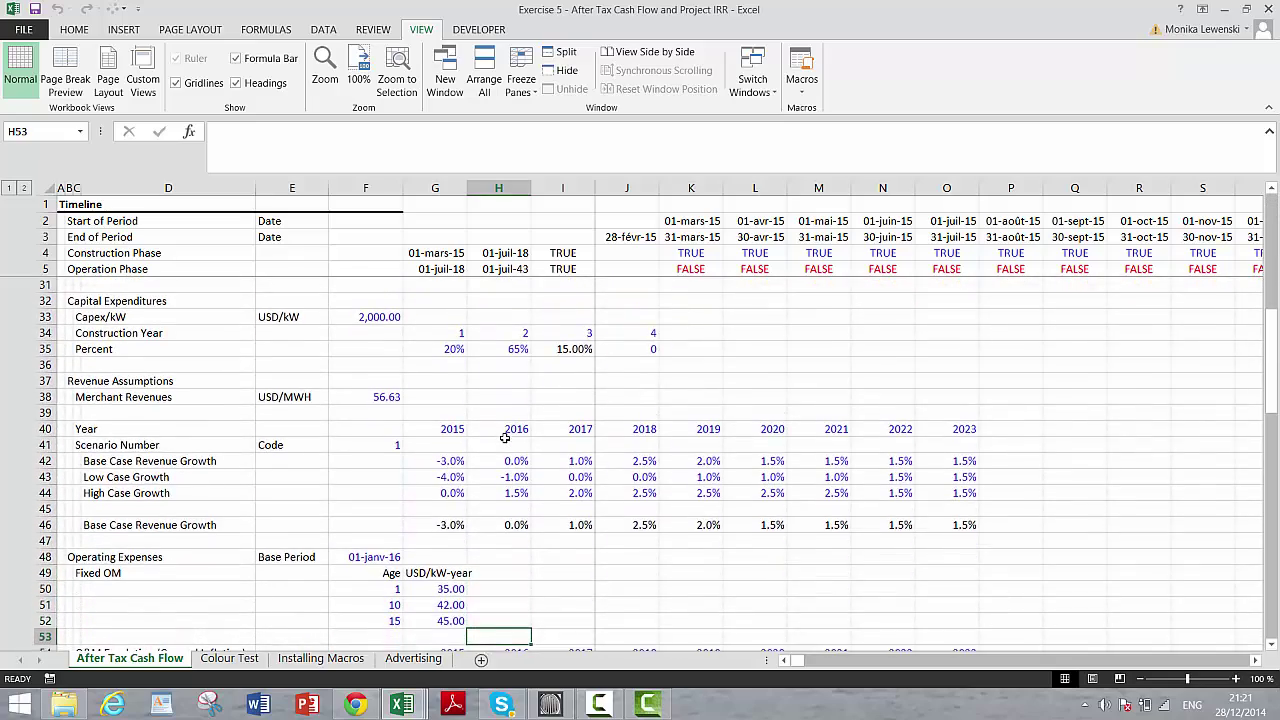
{"action": "key", "text": "Up"}
{"action": "key", "text": "Down"}
{"action": "key", "text": "Down"}
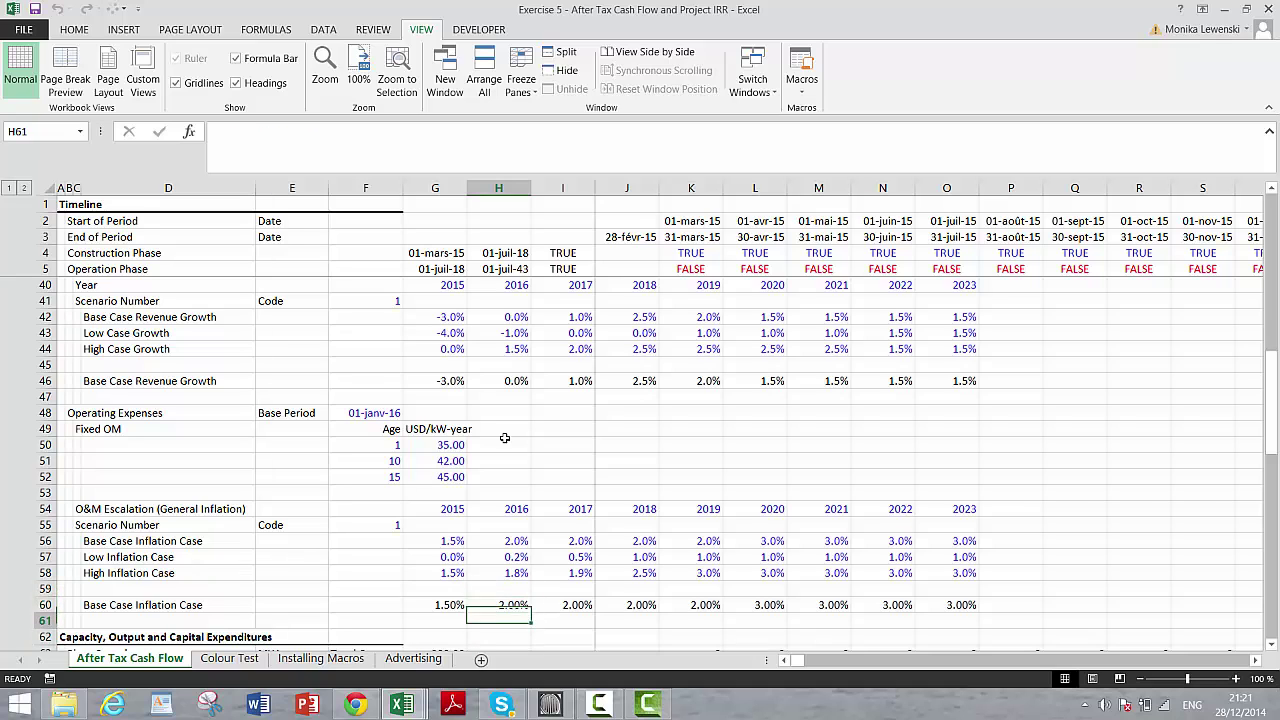
Step: Insert three blank rows at row 61, between the Base Case Inflation Case row and the Capacity, Output and Capital Expenditures section
{"action": "key", "text": "Escape"}
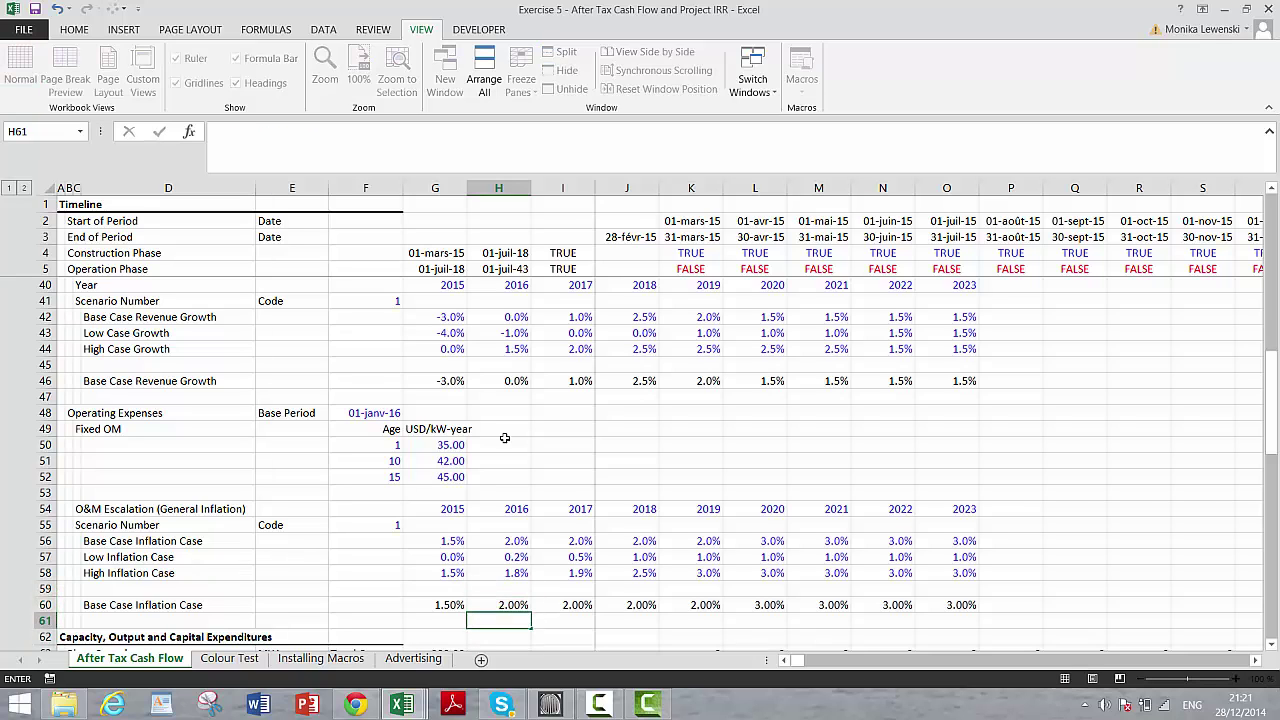
{"action": "key", "text": "shift+space"}
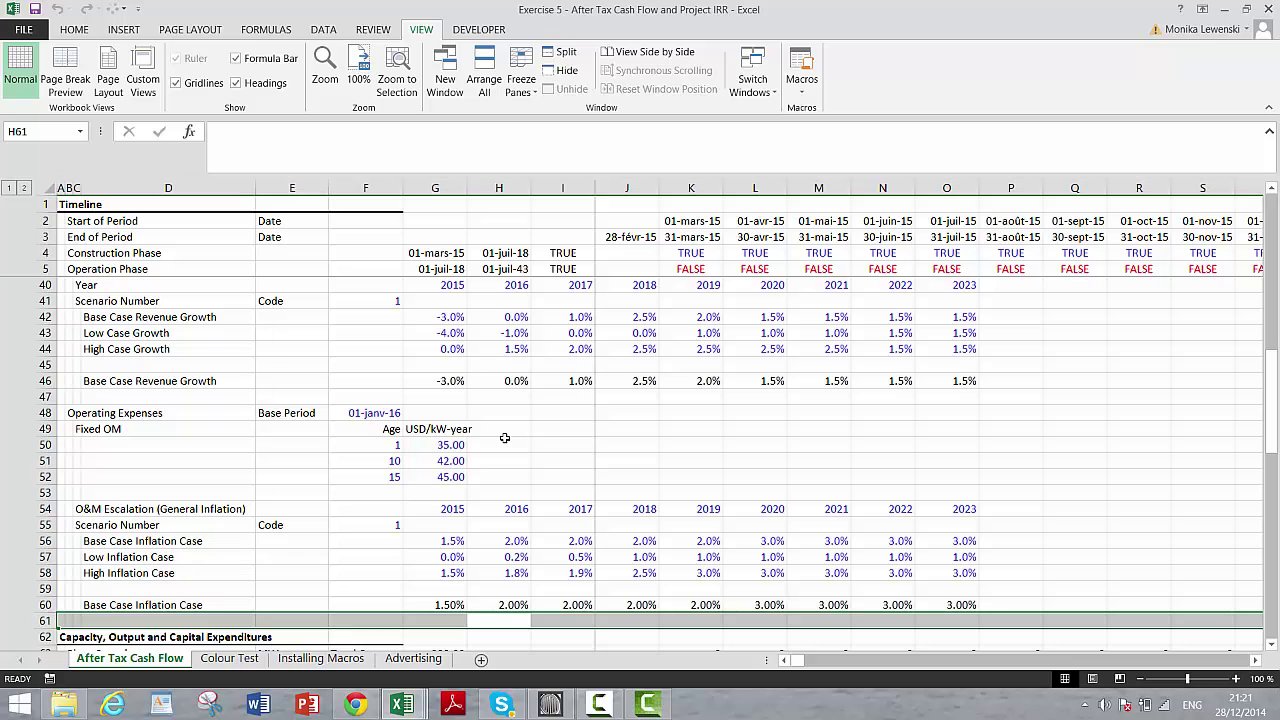
{"action": "key", "text": "ctrl+shift+plus"}
{"action": "key", "text": "ctrl+shift+plus"}
{"action": "key", "text": "ctrl+shift+plus"}
Step: Enter the heading "Working Capital" in C62, below the inflation assumptions
{"action": "key", "text": "Down"}
{"action": "key", "text": "Down"}
{"action": "key", "text": "Down"}
{"action": "key", "text": "Down"}
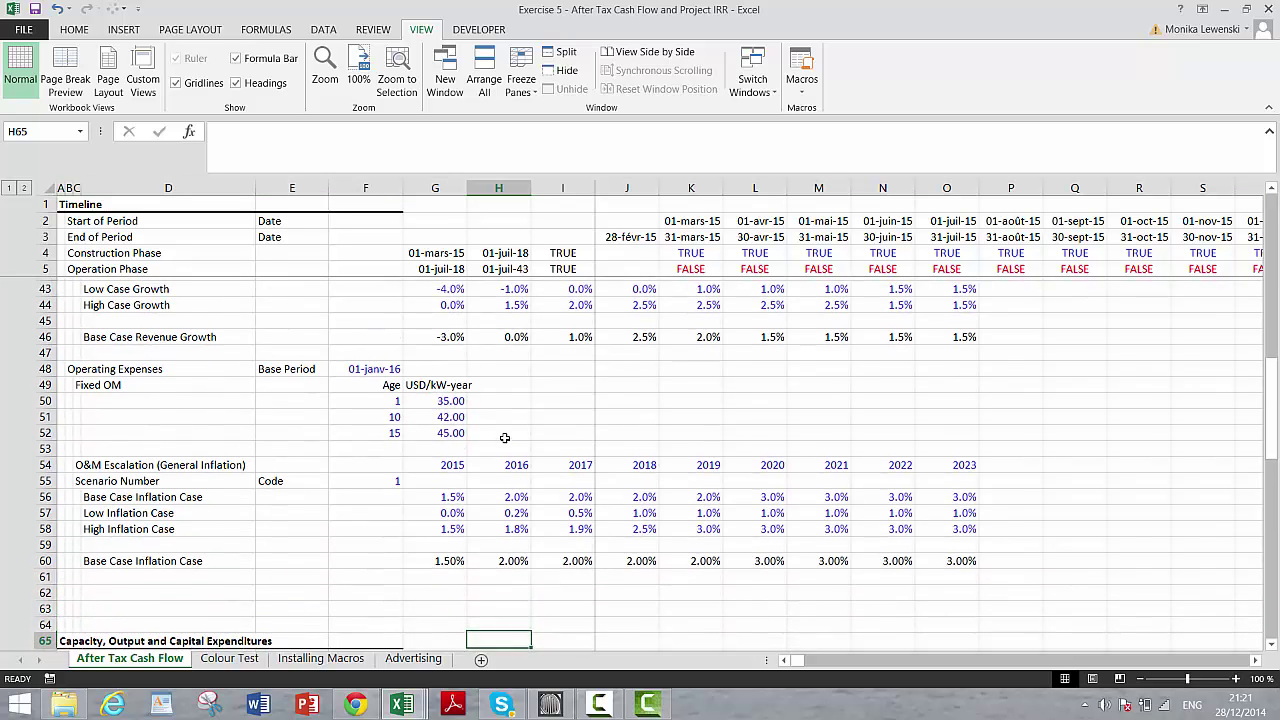
{"action": "key", "text": "Up"}
{"action": "key", "text": "Up"}
{"action": "key", "text": "Up"}
{"action": "key", "text": "Left"}
{"action": "key", "text": "Left"}
{"action": "key", "text": "Left"}
{"action": "key", "text": "Left"}
{"action": "key", "text": "Left"}
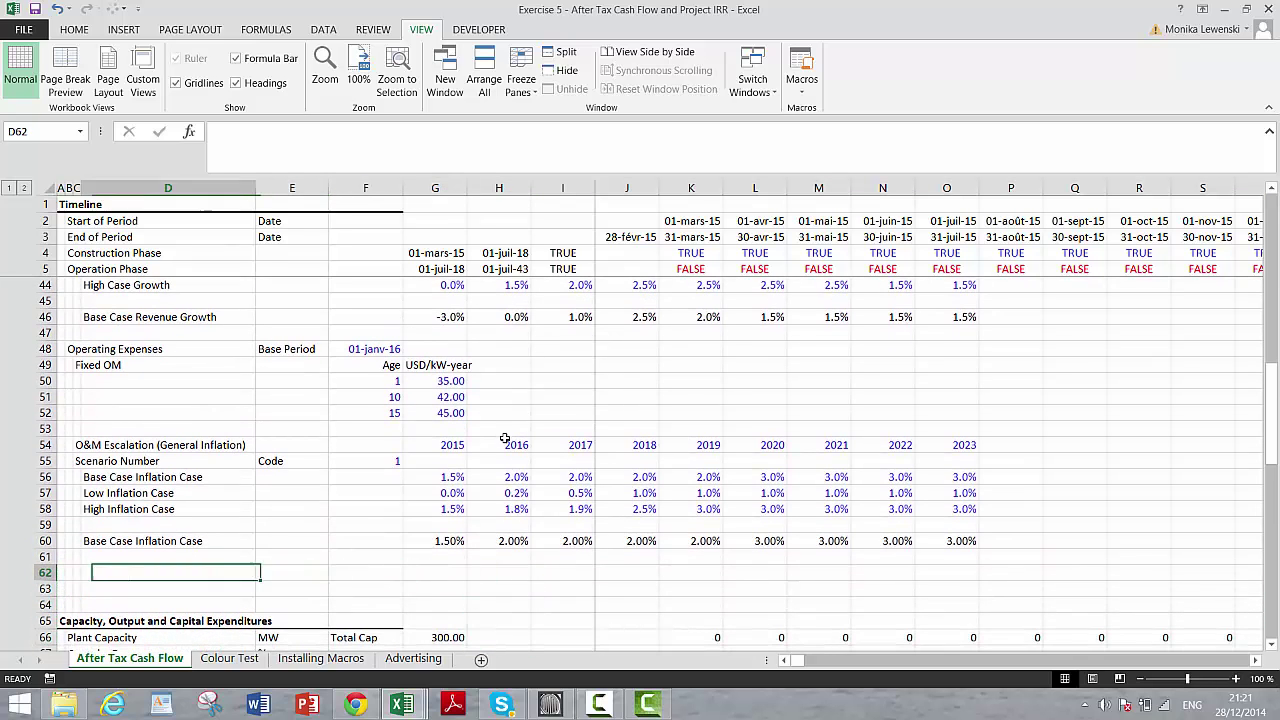
{"action": "type", "text": "Working"}
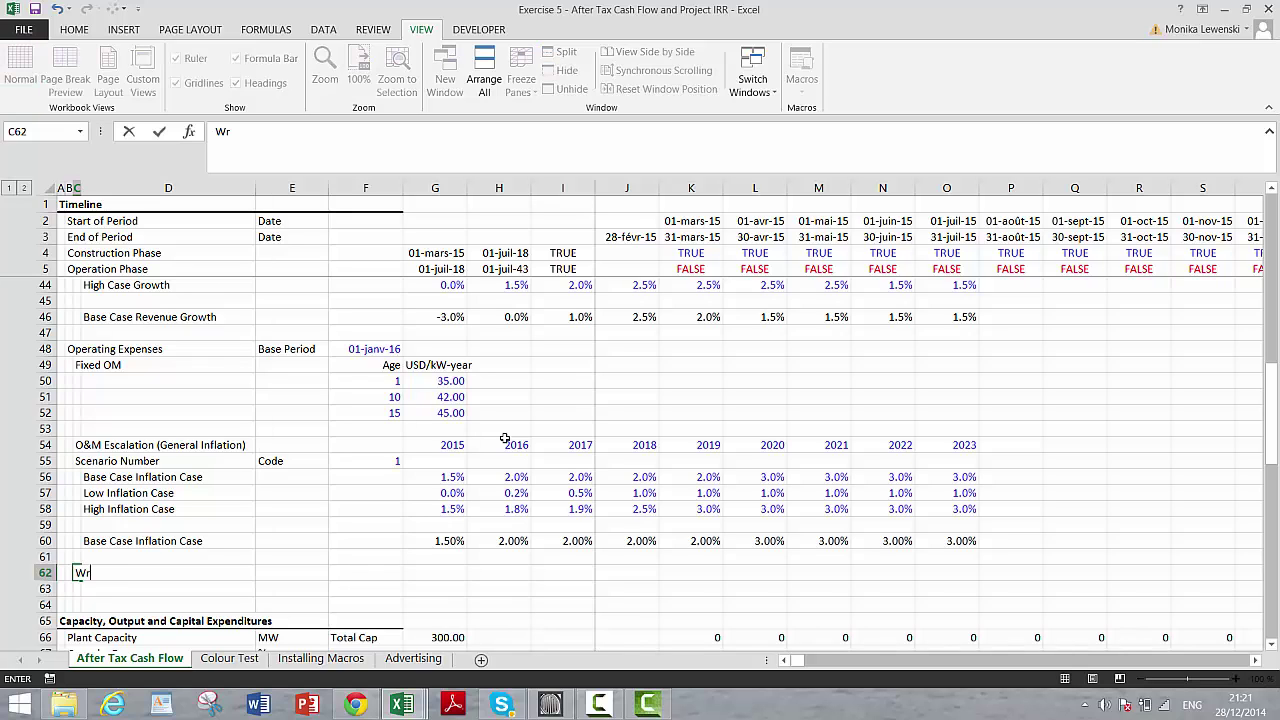
{"action": "type", "text": " Capital"}
{"action": "key", "text": "Return"}
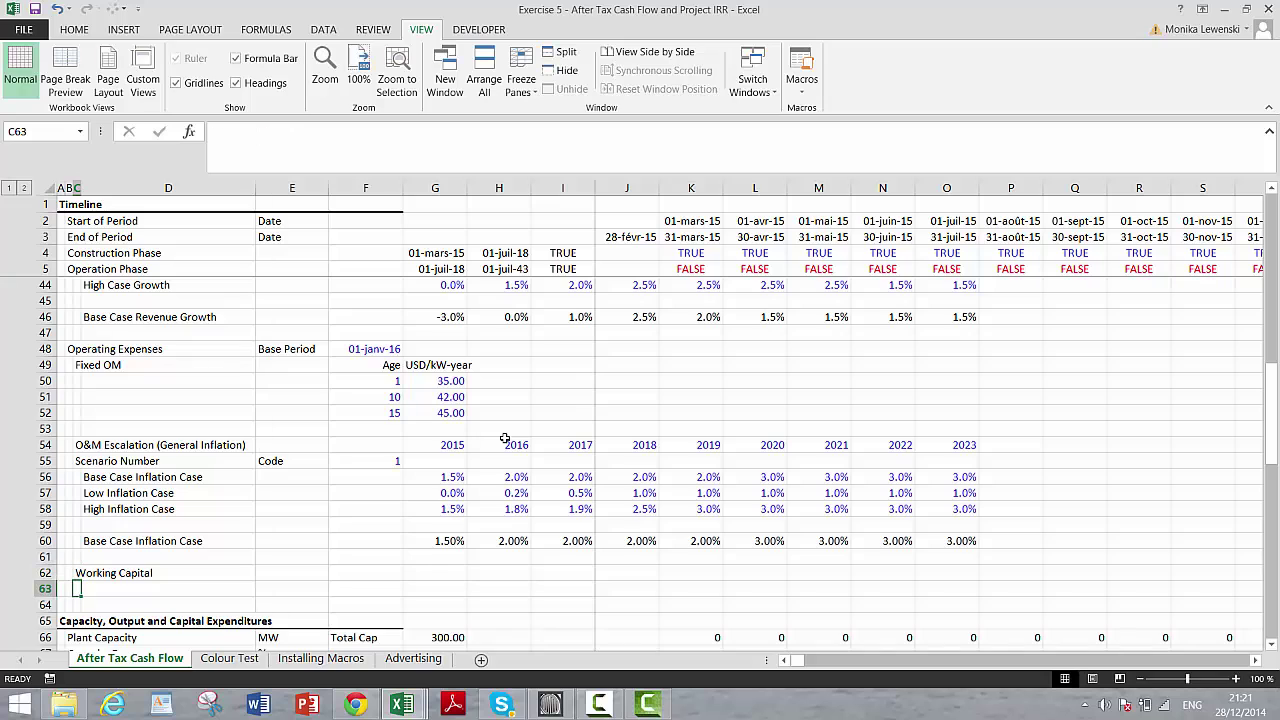
Step: Enter the label "Days Receivables" in D63, indented under the Working Capital heading
{"action": "key", "text": "Right"}
{"action": "type", "text": "Day"}
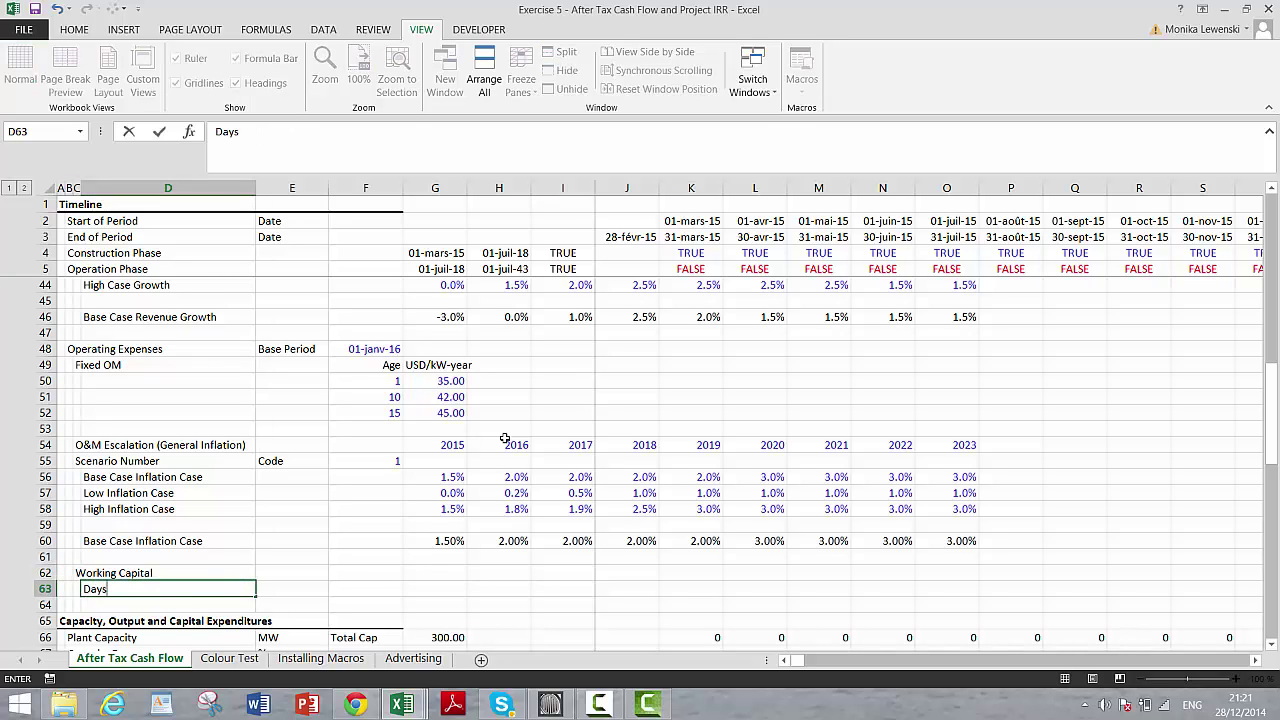
{"action": "type", "text": "s Receivables"}
{"action": "key", "text": "Return"}
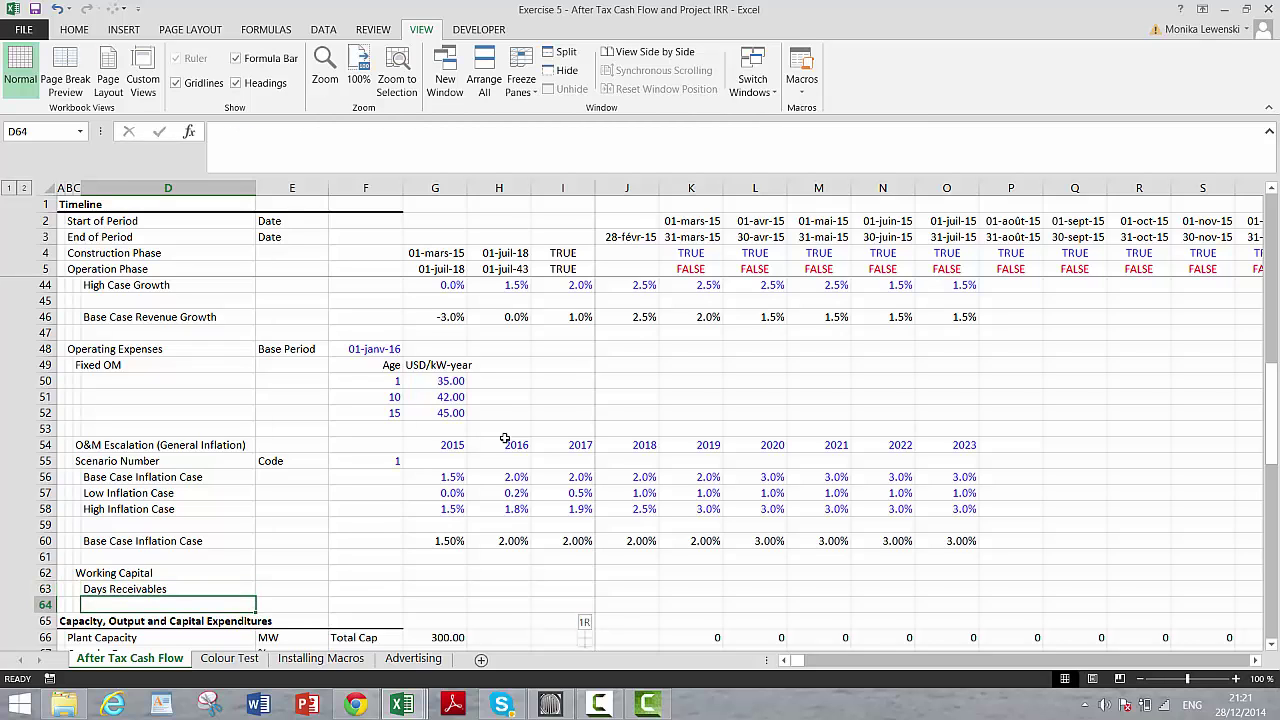
Step: Insert two more blank rows at row 64 and label D64 "Days Payables"
{"action": "key", "text": "shift+space"}
{"action": "key", "text": "ctrl+shift+plus"}
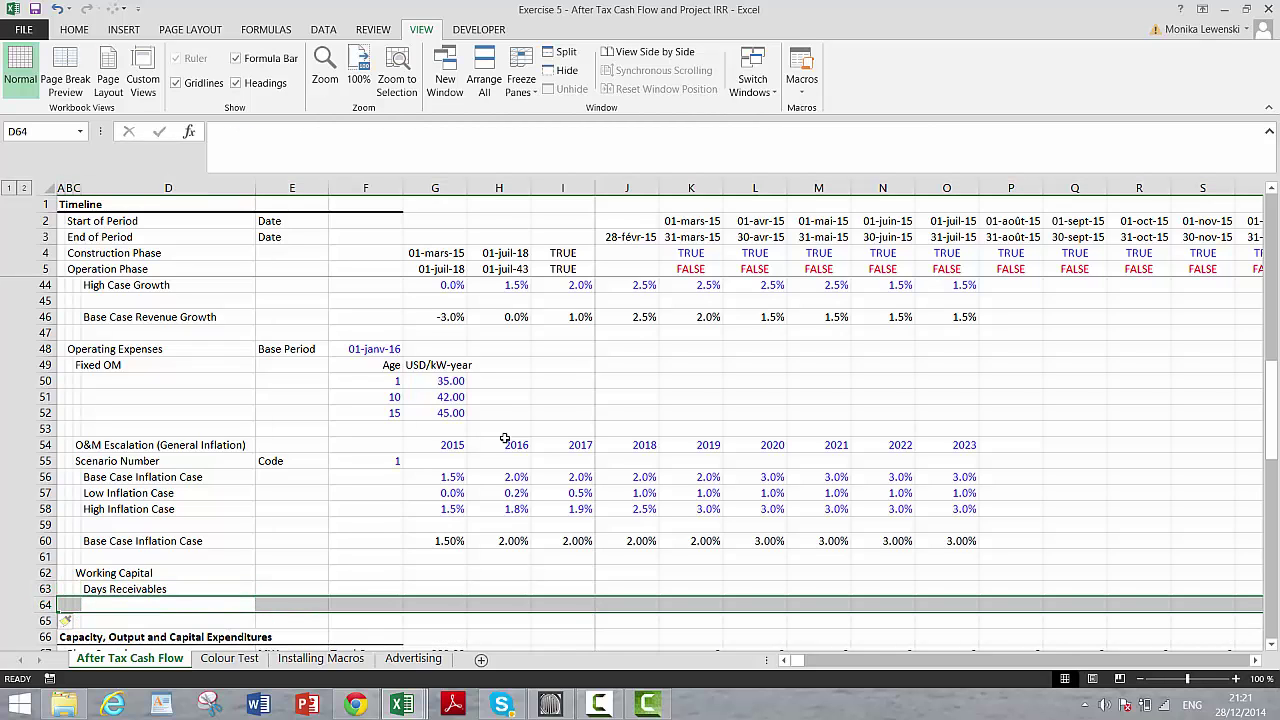
{"action": "key", "text": "ctrl+shift+plus"}
{"action": "key", "text": "Right"}
{"action": "key", "text": "Left"}
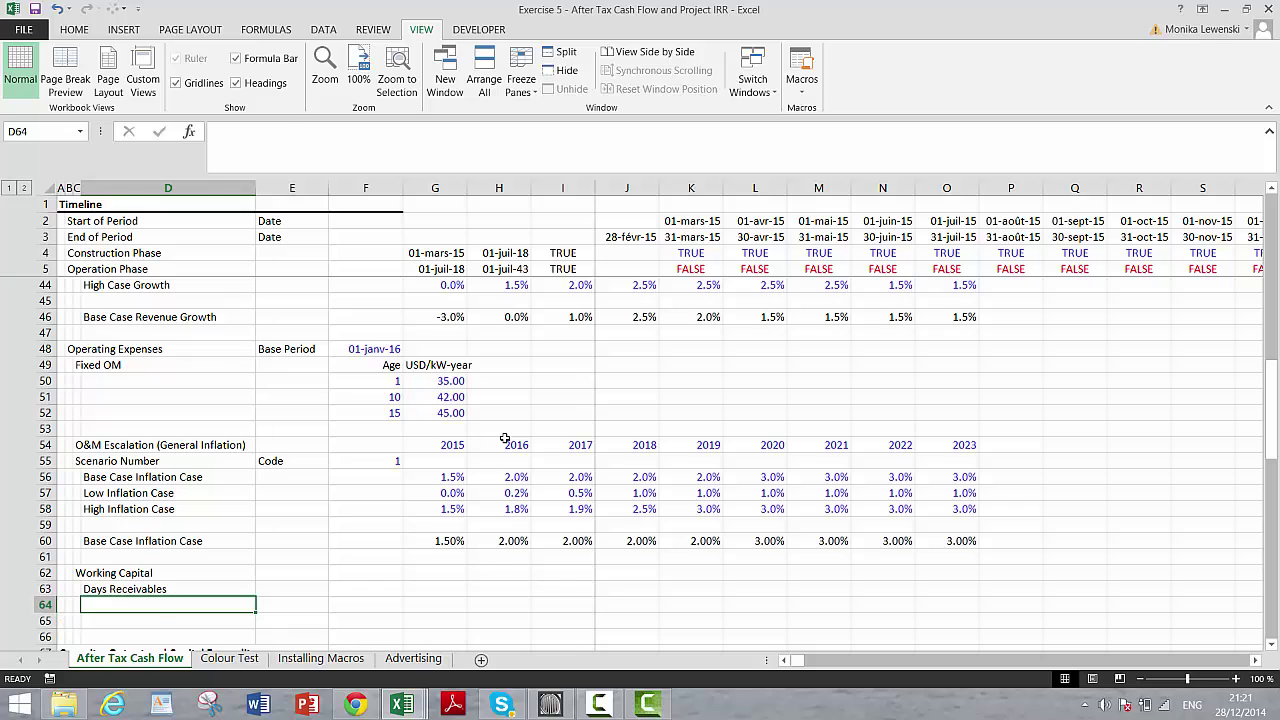
{"action": "type", "text": "Days Pay"}
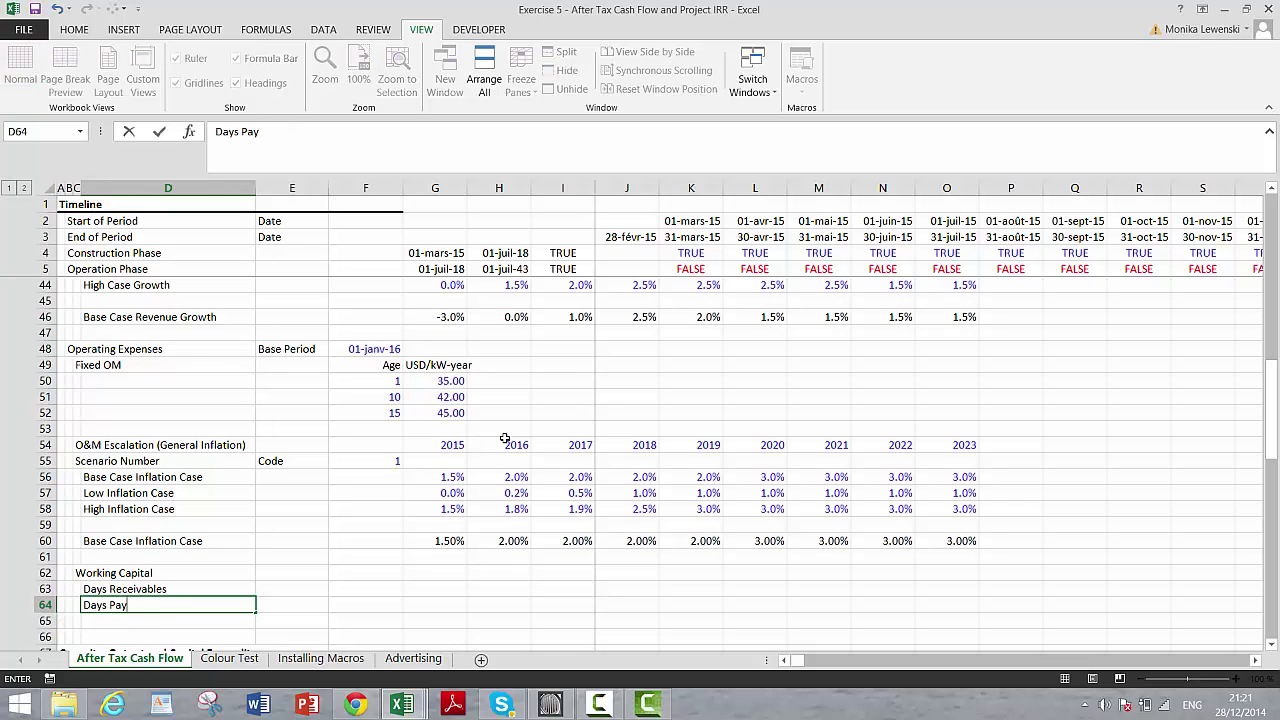
{"action": "type", "text": "ables"}
{"action": "key", "text": "Return"}
Step: Enter "Days" as the unit for both Days Receivables and Days Payables in column E
{"action": "key", "text": "Up"}
{"action": "key", "text": "Up"}
{"action": "key", "text": "Right"}
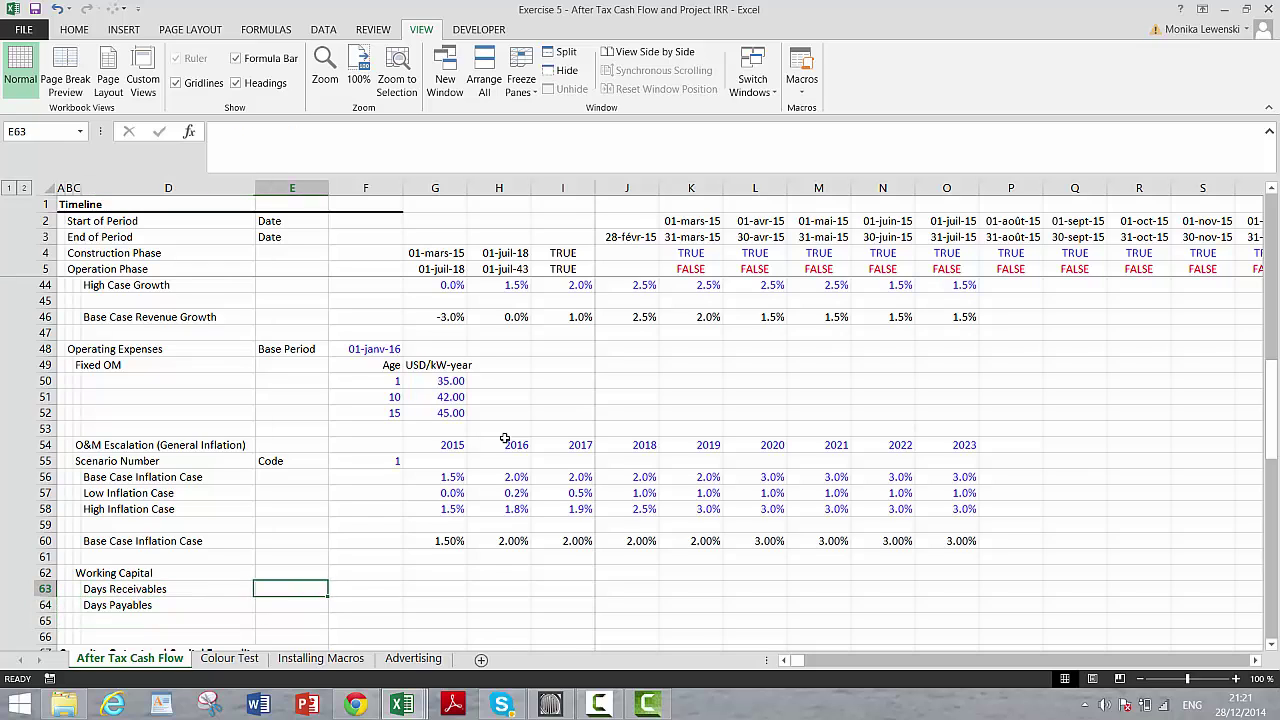
{"action": "type", "text": "Days"}
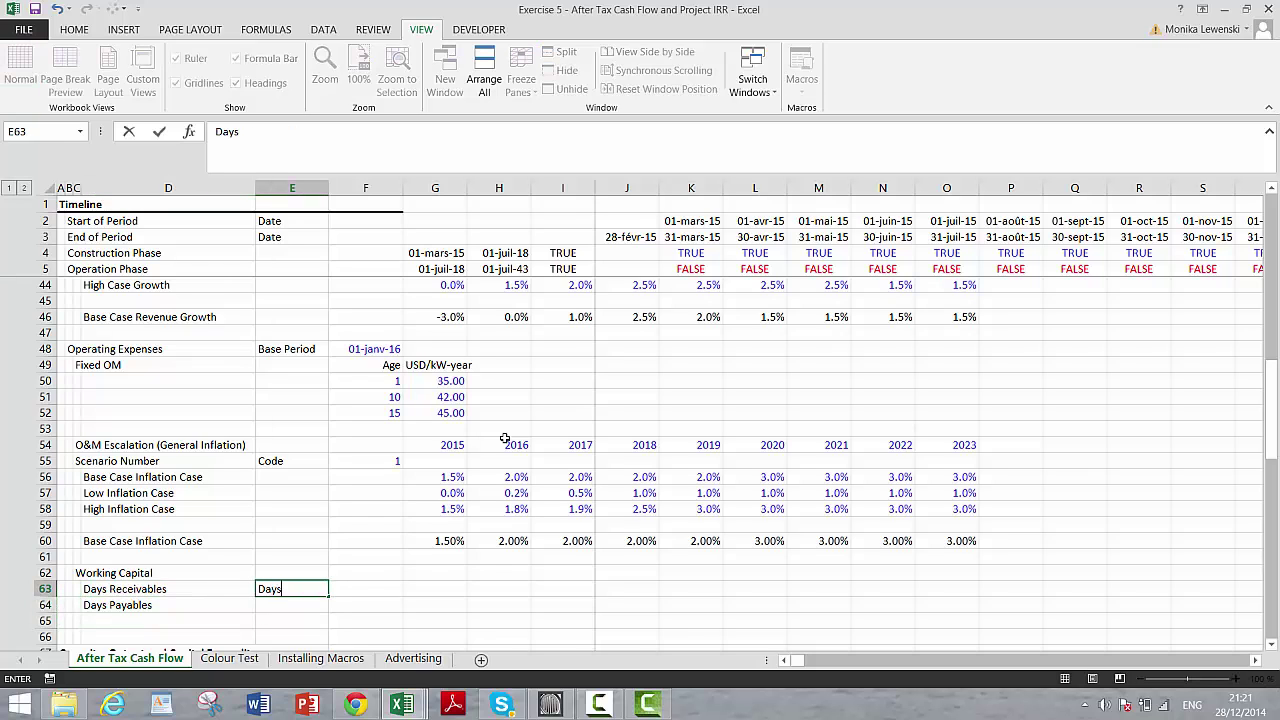
{"action": "key", "text": "Return"}
{"action": "type", "text": "Days"}
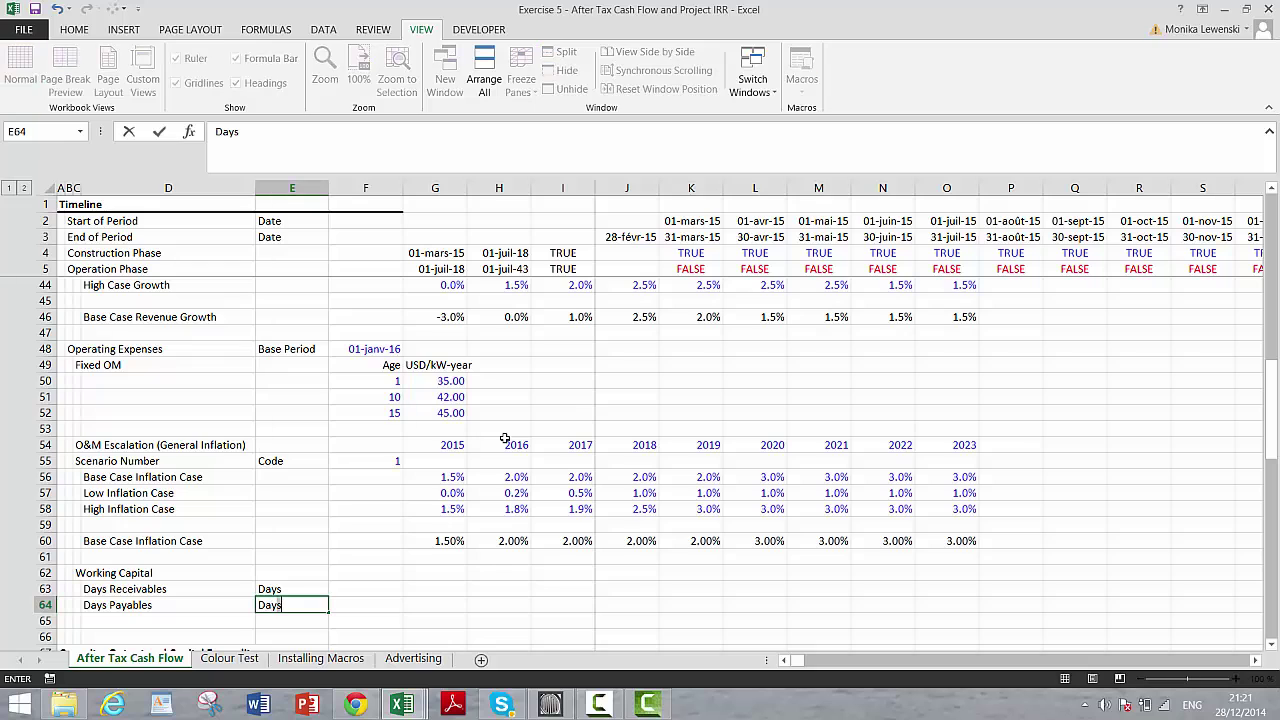
{"action": "key", "text": "Return"}
Step: Set Days Receivables to 45 and Days Payables to 20 in column F
{"action": "key", "text": "Up"}
{"action": "key", "text": "Up"}
{"action": "key", "text": "Right"}
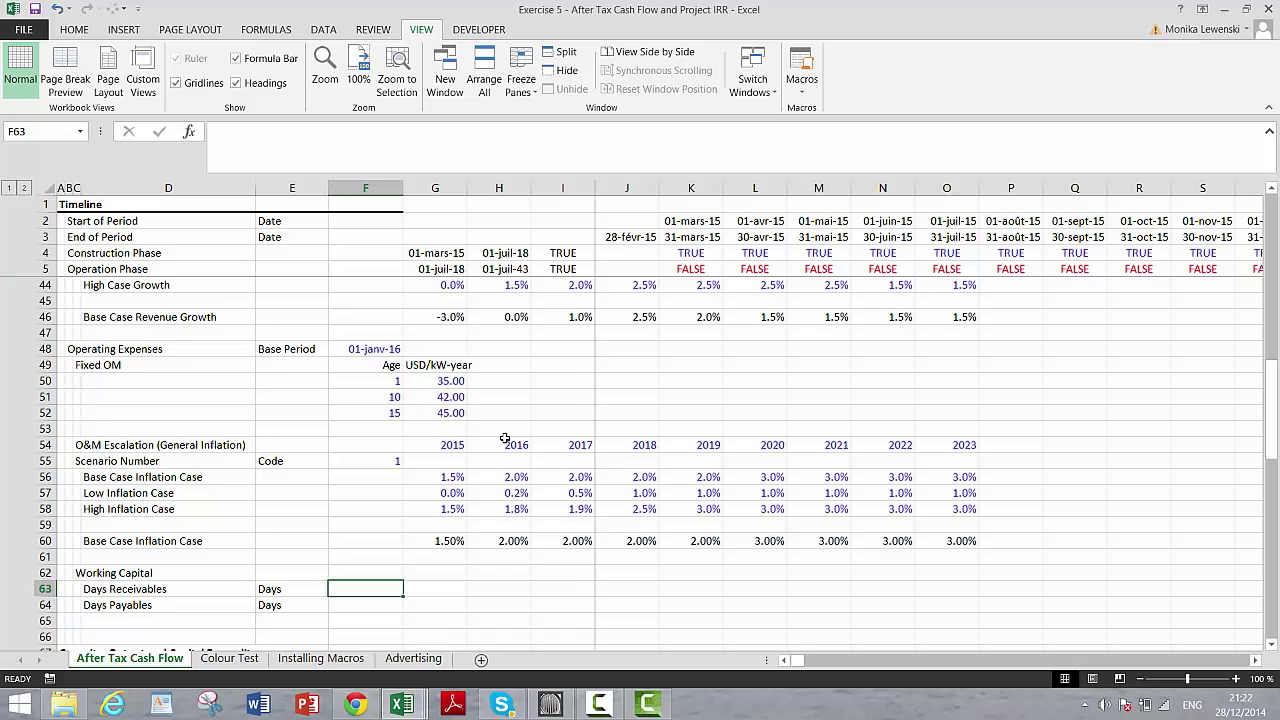
{"action": "type", "text": "45"}
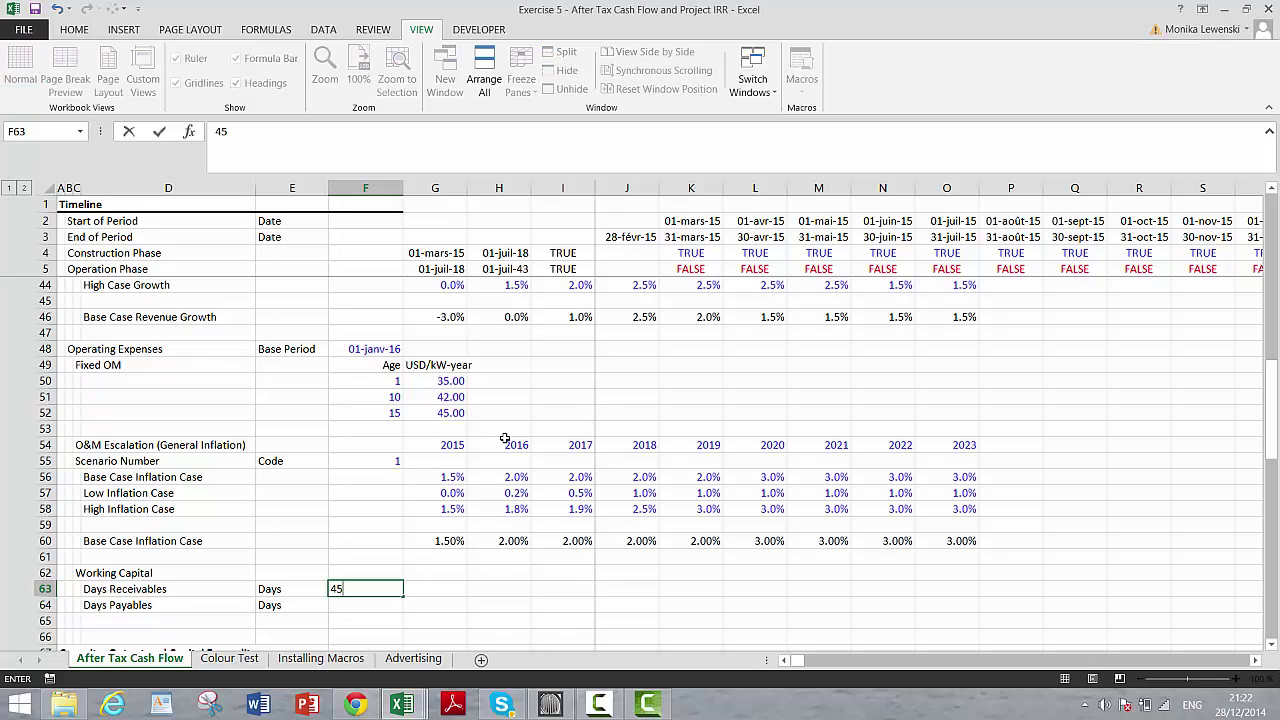
{"action": "key", "text": "Return"}
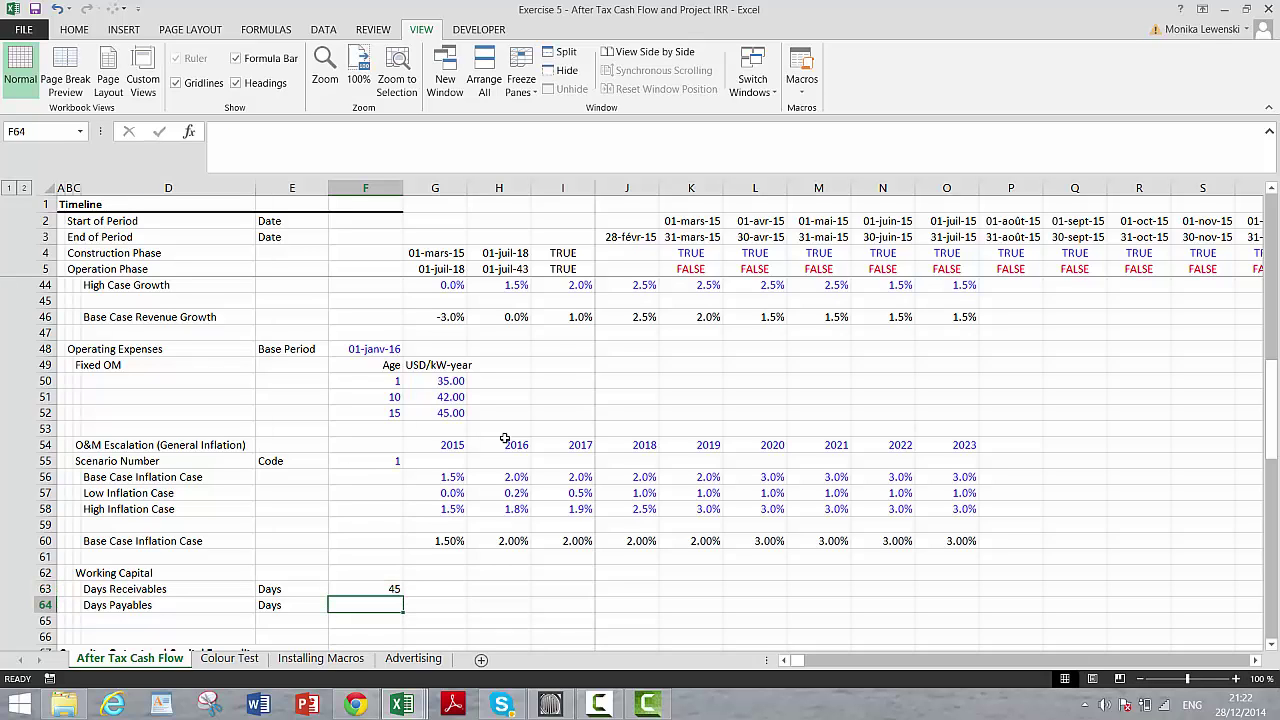
{"action": "type", "text": "30"}
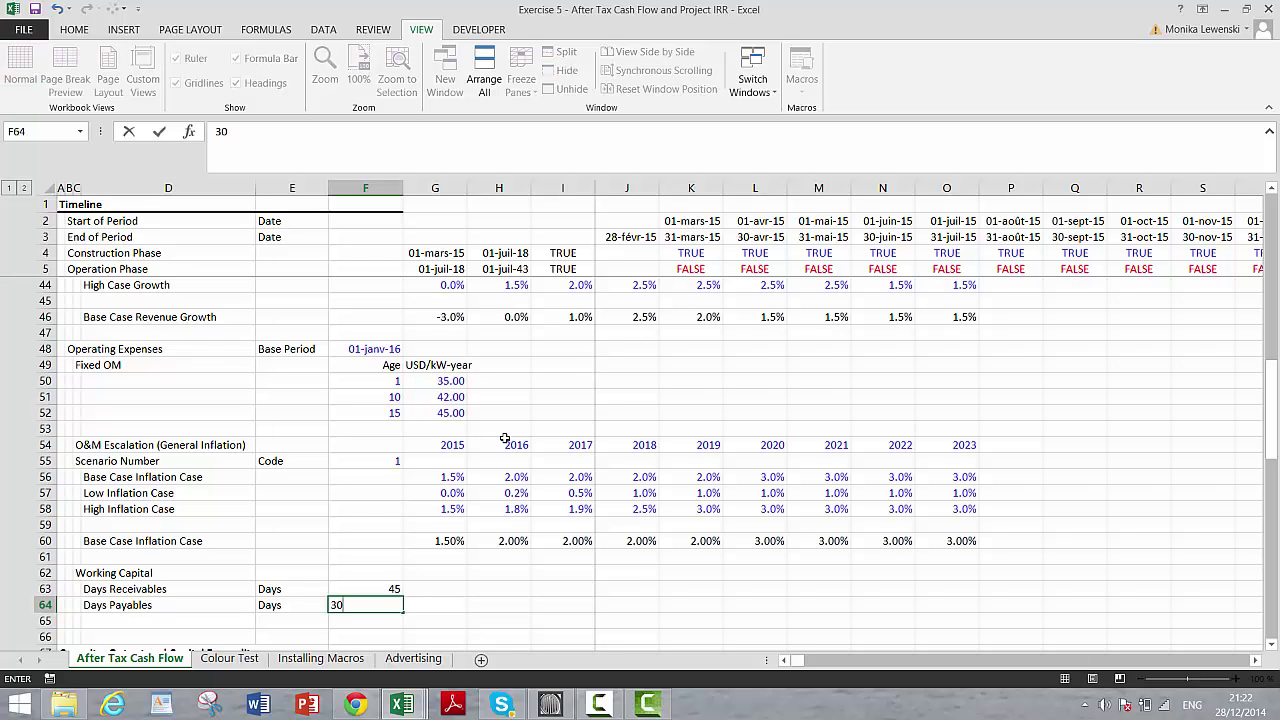
{"action": "key", "text": "BackSpace"}
{"action": "key", "text": "BackSpace"}
{"action": "type", "text": "20"}
{"action": "key", "text": "Return"}
Step: Look through the calculation sections below the Working Capital assumptions, down to the pre-tax cash flow and IRR rows
{"action": "key", "text": "Down"}
{"action": "key", "text": "Down"}
{"action": "key", "text": "Down"}
{"action": "key", "text": "Down"}
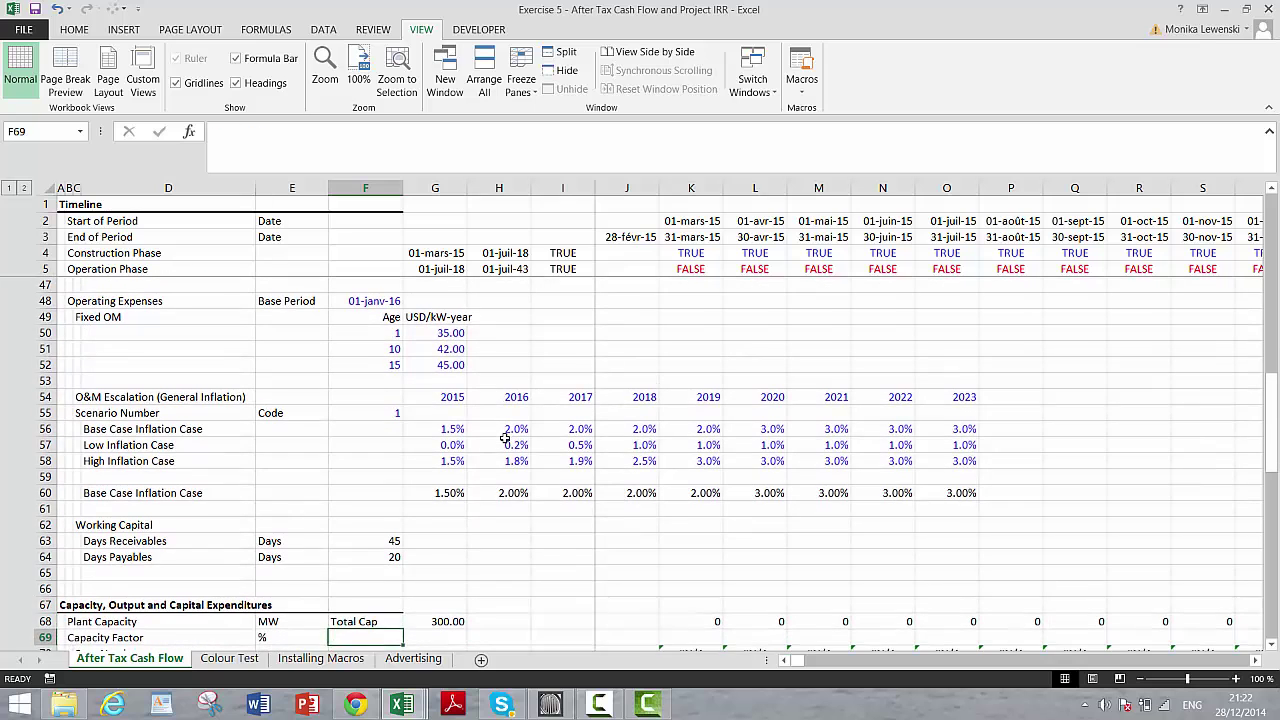
{"action": "key", "text": "Up"}
{"action": "key", "text": "Up"}
{"action": "key", "text": "Up"}
{"action": "key", "text": "Up"}
{"action": "key", "text": "Left"}
{"action": "key", "text": "Left"}
{"action": "key", "text": "Left"}
{"action": "key", "text": "Left"}
{"action": "key", "text": "Left"}
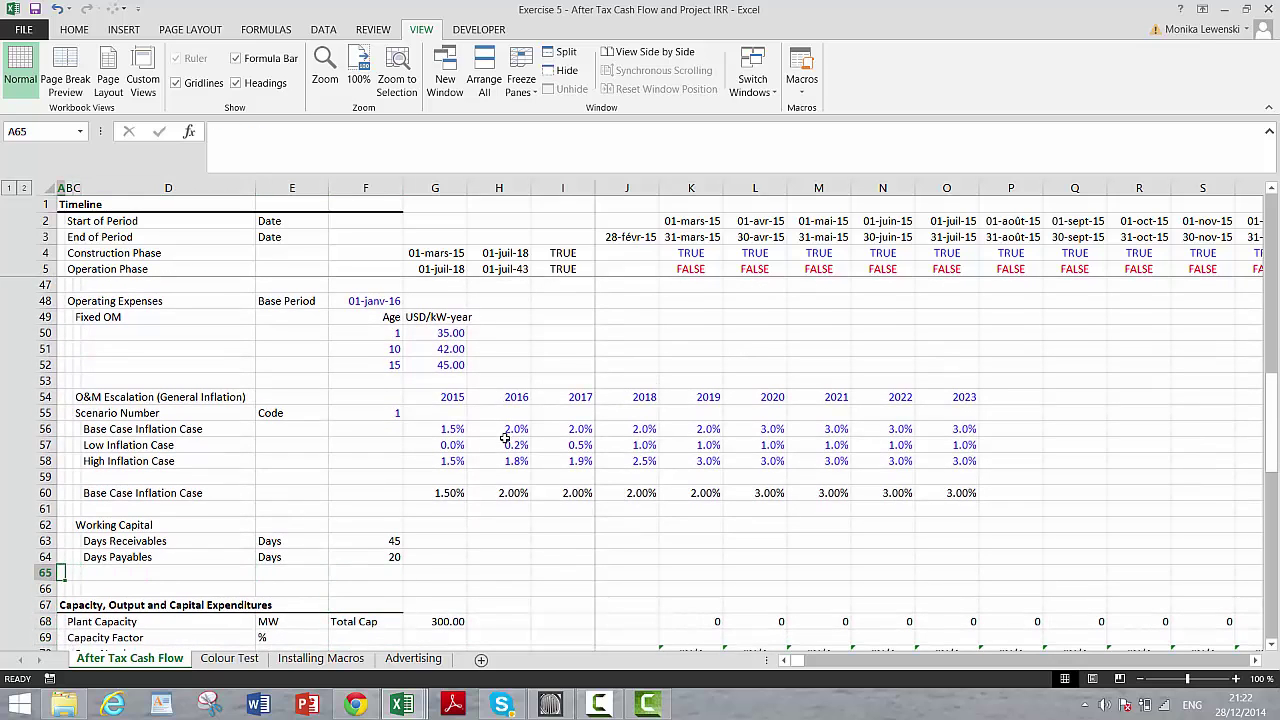
{"action": "key", "text": "Down"}
{"action": "key", "text": "Down"}
{"action": "key", "text": "Down"}
{"action": "key", "text": "Down"}
{"action": "key", "text": "Down"}
{"action": "key", "text": "Down"}
{"action": "key", "text": "Down"}
{"action": "key", "text": "Down"}
{"action": "key", "text": "Down"}
{"action": "key", "text": "Down"}
{"action": "key", "text": "Down"}
{"action": "key", "text": "Down"}
{"action": "key", "text": "Down"}
{"action": "key", "text": "Down"}
{"action": "key", "text": "Down"}
{"action": "key", "text": "Down"}
{"action": "key", "text": "Down"}
{"action": "key", "text": "Down"}
{"action": "key", "text": "Down"}
{"action": "key", "text": "Down"}
{"action": "key", "text": "Down"}
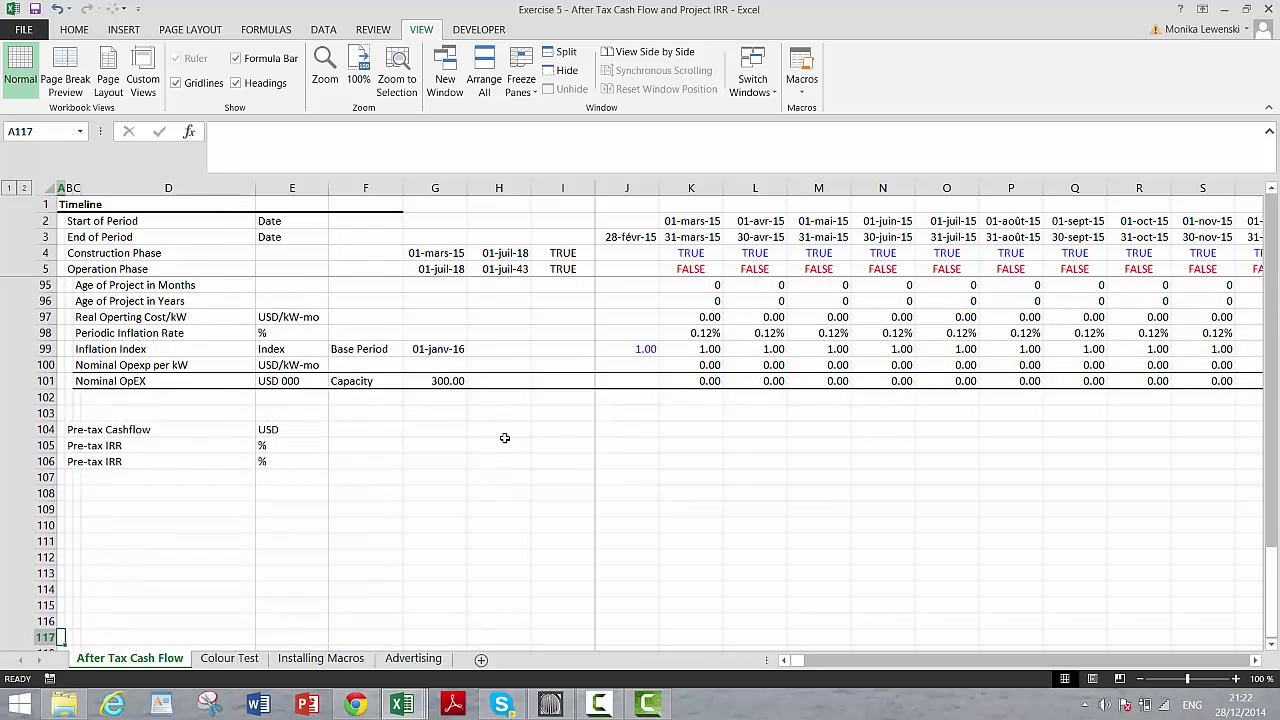
Step: Insert four blank rows at row 103, between Nominal OpEX and Pre-tax Cashflow
{"action": "key", "text": "Up"}
{"action": "key", "text": "Up"}
{"action": "key", "text": "Up"}
{"action": "key", "text": "Up"}
{"action": "key", "text": "Up"}
{"action": "key", "text": "Up"}
{"action": "key", "text": "Up"}
{"action": "key", "text": "Up"}
{"action": "key", "text": "Up"}
{"action": "key", "text": "Up"}
{"action": "key", "text": "Up"}
{"action": "key", "text": "Up"}
{"action": "key", "text": "Up"}
{"action": "key", "text": "Up"}
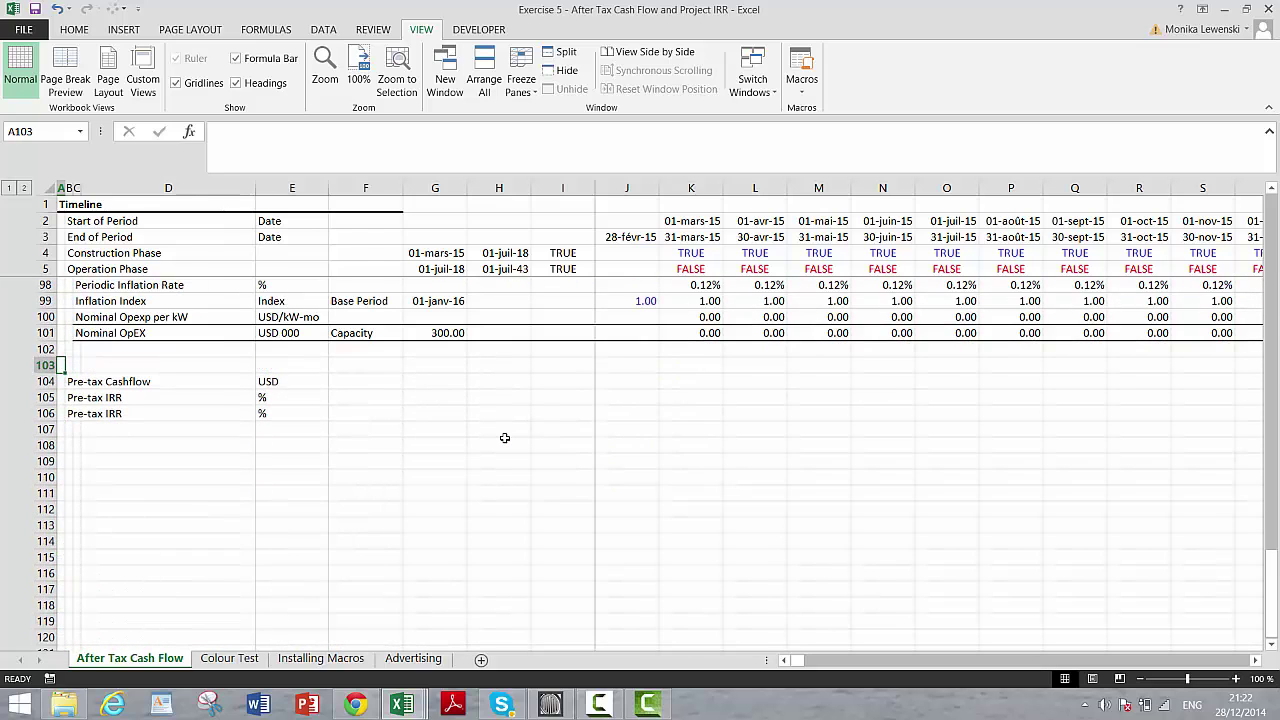
{"action": "key", "text": "shift+space"}
{"action": "key", "text": "shift+Down"}
{"action": "key", "text": "shift+Down"}
{"action": "key", "text": "shift+Down"}
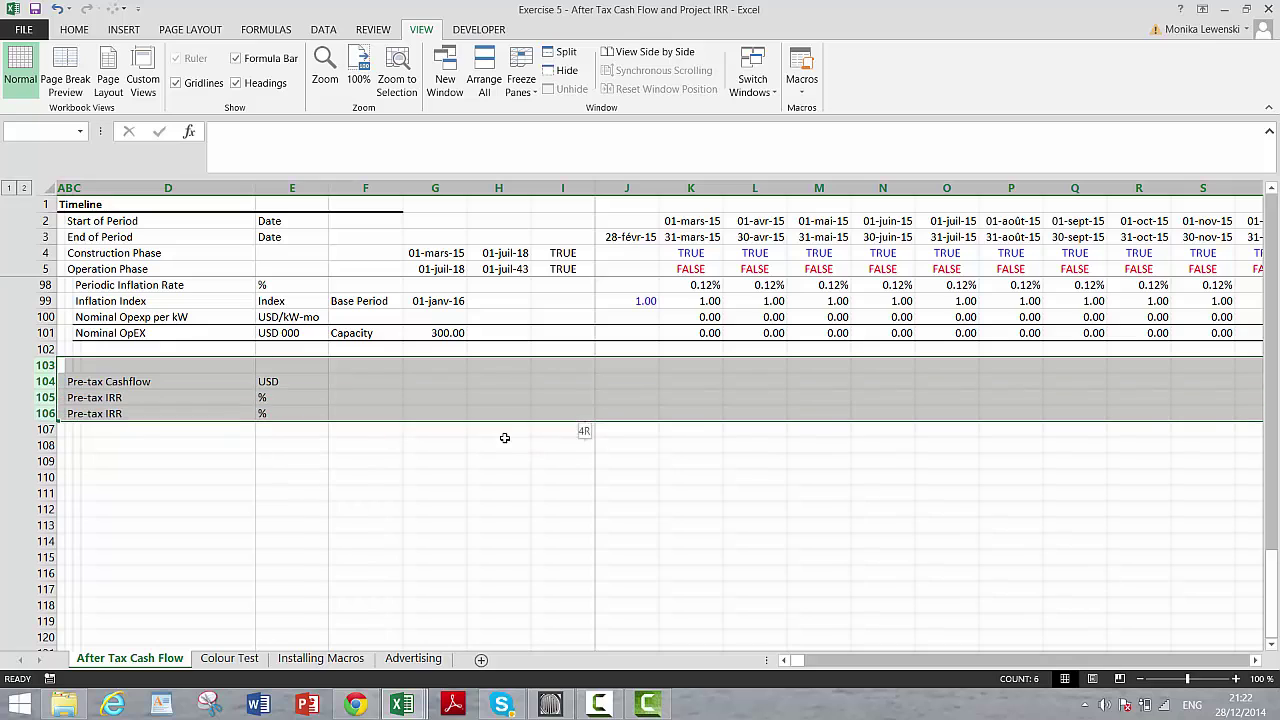
{"action": "key", "text": "ctrl+plus"}
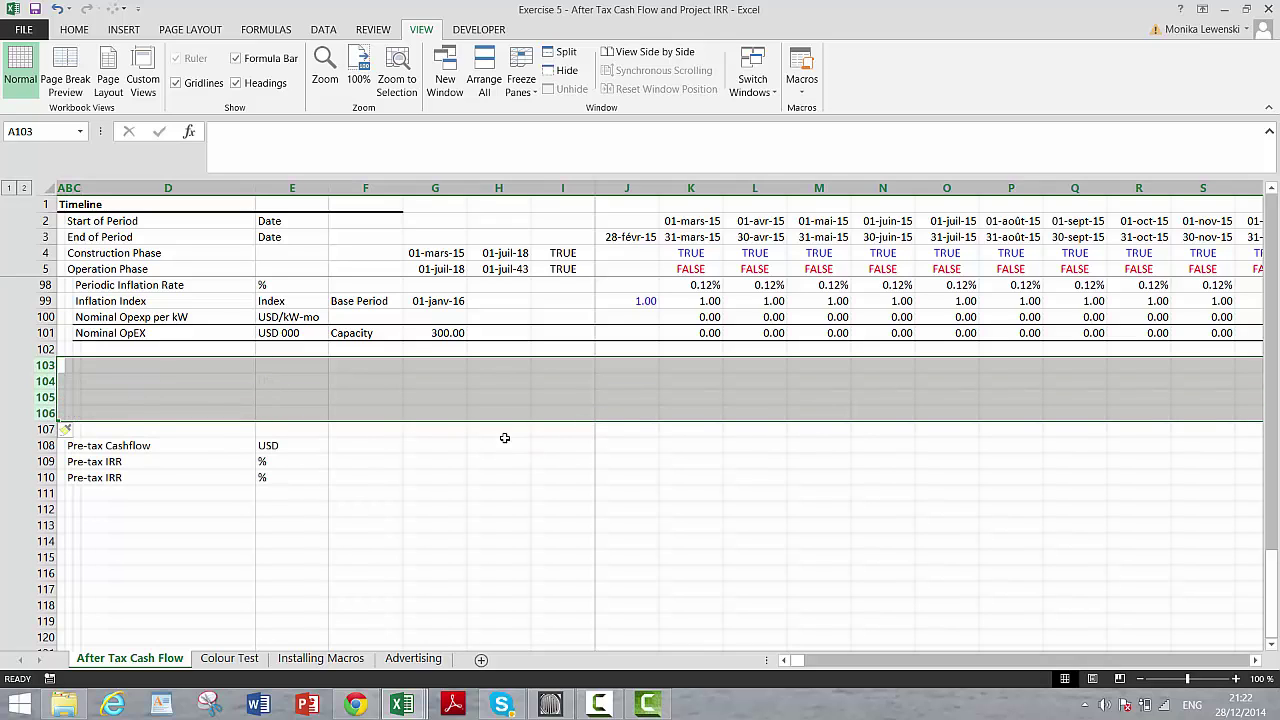
Step: Enter the section heading "Working Capital" in cell B103
{"action": "key", "text": "Right"}
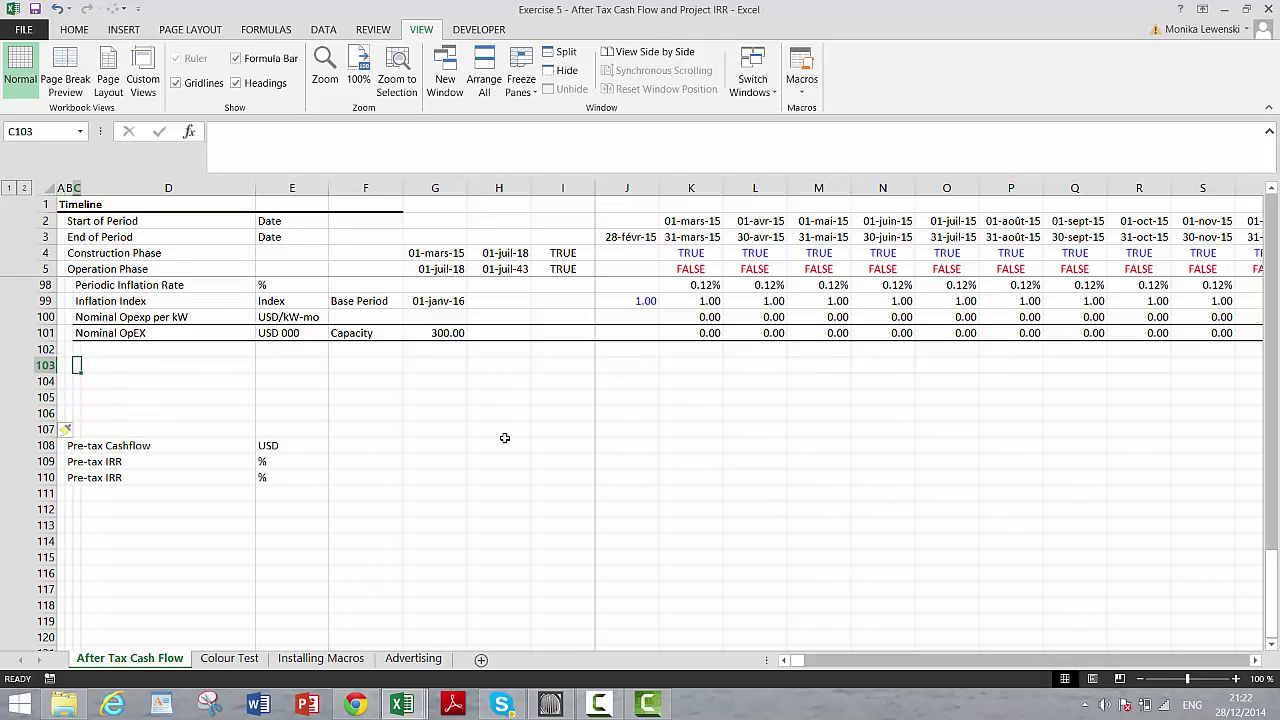
{"action": "key", "text": "Left"}
{"action": "type", "text": "Pre"}
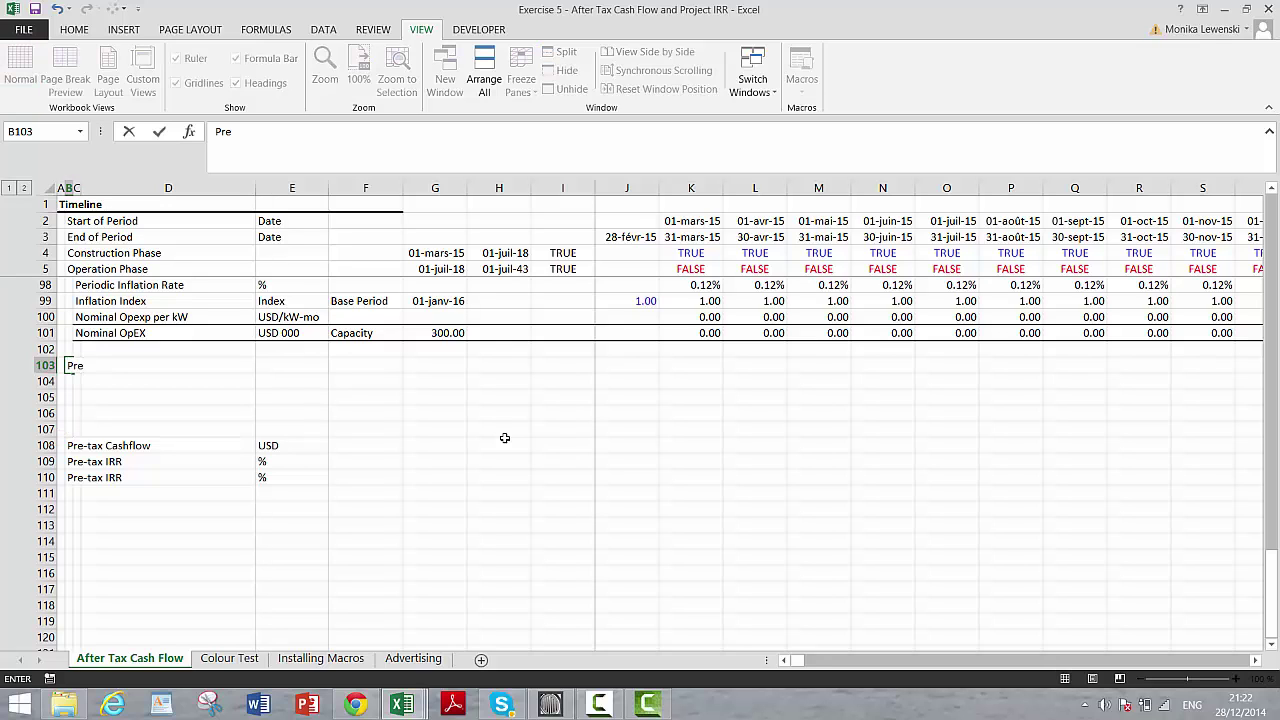
{"action": "key", "text": "Escape"}
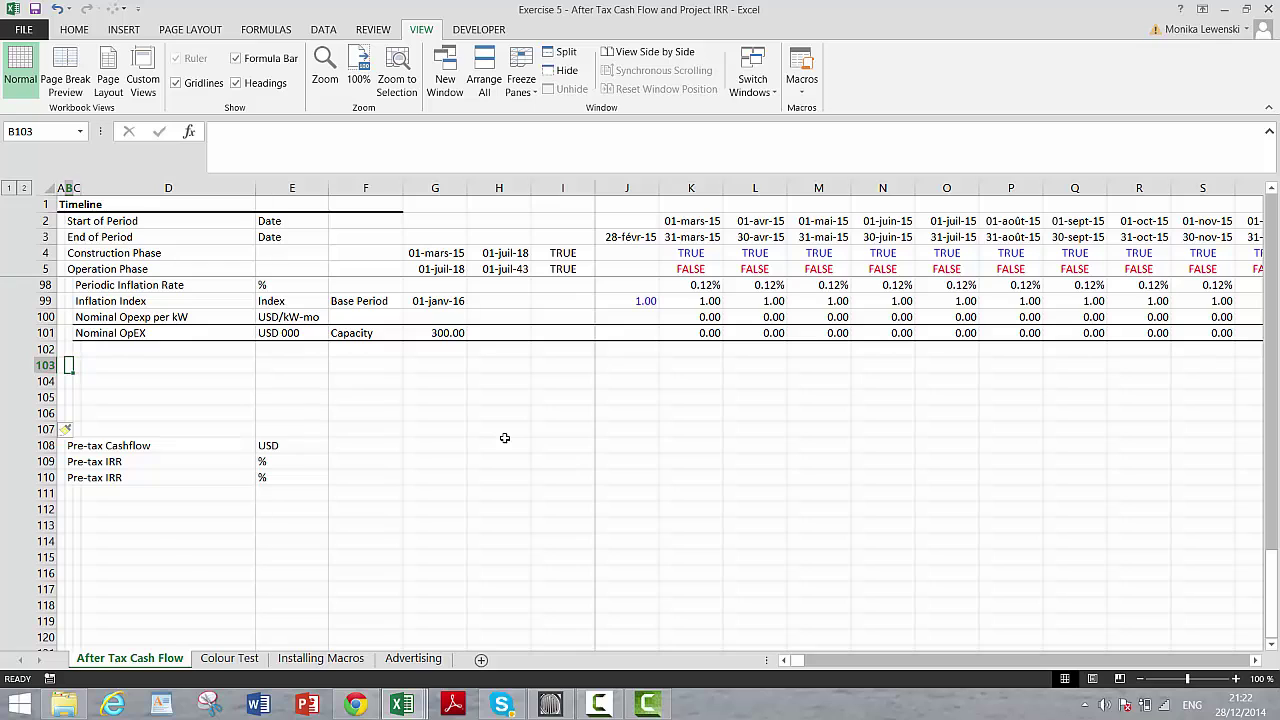
{"action": "type", "text": "Working "}
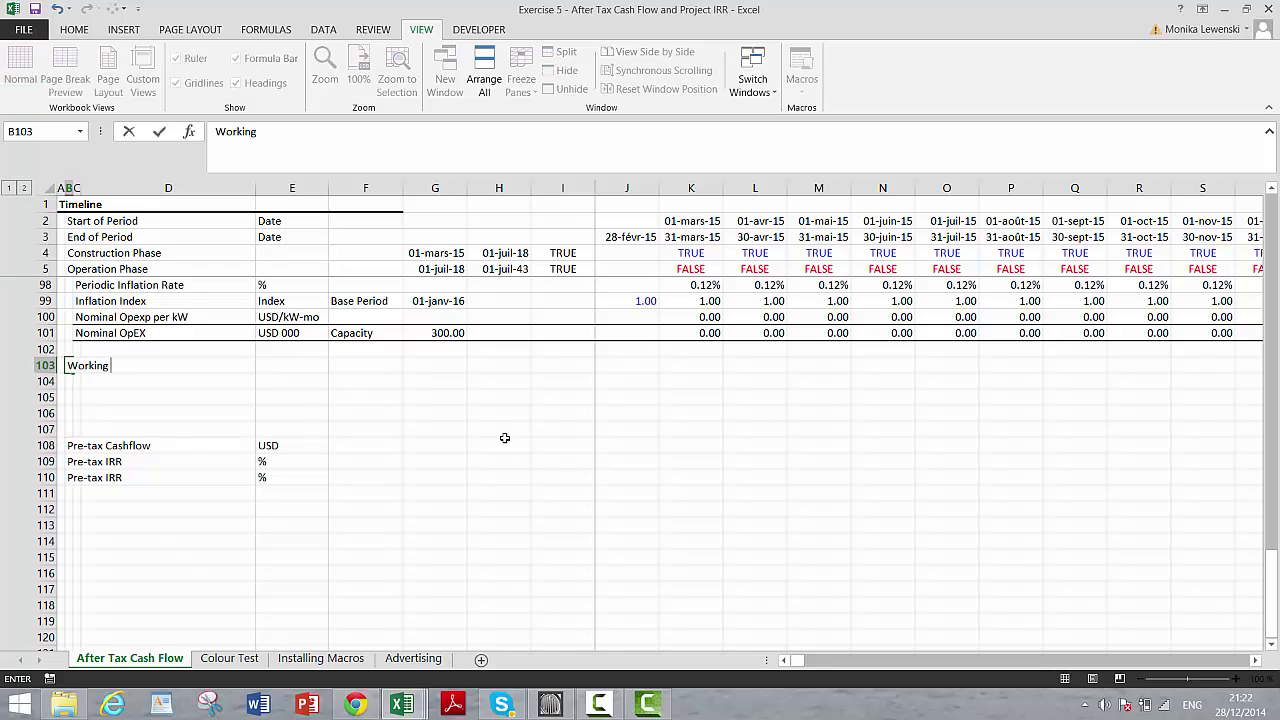
{"action": "type", "text": "Capital"}
{"action": "key", "text": "Return"}
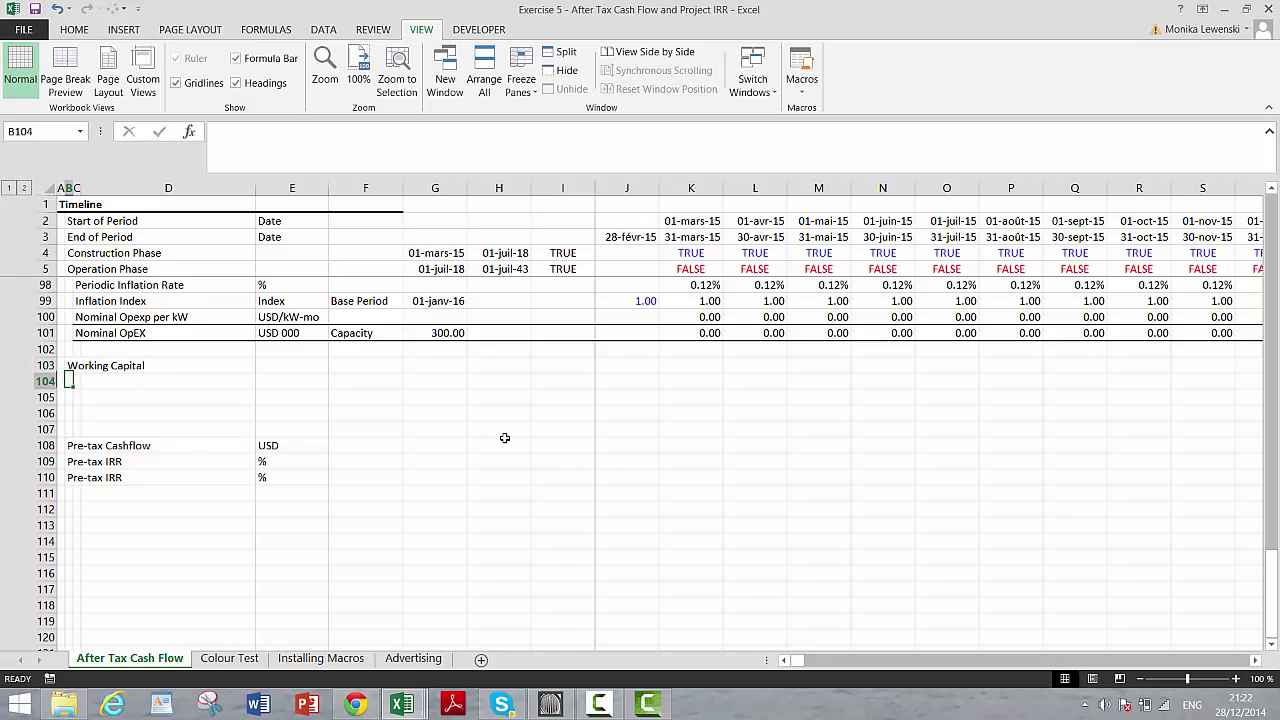
Step: Label the first Working Capital line "Accounts Receivable as % of Revenue" in cell C104
{"action": "key", "text": "Right"}
{"action": "type", "text": "A"}
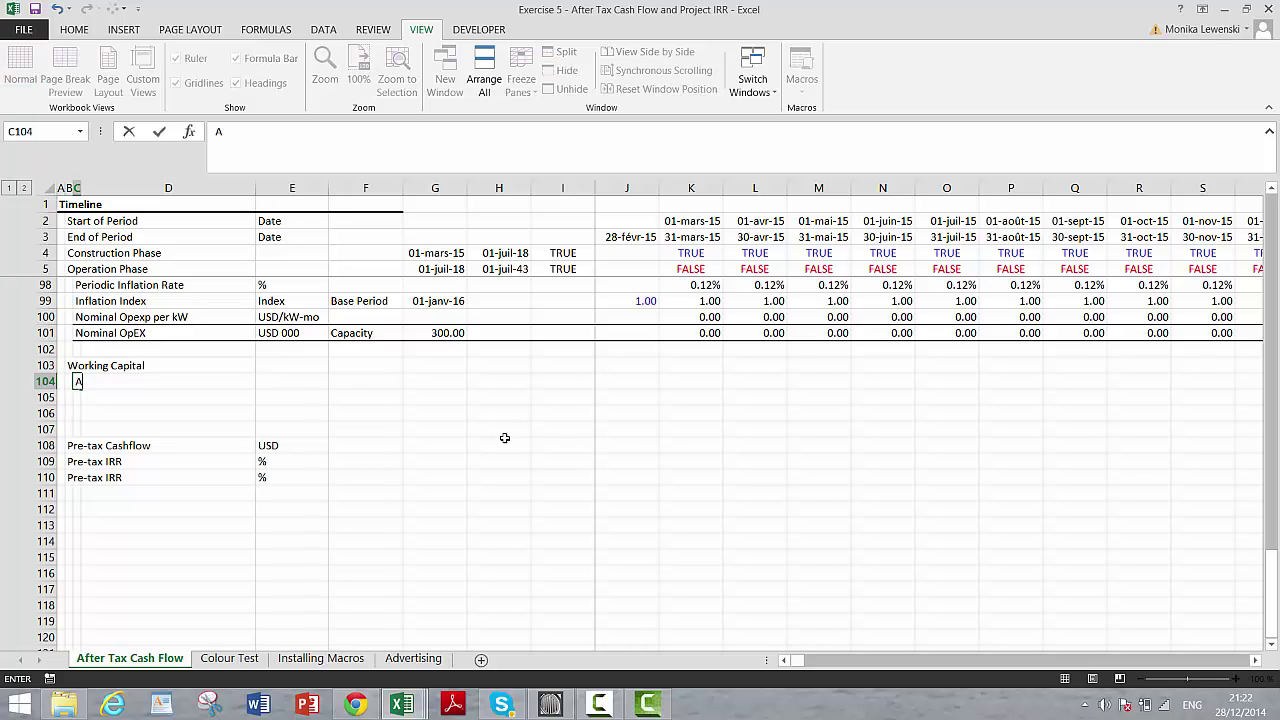
{"action": "type", "text": "cccuu"}
{"action": "key", "text": "BackSpace"}
{"action": "key", "text": "BackSpace"}
{"action": "type", "text": "counts Receiv"}
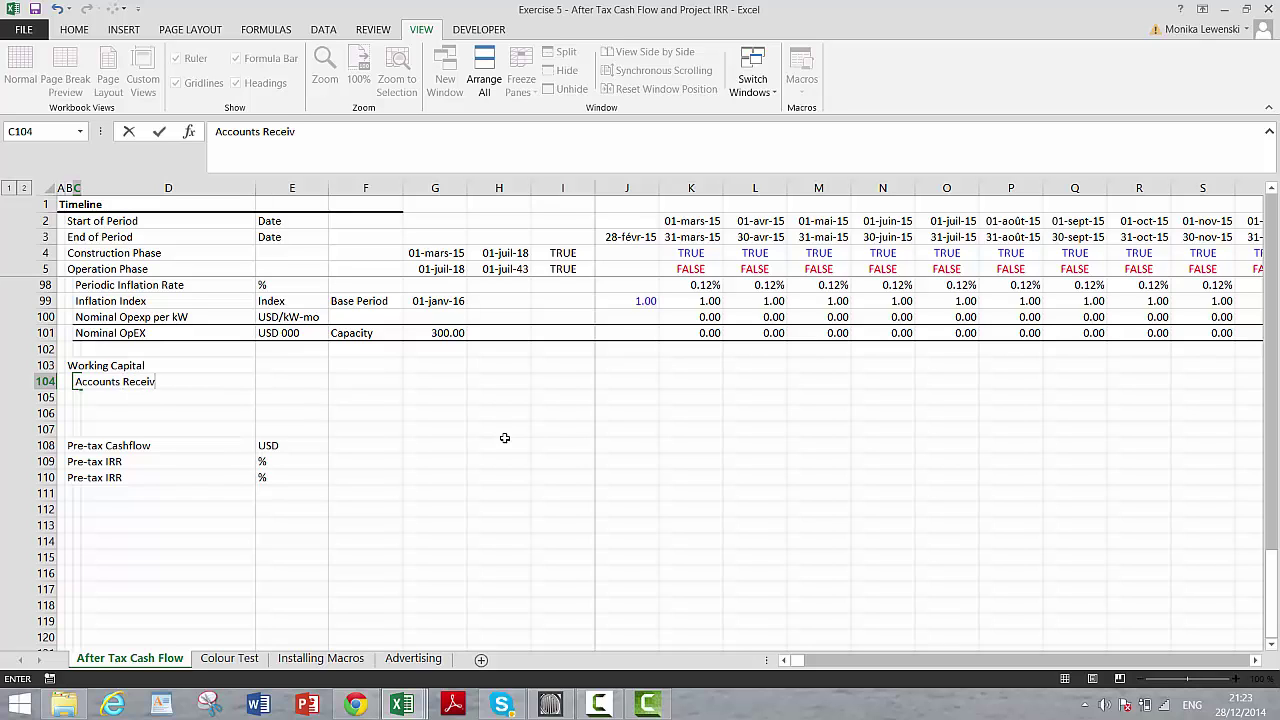
{"action": "type", "text": "alble as % of Revenue"}
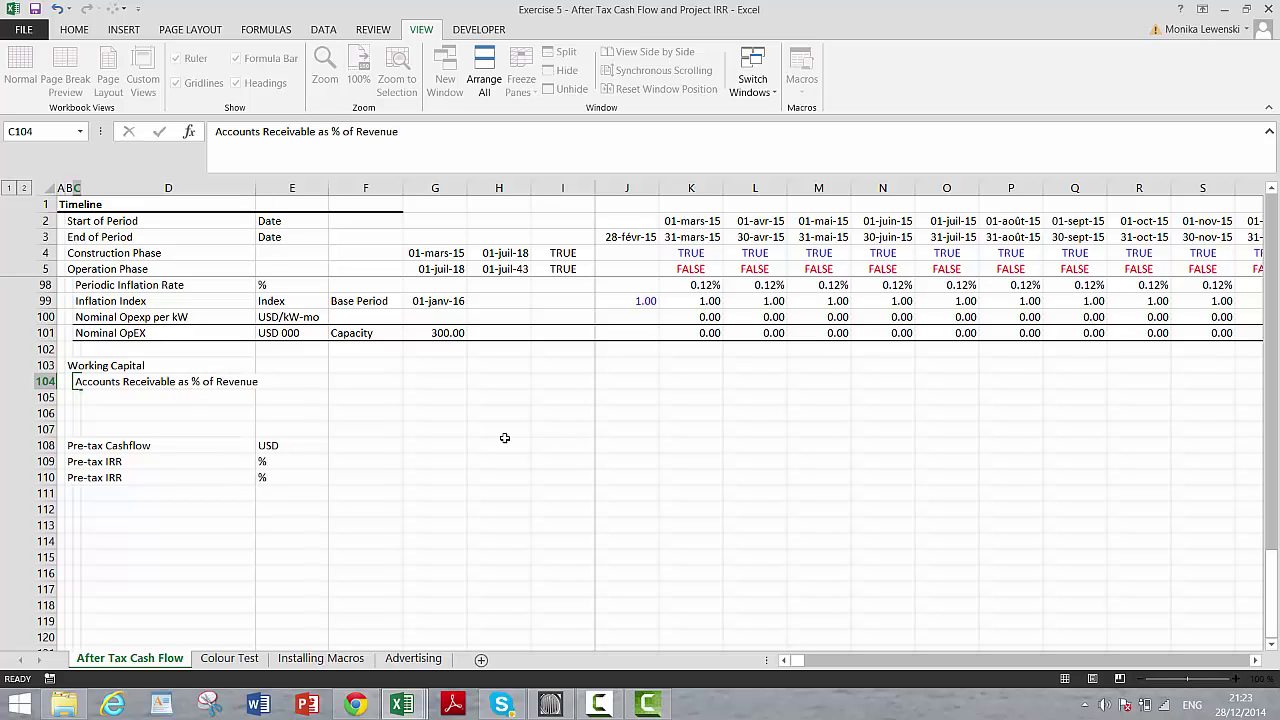
{"action": "key", "text": "Return"}
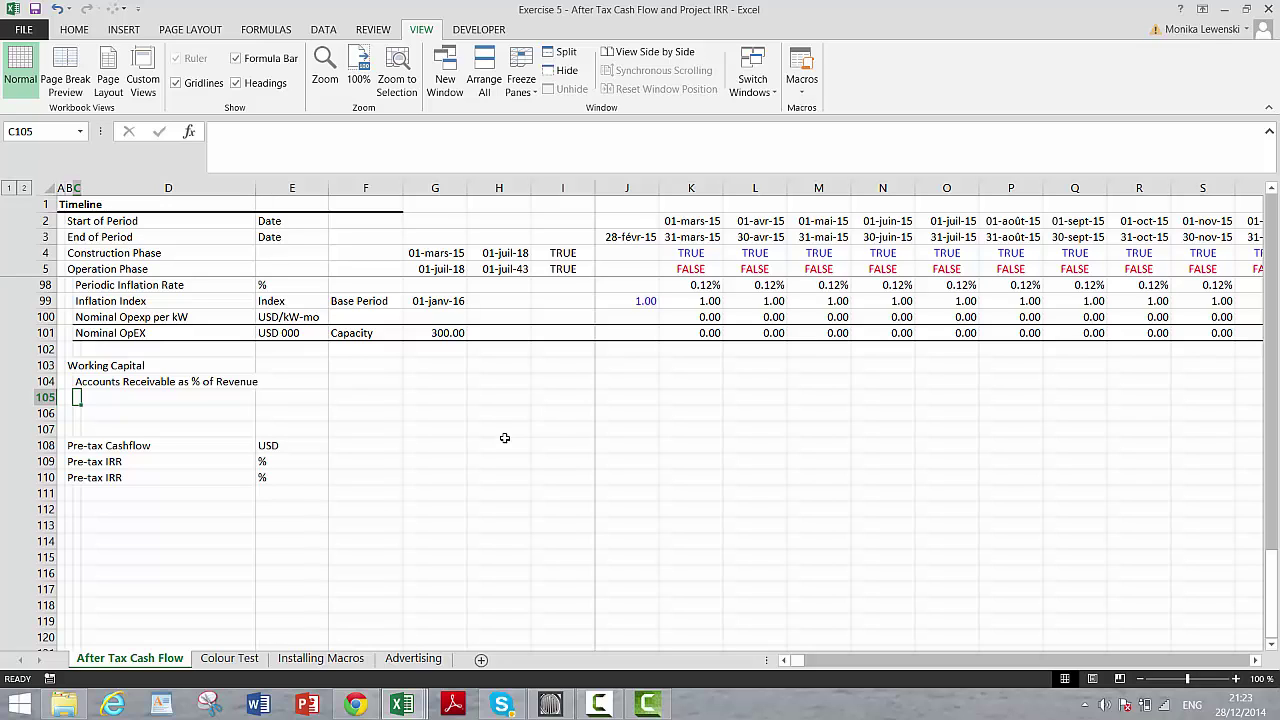
Step: Enter the label "Accounts Payable as % of Expenses" in cell C105, below the receivables line
{"action": "key", "text": "ctrl+apostrophe"}
{"action": "key", "text": "shift+Right"}
{"action": "key", "text": "shift+Right"}
{"action": "key", "text": "shift+Right"}
{"action": "key", "text": "shift+Right"}
{"action": "key", "text": "shift+Right"}
{"action": "key", "text": "shift+Right"}
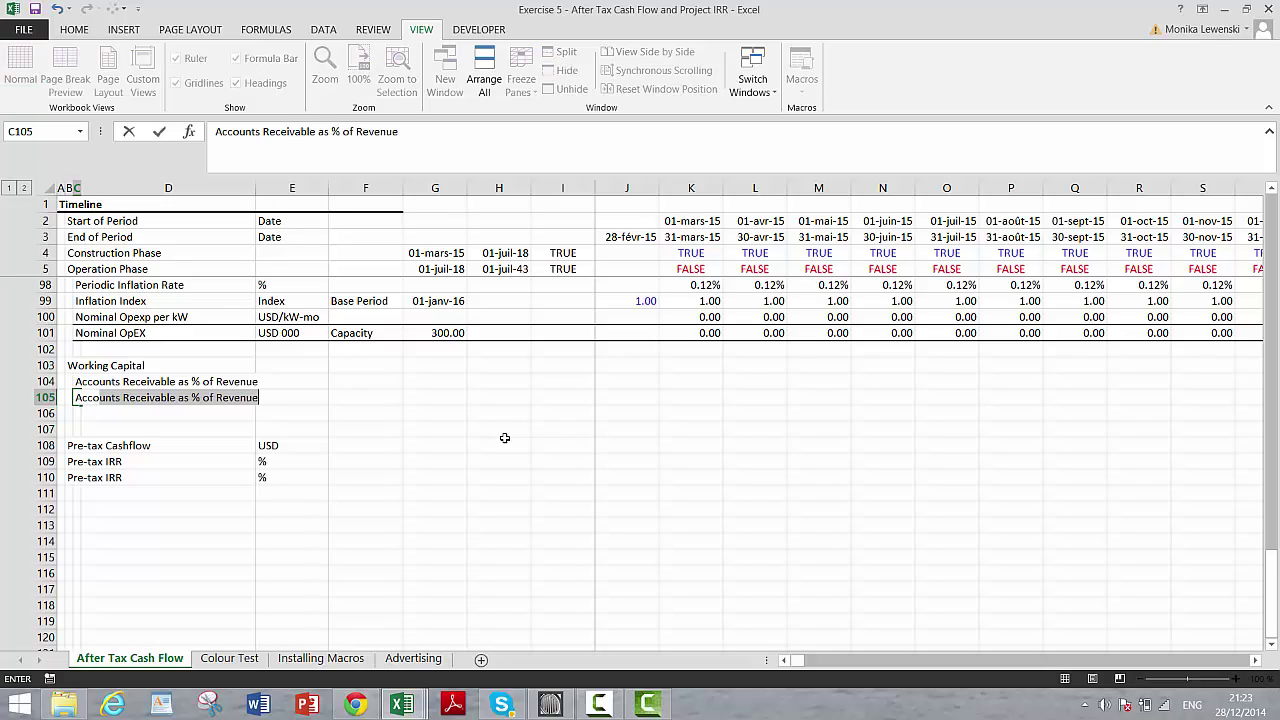
{"action": "key", "text": "shift+Right"}
{"action": "type", "text": "Pay"}
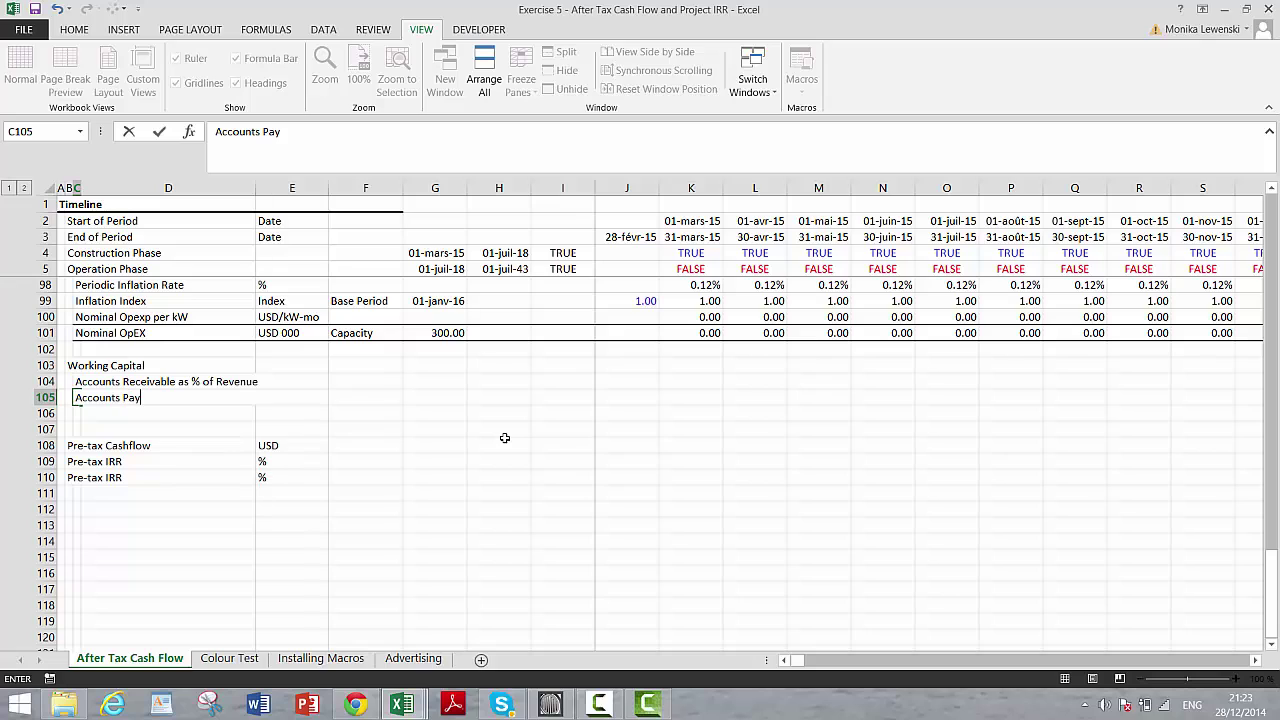
{"action": "type", "text": "able as"}
{"action": "type", "text": " Pc"}
{"action": "key", "text": "BackSpace"}
{"action": "key", "text": "BackSpace"}
{"action": "type", "text": "% of Expenses"}
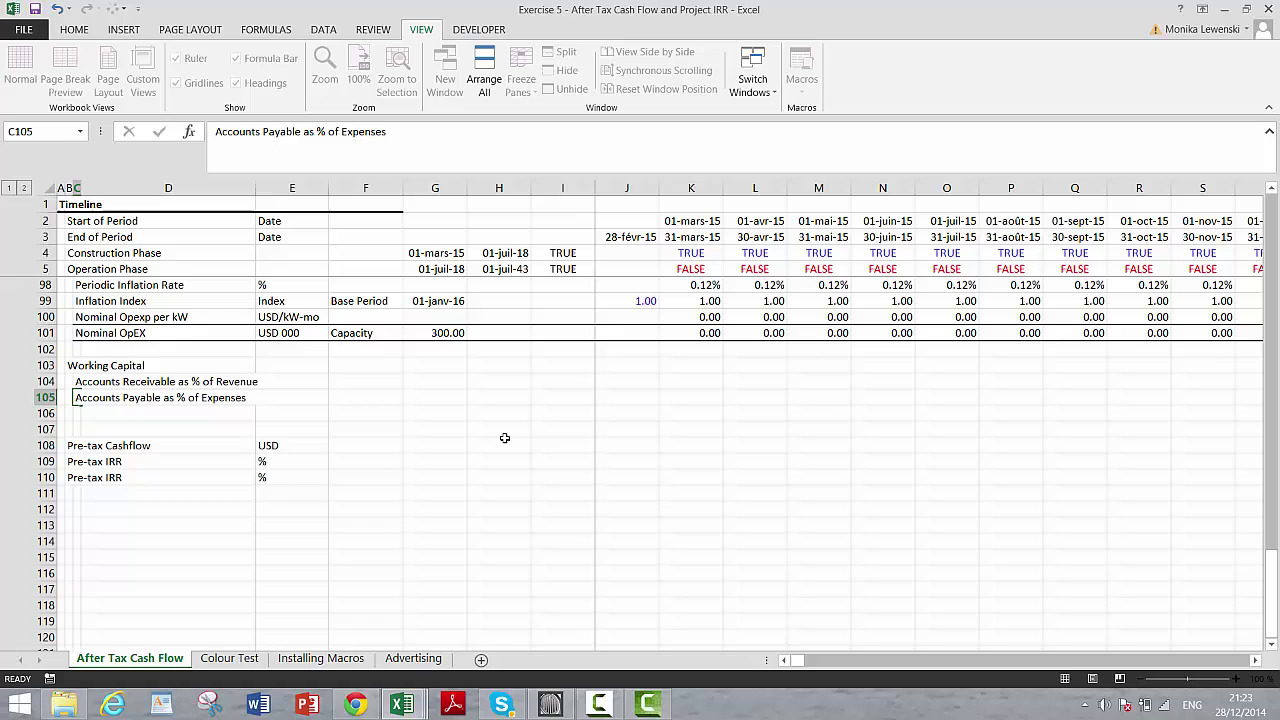
{"action": "key", "text": "Return"}
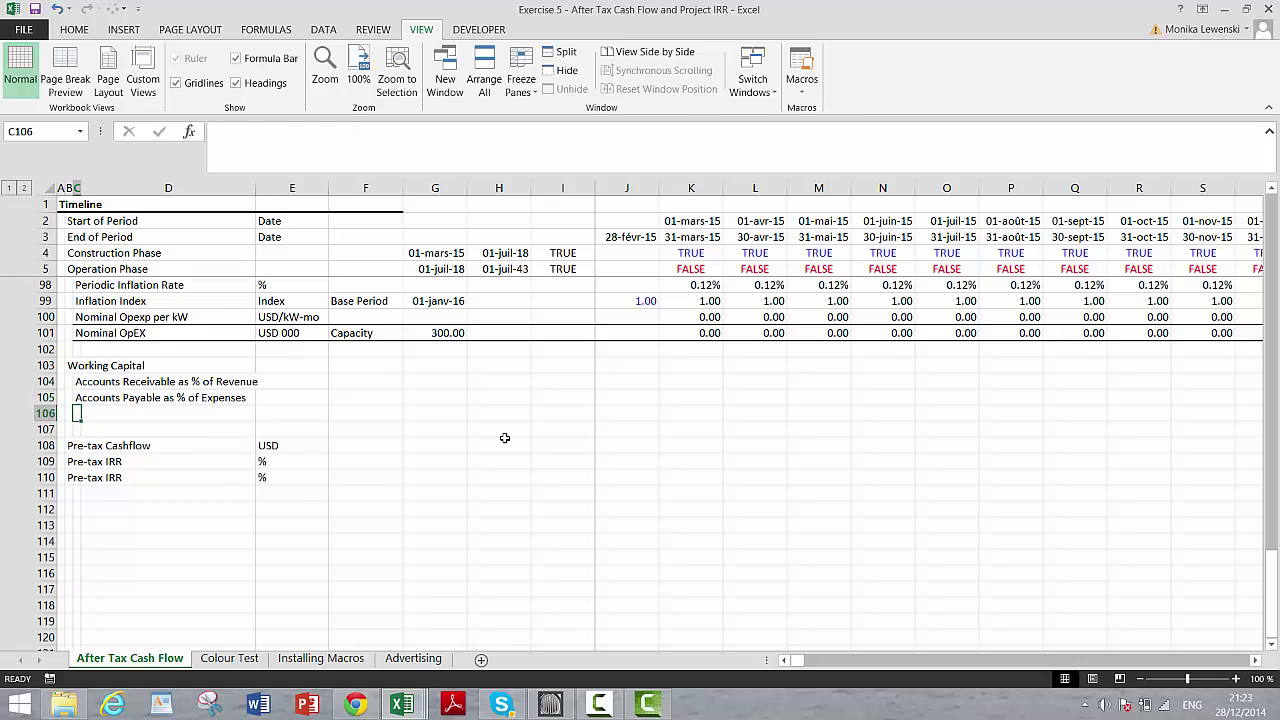
Step: Insert two blank rows above the Accounts Payable as % of Expenses line
{"action": "key", "text": "Up"}
{"action": "key", "text": "shift+space"}
{"action": "key", "text": "ctrl+plus"}
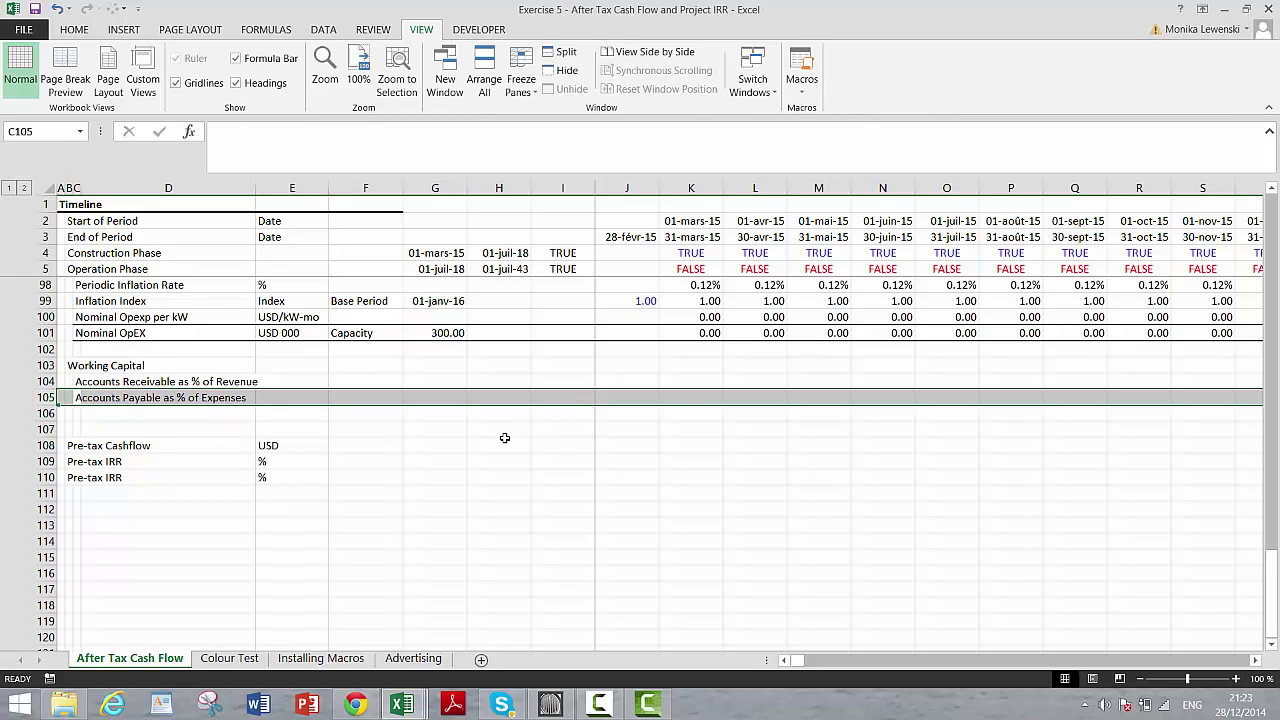
{"action": "key", "text": "ctrl+plus"}
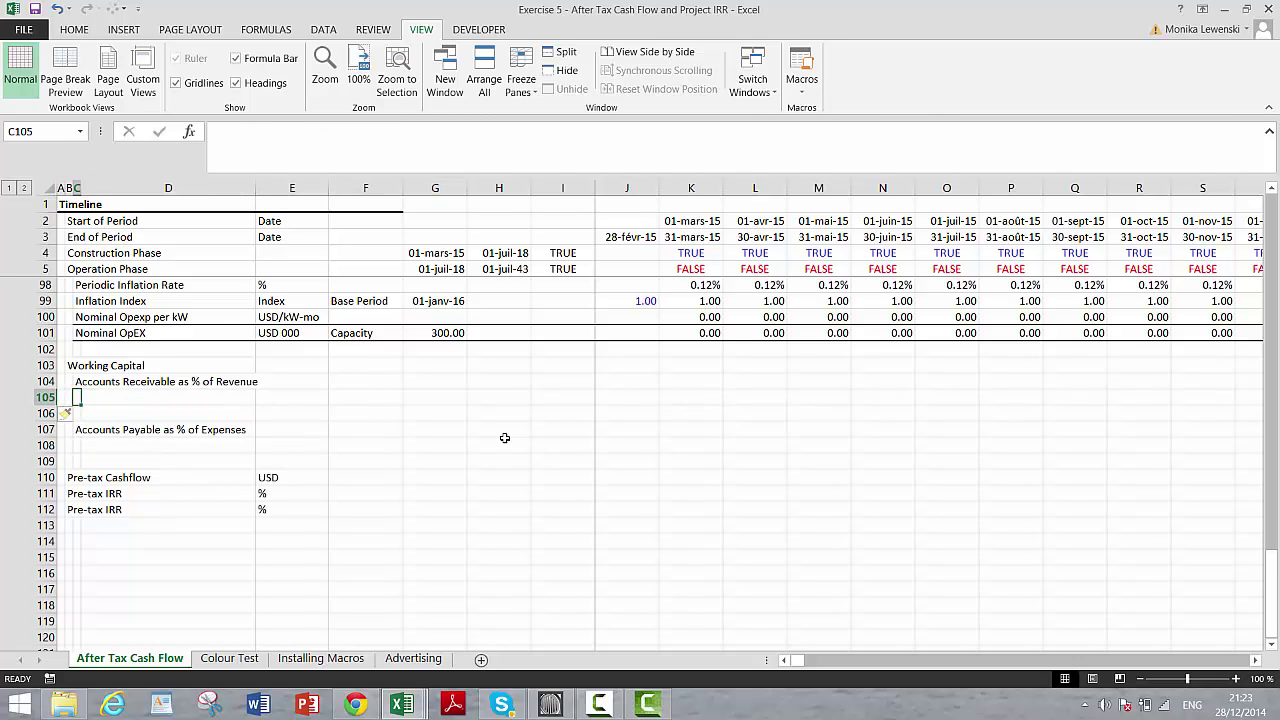
Step: Enter the label "Level of A/R" in cell C105, directly below the Accounts Receivable line
{"action": "type", "text": "Leve l"}
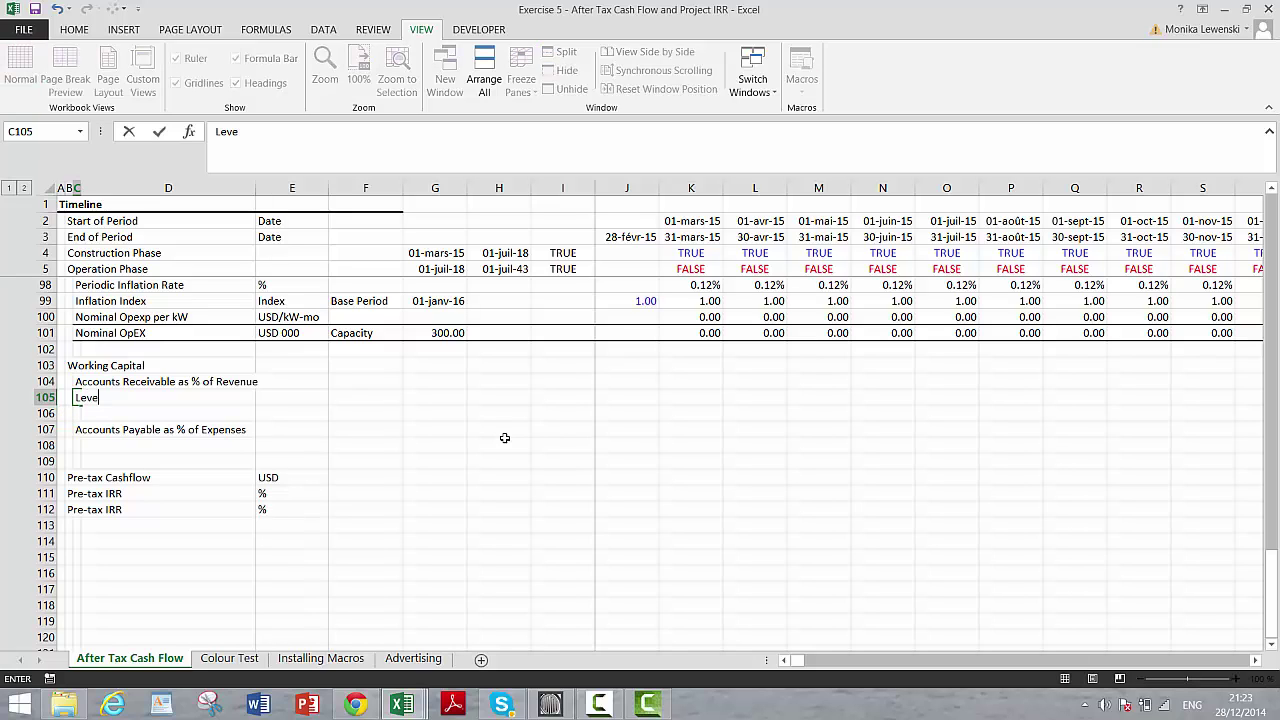
{"action": "key", "text": "BackSpace"}
{"action": "key", "text": "BackSpace"}
{"action": "type", "text": "l oof"}
{"action": "key", "text": "BackSpace"}
{"action": "key", "text": "BackSpace"}
{"action": "type", "text": "f A/R"}
{"action": "key", "text": "Return"}
Step: Enter the label "Level of A/P" in cell C108, directly below the Accounts Payable line
{"action": "key", "text": "Return"}
{"action": "key", "text": "Return"}
{"action": "type", "text": "Le"}
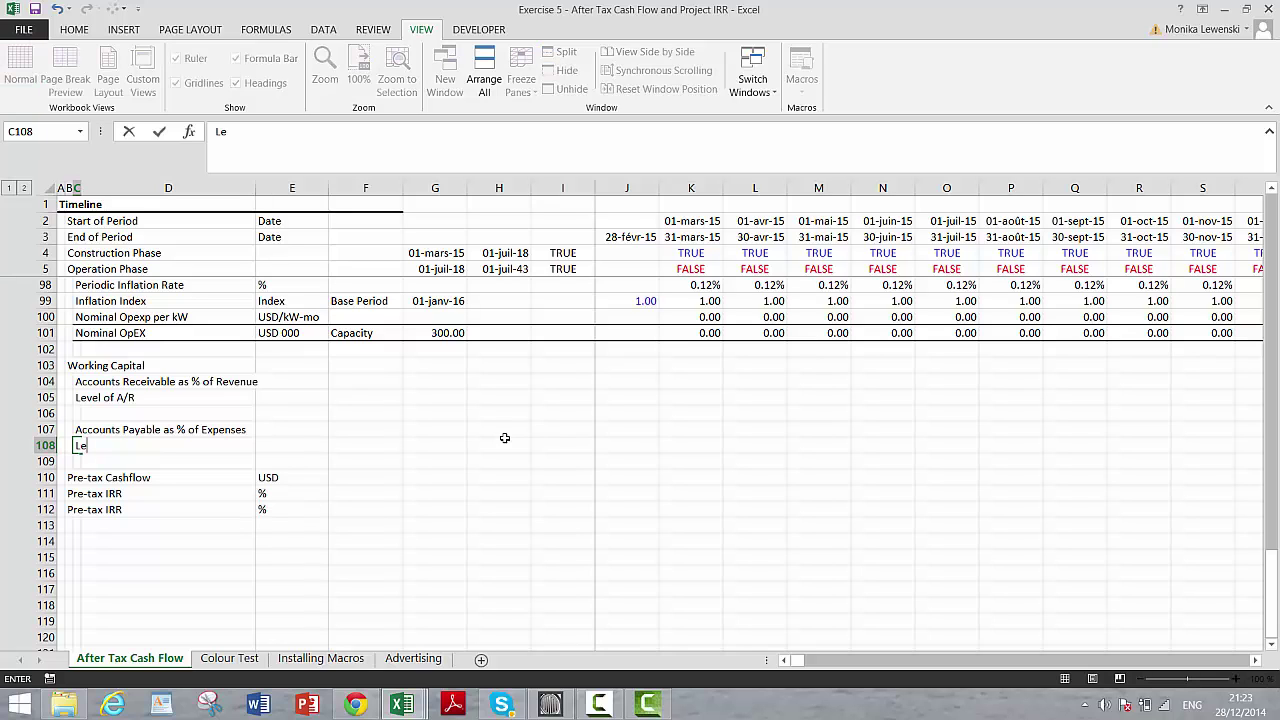
{"action": "type", "text": "vel of A/"}
{"action": "key", "text": "ctrl+Return"}
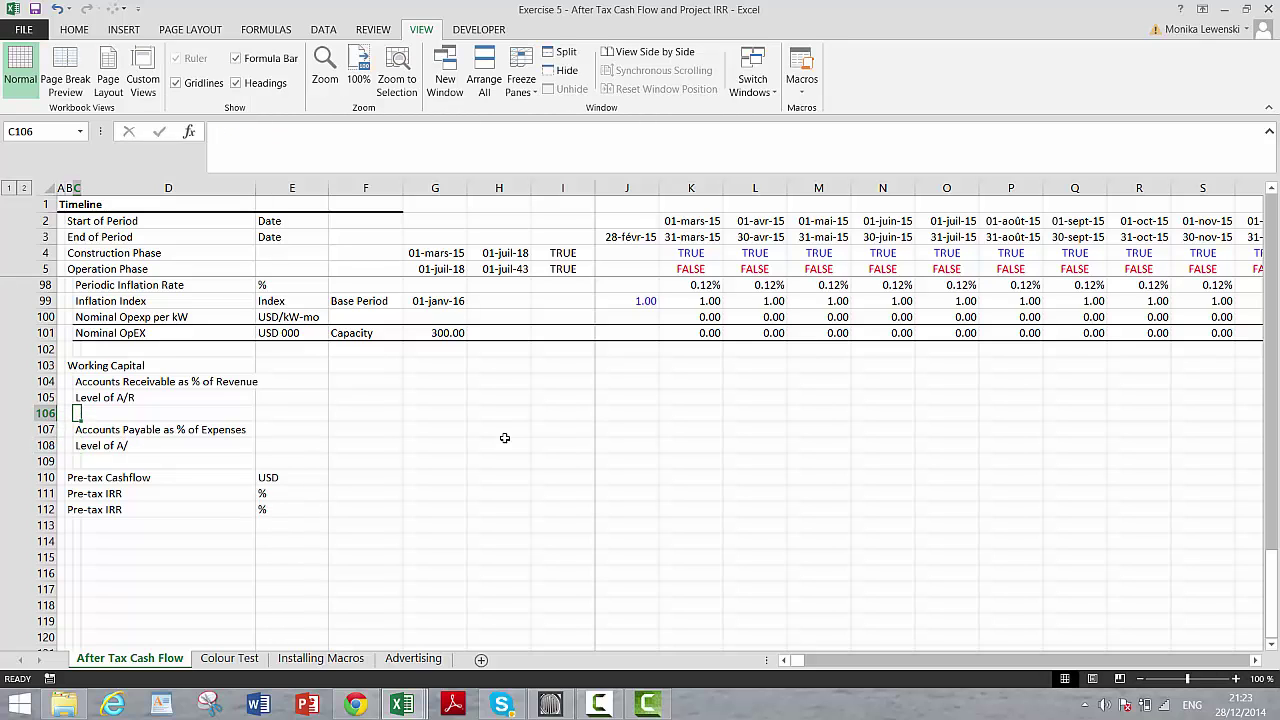
{"action": "key", "text": "F2"}
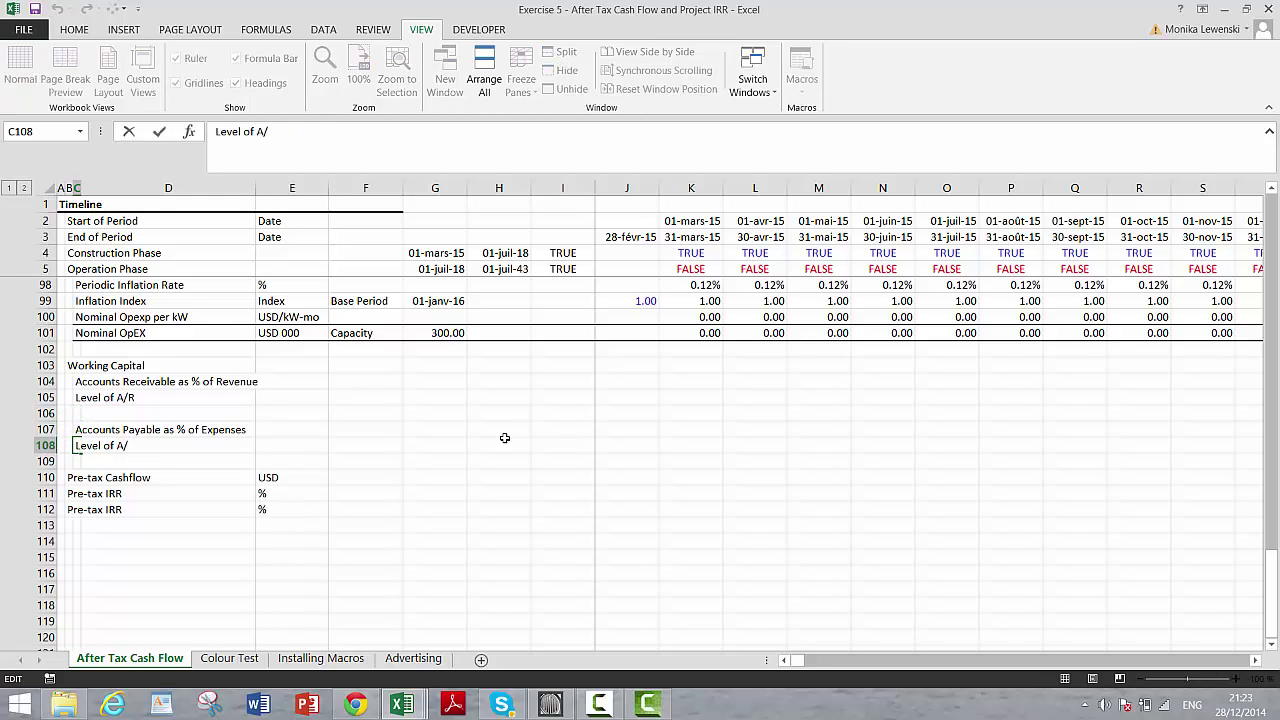
{"action": "type", "text": "P"}
{"action": "key", "text": "Return"}
Step: Insert two blank rows at row 109 and enter the label "Working Capital" in cell C110
{"action": "key", "text": "shift+space"}
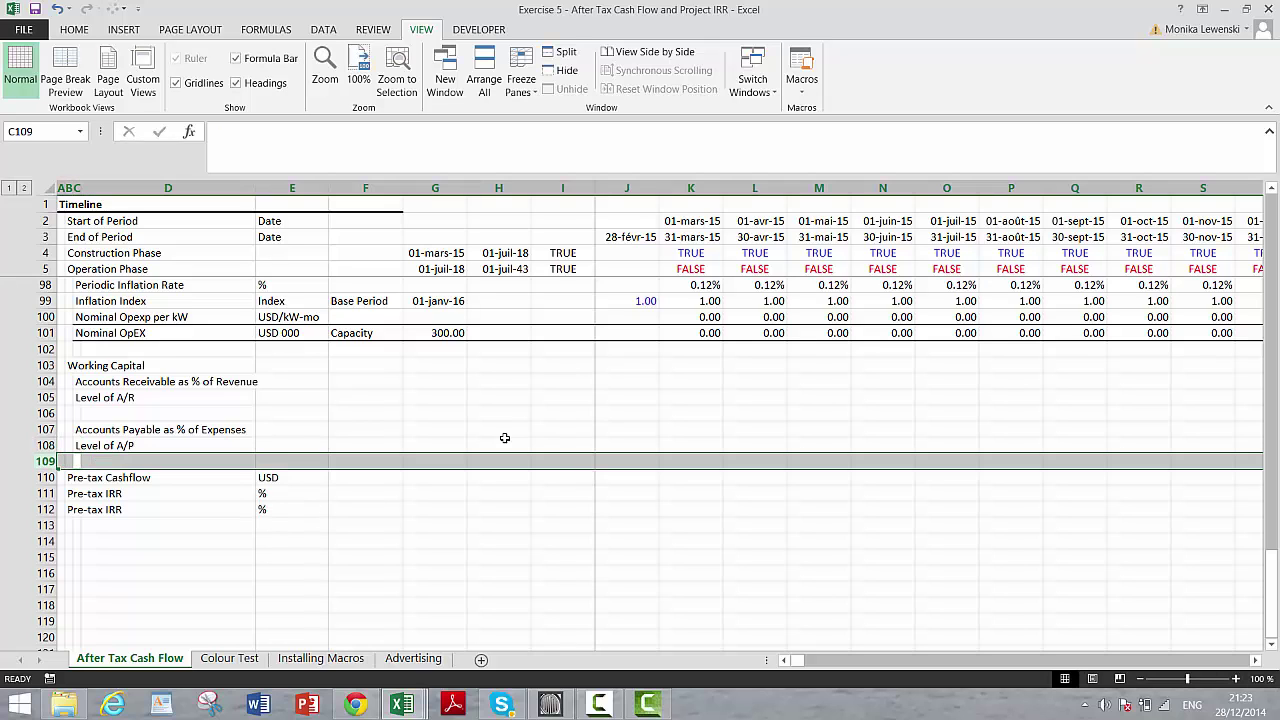
{"action": "key", "text": "ctrl+shift+plus"}
{"action": "key", "text": "ctrl+shift+plus"}
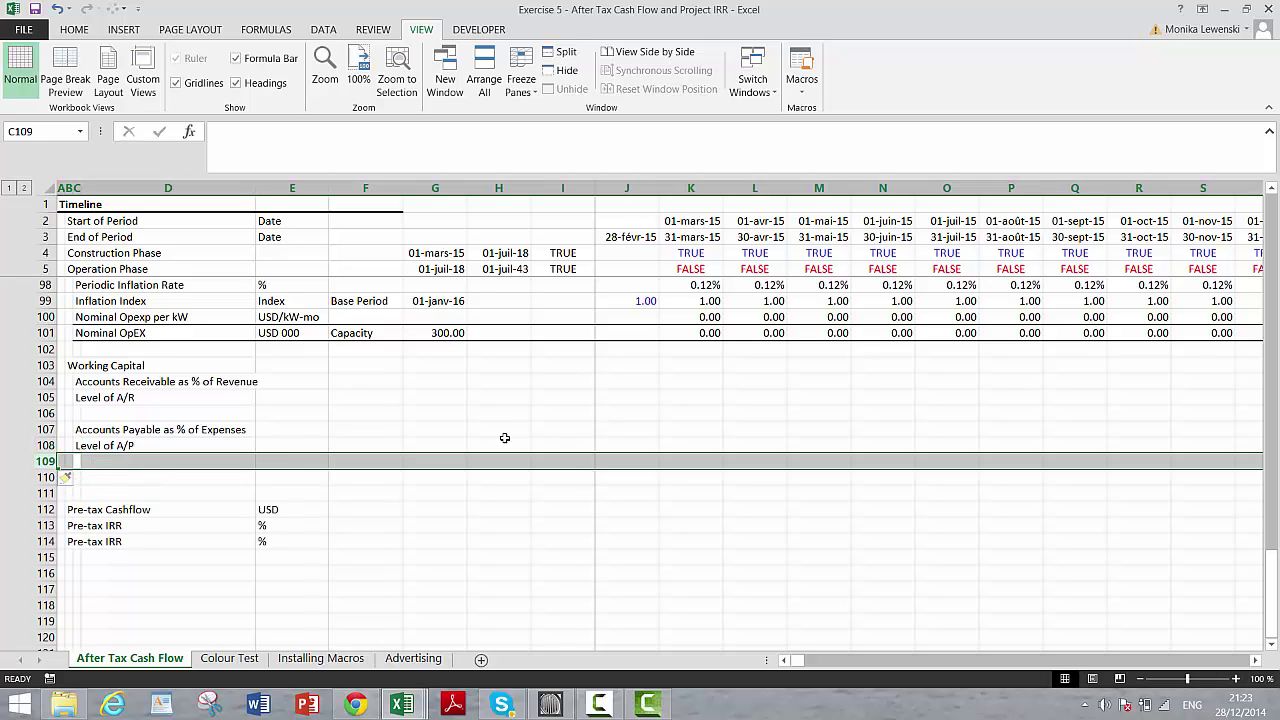
{"action": "key", "text": "Down"}
{"action": "type", "text": "Work"}
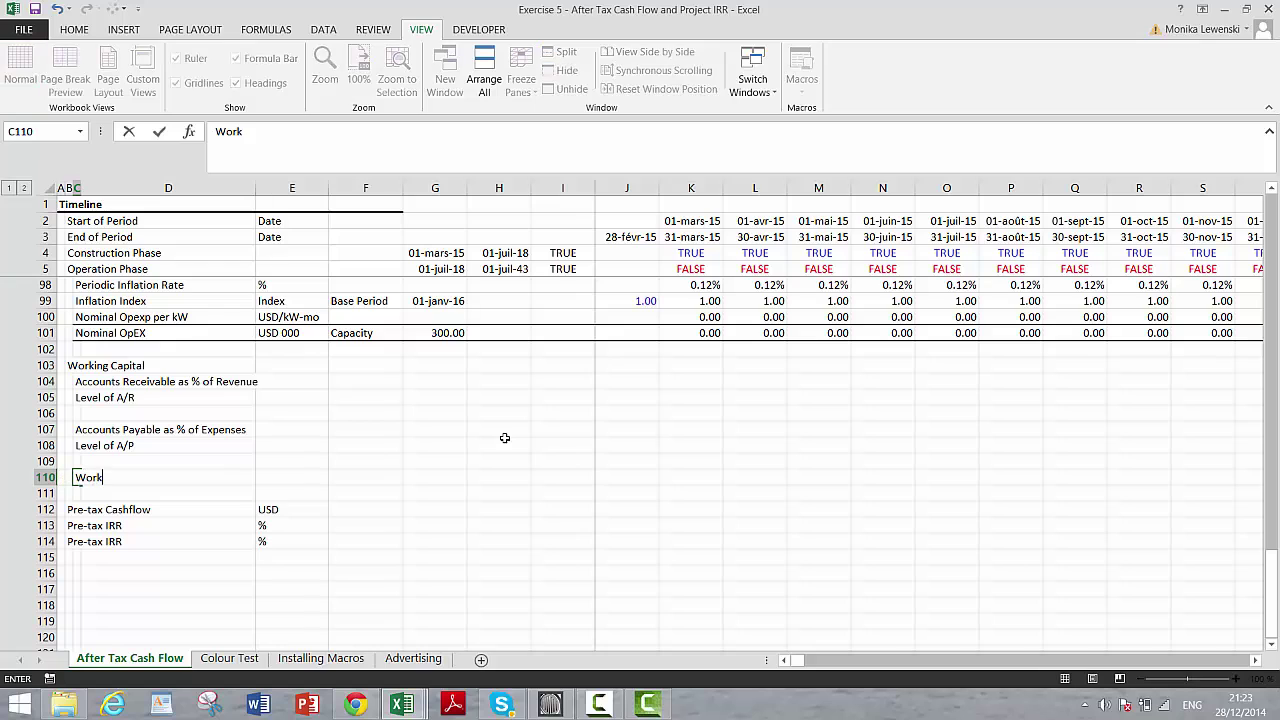
{"action": "type", "text": "ing Capital"}
{"action": "key", "text": "ctrl+Return"}
Step: Insert a blank row at row 111 and enter the label "Change in Working Capital" in cell C111
{"action": "key", "text": "Down"}
{"action": "key", "text": "shift+space"}
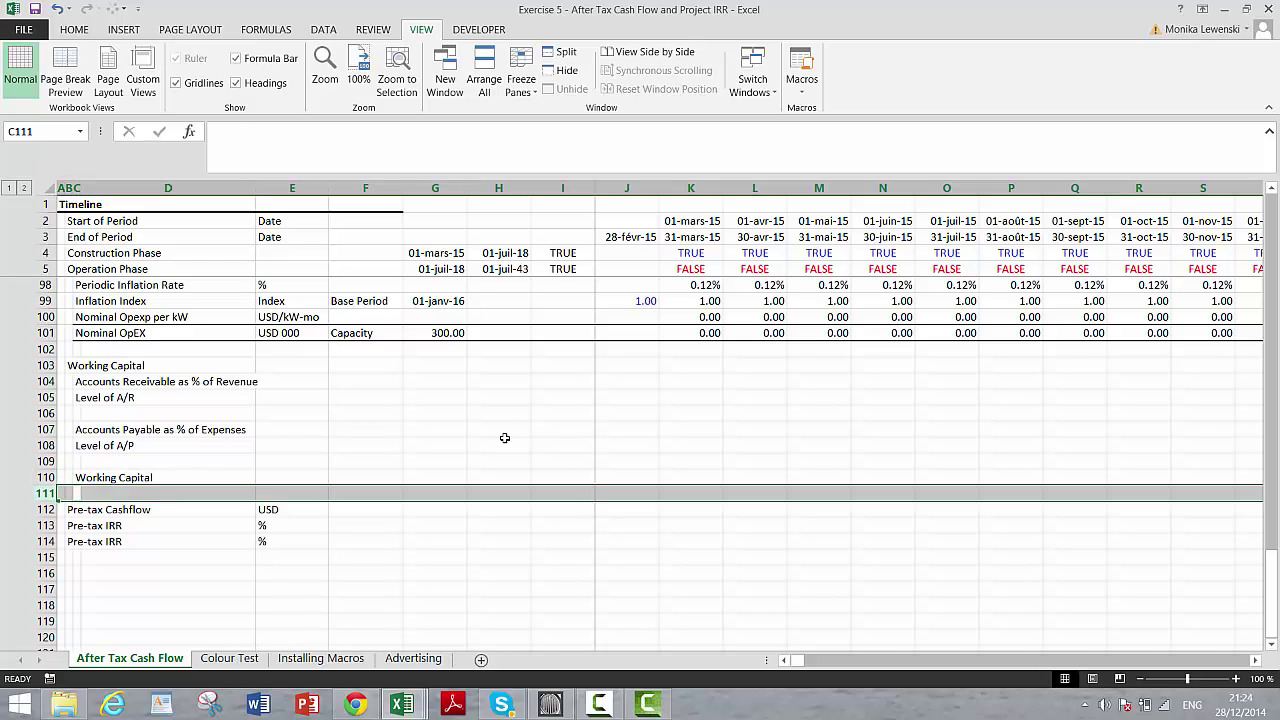
{"action": "key", "text": "ctrl+shift+plus"}
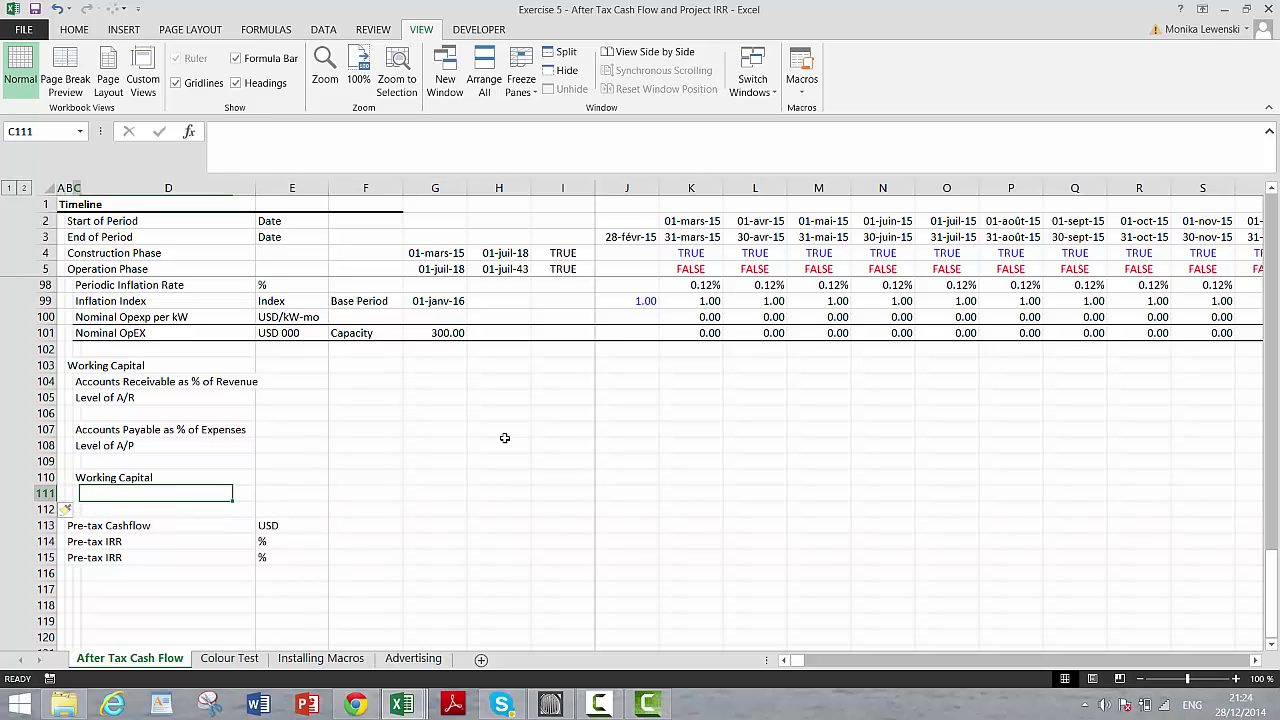
{"action": "type", "text": "Change in"}
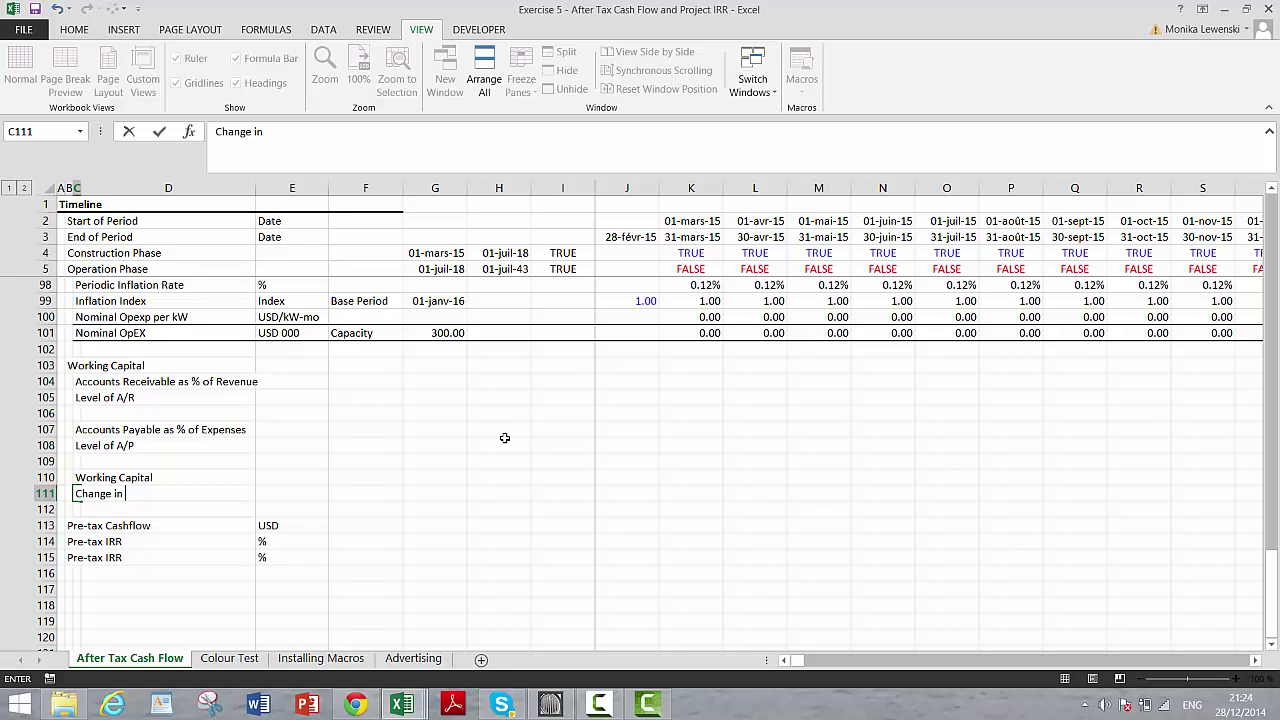
{"action": "type", "text": " Working Capita"}
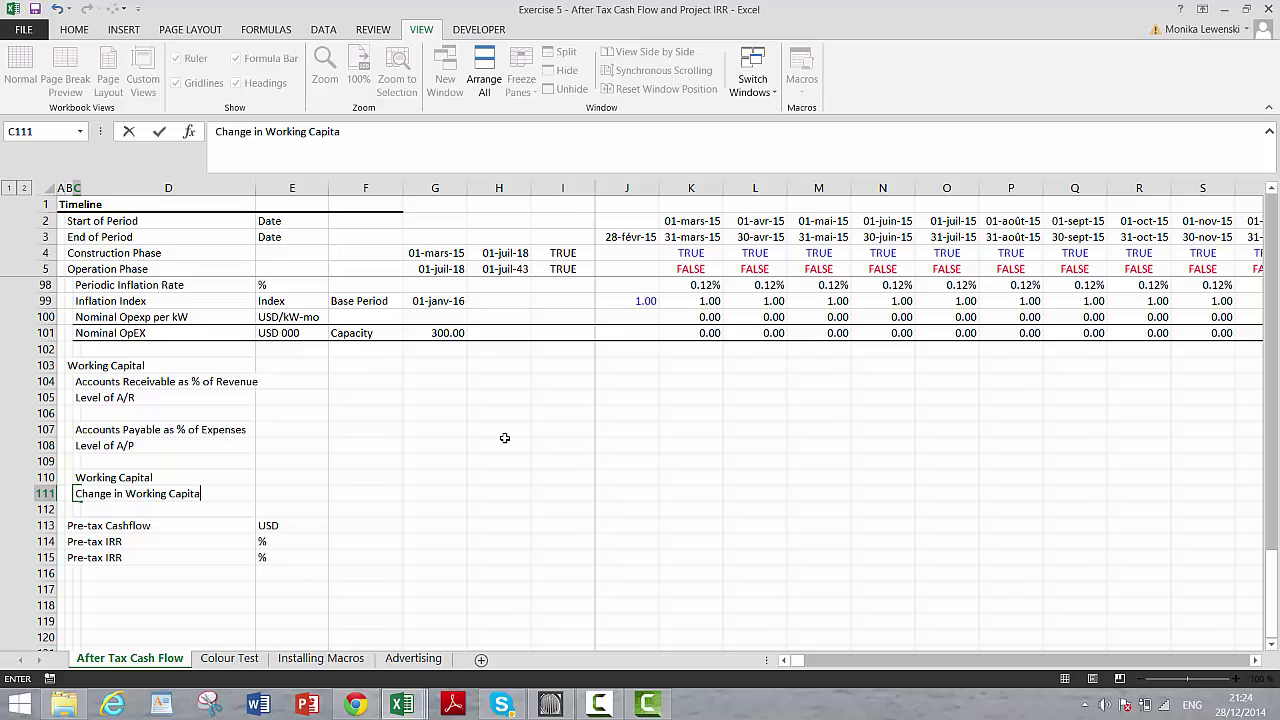
{"action": "type", "text": "l"}
{"action": "key", "text": "Return"}
{"action": "key", "text": "Up"}
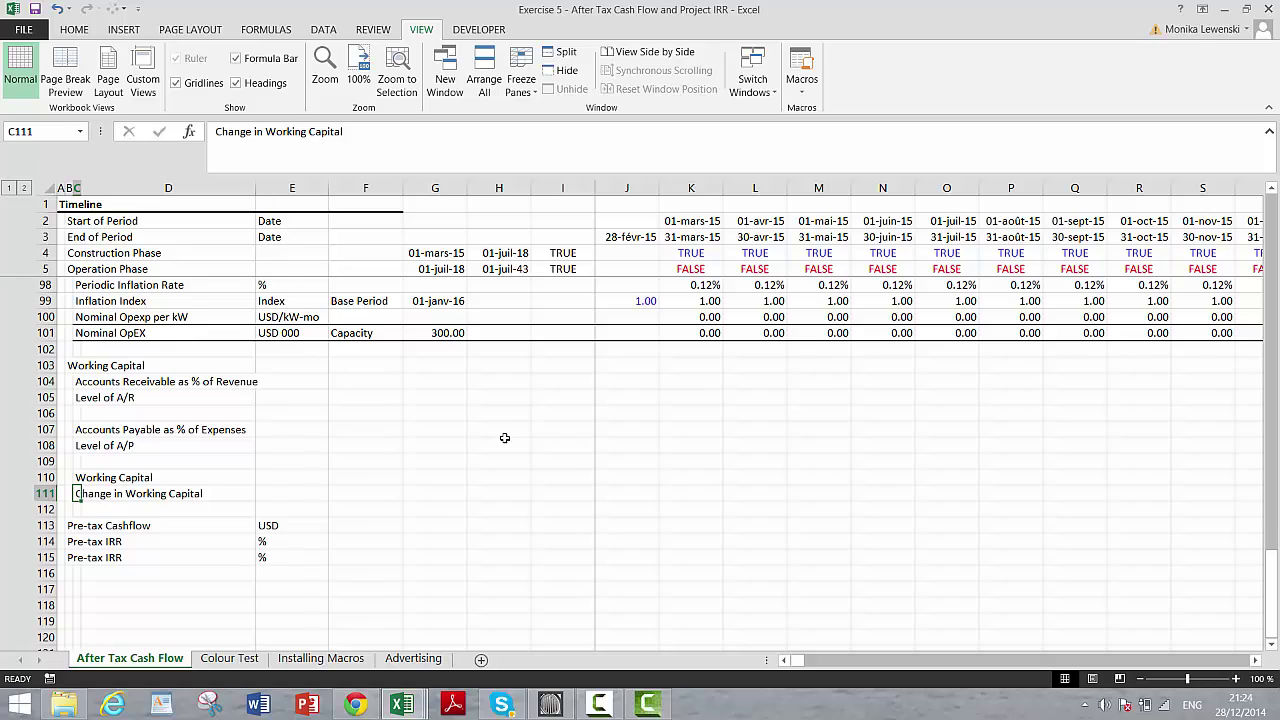
Step: Review the timeline and timing assumptions at the start of the sheet, and return to the Working Capital section
{"action": "key", "text": "Page_Up"}
{"action": "key", "text": "Page_Up"}
{"action": "key", "text": "Page_Up"}
{"action": "key", "text": "Page_Up"}
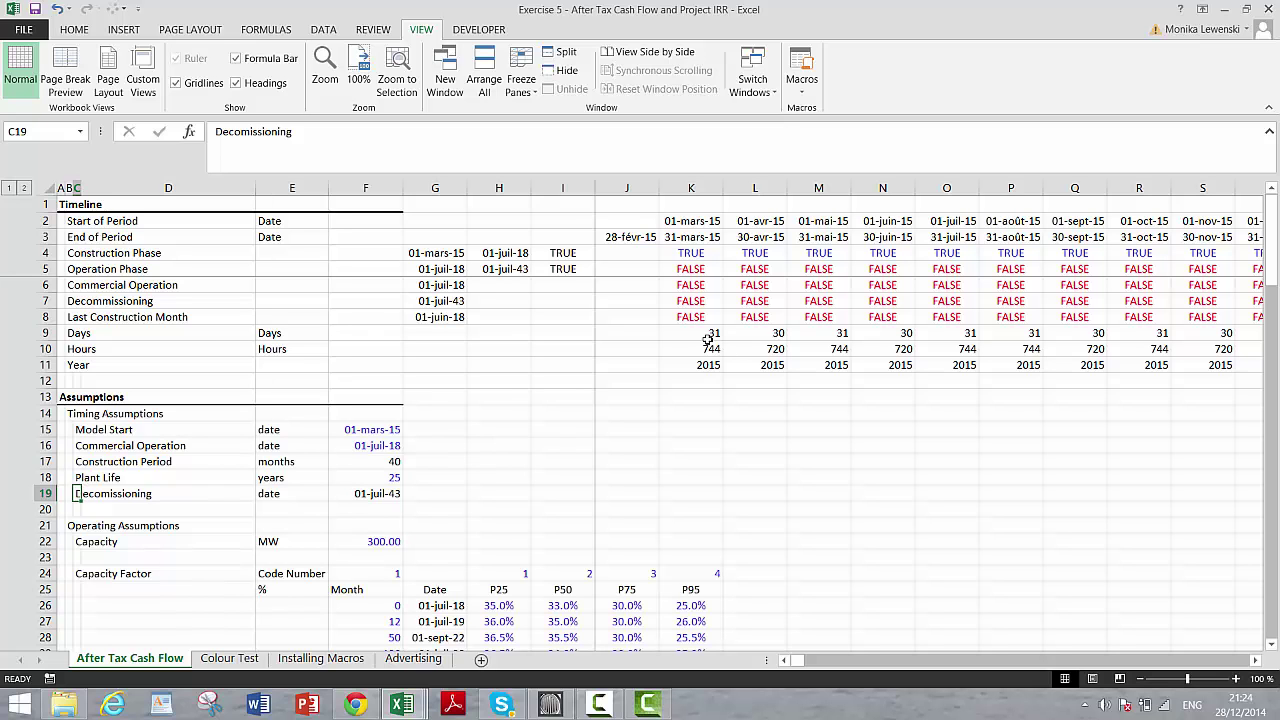
{"action": "key", "text": "Page_Down"}
{"action": "key", "text": "Page_Down"}
{"action": "key", "text": "Page_Down"}
{"action": "key", "text": "Page_Down"}
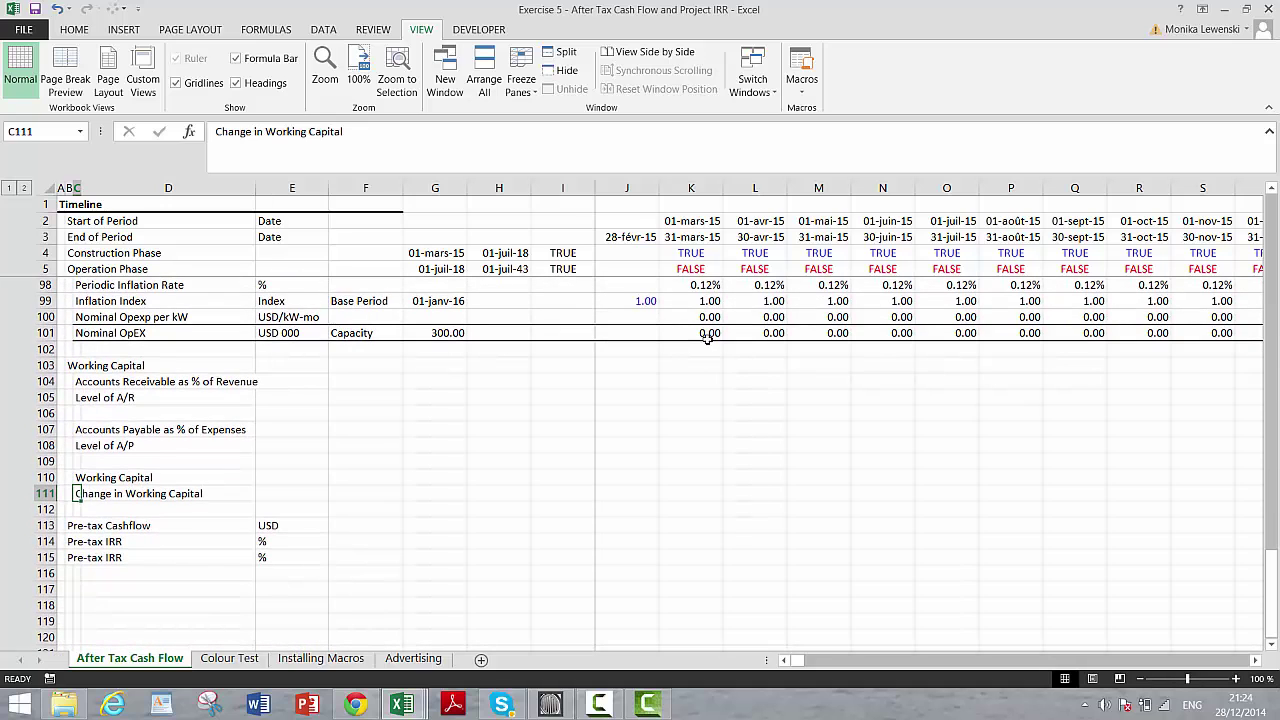
Step: Insert three blank rows at row 113, above the existing Pre-tax Cashflow line
{"action": "key", "text": "Down"}
{"action": "key", "text": "Down"}
{"action": "key", "text": "shift+space"}
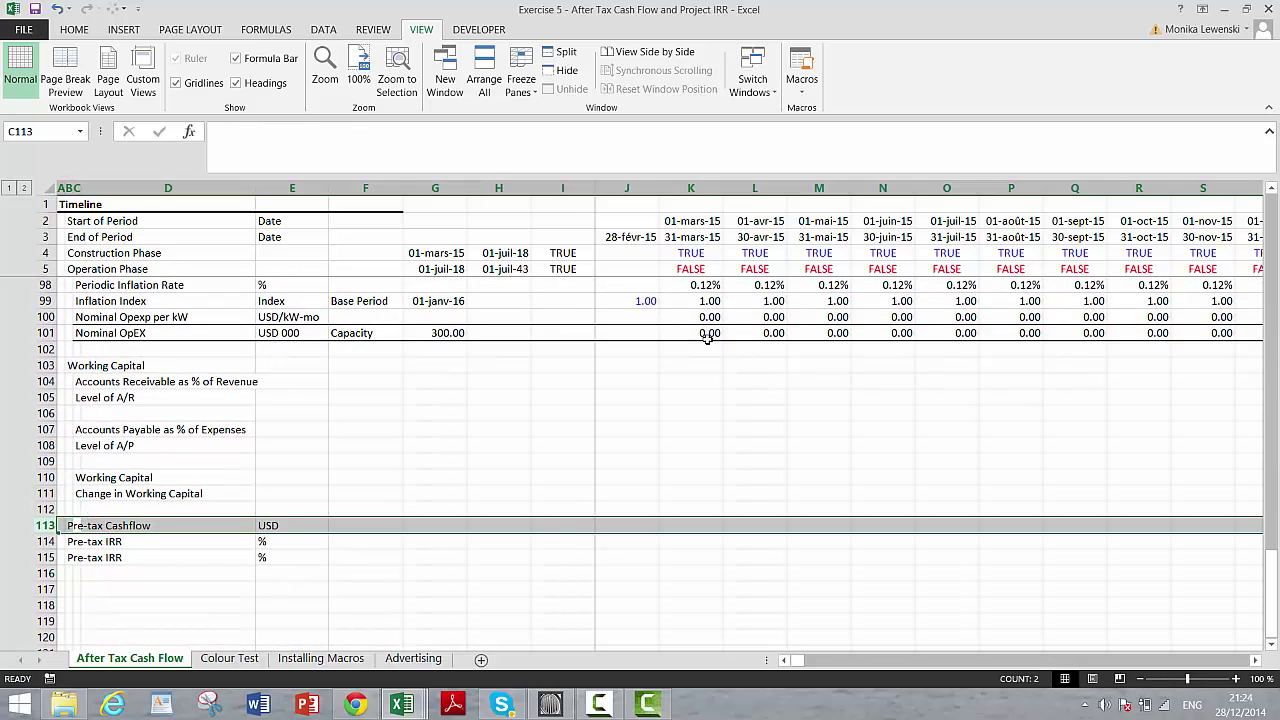
{"action": "key", "text": "ctrl+shift+plus"}
{"action": "key", "text": "ctrl+shift+plus"}
{"action": "key", "text": "ctrl+shift+plus"}
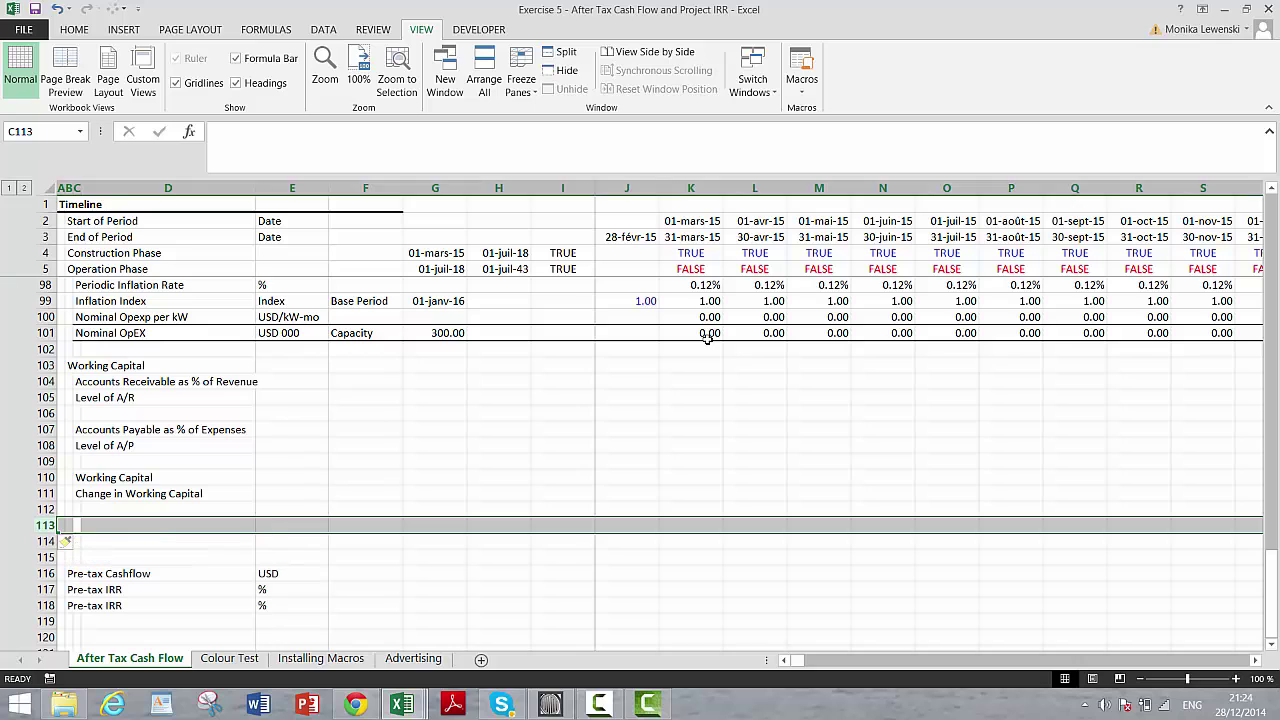
Step: Enter the section label "Pre Tax Cash Flow" in cell B113 and the line label "EBITDA" in cell C114
{"action": "key", "text": "Left"}
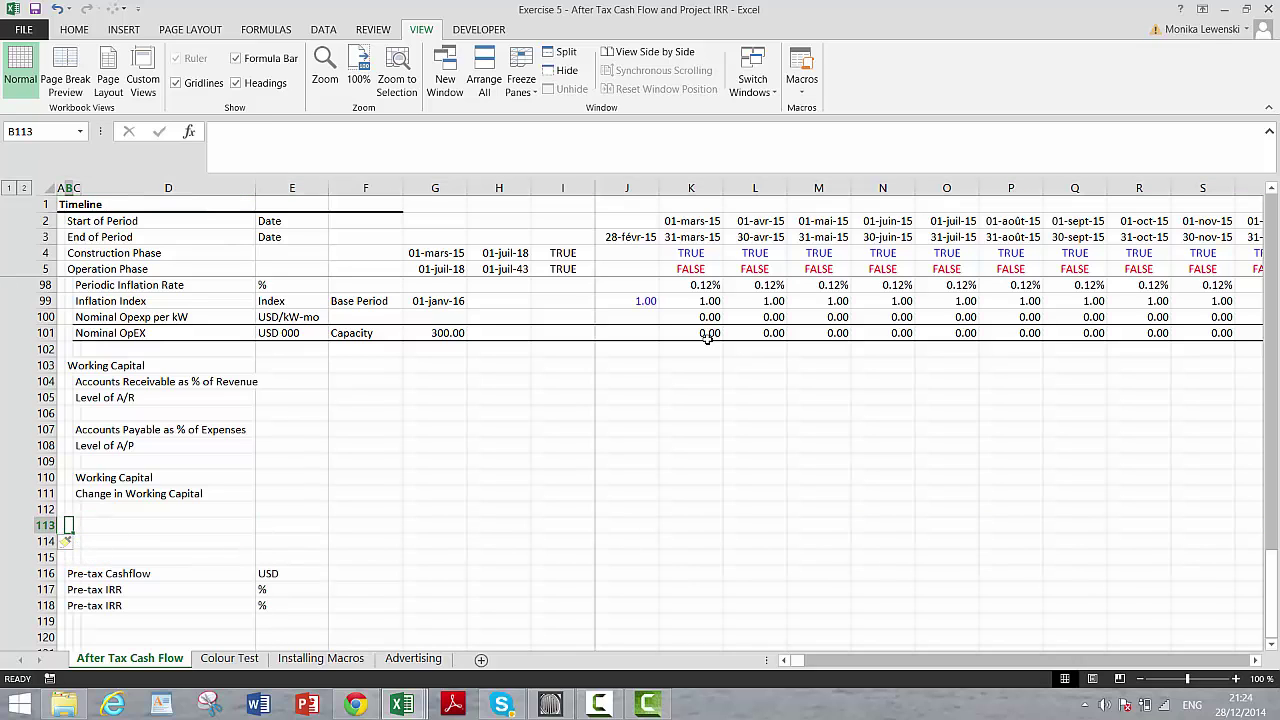
{"action": "type", "text": "Pre "}
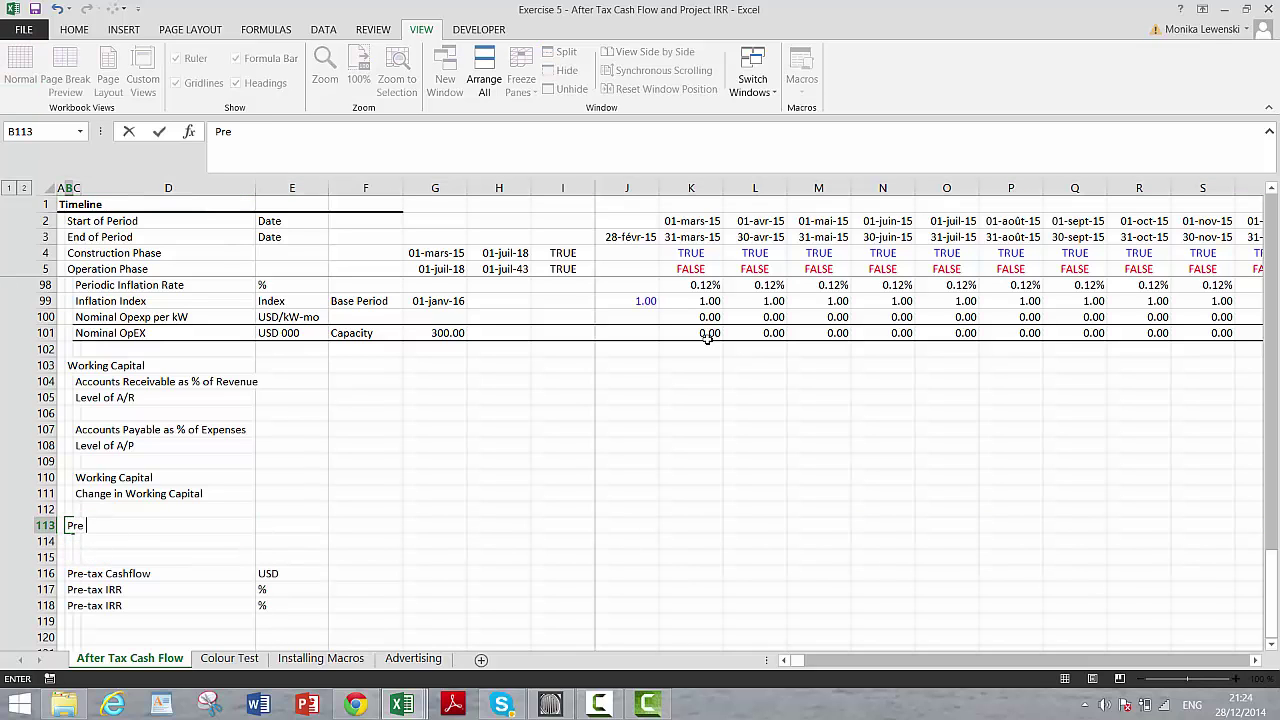
{"action": "type", "text": "Tax Cash Flow"}
{"action": "key", "text": "Return"}
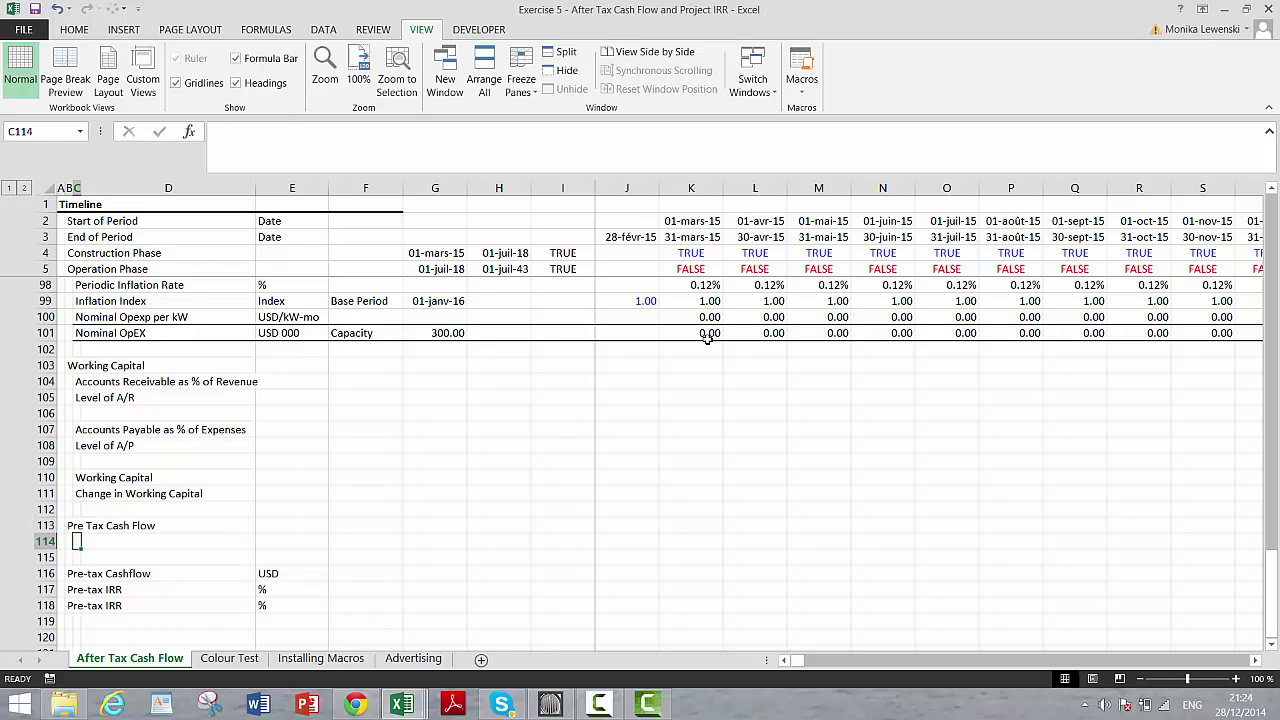
{"action": "type", "text": "EBITDA"}
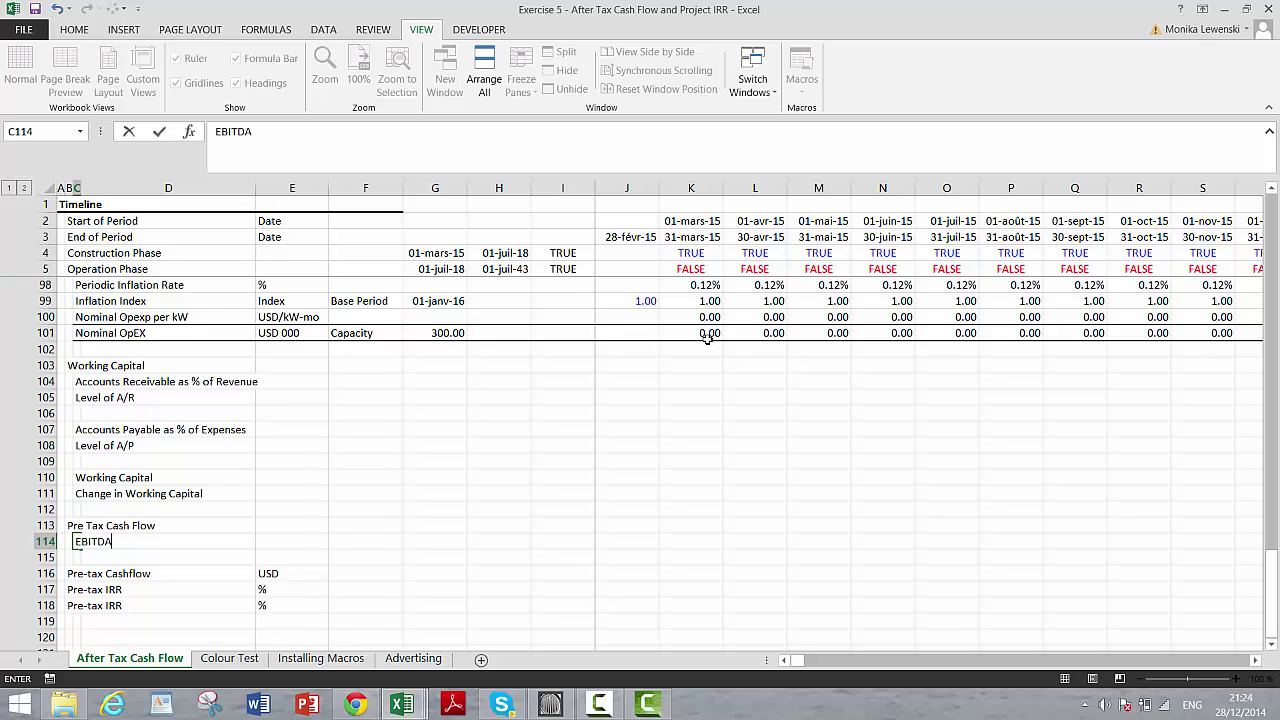
{"action": "key", "text": "Return"}
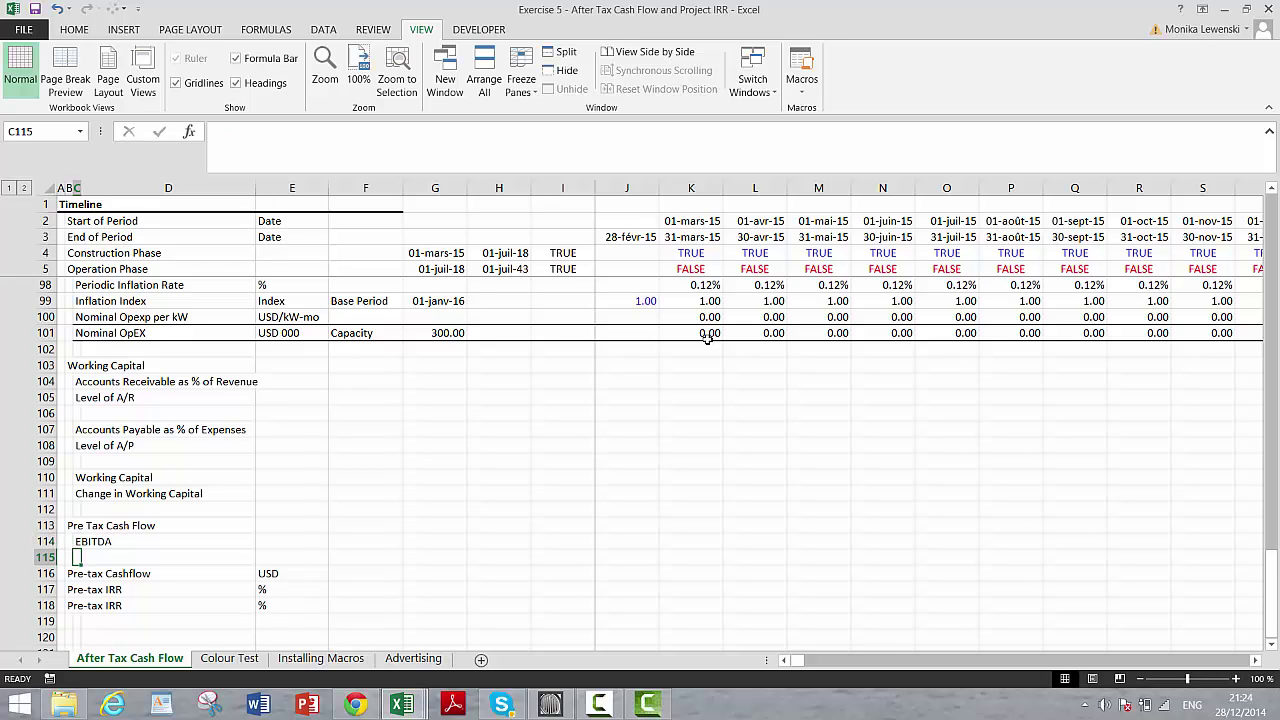
Step: Insert two blank rows at row 115 and enter the label "Less: Capital Expenditures" in cell C115
{"action": "key", "text": "shift+space"}
{"action": "key", "text": "ctrl+shift+plus"}
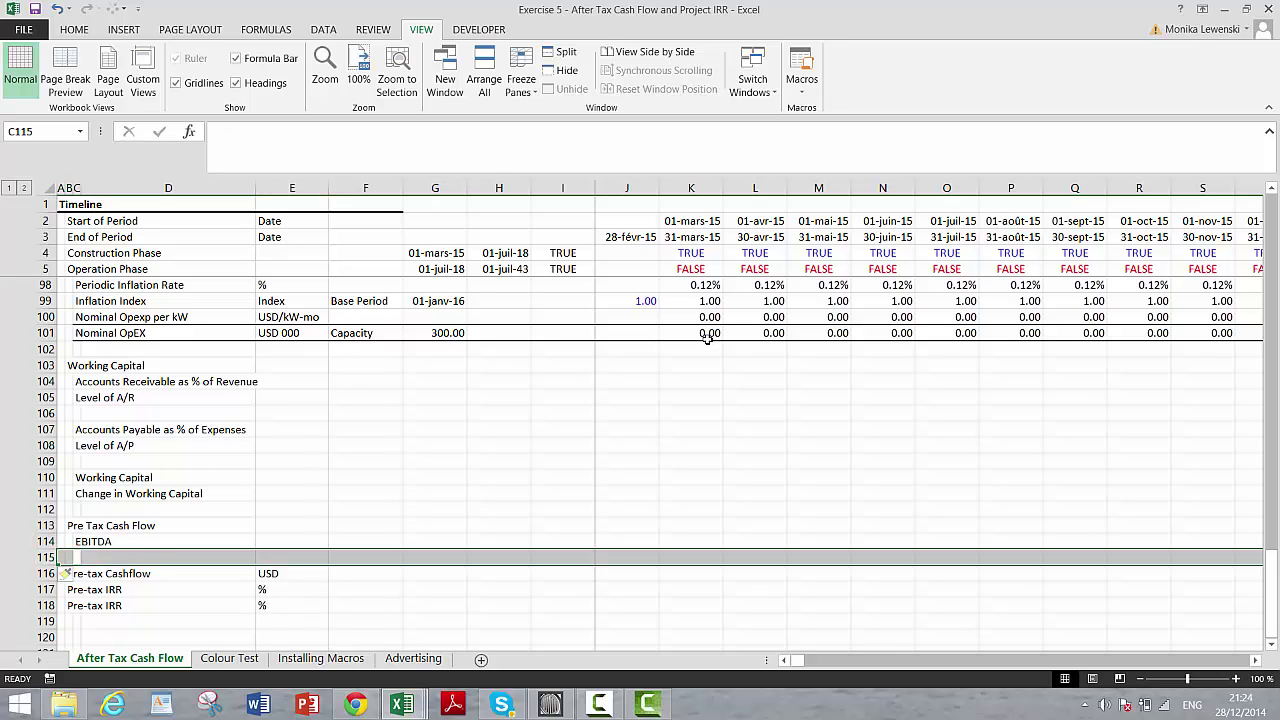
{"action": "key", "text": "ctrl+shift+plus"}
{"action": "key", "text": "ctrl+shift+plus"}
{"action": "key", "text": "Left"}
{"action": "key", "text": "Right"}
{"action": "key", "text": "Right"}
{"action": "key", "text": "Left"}
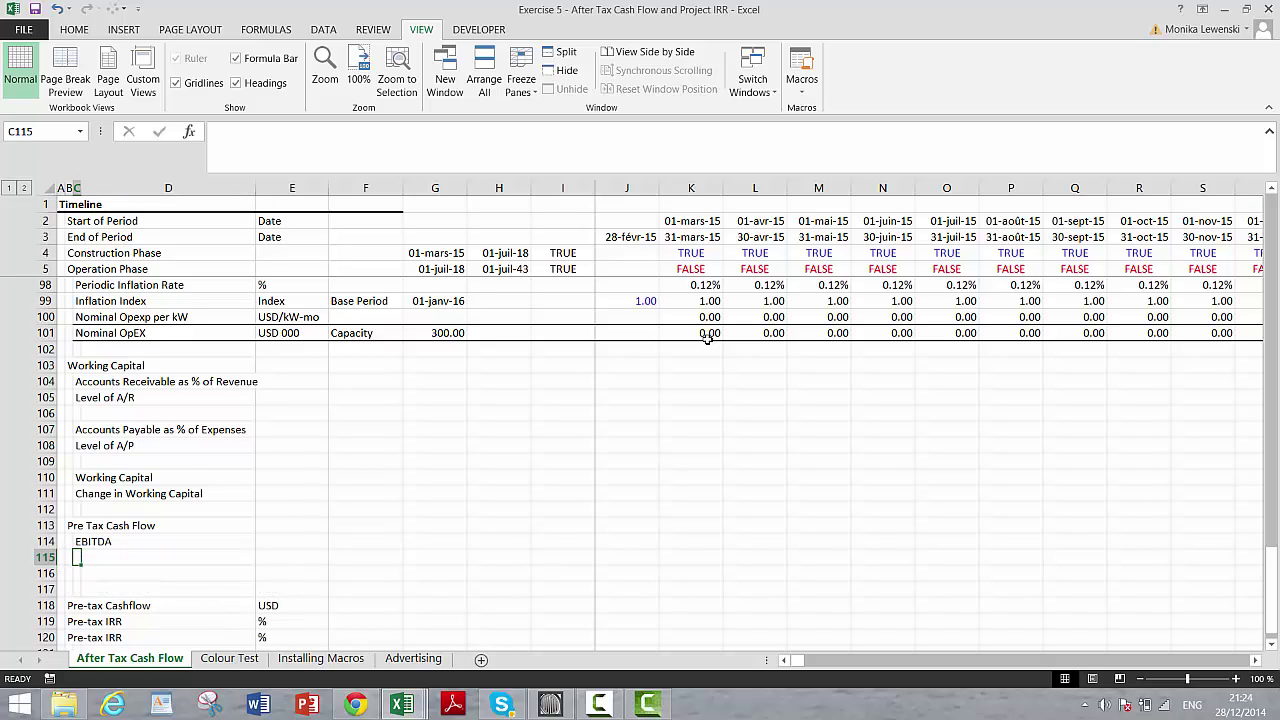
{"action": "type", "text": "Less:"}
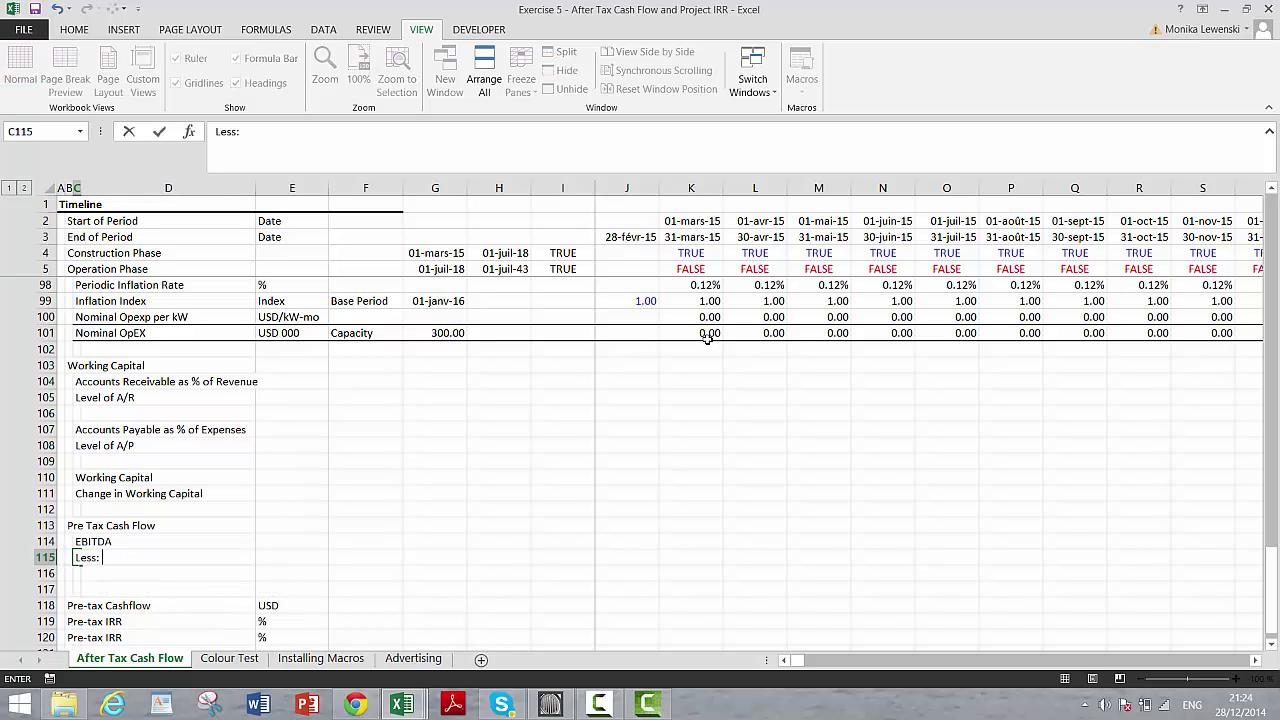
{"action": "type", "text": " Capital"}
{"action": "type", "text": " Expenditure"}
{"action": "type", "text": "s"}
{"action": "key", "text": "Return"}
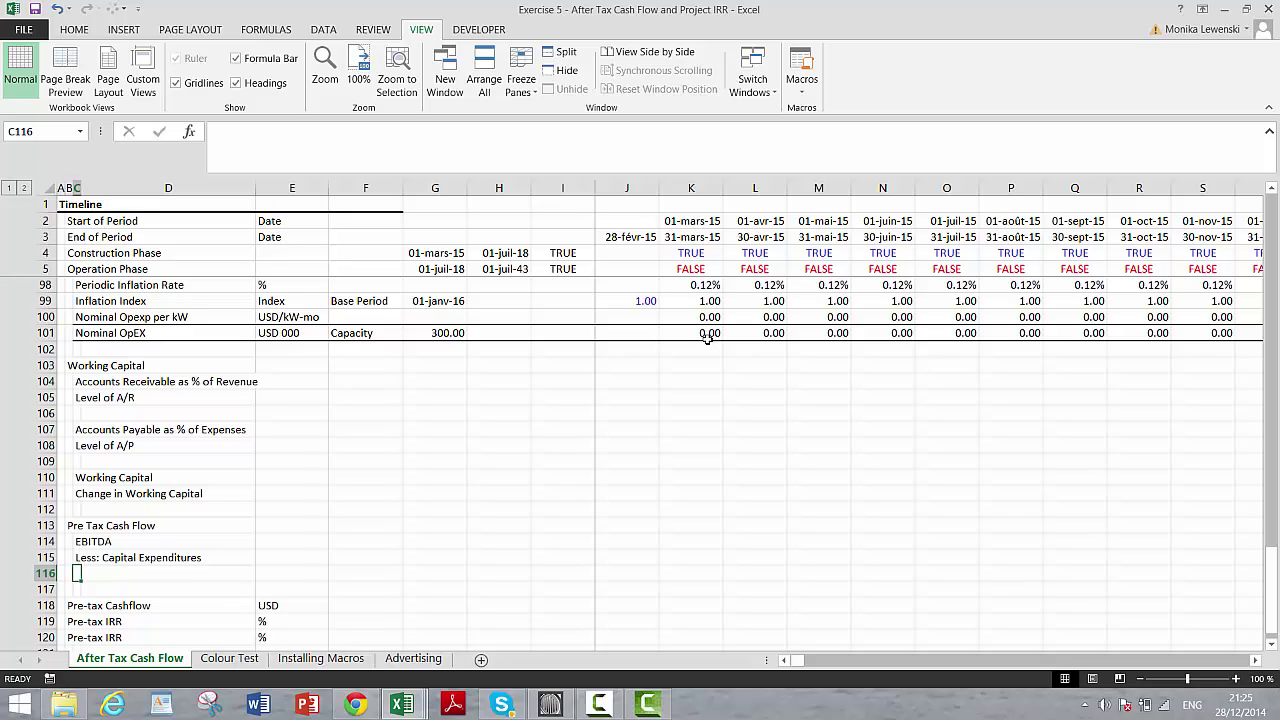
Step: Enter the label "Less: WC changes" in cell C116 and delete the blank row 117 beneath it
{"action": "type", "text": "Less:"}
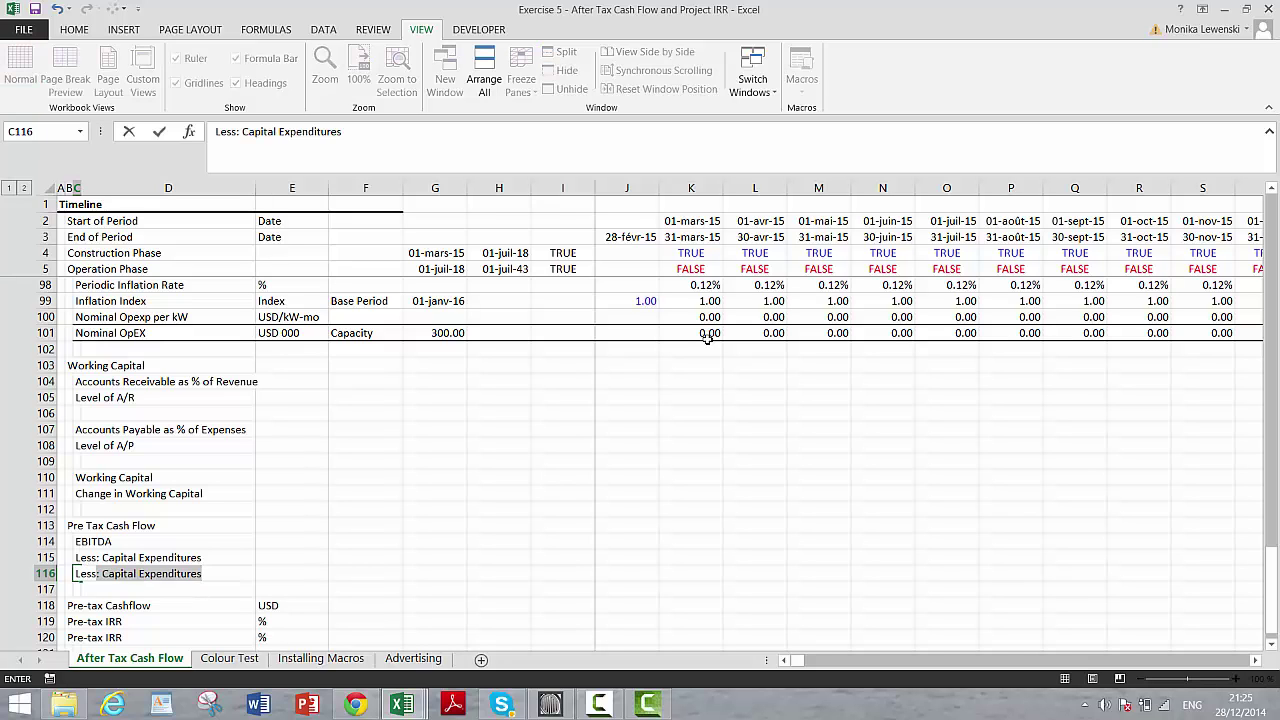
{"action": "type", "text": " W"}
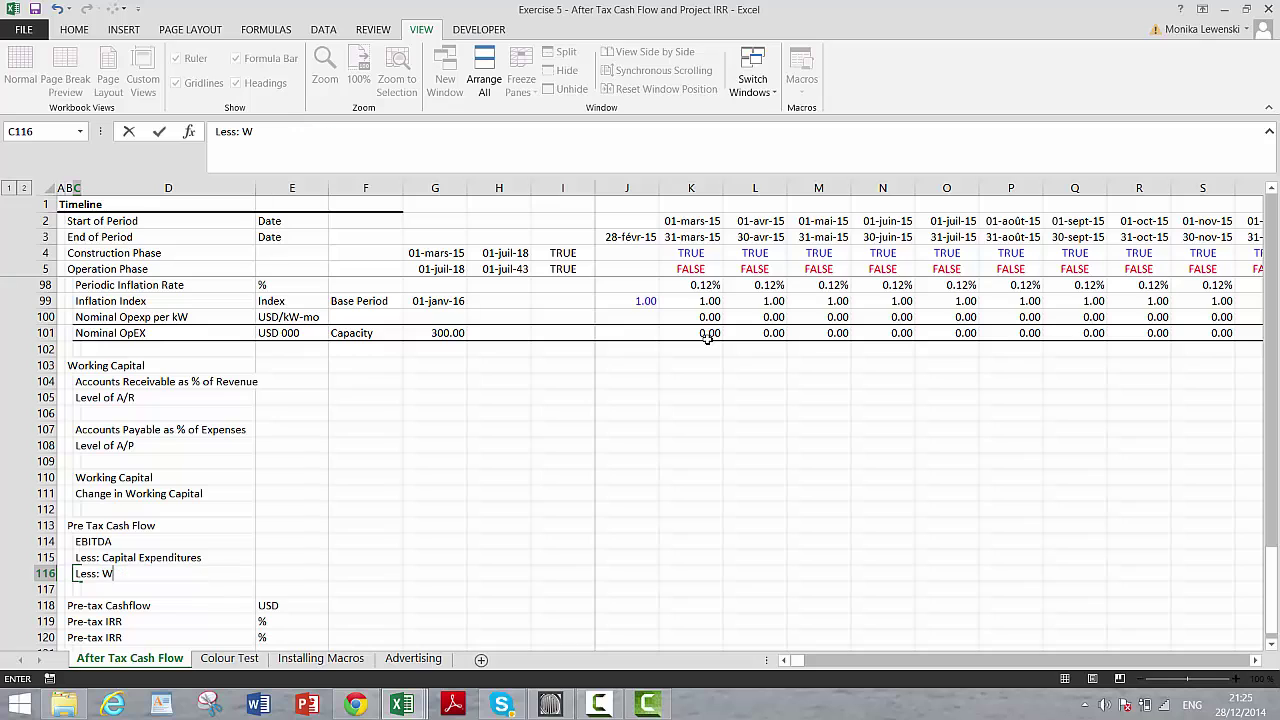
{"action": "type", "text": "C changes"}
{"action": "key", "text": "Return"}
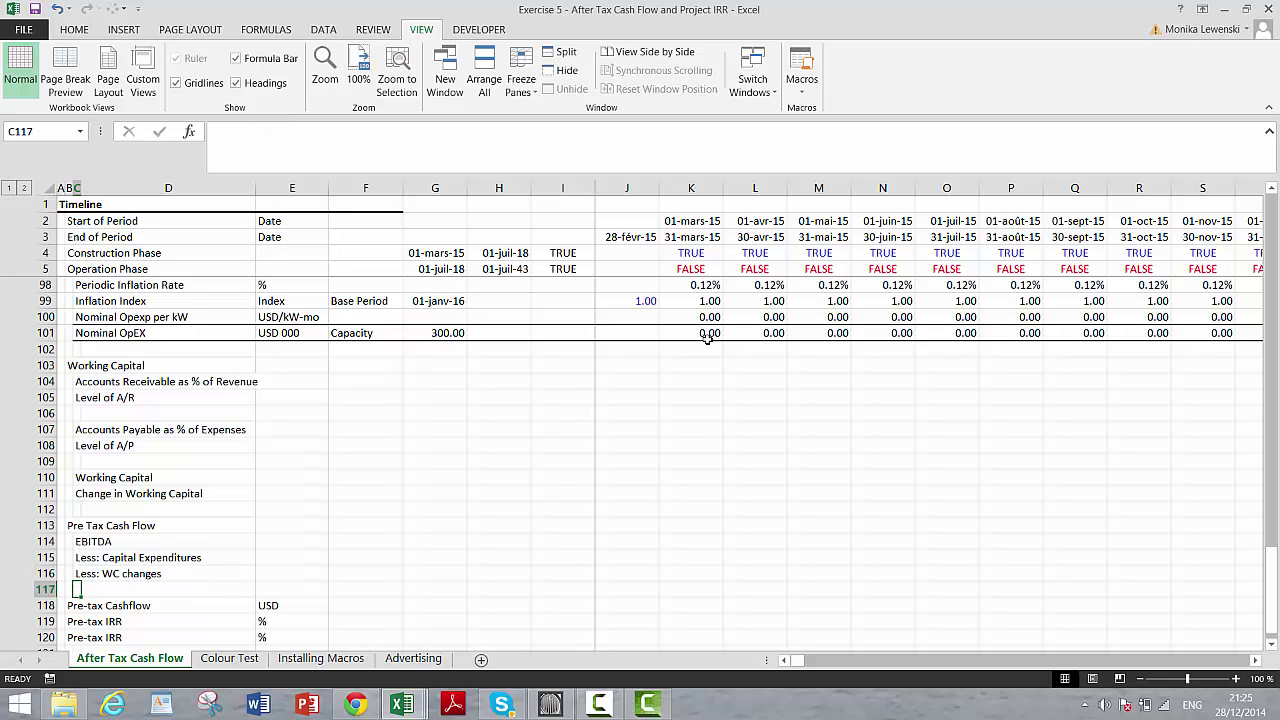
{"action": "key", "text": "shift+space"}
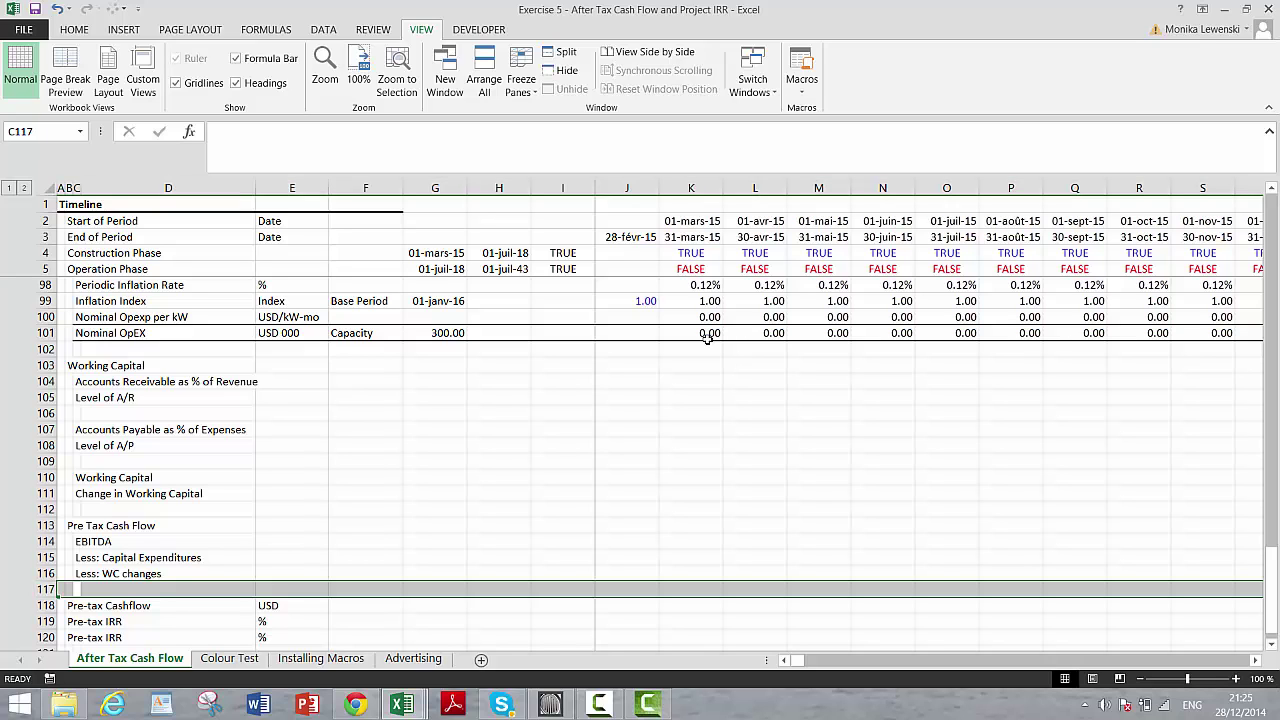
{"action": "key", "text": "ctrl+minus"}
Step: Extend the label in cell B118 to "Pre-tax IRR Monthly"
{"action": "key", "text": "Down"}
{"action": "key", "text": "Left"}
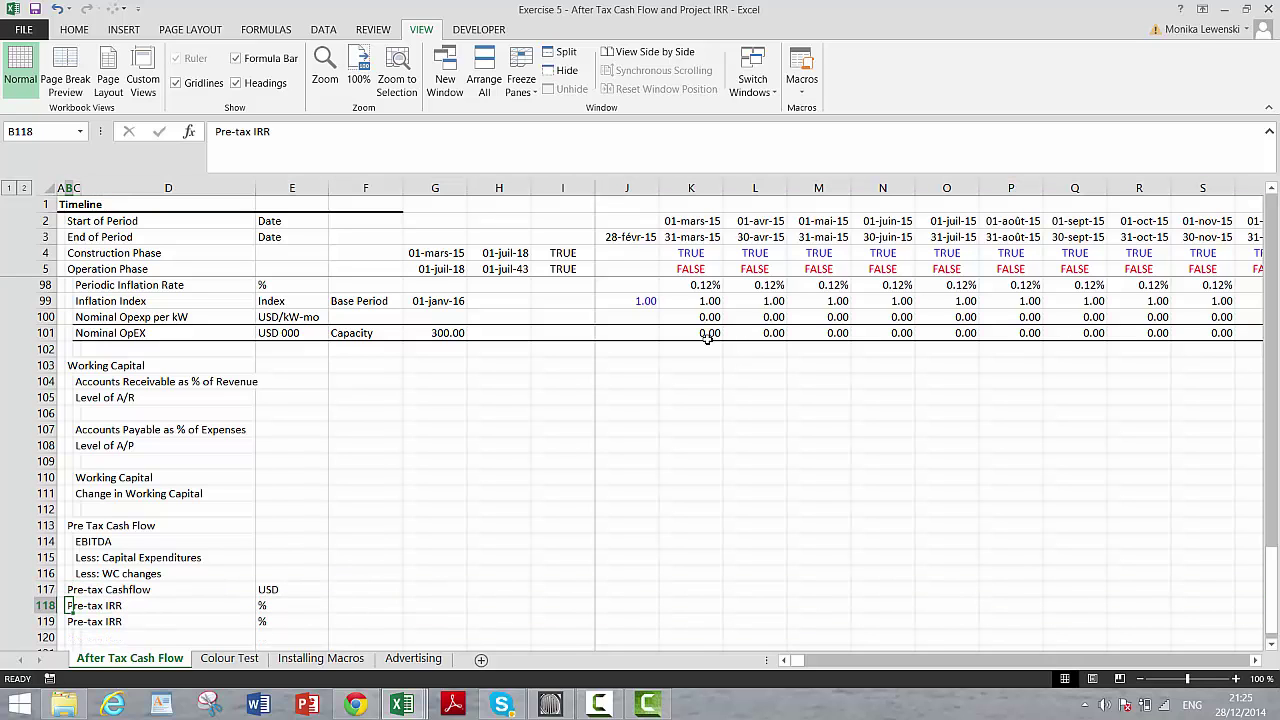
{"action": "key", "text": "F2"}
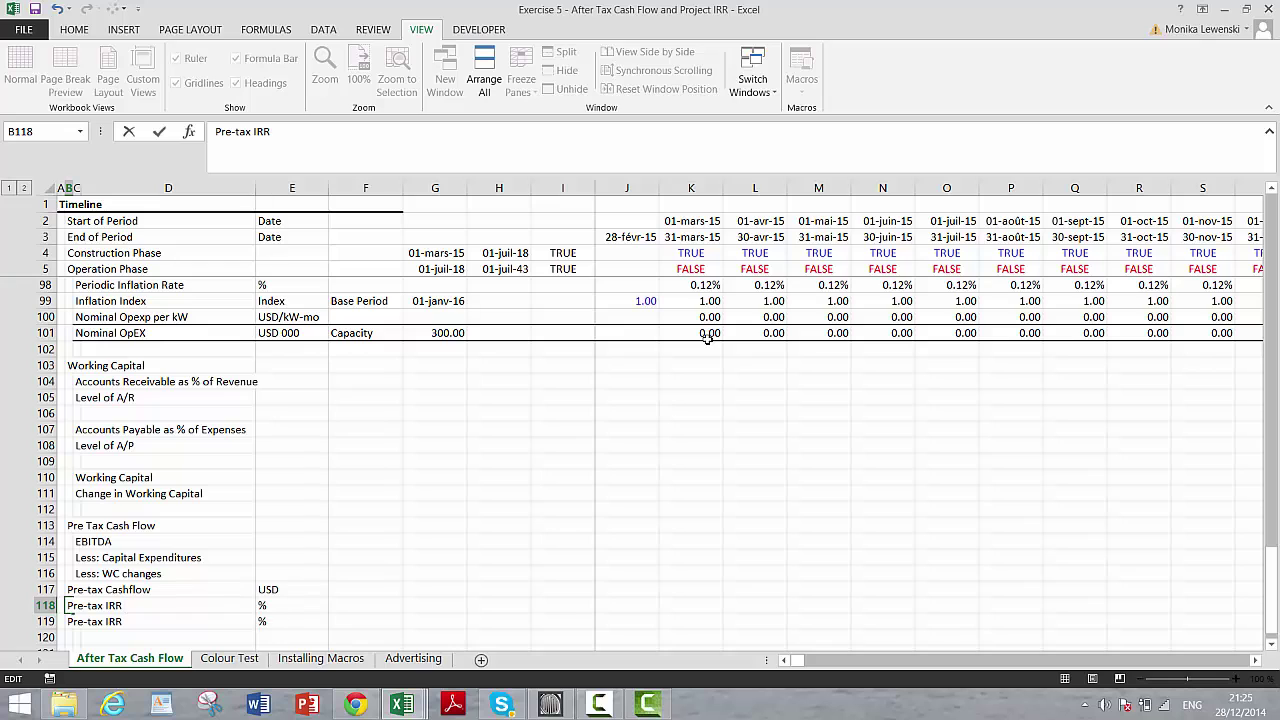
{"action": "type", "text": "Monthly"}
{"action": "key", "text": "Return"}
{"action": "key", "text": "F2"}
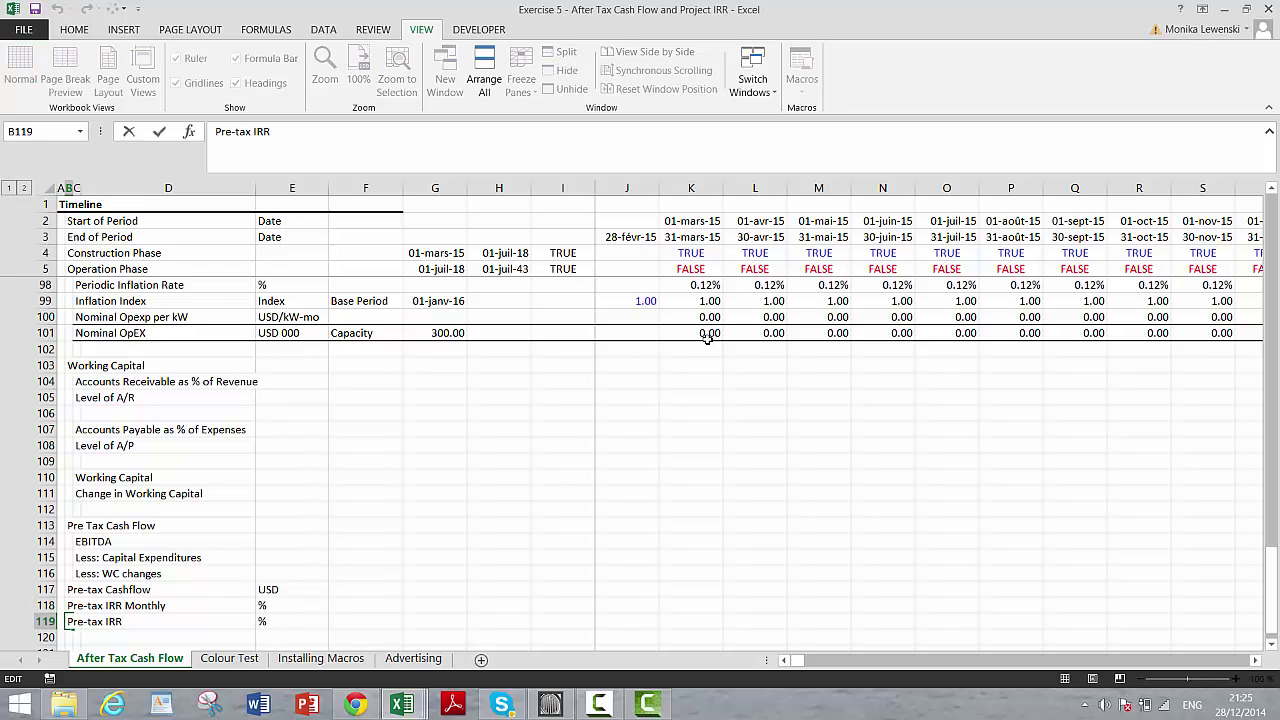
{"action": "key", "text": "Escape"}
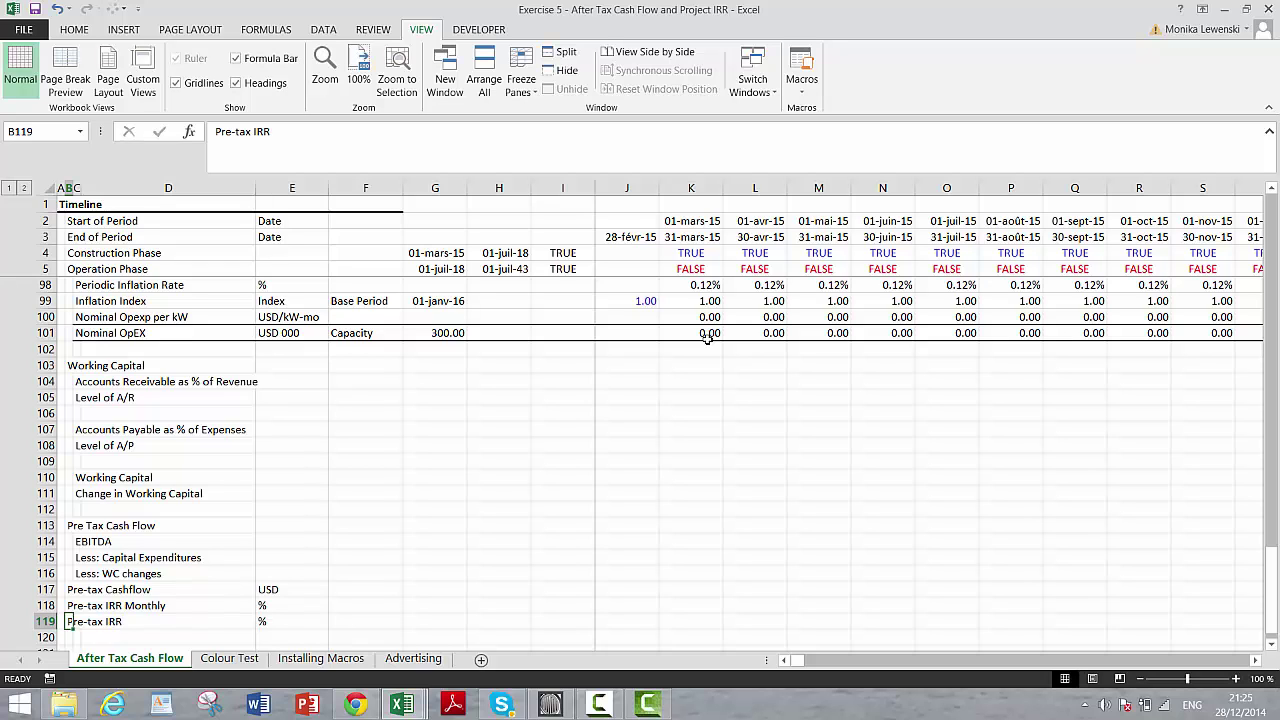
Step: Delete row 118 containing the label "Pre-tax IRR Monthly"
{"action": "key", "text": "shift+space"}
{"action": "key", "text": "Up"}
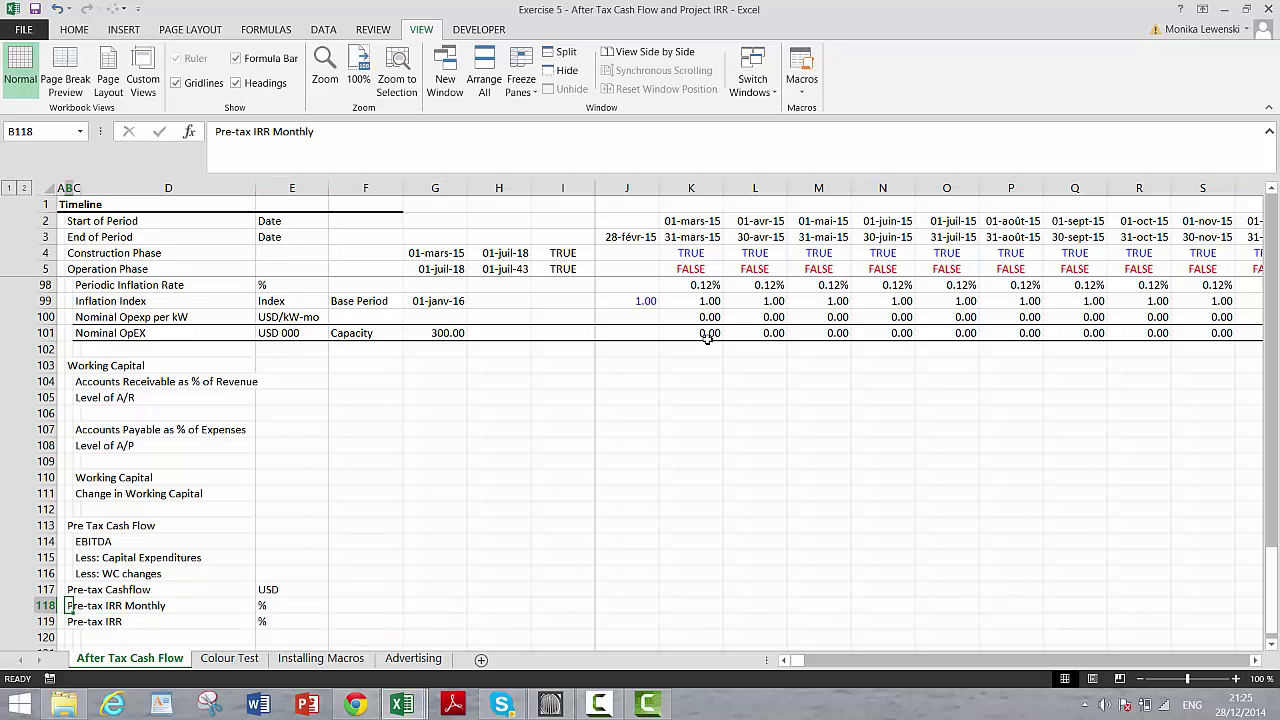
{"action": "key", "text": "shift+space"}
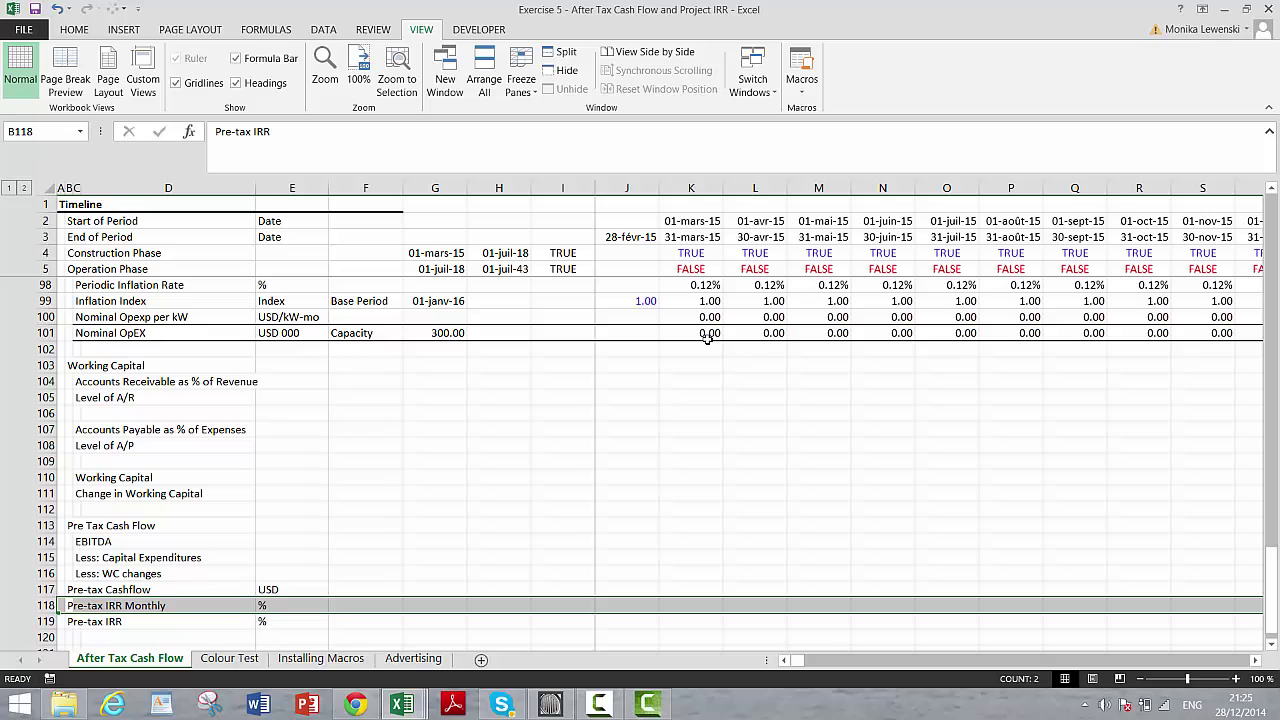
{"action": "key", "text": "ctrl+minus"}
Step: Enter the label "Monthly" in cell F118 of the remaining Pre-tax IRR row
{"action": "key", "text": "Right"}
{"action": "key", "text": "Right"}
{"action": "key", "text": "Right"}
{"action": "key", "text": "Right"}
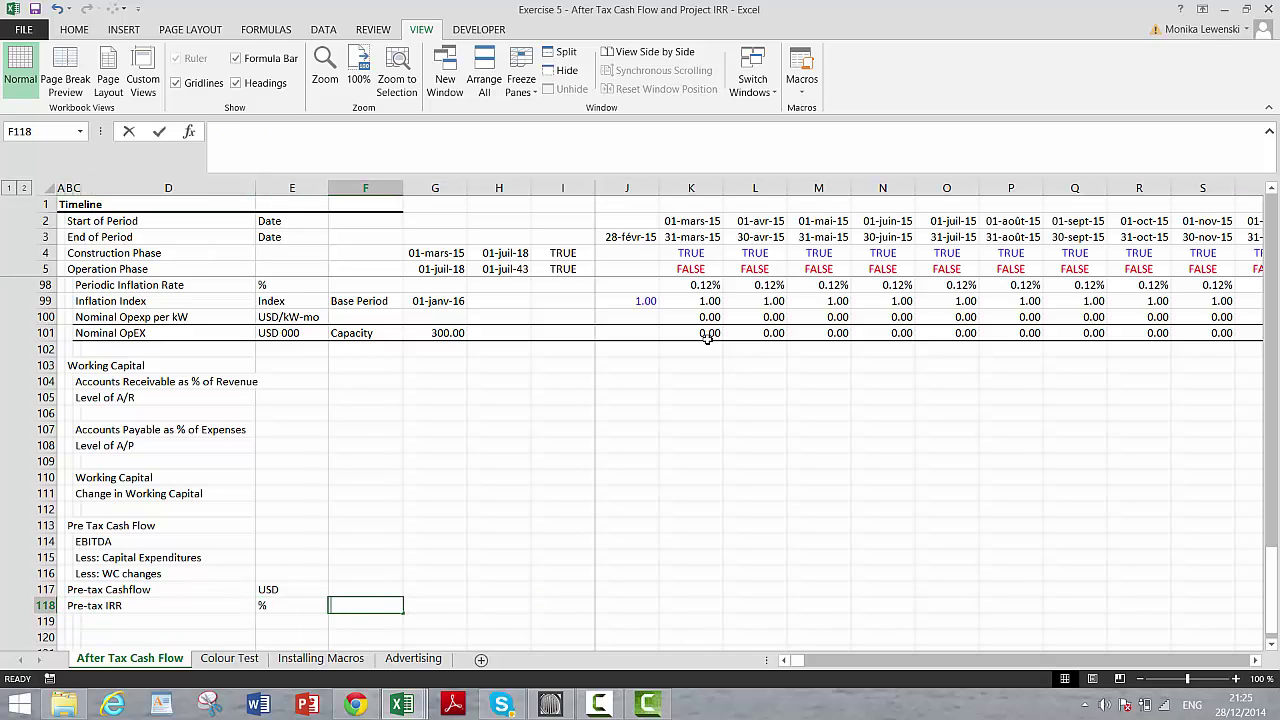
{"action": "type", "text": "Monthly"}
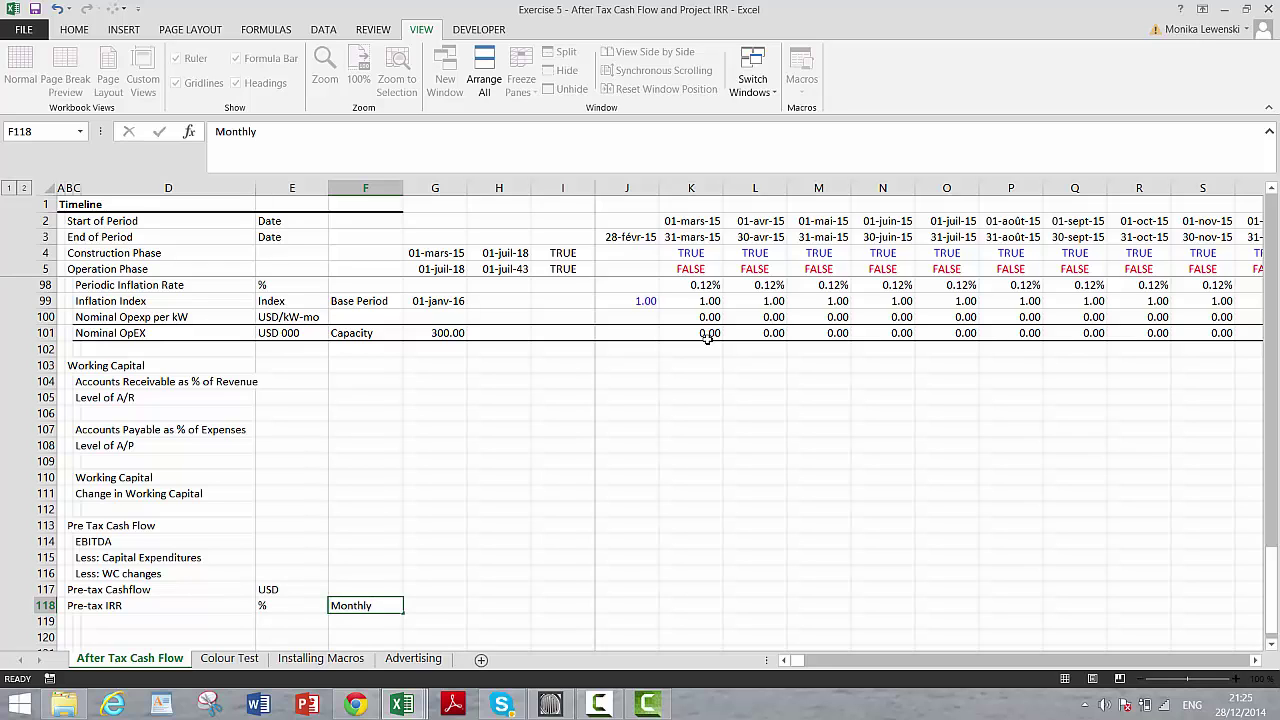
{"action": "key", "text": "Return"}
{"action": "key", "text": "Down"}
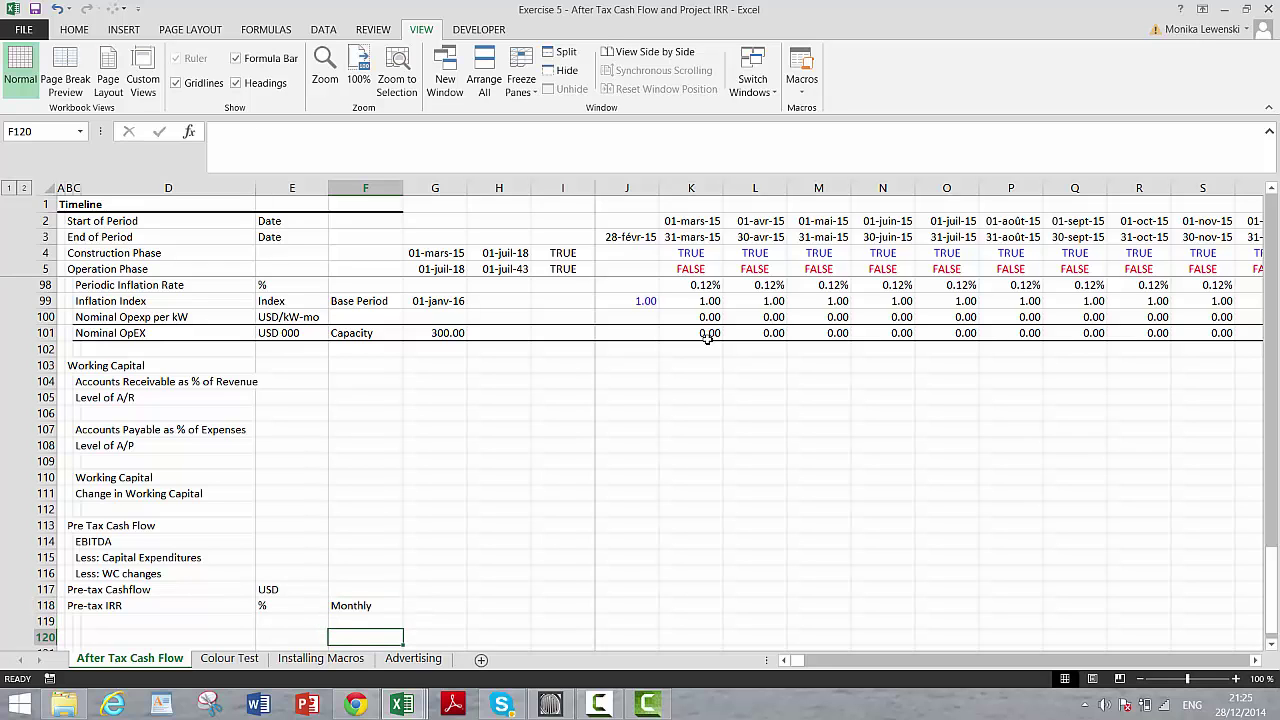
Step: Enter the label "Annual" in cell H118 of the Pre-tax IRR row
{"action": "key", "text": "Up"}
{"action": "key", "text": "Up"}
{"action": "key", "text": "Right"}
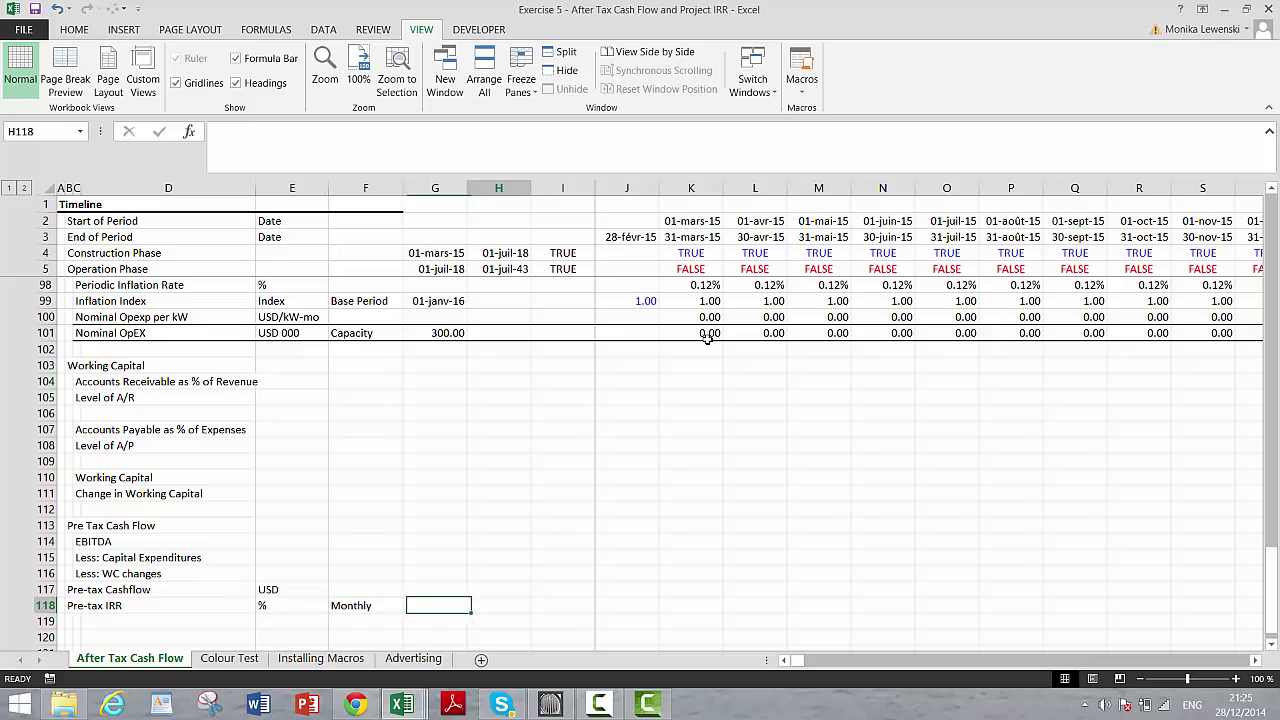
{"action": "key", "text": "Right"}
{"action": "type", "text": "Annula"}
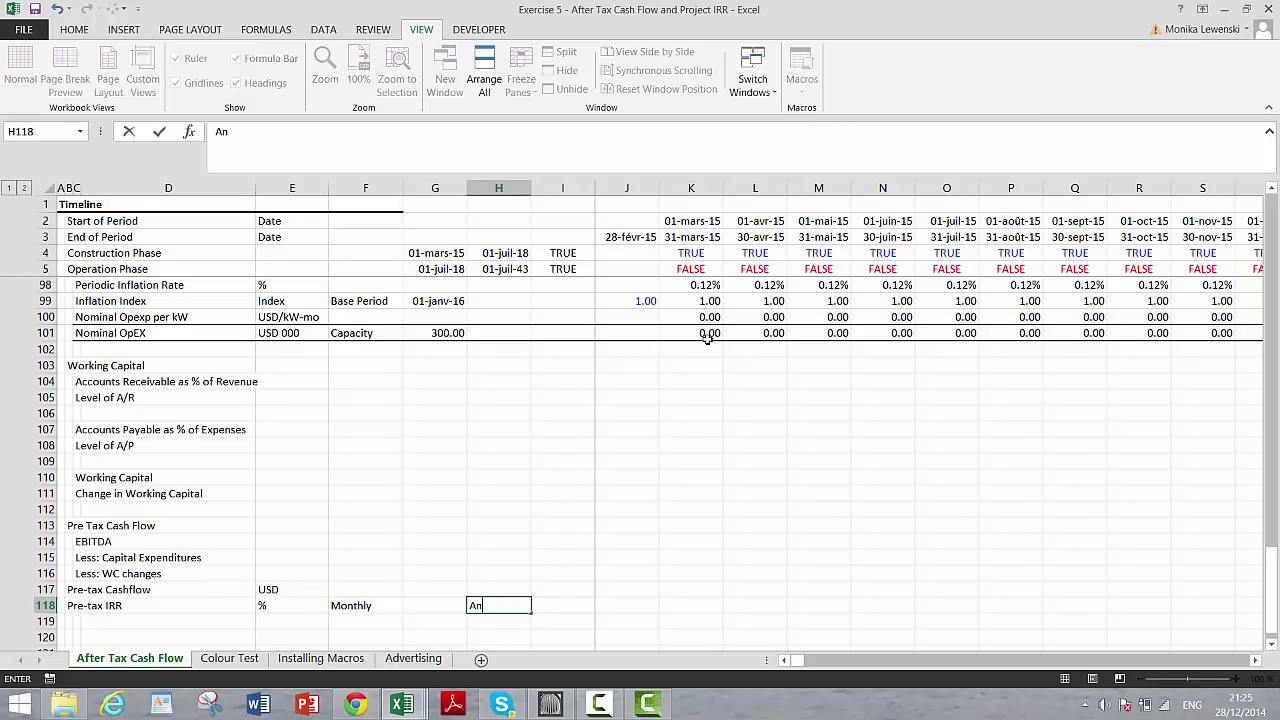
{"action": "key", "text": "BackSpace"}
{"action": "key", "text": "BackSpace"}
{"action": "key", "text": "BackSpace"}
{"action": "type", "text": "ual"}
{"action": "key", "text": "Return"}
Step: Copy the formatted EBITDA heading row 84 into row 120, below the Pre-tax IRR line
{"action": "key", "text": "Left"}
{"action": "key", "text": "Left"}
{"action": "key", "text": "Left"}
{"action": "key", "text": "Left"}
{"action": "key", "text": "Left"}
{"action": "key", "text": "Left"}
{"action": "key", "text": "Left"}
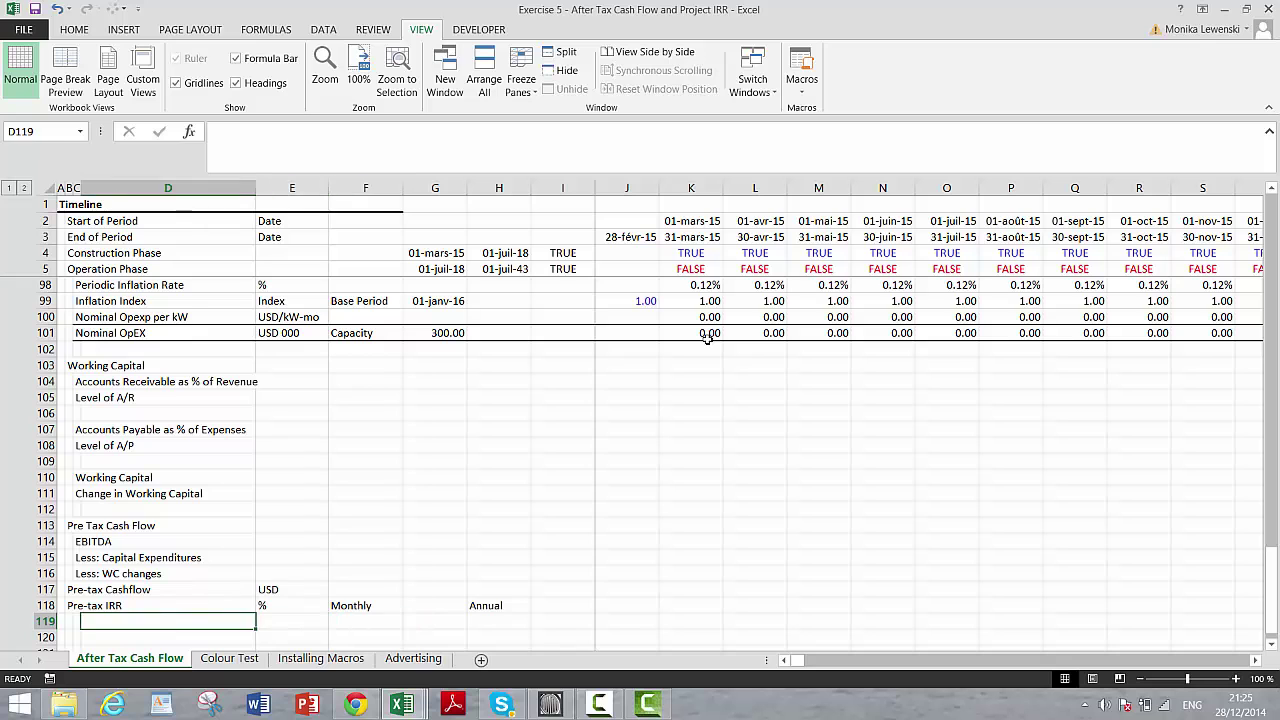
{"action": "key", "text": "Up"}
{"action": "key", "text": "Up"}
{"action": "key", "text": "Up"}
{"action": "key", "text": "Up"}
{"action": "key", "text": "Up"}
{"action": "key", "text": "Up"}
{"action": "key", "text": "Up"}
{"action": "key", "text": "Up"}
{"action": "key", "text": "Up"}
{"action": "key", "text": "Up"}
{"action": "key", "text": "Up"}
{"action": "key", "text": "Up"}
{"action": "key", "text": "Up"}
{"action": "key", "text": "Up"}
{"action": "key", "text": "Up"}
{"action": "key", "text": "Up"}
{"action": "key", "text": "Up"}
{"action": "key", "text": "Up"}
{"action": "key", "text": "Up"}
{"action": "key", "text": "Up"}
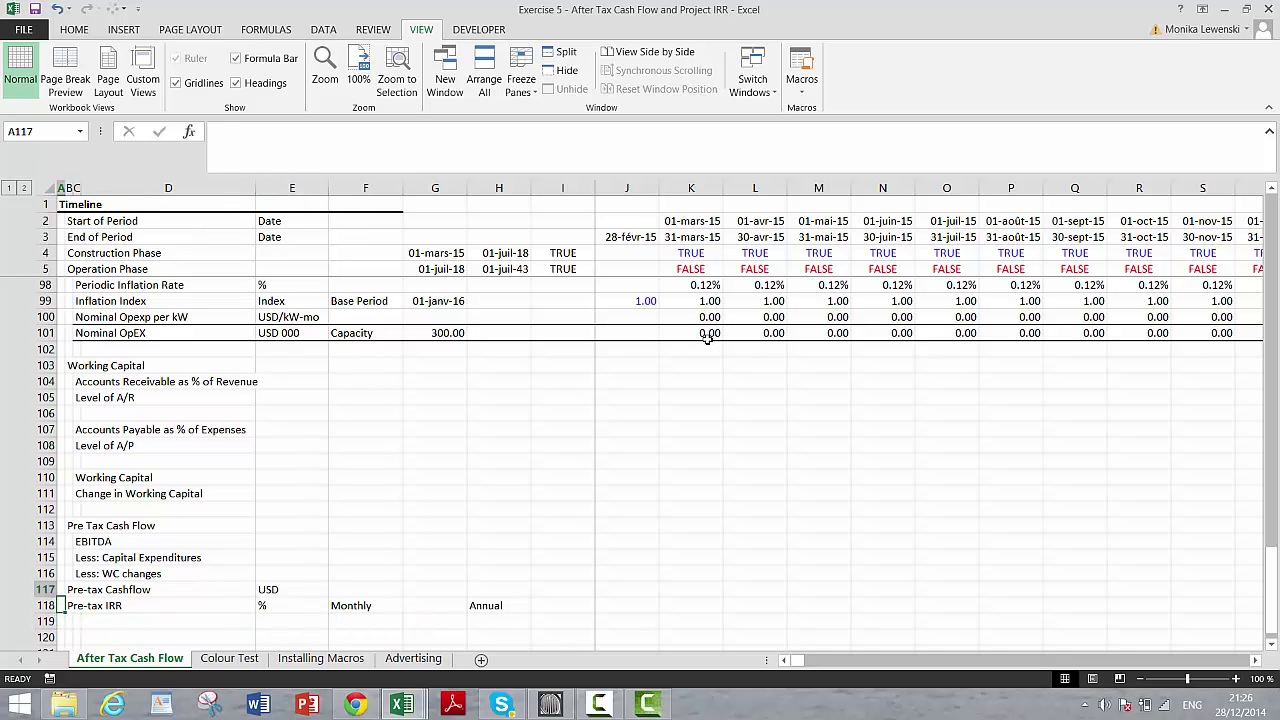
{"action": "key", "text": "Up"}
{"action": "key", "text": "Up"}
{"action": "key", "text": "Up"}
{"action": "key", "text": "Up"}
{"action": "key", "text": "Up"}
{"action": "key", "text": "Up"}
{"action": "key", "text": "Up"}
{"action": "key", "text": "Up"}
{"action": "key", "text": "Up"}
{"action": "key", "text": "Up"}
{"action": "key", "text": "Up"}
{"action": "key", "text": "Up"}
{"action": "key", "text": "Up"}
{"action": "key", "text": "Up"}
{"action": "key", "text": "Up"}
{"action": "key", "text": "Up"}
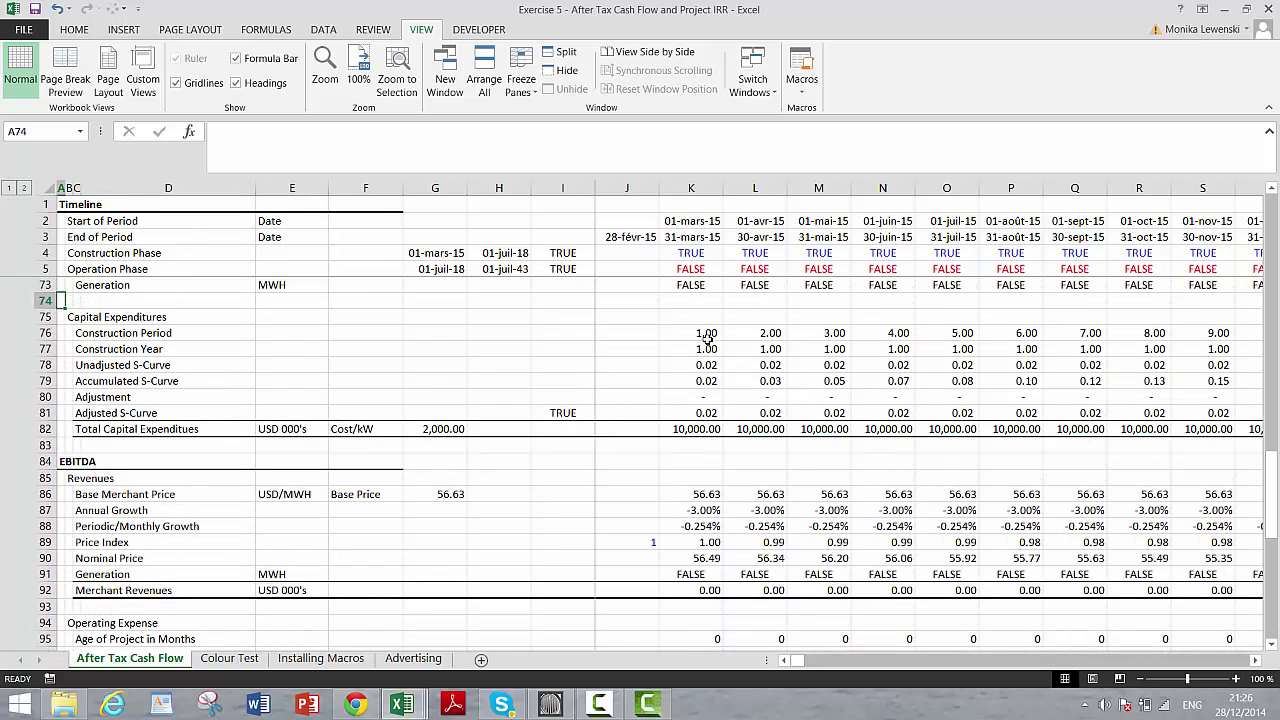
{"action": "key", "text": "Up"}
{"action": "key", "text": "Up"}
{"action": "key", "text": "Up"}
{"action": "key", "text": "Up"}
{"action": "key", "text": "Up"}
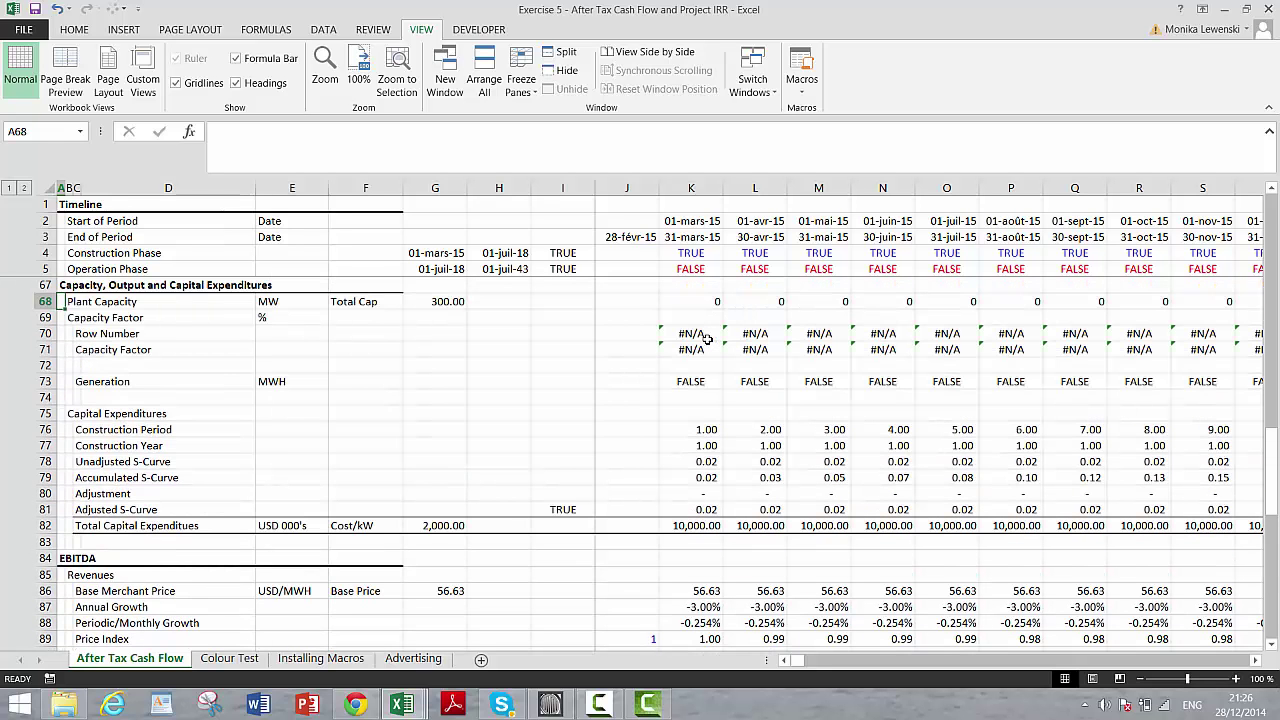
{"action": "key", "text": "Down"}
{"action": "key", "text": "Down"}
{"action": "key", "text": "Down"}
{"action": "key", "text": "Down"}
{"action": "key", "text": "Down"}
{"action": "key", "text": "Down"}
{"action": "key", "text": "Down"}
{"action": "key", "text": "Down"}
{"action": "key", "text": "Down"}
{"action": "key", "text": "Down"}
{"action": "key", "text": "Down"}
{"action": "key", "text": "Down"}
{"action": "key", "text": "Down"}
{"action": "key", "text": "Down"}
{"action": "key", "text": "Down"}
{"action": "key", "text": "Down"}
{"action": "key", "text": "Down"}
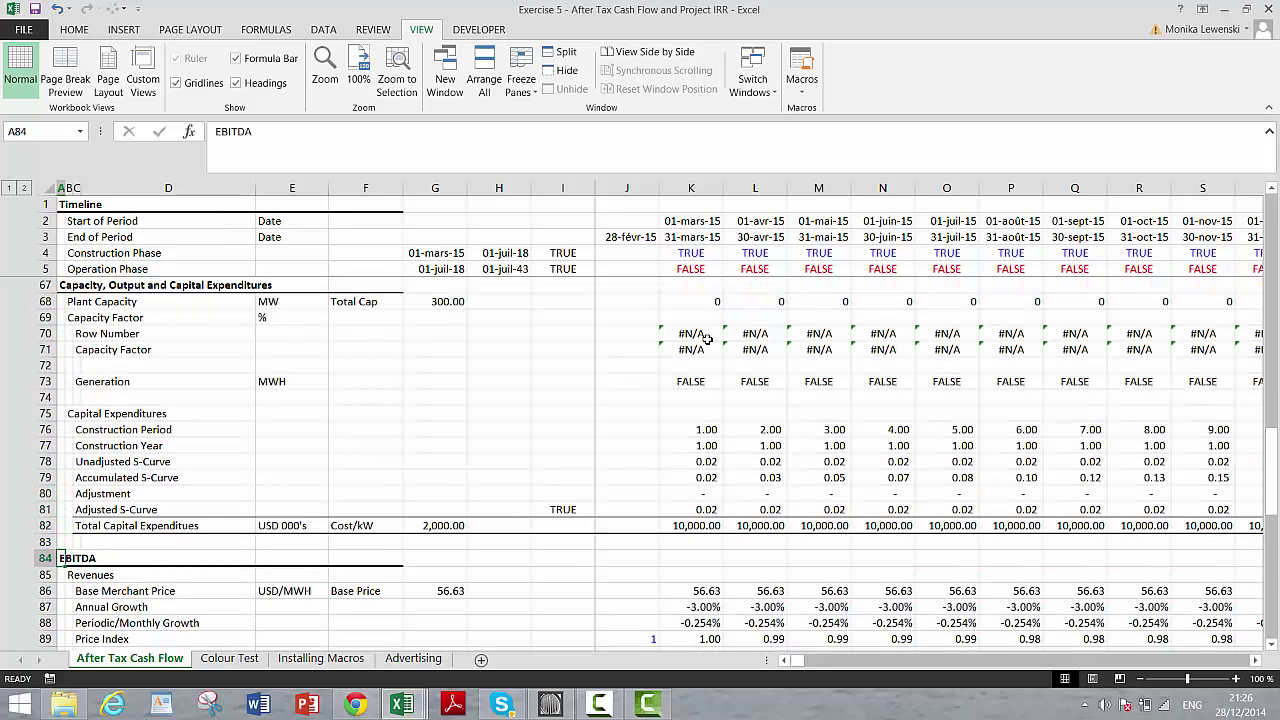
{"action": "key", "text": "shift+space"}
{"action": "key", "text": "ctrl+c"}
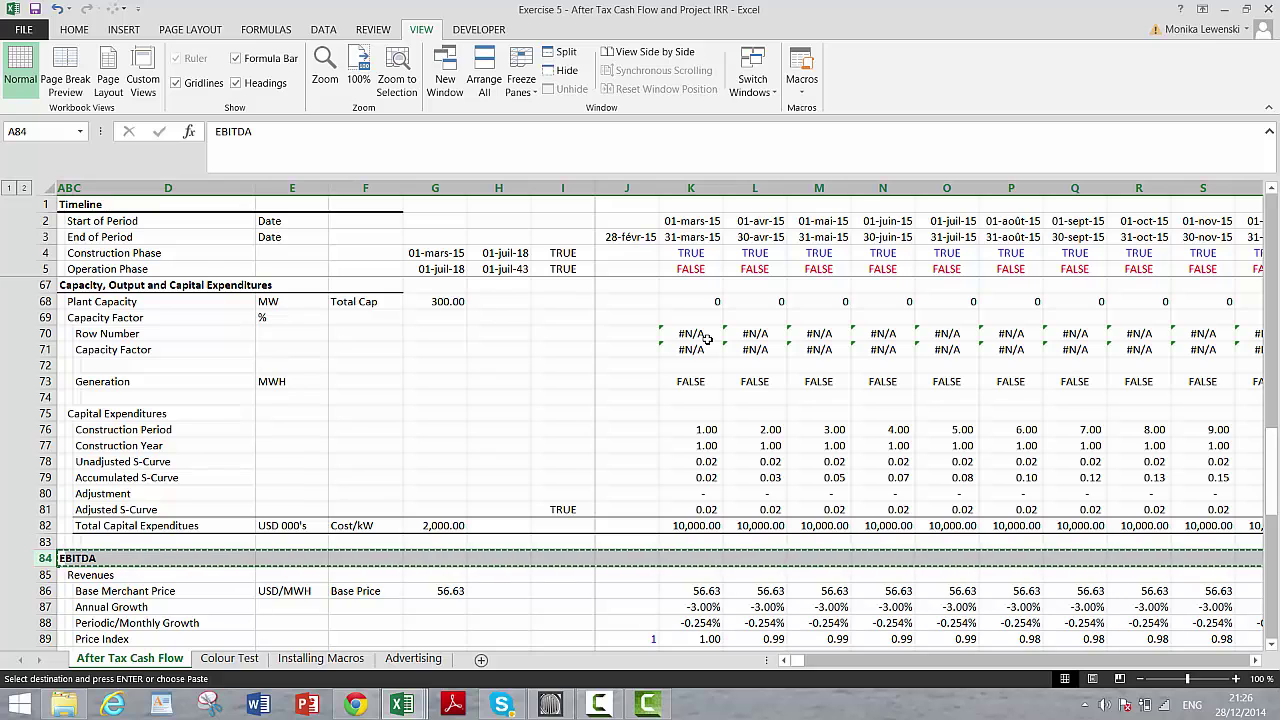
{"action": "key", "text": "Page_Down"}
{"action": "key", "text": "Page_Down"}
{"action": "key", "text": "Up"}
{"action": "key", "text": "Up"}
{"action": "key", "text": "Up"}
{"action": "key", "text": "Up"}
{"action": "key", "text": "Up"}
{"action": "key", "text": "Up"}
{"action": "key", "text": "Up"}
{"action": "key", "text": "Up"}
{"action": "key", "text": "Up"}
{"action": "key", "text": "Up"}
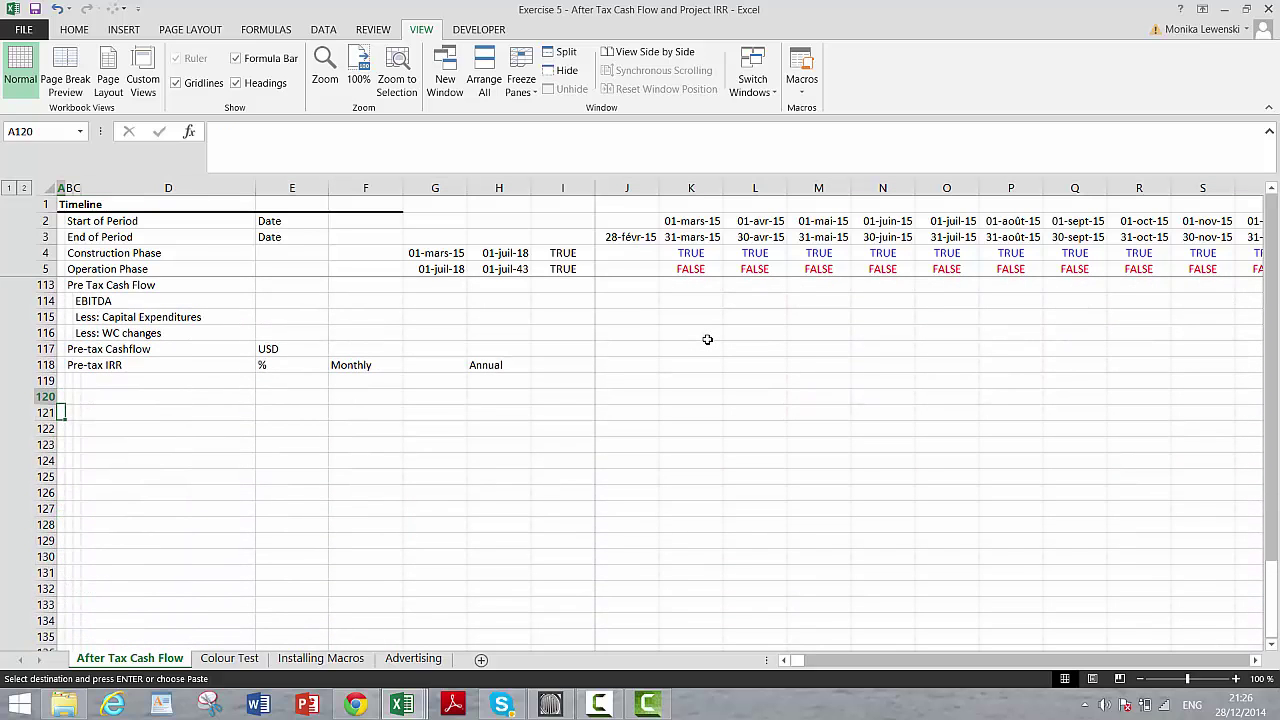
{"action": "key", "text": "ctrl+v"}
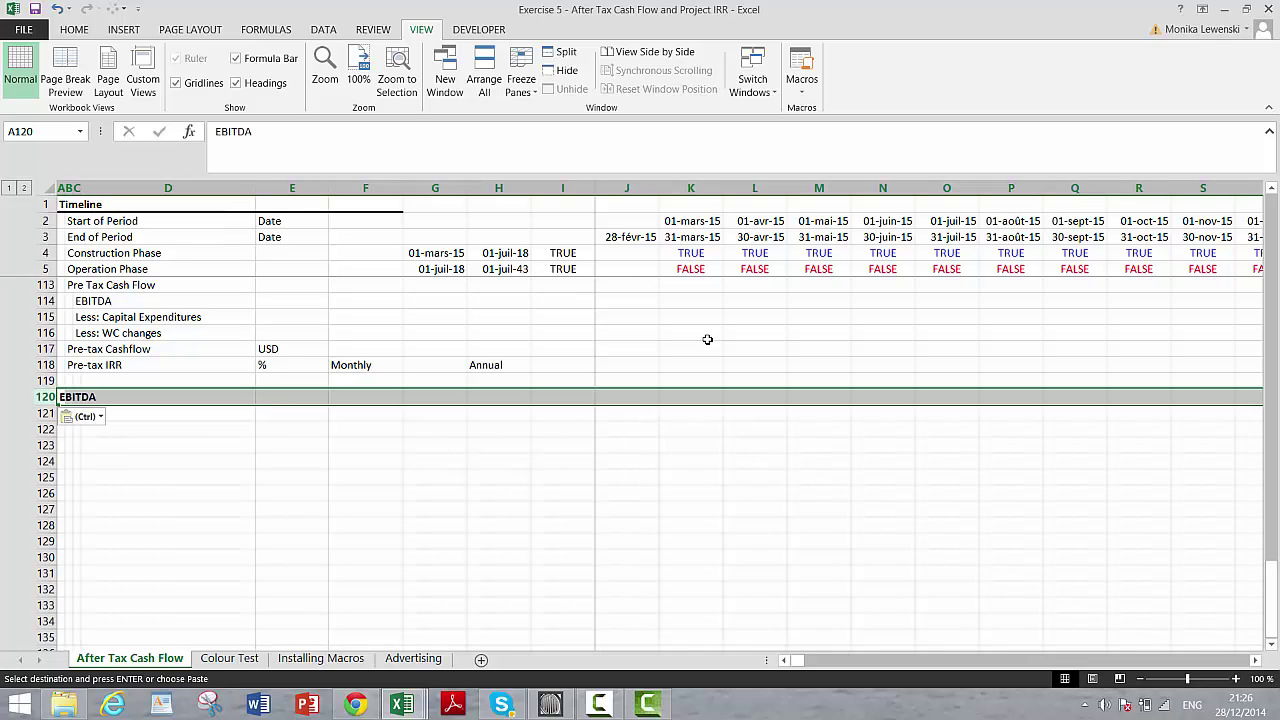
{"action": "key", "text": "Escape"}
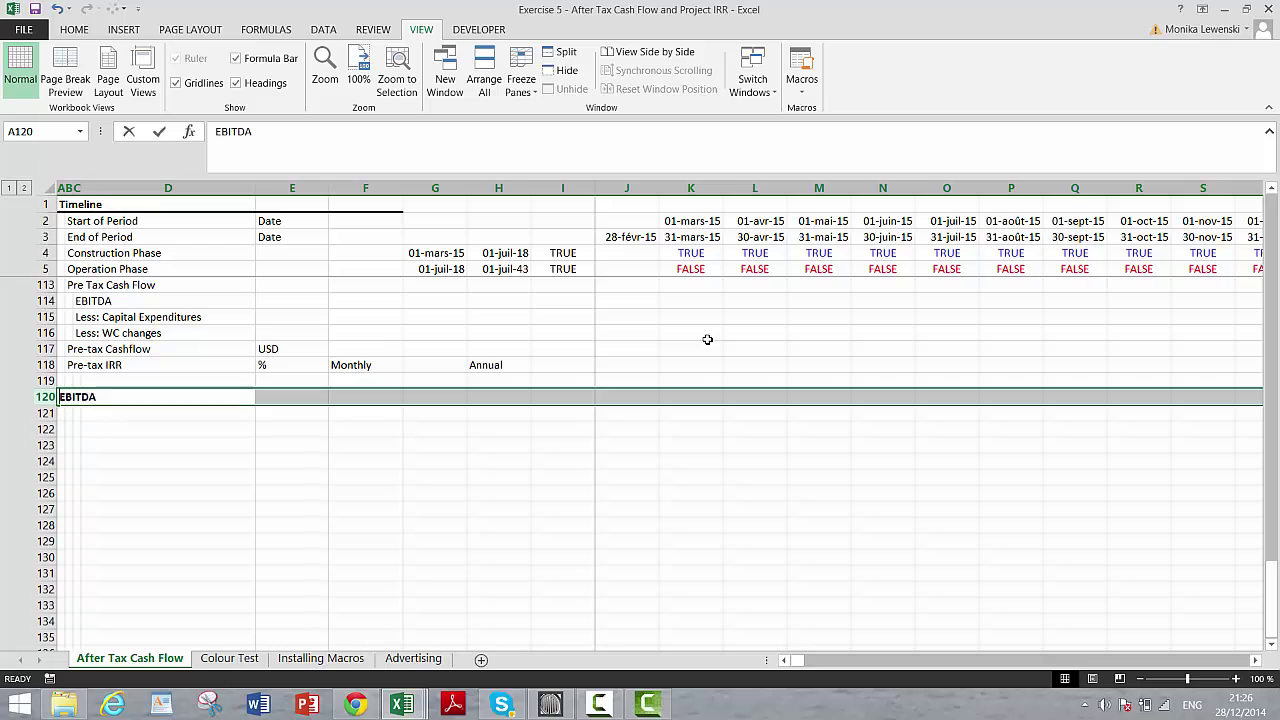
Step: Change the section heading in cell A120 to "EBIT and Taxes on EBIT"
{"action": "key", "text": "BackSpace"}
{"action": "type", "text": "EBIT"}
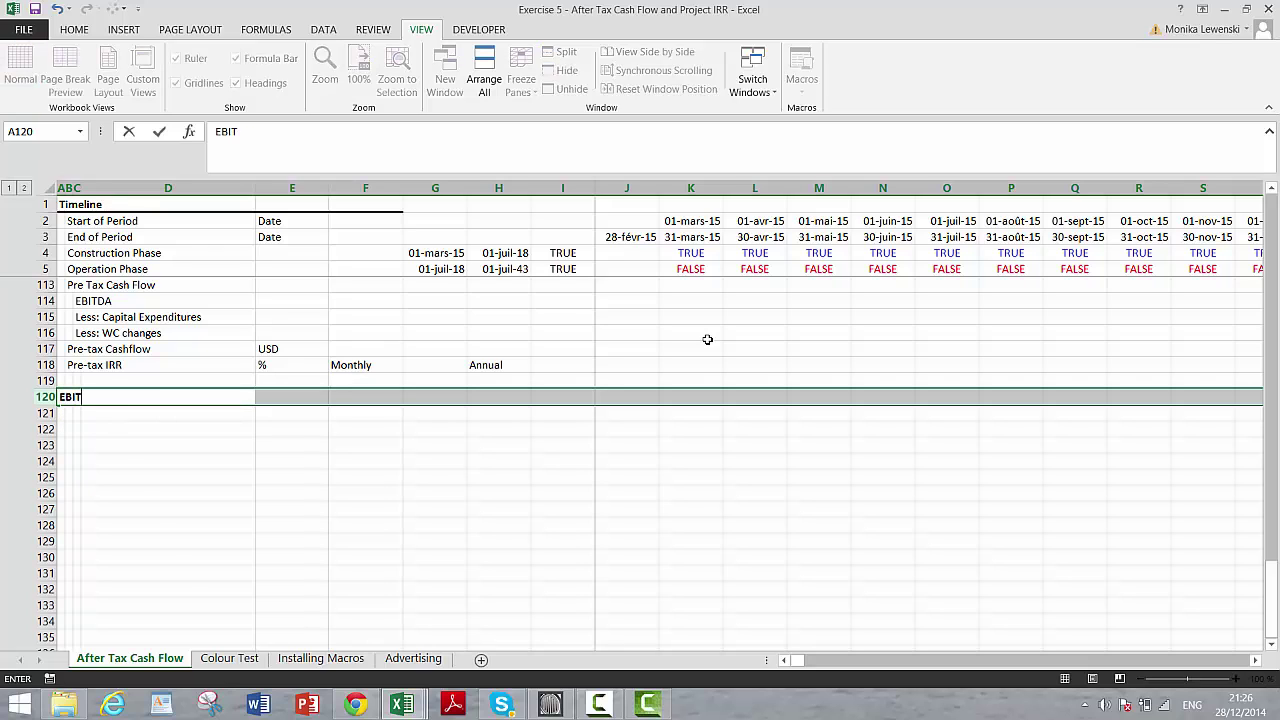
{"action": "type", "text": " and Taxes on EB"}
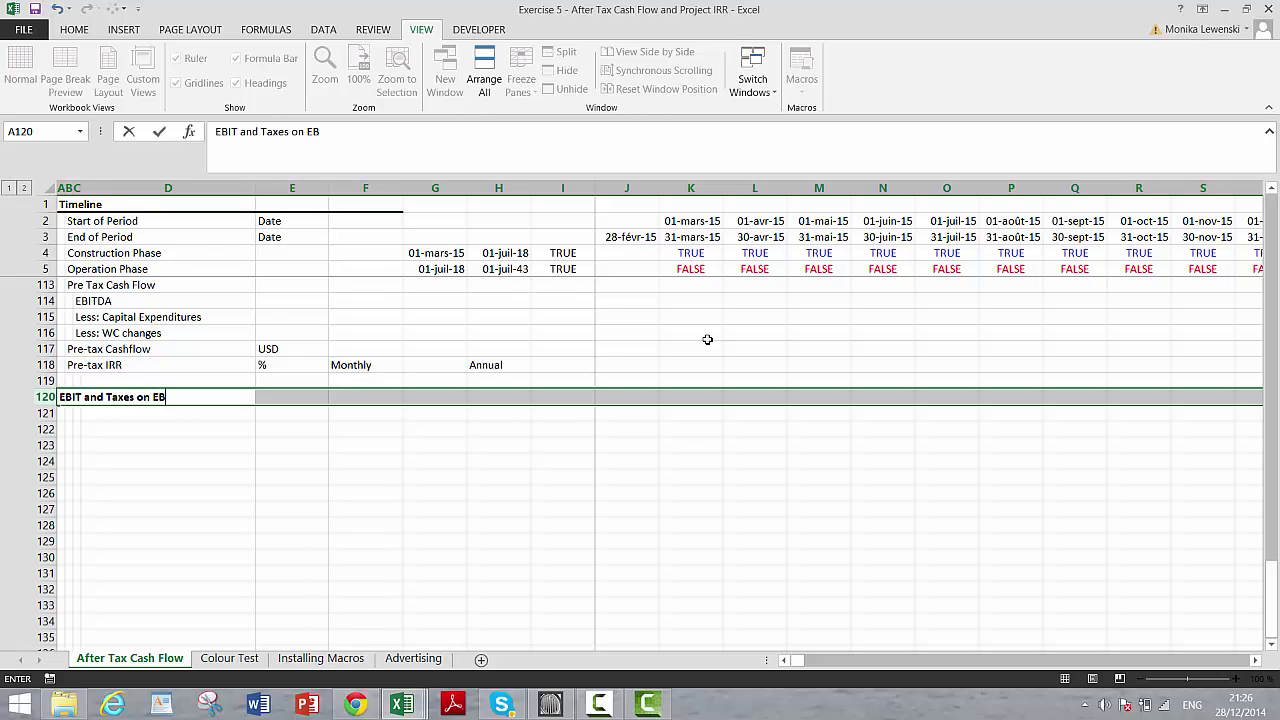
{"action": "type", "text": "IT"}
{"action": "key", "text": "Tab"}
Step: Enter the subheading "Depreciation Expense" in cell B122 under the EBIT and Taxes on EBIT heading
{"action": "key", "text": "Down"}
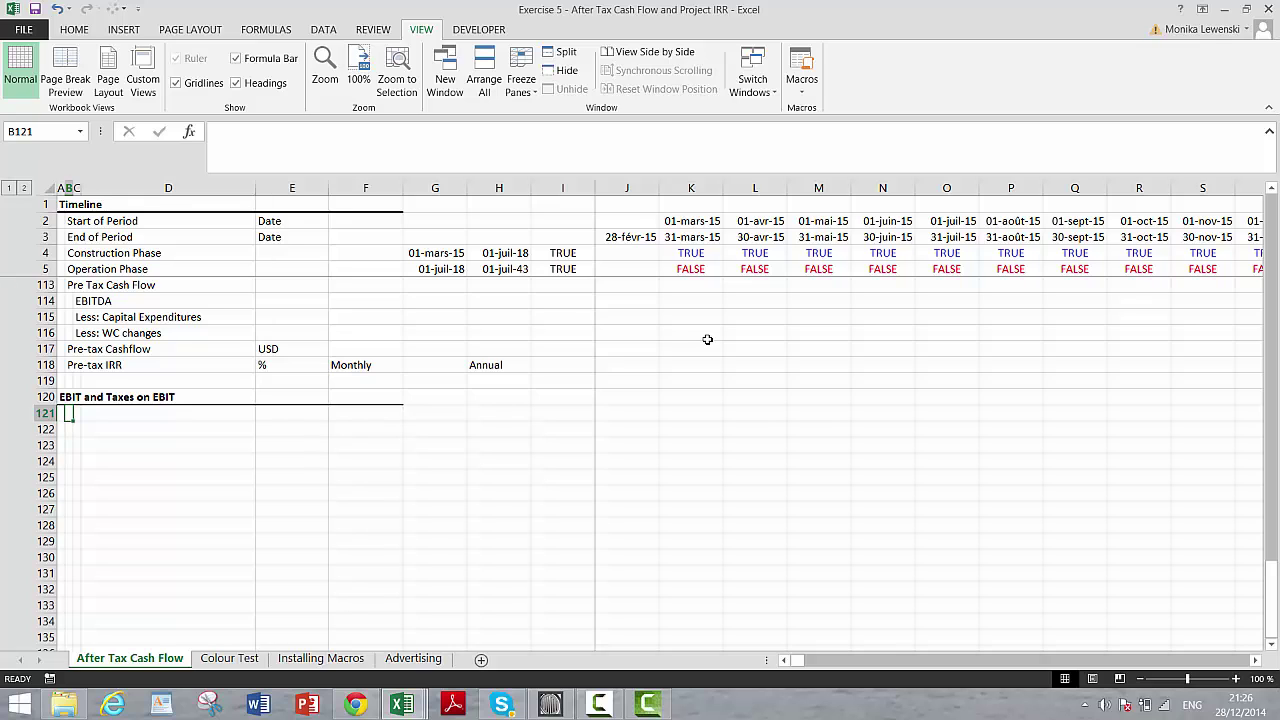
{"action": "key", "text": "Down"}
{"action": "type", "text": "D"}
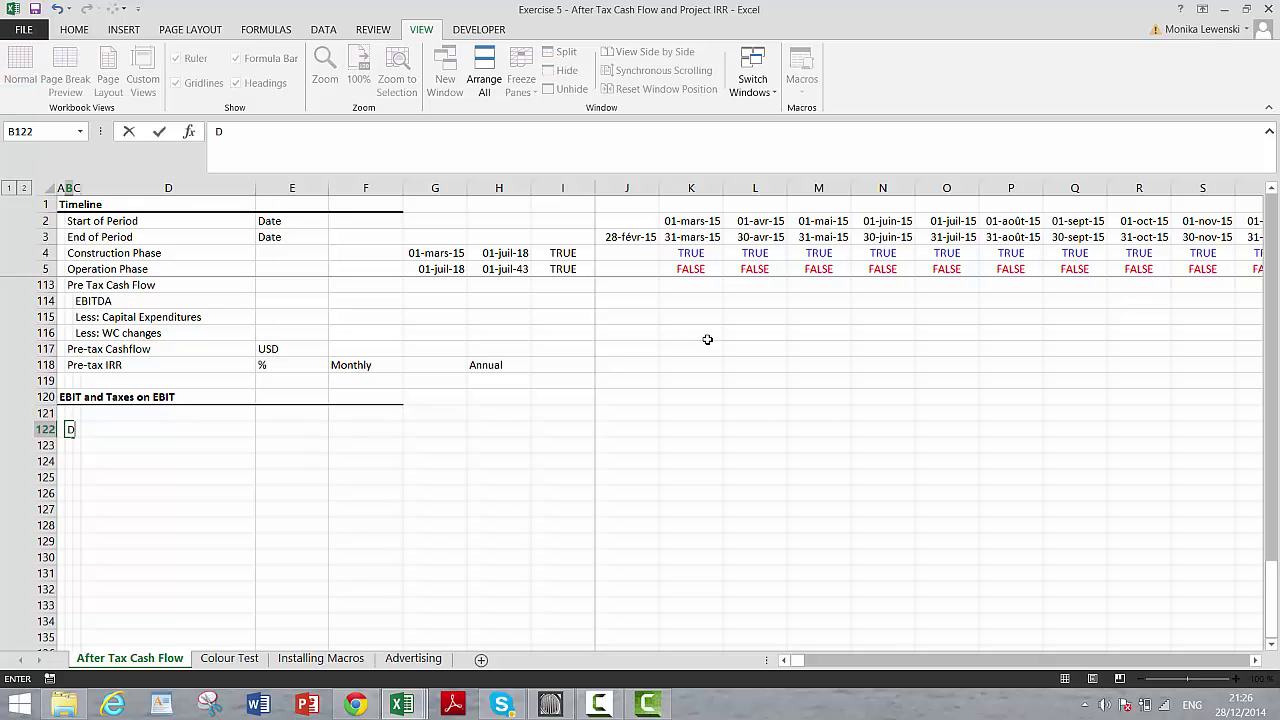
{"action": "type", "text": "epreciation Expense"}
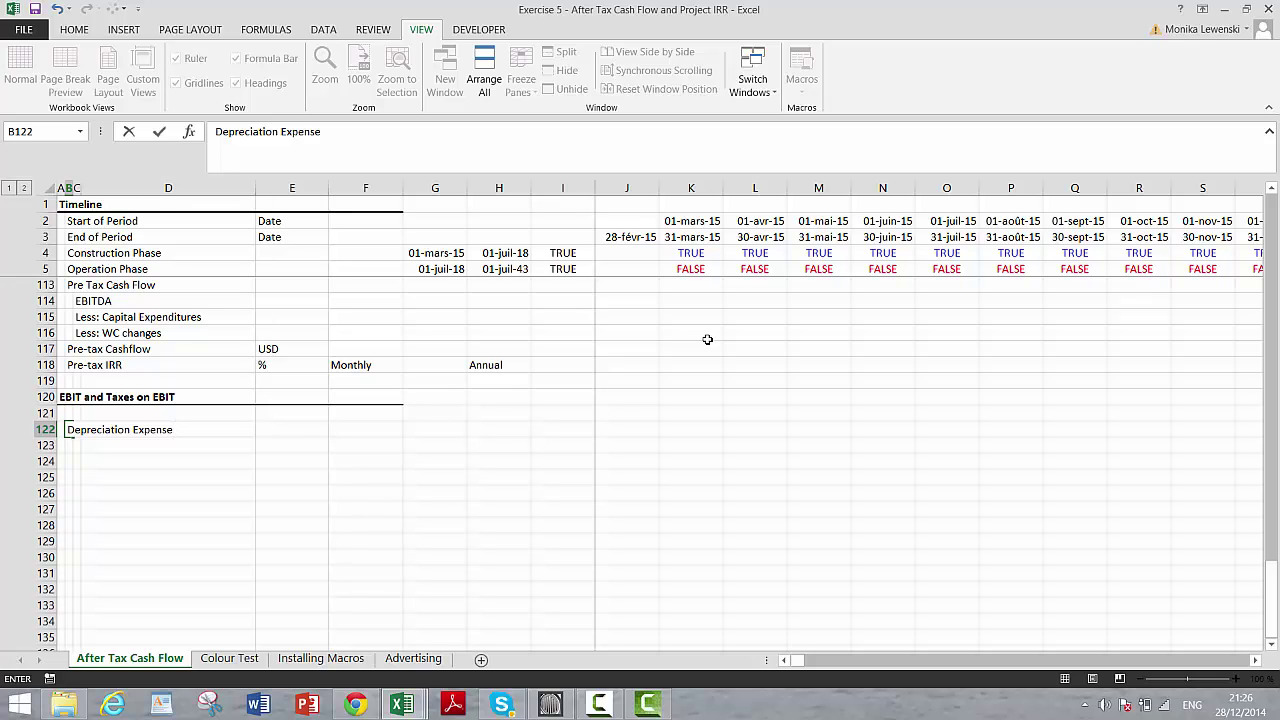
{"action": "key", "text": "Return"}
Step: Enter the indented labels "Plant Balance" in cell C123 and "Depreciation Rate" in cell C124
{"action": "key", "text": "Right"}
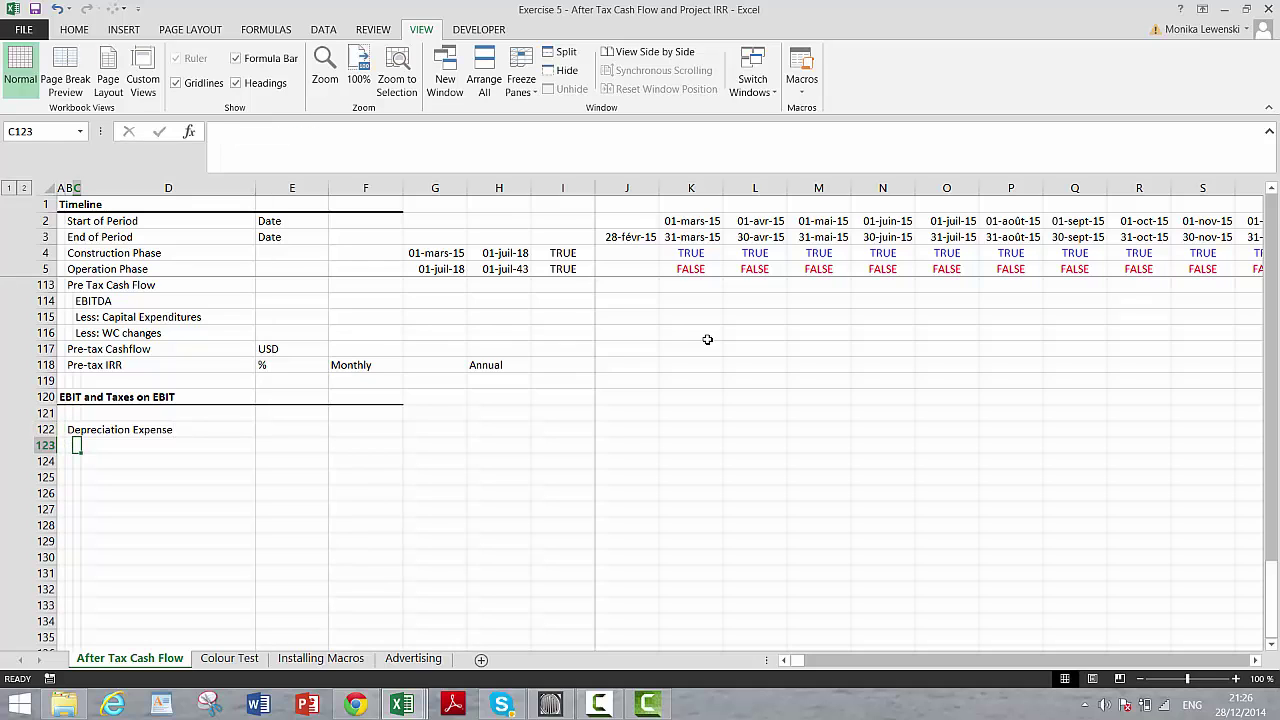
{"action": "type", "text": "Plant Balanc"}
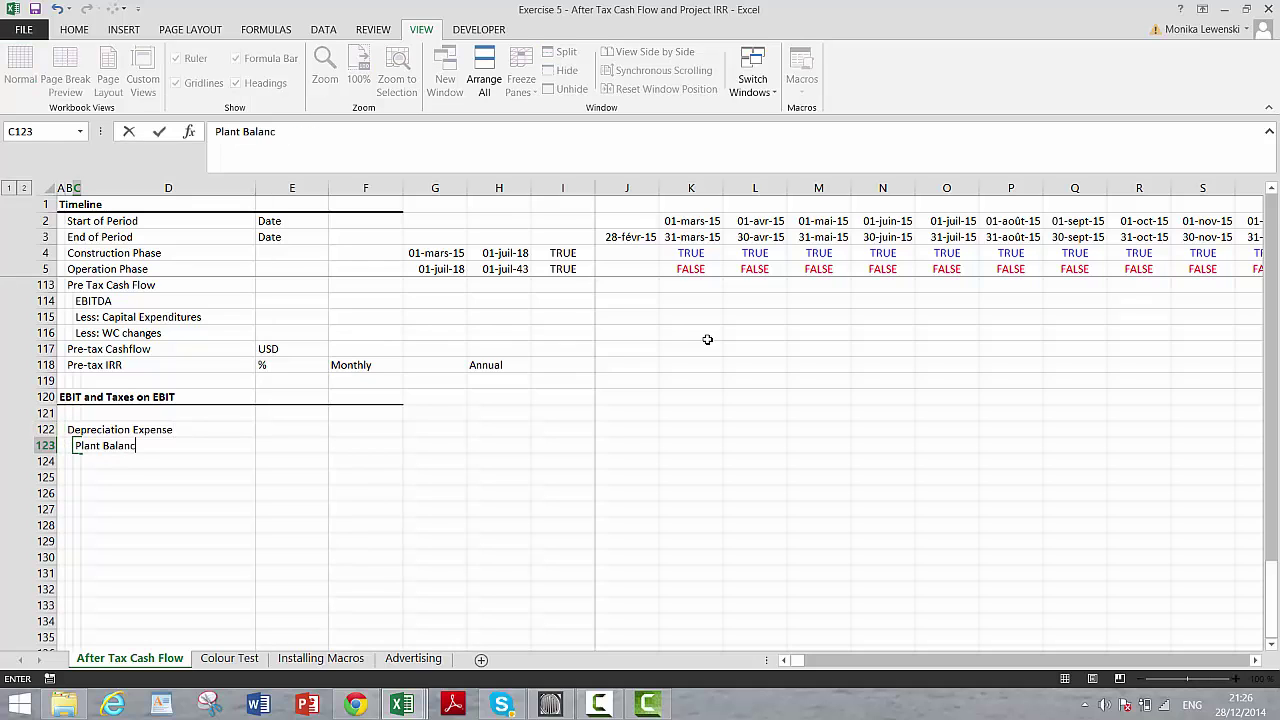
{"action": "type", "text": "e"}
{"action": "key", "text": "Return"}
{"action": "type", "text": "Der"}
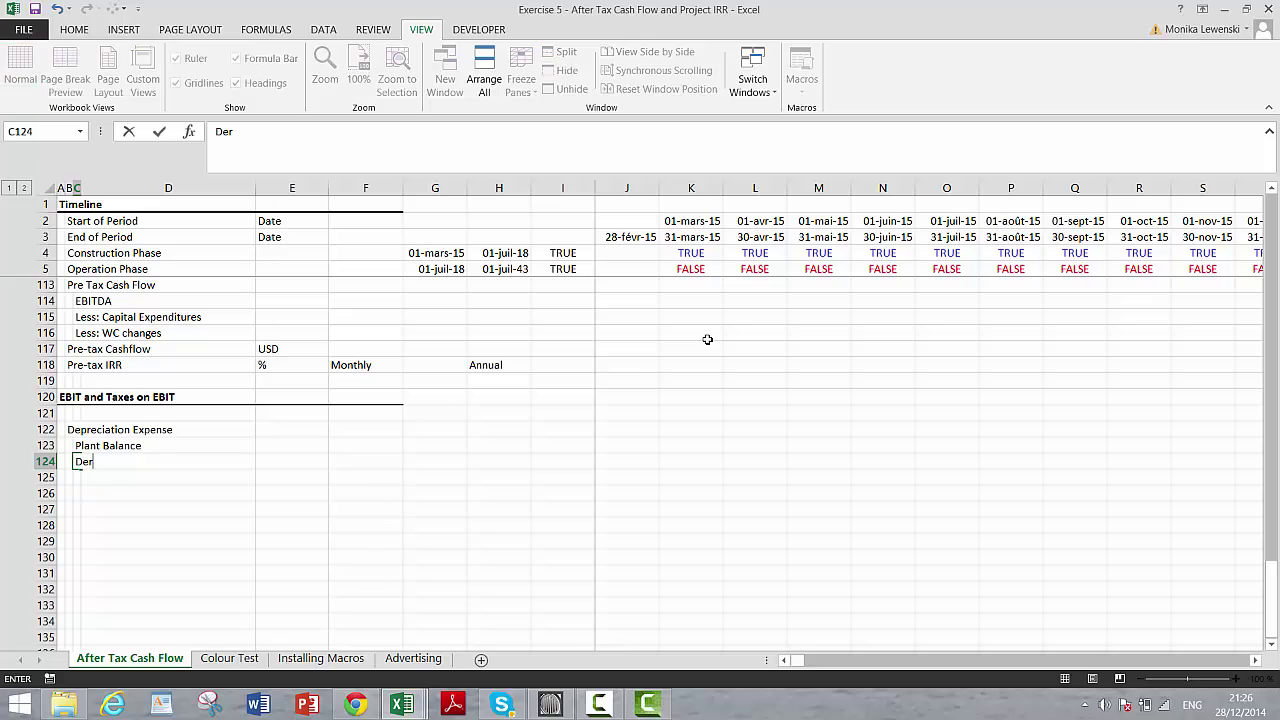
{"action": "type", "text": "preciation Rate"}
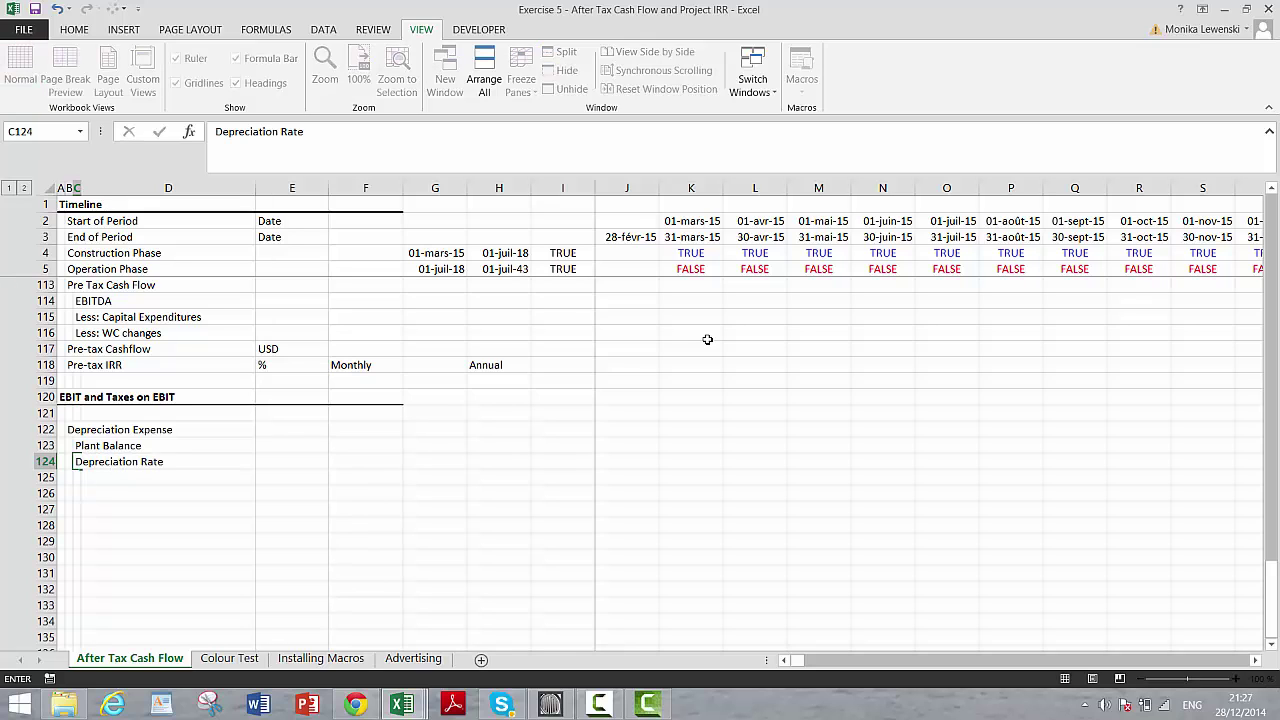
{"action": "key", "text": "Return"}
Step: Enter the label "Deprection Expense" in cell C126, leaving row 125 blank
{"action": "key", "text": "Return"}
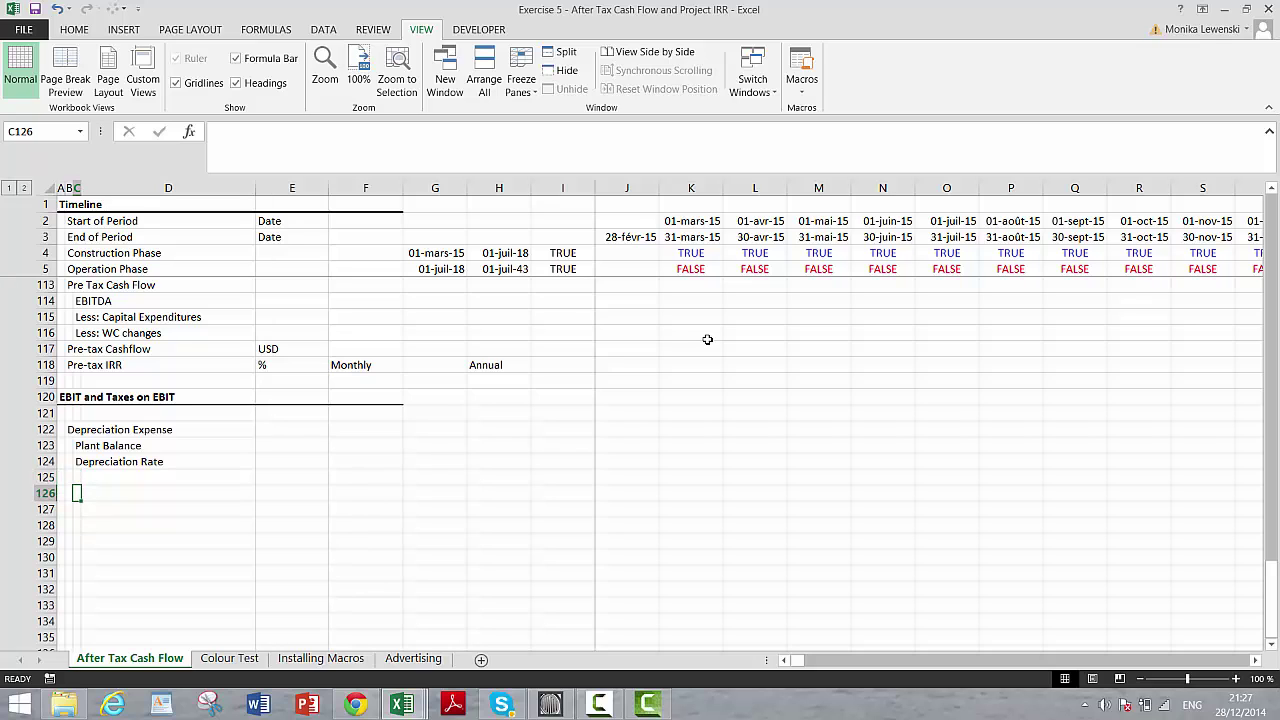
{"action": "type", "text": "Deprecia"}
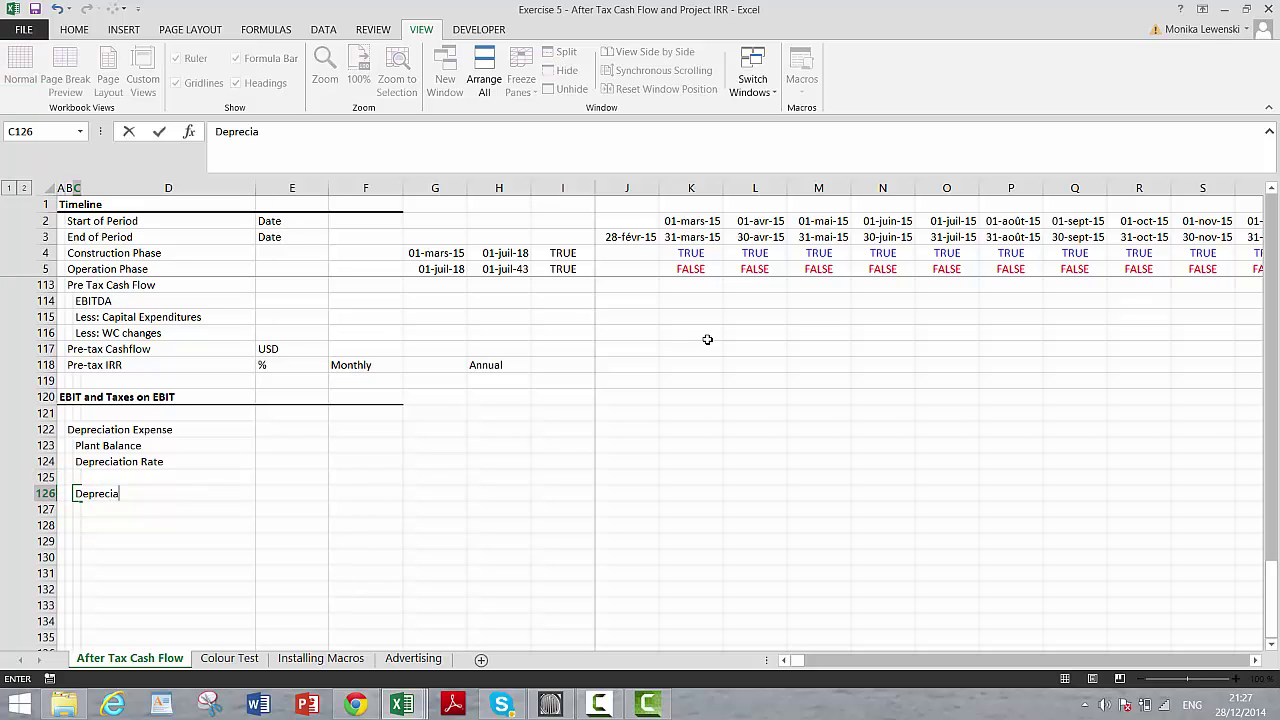
{"action": "type", "text": "i"}
{"action": "key", "text": "BackSpace"}
{"action": "key", "text": "BackSpace"}
{"action": "type", "text": "tion Expense"}
{"action": "key", "text": "Return"}
{"action": "key", "text": "Return"}
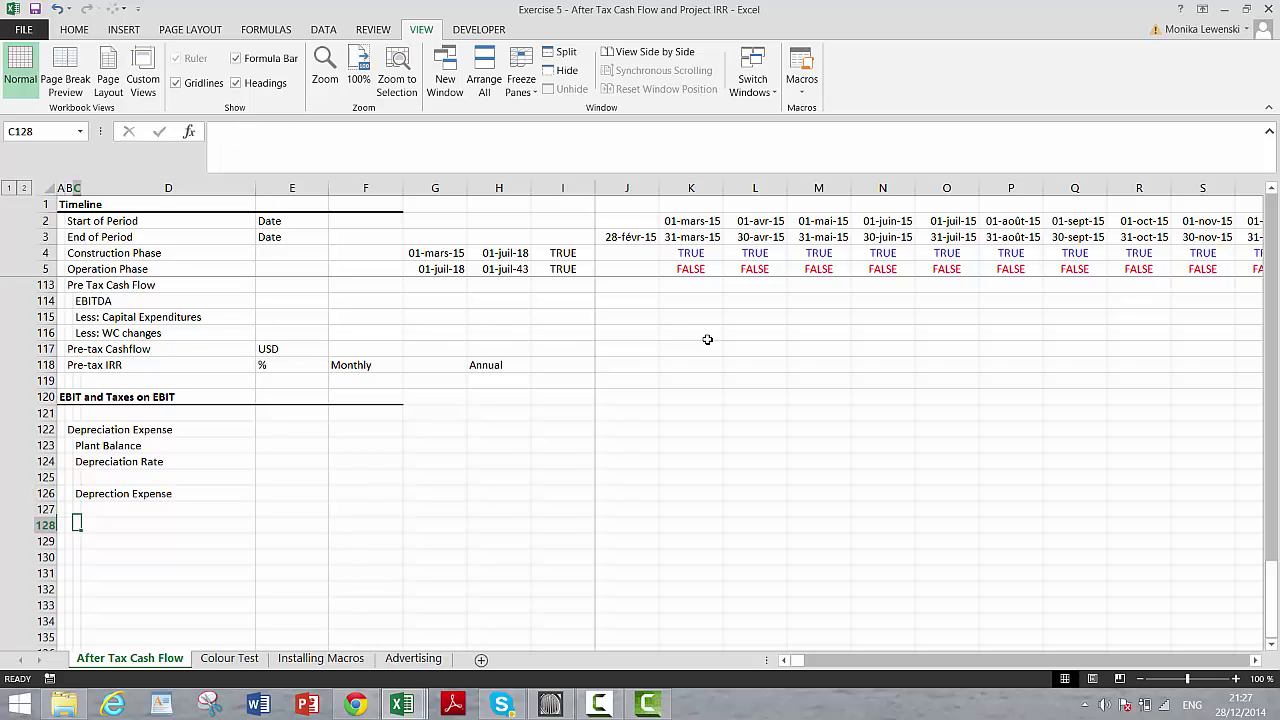
{"action": "type", "text": "D"}
{"action": "key", "text": "BackSpace"}
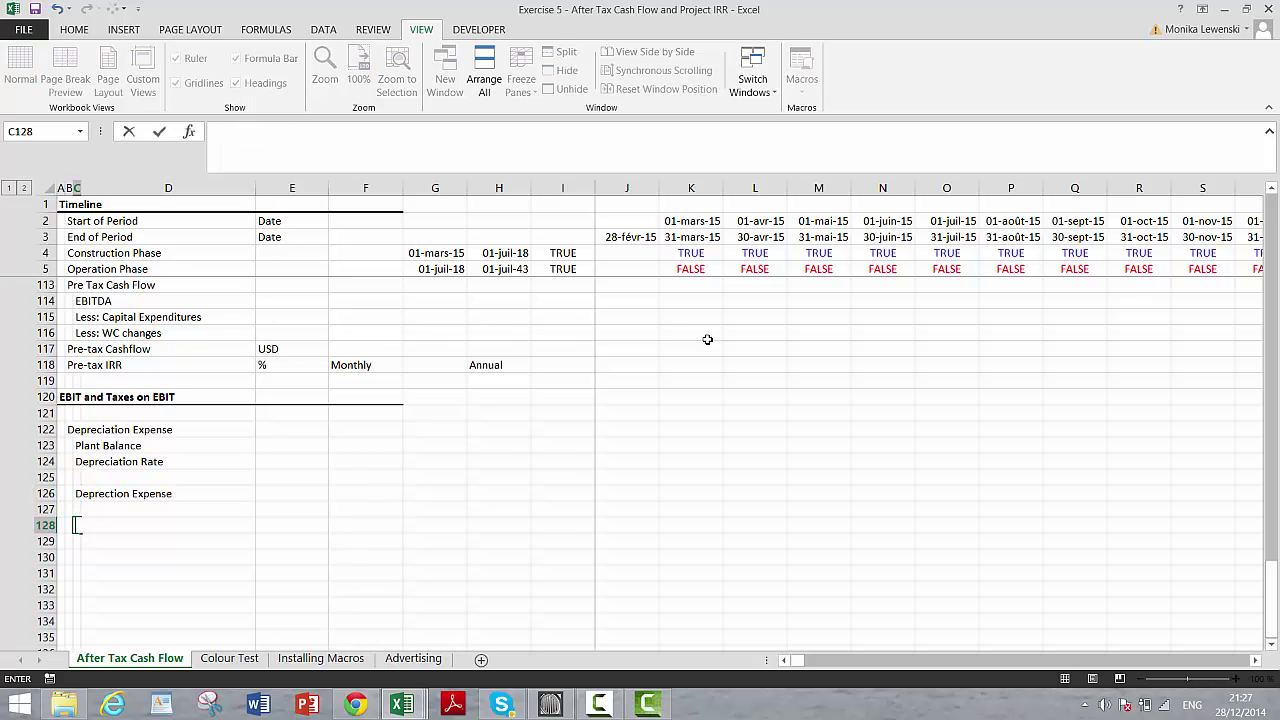
{"action": "key", "text": "Escape"}
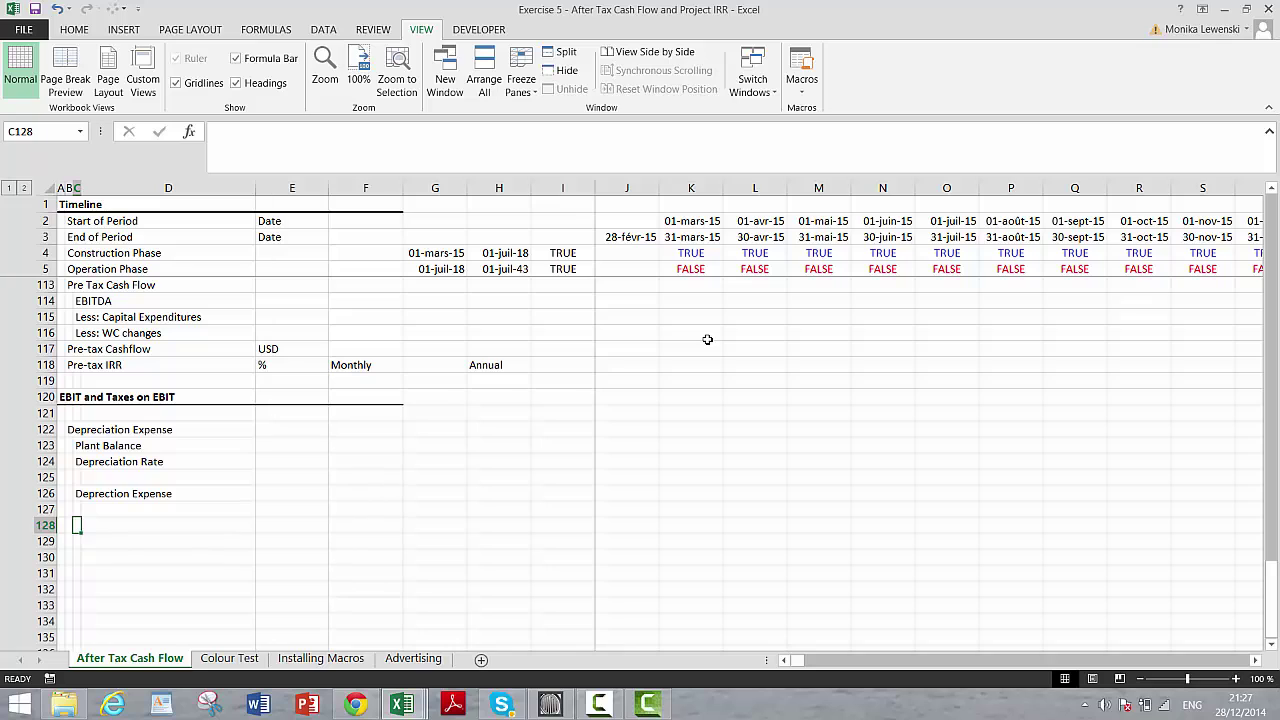
{"action": "key", "text": "Up"}
{"action": "key", "text": "Down"}
Step: Enter the labels "Accumulated Depreciation" in cell C128 and "Net Plant Balance" in cell C129
{"action": "type", "text": "ccumulat"}
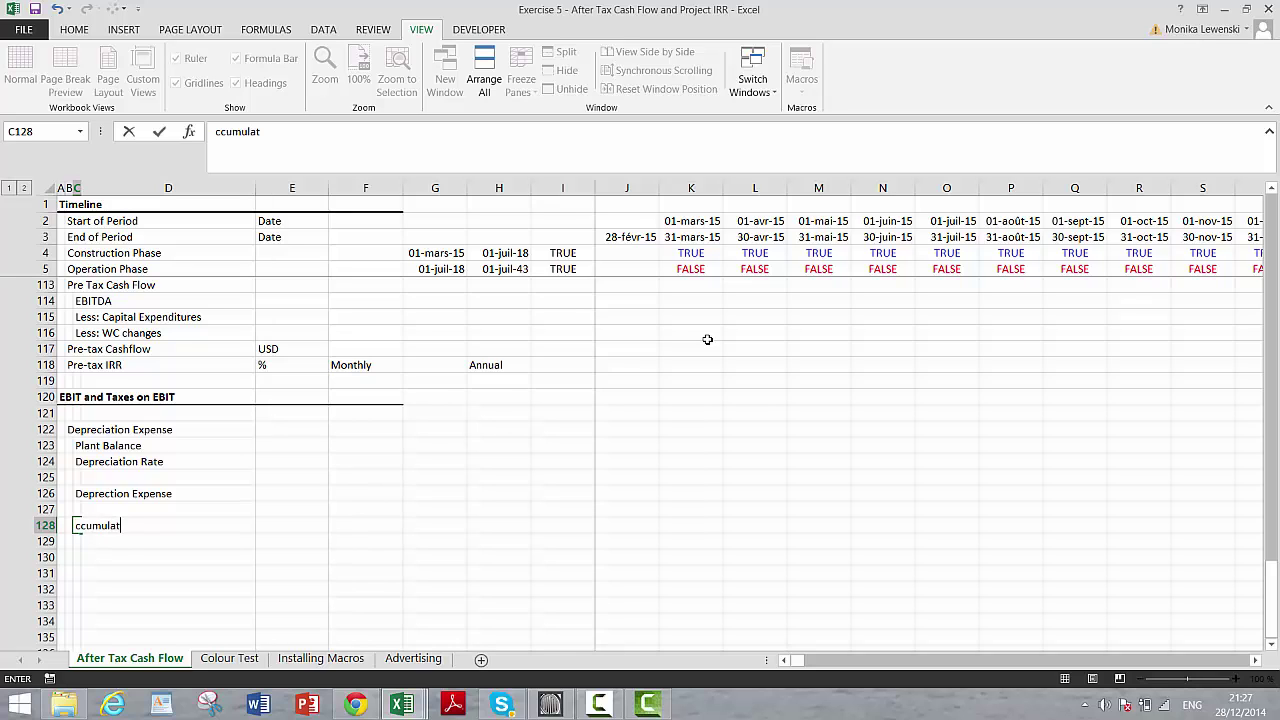
{"action": "key", "text": "BackSpace"}
{"action": "key", "text": "BackSpace"}
{"action": "key", "text": "BackSpace"}
{"action": "key", "text": "BackSpace"}
{"action": "key", "text": "BackSpace"}
{"action": "key", "text": "BackSpace"}
{"action": "key", "text": "BackSpace"}
{"action": "type", "text": "Accumulated Depreciation"}
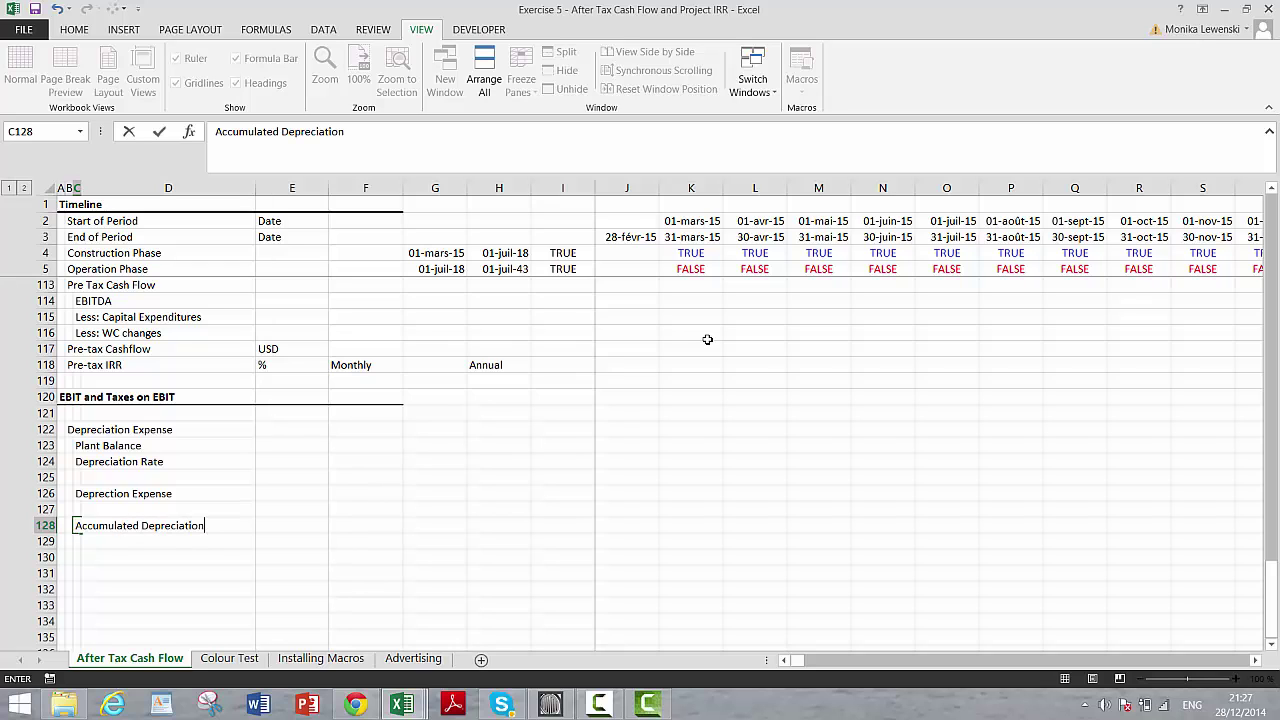
{"action": "key", "text": "Return"}
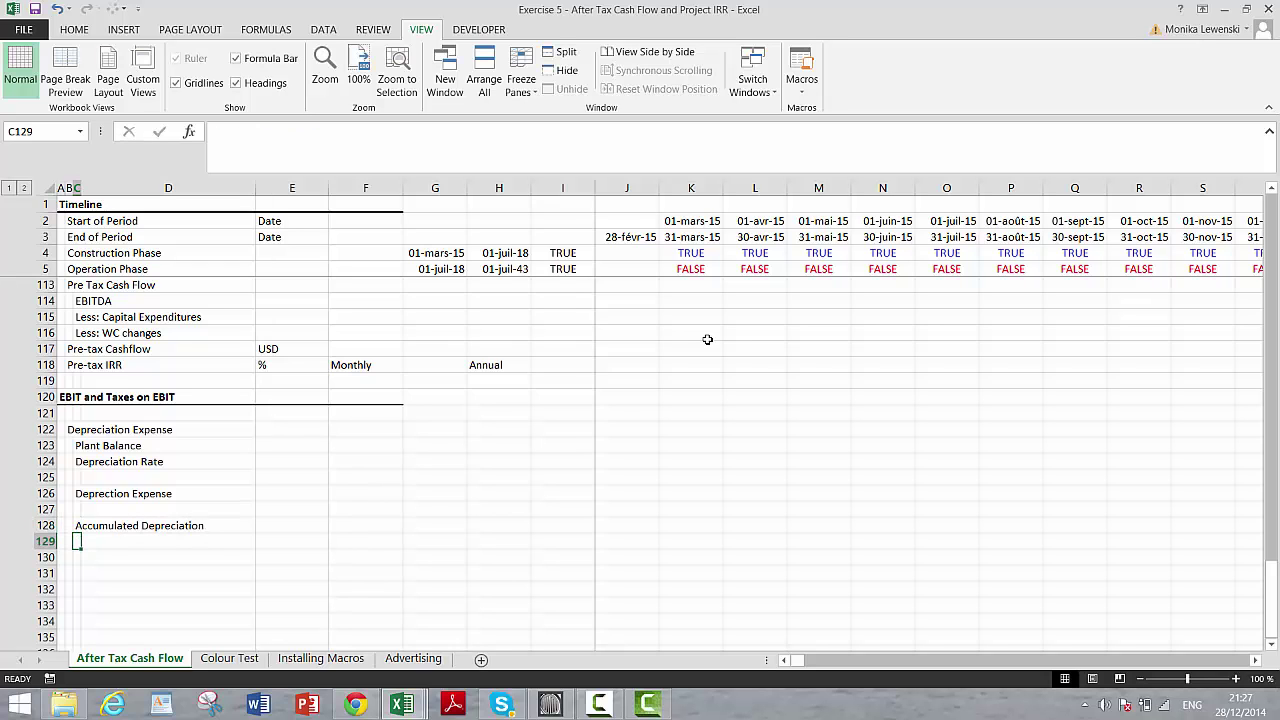
{"action": "type", "text": "Net"}
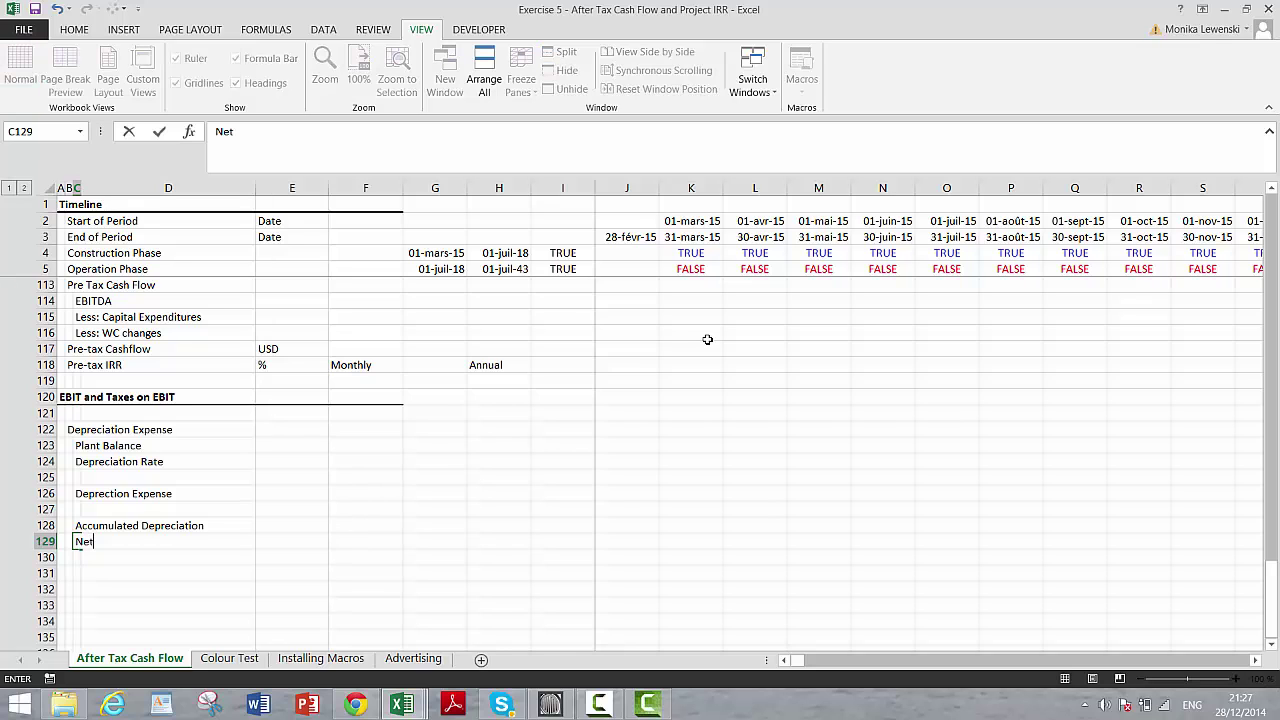
{"action": "type", "text": " Plant Balance"}
{"action": "key", "text": "Return"}
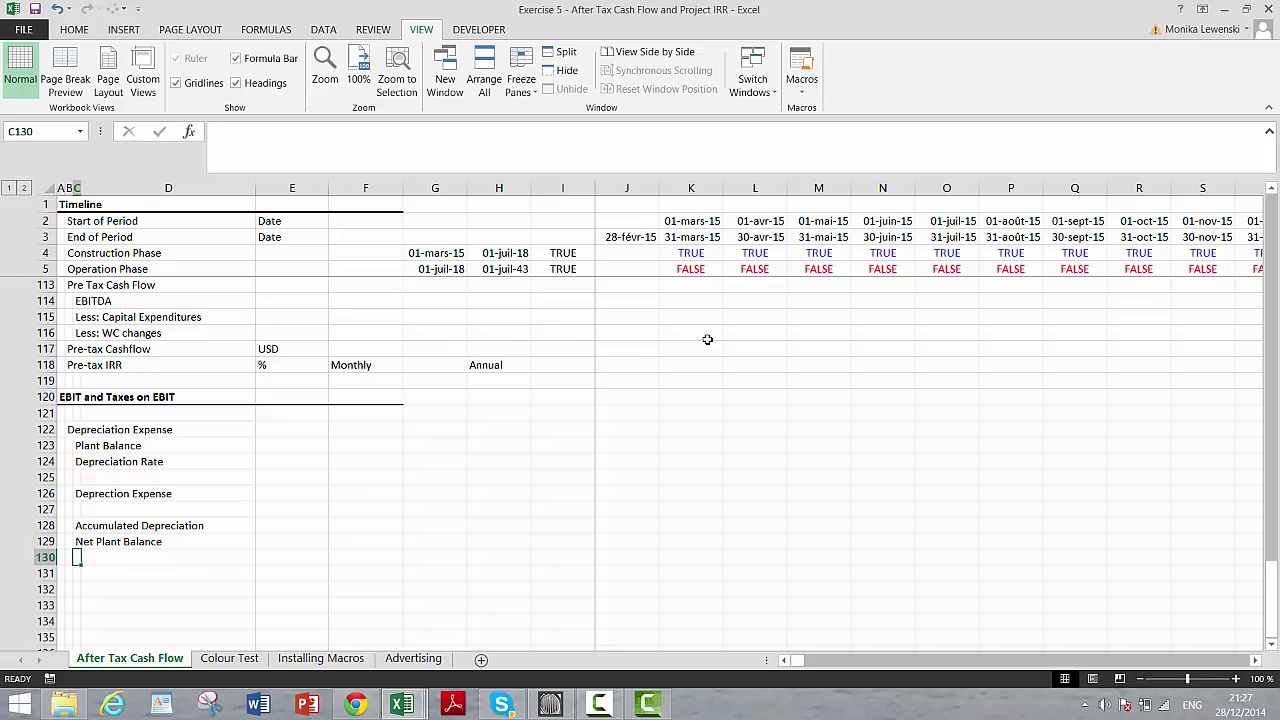
Step: Enter the label "EBIT" in cell C131, leaving one blank row below Net Plant Balance
{"action": "key", "text": "Down"}
{"action": "key", "text": "Down"}
{"action": "key", "text": "Down"}
{"action": "key", "text": "Down"}
{"action": "key", "text": "Up"}
{"action": "key", "text": "Up"}
{"action": "key", "text": "Up"}
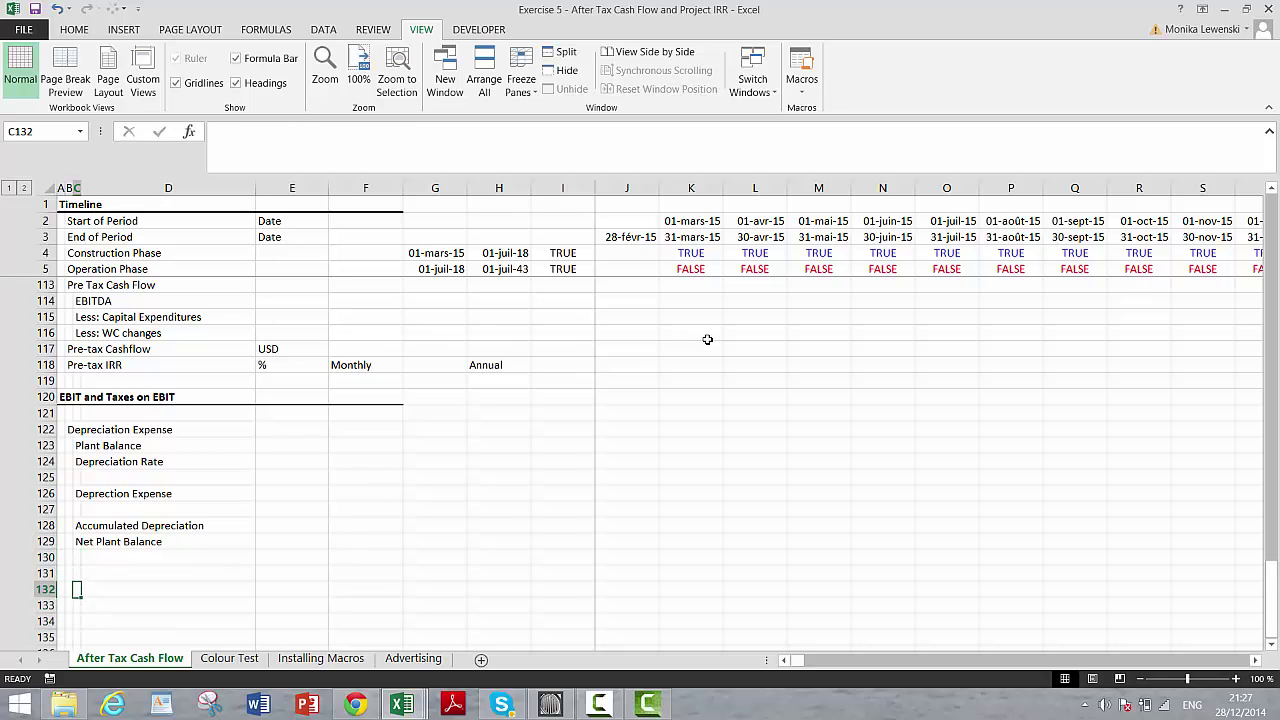
{"action": "key", "text": "Left"}
{"action": "key", "text": "Right"}
{"action": "type", "text": "Ta"}
{"action": "key", "text": "BackSpace"}
{"action": "key", "text": "BackSpace"}
{"action": "type", "text": "E"}
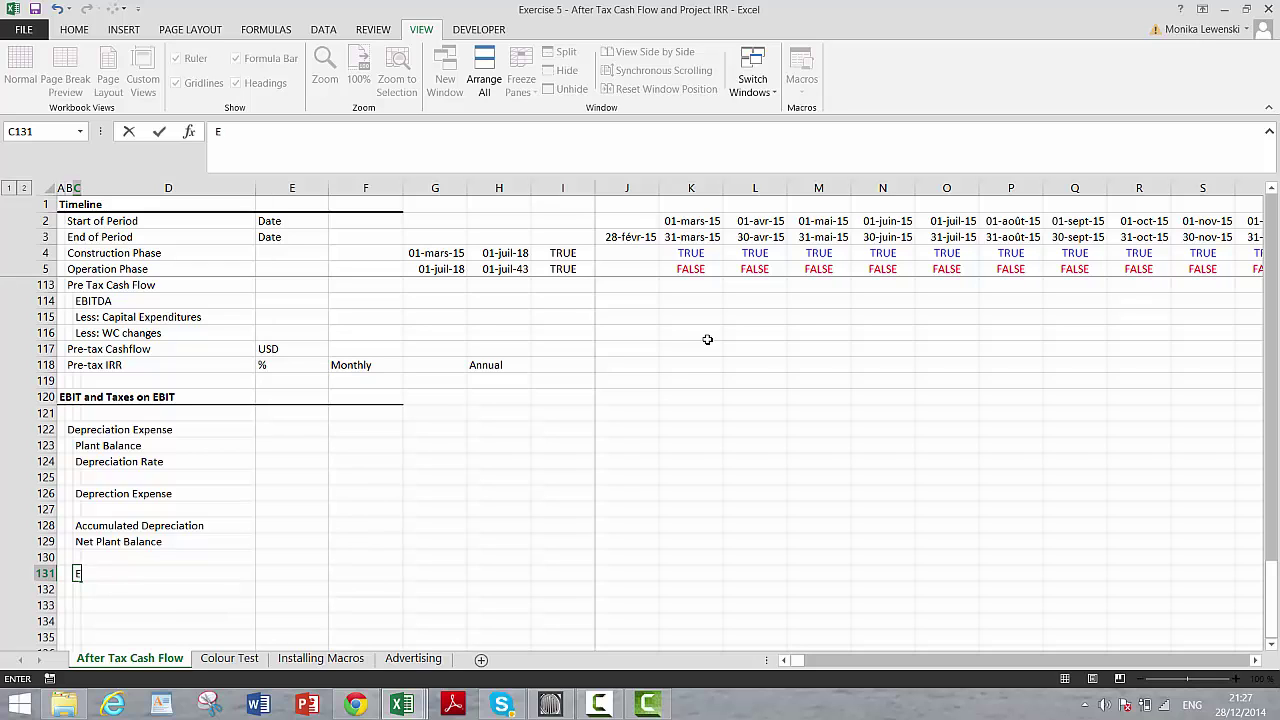
{"action": "type", "text": "BIT"}
{"action": "key", "text": "Return"}
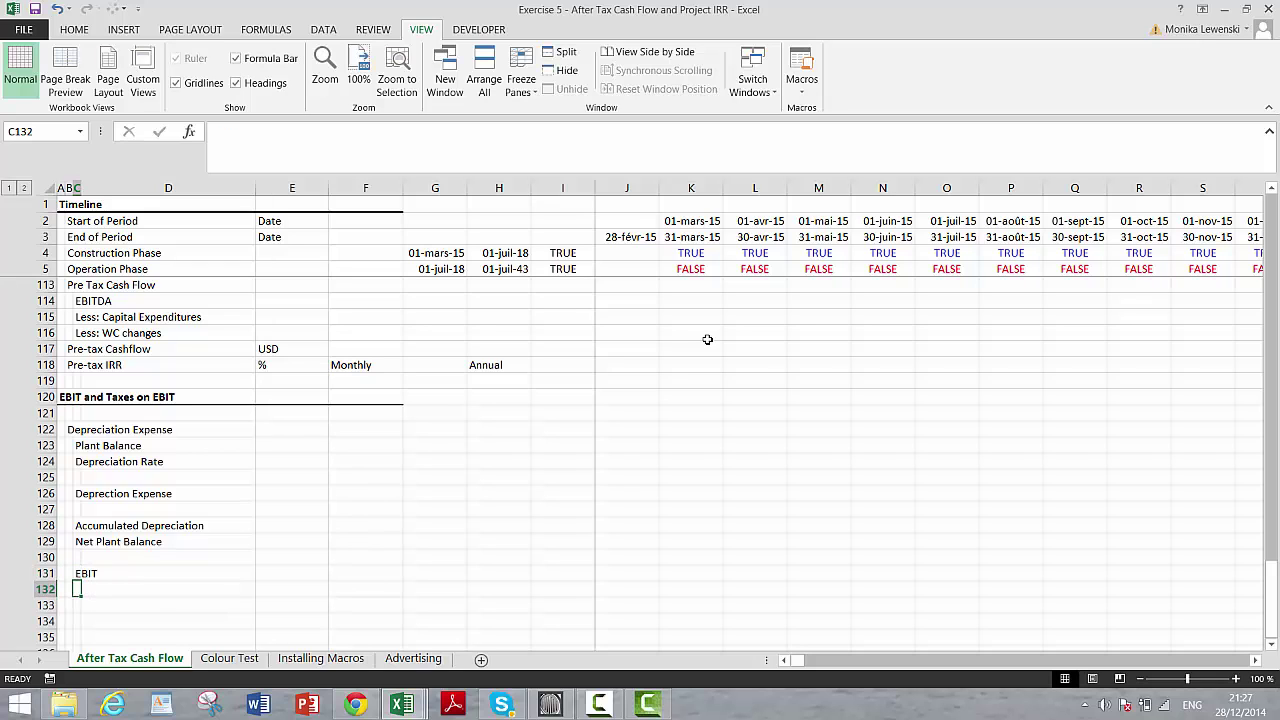
Step: Enter the label "Taxes on EBIT" in cell C132, directly below EBIT
{"action": "type", "text": "Taxes "}
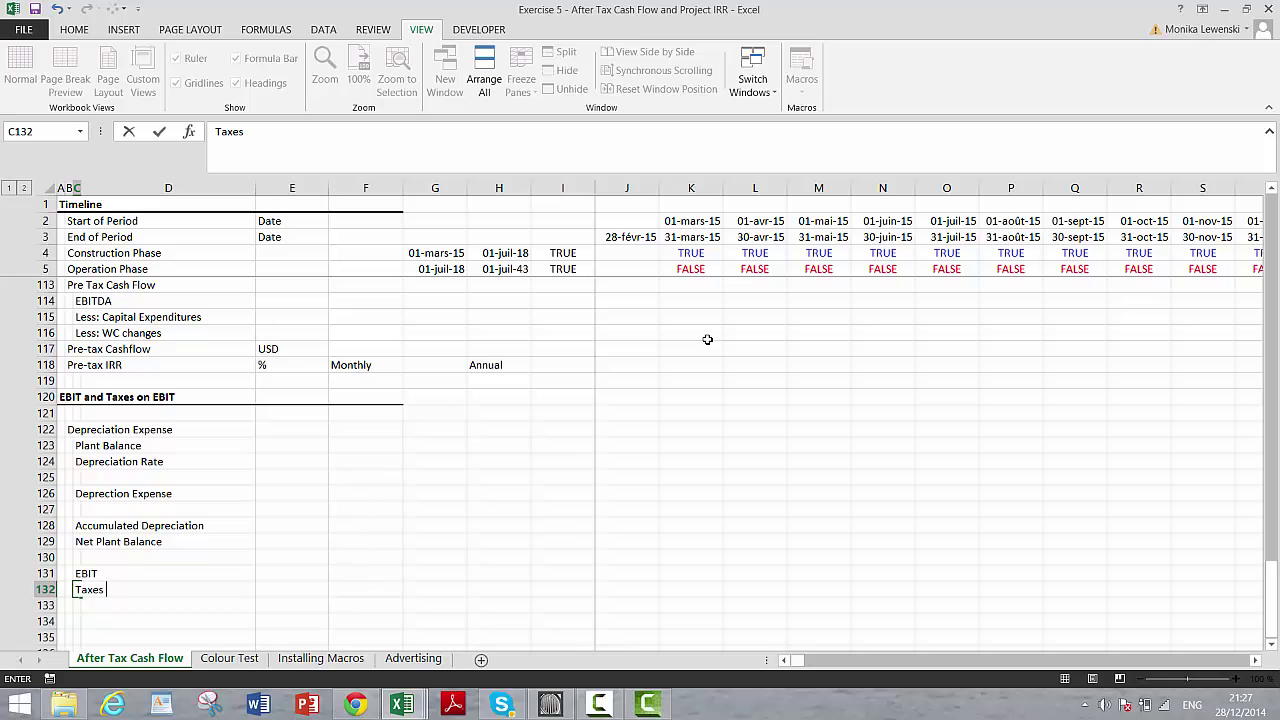
{"action": "type", "text": "on EBIT"}
{"action": "key", "text": "Return"}
Step: Enter the labels "Pre-tax Cash Flow" in cell C134 and "Less: Taxes" in cell C135
{"action": "key", "text": "Return"}
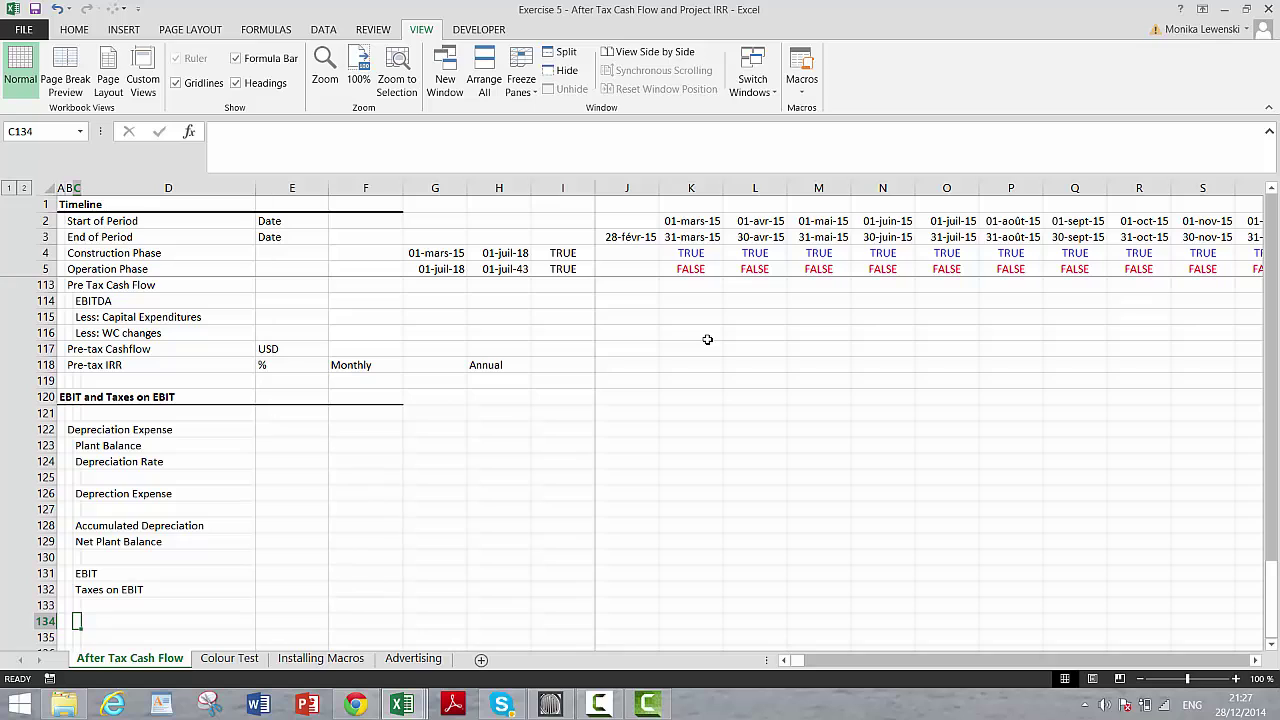
{"action": "type", "text": "Pre--"}
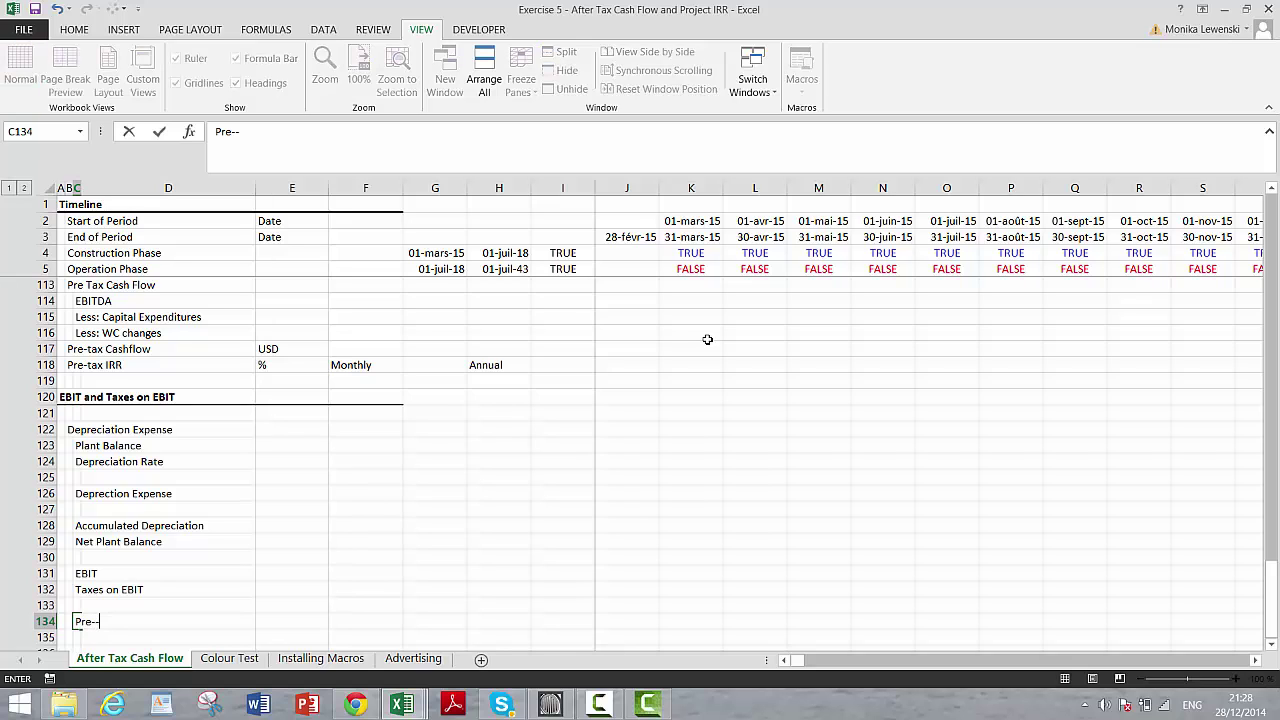
{"action": "key", "text": "BackSpace"}
{"action": "type", "text": "tax Cash Flow"}
{"action": "key", "text": "Return"}
{"action": "type", "text": "Less"}
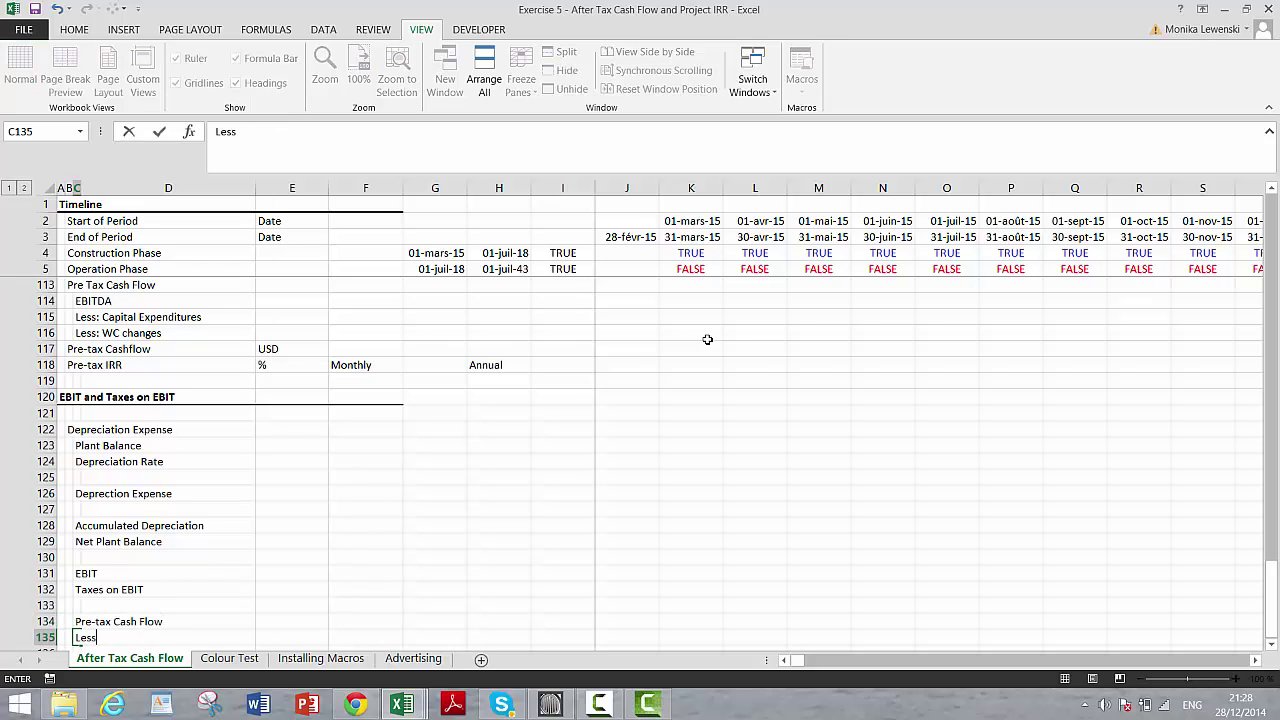
{"action": "type", "text": ": Taxes"}
{"action": "key", "text": "Return"}
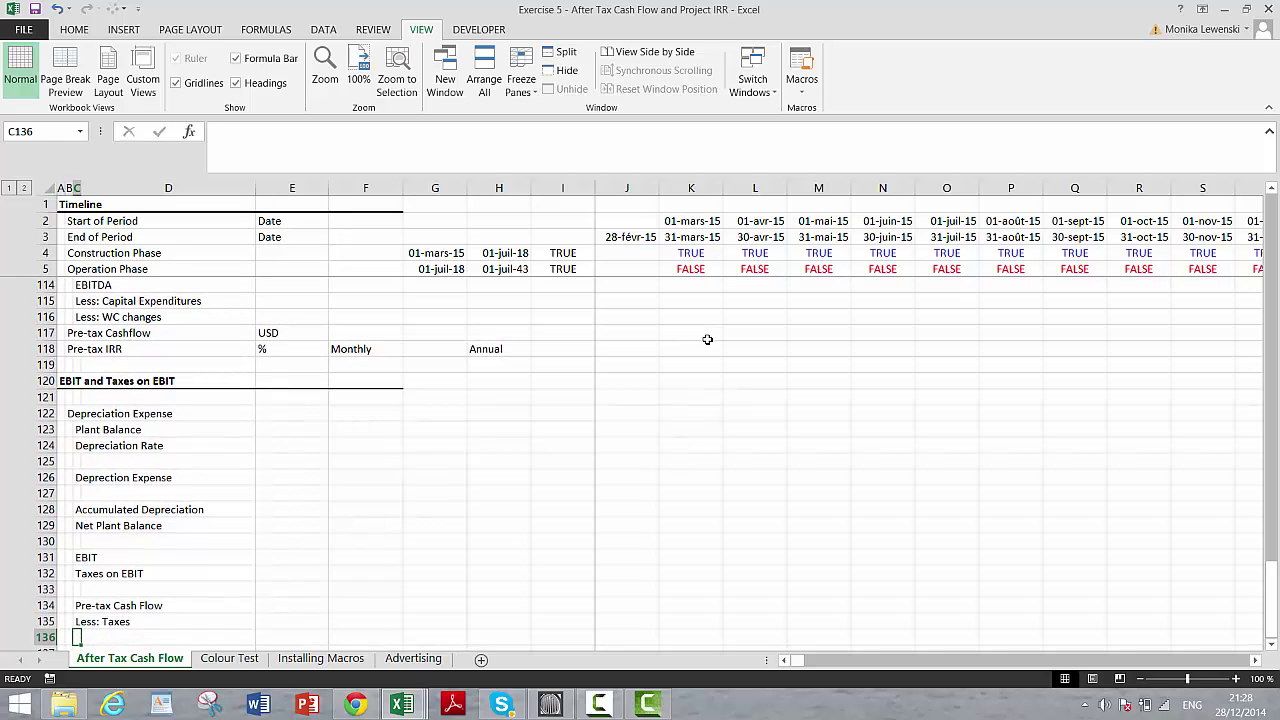
Step: Enter the labels "After Tax Free Cash Flow" in cell C136 and "Project IRR" in cell C138
{"action": "type", "text": "After"}
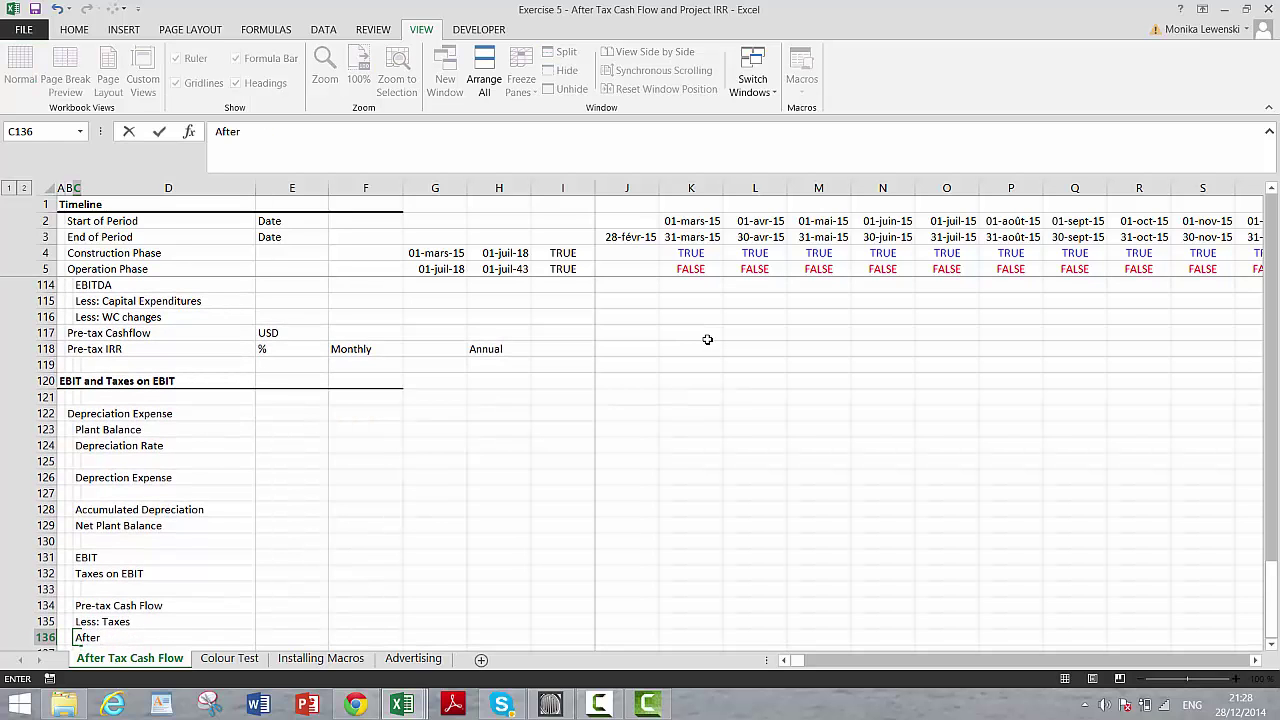
{"action": "type", "text": " Tax Free Cash Flow"}
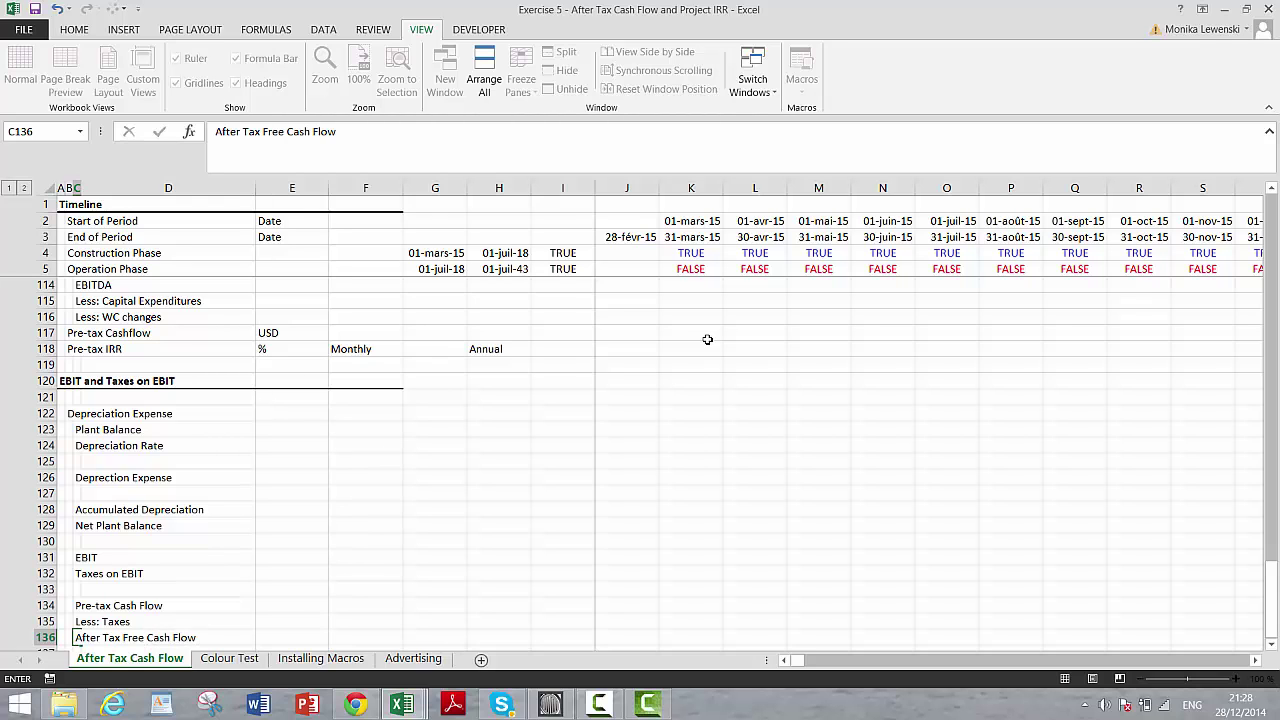
{"action": "key", "text": "Return"}
{"action": "key", "text": "Return"}
{"action": "type", "text": "Pr"}
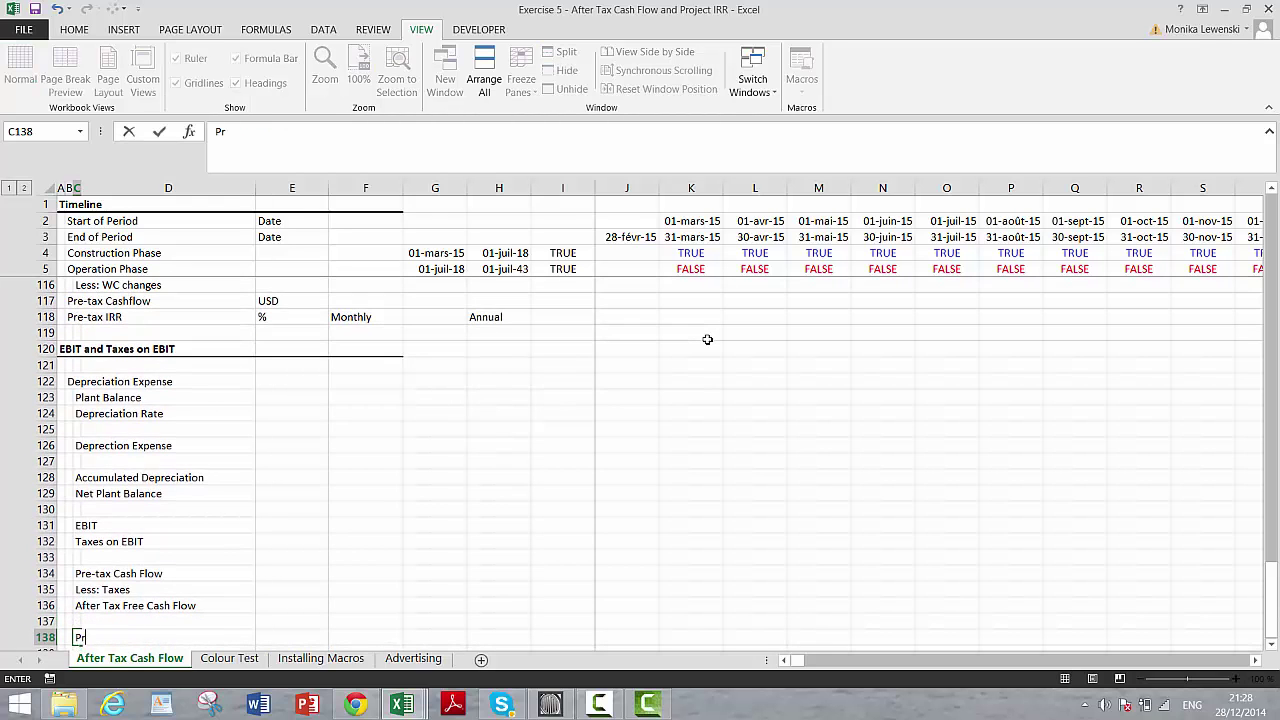
{"action": "type", "text": "oject IRR"}
{"action": "key", "text": "Return"}
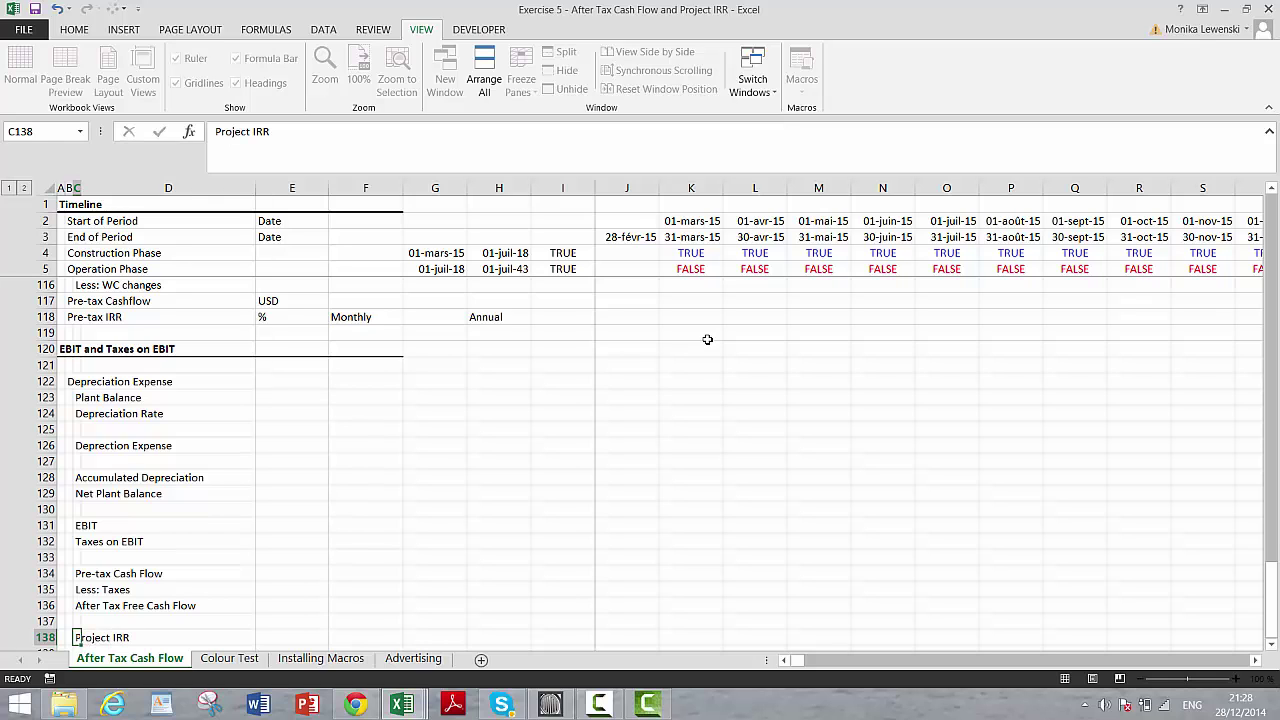
{"action": "key", "text": "Up"}
{"action": "key", "text": "Up"}
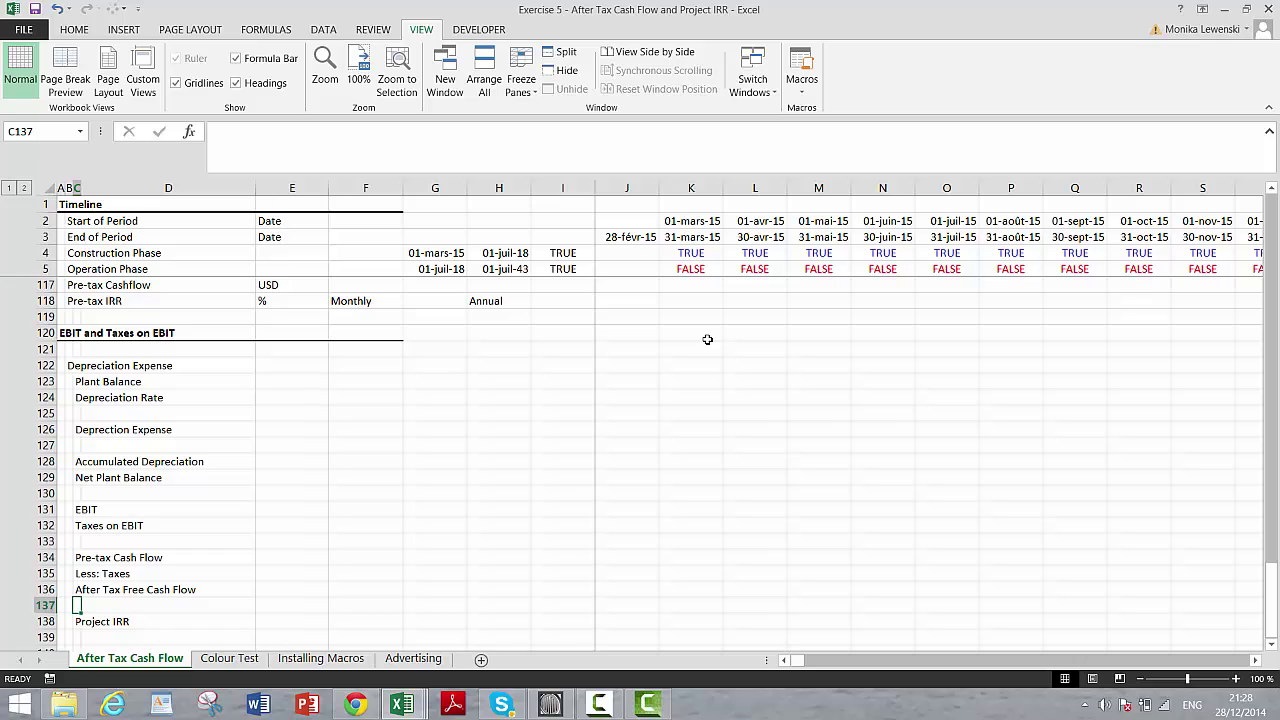
{"action": "key", "text": "Down"}
{"action": "key", "text": "Up"}
{"action": "key", "text": "Up"}
{"action": "key", "text": "Up"}
{"action": "key", "text": "Up"}
{"action": "key", "text": "Up"}
{"action": "key", "text": "Up"}
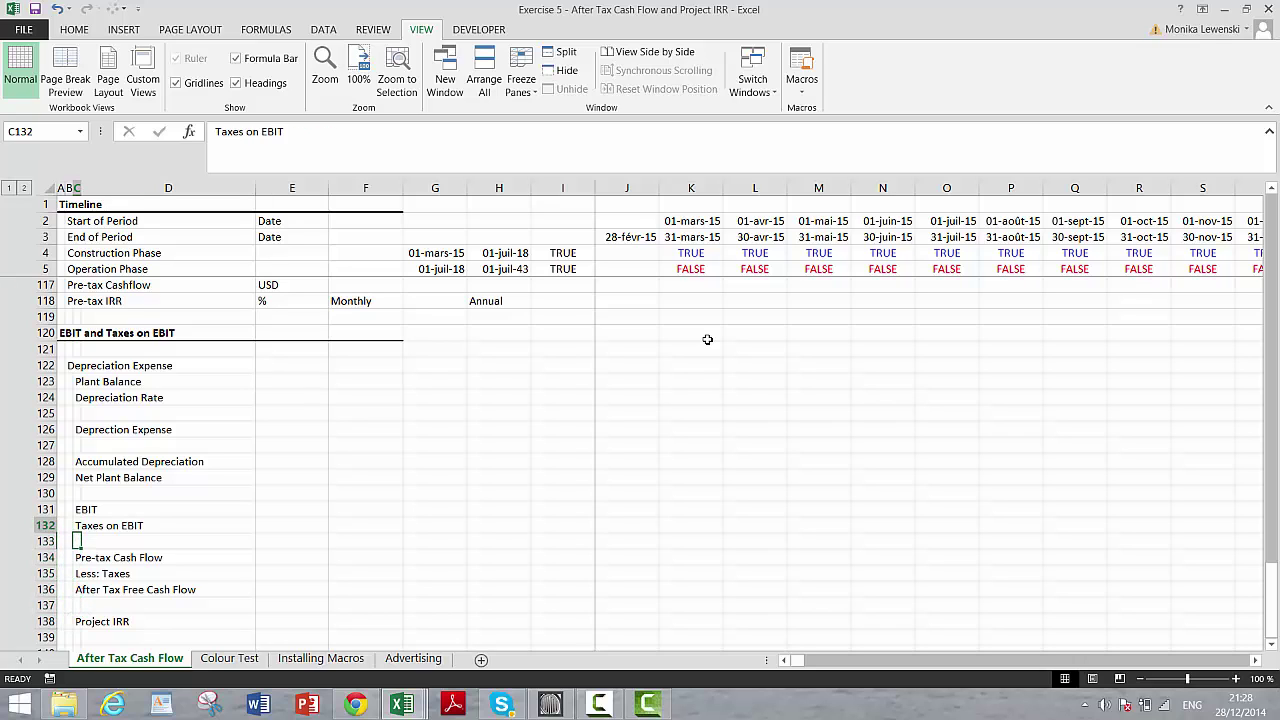
{"action": "key", "text": "Up"}
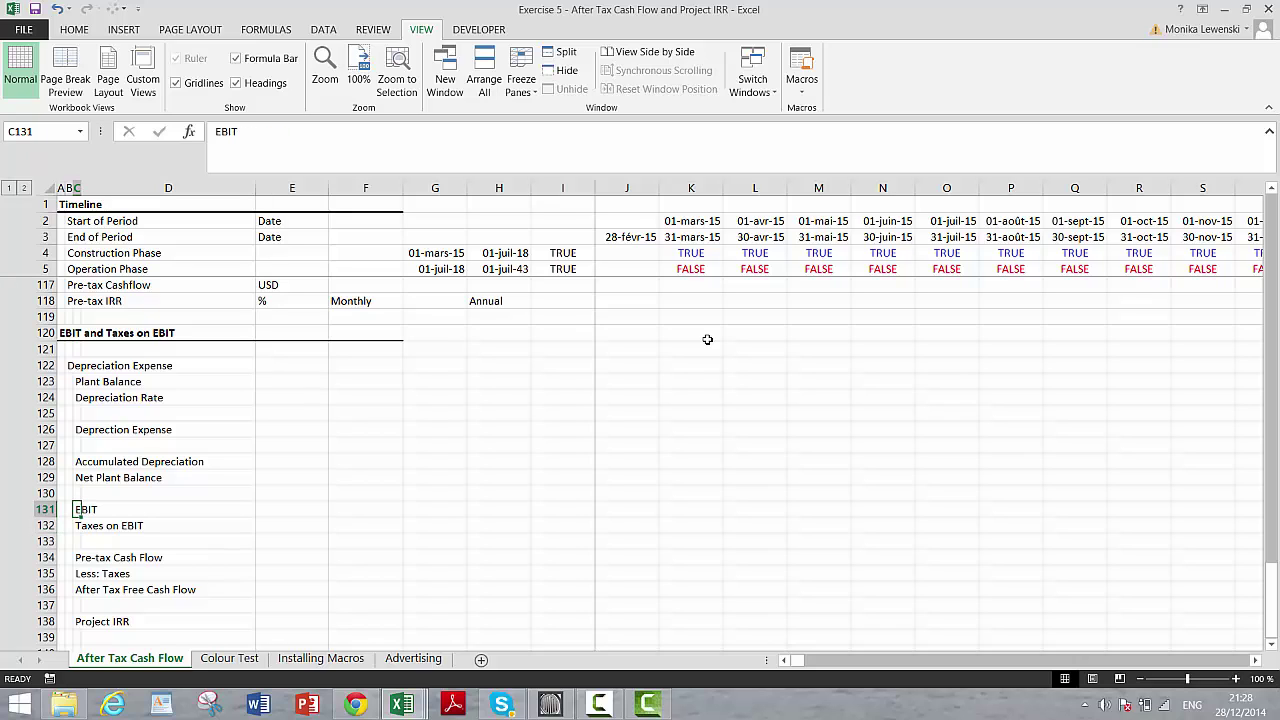
{"action": "key", "text": "Down"}
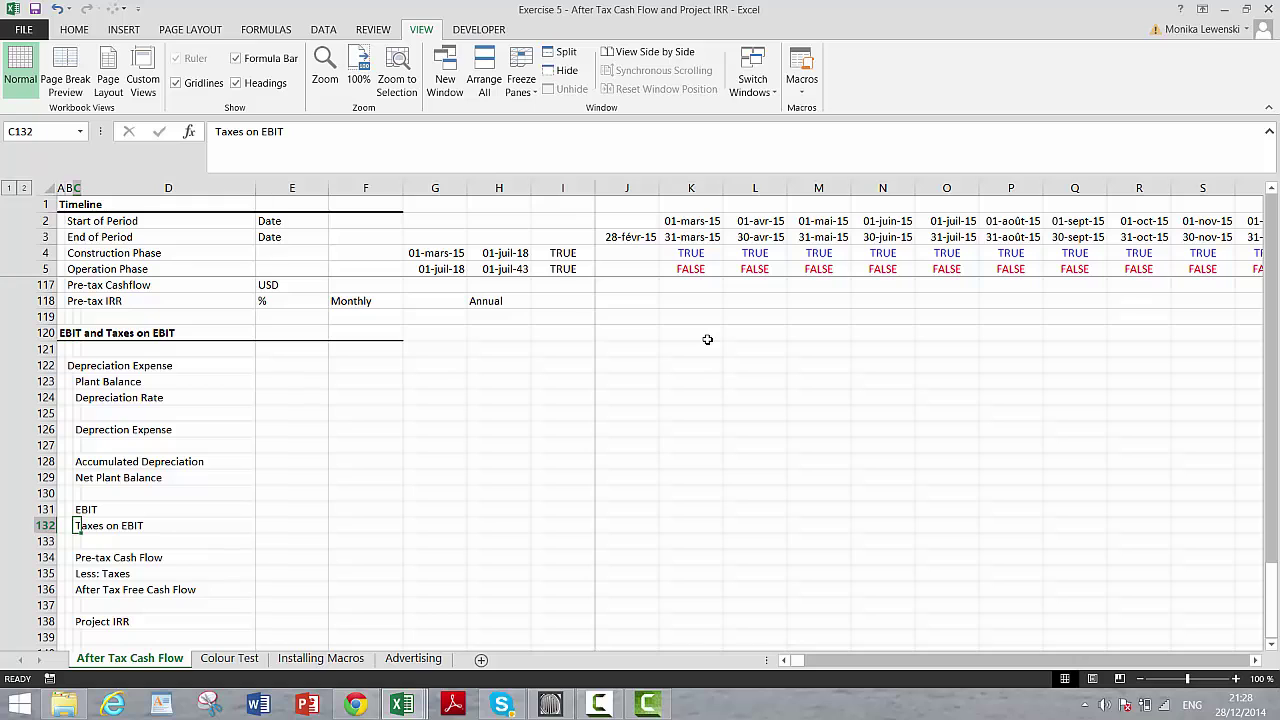
Step: Insert five blank rows at row 66, between the Working Capital assumptions and the Capacity, Output and Capital Expenditures heading
{"action": "key", "text": "Up"}
{"action": "key", "text": "Up"}
{"action": "key", "text": "Up"}
{"action": "key", "text": "Up"}
{"action": "key", "text": "Up"}
{"action": "key", "text": "Up"}
{"action": "key", "text": "Up"}
{"action": "key", "text": "Up"}
{"action": "key", "text": "Up"}
{"action": "key", "text": "Up"}
{"action": "key", "text": "Up"}
{"action": "key", "text": "Up"}
{"action": "key", "text": "Up"}
{"action": "key", "text": "Up"}
{"action": "key", "text": "Up"}
{"action": "key", "text": "Up"}
{"action": "key", "text": "Up"}
{"action": "key", "text": "Up"}
{"action": "key", "text": "Up"}
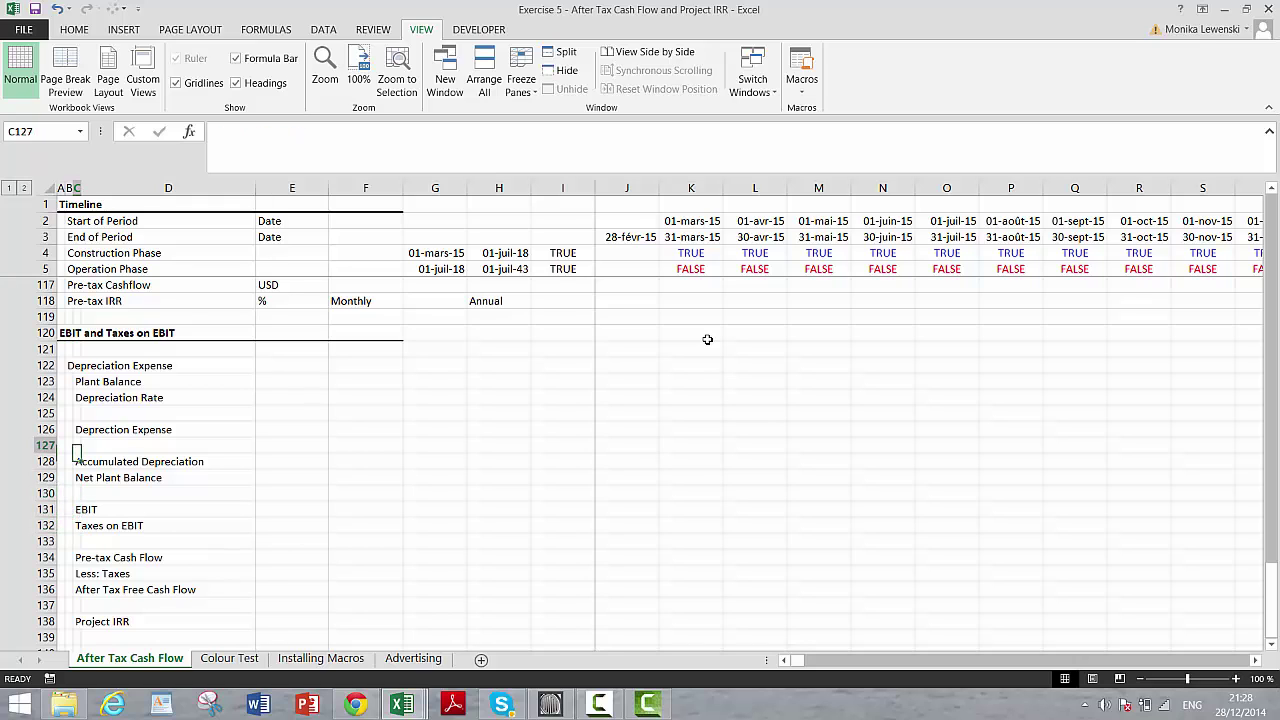
{"action": "key", "text": "Up"}
{"action": "key", "text": "Up"}
{"action": "key", "text": "Up"}
{"action": "key", "text": "Up"}
{"action": "key", "text": "Up"}
{"action": "key", "text": "Up"}
{"action": "key", "text": "Up"}
{"action": "key", "text": "Up"}
{"action": "key", "text": "Up"}
{"action": "key", "text": "Up"}
{"action": "key", "text": "Up"}
{"action": "key", "text": "Up"}
{"action": "key", "text": "Up"}
{"action": "key", "text": "Up"}
{"action": "key", "text": "Up"}
{"action": "key", "text": "Up"}
{"action": "key", "text": "Up"}
{"action": "key", "text": "Up"}
{"action": "key", "text": "Up"}
{"action": "key", "text": "Up"}
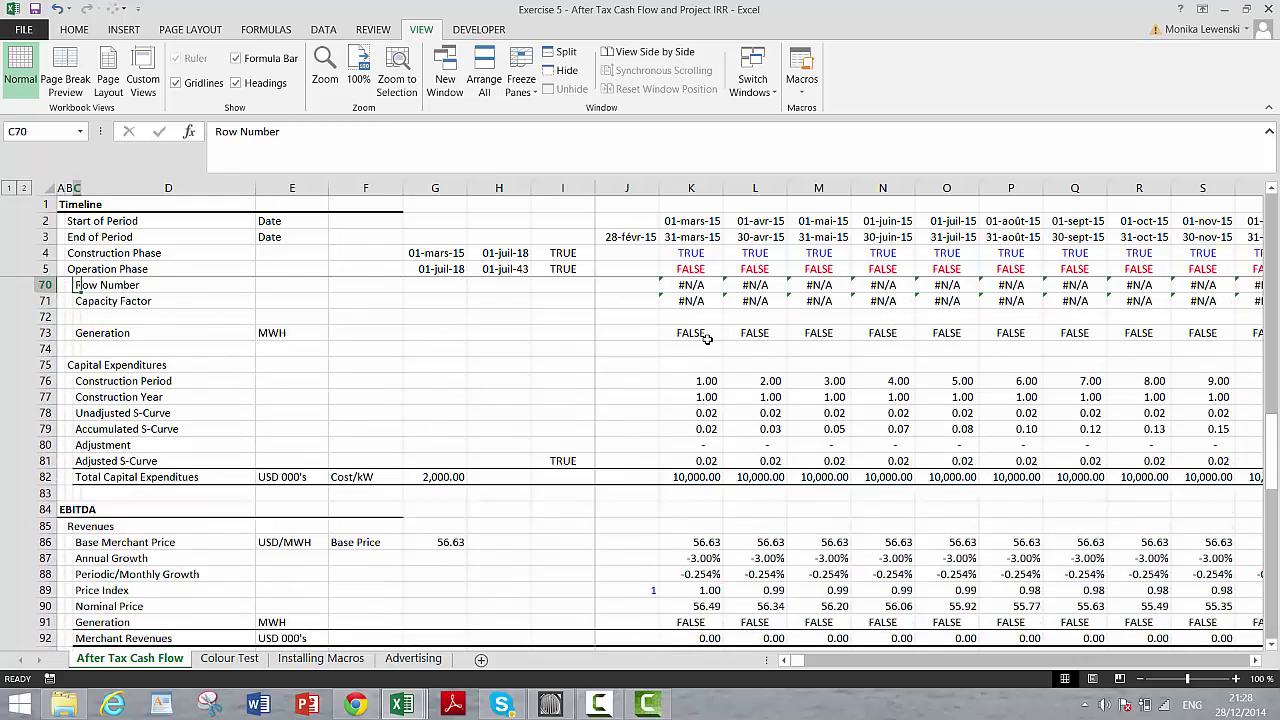
{"action": "key", "text": "Up"}
{"action": "key", "text": "Up"}
{"action": "key", "text": "Up"}
{"action": "key", "text": "Up"}
{"action": "key", "text": "Up"}
{"action": "key", "text": "Up"}
{"action": "key", "text": "Up"}
{"action": "key", "text": "Up"}
{"action": "key", "text": "Up"}
{"action": "key", "text": "Up"}
{"action": "key", "text": "Up"}
{"action": "key", "text": "Up"}
{"action": "key", "text": "Up"}
{"action": "key", "text": "Up"}
{"action": "key", "text": "Up"}
{"action": "key", "text": "Up"}
{"action": "key", "text": "Up"}
{"action": "key", "text": "Up"}
{"action": "key", "text": "Up"}
{"action": "key", "text": "Up"}
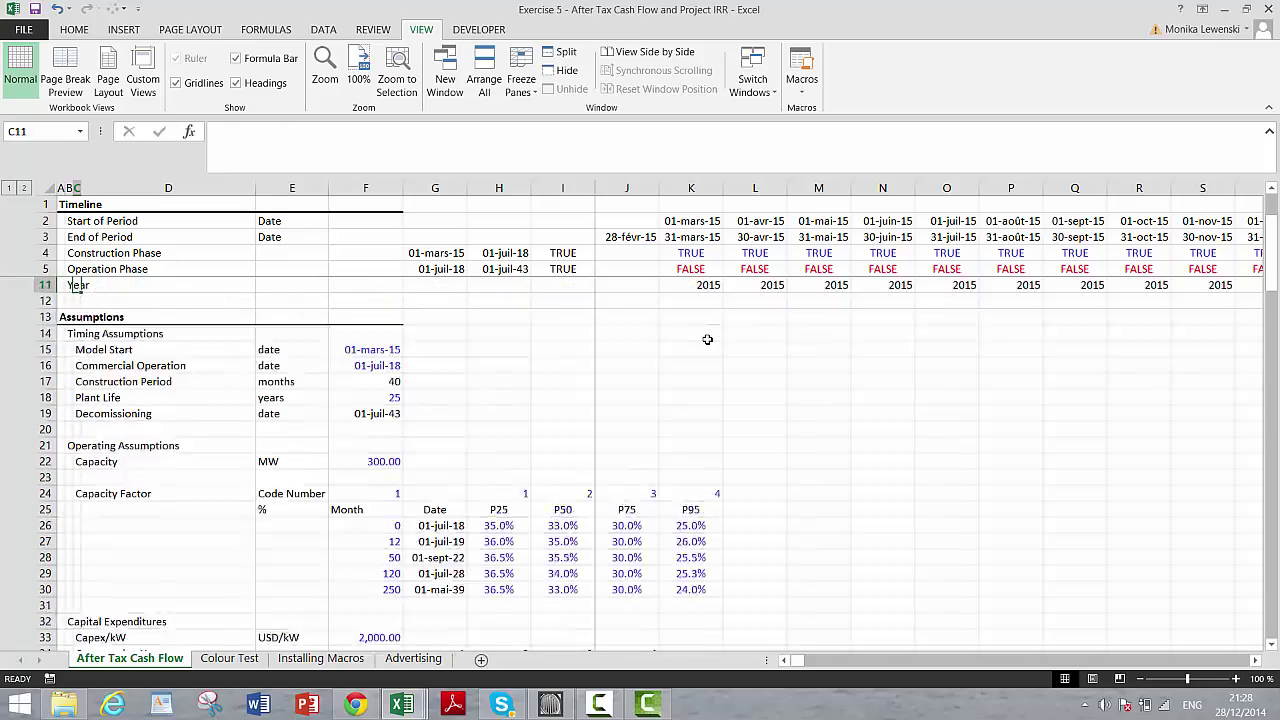
{"action": "key", "text": "Down"}
{"action": "key", "text": "Down"}
{"action": "key", "text": "Down"}
{"action": "key", "text": "Down"}
{"action": "key", "text": "Down"}
{"action": "key", "text": "Down"}
{"action": "key", "text": "Down"}
{"action": "key", "text": "Down"}
{"action": "key", "text": "Down"}
{"action": "key", "text": "Down"}
{"action": "key", "text": "Down"}
{"action": "key", "text": "Down"}
{"action": "key", "text": "Down"}
{"action": "key", "text": "Down"}
{"action": "key", "text": "Down"}
{"action": "key", "text": "Down"}
{"action": "key", "text": "Down"}
{"action": "key", "text": "Down"}
{"action": "key", "text": "Down"}
{"action": "key", "text": "Down"}
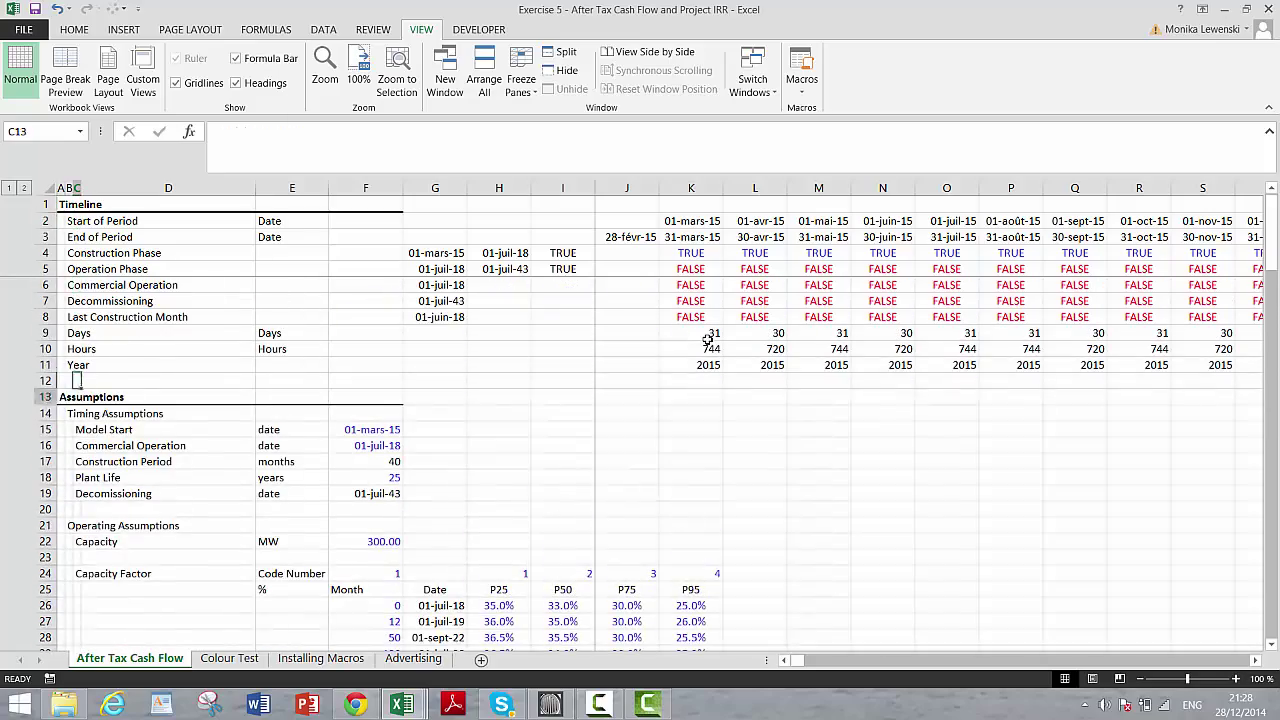
{"action": "key", "text": "Down"}
{"action": "key", "text": "Down"}
{"action": "key", "text": "Down"}
{"action": "key", "text": "Down"}
{"action": "key", "text": "Down"}
{"action": "key", "text": "Down"}
{"action": "key", "text": "Down"}
{"action": "key", "text": "Down"}
{"action": "key", "text": "Down"}
{"action": "key", "text": "Down"}
{"action": "key", "text": "Down"}
{"action": "key", "text": "Down"}
{"action": "key", "text": "Down"}
{"action": "key", "text": "Down"}
{"action": "key", "text": "Down"}
{"action": "key", "text": "Down"}
{"action": "key", "text": "Down"}
{"action": "key", "text": "Down"}
{"action": "key", "text": "Down"}
{"action": "key", "text": "Down"}
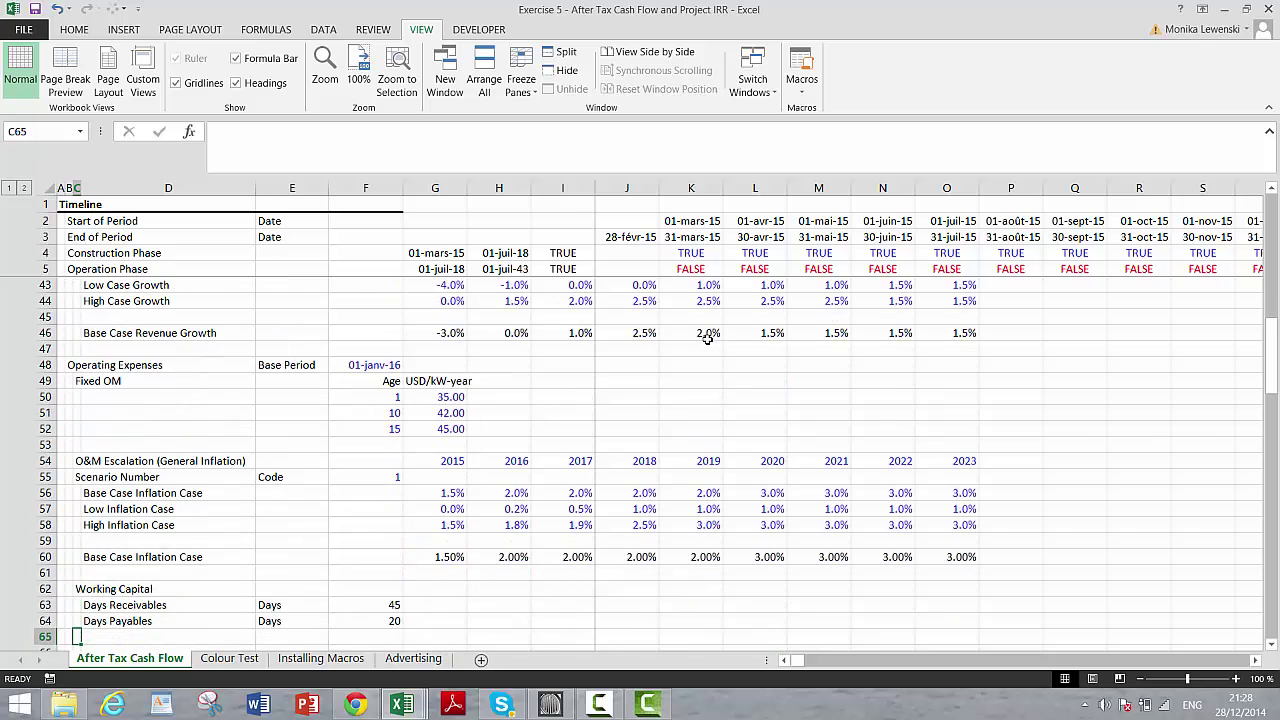
{"action": "key", "text": "Up"}
{"action": "key", "text": "Up"}
{"action": "key", "text": "Up"}
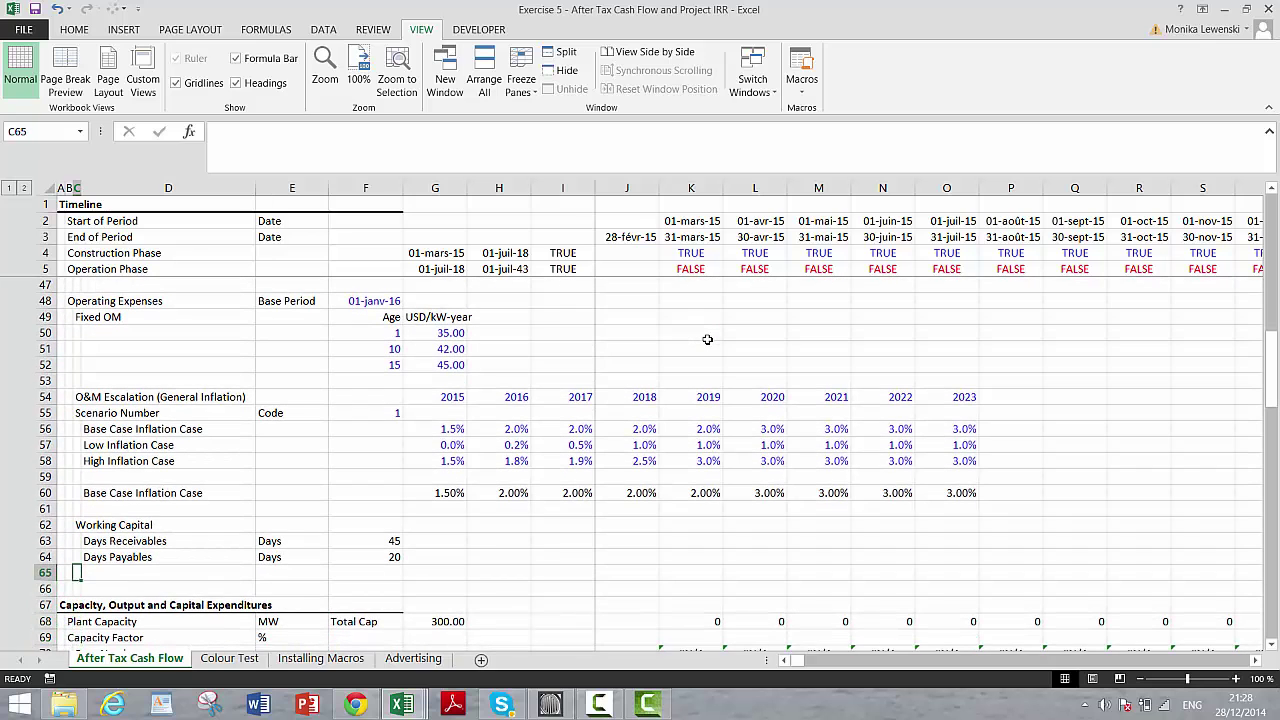
{"action": "key", "text": "Left"}
{"action": "key", "text": "Left"}
{"action": "key", "text": "shift+space"}
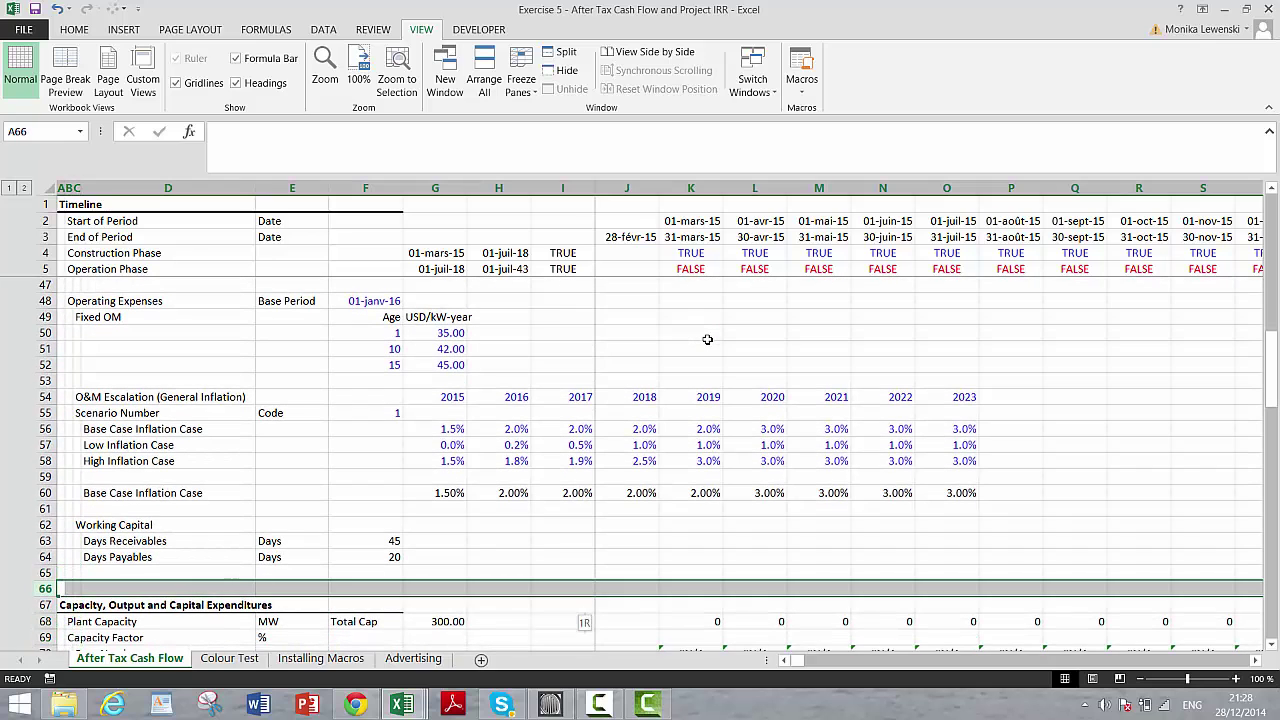
{"action": "key", "text": "shift+Down"}
{"action": "key", "text": "shift+Down"}
{"action": "key", "text": "shift+Down"}
{"action": "key", "text": "shift+Down"}
{"action": "key", "text": "shift+Down"}
{"action": "key", "text": "ctrl+plus"}
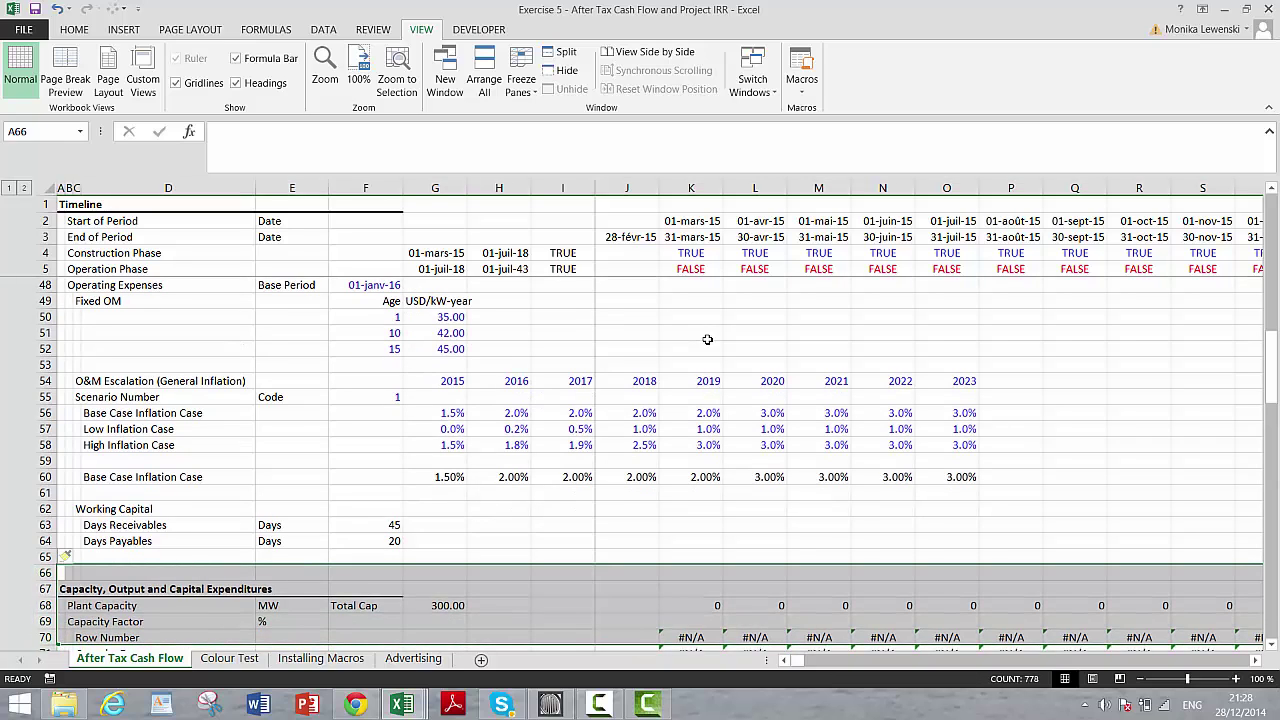
{"action": "key", "text": "Up"}
{"action": "key", "text": "Down"}
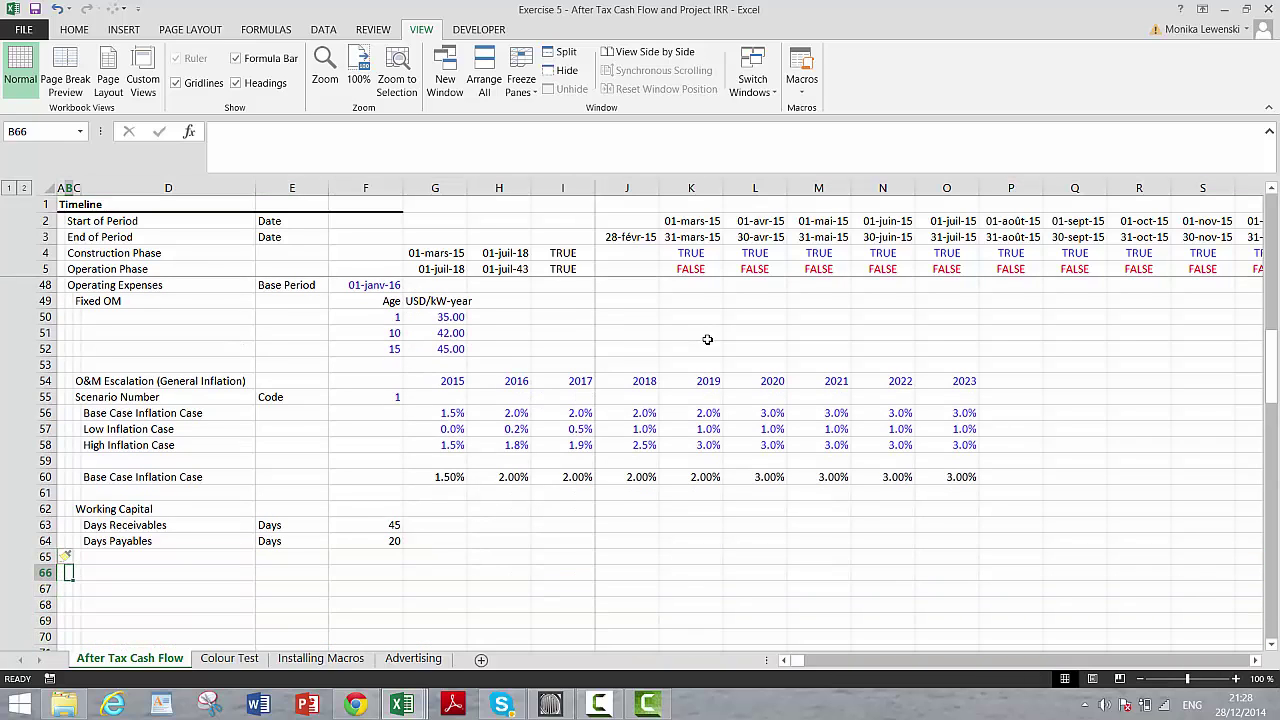
Step: Enter the subheading "Deprecaition and Tax Assumptions" in cell B66, leaving one blank row below Days Payables
{"action": "key", "text": "Right"}
{"action": "type", "text": "Depreca"}
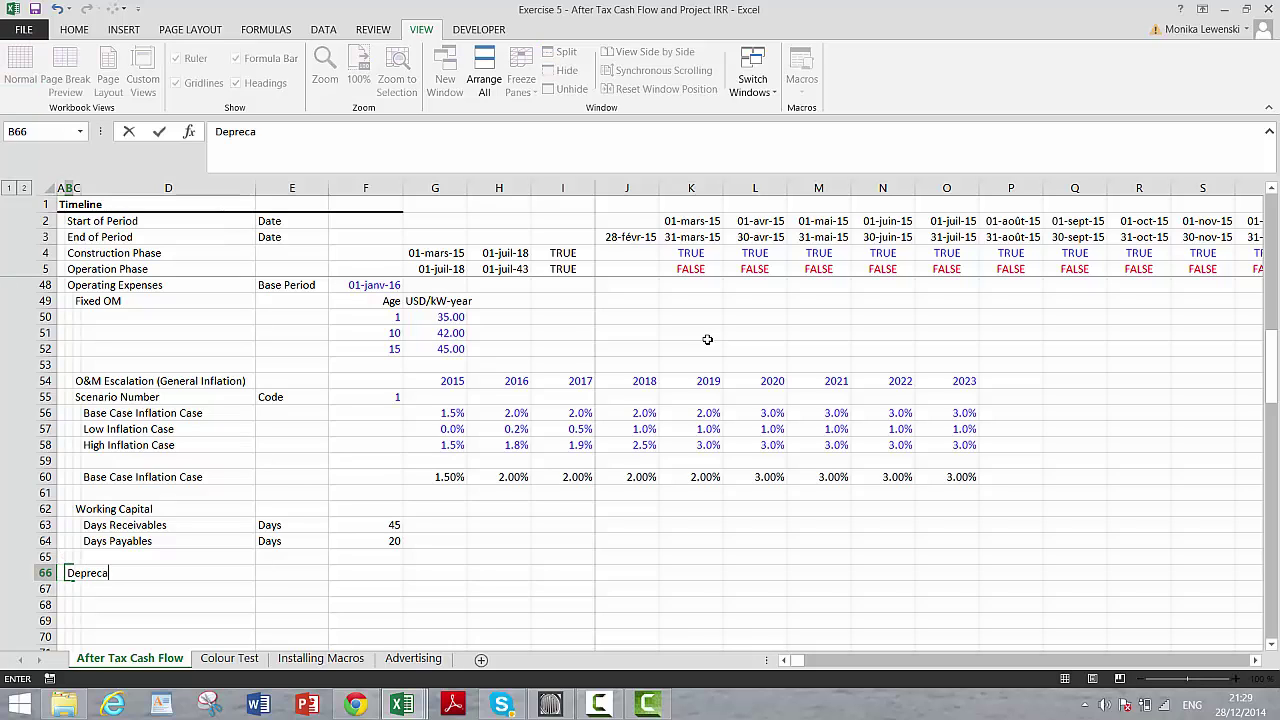
{"action": "type", "text": "ition and Tax Ass"}
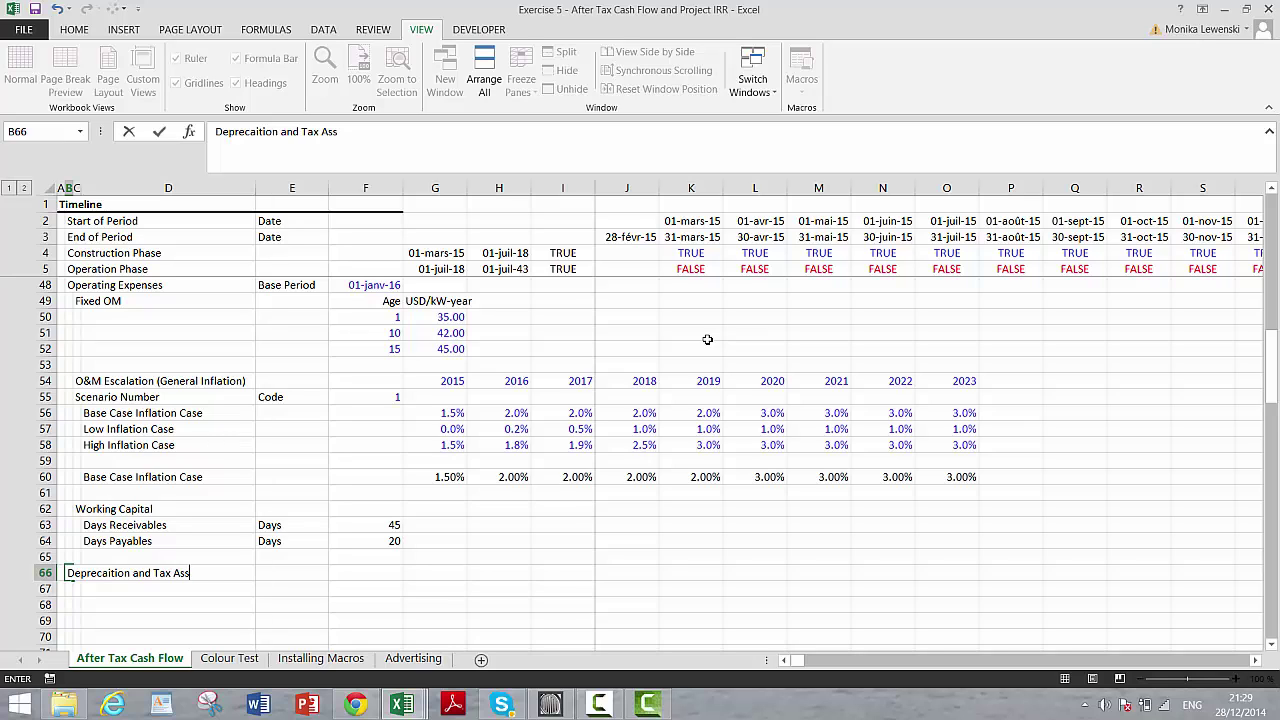
{"action": "type", "text": "umptions"}
{"action": "key", "text": "Return"}
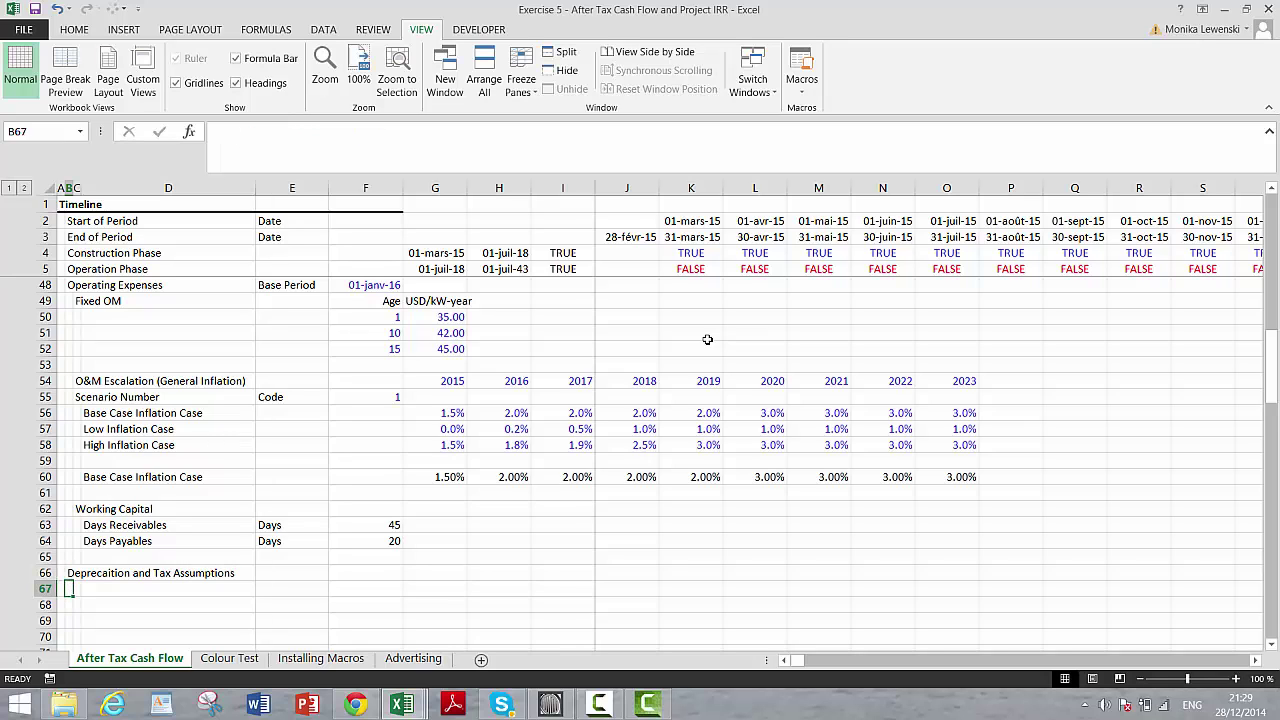
Step: Add the assumption "Income Tax Rate" in cell C67, with unit % in E67 and value 25% in F67
{"action": "key", "text": "Right"}
{"action": "type", "text": "Incom"}
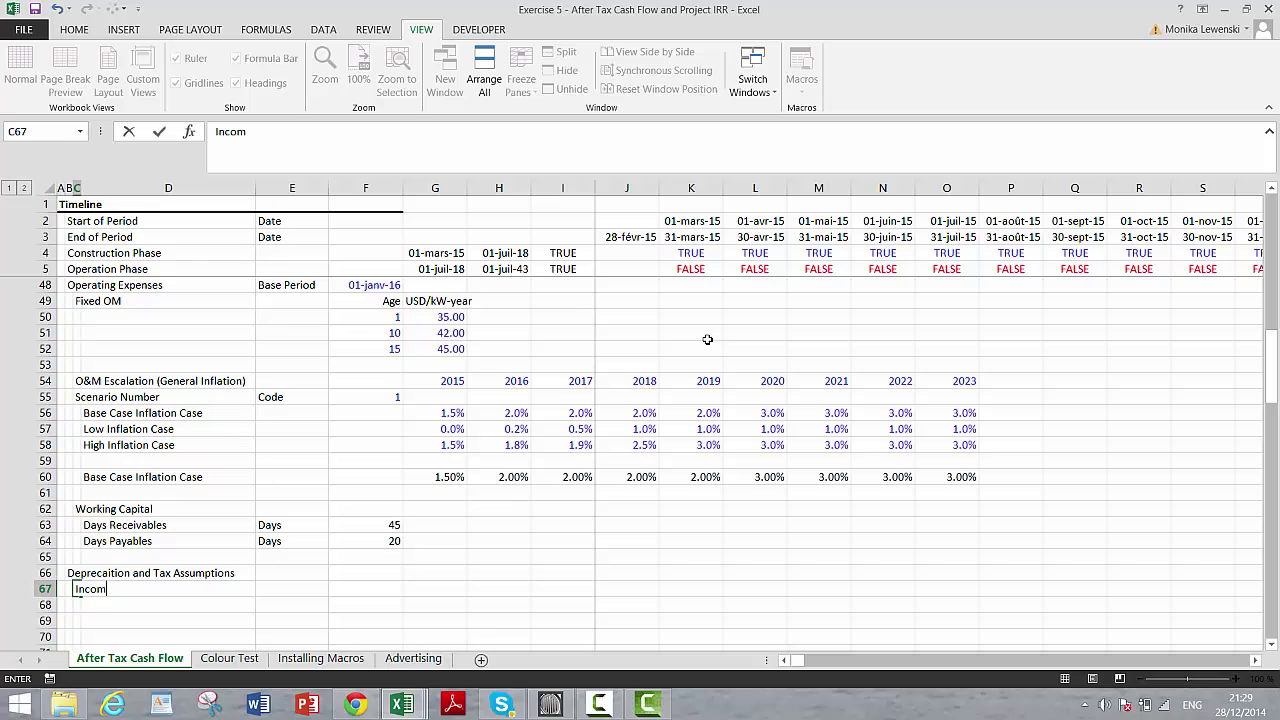
{"action": "type", "text": "e Tax Rate"}
{"action": "key", "text": "Return"}
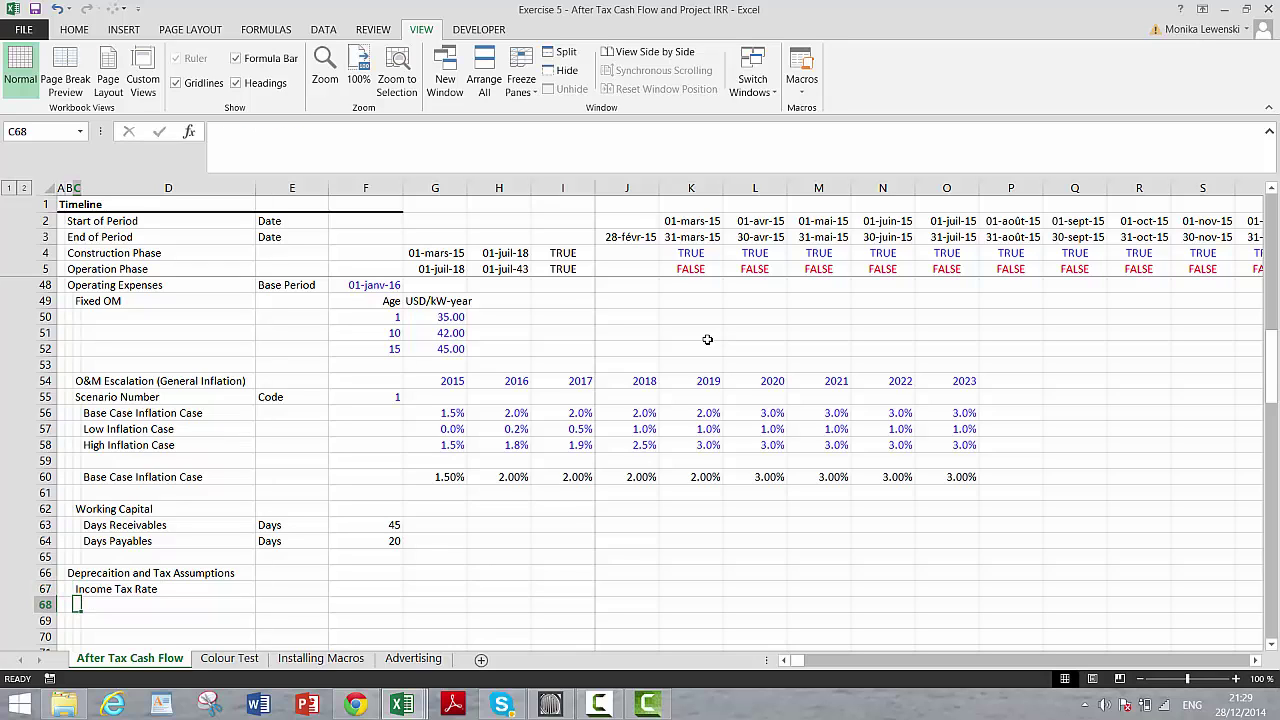
{"action": "key", "text": "Up"}
{"action": "key", "text": "Right"}
{"action": "key", "text": "Right"}
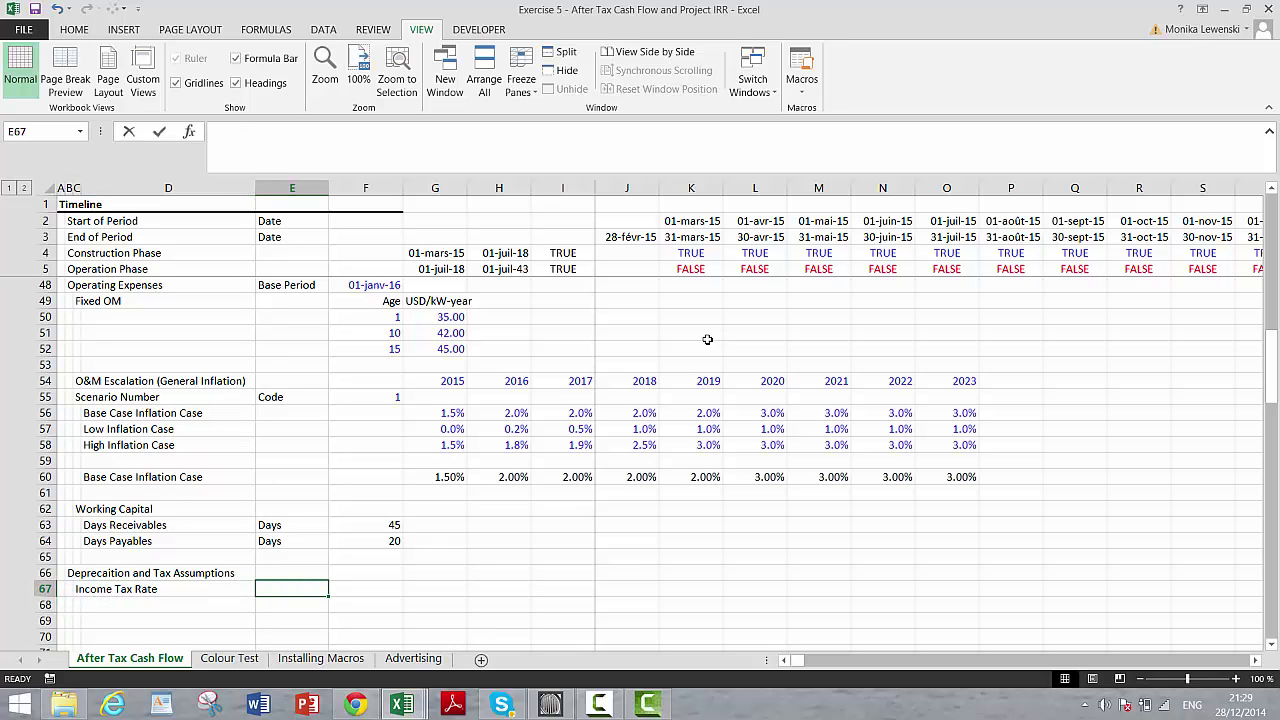
{"action": "type", "text": "%"}
{"action": "key", "text": "Right"}
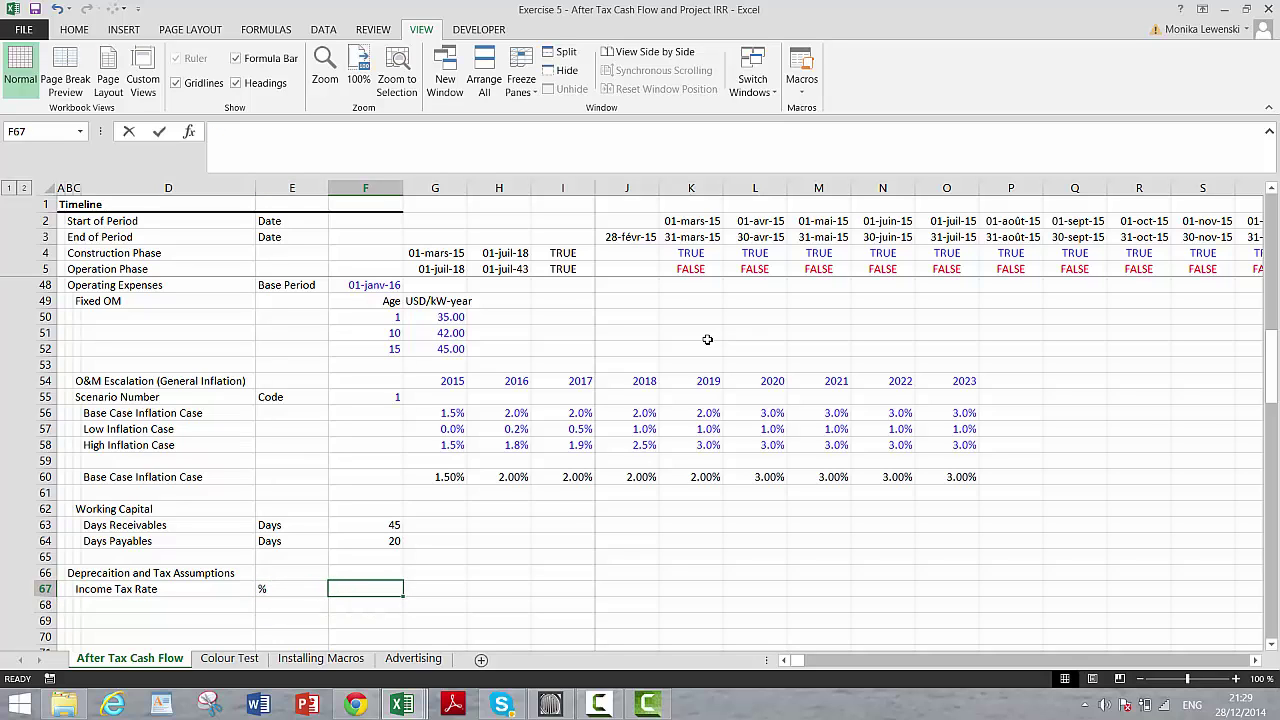
{"action": "type", "text": "25%"}
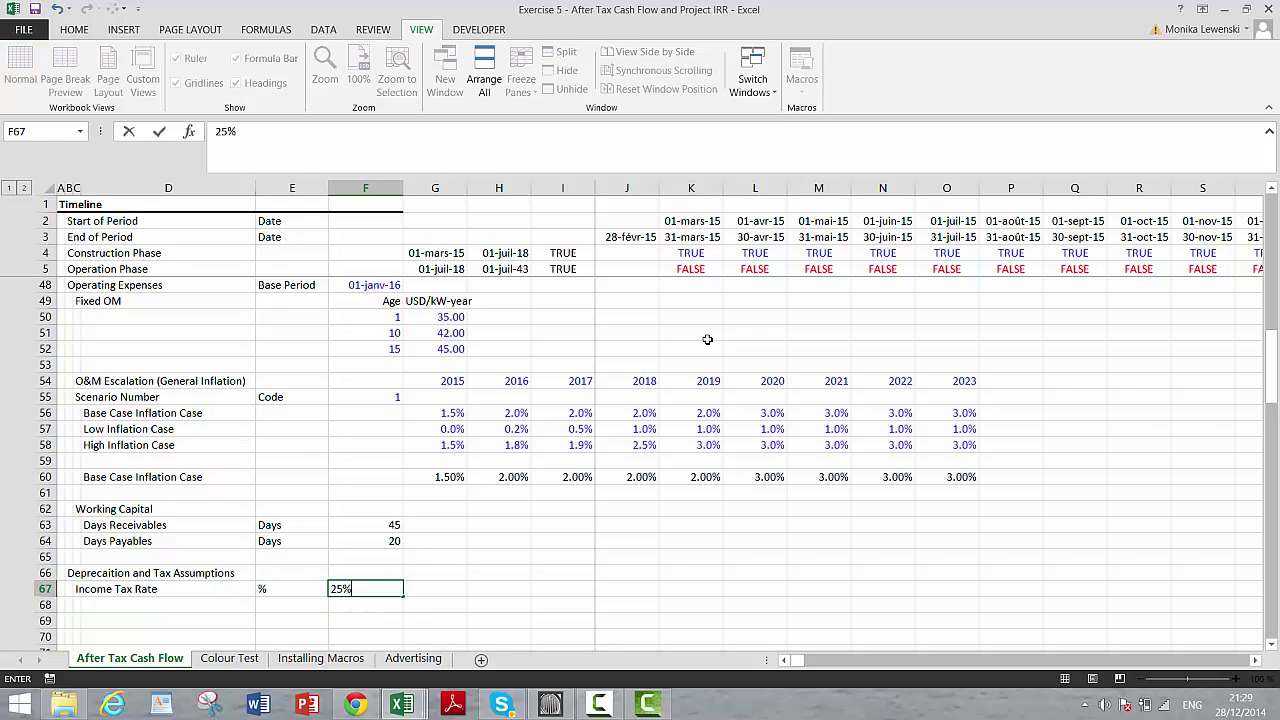
{"action": "key", "text": "Return"}
Step: Enter the label "Tax Life" in cell C69, leaving one blank row below Income Tax Rate
{"action": "key", "text": "Left"}
{"action": "key", "text": "Left"}
{"action": "key", "text": "Left"}
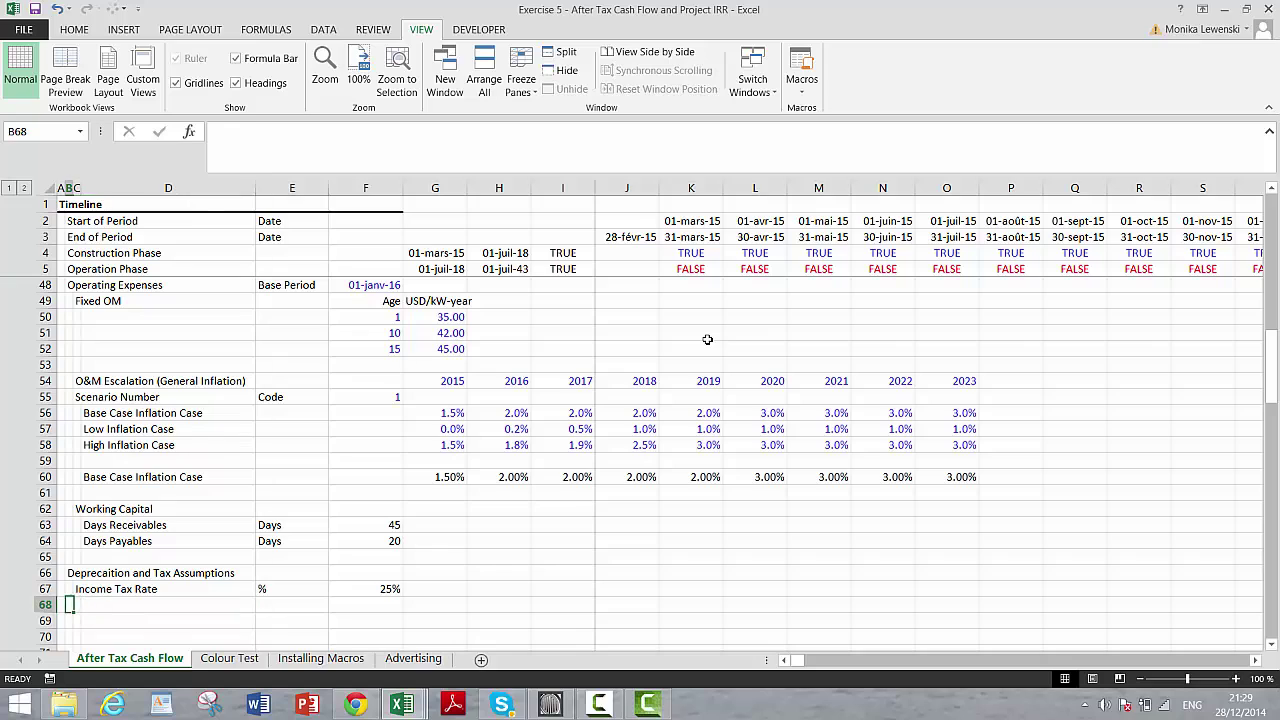
{"action": "key", "text": "Down"}
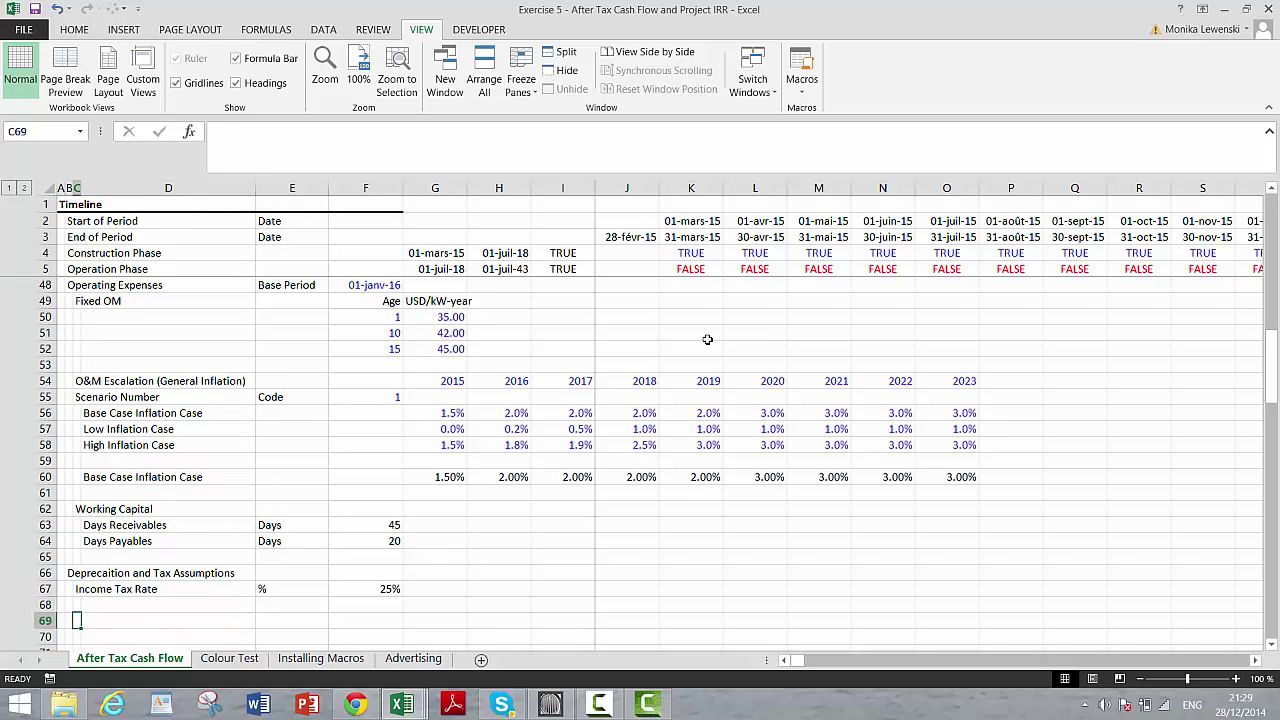
{"action": "type", "text": "Tax"}
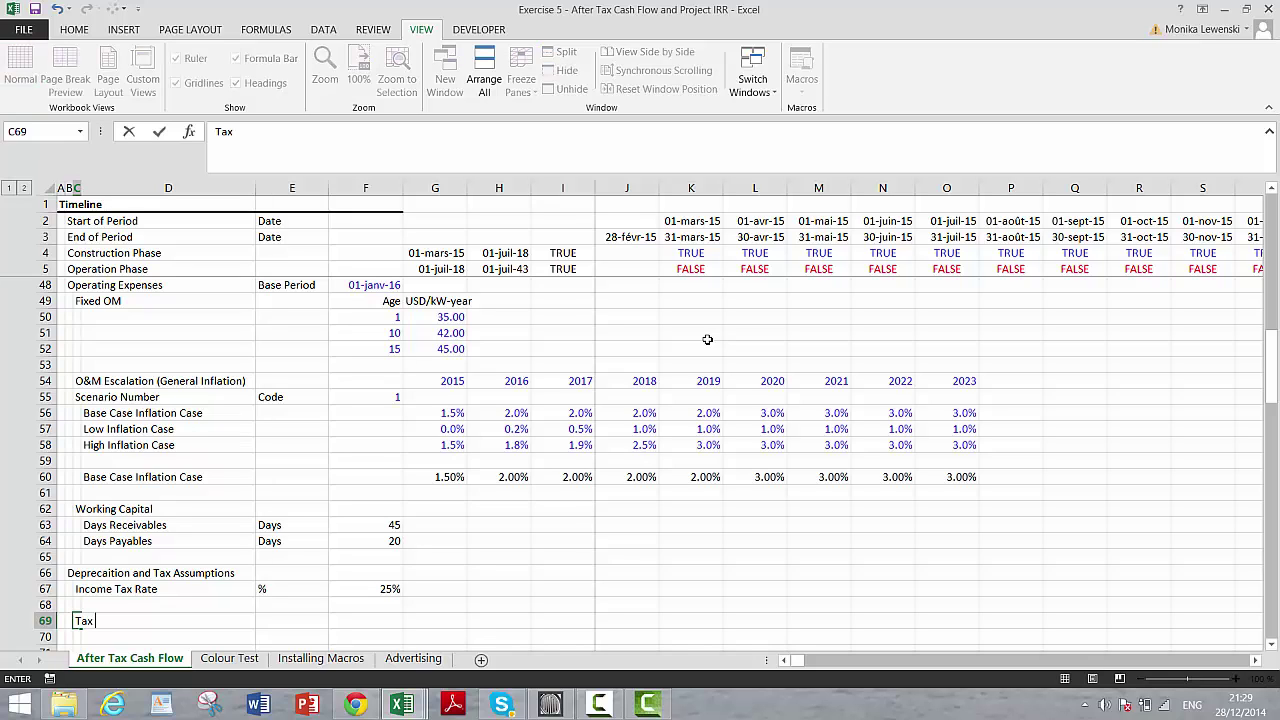
{"action": "type", "text": " Life"}
{"action": "key", "text": "Return"}
Step: Enter the unit "Years" in cell E69 and the value 10 in F69 for Tax Life
{"action": "key", "text": "Up"}
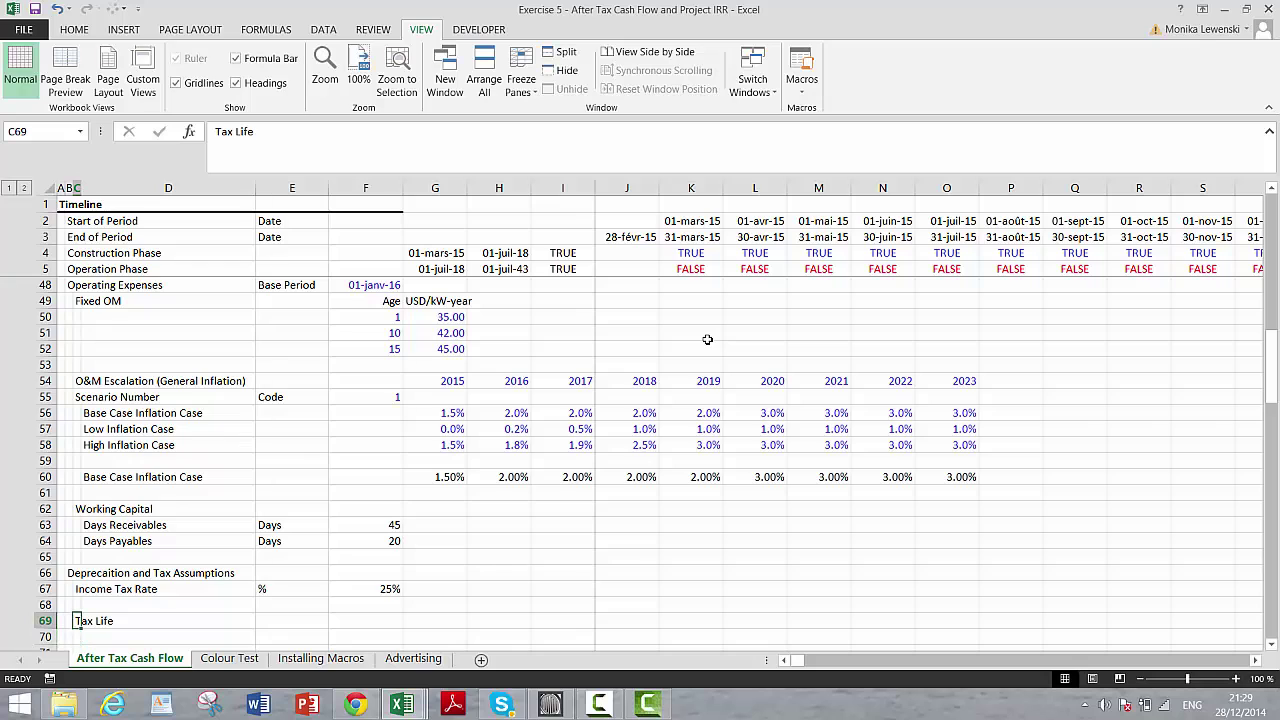
{"action": "key", "text": "Right"}
{"action": "key", "text": "Right"}
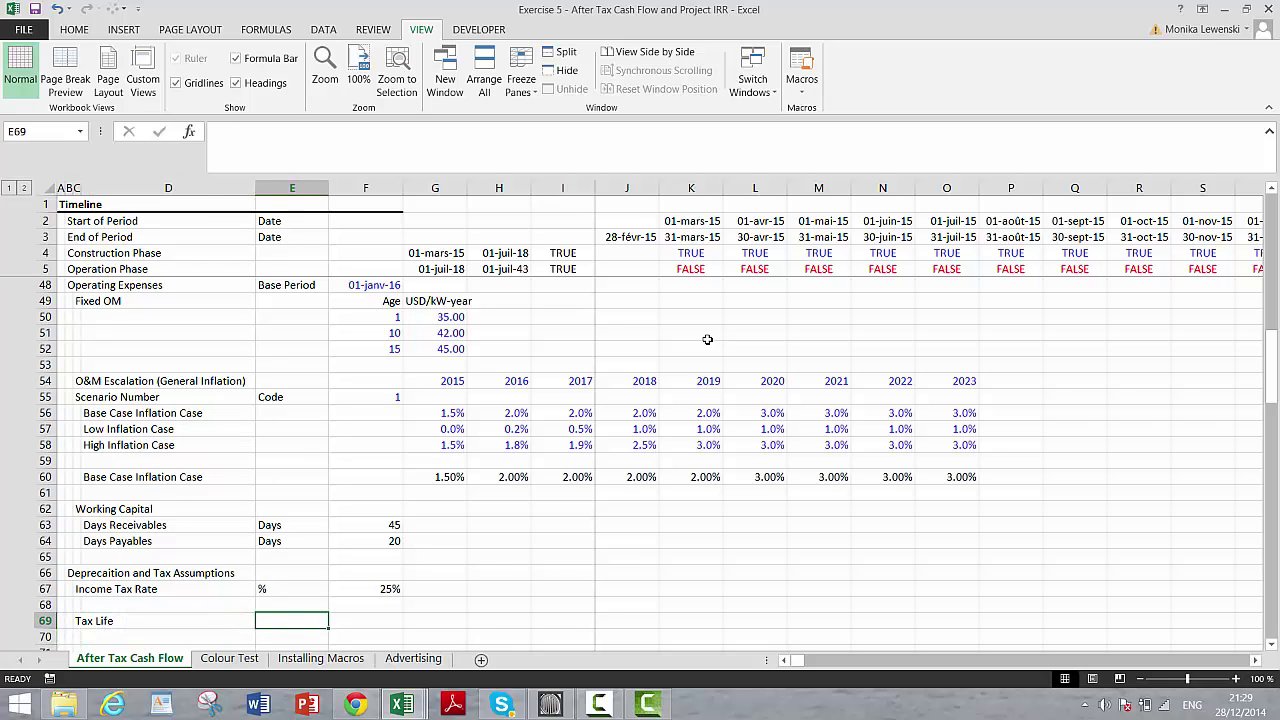
{"action": "type", "text": "Years"}
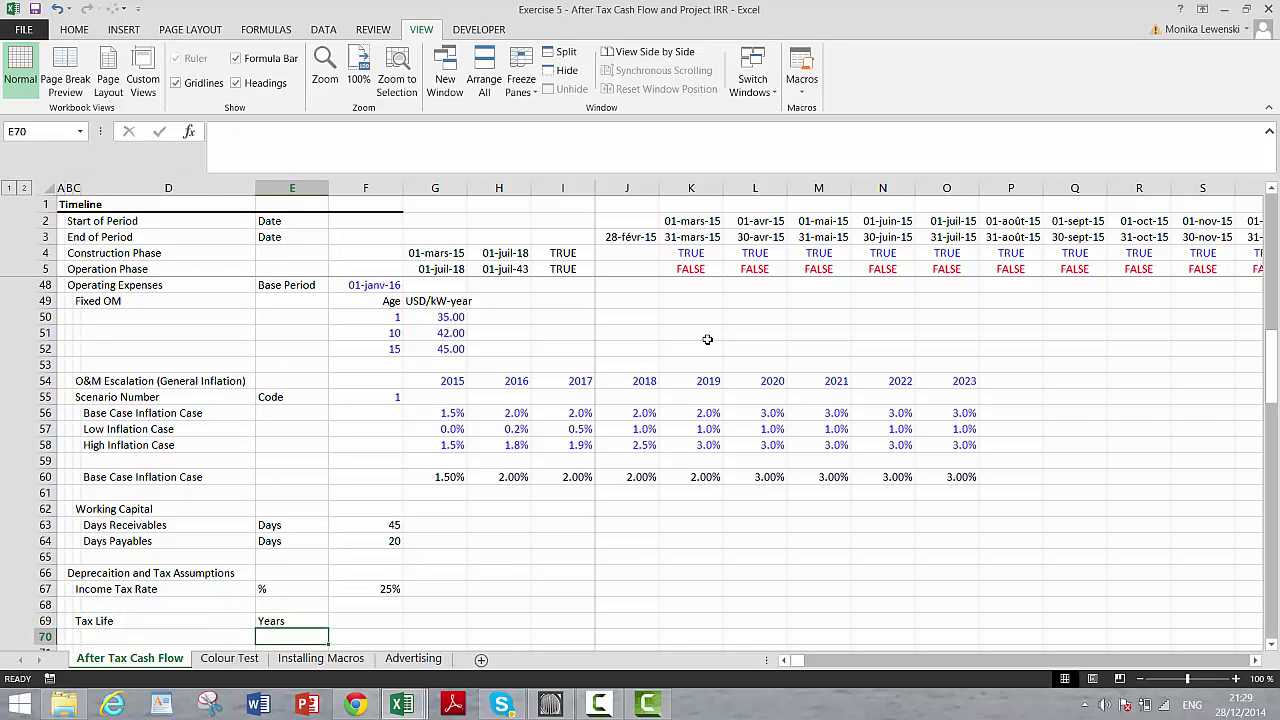
{"action": "key", "text": "Right"}
{"action": "type", "text": "10"}
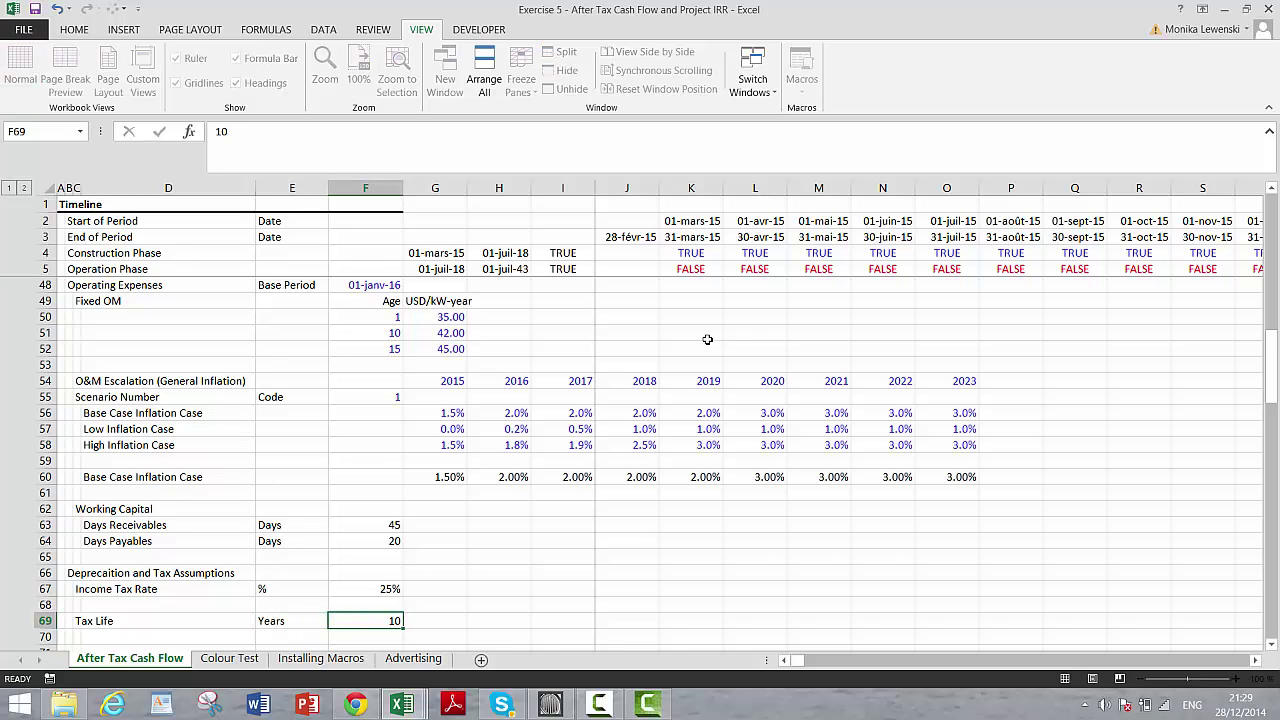
{"action": "key", "text": "Return"}
Step: Insert a blank row at row 71, above the Capacity, Output and Capital Expenditures heading
{"action": "key", "text": "Return"}
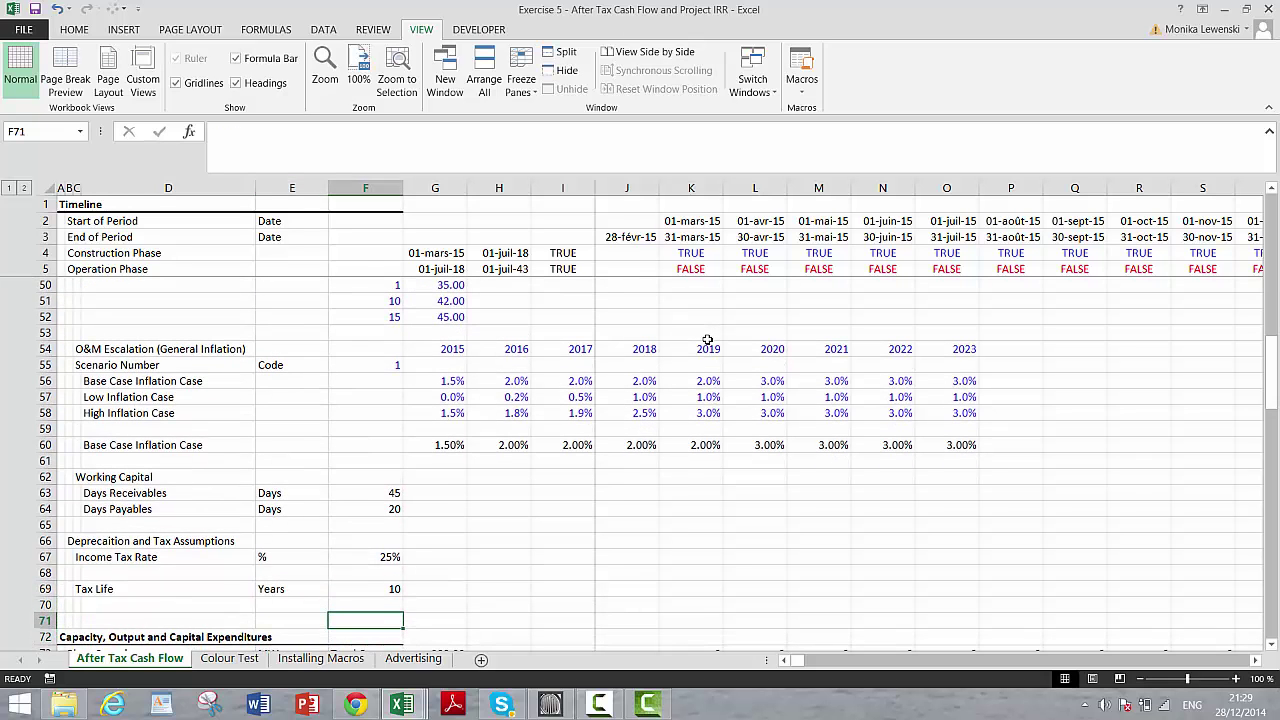
{"action": "key", "text": "shift+space"}
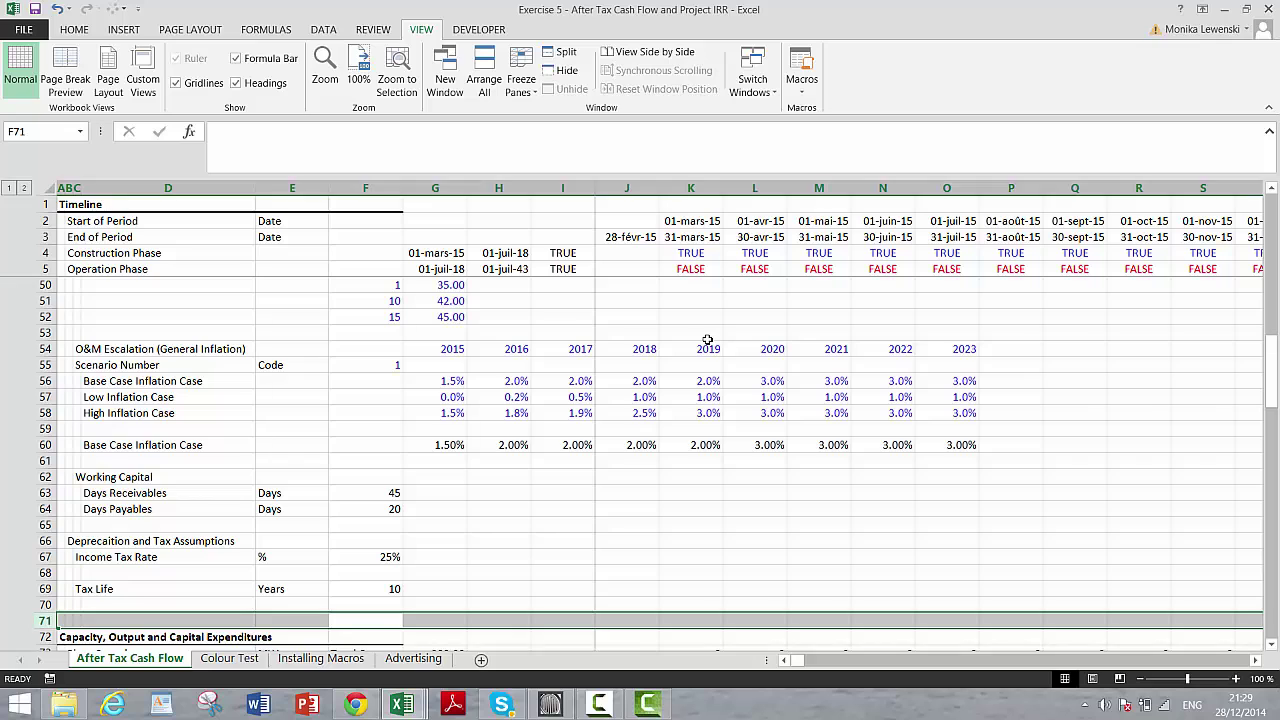
{"action": "key", "text": "ctrl+plus"}
Step: Enter the label "Declining Balance Factor" in cell C70, directly below Tax Life
{"action": "key", "text": "Up"}
{"action": "key", "text": "Left"}
{"action": "key", "text": "Left"}
{"action": "key", "text": "Left"}
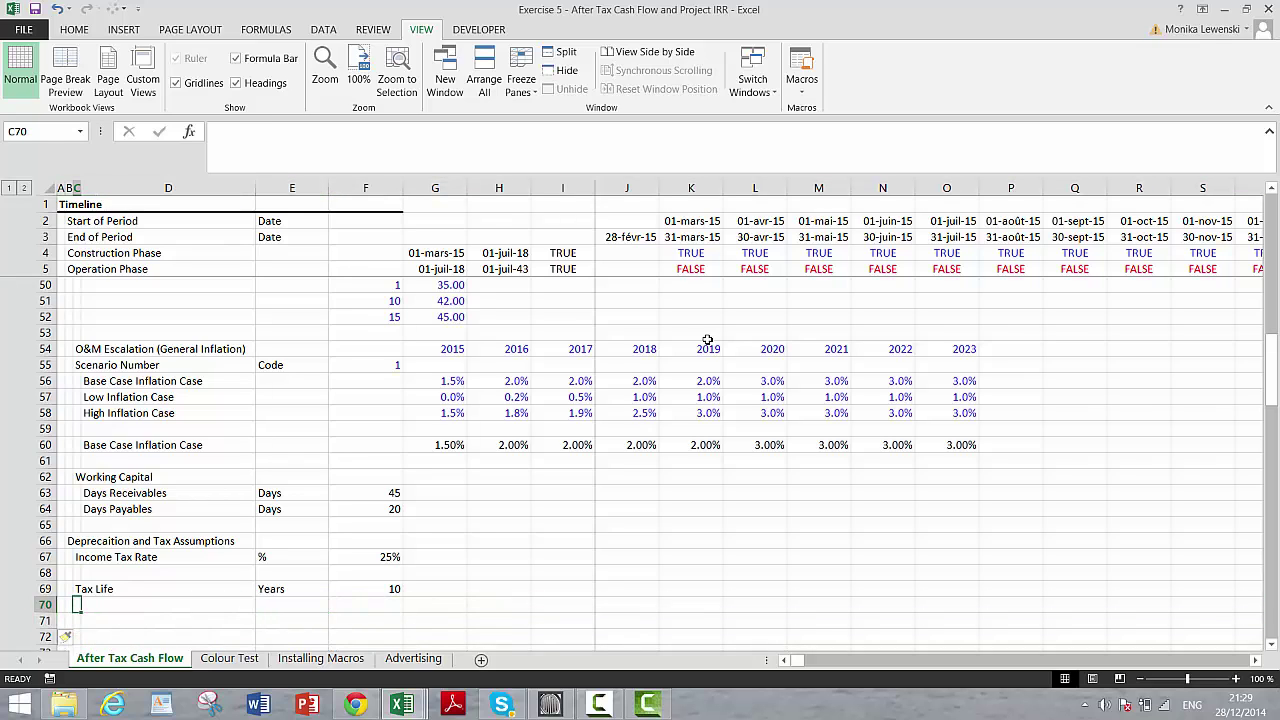
{"action": "type", "text": "Dec"}
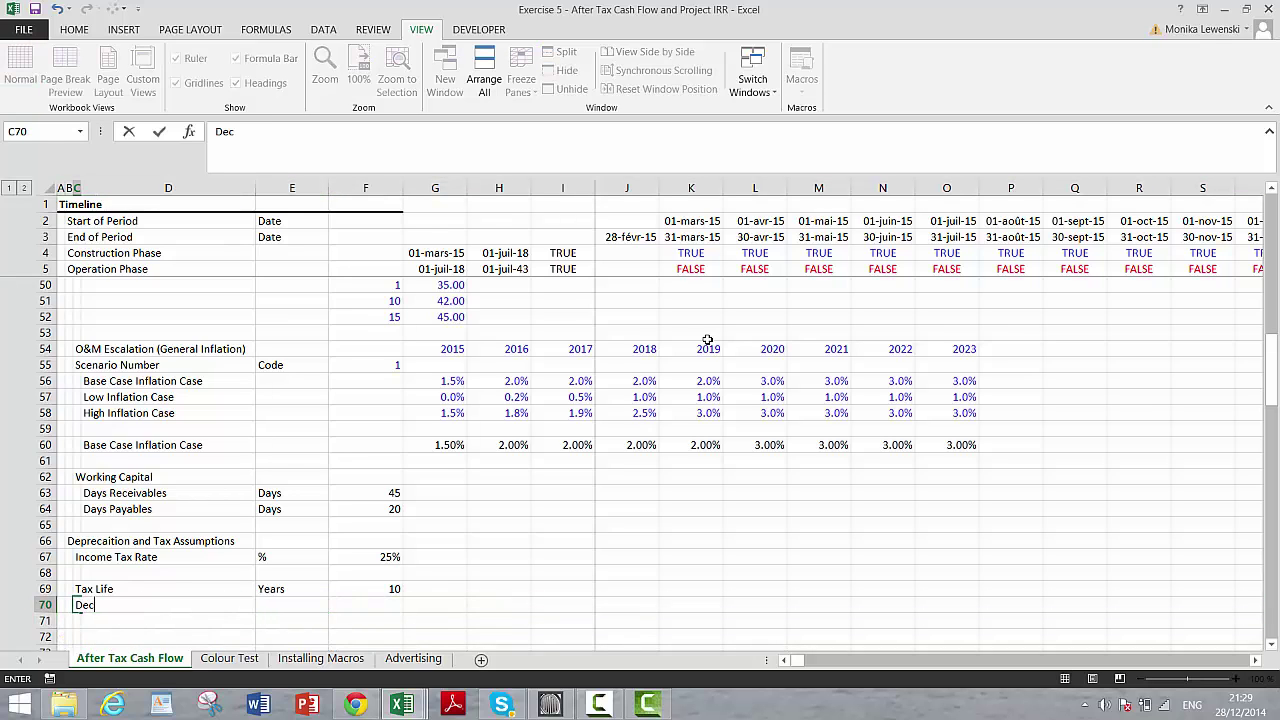
{"action": "type", "text": "ling B"}
{"action": "key", "text": "BackSpace"}
{"action": "key", "text": "BackSpace"}
{"action": "key", "text": "BackSpace"}
{"action": "type", "text": "ining Balnc"}
{"action": "key", "text": "BackSpace"}
{"action": "key", "text": "BackSpace"}
{"action": "type", "text": "anc"}
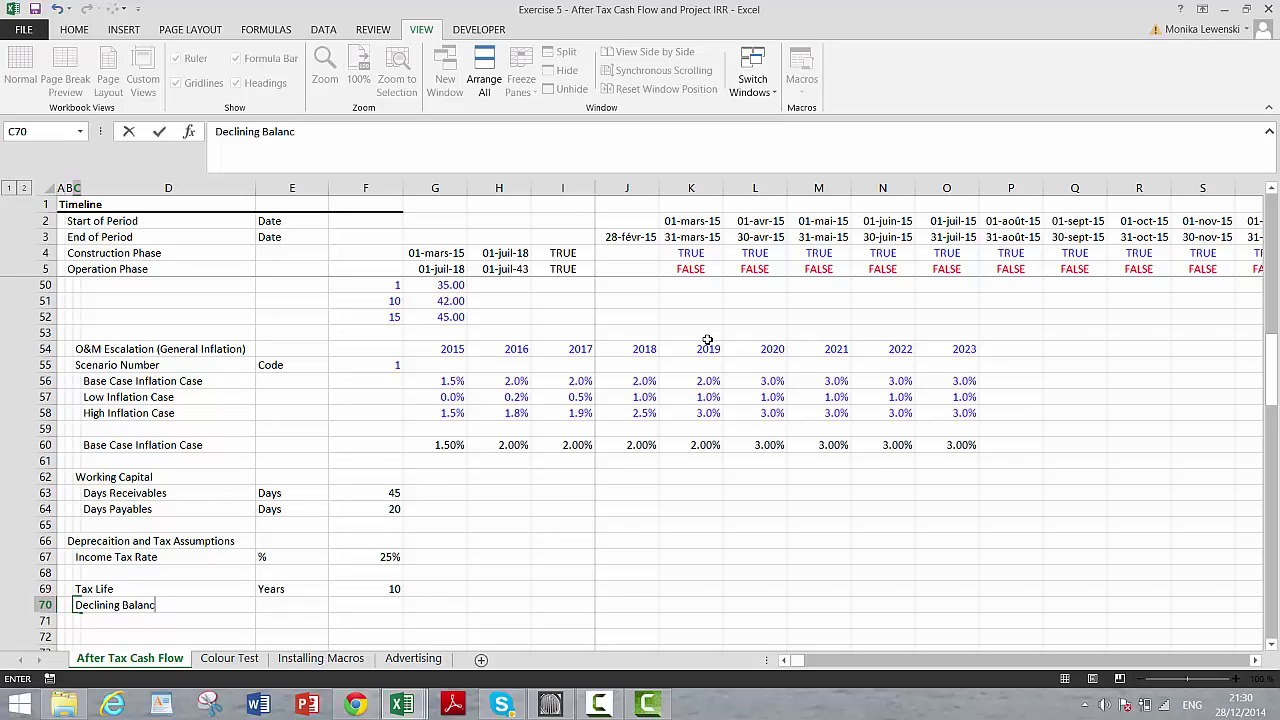
{"action": "type", "text": "e Factor"}
{"action": "key", "text": "Return"}
Step: Enter the unit "Times" in cell E70 and the value 1.5 in F70 for the Declining Balance Factor
{"action": "key", "text": "Up"}
{"action": "key", "text": "Right"}
{"action": "key", "text": "Right"}
{"action": "type", "text": "T"}
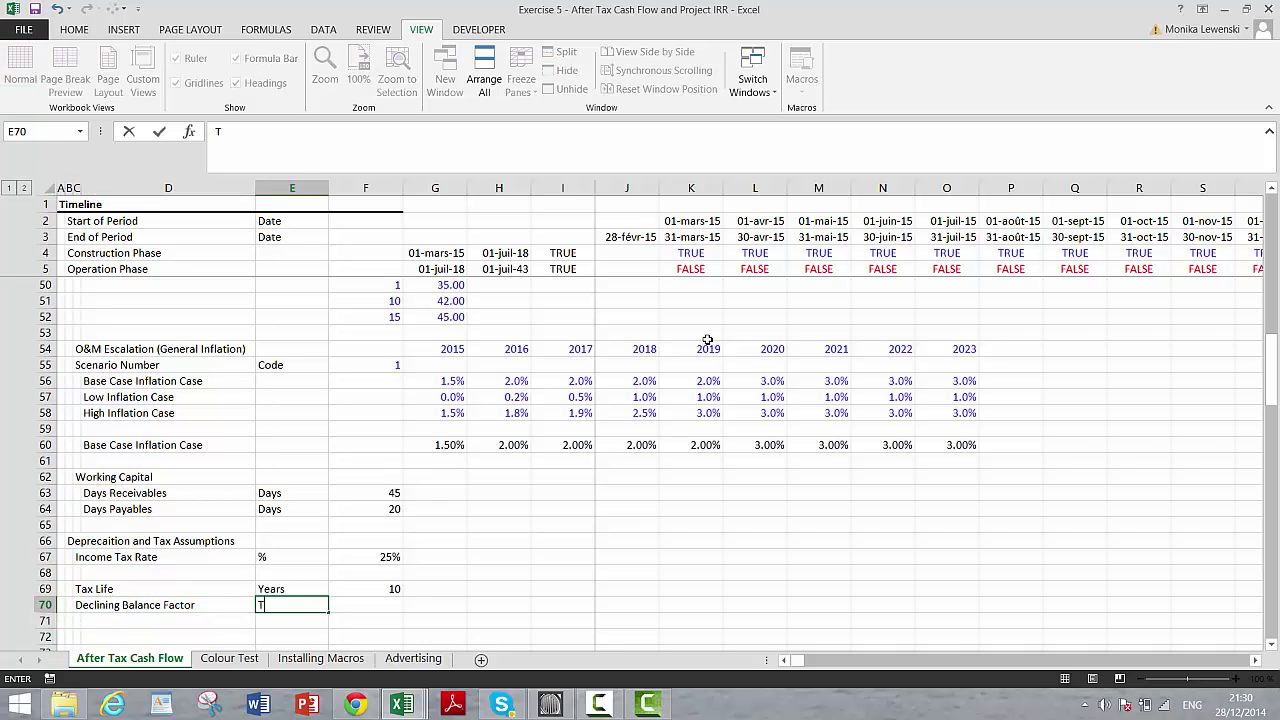
{"action": "type", "text": "imes"}
{"action": "key", "text": "Return"}
{"action": "key", "text": "Up"}
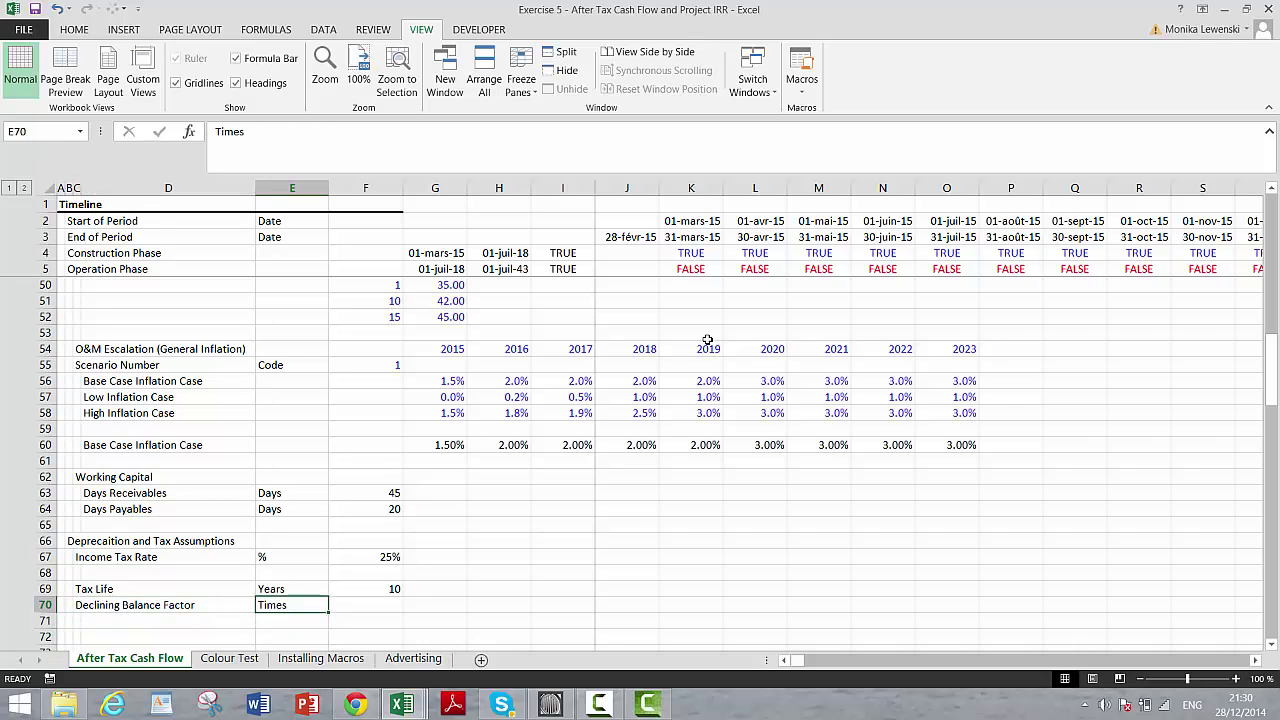
{"action": "key", "text": "Right"}
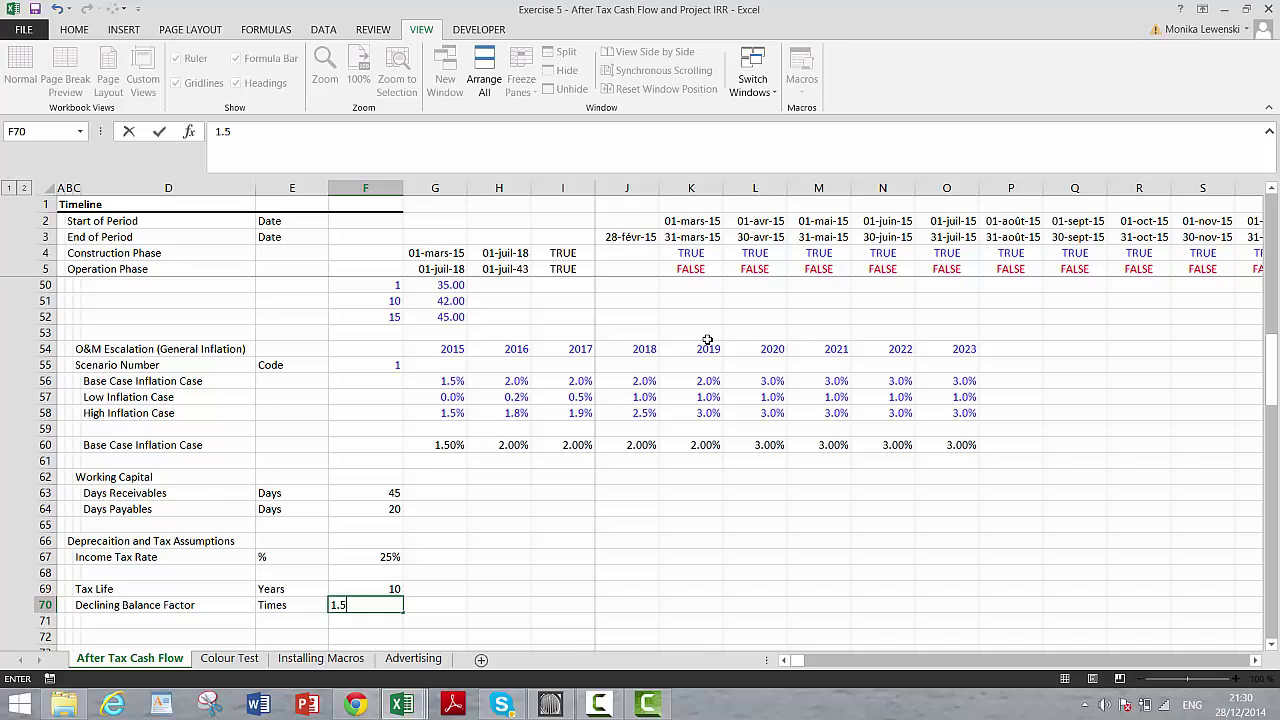
{"action": "key", "text": "Return"}
{"action": "key", "text": "Down"}
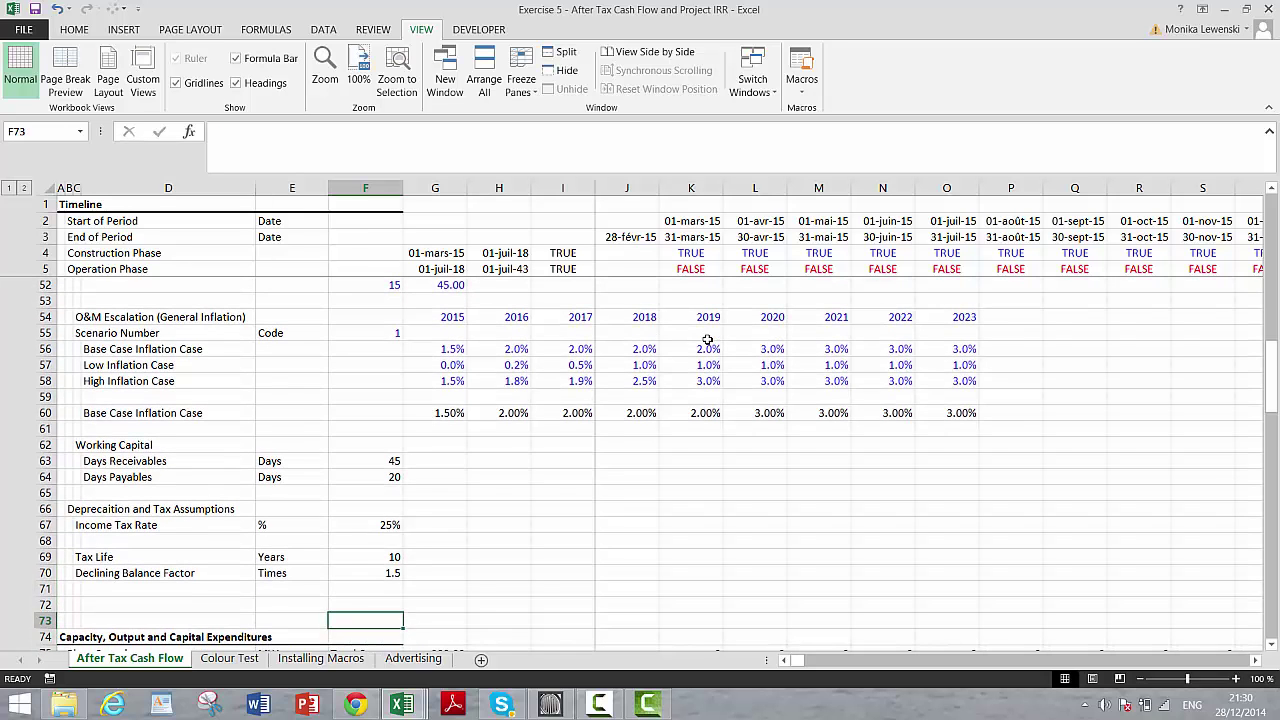
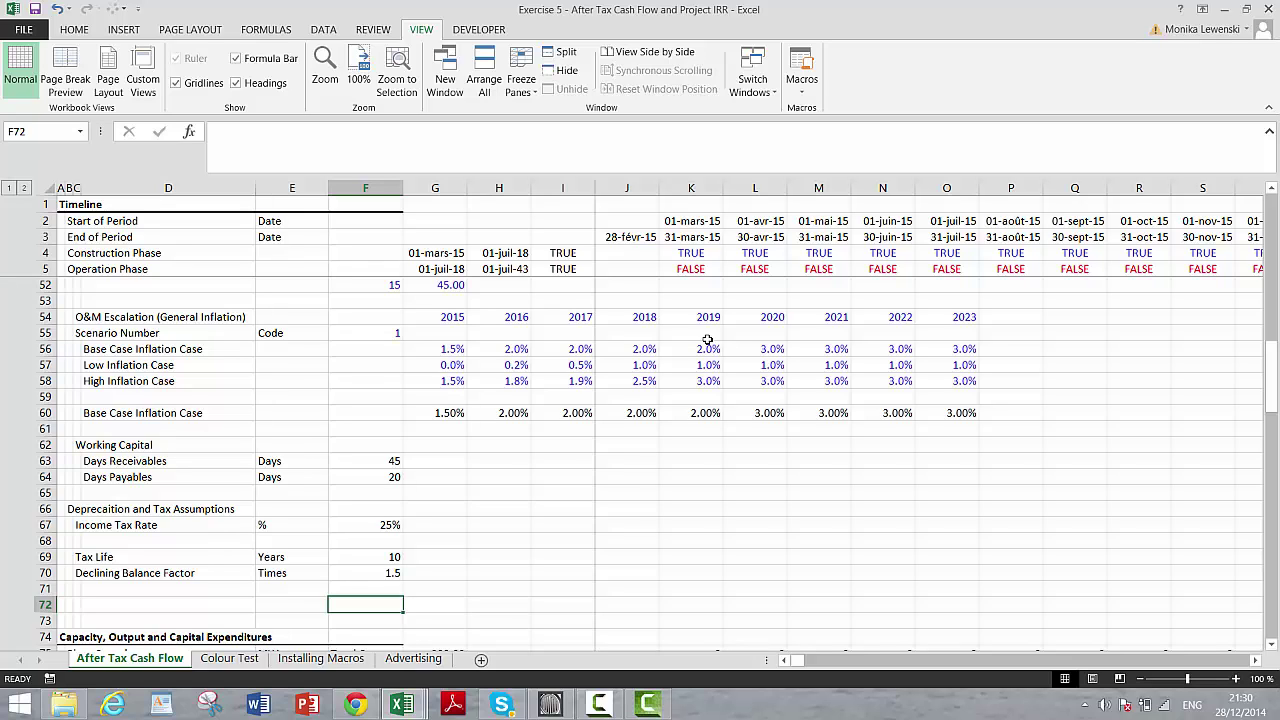
Step: Insert another blank row at row 72, above the Capacity, Output and Capital Expenditures heading
{"action": "key", "text": "Left"}
{"action": "key", "text": "Left"}
{"action": "key", "text": "Left"}
{"action": "key", "text": "Left"}
{"action": "key", "text": "Left"}
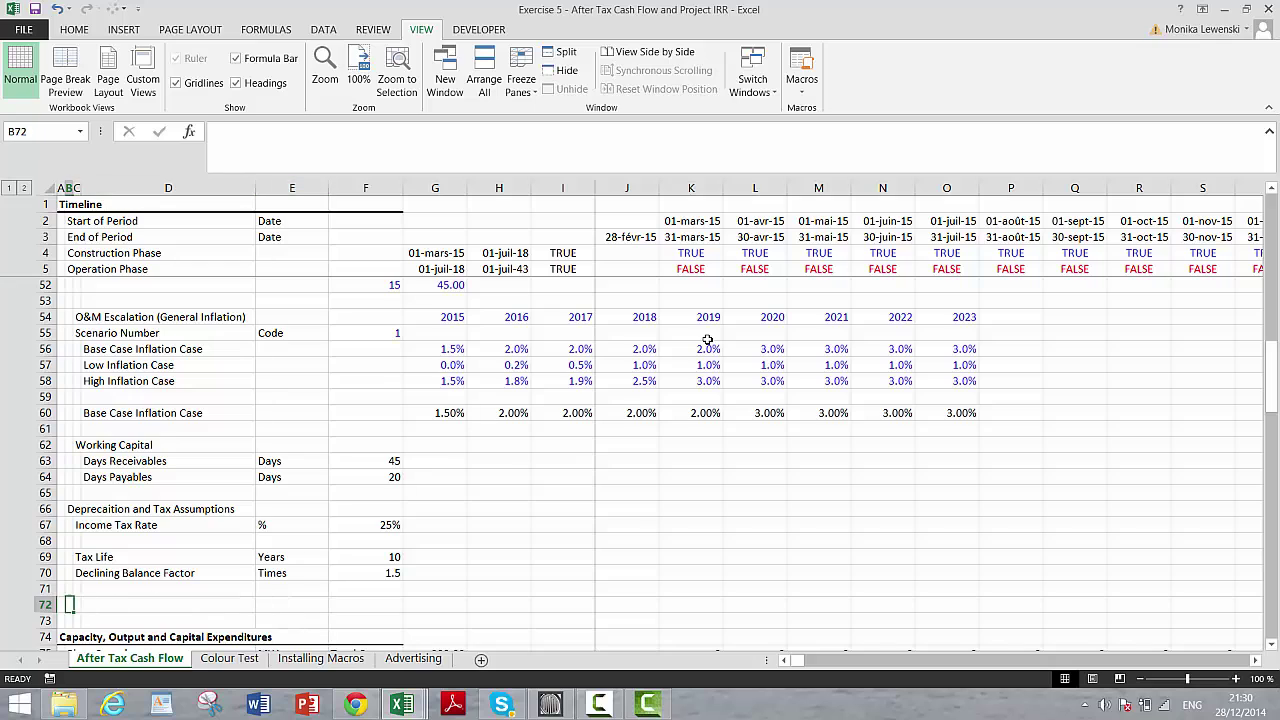
{"action": "key", "text": "shift+space"}
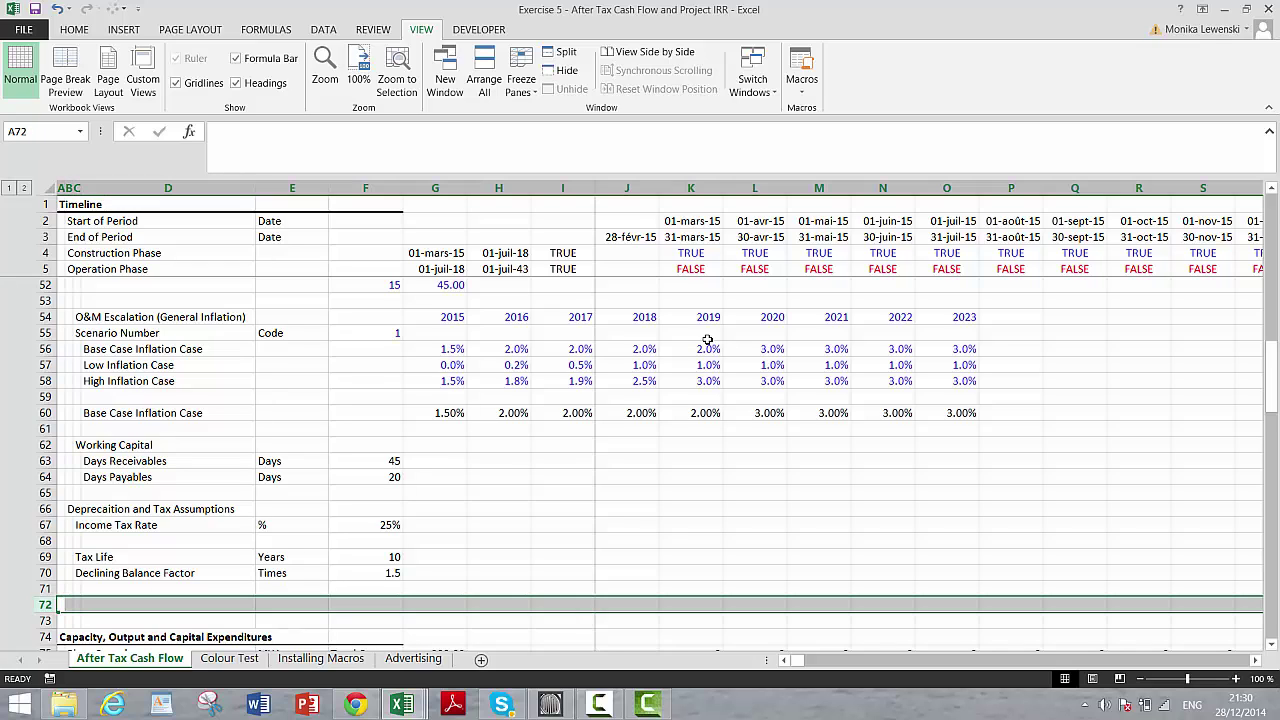
{"action": "key", "text": "ctrl+shift+equal"}
Step: Enter the label "Year" in cell C72, leaving one blank row below Declining Balance Factor
{"action": "key", "text": "Right"}
{"action": "key", "text": "Right"}
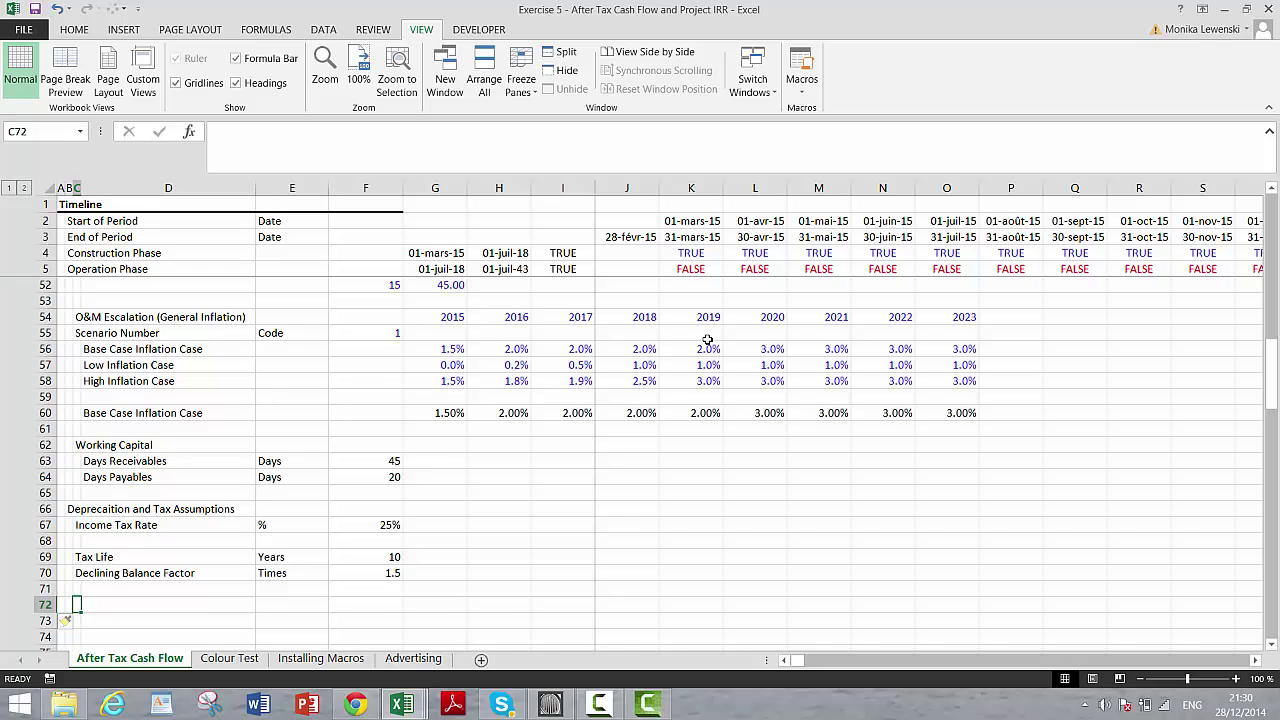
{"action": "type", "text": "Year"}
{"action": "key", "text": "Return"}
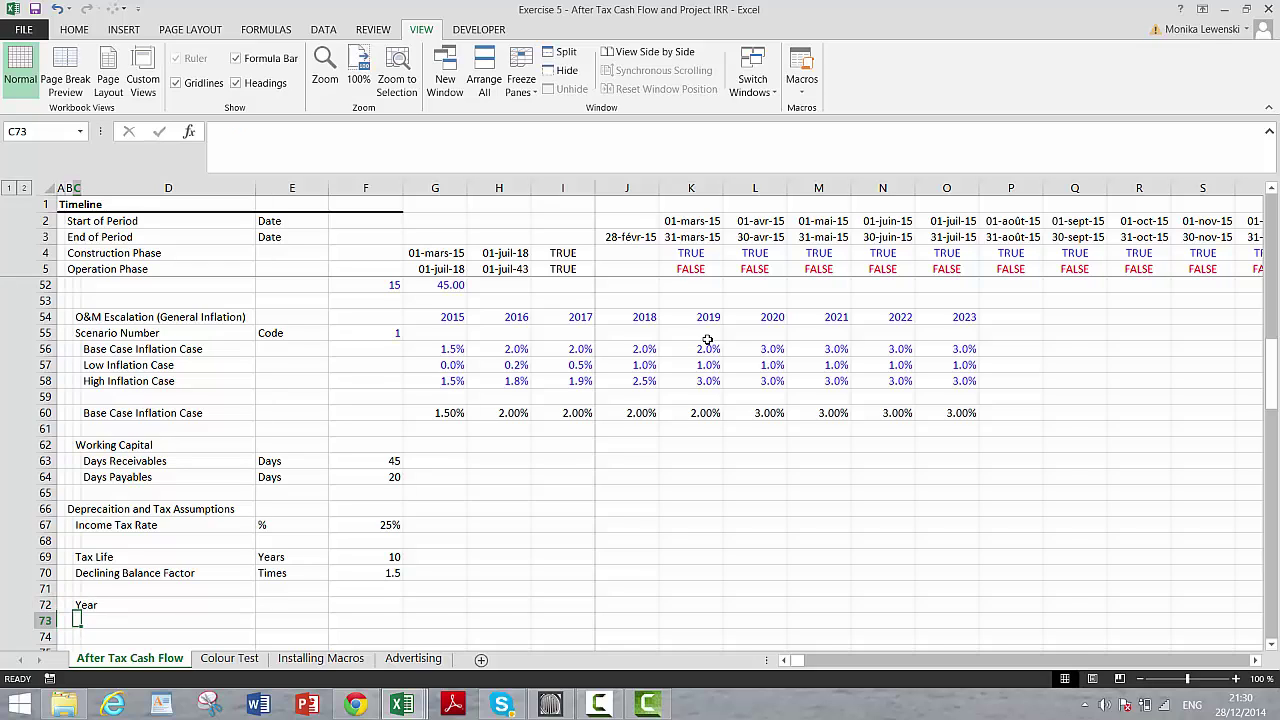
Step: Enter 0 in cell G72 as the starting value of the Year row
{"action": "key", "text": "Up"}
{"action": "key", "text": "Right"}
{"action": "key", "text": "Right"}
{"action": "key", "text": "Right"}
{"action": "key", "text": "Right"}
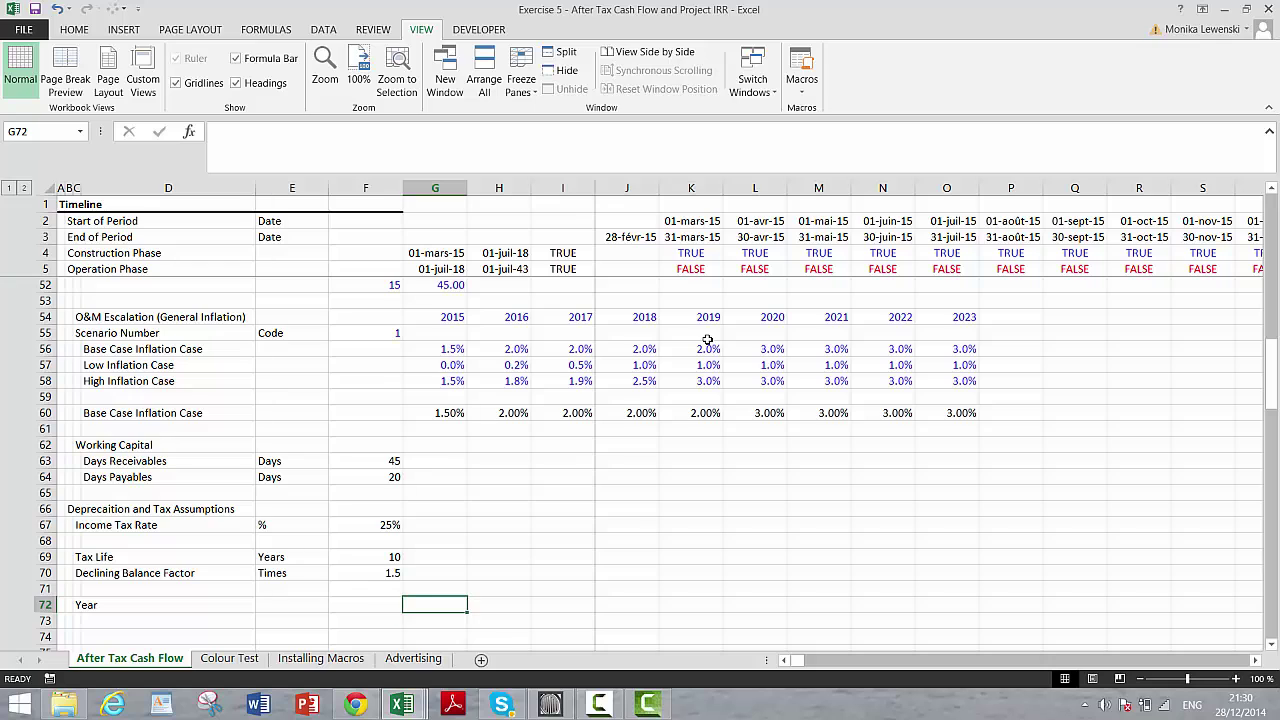
{"action": "type", "text": "0%"}
{"action": "key", "text": "Return"}
Step: Fill the Year row from G72 to V72 with a linear series running from 0 to 15
{"action": "key", "text": "Up"}
{"action": "key", "text": "shift+Right"}
{"action": "key", "text": "shift+Right"}
{"action": "key", "text": "shift+Right"}
{"action": "key", "text": "shift+Right"}
{"action": "key", "text": "shift+Right"}
{"action": "key", "text": "shift+Right"}
{"action": "key", "text": "shift+Right"}
{"action": "key", "text": "shift+Right"}
{"action": "key", "text": "shift+Right"}
{"action": "key", "text": "shift+Right"}
{"action": "key", "text": "shift+Right"}
{"action": "key", "text": "shift+Right"}
{"action": "key", "text": "shift+Right"}
{"action": "key", "text": "shift+Right"}
{"action": "key", "text": "shift+Right"}
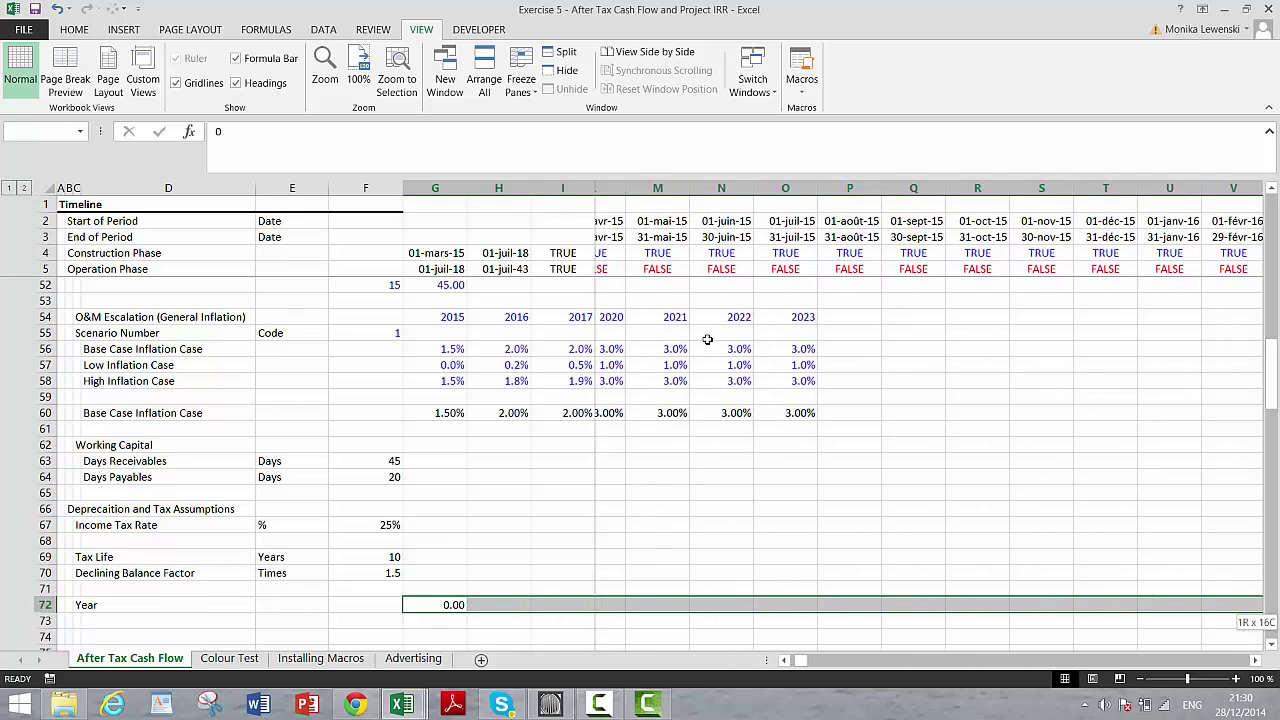
{"action": "key", "text": "alt+e"}
{"action": "key", "text": "i"}
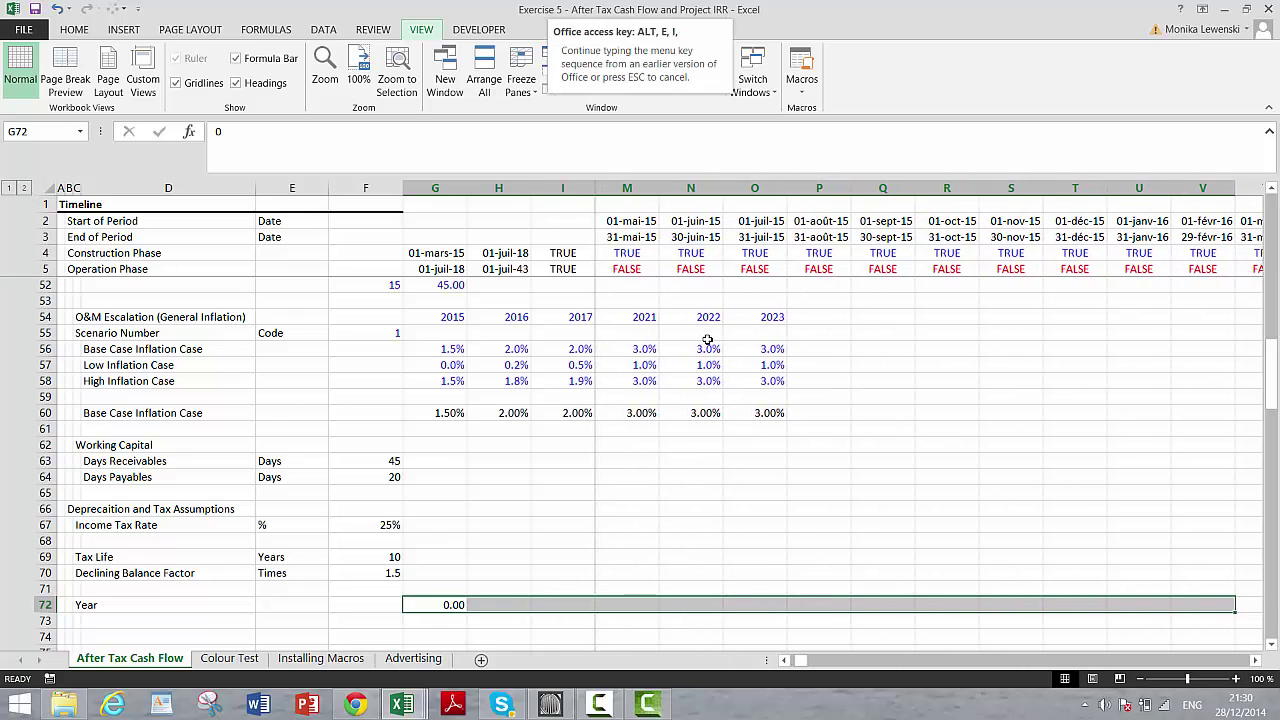
{"action": "key", "text": "s"}
{"action": "key", "text": "Return"}
Step: Look along the Year row to check the filled series through to its last value in V72
{"action": "key", "text": "Right"}
{"action": "key", "text": "Right"}
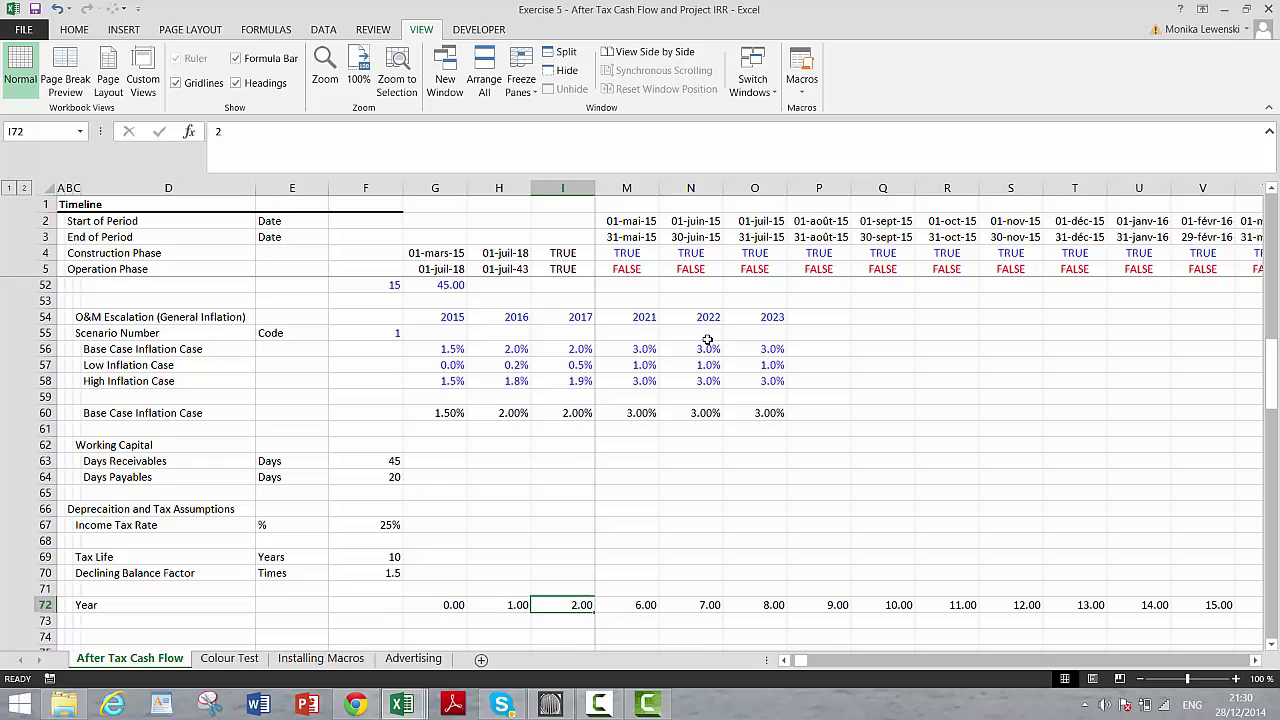
{"action": "key", "text": "Right"}
{"action": "key", "text": "Right"}
{"action": "key", "text": "Right"}
{"action": "key", "text": "Right"}
{"action": "key", "text": "Right"}
{"action": "key", "text": "Right"}
{"action": "key", "text": "Right"}
{"action": "key", "text": "Right"}
{"action": "key", "text": "Left"}
{"action": "key", "text": "Left"}
{"action": "key", "text": "Right"}
{"action": "key", "text": "Right"}
{"action": "key", "text": "Right"}
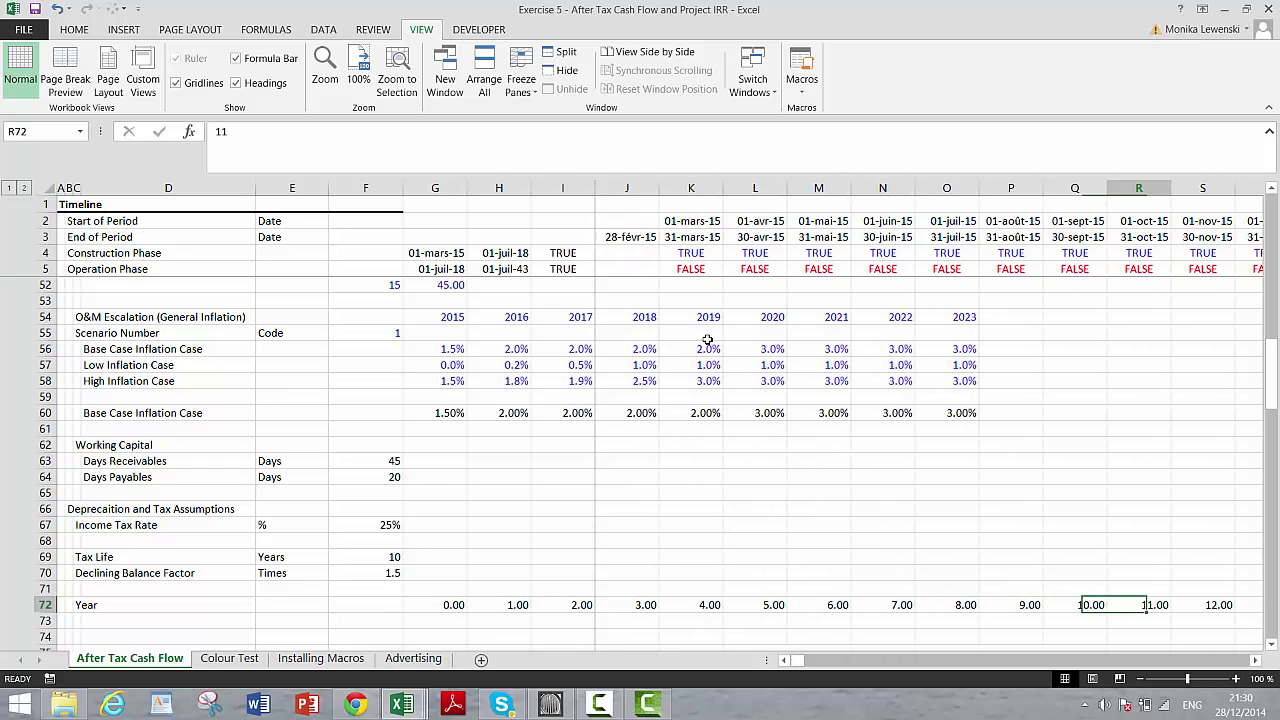
{"action": "key", "text": "Right"}
{"action": "key", "text": "Right"}
{"action": "key", "text": "Right"}
{"action": "key", "text": "Right"}
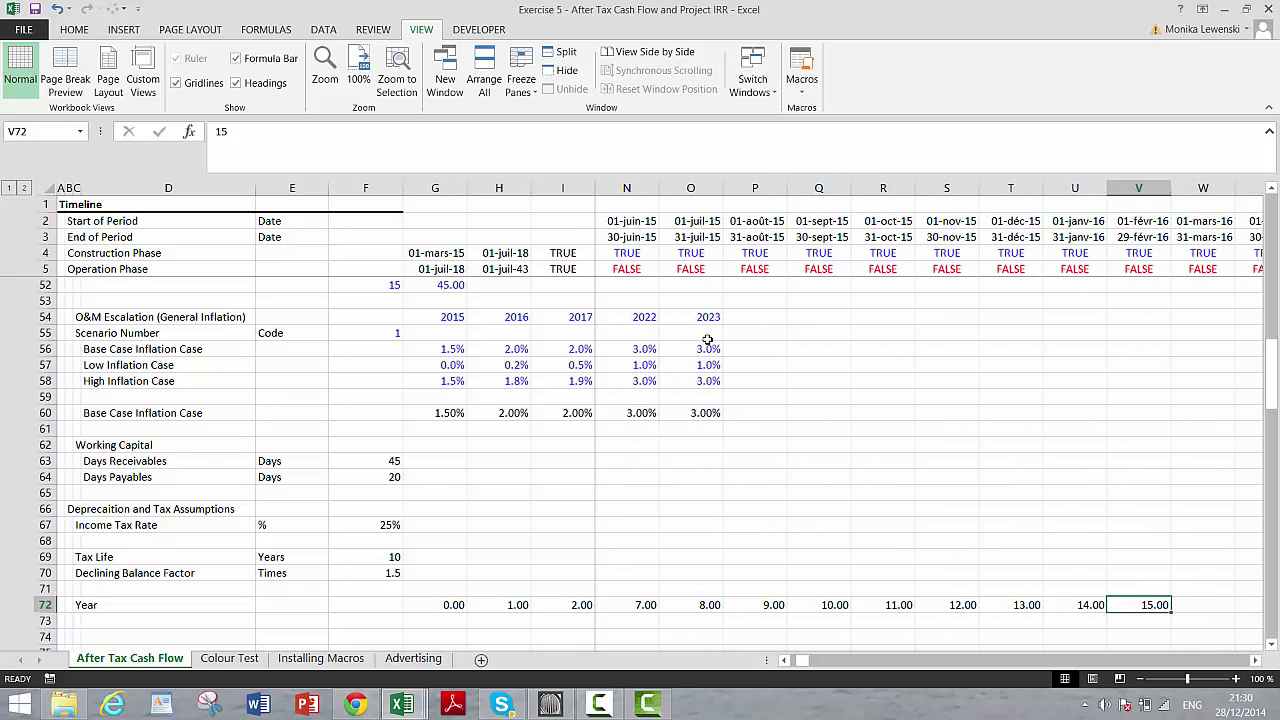
{"action": "key", "text": "Left"}
{"action": "key", "text": "Left"}
{"action": "key", "text": "Left"}
{"action": "key", "text": "Left"}
{"action": "key", "text": "Right"}
{"action": "key", "text": "Right"}
{"action": "key", "text": "Right"}
Step: Enter the label "Rate" in cell C73, directly below Year
{"action": "key", "text": "Down"}
{"action": "key", "text": "Down"}
{"action": "key", "text": "Left"}
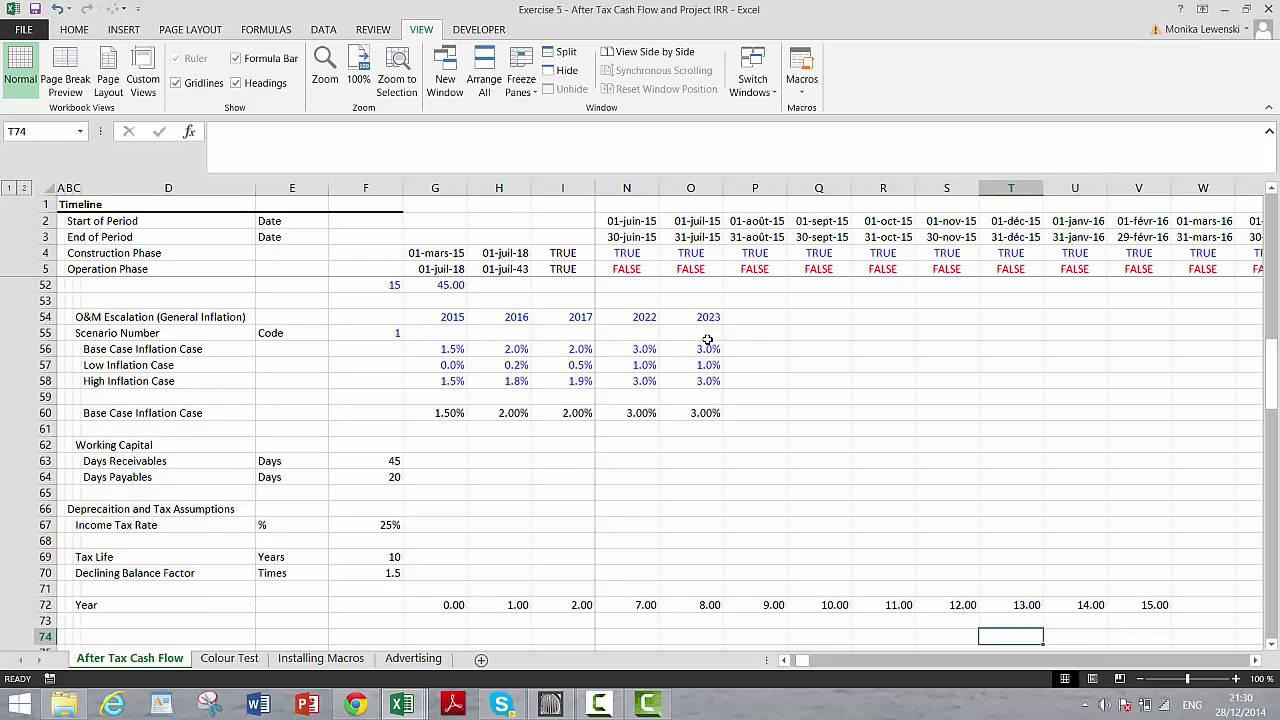
{"action": "key", "text": "Left"}
{"action": "key", "text": "Left"}
{"action": "key", "text": "Left"}
{"action": "key", "text": "Left"}
{"action": "key", "text": "Left"}
{"action": "key", "text": "Left"}
{"action": "key", "text": "Left"}
{"action": "key", "text": "Left"}
{"action": "key", "text": "Left"}
{"action": "key", "text": "Left"}
{"action": "key", "text": "Left"}
{"action": "key", "text": "Left"}
{"action": "key", "text": "Left"}
{"action": "key", "text": "Left"}
{"action": "key", "text": "Left"}
{"action": "key", "text": "Left"}
{"action": "key", "text": "Left"}
{"action": "key", "text": "Left"}
{"action": "key", "text": "Left"}
{"action": "key", "text": "Up"}
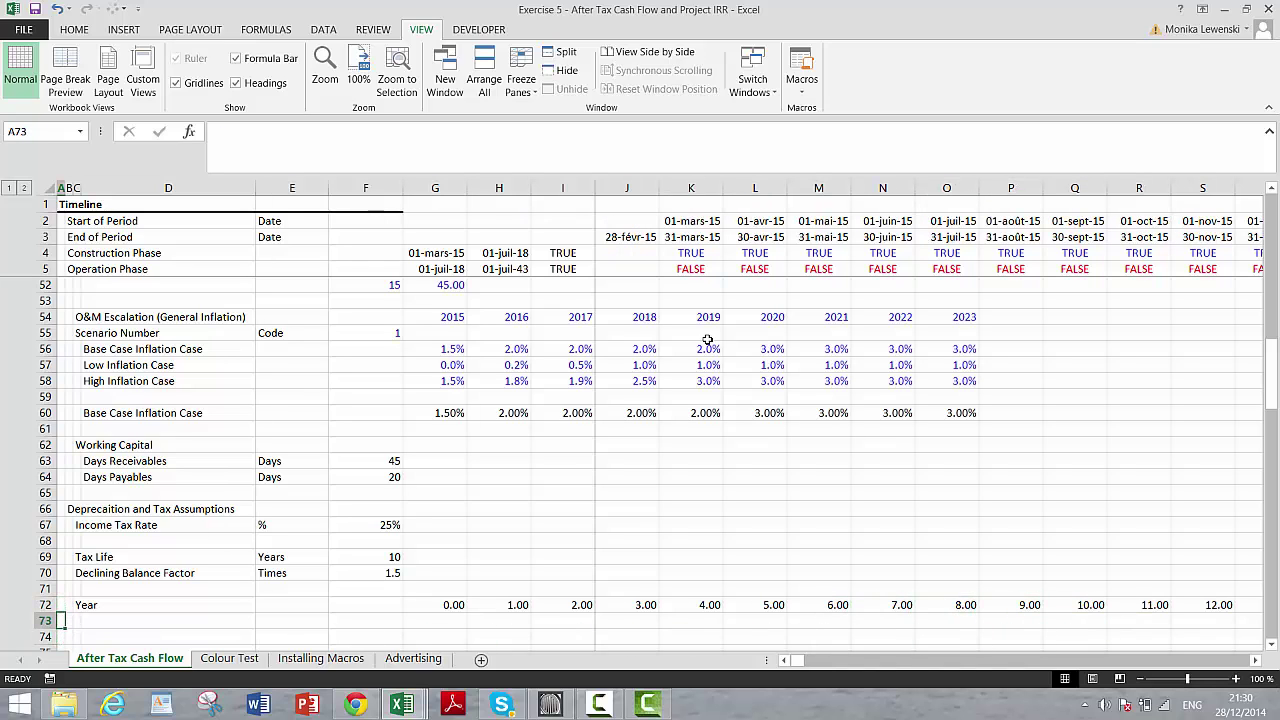
{"action": "key", "text": "Right"}
{"action": "key", "text": "Right"}
{"action": "type", "text": "Ra"}
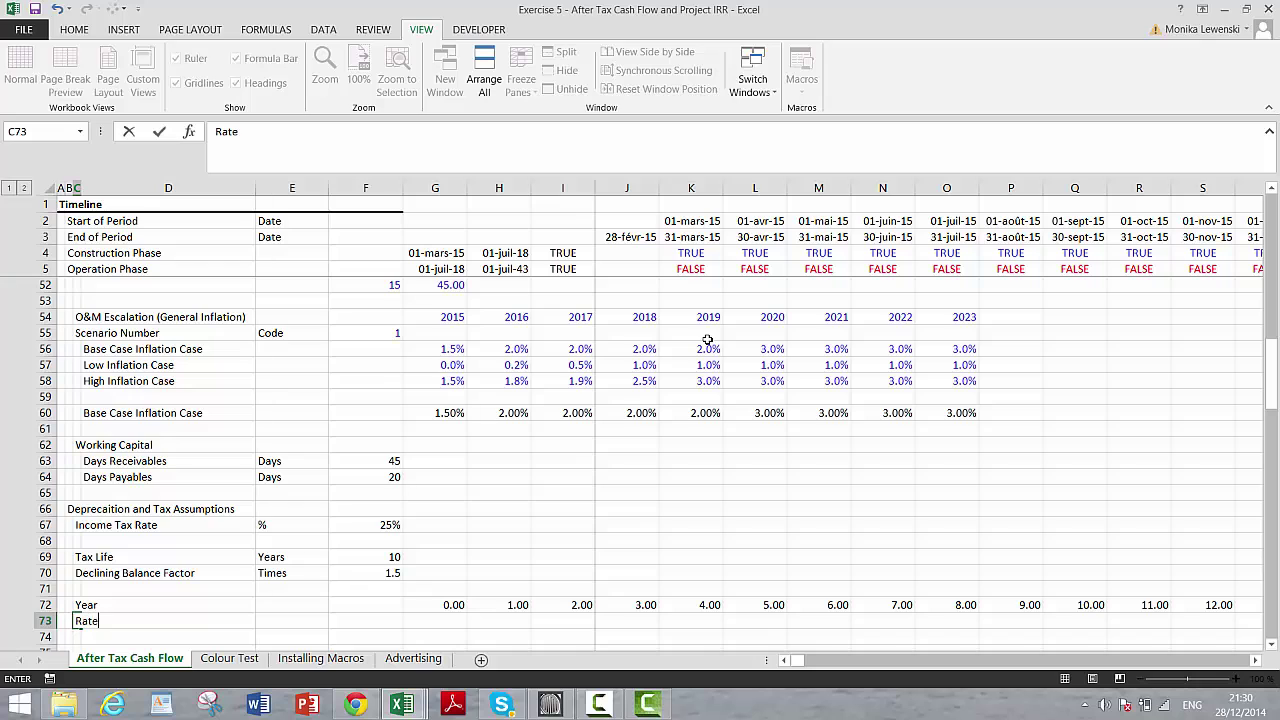
{"action": "key", "text": "Return"}
Step: Begin a VDB formula in G73 with cost 1, salvage 0 and the Tax Life in $F$69 as an absolute reference for life
{"action": "key", "text": "Up"}
{"action": "key", "text": "Right"}
{"action": "key", "text": "Right"}
{"action": "key", "text": "Right"}
{"action": "key", "text": "Right"}
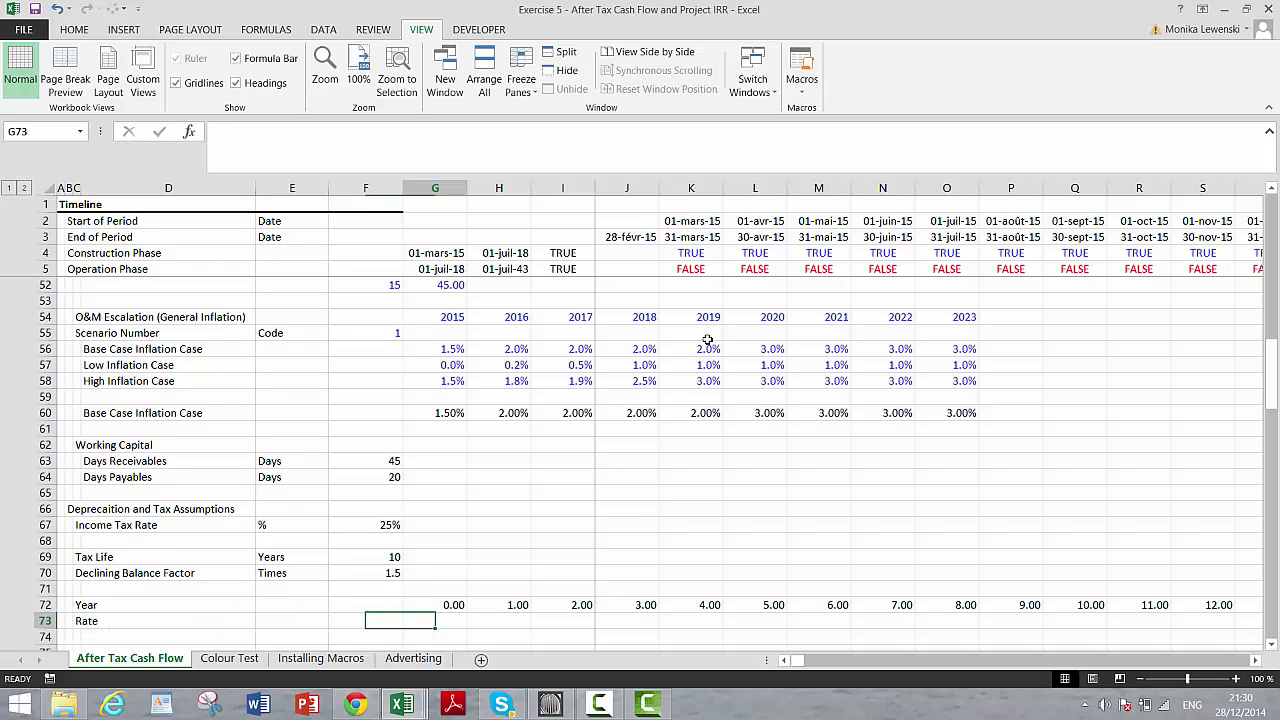
{"action": "type", "text": "=v"}
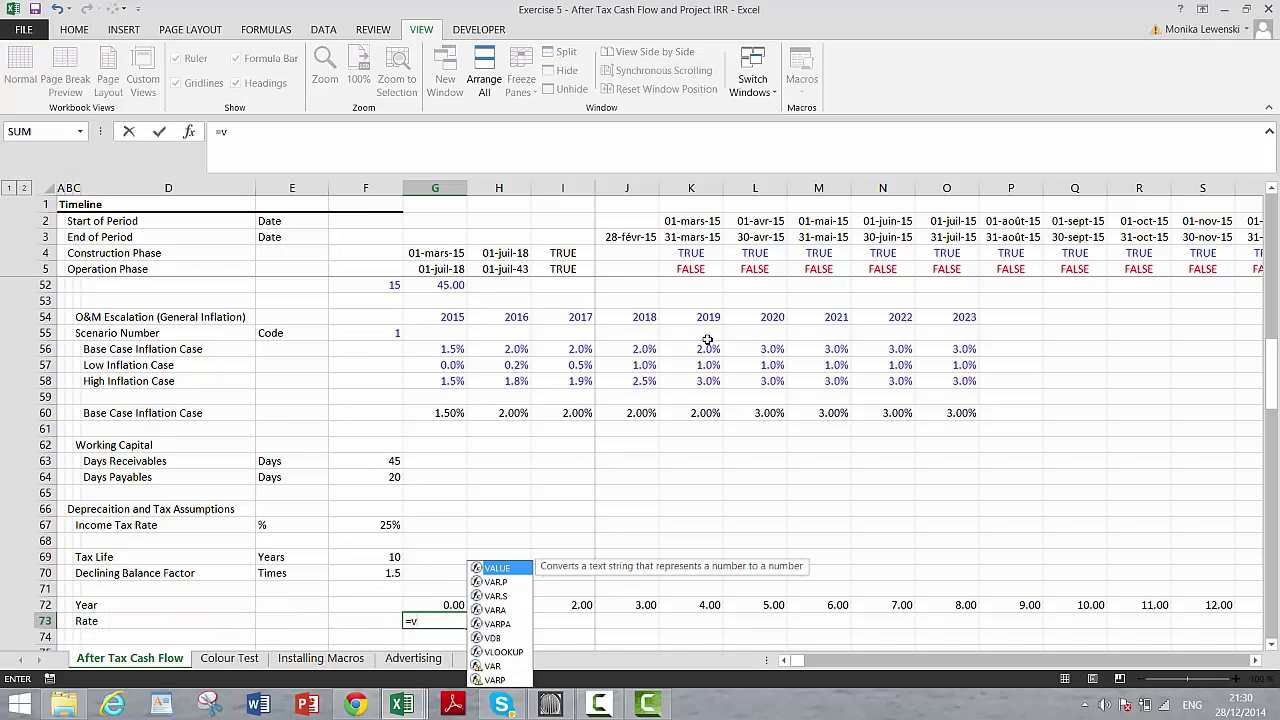
{"action": "type", "text": "db("}
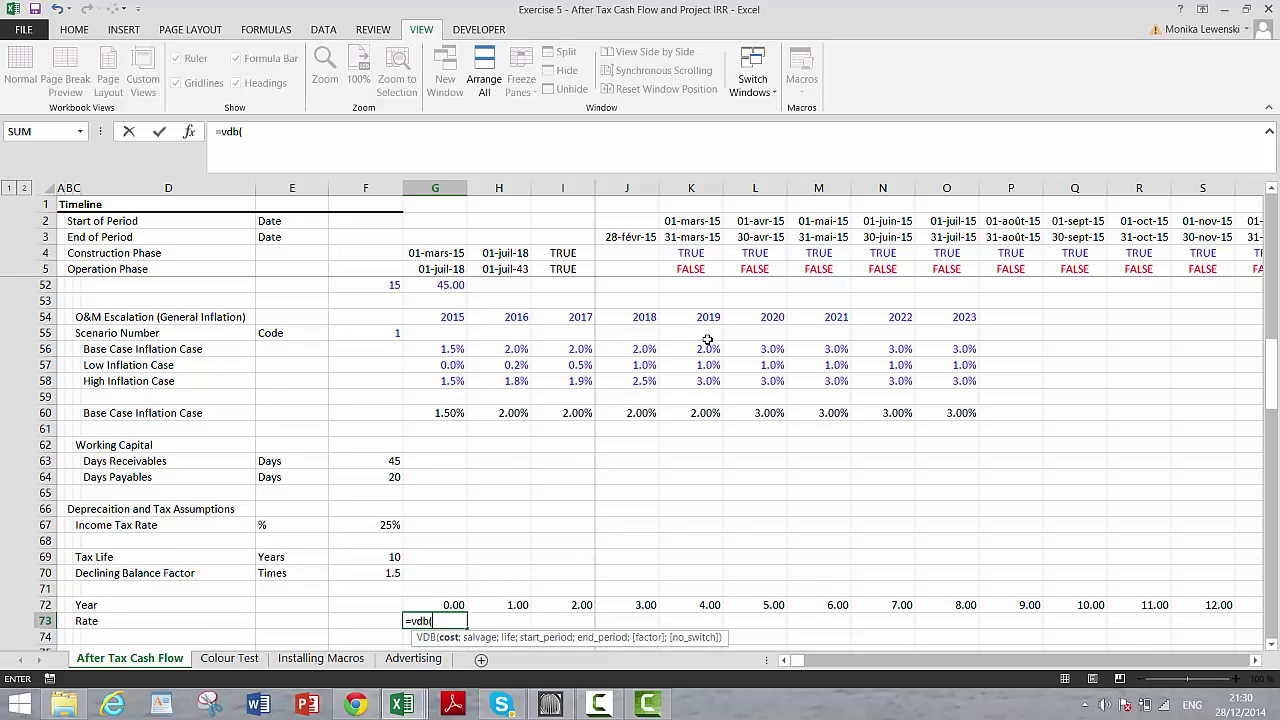
{"action": "type", "text": "1;0;"}
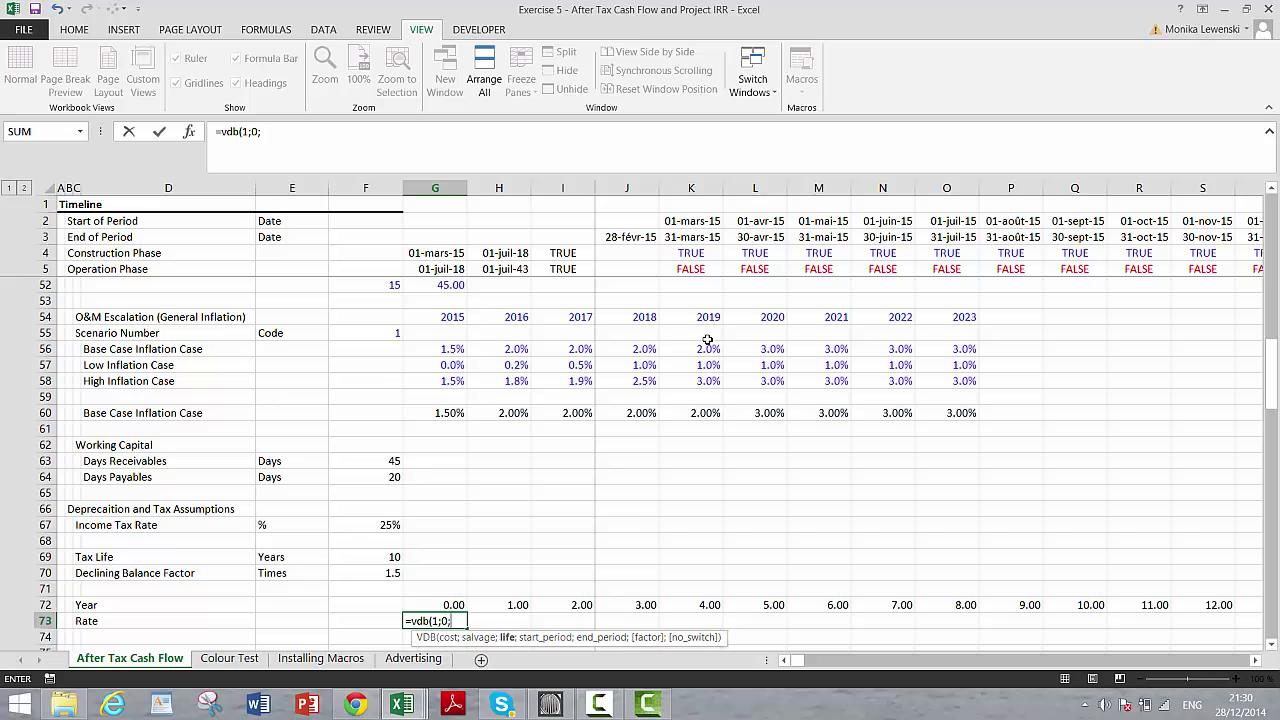
{"action": "key", "text": "Up"}
{"action": "key", "text": "Up"}
{"action": "key", "text": "Up"}
{"action": "key", "text": "Up"}
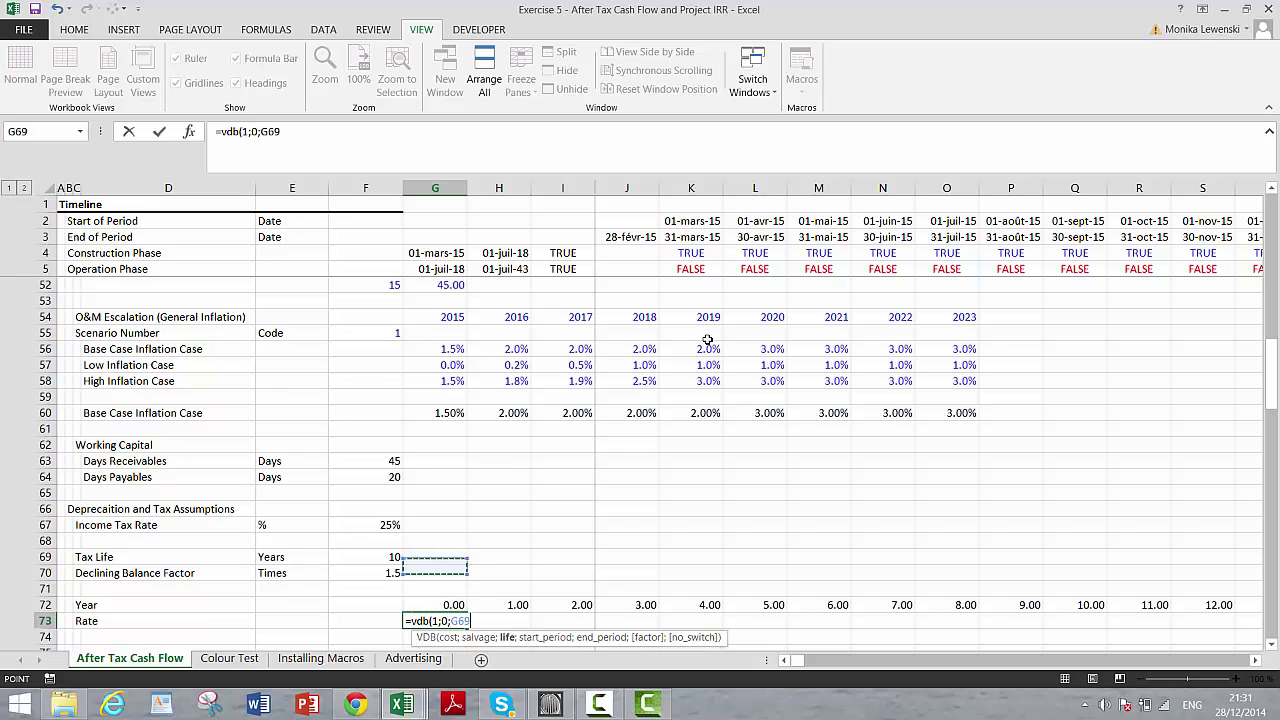
{"action": "key", "text": "Left"}
{"action": "key", "text": "F4"}
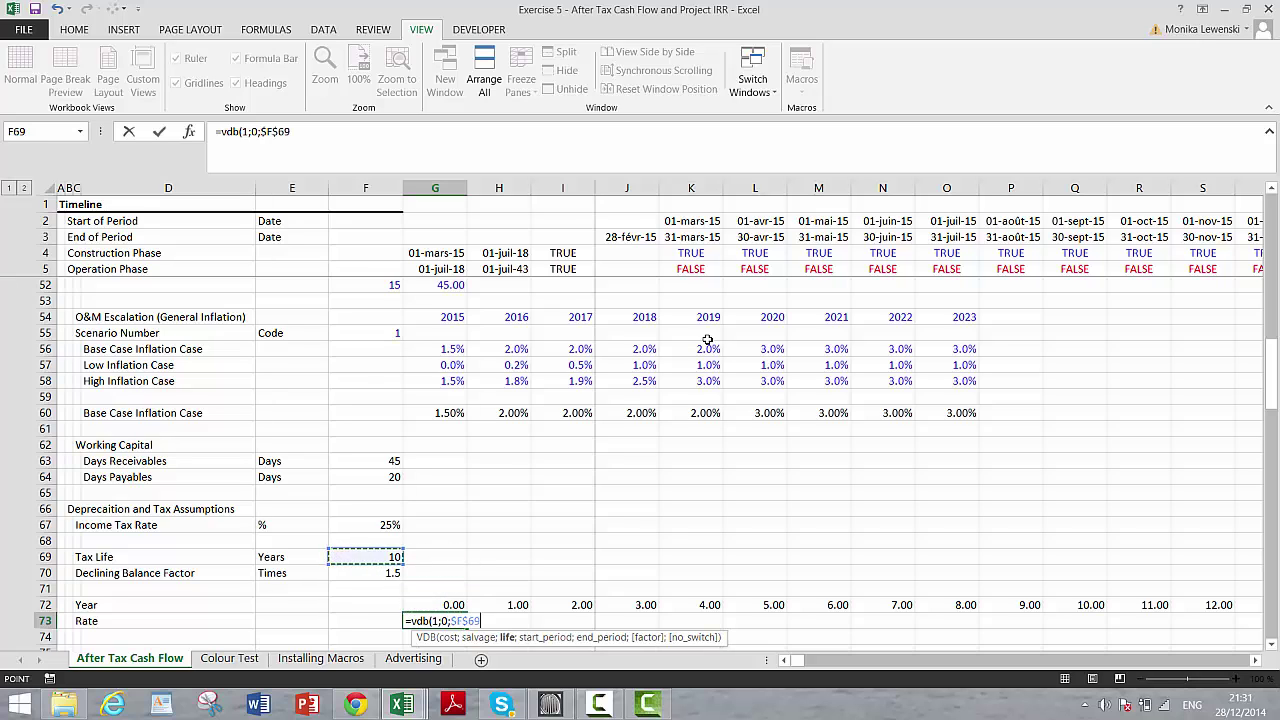
{"action": "type", "text": ";"}
{"action": "key", "text": "Up"}
{"action": "key", "text": "Left"}
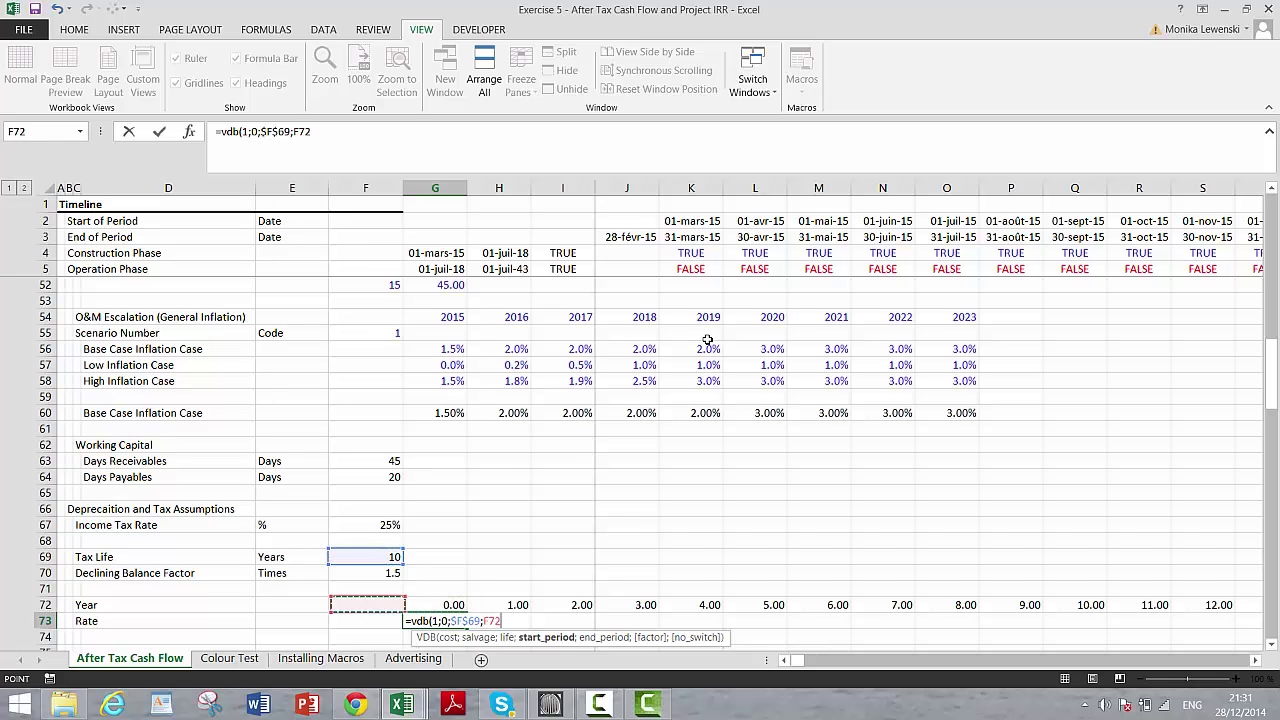
{"action": "key", "text": "Right"}
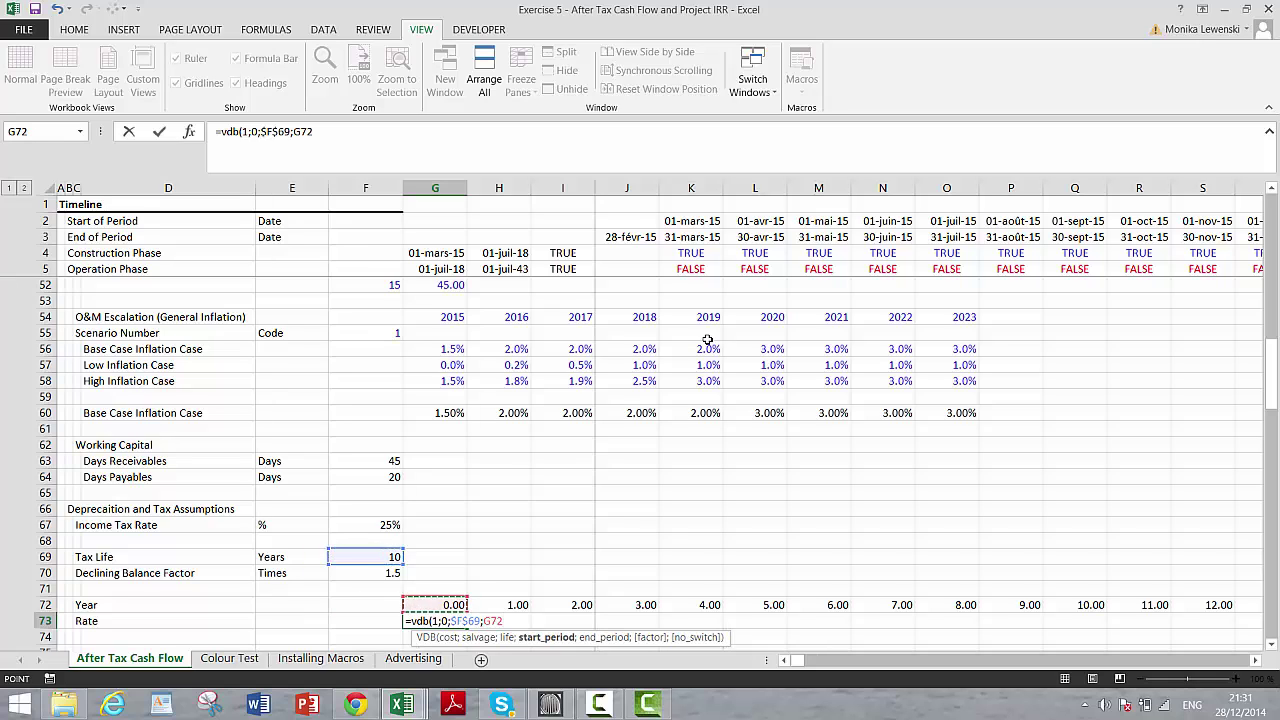
{"action": "type", "text": ";"}
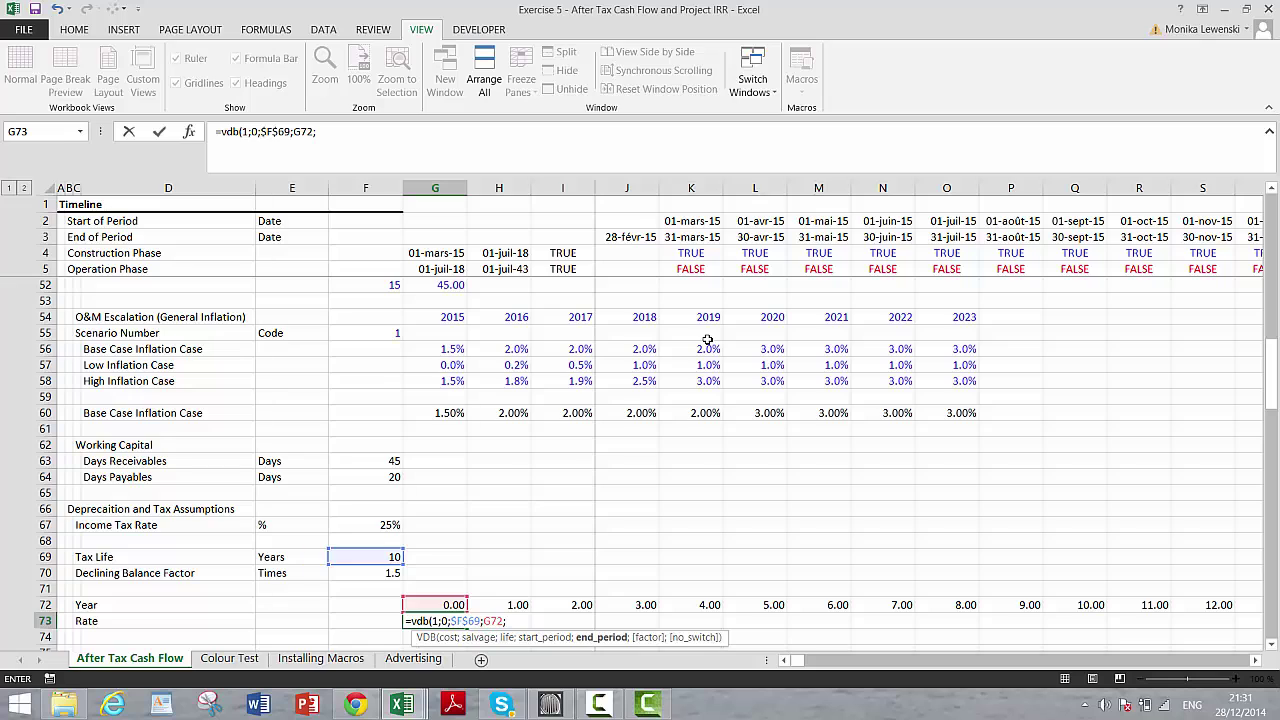
{"action": "key", "text": "BackSpace"}
{"action": "key", "text": "BackSpace"}
{"action": "key", "text": "BackSpace"}
{"action": "key", "text": "BackSpace"}
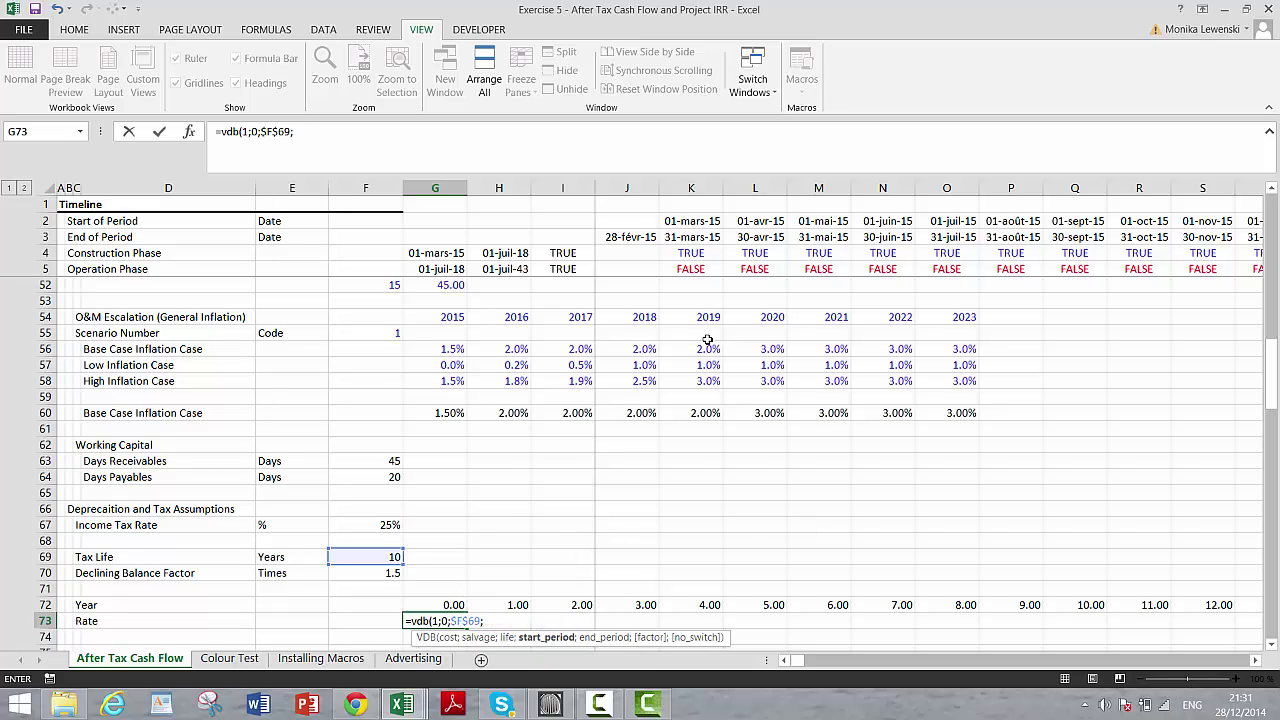
Step: Complete the VDB formula in G73 with F72 as the start period and G72 as the end period
{"action": "left_click", "coordinate": [370, 607]}
{"action": "type", "text": ";"}
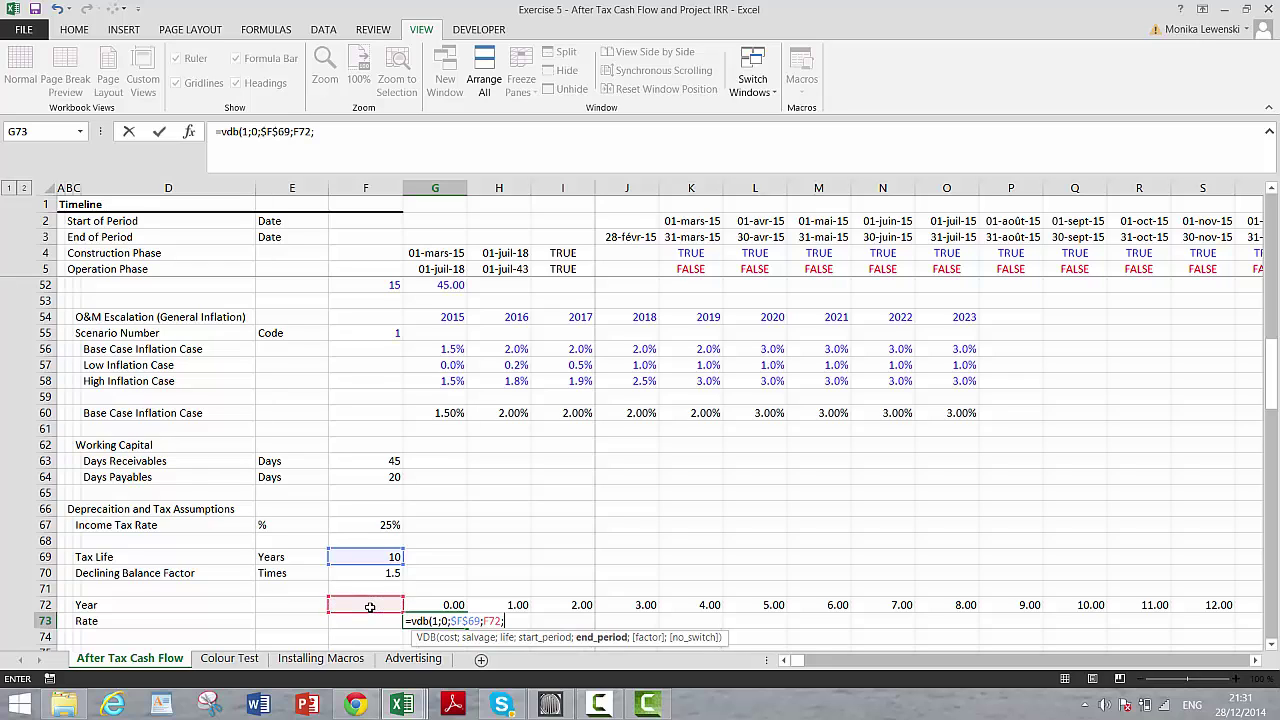
{"action": "key", "text": "Up"}
{"action": "key", "text": "Return"}
{"action": "key", "text": "Up"}
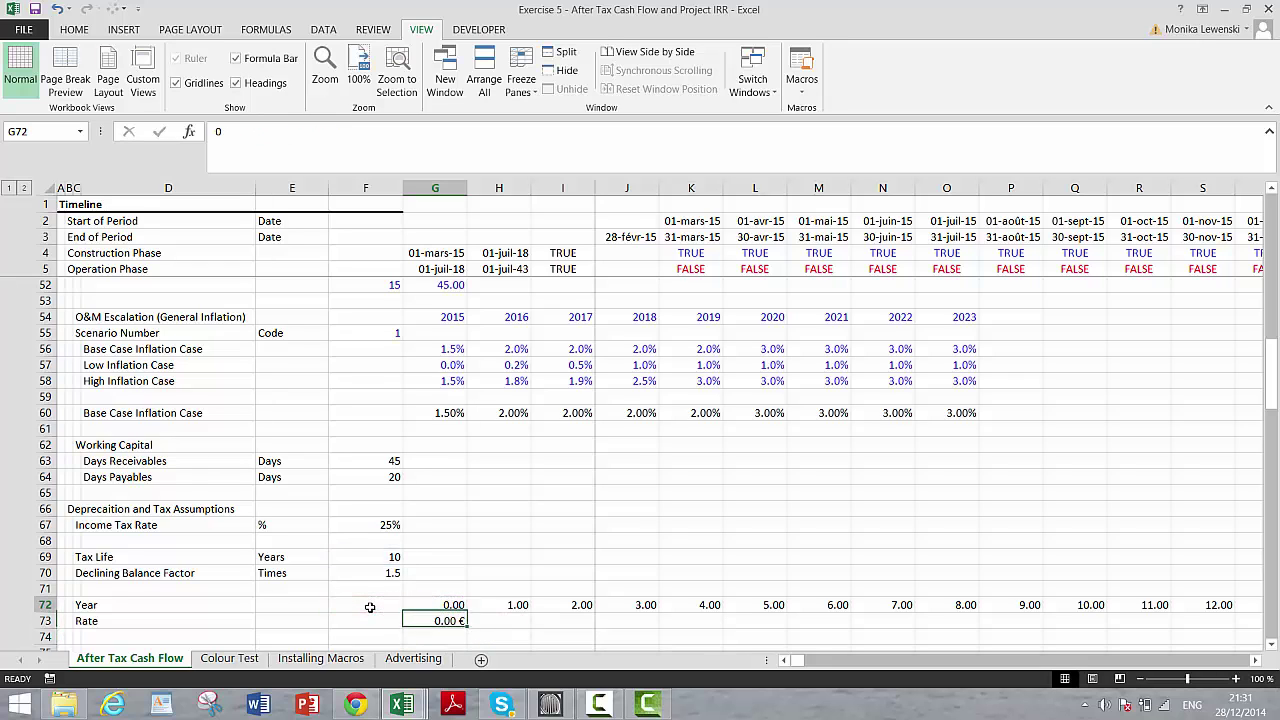
{"action": "key", "text": "Up"}
{"action": "key", "text": "Down"}
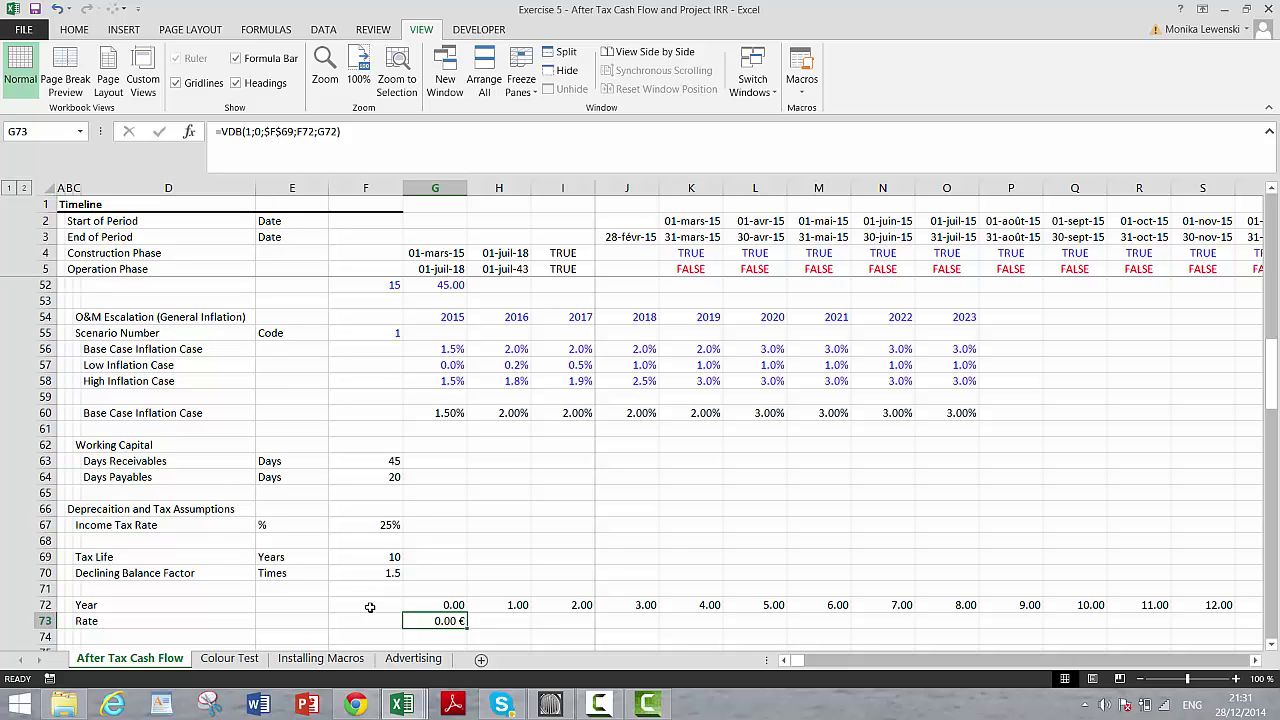
{"action": "key", "text": "ctrl+1"}
{"action": "key", "text": "Escape"}
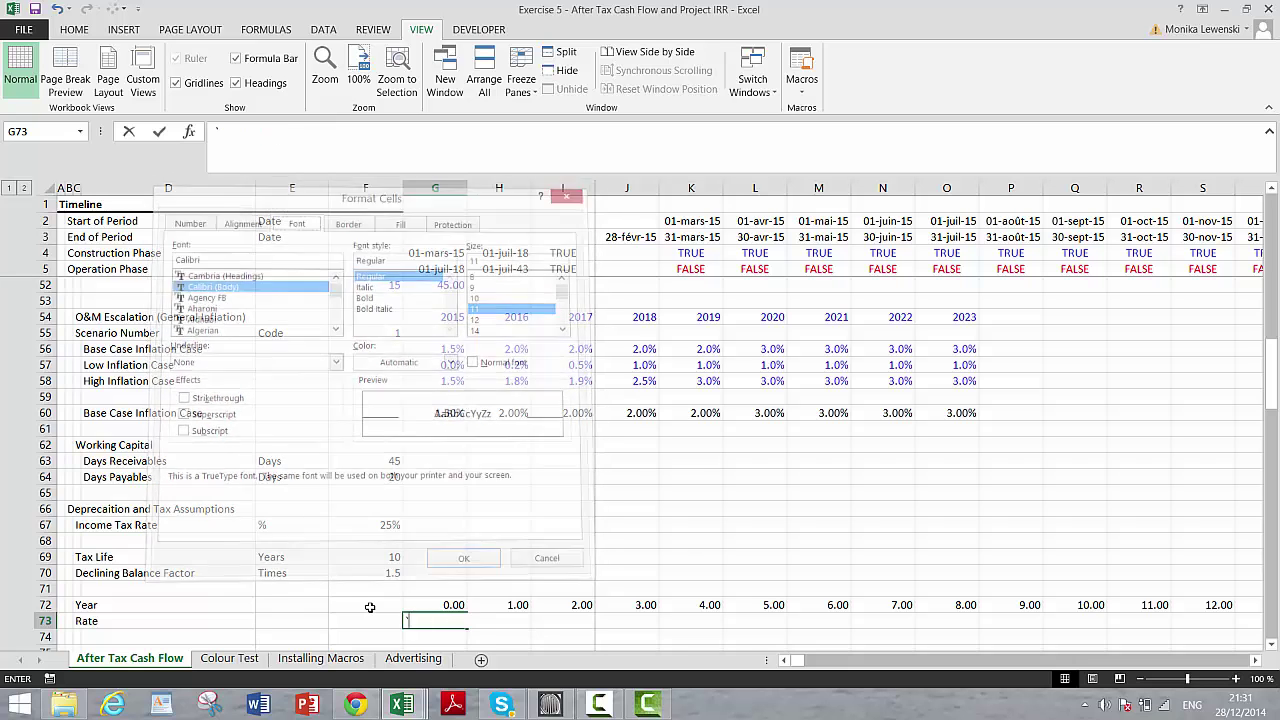
Step: Discard the stray entry in G73 and format its rate as a percentage with two decimals
{"action": "type", "text": "`"}
{"action": "key", "text": "Escape"}
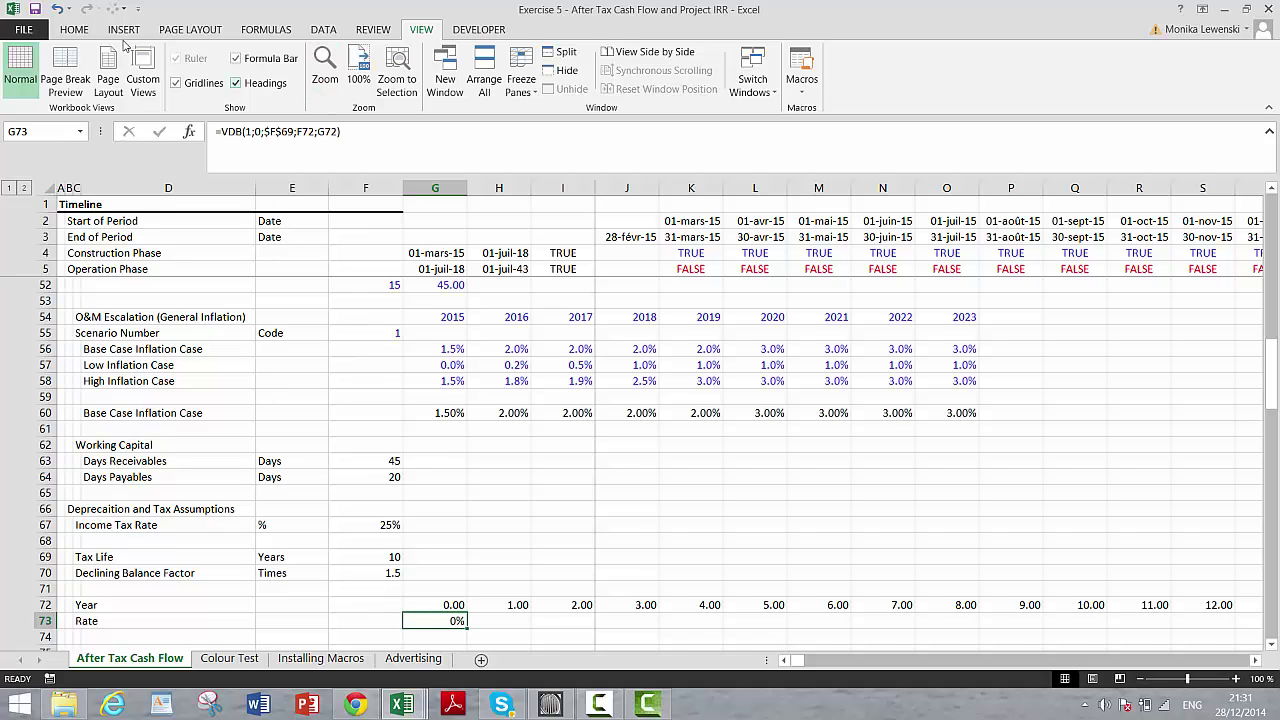
{"action": "left_click", "coordinate": [78, 32]}
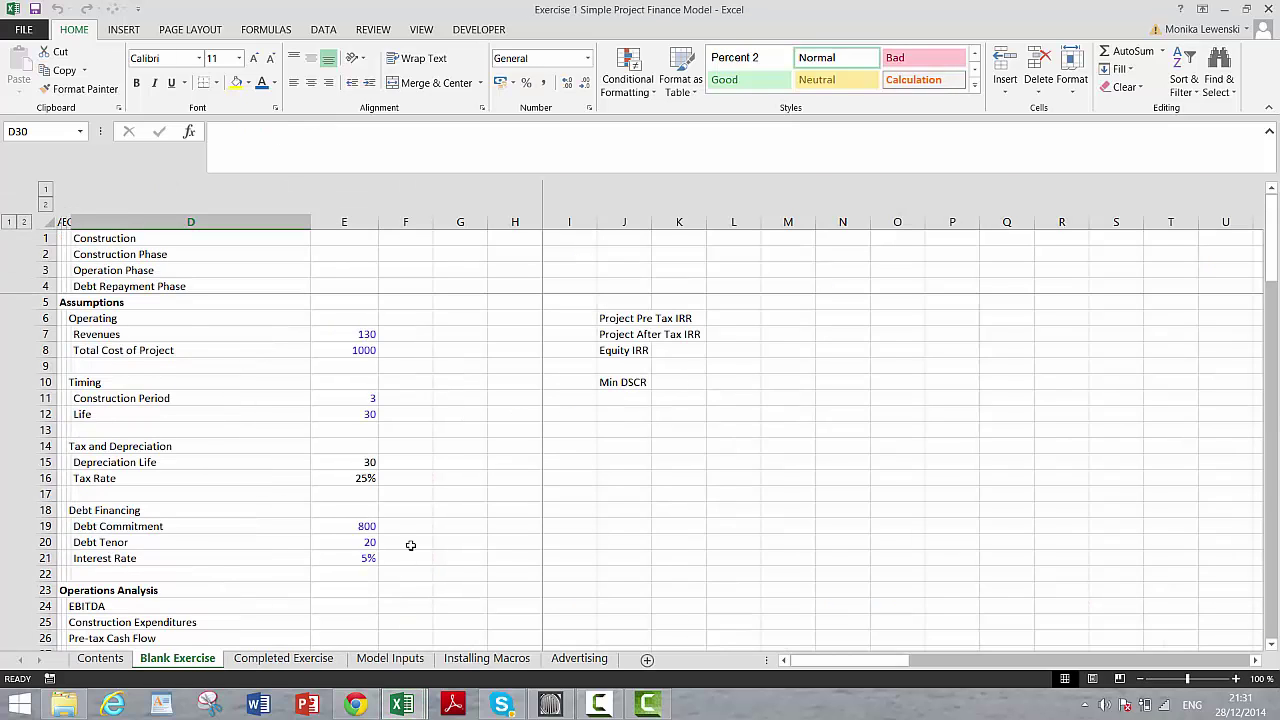
Step: Look through the Blank Exercise sheet of the Exercise 1 Simple Project Finance Model workbook, including its Depreciation section
{"action": "left_click", "coordinate": [397, 525]}
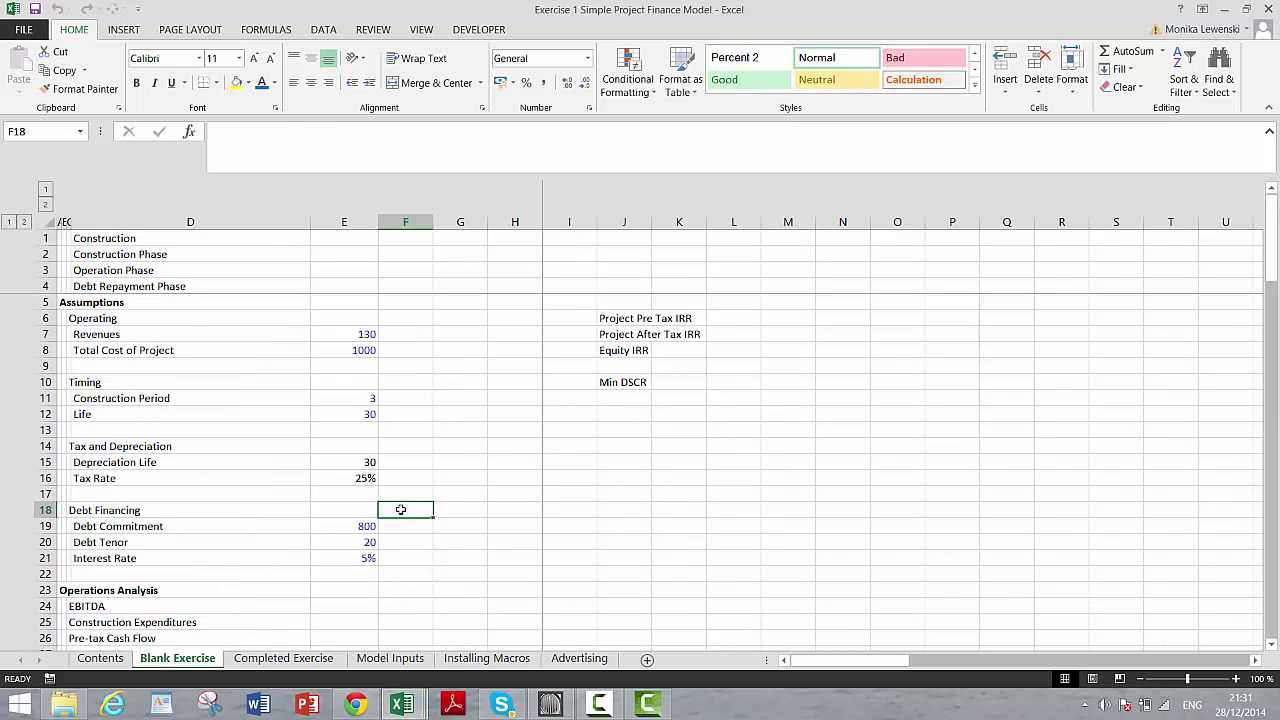
{"action": "key", "text": "Page_Down"}
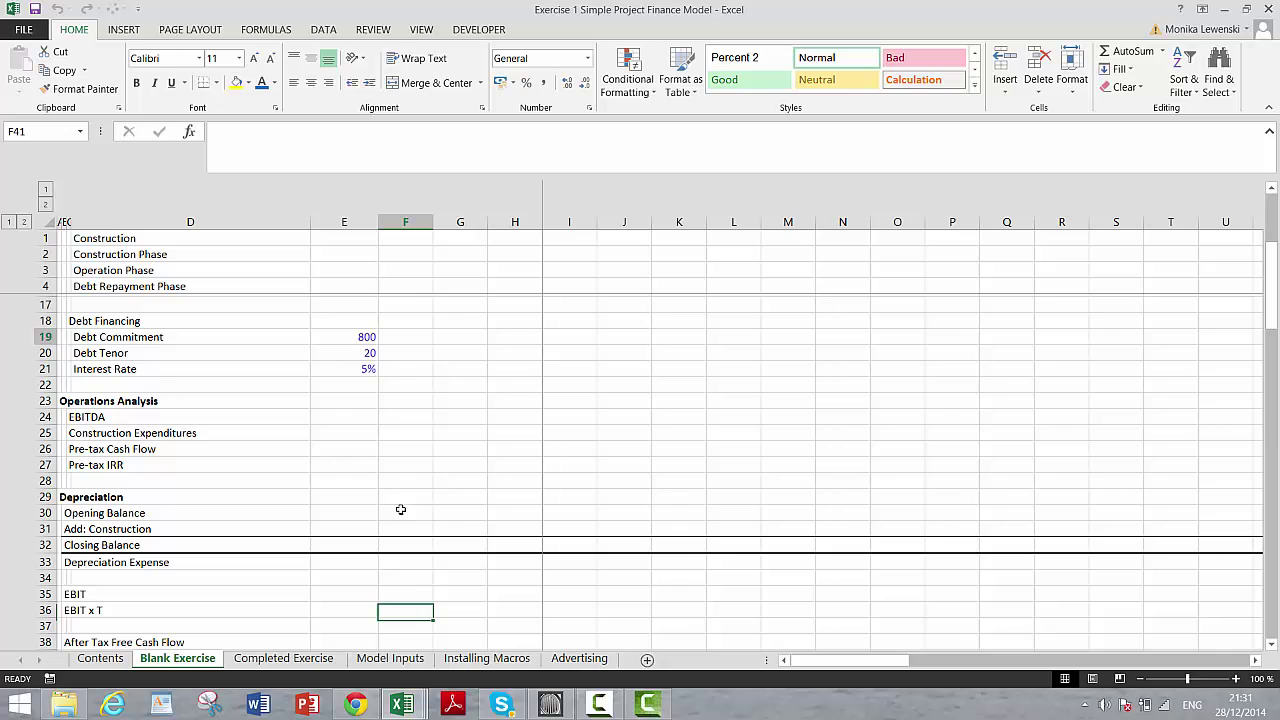
{"action": "key", "text": "Page_Down"}
{"action": "key", "text": "Page_Up"}
{"action": "key", "text": "Page_Up"}
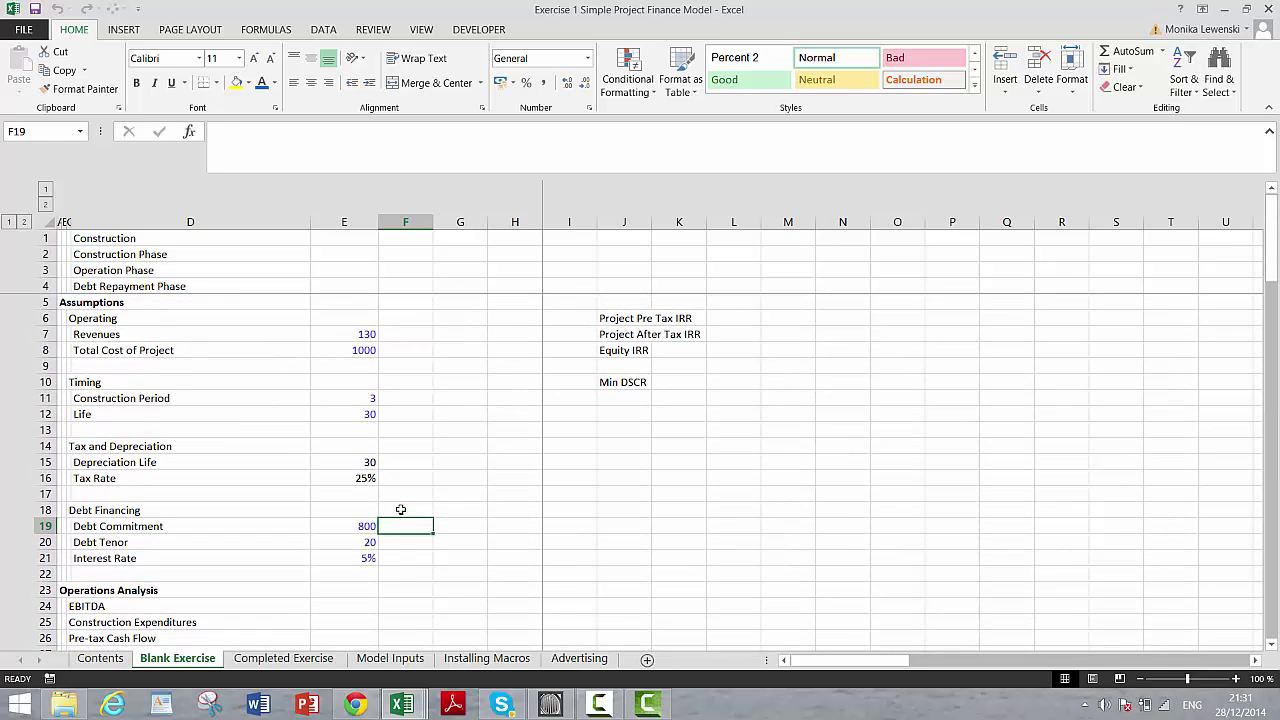
Step: Switch back to the Exercise 5 workbook and fill the VDB rate formula from G73 across to V73
{"action": "key", "text": "alt+Tab"}
{"action": "key", "text": "ctrl+shift+Right"}
{"action": "key", "text": "Down"}
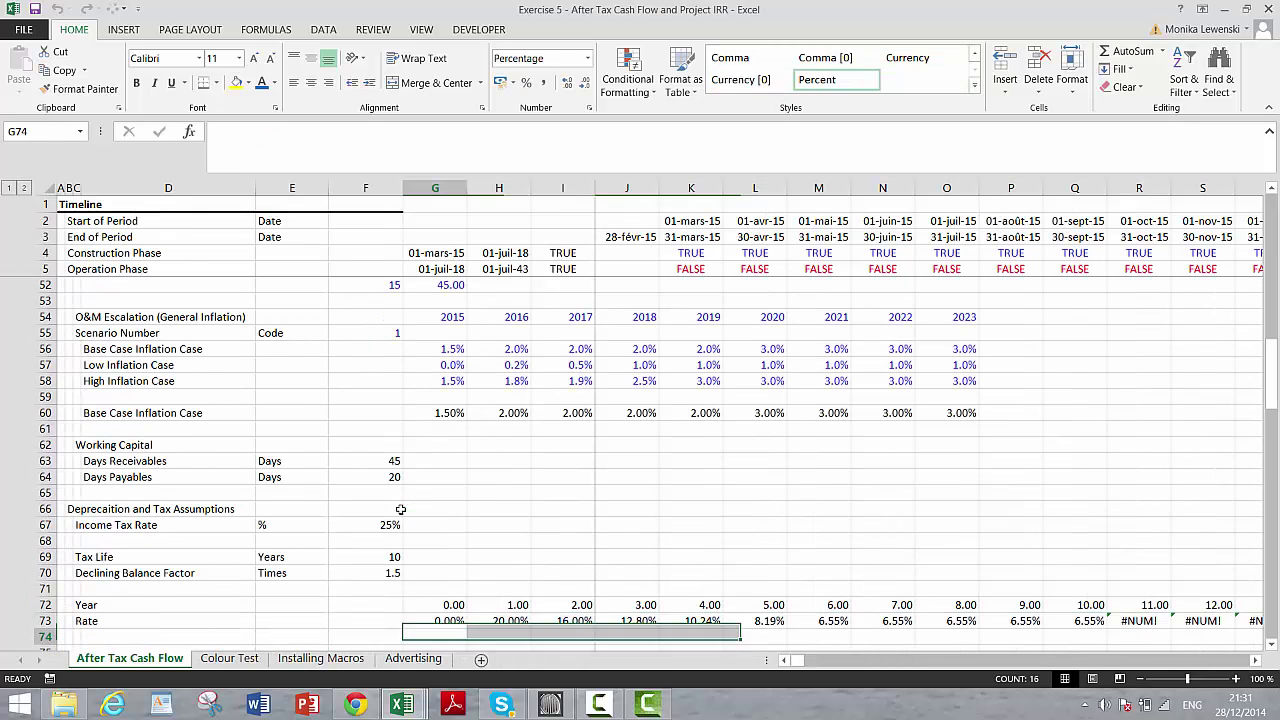
Step: Examine the filled rates beneath the Year row, paying attention to the years past the Tax Life
{"action": "key", "text": "Down"}
{"action": "key", "text": "Up"}
{"action": "key", "text": "Up"}
{"action": "key", "text": "Up"}
{"action": "key", "text": "Right"}
{"action": "key", "text": "Right"}
{"action": "key", "text": "Right"}
{"action": "key", "text": "Right"}
{"action": "key", "text": "Right"}
{"action": "key", "text": "Right"}
{"action": "key", "text": "Right"}
{"action": "key", "text": "Right"}
{"action": "key", "text": "Right"}
{"action": "key", "text": "Right"}
{"action": "key", "text": "Right"}
{"action": "key", "text": "Right"}
{"action": "key", "text": "Right"}
{"action": "key", "text": "Right"}
{"action": "key", "text": "Right"}
{"action": "key", "text": "Right"}
{"action": "key", "text": "Right"}
{"action": "key", "text": "Right"}
{"action": "key", "text": "Right"}
{"action": "key", "text": "Right"}
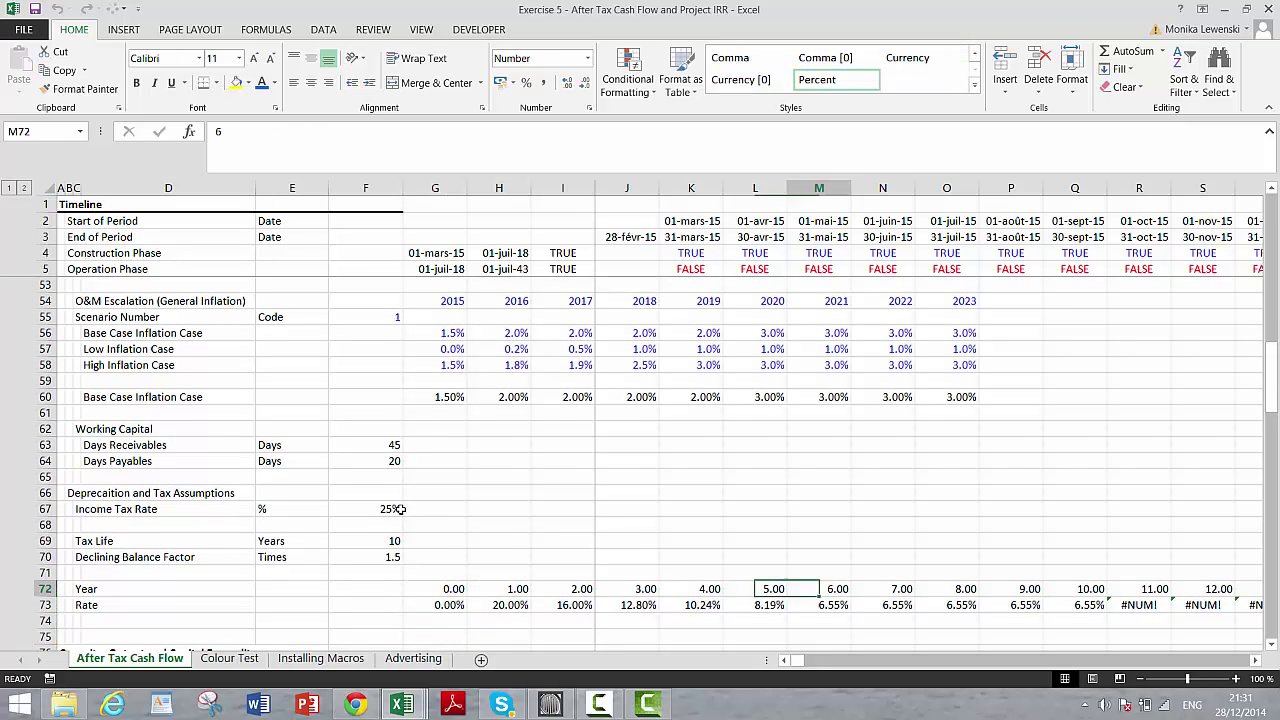
{"action": "key", "text": "Right"}
{"action": "key", "text": "Right"}
{"action": "key", "text": "Left"}
{"action": "key", "text": "Left"}
{"action": "key", "text": "Left"}
{"action": "key", "text": "Left"}
{"action": "key", "text": "Left"}
{"action": "key", "text": "Left"}
{"action": "key", "text": "Left"}
{"action": "key", "text": "Left"}
{"action": "key", "text": "Left"}
{"action": "key", "text": "Left"}
{"action": "key", "text": "Left"}
{"action": "key", "text": "Left"}
{"action": "key", "text": "Left"}
{"action": "key", "text": "Left"}
{"action": "key", "text": "Left"}
{"action": "key", "text": "Left"}
{"action": "key", "text": "Left"}
{"action": "key", "text": "Left"}
{"action": "key", "text": "Left"}
{"action": "key", "text": "Left"}
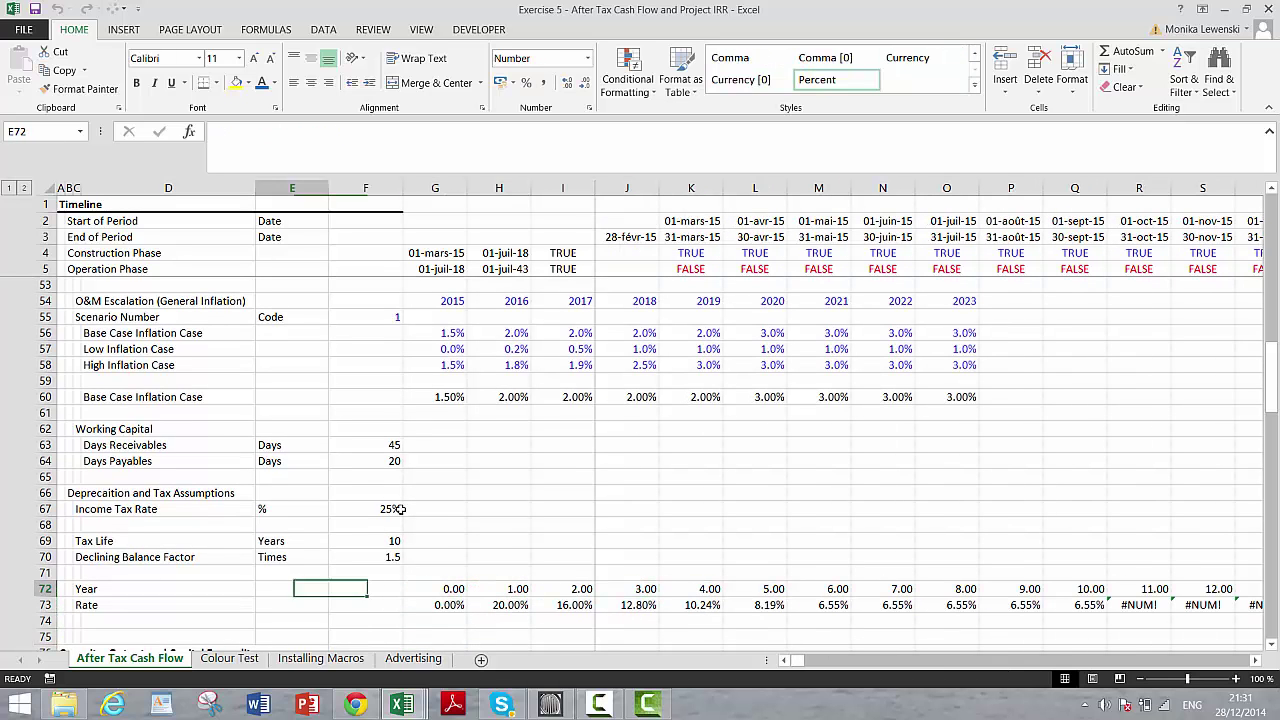
{"action": "key", "text": "Down"}
{"action": "key", "text": "Right"}
{"action": "key", "text": "Right"}
{"action": "key", "text": "Right"}
{"action": "key", "text": "Right"}
{"action": "key", "text": "Right"}
{"action": "key", "text": "Right"}
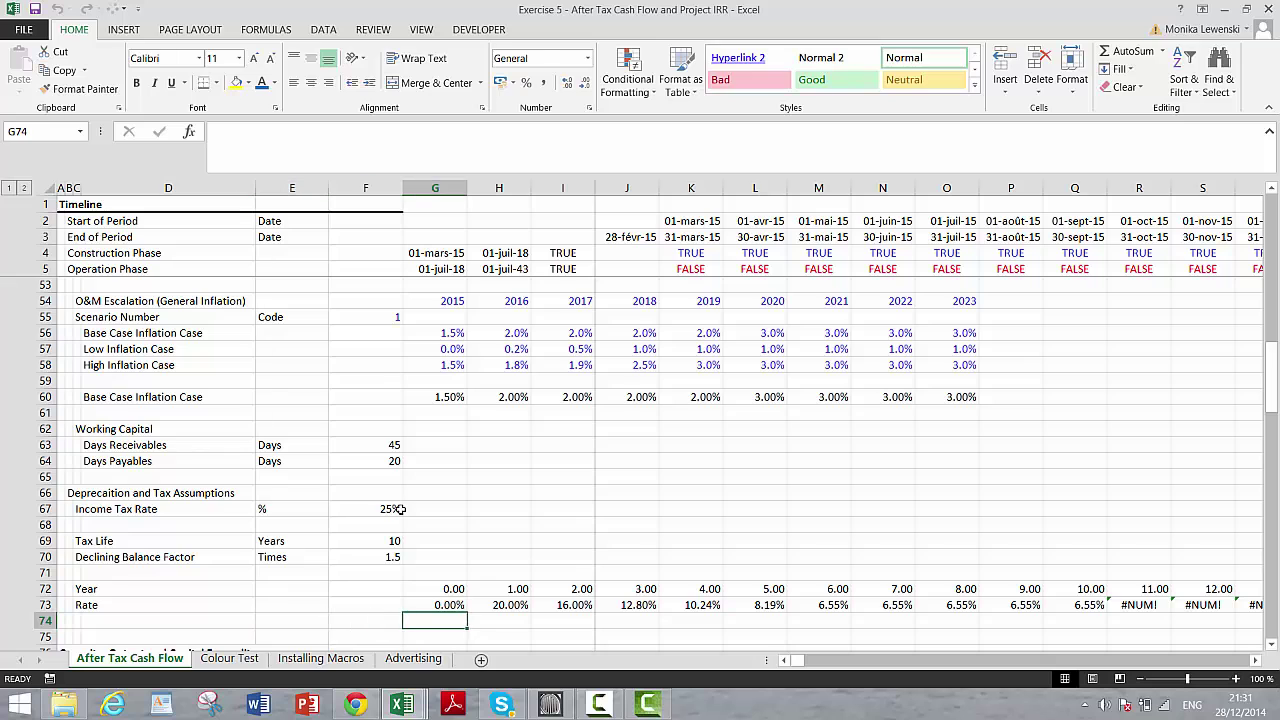
Step: Begin wrapping the VDB formula in G73 in an IF that tests whether G72 is less than or equal to a limit
{"action": "key", "text": "F2"}
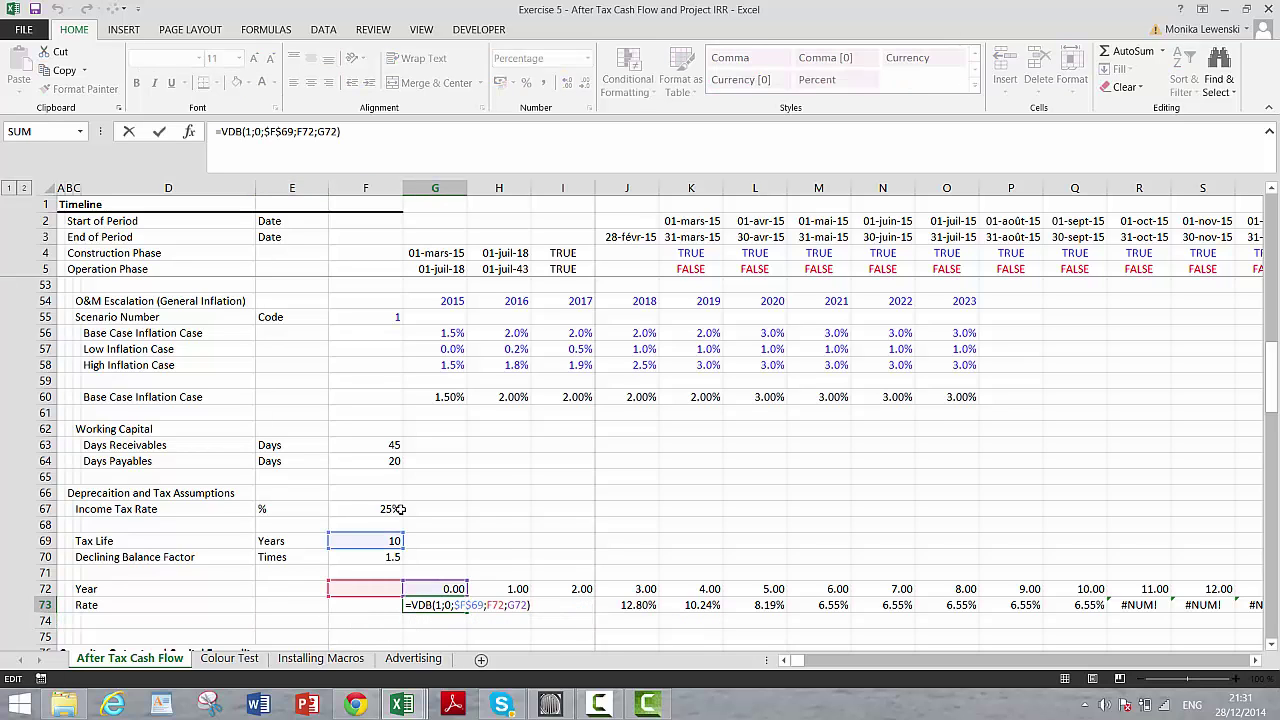
{"action": "key", "text": "Home"}
{"action": "key", "text": "Right"}
{"action": "type", "text": "if("}
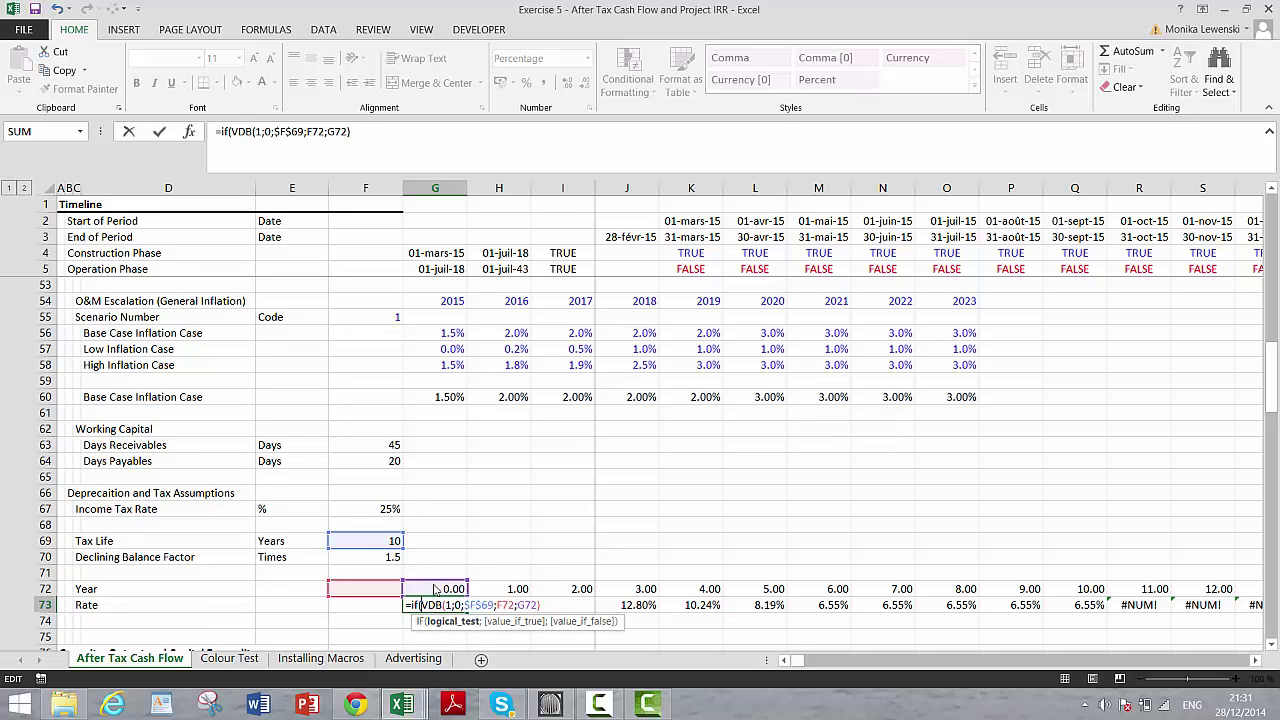
{"action": "left_click", "coordinate": [435, 590]}
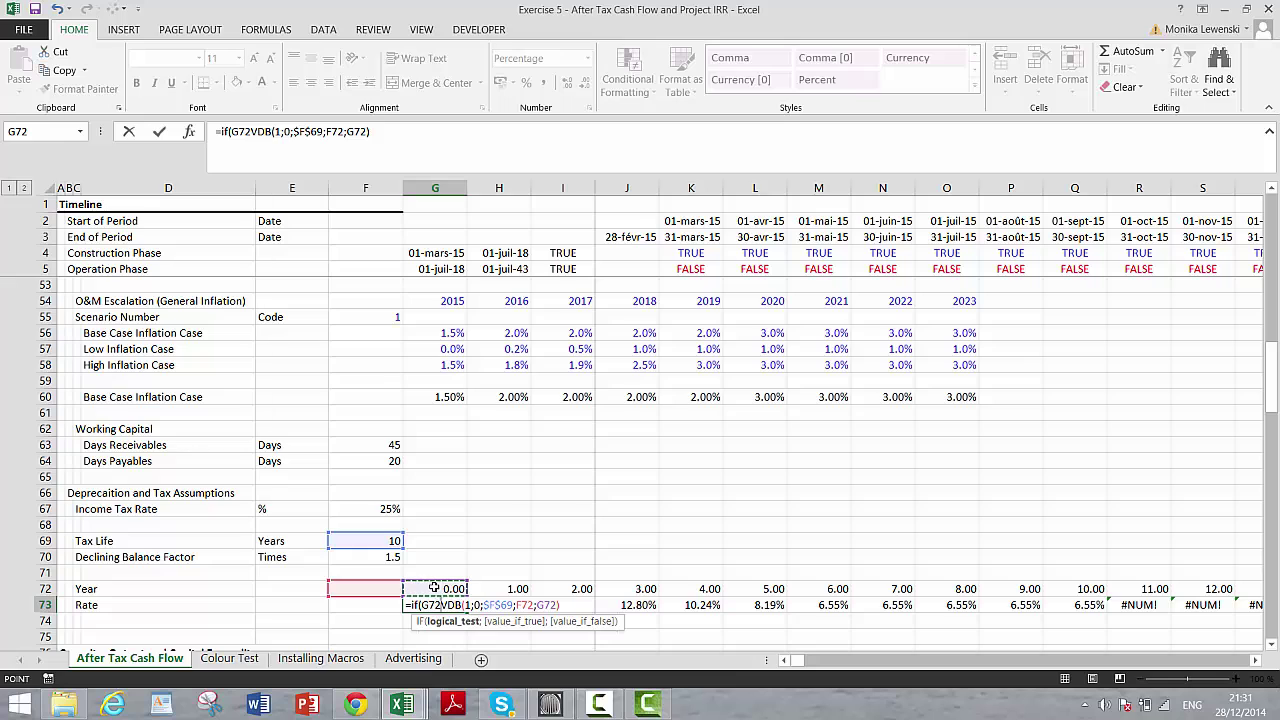
{"action": "type", "text": "<="}
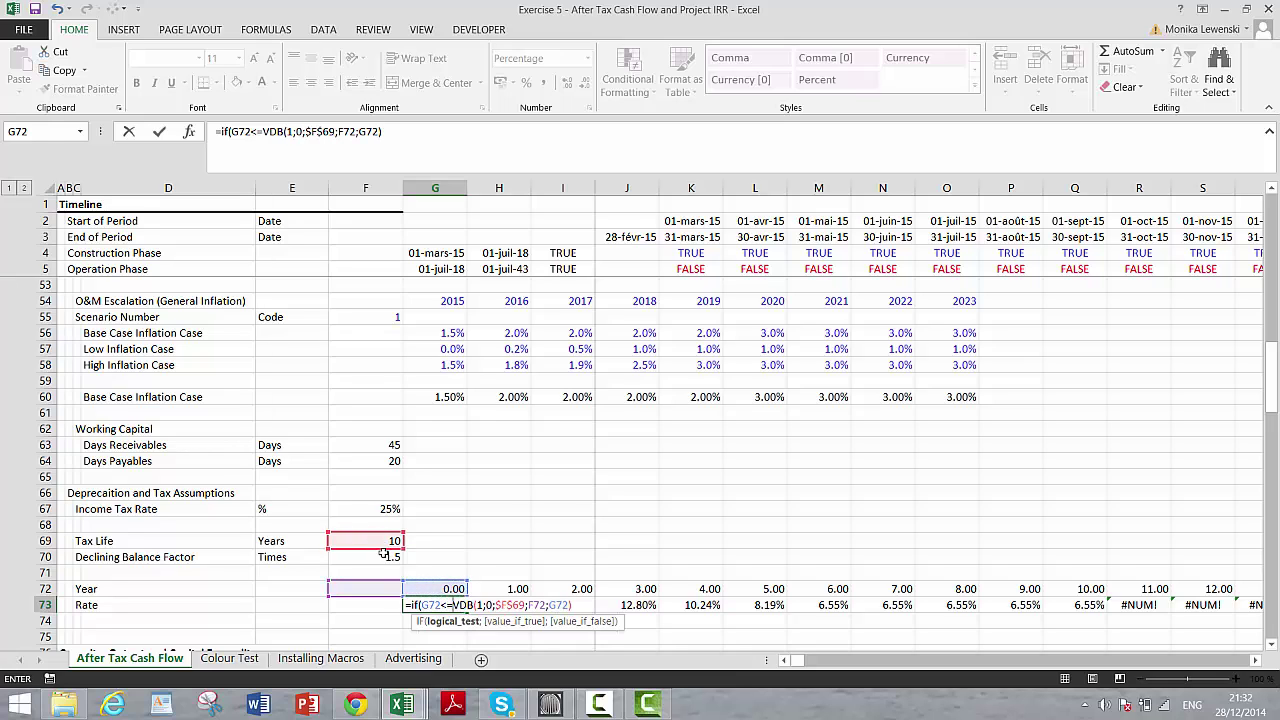
Step: Complete the IF in G73 with Tax Life $F$69 as the limit and VDB as its true value, and fill it across to V73
{"action": "left_click", "coordinate": [384, 541]}
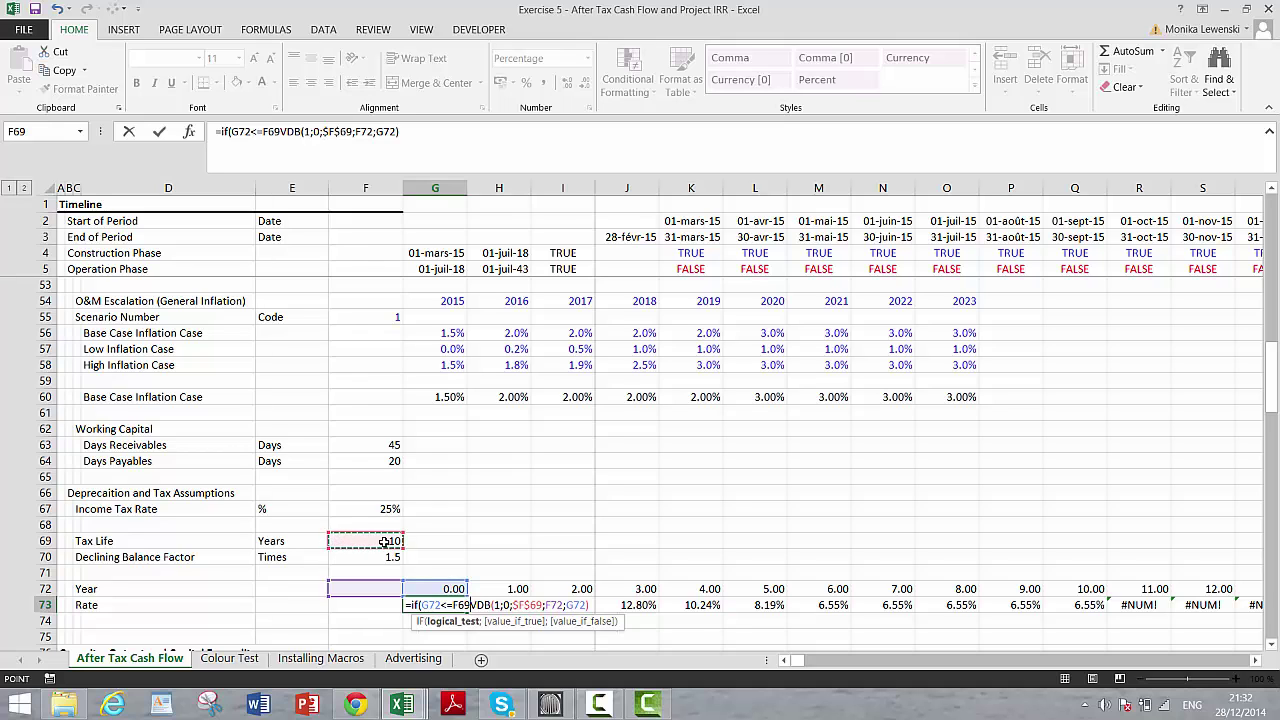
{"action": "key", "text": "F5"}
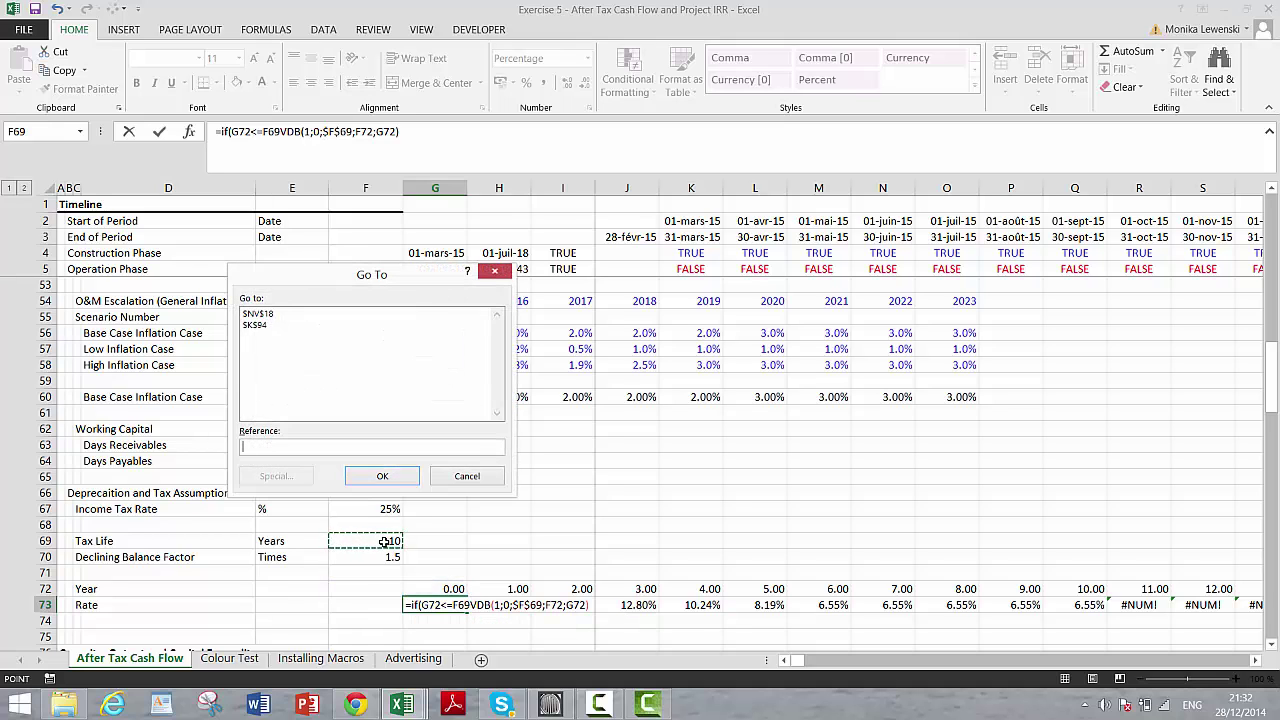
{"action": "key", "text": "Escape"}
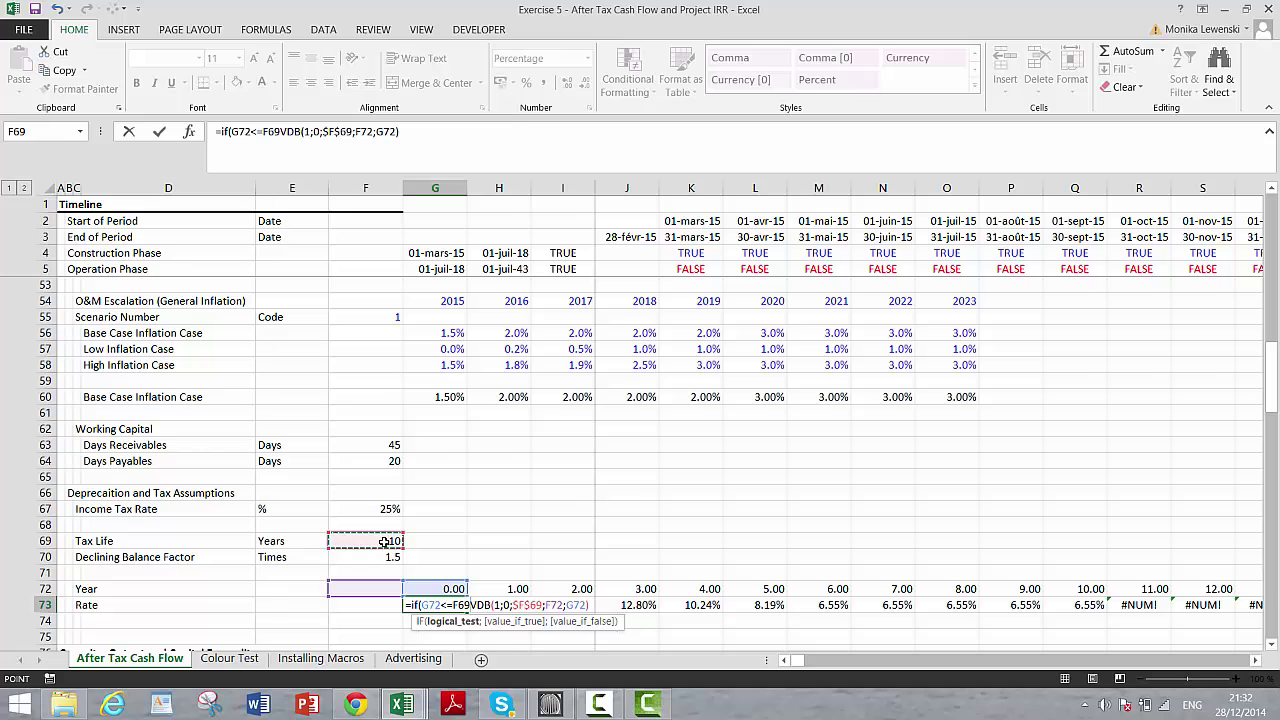
{"action": "key", "text": "F4"}
{"action": "type", "text": ";"}
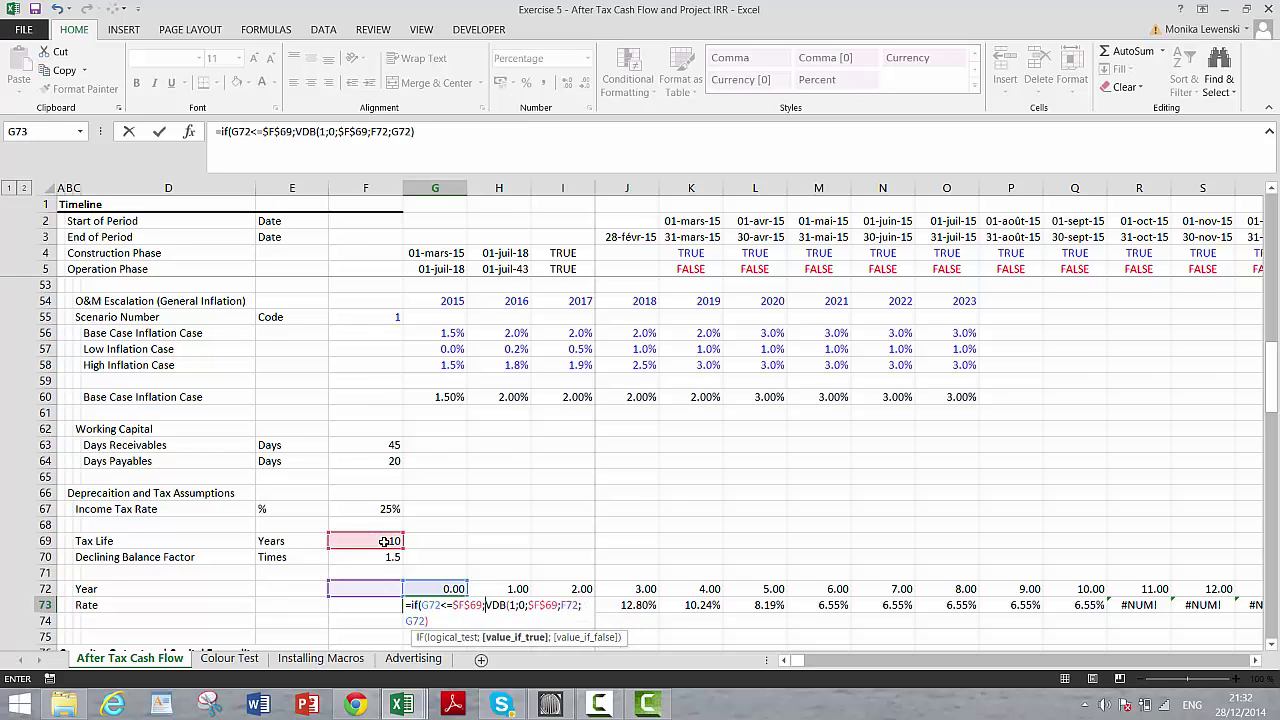
{"action": "key", "text": "Return"}
{"action": "key", "text": "Return"}
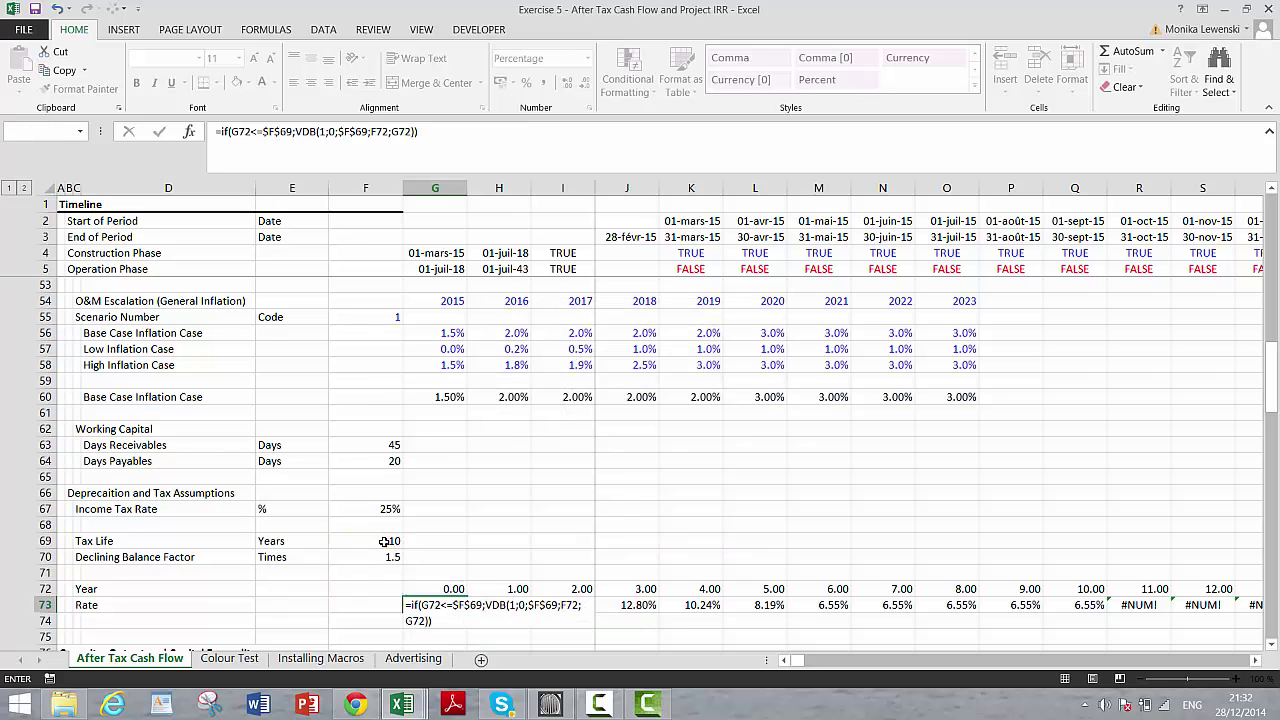
{"action": "key", "text": "ctrl+shift+Right"}
{"action": "key", "text": "ctrl+r"}
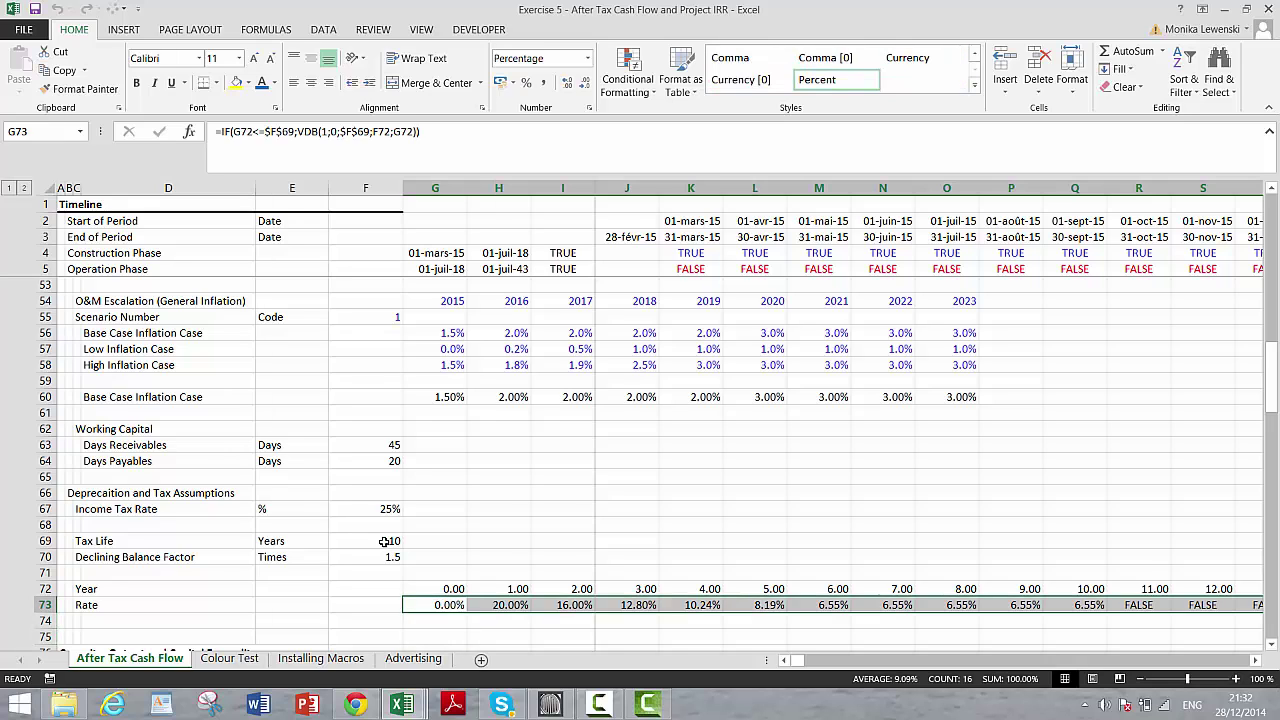
Step: Total the yearly depreciation rates in F73 with a SUM of G73:V73
{"action": "key", "text": "ctrl+shift+Left"}
{"action": "key", "text": "Left"}
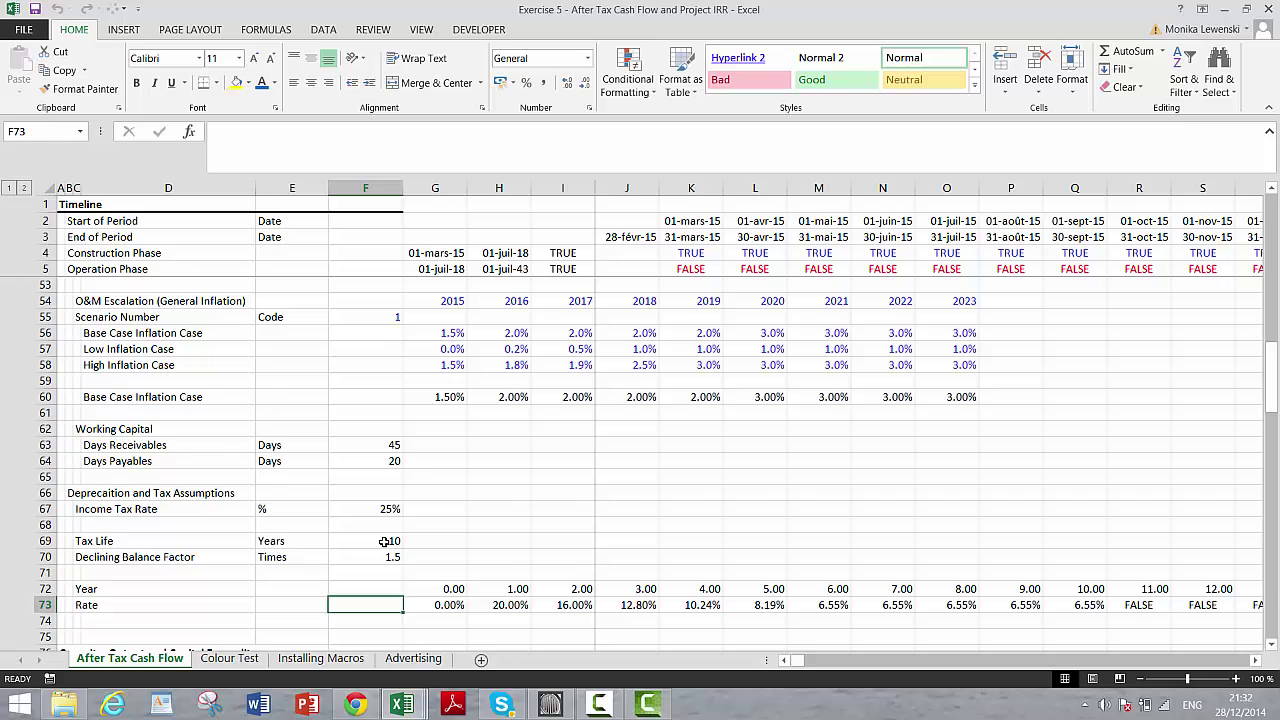
{"action": "type", "text": "=sum"}
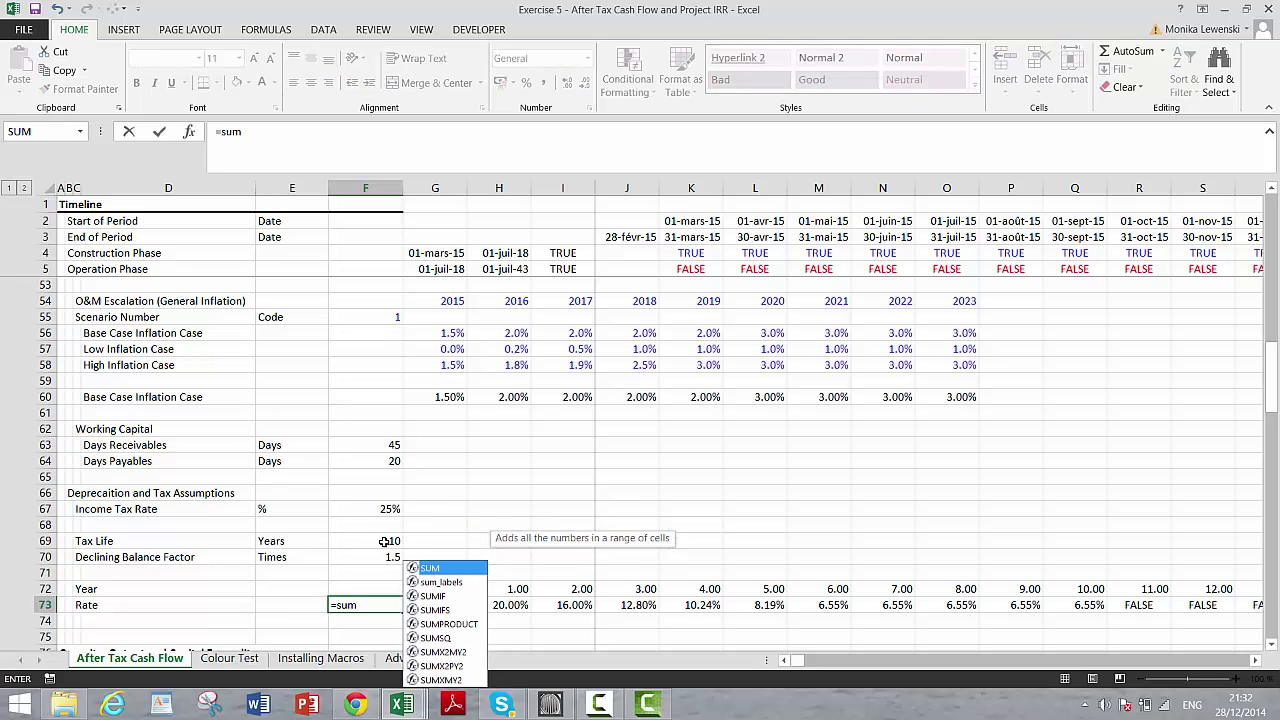
{"action": "type", "text": "("}
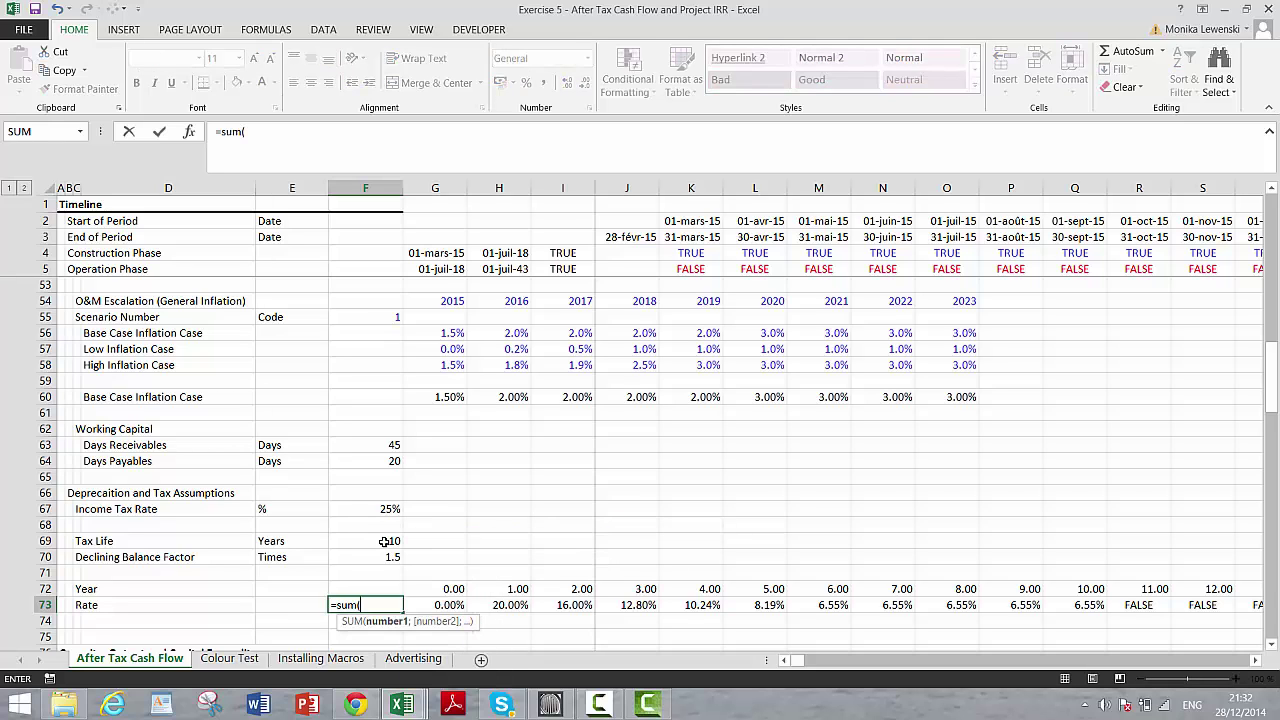
{"action": "key", "text": "Right"}
{"action": "key", "text": "shift+Right"}
{"action": "key", "text": "shift+Right"}
{"action": "key", "text": "shift+Right"}
{"action": "key", "text": "shift+Right"}
{"action": "key", "text": "shift+Right"}
{"action": "key", "text": "shift+Right"}
{"action": "key", "text": "shift+Right"}
{"action": "key", "text": "shift+Right"}
{"action": "key", "text": "shift+Right"}
{"action": "key", "text": "shift+Right"}
{"action": "key", "text": "shift+Right"}
{"action": "key", "text": "shift+Right"}
{"action": "key", "text": "shift+Right"}
{"action": "key", "text": "shift+Right"}
{"action": "key", "text": "shift+Right"}
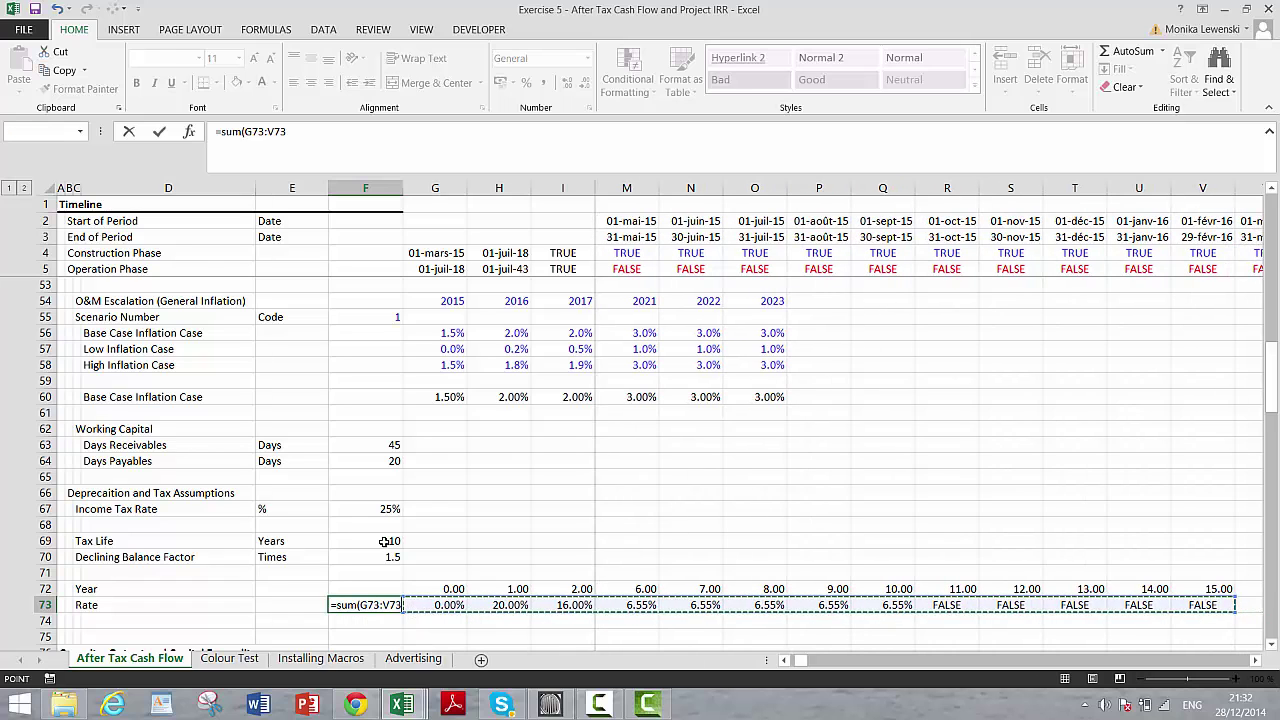
{"action": "key", "text": "Return"}
Step: Format the rate total in F73 as a plain number with two decimals
{"action": "key", "text": "Up"}
{"action": "key", "text": "Left"}
{"action": "key", "text": "Right"}
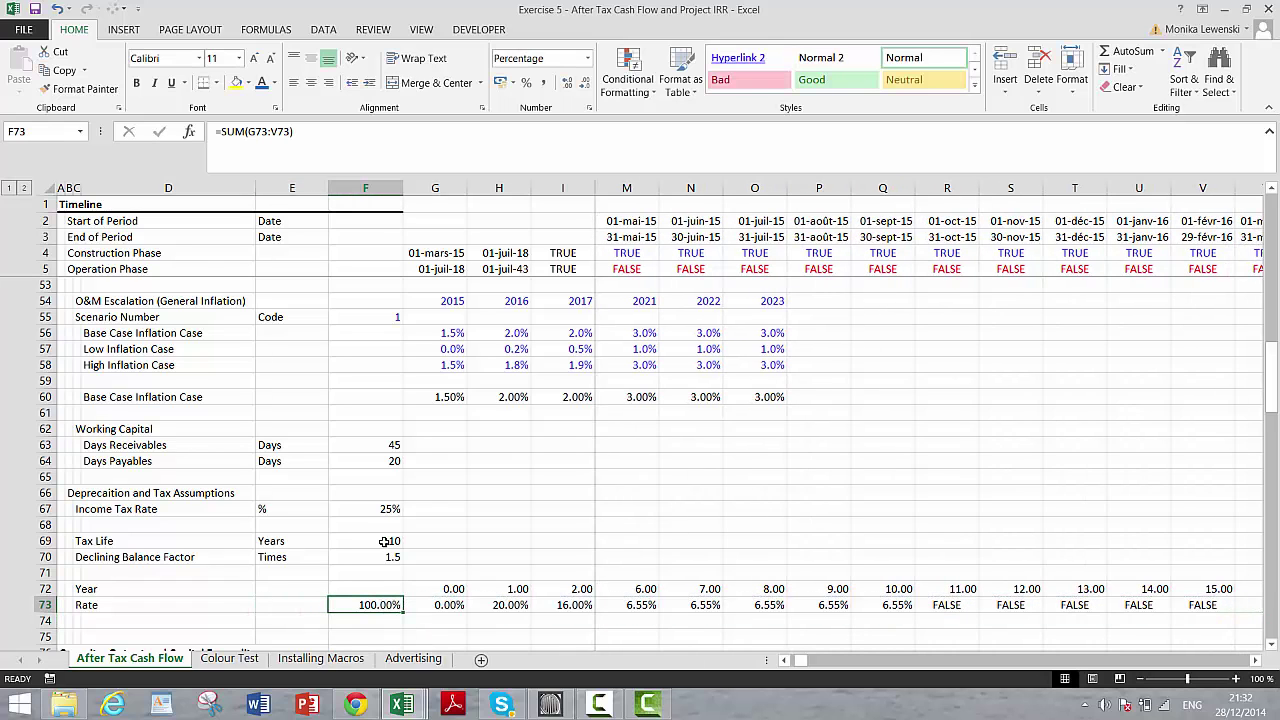
{"action": "key", "text": "ctrl+1"}
{"action": "key", "text": "Escape"}
{"action": "key", "text": "ctrl+shift+1"}
Step: Look back through the working capital, inflation, operating expense and revenue growth assumptions up to the capacity factor table
{"action": "key", "text": "Left"}
{"action": "key", "text": "Left"}
{"action": "key", "text": "Left"}
{"action": "key", "text": "Left"}
{"action": "key", "text": "Left"}
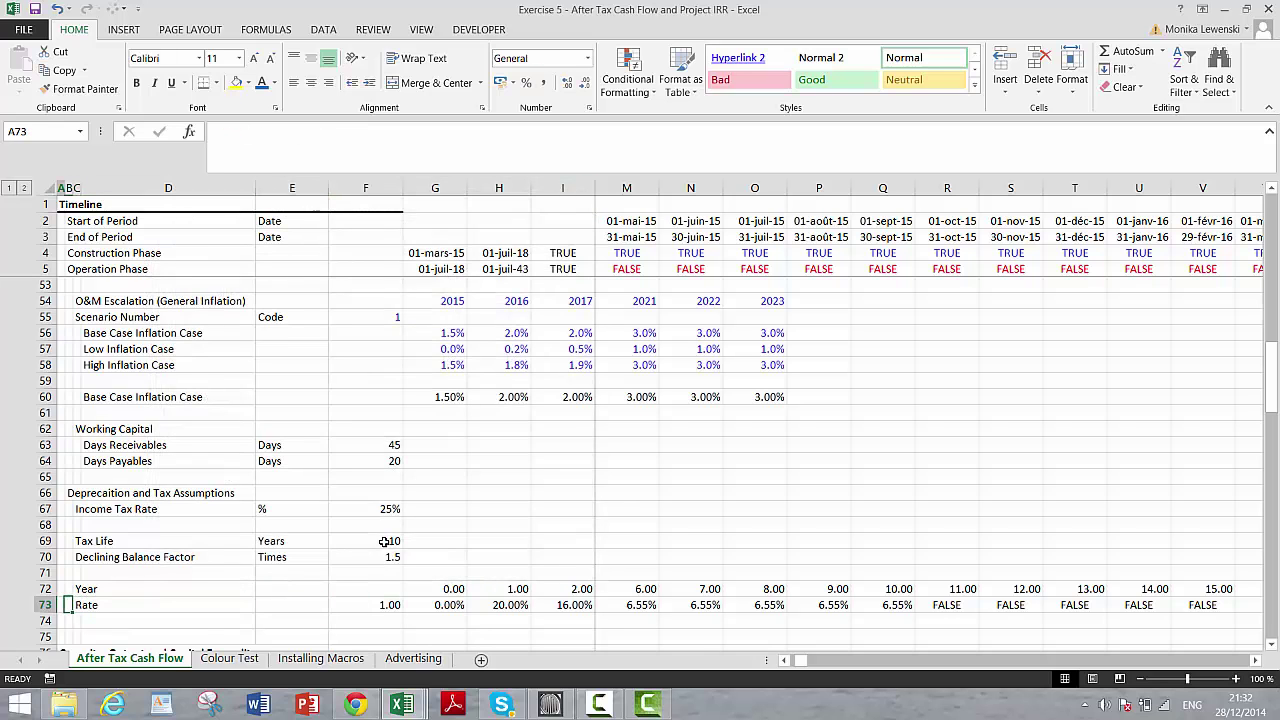
{"action": "key", "text": "Up"}
{"action": "key", "text": "Up"}
{"action": "key", "text": "Up"}
{"action": "key", "text": "Up"}
{"action": "key", "text": "Up"}
{"action": "key", "text": "Up"}
{"action": "key", "text": "Up"}
{"action": "key", "text": "Up"}
{"action": "key", "text": "Up"}
{"action": "key", "text": "Up"}
{"action": "key", "text": "Up"}
{"action": "key", "text": "Up"}
{"action": "key", "text": "Up"}
{"action": "key", "text": "Up"}
{"action": "key", "text": "Up"}
{"action": "key", "text": "Up"}
{"action": "key", "text": "Up"}
{"action": "key", "text": "Up"}
{"action": "key", "text": "Up"}
{"action": "key", "text": "Up"}
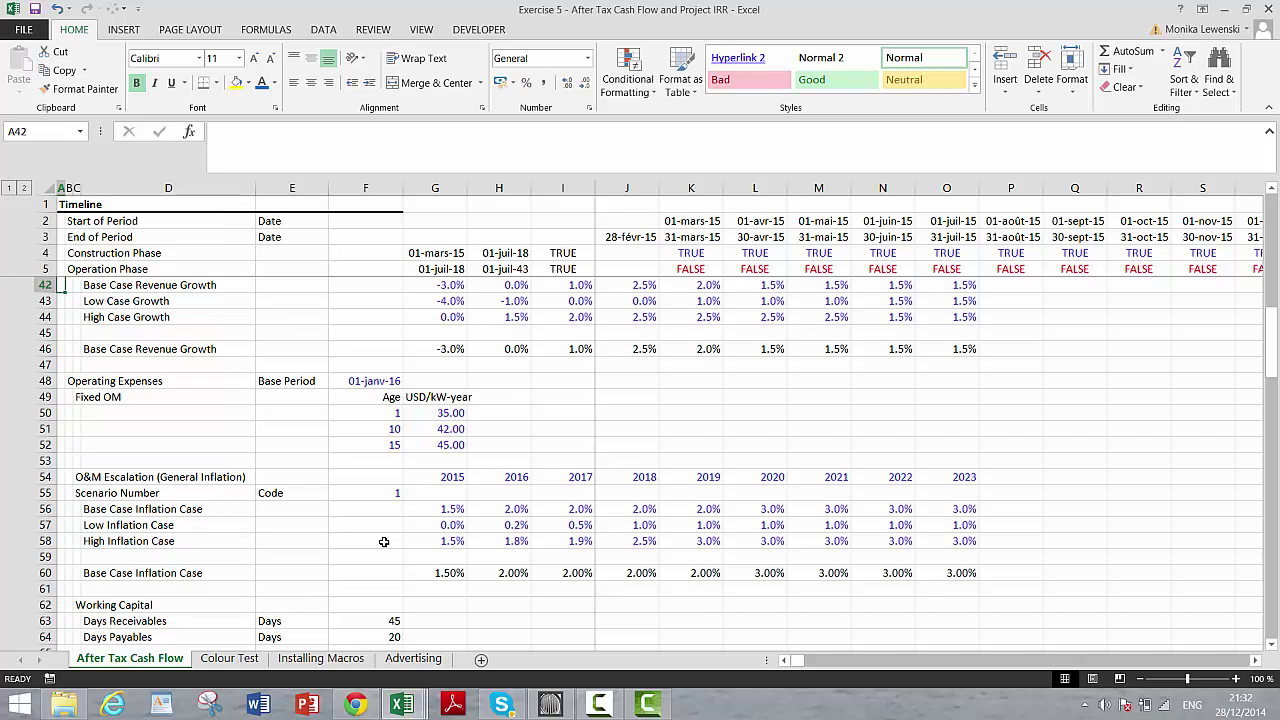
{"action": "key", "text": "Up"}
{"action": "key", "text": "Up"}
{"action": "key", "text": "Up"}
{"action": "key", "text": "Up"}
{"action": "key", "text": "Up"}
{"action": "key", "text": "Up"}
{"action": "key", "text": "Up"}
{"action": "key", "text": "Up"}
{"action": "key", "text": "Up"}
{"action": "key", "text": "Up"}
{"action": "key", "text": "Up"}
{"action": "key", "text": "Up"}
{"action": "key", "text": "Up"}
{"action": "key", "text": "Up"}
{"action": "key", "text": "Up"}
{"action": "key", "text": "Up"}
{"action": "key", "text": "Up"}
{"action": "key", "text": "Up"}
{"action": "key", "text": "Up"}
{"action": "key", "text": "Up"}
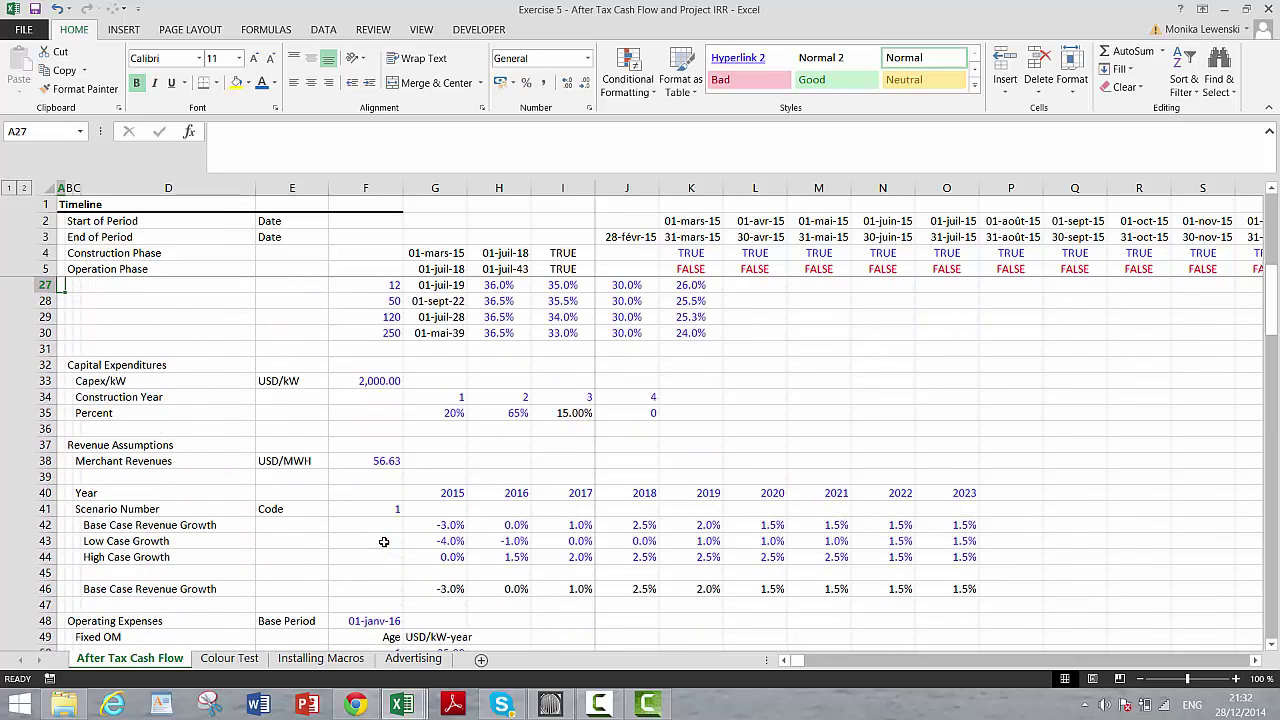
Step: Examine the capital expenditure assumptions, including the percentage spent in each construction year in row 35
{"action": "key", "text": "Down"}
{"action": "key", "text": "Down"}
{"action": "key", "text": "Down"}
{"action": "key", "text": "Down"}
{"action": "key", "text": "Down"}
{"action": "key", "text": "Down"}
{"action": "key", "text": "Down"}
{"action": "key", "text": "Down"}
{"action": "key", "text": "Down"}
{"action": "key", "text": "Down"}
{"action": "key", "text": "Down"}
{"action": "key", "text": "Down"}
{"action": "key", "text": "Down"}
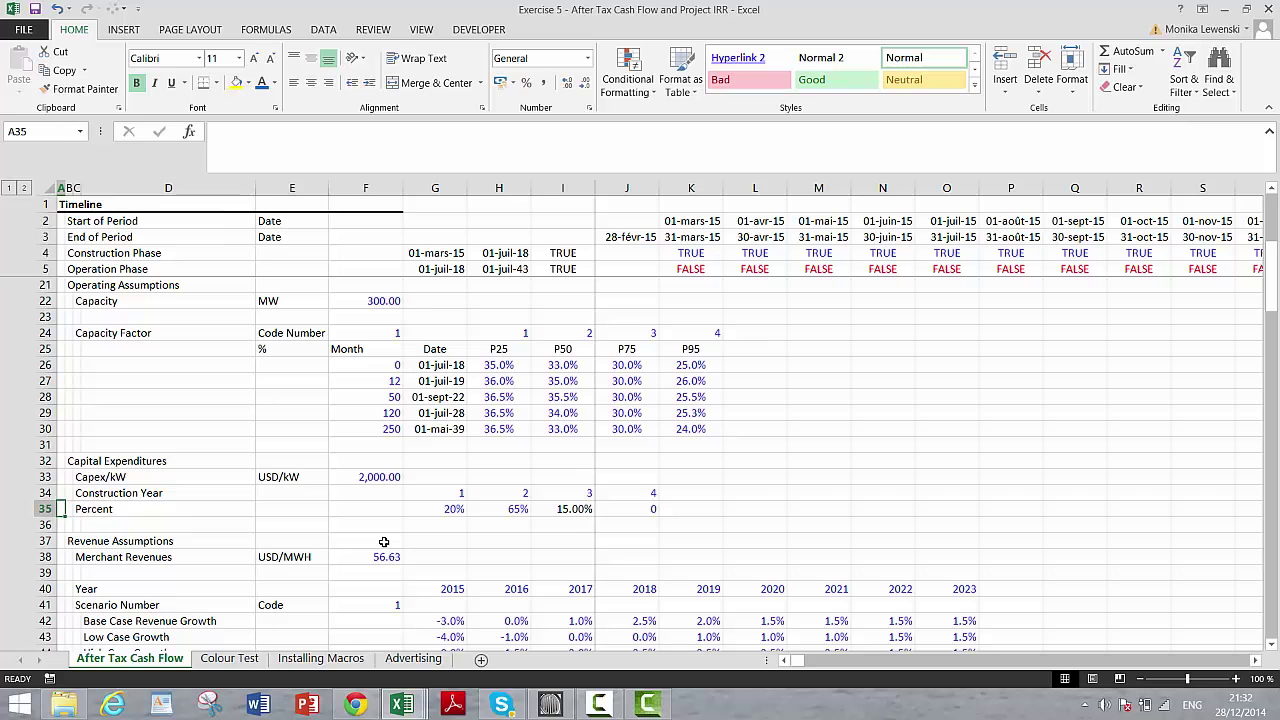
{"action": "key", "text": "Right"}
{"action": "key", "text": "Right"}
{"action": "key", "text": "Right"}
{"action": "key", "text": "Right"}
{"action": "key", "text": "Right"}
{"action": "key", "text": "Right"}
{"action": "key", "text": "Right"}
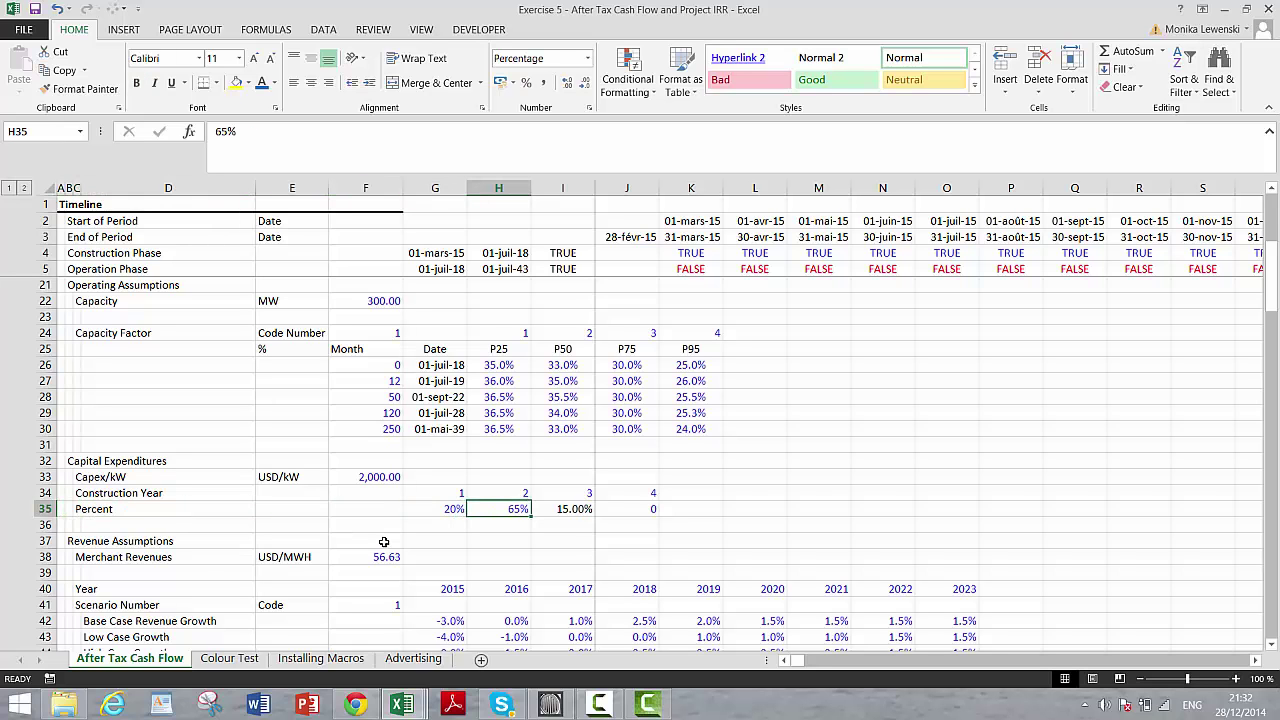
Step: Review the assumptions from Revenue Assumptions down through Operating Expenses, Working Capital and the depreciation and tax block
{"action": "key", "text": "Down"}
{"action": "key", "text": "Down"}
{"action": "key", "text": "Down"}
{"action": "key", "text": "Down"}
{"action": "key", "text": "Down"}
{"action": "key", "text": "Down"}
{"action": "key", "text": "Down"}
{"action": "key", "text": "Down"}
{"action": "key", "text": "Down"}
{"action": "key", "text": "Down"}
{"action": "key", "text": "Down"}
{"action": "key", "text": "Down"}
{"action": "key", "text": "Down"}
{"action": "key", "text": "Down"}
{"action": "key", "text": "Down"}
{"action": "key", "text": "Down"}
{"action": "key", "text": "Down"}
{"action": "key", "text": "Down"}
{"action": "key", "text": "Down"}
{"action": "key", "text": "Down"}
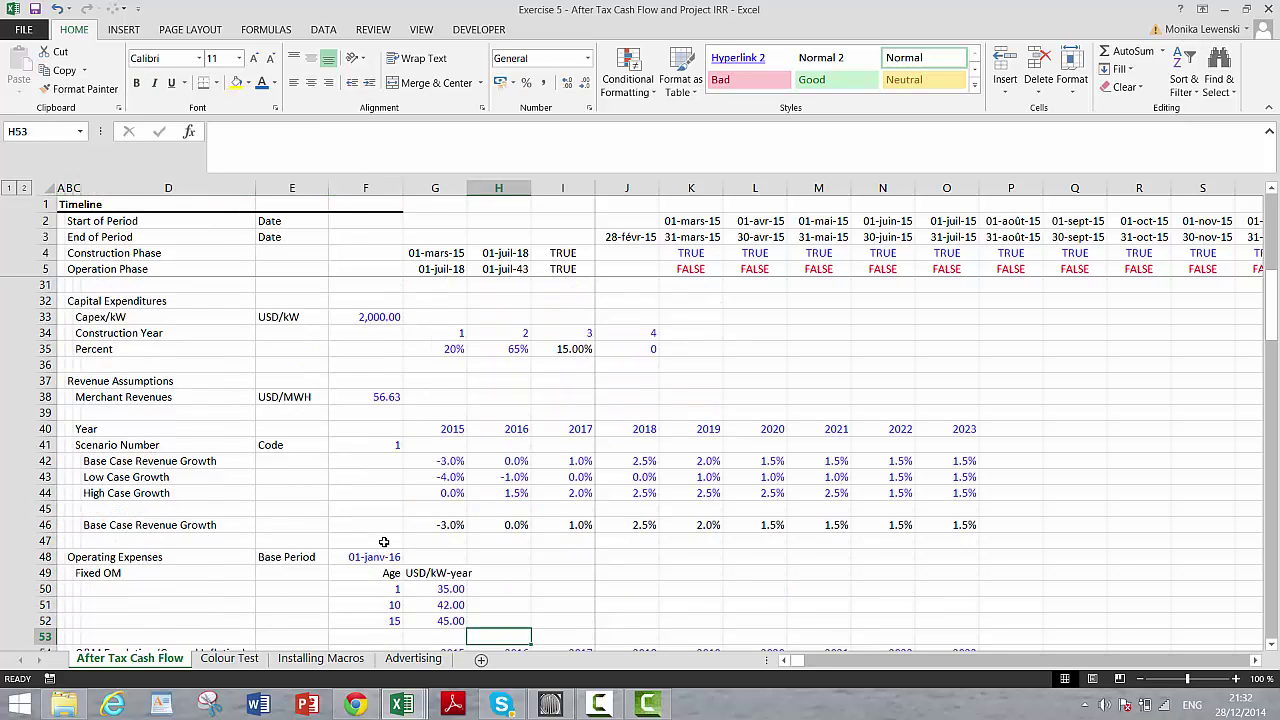
{"action": "key", "text": "Down"}
{"action": "key", "text": "Down"}
{"action": "key", "text": "Down"}
{"action": "key", "text": "Down"}
{"action": "key", "text": "Down"}
{"action": "key", "text": "Down"}
{"action": "key", "text": "Down"}
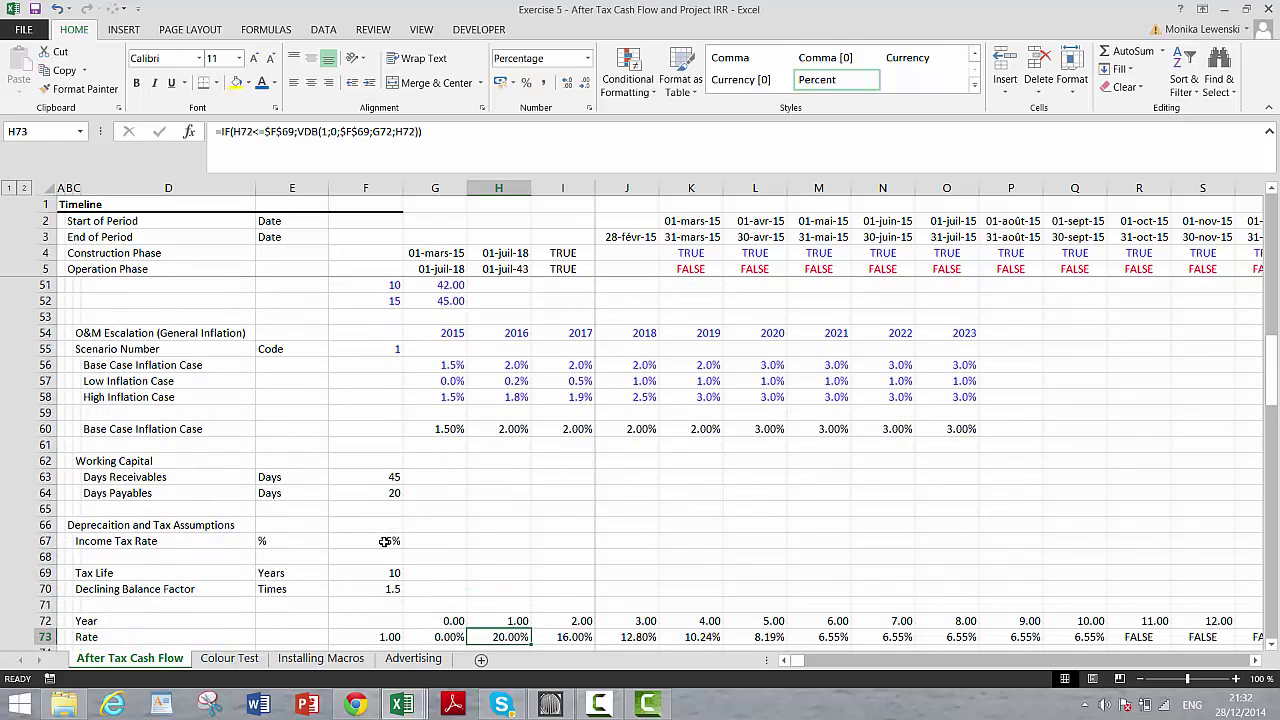
{"action": "key", "text": "Down"}
{"action": "key", "text": "Down"}
{"action": "key", "text": "Down"}
{"action": "key", "text": "Down"}
{"action": "key", "text": "Down"}
{"action": "key", "text": "Down"}
{"action": "key", "text": "Down"}
{"action": "key", "text": "Down"}
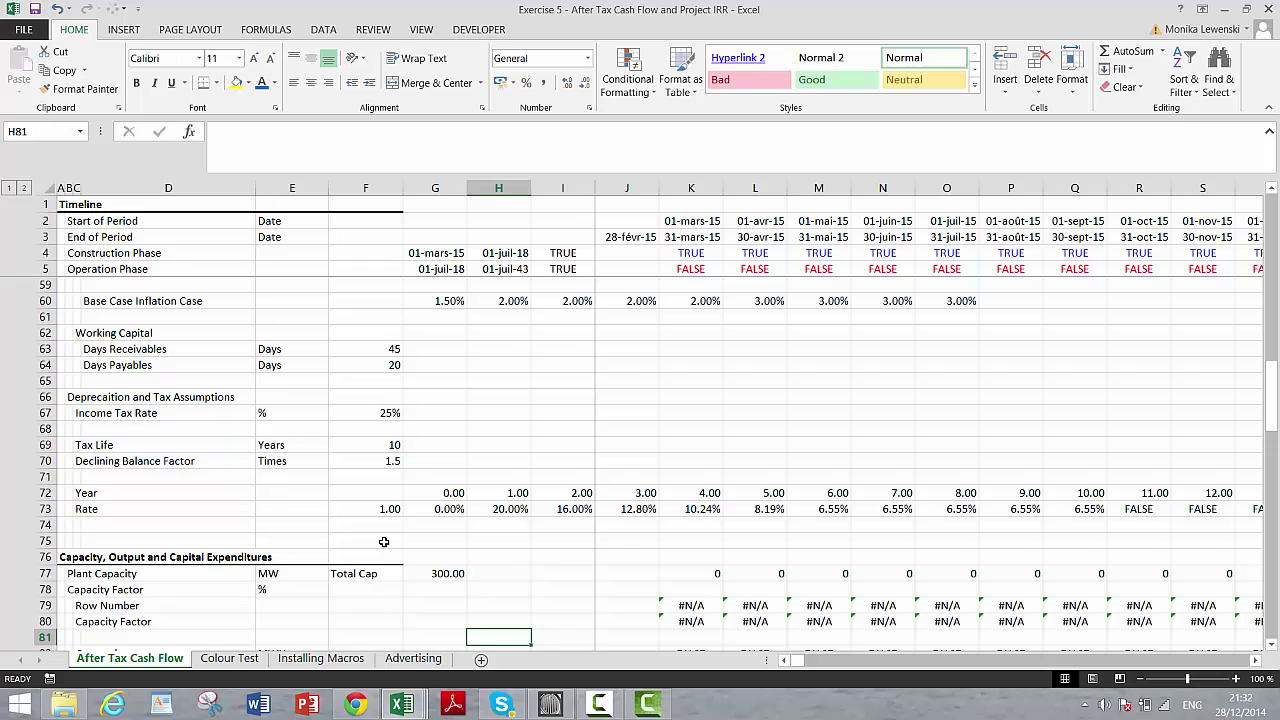
Step: Inspect the yearly depreciation rates along row 73, including the years beyond the tax life
{"action": "key", "text": "Up"}
{"action": "key", "text": "Up"}
{"action": "key", "text": "Up"}
{"action": "key", "text": "Up"}
{"action": "key", "text": "Up"}
{"action": "key", "text": "Up"}
{"action": "key", "text": "Up"}
{"action": "key", "text": "Up"}
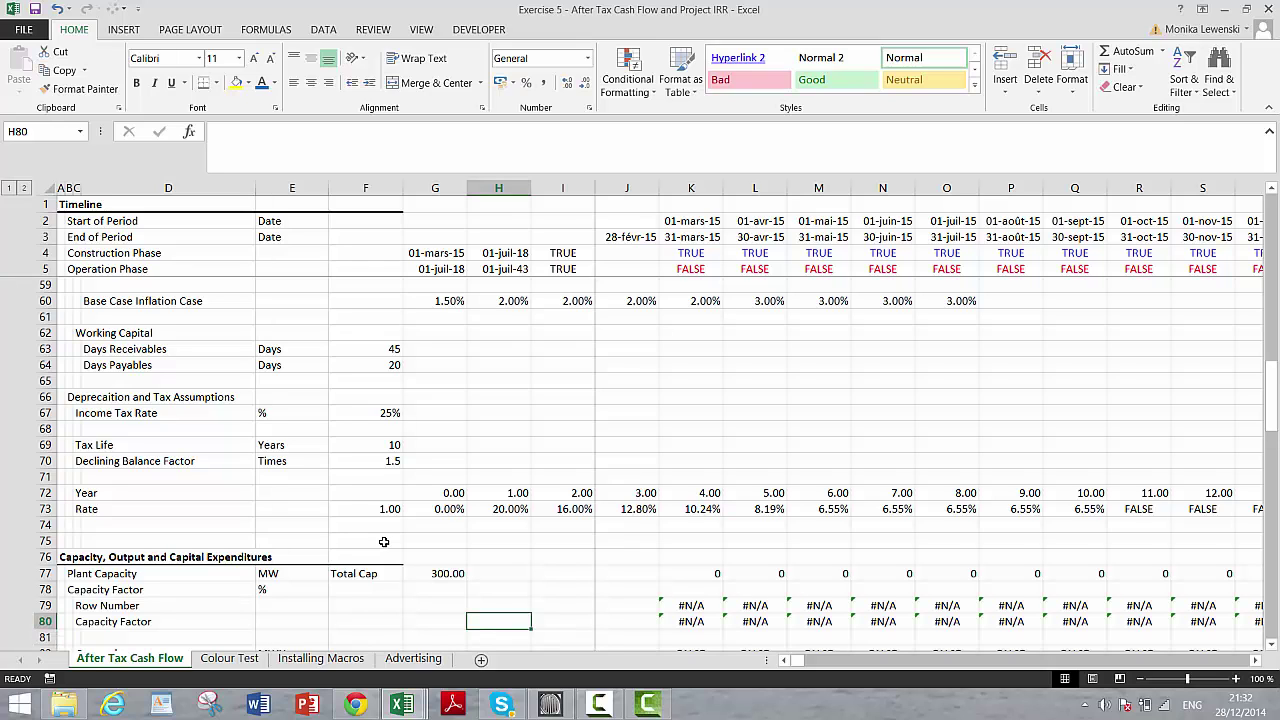
{"action": "key", "text": "Right"}
{"action": "key", "text": "Right"}
{"action": "key", "text": "Right"}
{"action": "key", "text": "Right"}
{"action": "key", "text": "Right"}
{"action": "key", "text": "Right"}
{"action": "key", "text": "Right"}
{"action": "key", "text": "Right"}
{"action": "key", "text": "Right"}
{"action": "key", "text": "Right"}
{"action": "key", "text": "Right"}
{"action": "key", "text": "Right"}
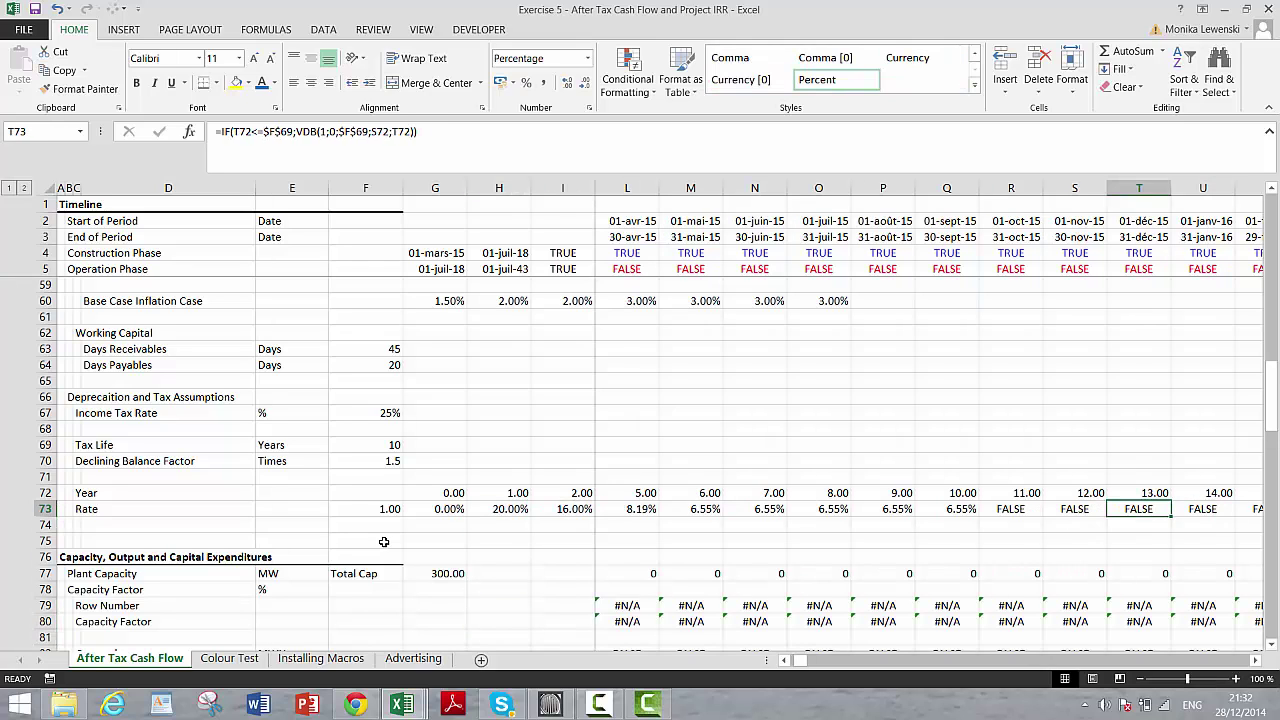
{"action": "key", "text": "Left"}
{"action": "key", "text": "Left"}
{"action": "key", "text": "Left"}
{"action": "key", "text": "ctrl+Left"}
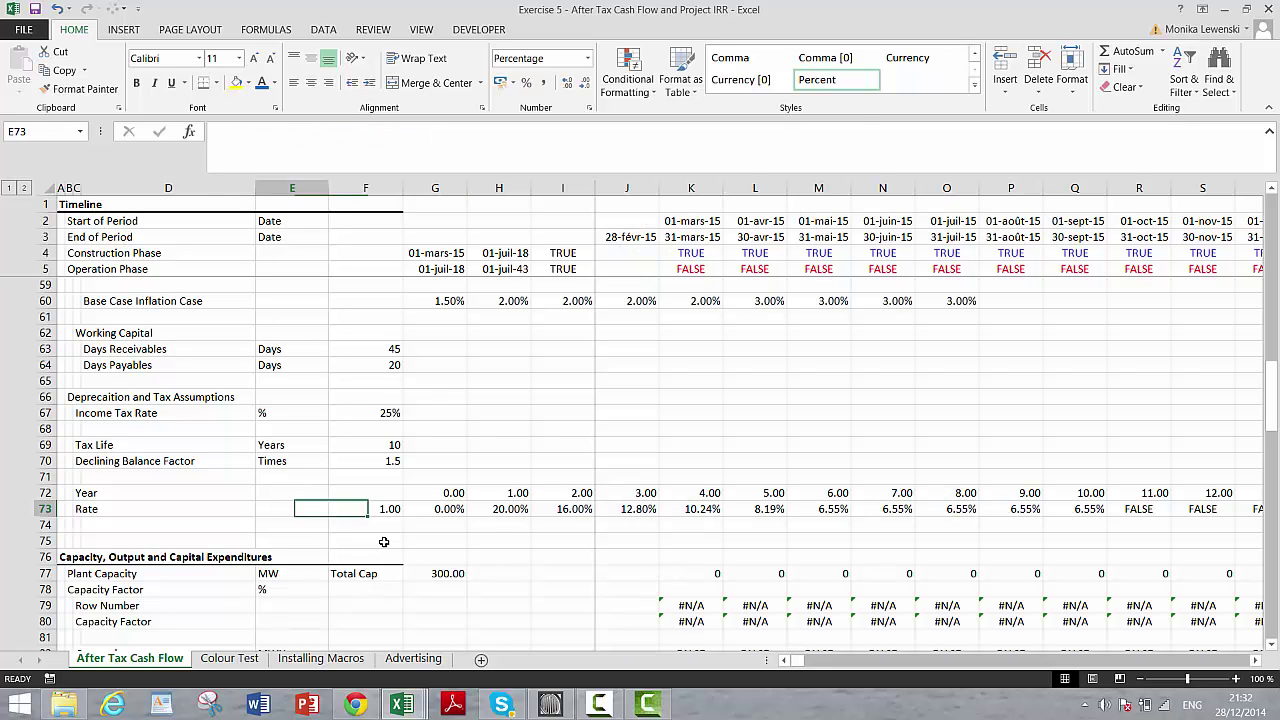
Step: Look through the Capacity, Output and Capital Expenditures section and the EBITDA revenue rows down to Operating Expense
{"action": "key", "text": "Home"}
{"action": "key", "text": "Down"}
{"action": "key", "text": "Down"}
{"action": "key", "text": "Down"}
{"action": "key", "text": "Down"}
{"action": "key", "text": "Down"}
{"action": "key", "text": "Down"}
{"action": "key", "text": "ctrl+Down"}
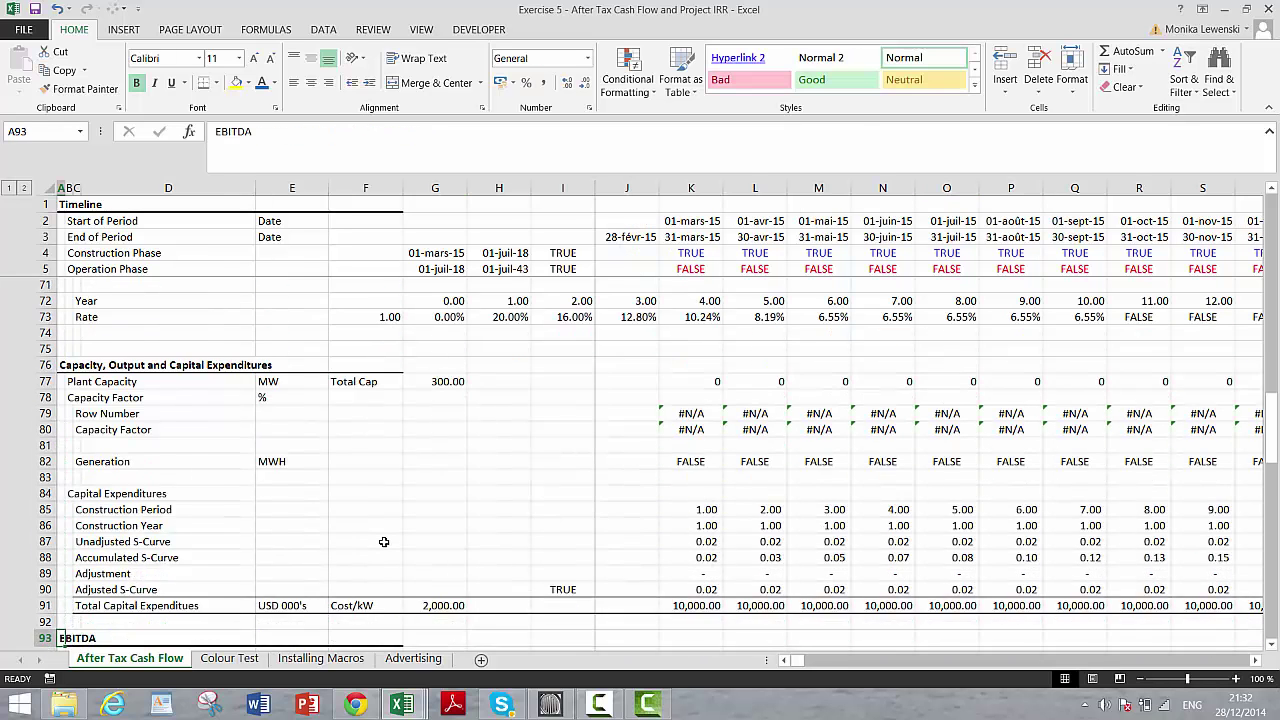
{"action": "key", "text": "Down"}
{"action": "key", "text": "Down"}
{"action": "key", "text": "Down"}
{"action": "key", "text": "Down"}
{"action": "key", "text": "Down"}
{"action": "key", "text": "Down"}
{"action": "key", "text": "Down"}
{"action": "key", "text": "Down"}
{"action": "key", "text": "Down"}
{"action": "key", "text": "Down"}
{"action": "key", "text": "Down"}
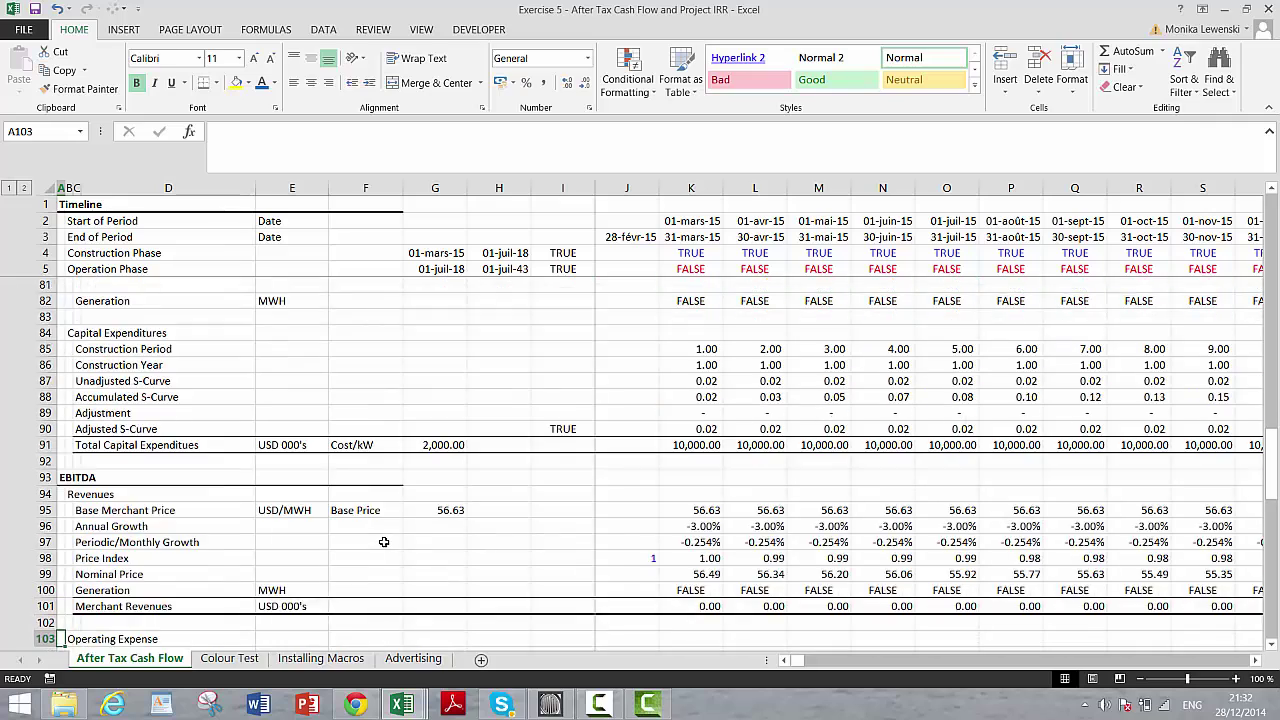
Step: Review the Operating Expense, Working Capital and Pre Tax Cash Flow rows down to the EBIT and Taxes on EBIT heading and back
{"action": "key", "text": "Down"}
{"action": "key", "text": "Down"}
{"action": "key", "text": "Down"}
{"action": "key", "text": "Down"}
{"action": "key", "text": "Down"}
{"action": "key", "text": "Down"}
{"action": "key", "text": "Down"}
{"action": "key", "text": "Down"}
{"action": "key", "text": "Down"}
{"action": "key", "text": "Down"}
{"action": "key", "text": "Down"}
{"action": "key", "text": "Down"}
{"action": "key", "text": "Down"}
{"action": "key", "text": "Down"}
{"action": "key", "text": "Down"}
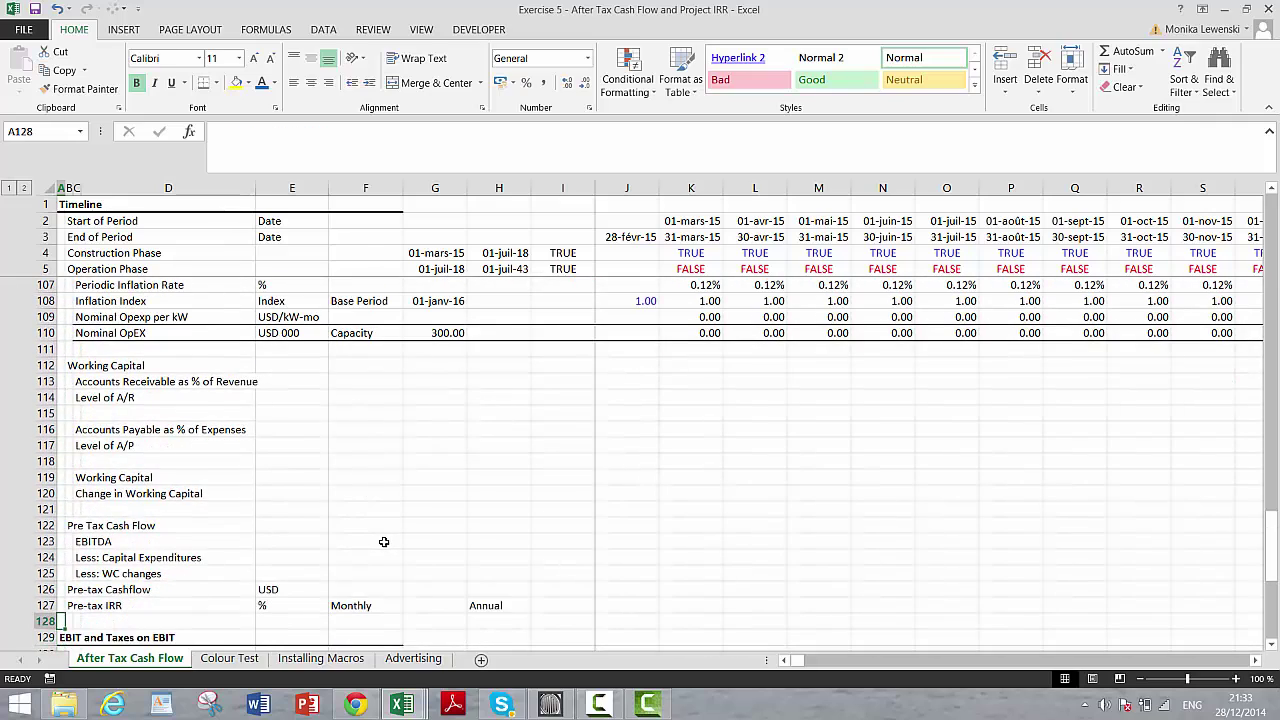
{"action": "key", "text": "Up"}
{"action": "key", "text": "Up"}
{"action": "key", "text": "Up"}
{"action": "key", "text": "Up"}
{"action": "key", "text": "Up"}
{"action": "key", "text": "Up"}
{"action": "key", "text": "Up"}
{"action": "key", "text": "Up"}
{"action": "key", "text": "Up"}
{"action": "key", "text": "Up"}
{"action": "key", "text": "Up"}
{"action": "key", "text": "Up"}
{"action": "key", "text": "Up"}
{"action": "key", "text": "Up"}
{"action": "key", "text": "Up"}
{"action": "key", "text": "Up"}
Step: Enter the unit label USD 000's in E113 for Accounts Receivable as % of Revenue
{"action": "key", "text": "Down"}
{"action": "key", "text": "Down"}
{"action": "key", "text": "Down"}
{"action": "key", "text": "Down"}
{"action": "key", "text": "Down"}
{"action": "key", "text": "Down"}
{"action": "key", "text": "Down"}
{"action": "key", "text": "Down"}
{"action": "key", "text": "Down"}
{"action": "key", "text": "Down"}
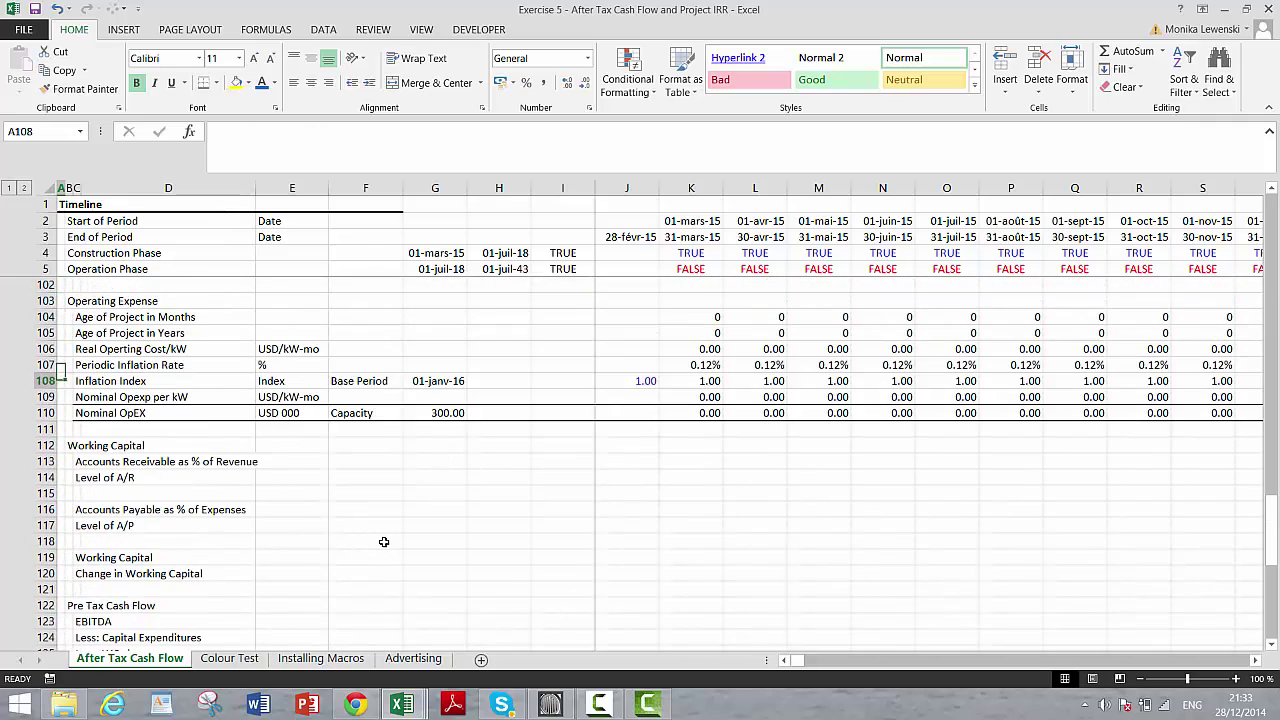
{"action": "key", "text": "Right"}
{"action": "key", "text": "Right"}
{"action": "key", "text": "Right"}
{"action": "key", "text": "Right"}
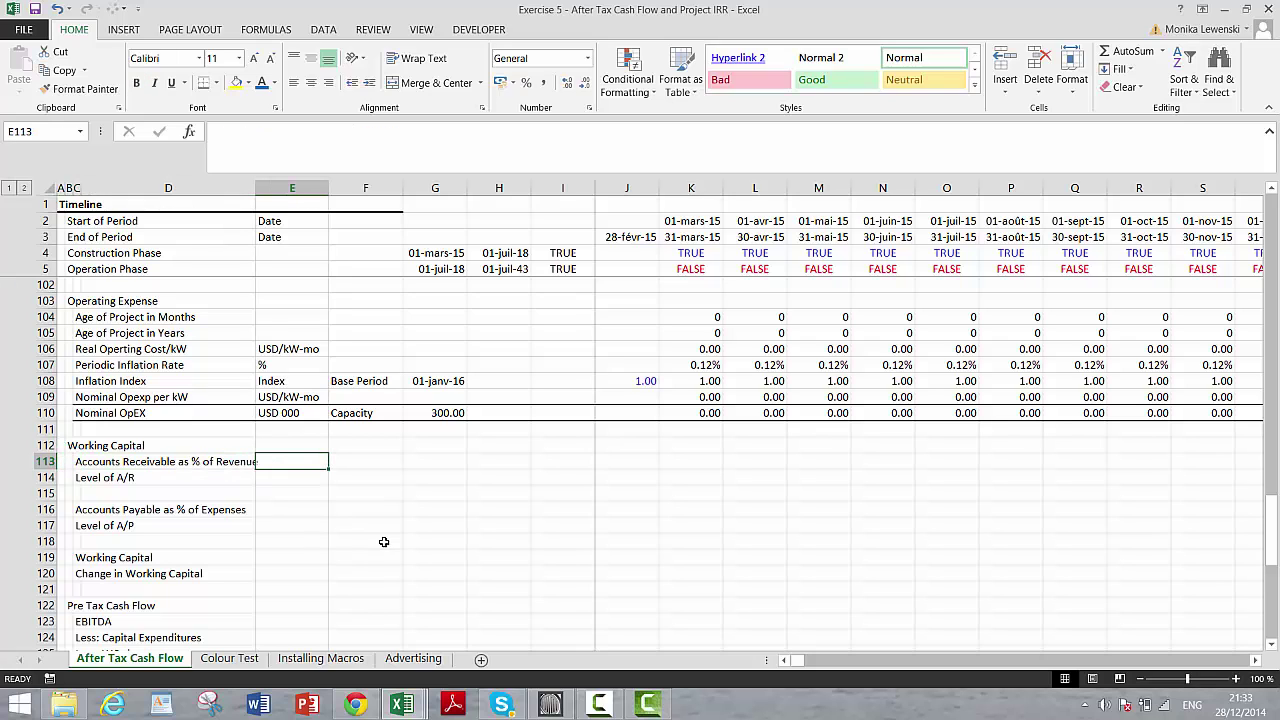
{"action": "type", "text": "USD 0"}
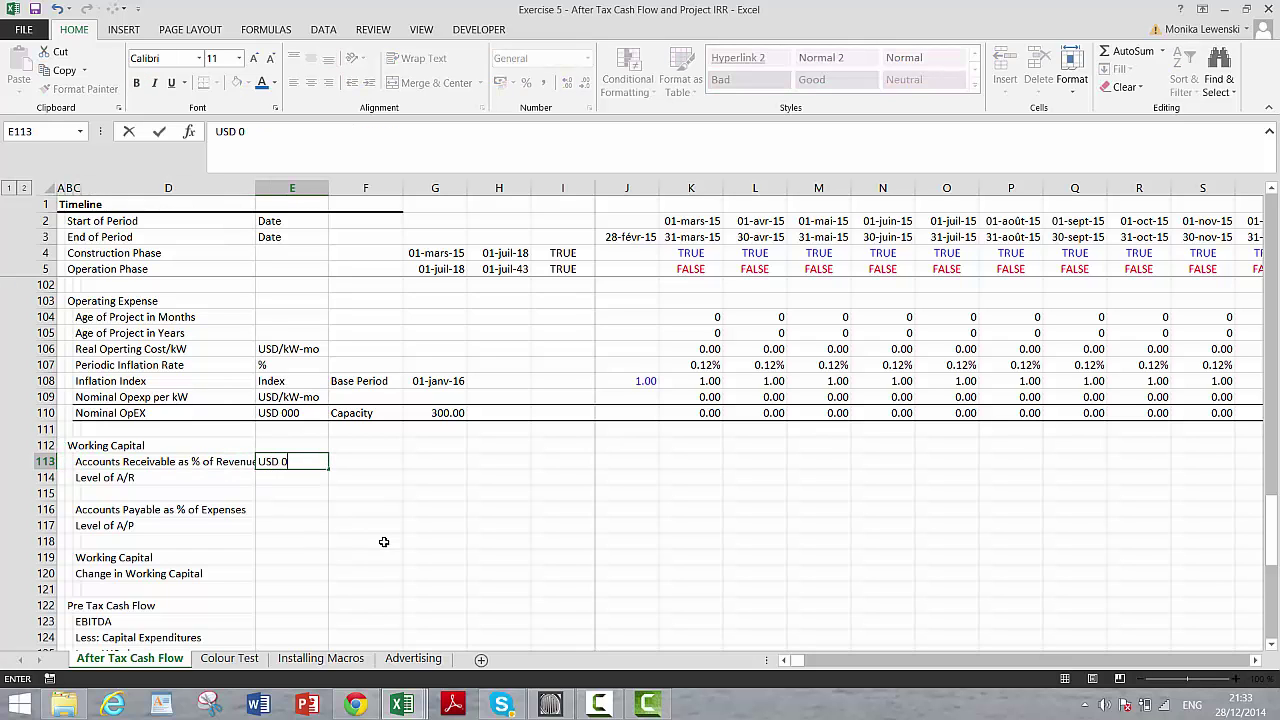
{"action": "type", "text": "00's"}
{"action": "key", "text": "Return"}
{"action": "key", "text": "Up"}
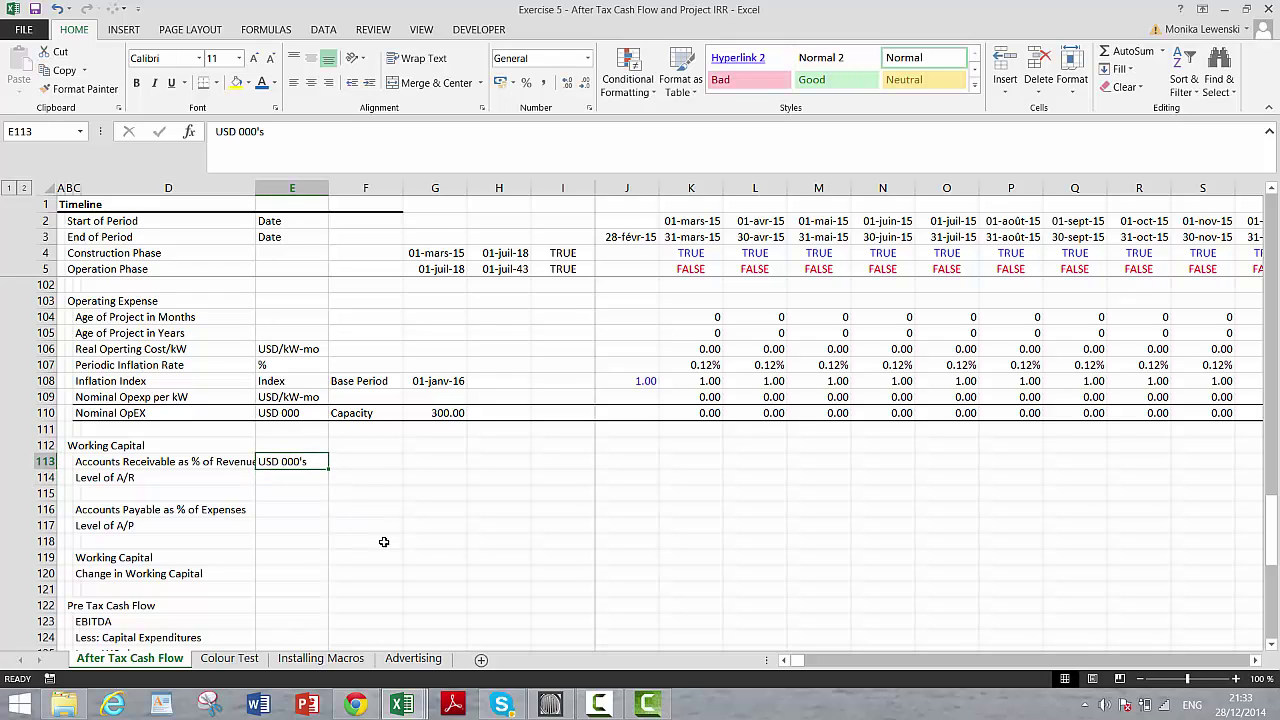
Step: Copy the USD 000's label from E113 to Level of A/R, Accounts Payable as % of Expenses and Level of A/P
{"action": "key", "text": "ctrl+c"}
{"action": "key", "text": "Down"}
{"action": "key", "text": "Down"}
{"action": "key", "text": "Down"}
{"action": "key", "text": "Up"}
{"action": "key", "text": "Up"}
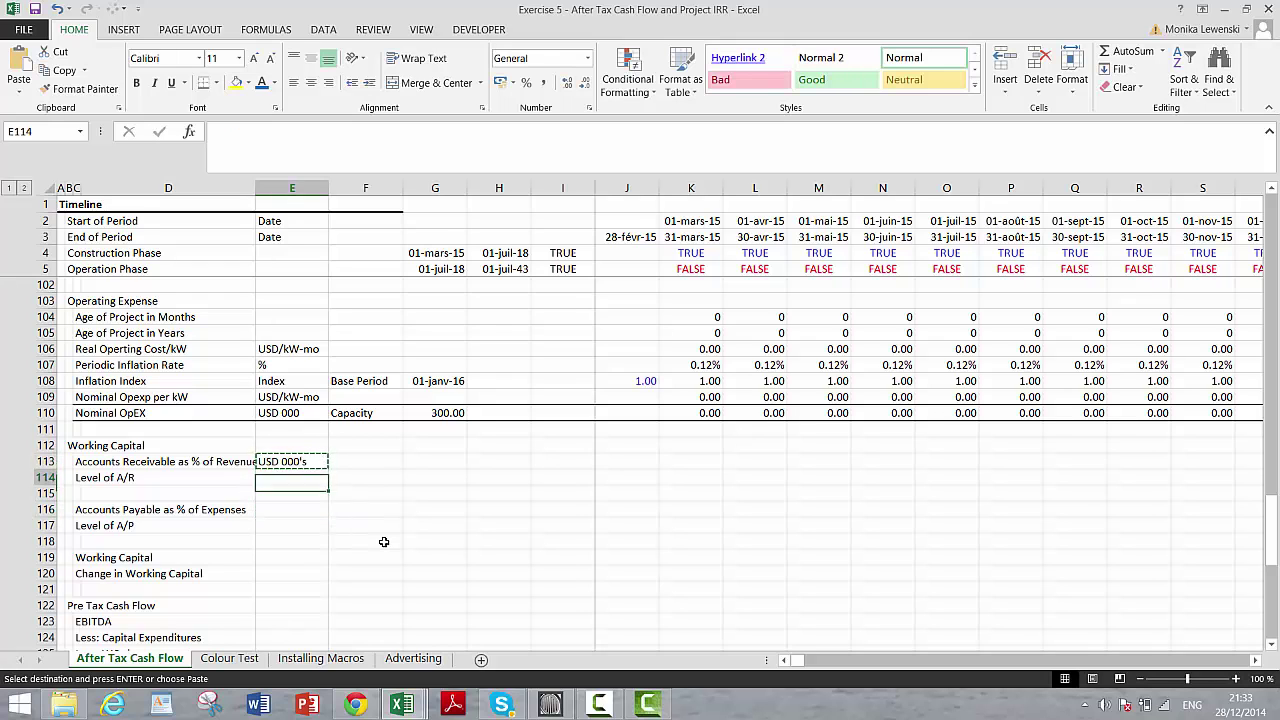
{"action": "key", "text": "ctrl+v"}
{"action": "key", "text": "Down"}
{"action": "key", "text": "Down"}
{"action": "key", "text": "Down"}
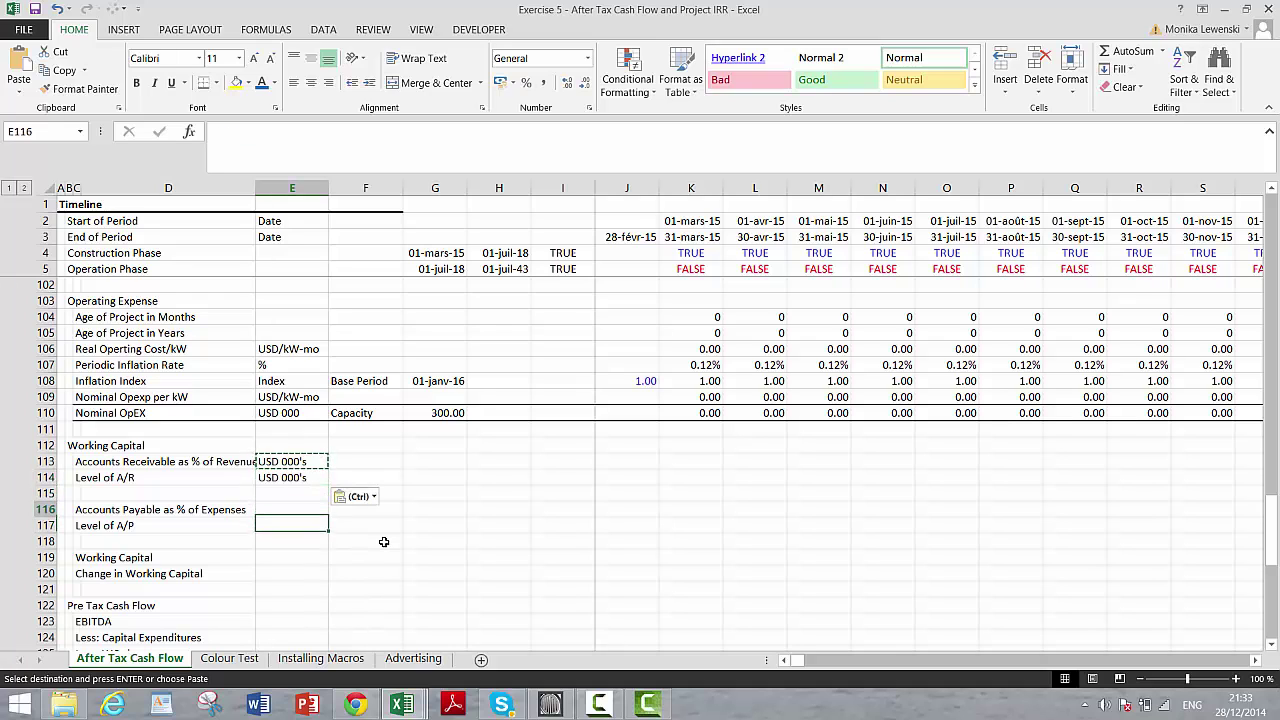
{"action": "key", "text": "Up"}
{"action": "key", "text": "ctrl+v"}
{"action": "key", "text": "Down"}
{"action": "key", "text": "ctrl+v"}
Step: Paste the USD 000's label beside Working Capital and Change in Working Capital in E119 and E120
{"action": "key", "text": "Down"}
{"action": "key", "text": "Down"}
{"action": "key", "text": "Down"}
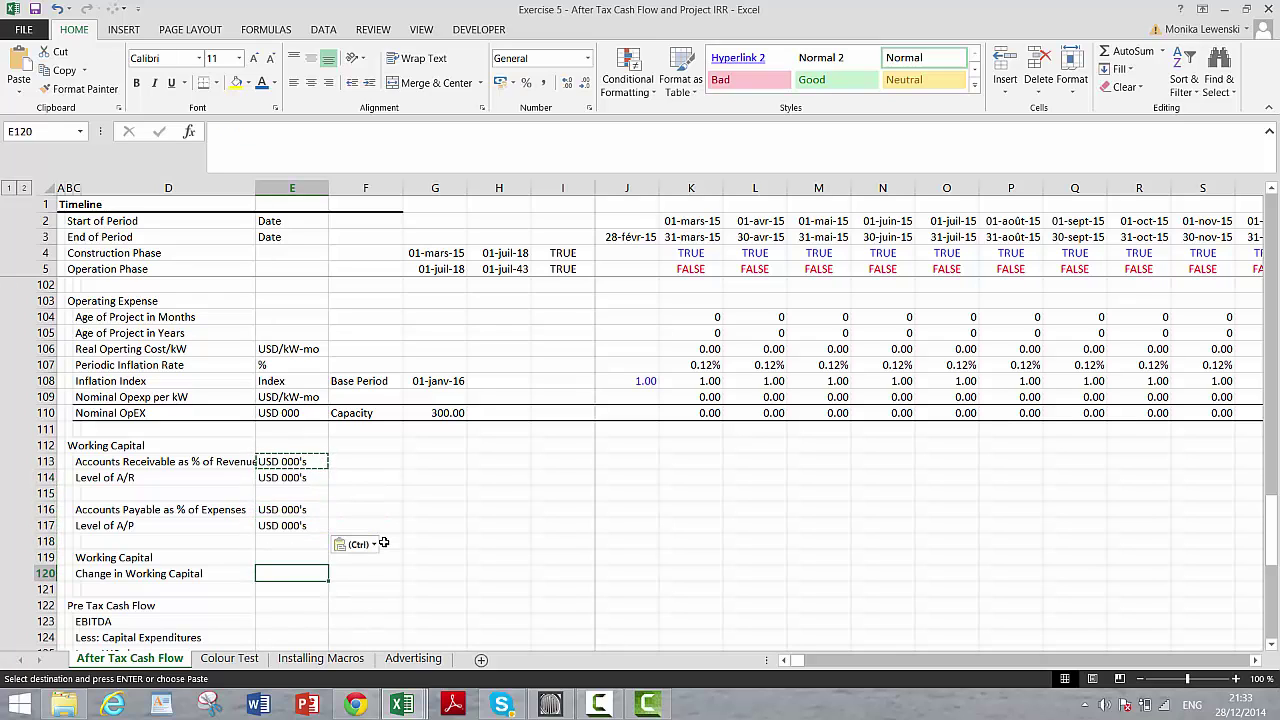
{"action": "key", "text": "Up"}
{"action": "key", "text": "ctrl+v"}
{"action": "key", "text": "Down"}
{"action": "key", "text": "ctrl+v"}
Step: Paste the USD 000's label beside EBITDA and Less: Capital Expenditures in the Pre Tax Cash Flow block
{"action": "key", "text": "Down"}
{"action": "key", "text": "Down"}
{"action": "key", "text": "Down"}
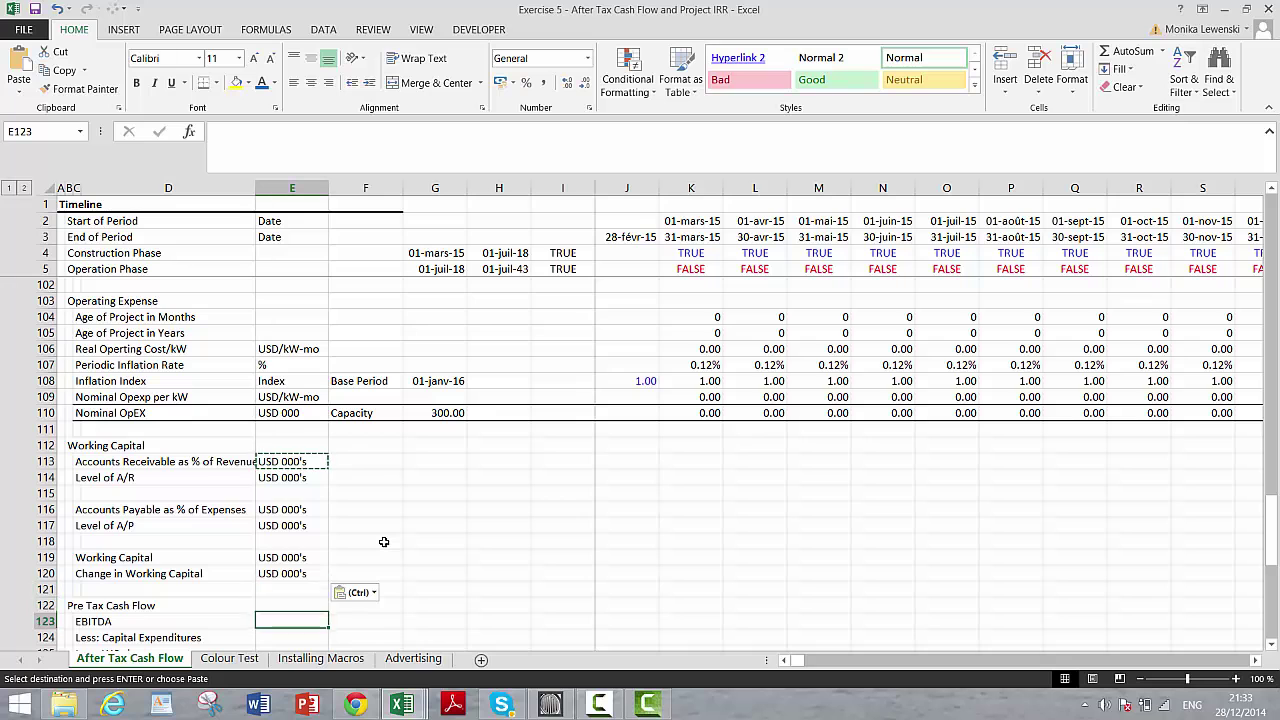
{"action": "key", "text": "ctrl+v"}
{"action": "key", "text": "Down"}
{"action": "key", "text": "ctrl+v"}
Step: Fill E124:E126 with the copied USD 000's label so it covers Less: WC changes and Pre-tax Cashflow
{"action": "key", "text": "Down"}
{"action": "key", "text": "Down"}
{"action": "type", "text": "USD"}
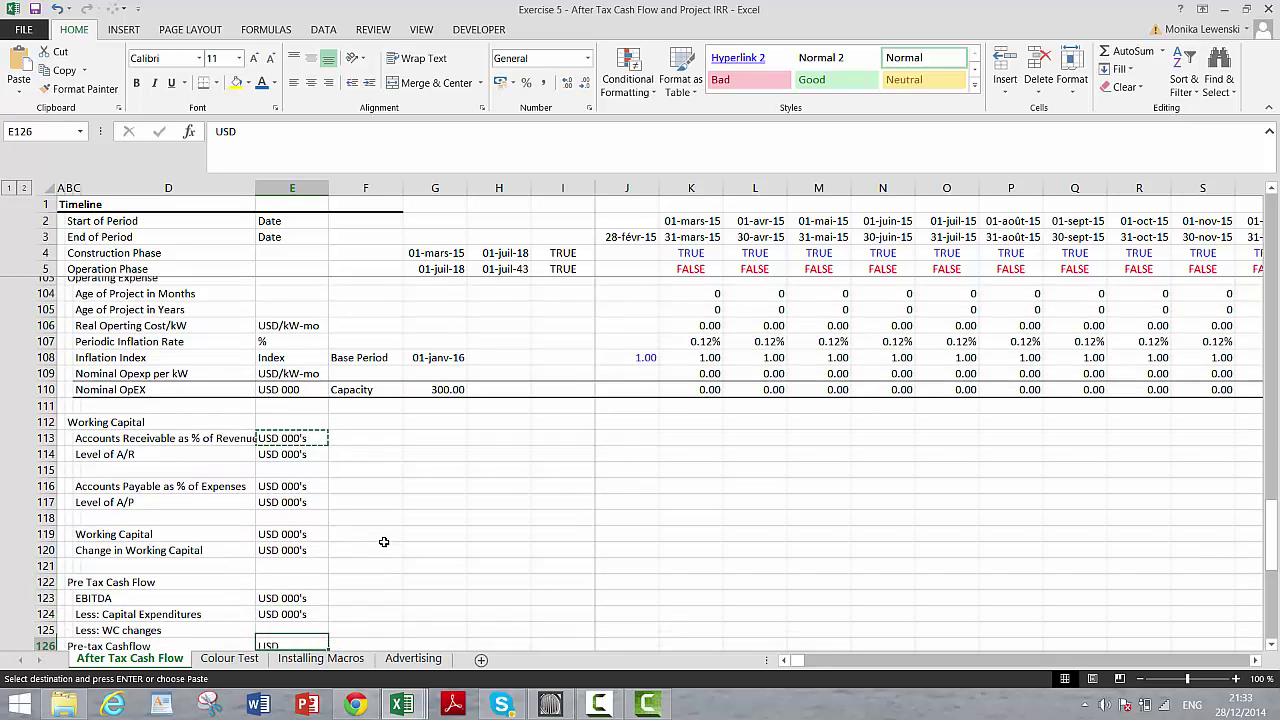
{"action": "key", "text": "Up"}
{"action": "key", "text": "Up"}
{"action": "key", "text": "shift+Down"}
{"action": "key", "text": "shift+Down"}
{"action": "key", "text": "ctrl+v"}
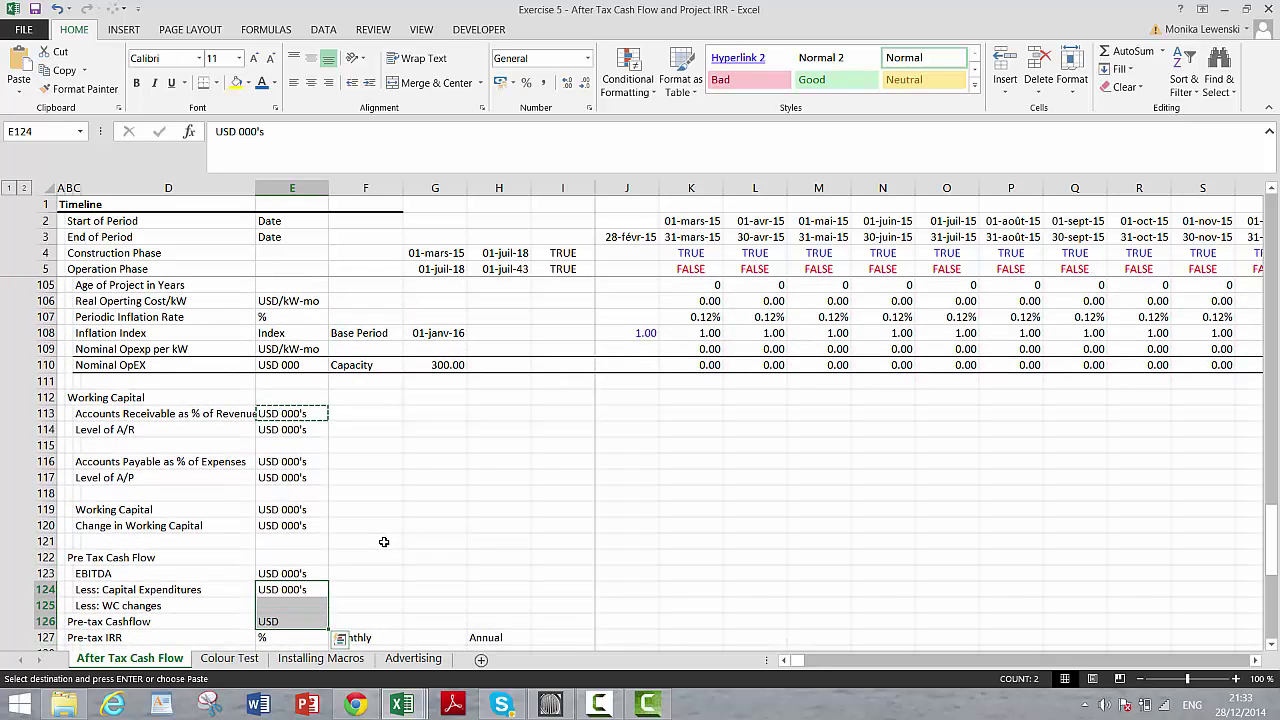
{"action": "key", "text": "Escape"}
Step: Look over the rows from Depreciation Expense back up through the working capital and operating expense blocks to Nominal Price
{"action": "key", "text": "Down"}
{"action": "key", "text": "Down"}
{"action": "key", "text": "Down"}
{"action": "key", "text": "Down"}
{"action": "key", "text": "Down"}
{"action": "key", "text": "Down"}
{"action": "key", "text": "Down"}
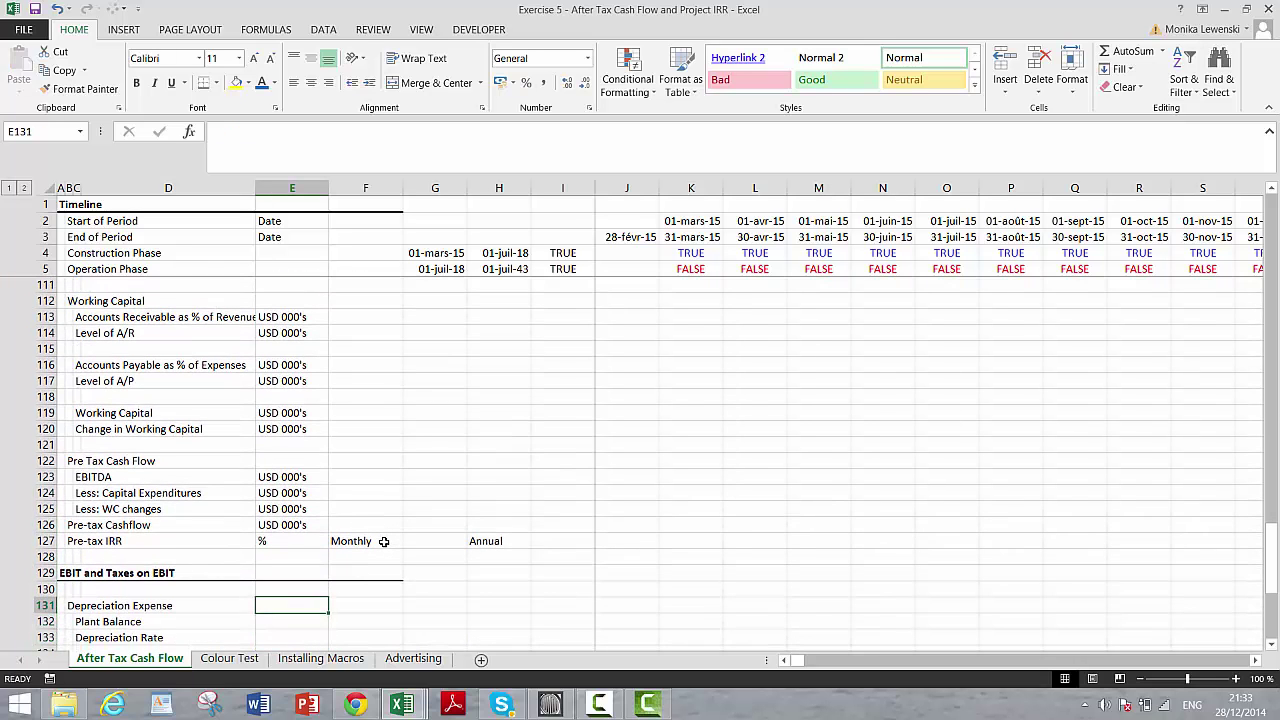
{"action": "key", "text": "Up"}
{"action": "key", "text": "Up"}
{"action": "key", "text": "Up"}
{"action": "key", "text": "Up"}
{"action": "key", "text": "Up"}
{"action": "key", "text": "Up"}
{"action": "key", "text": "Up"}
{"action": "key", "text": "Up"}
{"action": "key", "text": "Up"}
{"action": "key", "text": "Up"}
{"action": "key", "text": "Up"}
{"action": "key", "text": "Up"}
{"action": "key", "text": "Up"}
{"action": "key", "text": "Up"}
{"action": "key", "text": "Up"}
{"action": "key", "text": "Up"}
{"action": "key", "text": "Up"}
{"action": "key", "text": "Up"}
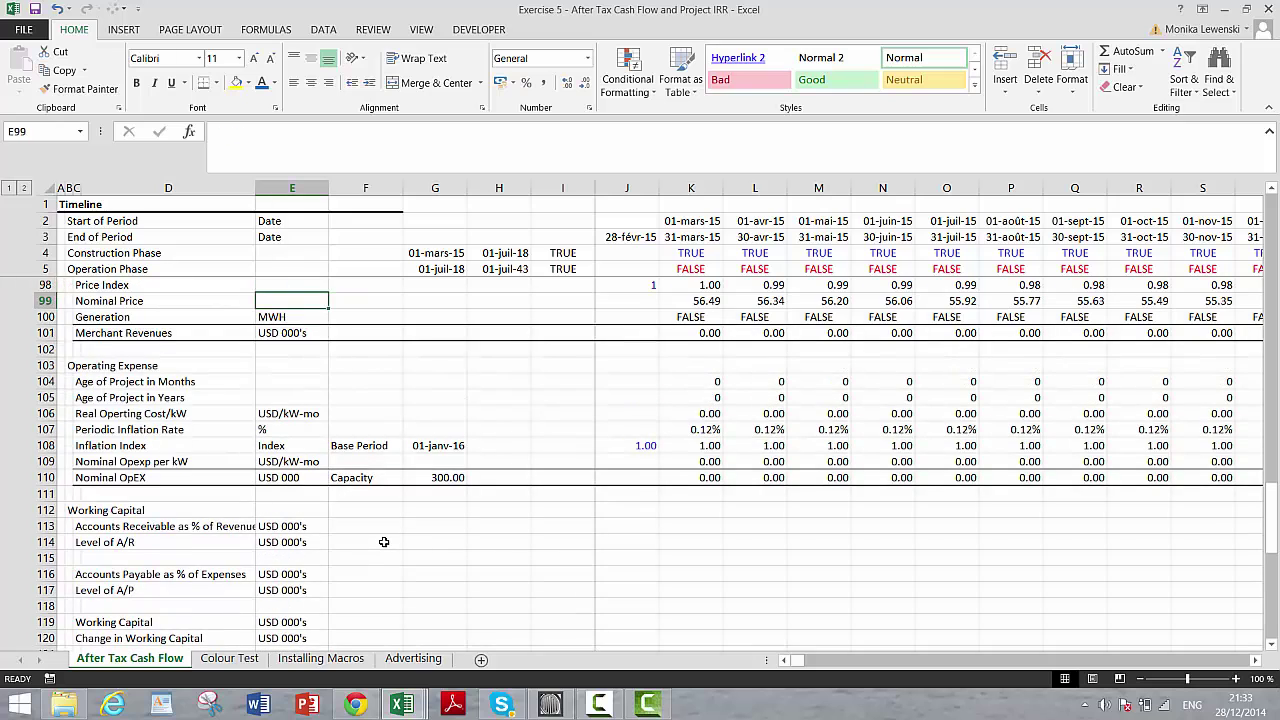
Step: Enter the label Days in F113 on the Accounts Receivable as % of Revenue row
{"action": "key", "text": "Down"}
{"action": "key", "text": "Down"}
{"action": "key", "text": "Down"}
{"action": "key", "text": "Down"}
{"action": "key", "text": "Down"}
{"action": "key", "text": "Down"}
{"action": "key", "text": "Down"}
{"action": "key", "text": "Down"}
{"action": "key", "text": "Down"}
{"action": "key", "text": "Down"}
{"action": "key", "text": "Down"}
{"action": "key", "text": "Down"}
{"action": "key", "text": "Down"}
{"action": "key", "text": "Down"}
{"action": "key", "text": "Down"}
{"action": "key", "text": "Up"}
{"action": "key", "text": "Right"}
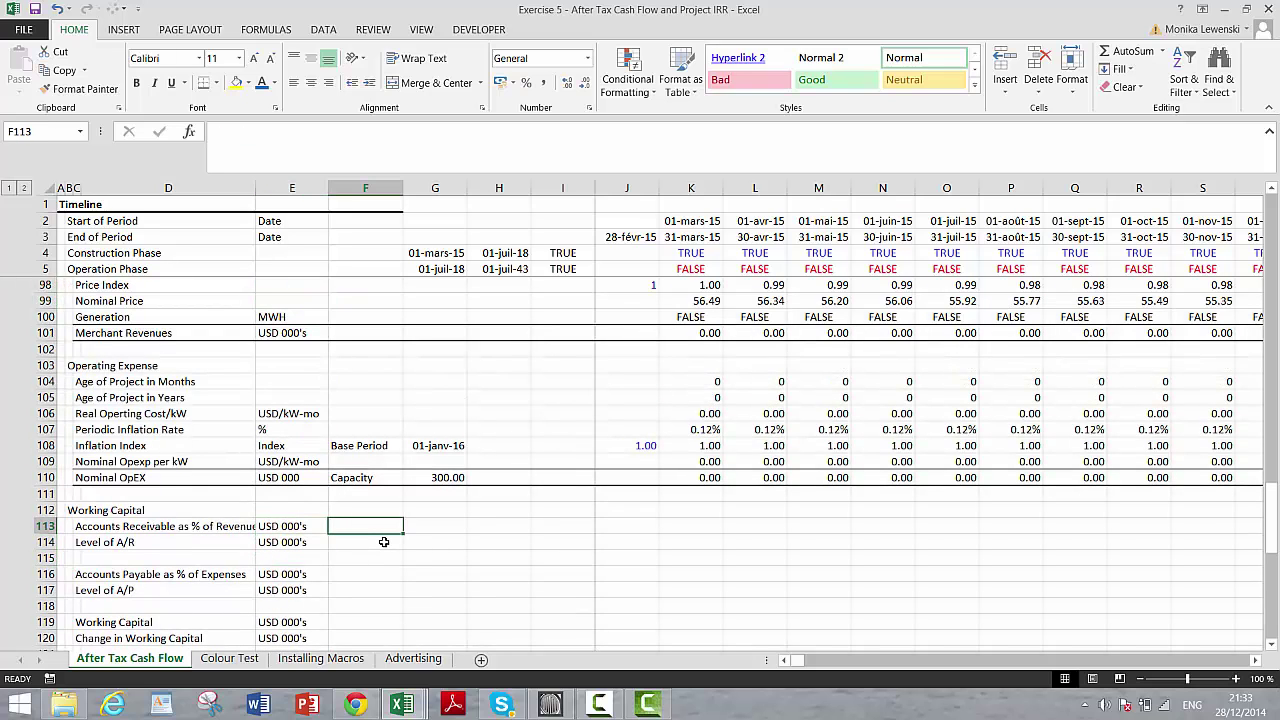
{"action": "type", "text": "Days"}
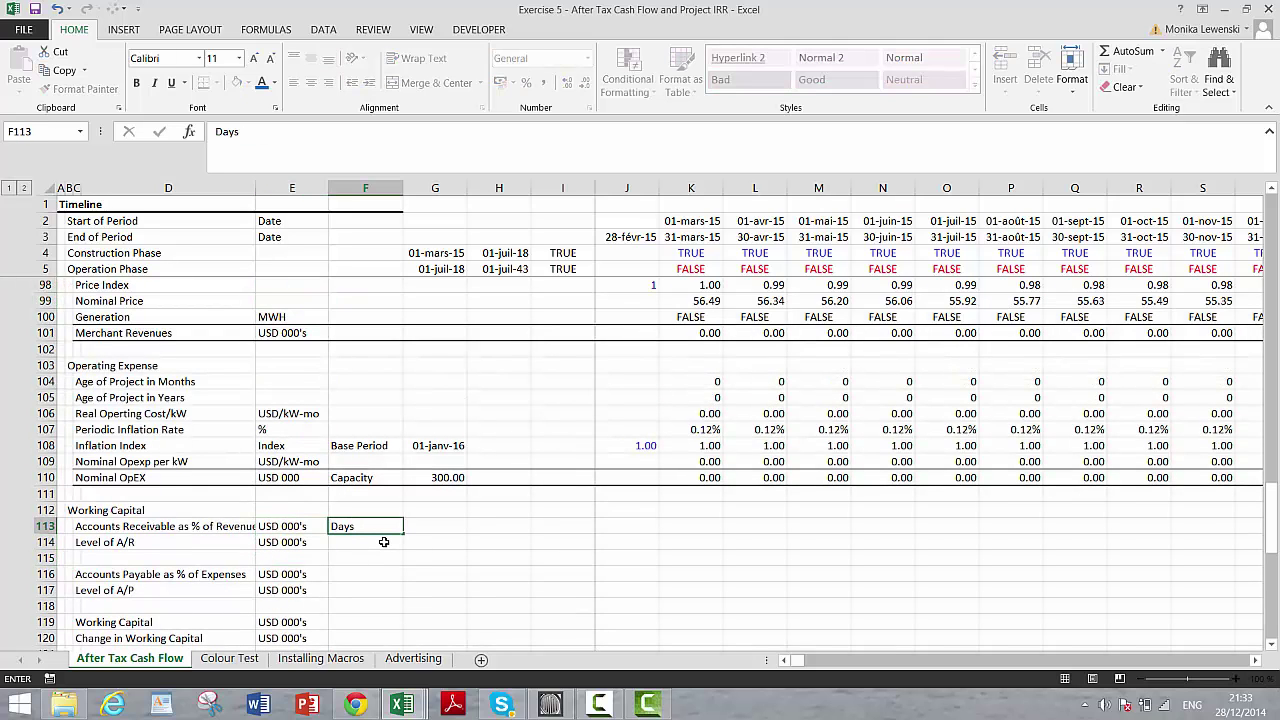
{"action": "key", "text": "Return"}
Step: Link G113 to the Days Receivables assumption in F63
{"action": "key", "text": "Up"}
{"action": "key", "text": "Right"}
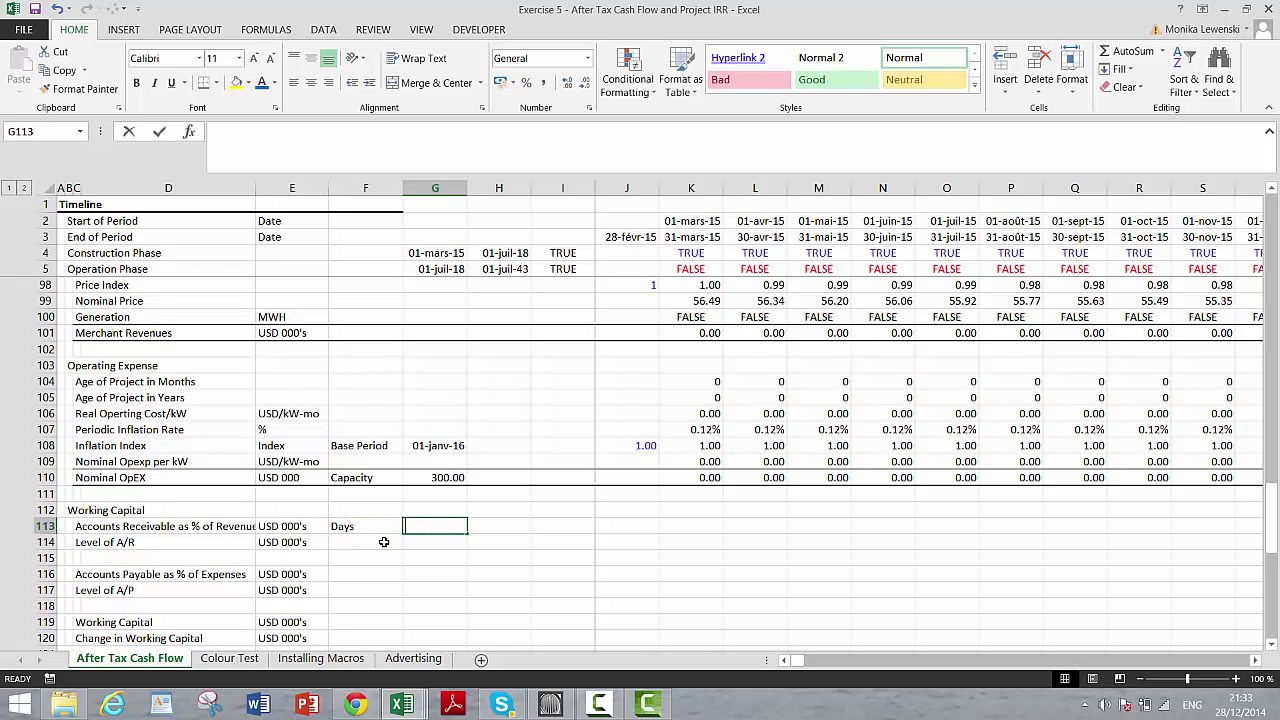
{"action": "type", "text": "="}
{"action": "key", "text": "Page_Up"}
{"action": "key", "text": "Page_Up"}
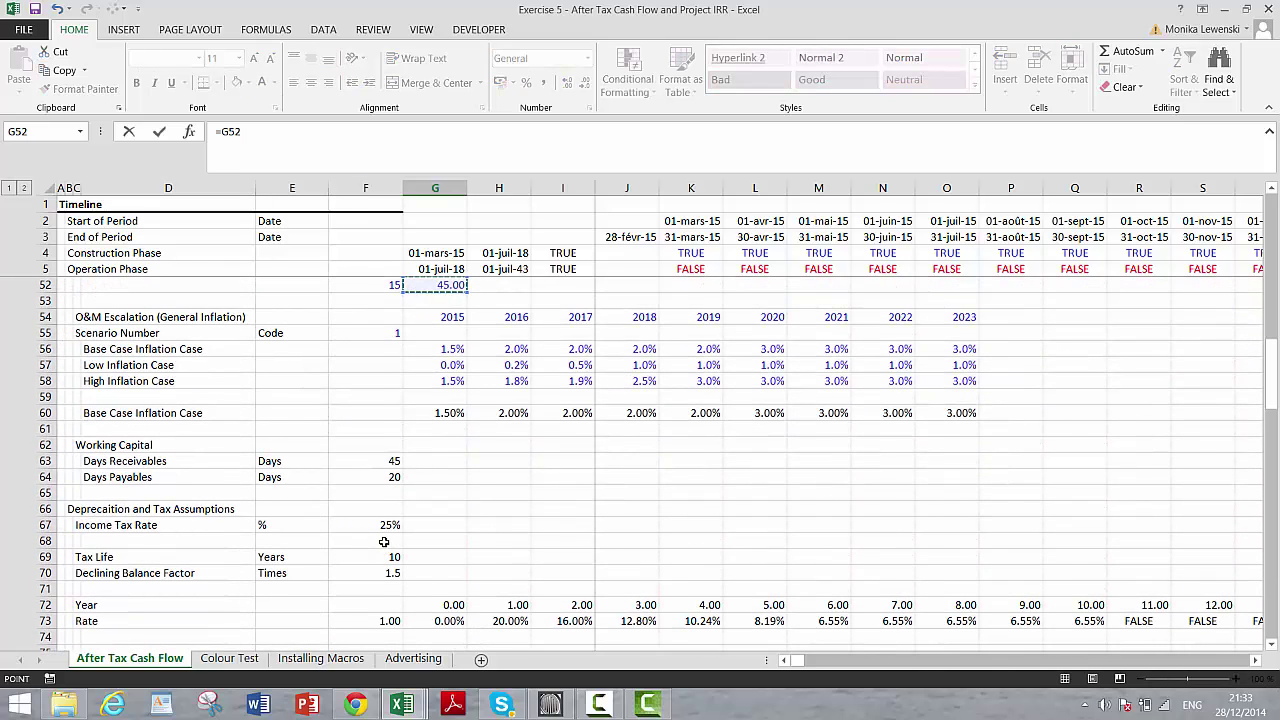
{"action": "left_click", "coordinate": [386, 459]}
{"action": "key", "text": "Return"}
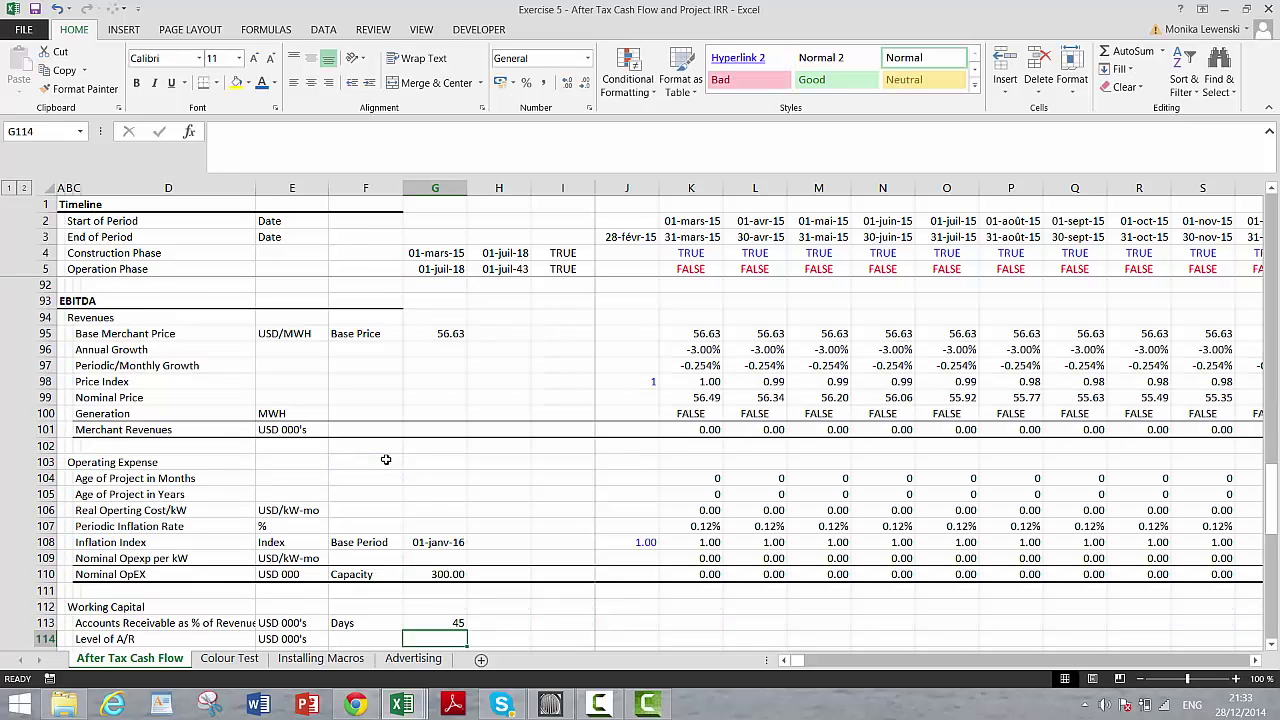
Step: Enter a formula in K113 that divides the receivable days in G113 by the period's days in K9
{"action": "key", "text": "Up"}
{"action": "key", "text": "Right"}
{"action": "key", "text": "Right"}
{"action": "key", "text": "Right"}
{"action": "key", "text": "Right"}
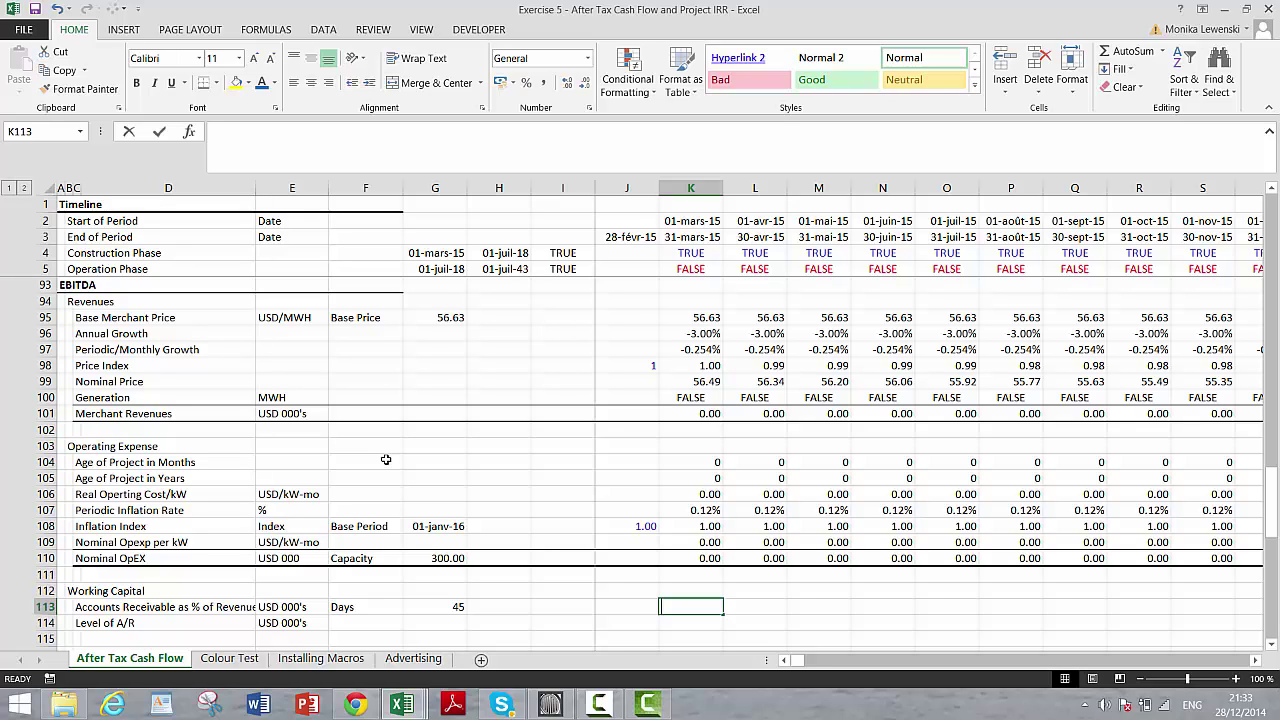
{"action": "type", "text": "="}
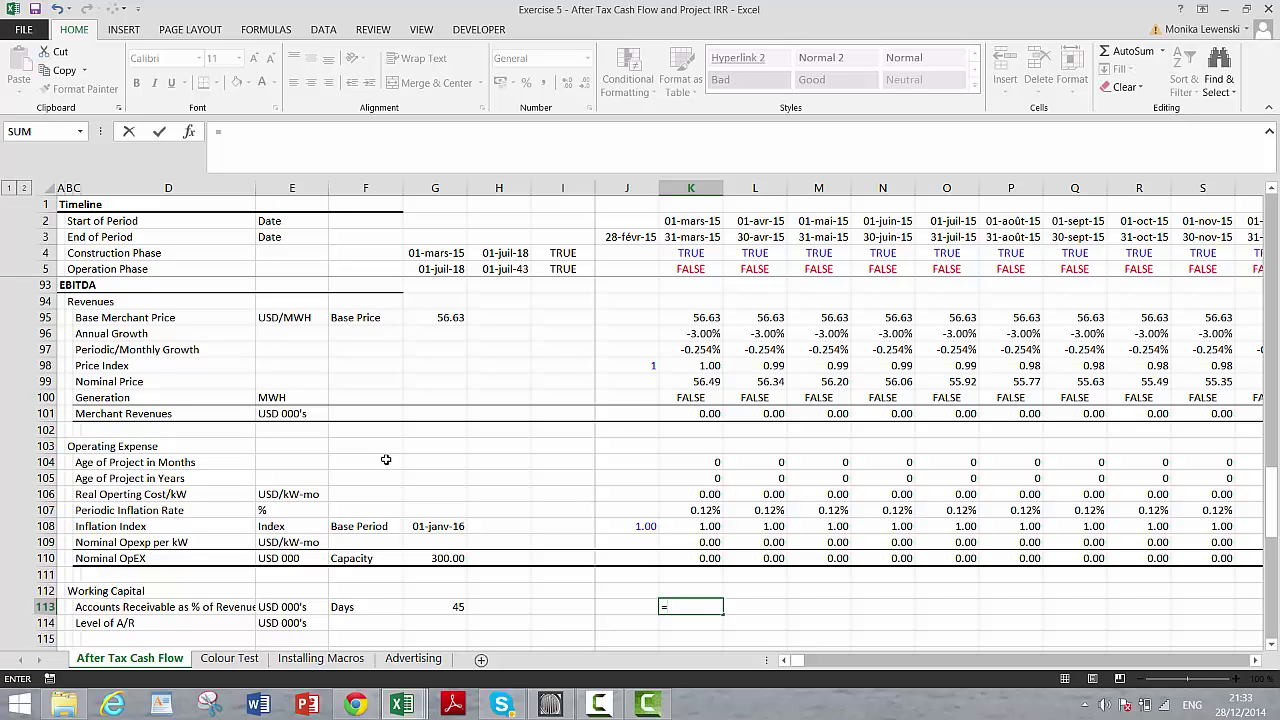
{"action": "key", "text": "Left"}
{"action": "key", "text": "Left"}
{"action": "key", "text": "Left"}
{"action": "key", "text": "Left"}
{"action": "type", "text": "/"}
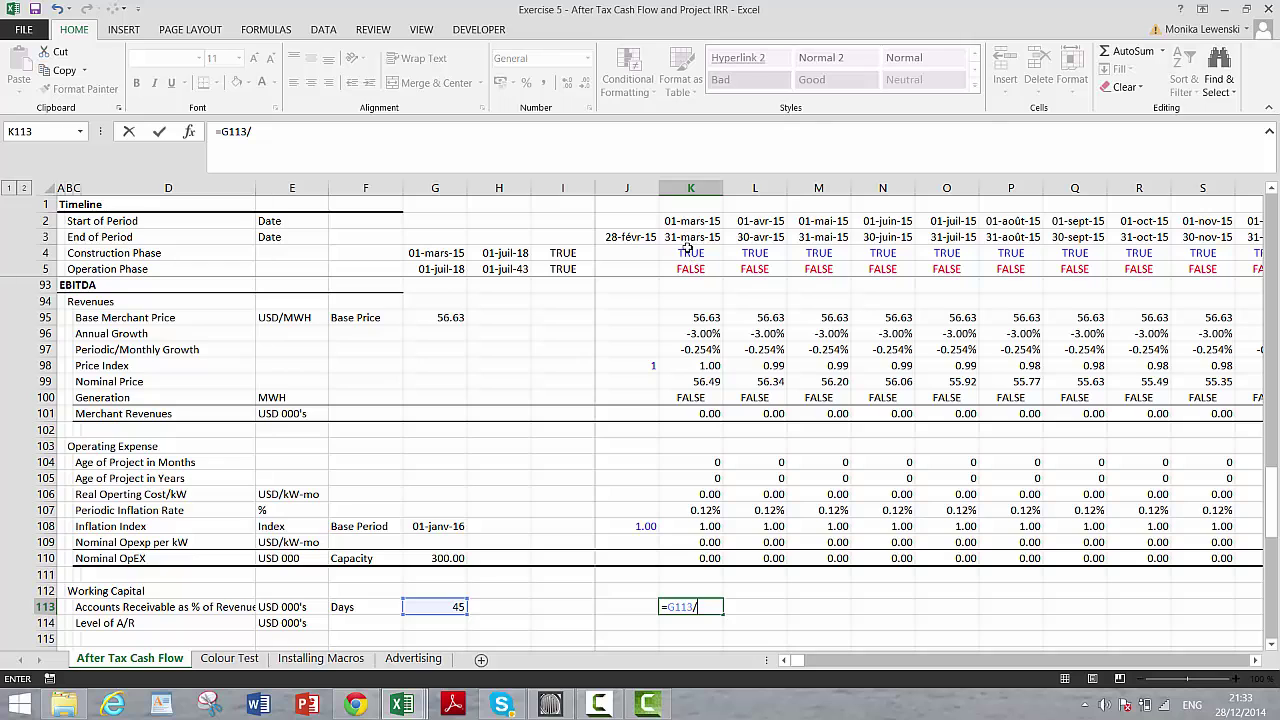
{"action": "left_click", "coordinate": [688, 250]}
{"action": "key", "text": "Down"}
{"action": "key", "text": "Down"}
{"action": "key", "text": "Down"}
{"action": "key", "text": "Down"}
{"action": "key", "text": "Down"}
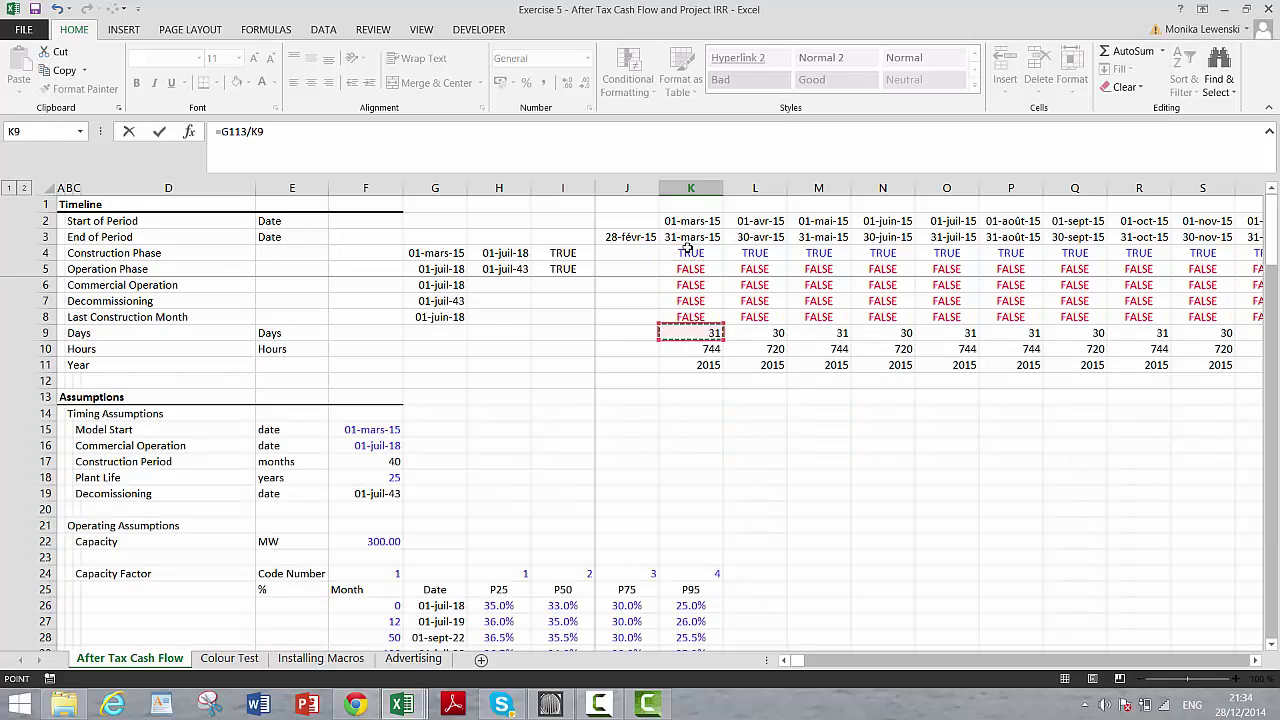
{"action": "key", "text": "ctrl+Return"}
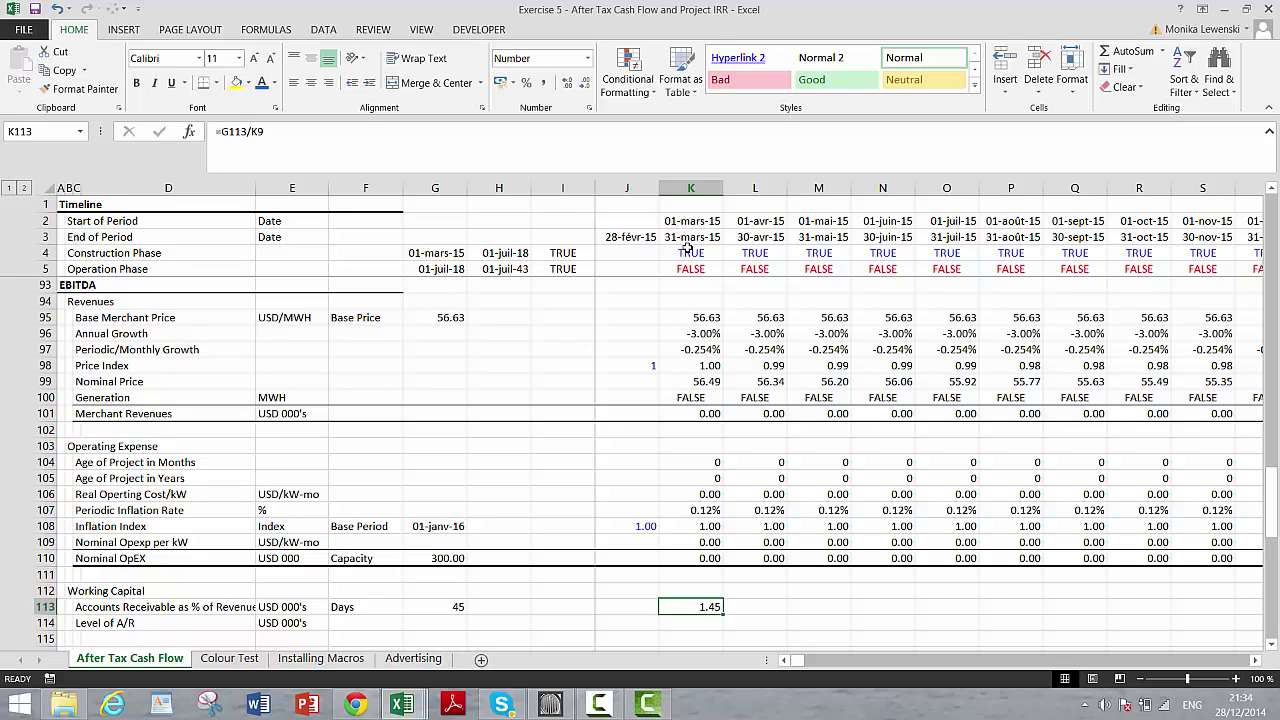
Step: Fill the K113 formula with its relative G113 reference across the Accounts Receivable as % of Revenue row
{"action": "key", "text": "ctrl+shift+Right"}
{"action": "key", "text": "ctrl+r"}
{"action": "key", "text": "Left"}
{"action": "key", "text": "Right"}
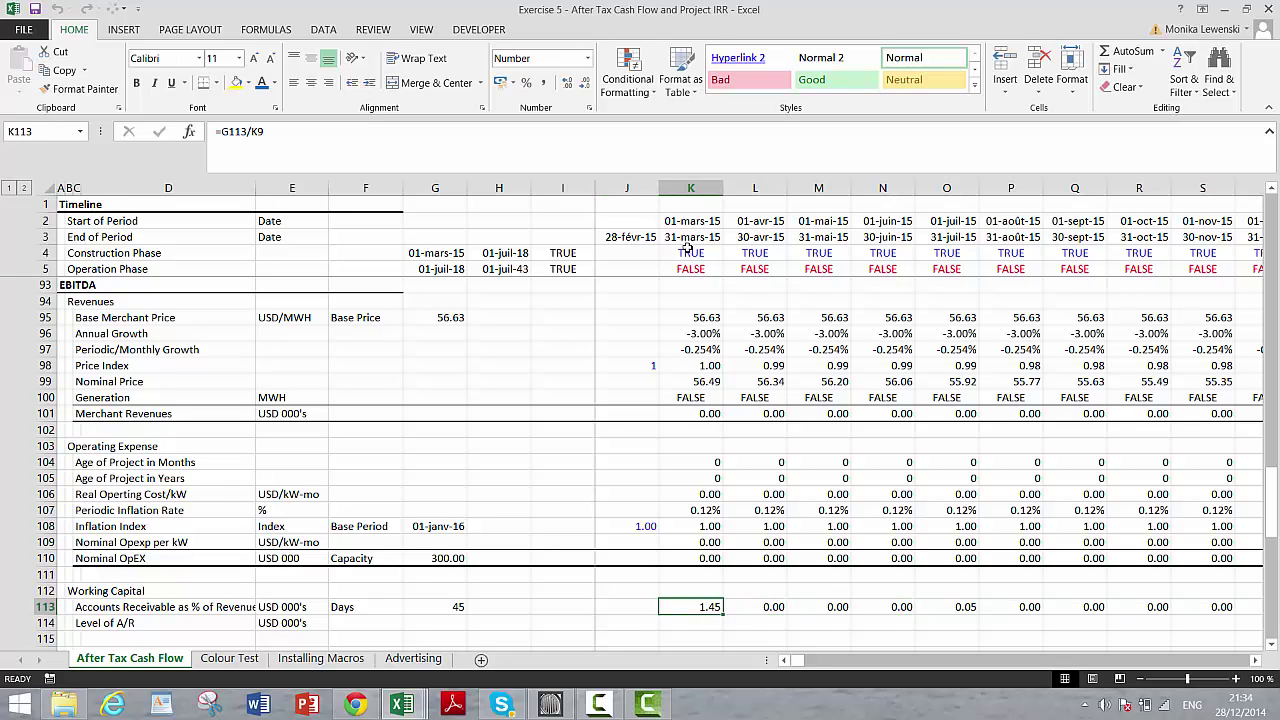
Step: Make the G113 reference in K113 absolute and fill the formula =$G$113/K9 across the row's remaining periods
{"action": "key", "text": "F2"}
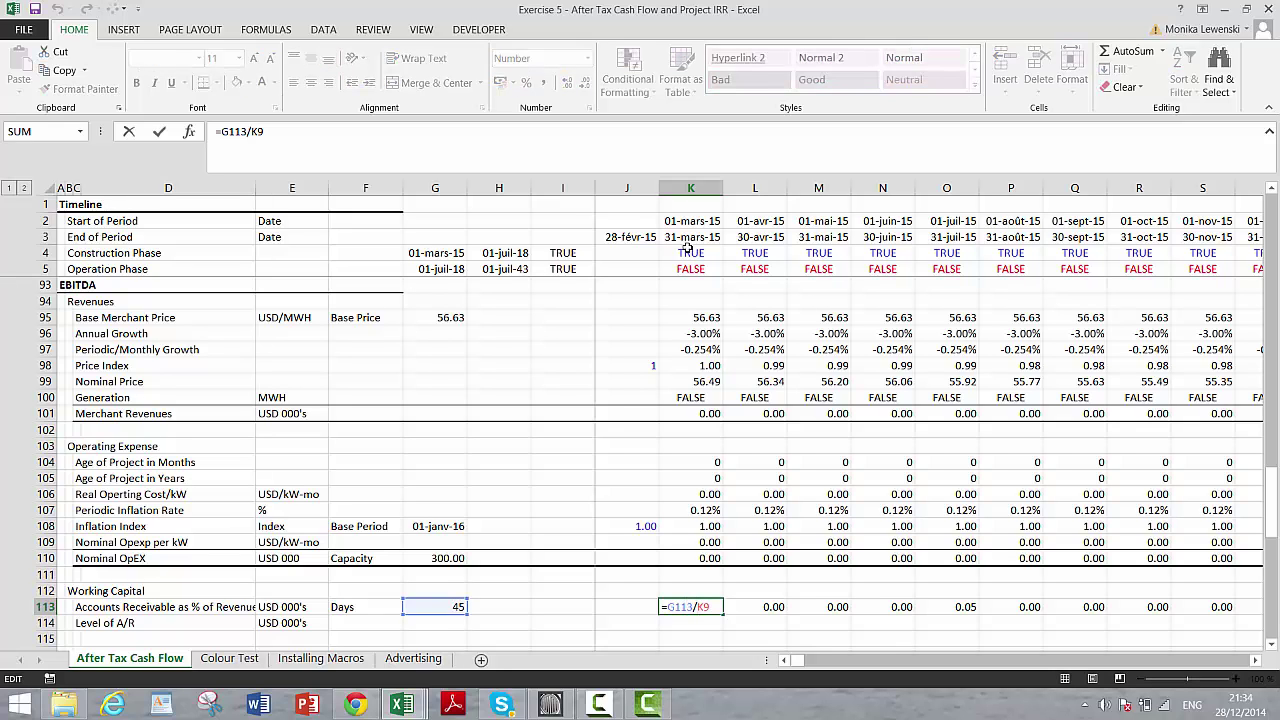
{"action": "key", "text": "F4"}
{"action": "key", "text": "ctrl+Return"}
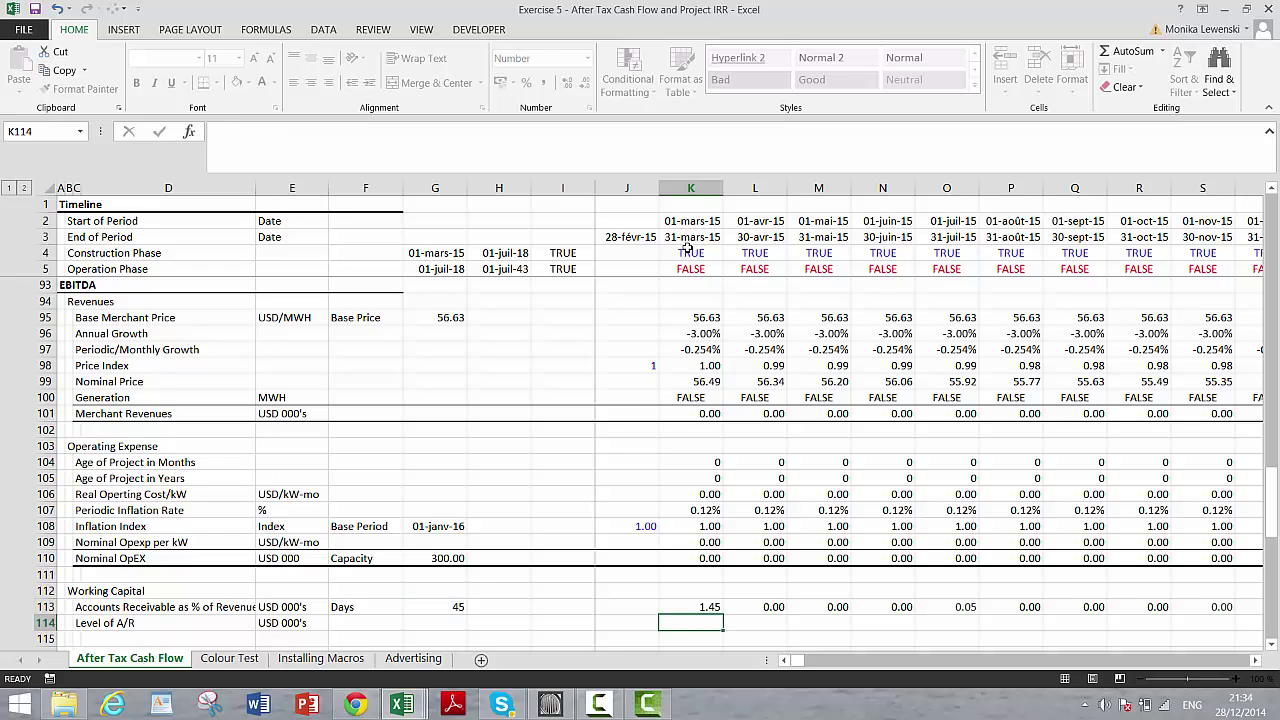
{"action": "key", "text": "ctrl+shift+Right"}
{"action": "key", "text": "ctrl+r"}
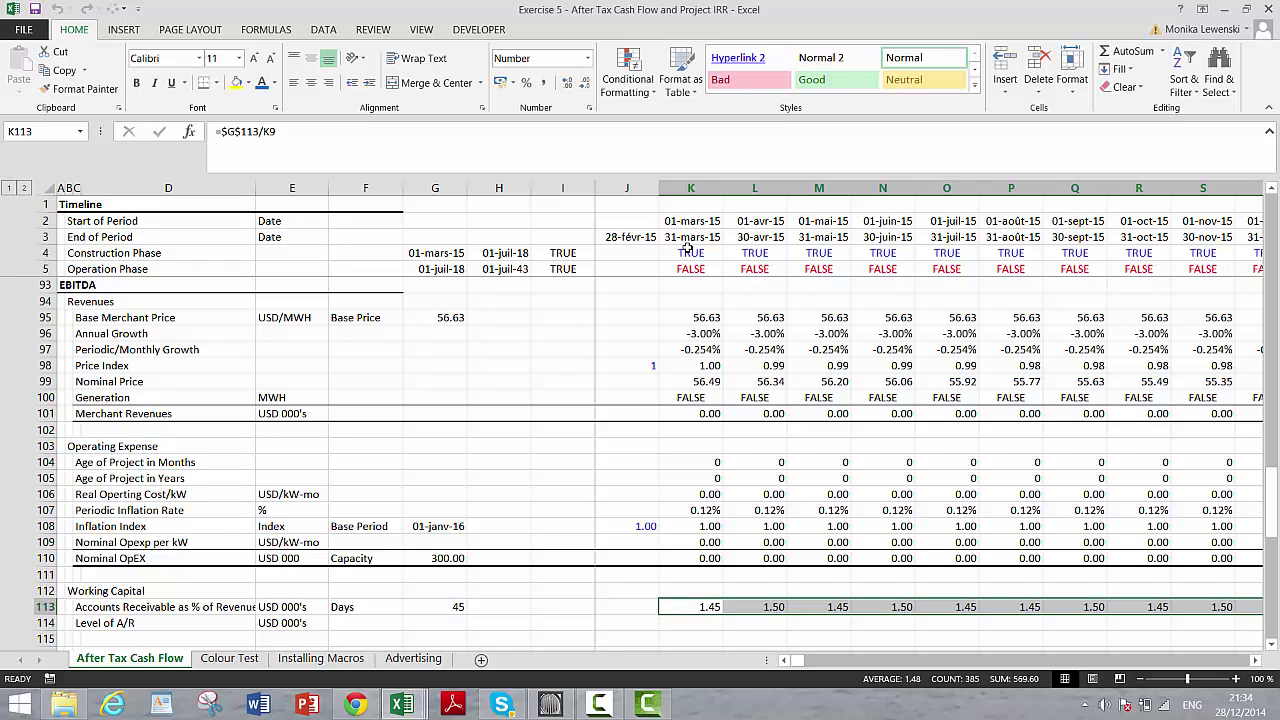
Step: Enter =K113*K101 in K114 for Level of A/R and fill it across all periods
{"action": "key", "text": "Down"}
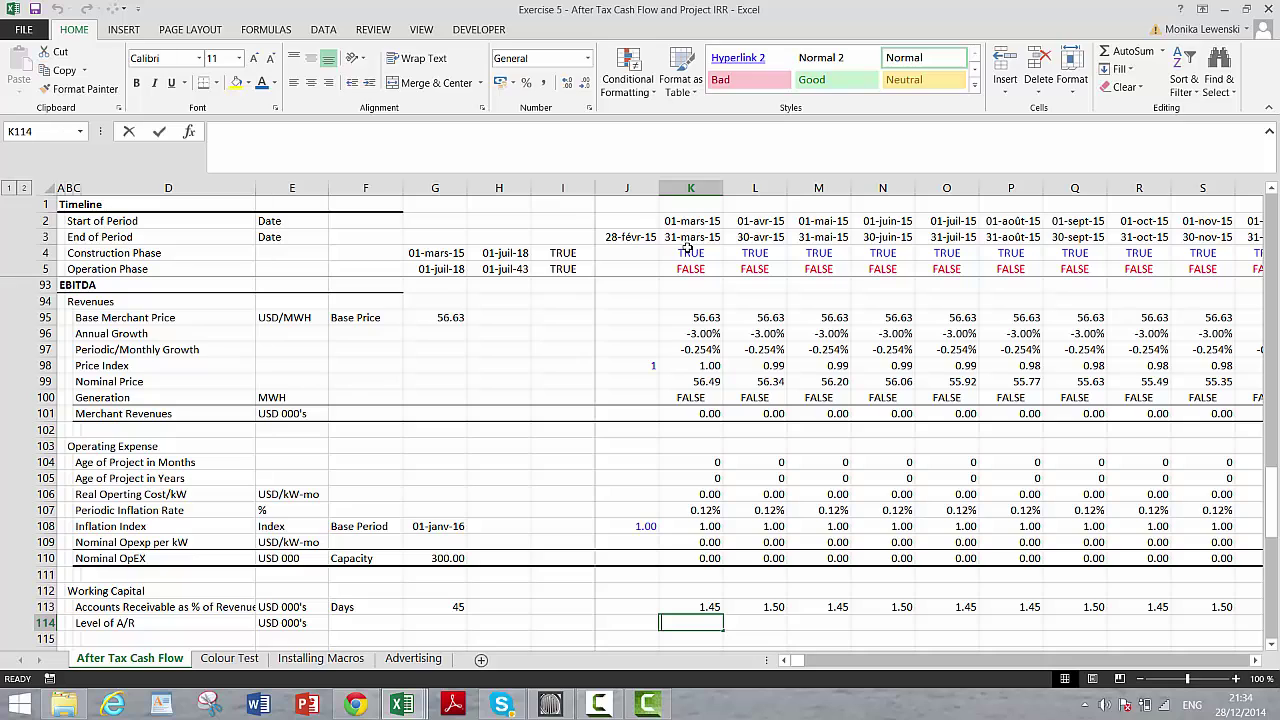
{"action": "type", "text": "="}
{"action": "key", "text": "Up"}
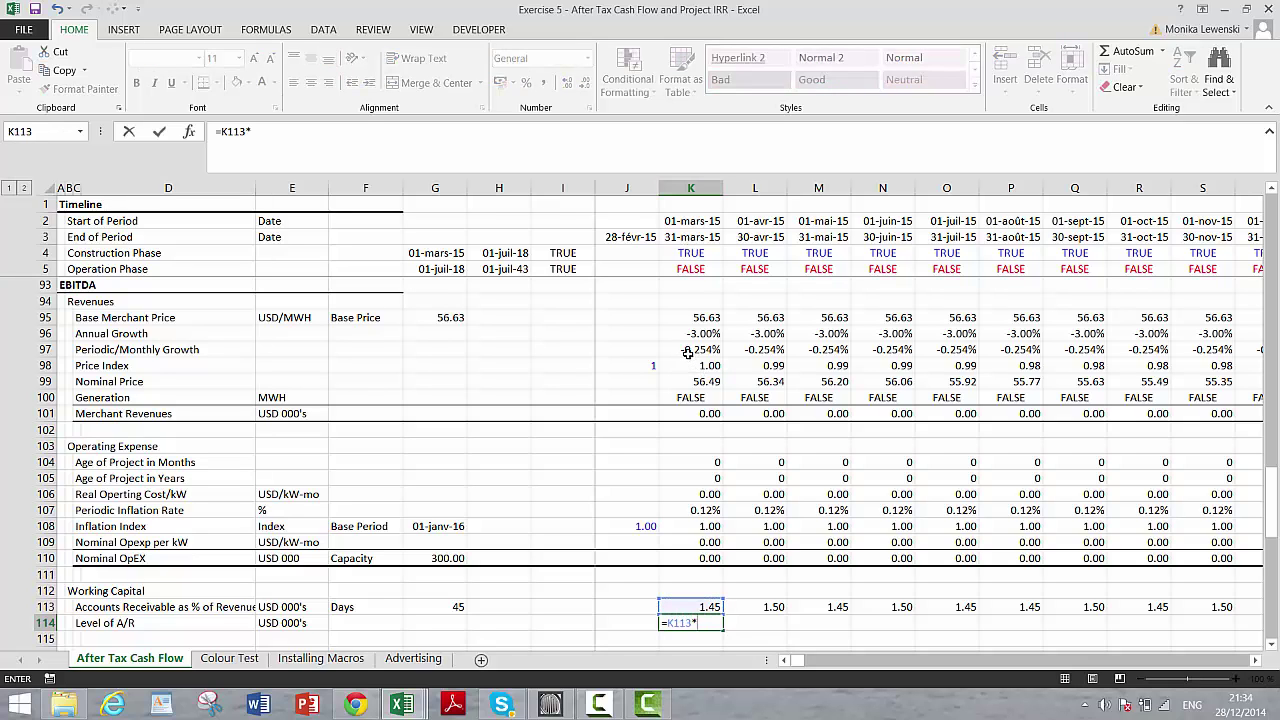
{"action": "left_click", "coordinate": [694, 412]}
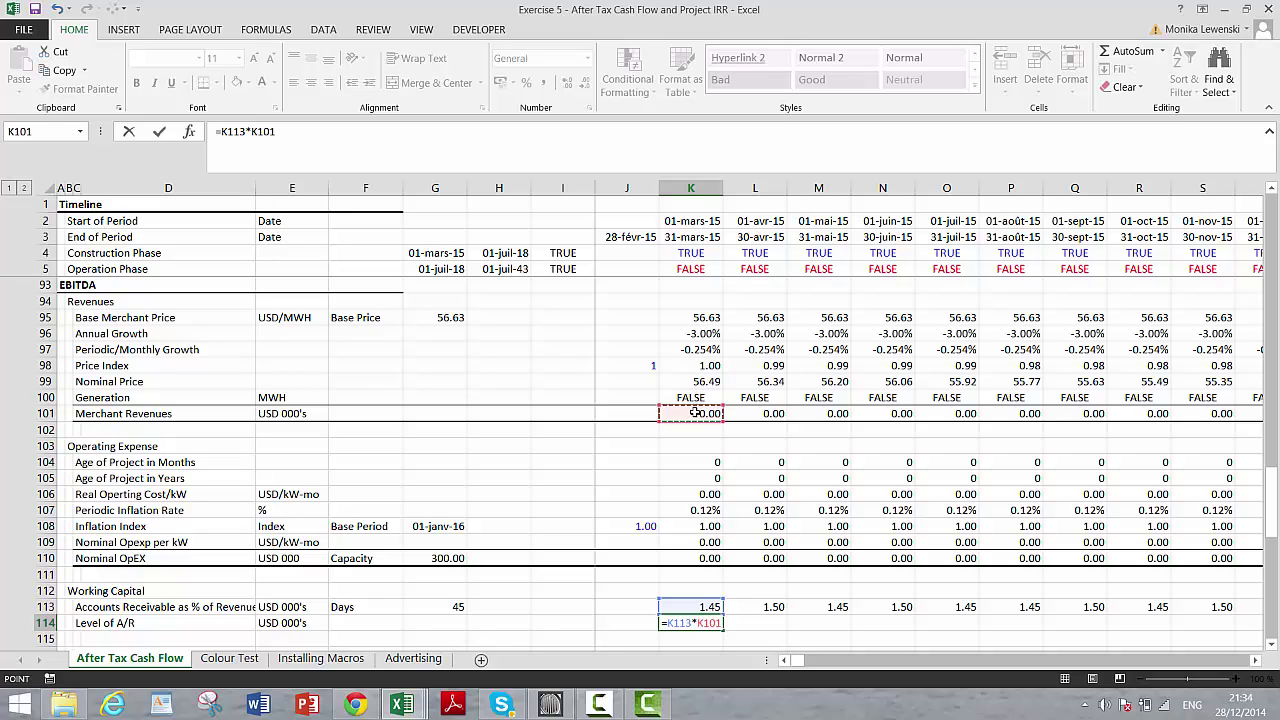
{"action": "key", "text": "ctrl+Return"}
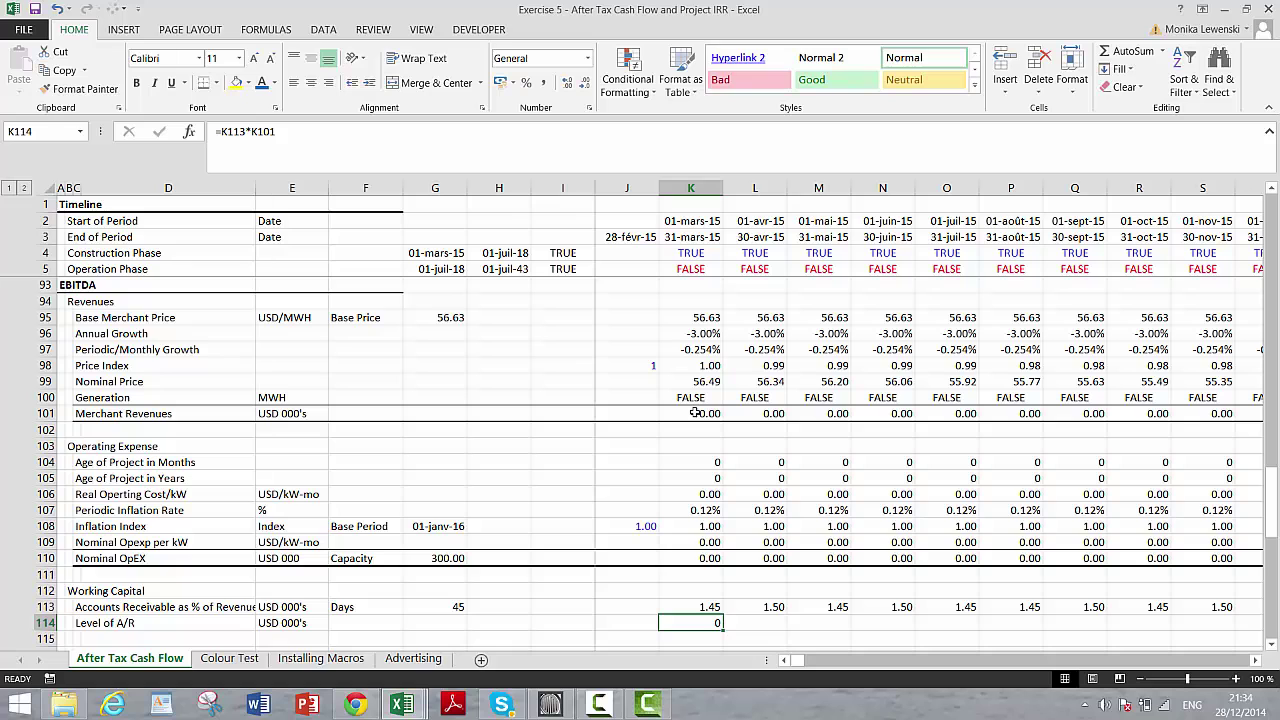
{"action": "key", "text": "ctrl+shift+r"}
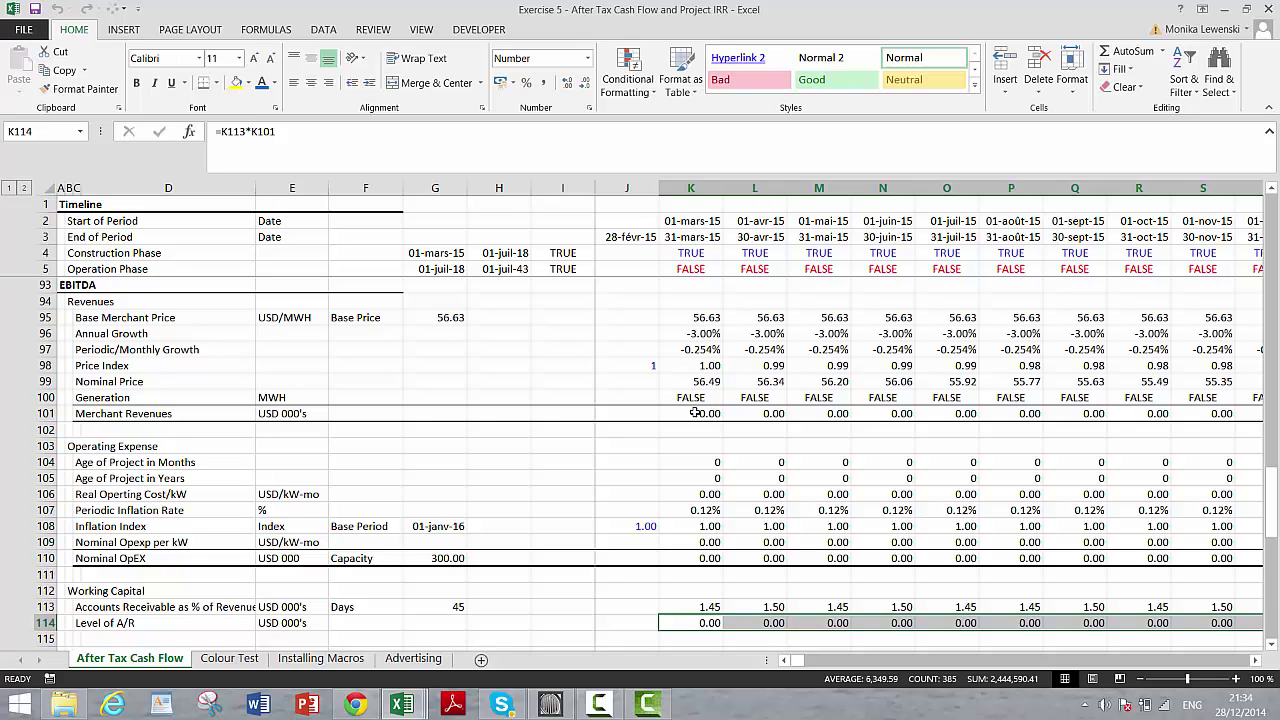
Step: Examine the Level of A/R values across the construction months and into the first operating periods
{"action": "key", "text": "Right"}
{"action": "key", "text": "Right"}
{"action": "key", "text": "Right"}
{"action": "key", "text": "Right"}
{"action": "key", "text": "Right"}
{"action": "key", "text": "Right"}
{"action": "key", "text": "Right"}
{"action": "key", "text": "Right"}
{"action": "key", "text": "Right"}
{"action": "key", "text": "Right"}
{"action": "key", "text": "Right"}
{"action": "key", "text": "Right"}
{"action": "key", "text": "Right"}
{"action": "key", "text": "Right"}
{"action": "key", "text": "Right"}
{"action": "key", "text": "Right"}
{"action": "key", "text": "Right"}
{"action": "key", "text": "Right"}
{"action": "key", "text": "Right"}
{"action": "key", "text": "Right"}
{"action": "key", "text": "Right"}
{"action": "key", "text": "Right"}
{"action": "key", "text": "Right"}
{"action": "key", "text": "Right"}
{"action": "key", "text": "Right"}
{"action": "key", "text": "Right"}
{"action": "key", "text": "Right"}
{"action": "key", "text": "Right"}
{"action": "key", "text": "Right"}
{"action": "key", "text": "Right"}
{"action": "key", "text": "Right"}
{"action": "key", "text": "Right"}
{"action": "key", "text": "Right"}
{"action": "key", "text": "Right"}
{"action": "key", "text": "Right"}
{"action": "key", "text": "Right"}
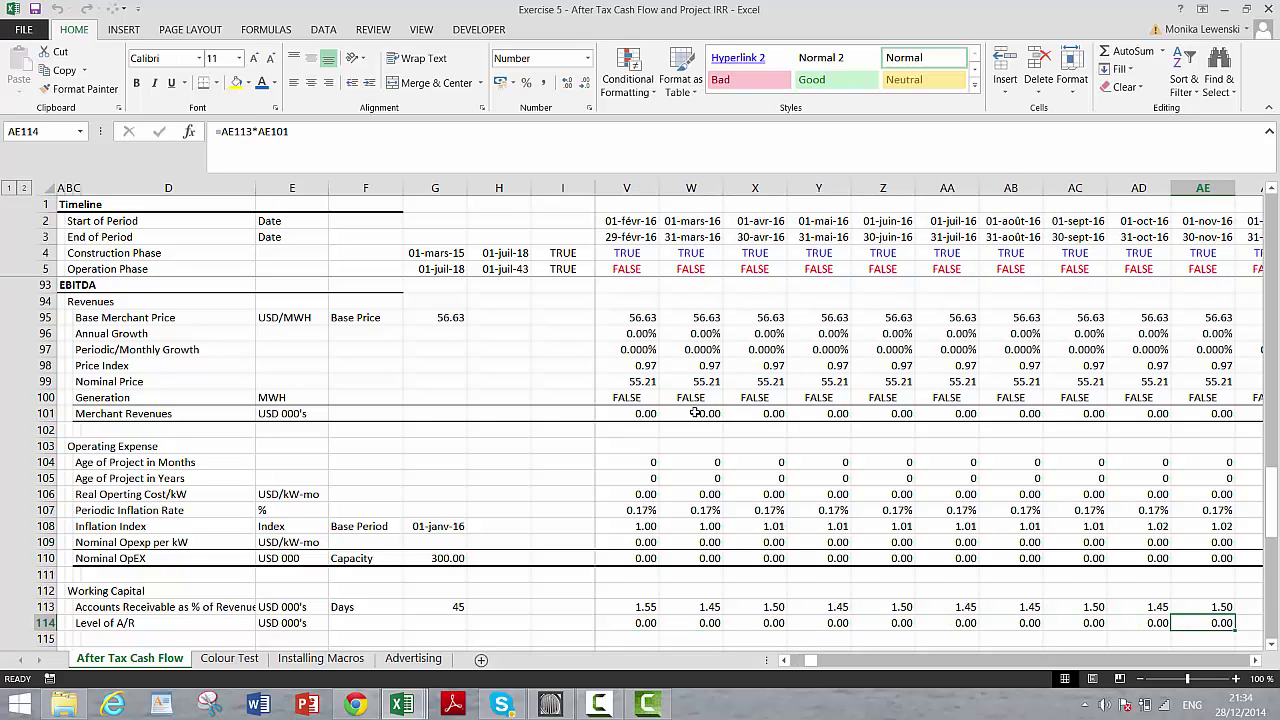
{"action": "key", "text": "Right"}
{"action": "key", "text": "Right"}
{"action": "key", "text": "Right"}
{"action": "key", "text": "Right"}
{"action": "key", "text": "Right"}
{"action": "key", "text": "Right"}
{"action": "key", "text": "Right"}
{"action": "key", "text": "Right"}
{"action": "key", "text": "Right"}
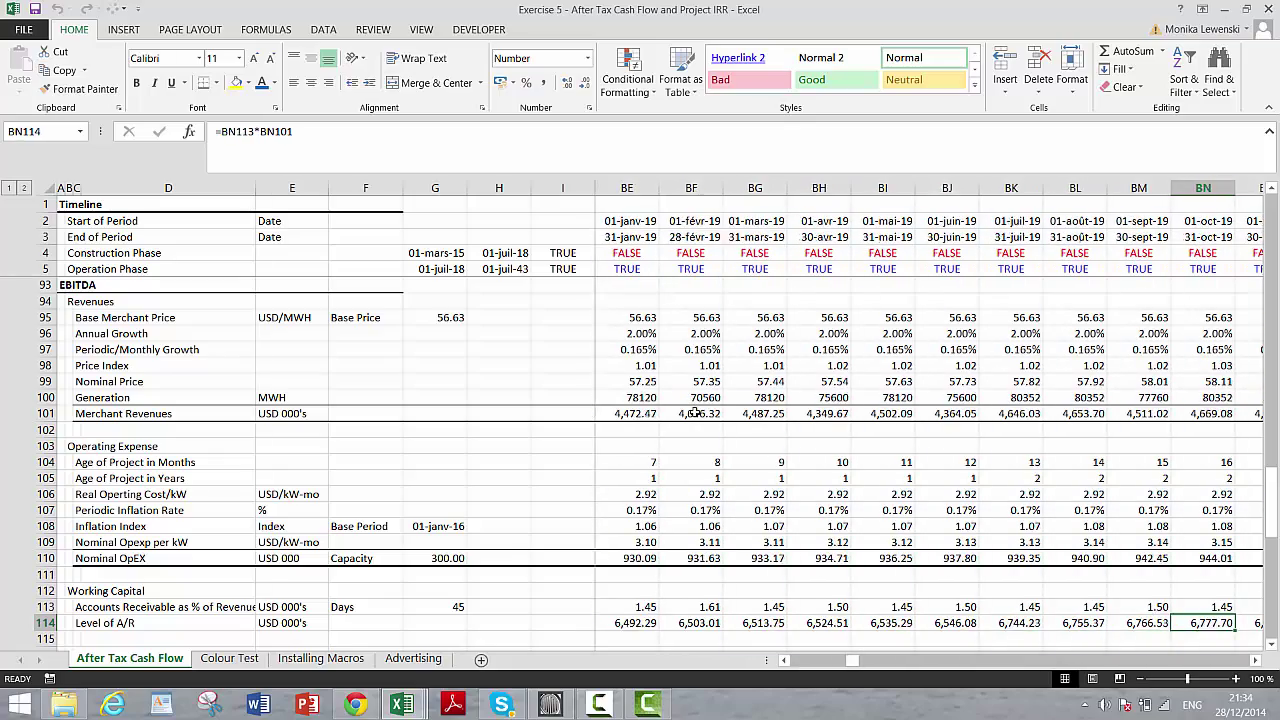
{"action": "key", "text": "Left"}
{"action": "key", "text": "Left"}
{"action": "key", "text": "Left"}
{"action": "key", "text": "Left"}
{"action": "key", "text": "Left"}
{"action": "key", "text": "Left"}
{"action": "key", "text": "Left"}
{"action": "key", "text": "Left"}
{"action": "key", "text": "Left"}
{"action": "key", "text": "Left"}
{"action": "key", "text": "Left"}
{"action": "key", "text": "Left"}
{"action": "key", "text": "Left"}
{"action": "key", "text": "Left"}
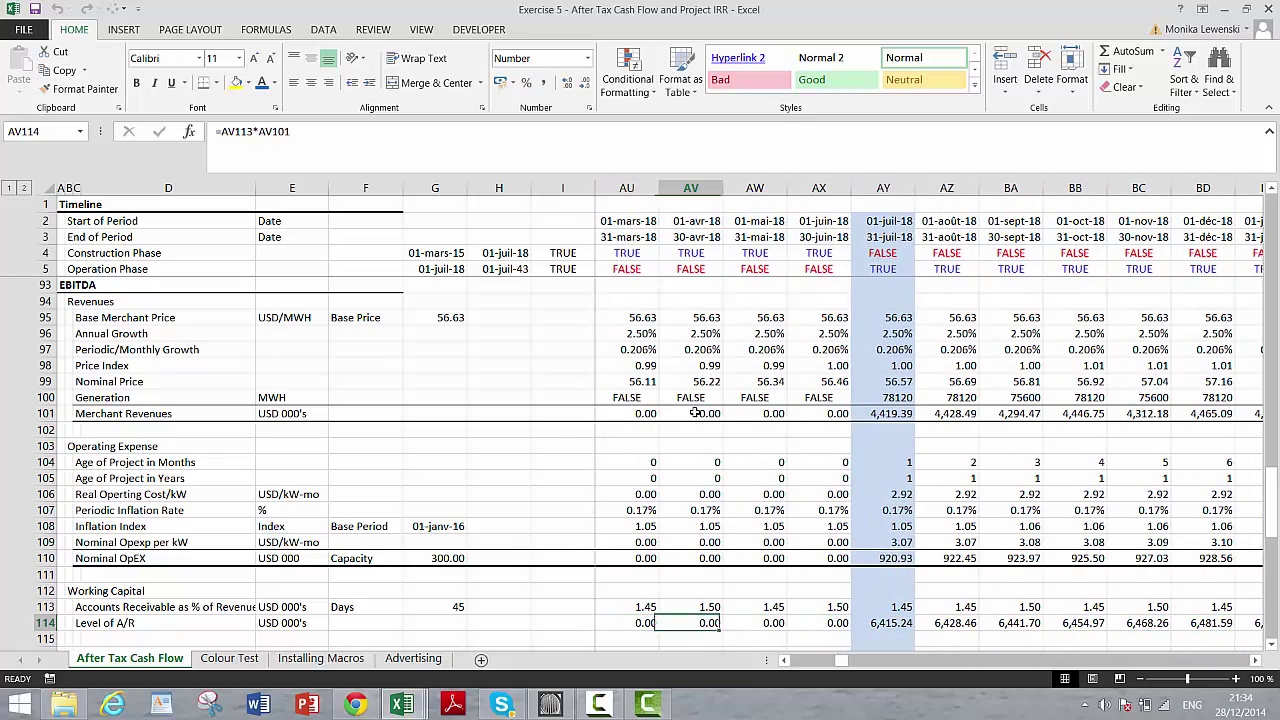
{"action": "key", "text": "Right"}
{"action": "key", "text": "Right"}
Step: Enter the label Days in F116 on the Accounts Payable as % of Expenses row
{"action": "key", "text": "Down"}
{"action": "key", "text": "Down"}
{"action": "key", "text": "Down"}
{"action": "key", "text": "Down"}
{"action": "key", "text": "Up"}
{"action": "key", "text": "Up"}
{"action": "key", "text": "Left"}
{"action": "key", "text": "Left"}
{"action": "key", "text": "Left"}
{"action": "key", "text": "Left"}
{"action": "key", "text": "Left"}
{"action": "key", "text": "Left"}
{"action": "key", "text": "Left"}
{"action": "key", "text": "Left"}
{"action": "key", "text": "Left"}
{"action": "key", "text": "Left"}
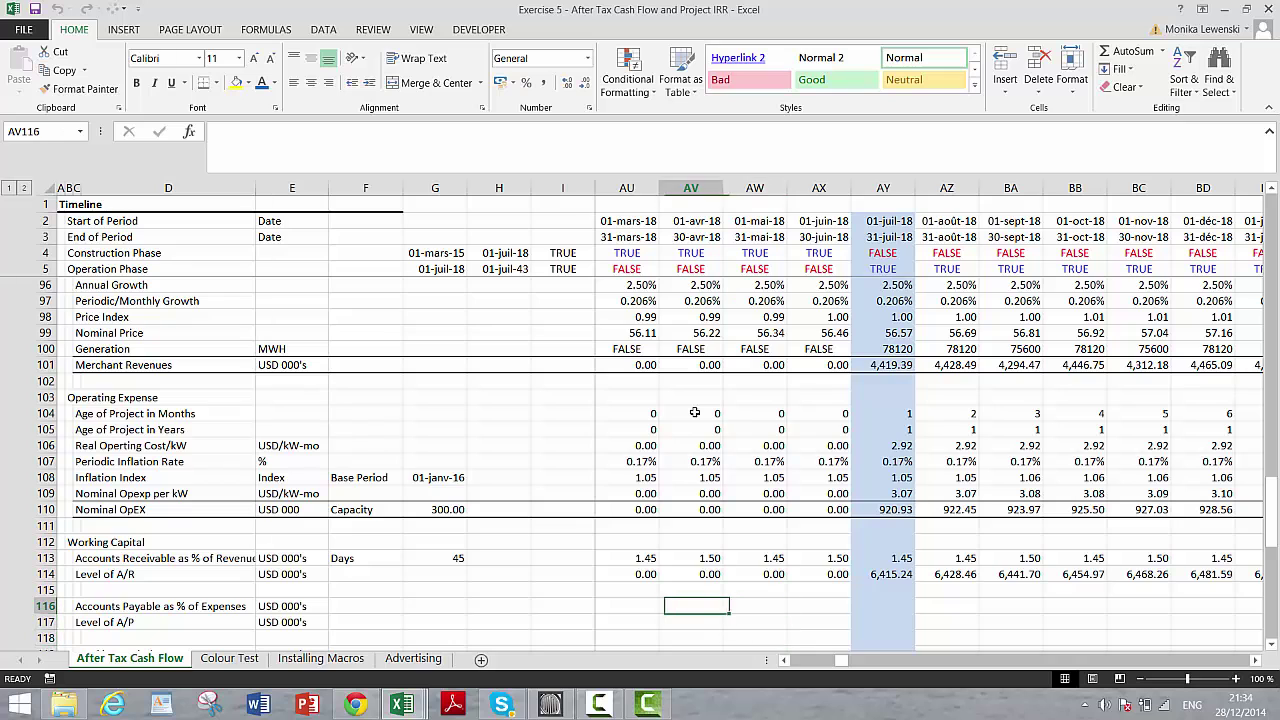
{"action": "key", "text": "Right"}
{"action": "key", "text": "Right"}
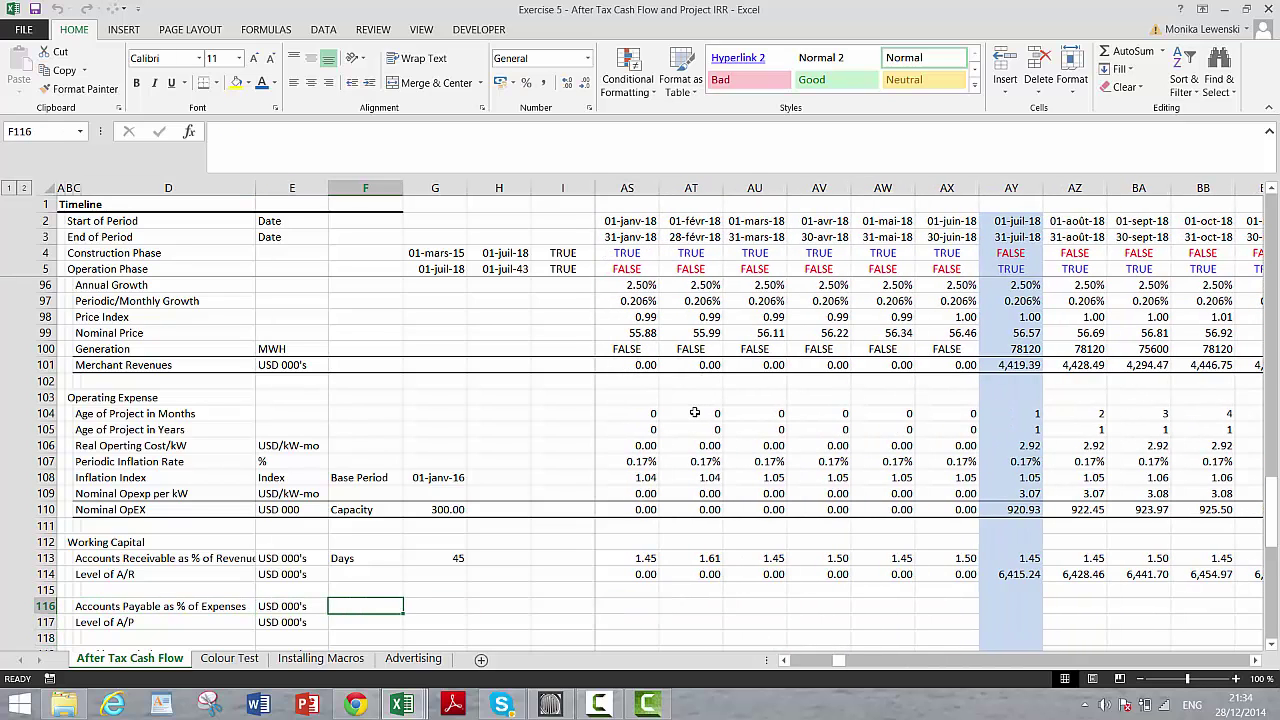
{"action": "type", "text": "Days"}
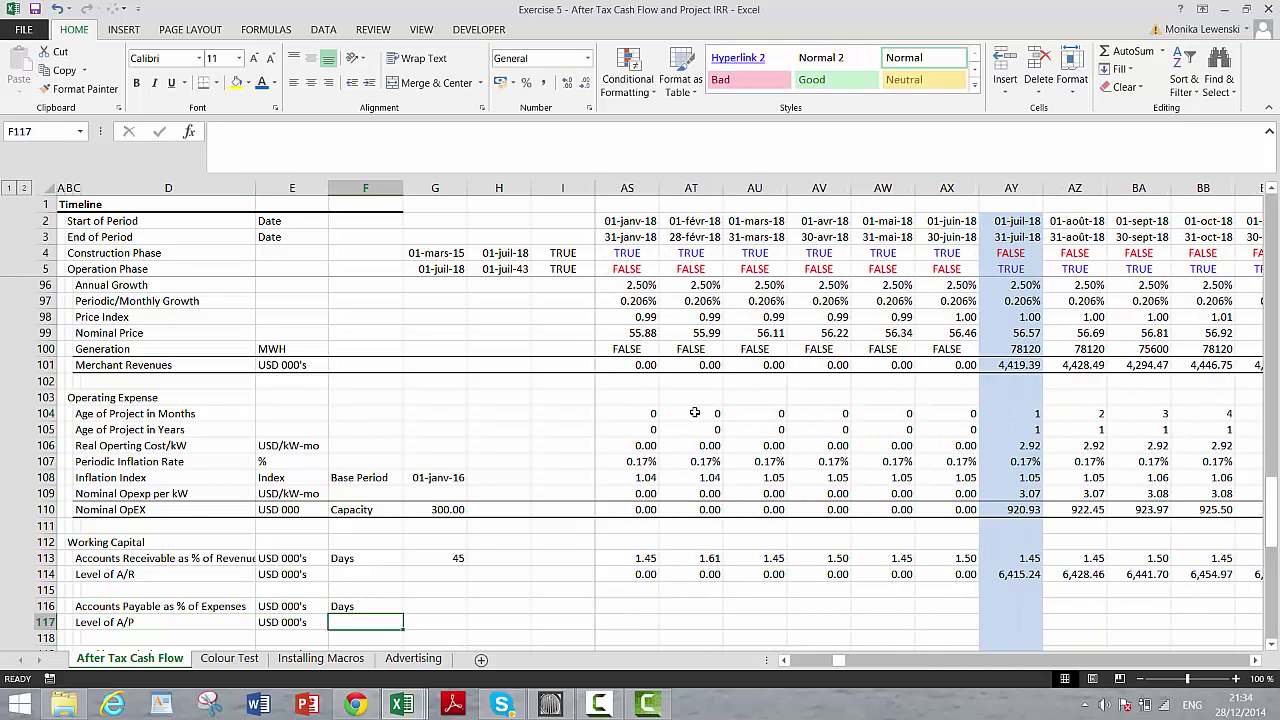
Step: Link G116 to the Days Payables assumption in F64
{"action": "key", "text": "Right"}
{"action": "type", "text": "="}
{"action": "key", "text": "Page_Up"}
{"action": "key", "text": "Page_Up"}
{"action": "key", "text": "Page_Up"}
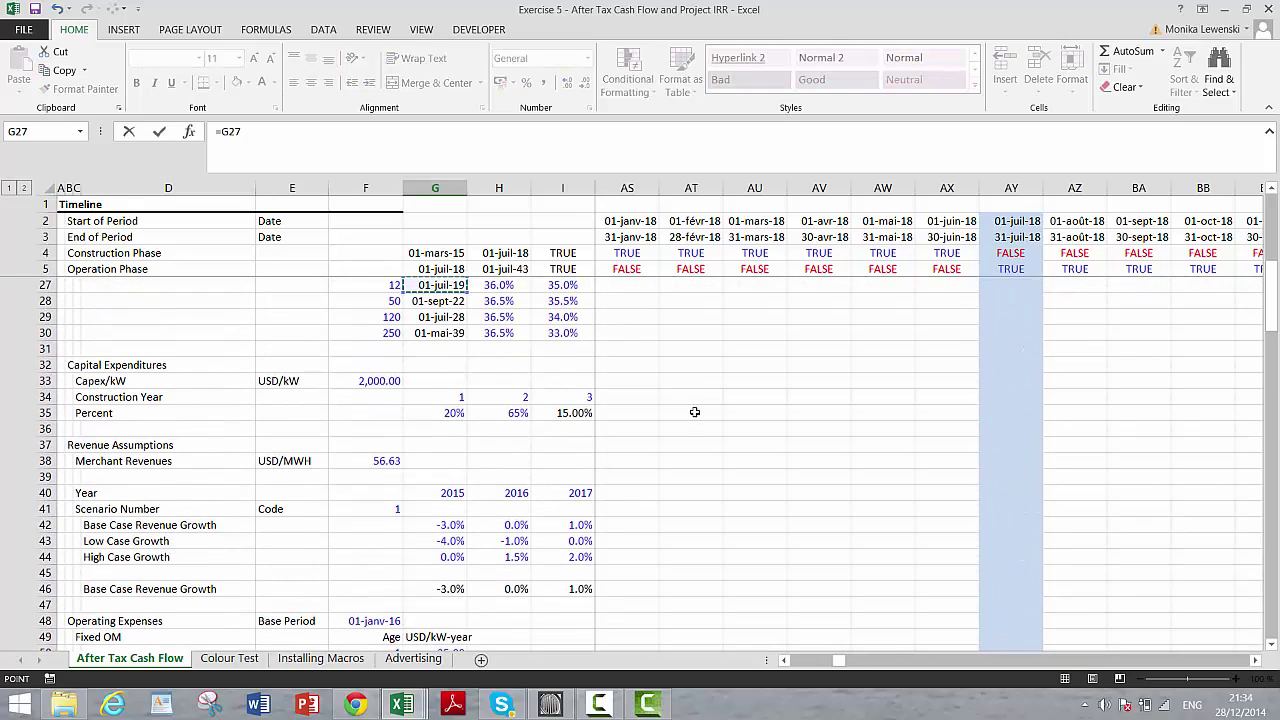
{"action": "key", "text": "Page_Down"}
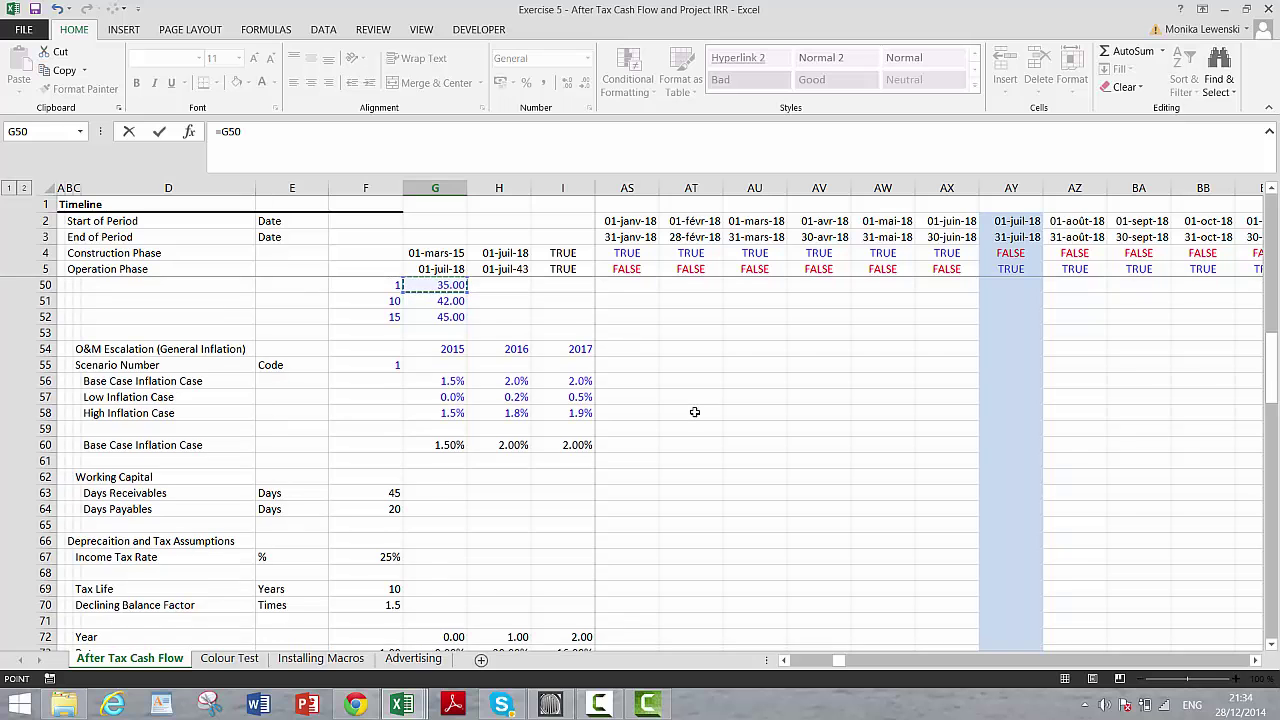
{"action": "left_click", "coordinate": [376, 513]}
{"action": "key", "text": "Return"}
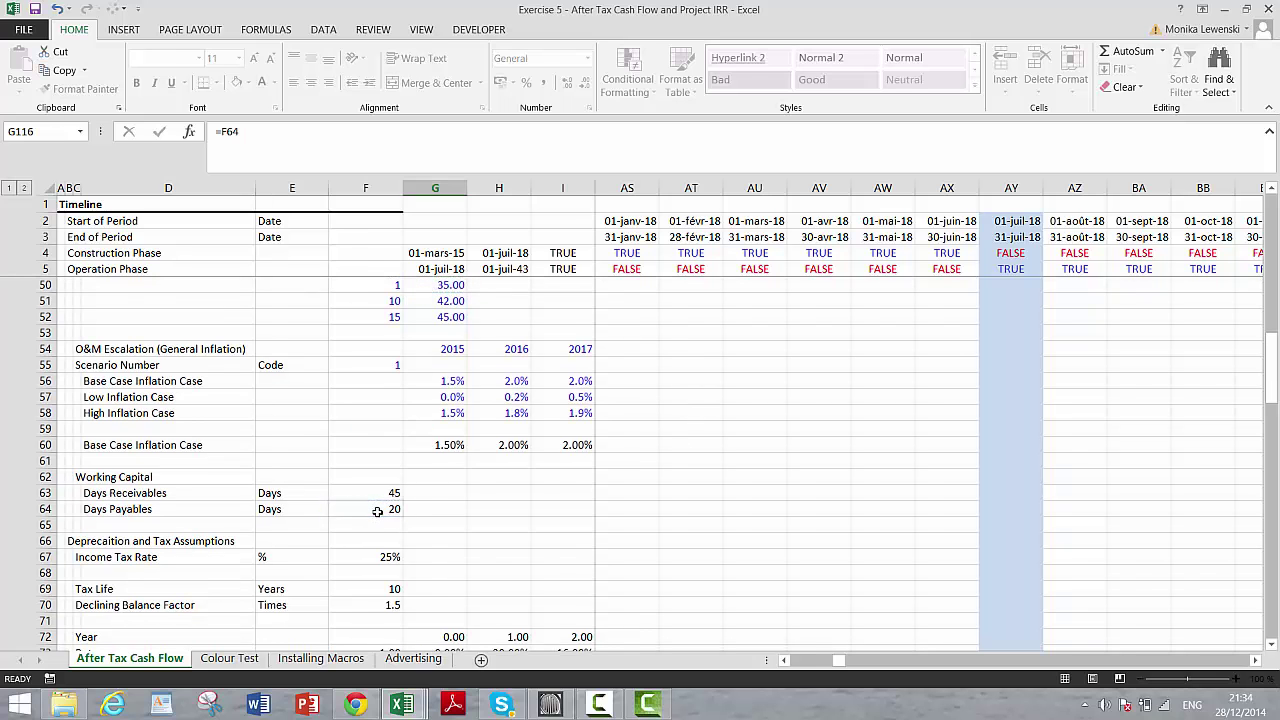
Step: Enter =$G$116/K9 in K116 to divide the payable days by the days in the period
{"action": "key", "text": "Down"}
{"action": "key", "text": "Up"}
{"action": "key", "text": "Up"}
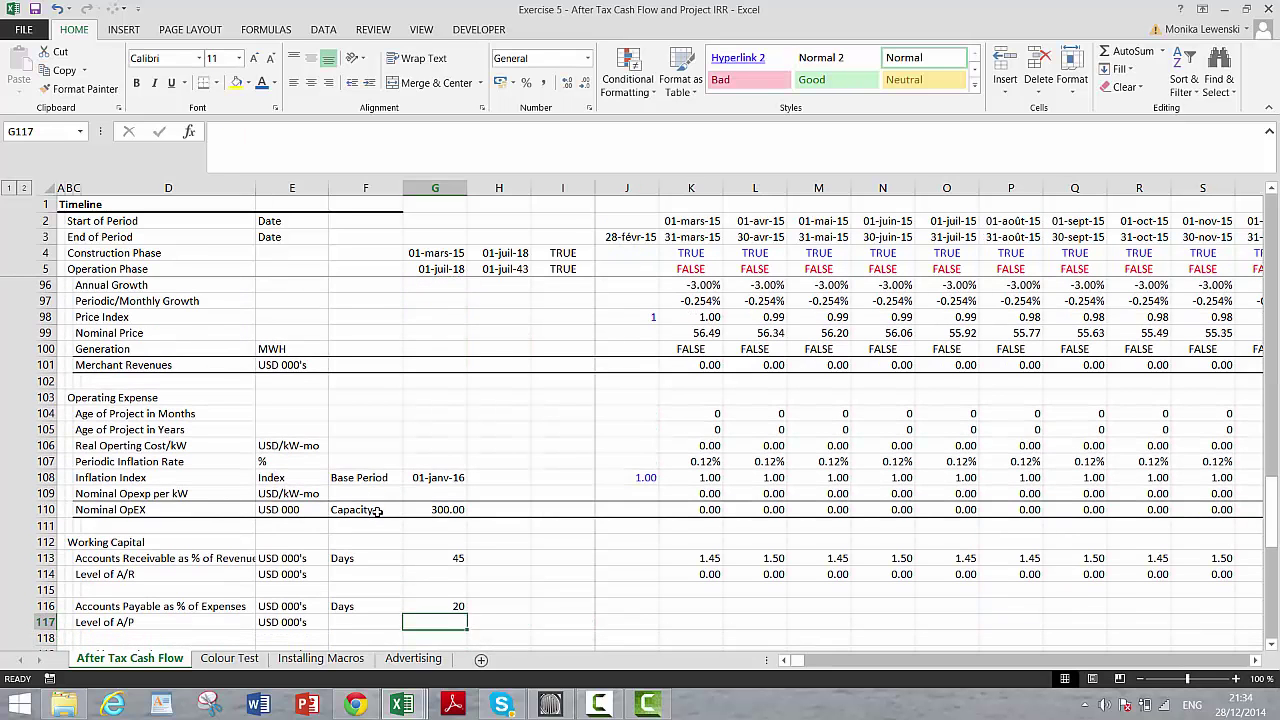
{"action": "key", "text": "Right"}
{"action": "key", "text": "Right"}
{"action": "key", "text": "Right"}
{"action": "key", "text": "Right"}
{"action": "type", "text": "="}
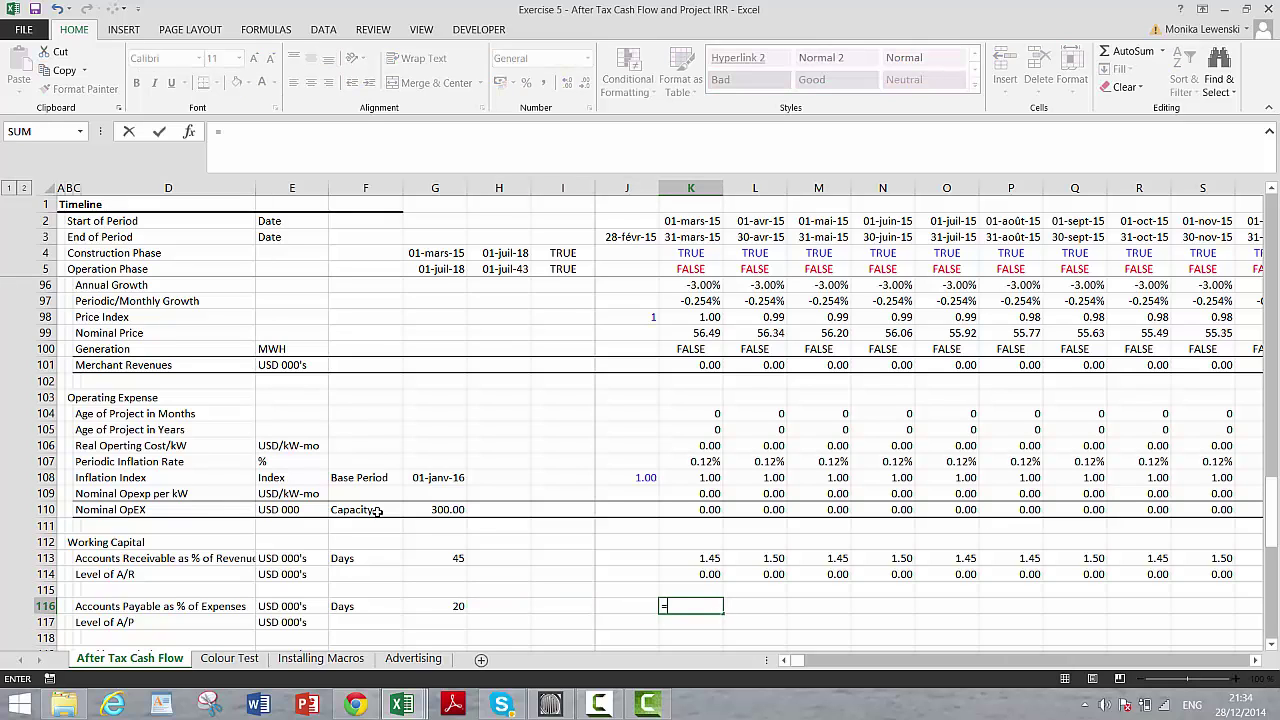
{"action": "left_click", "coordinate": [447, 608]}
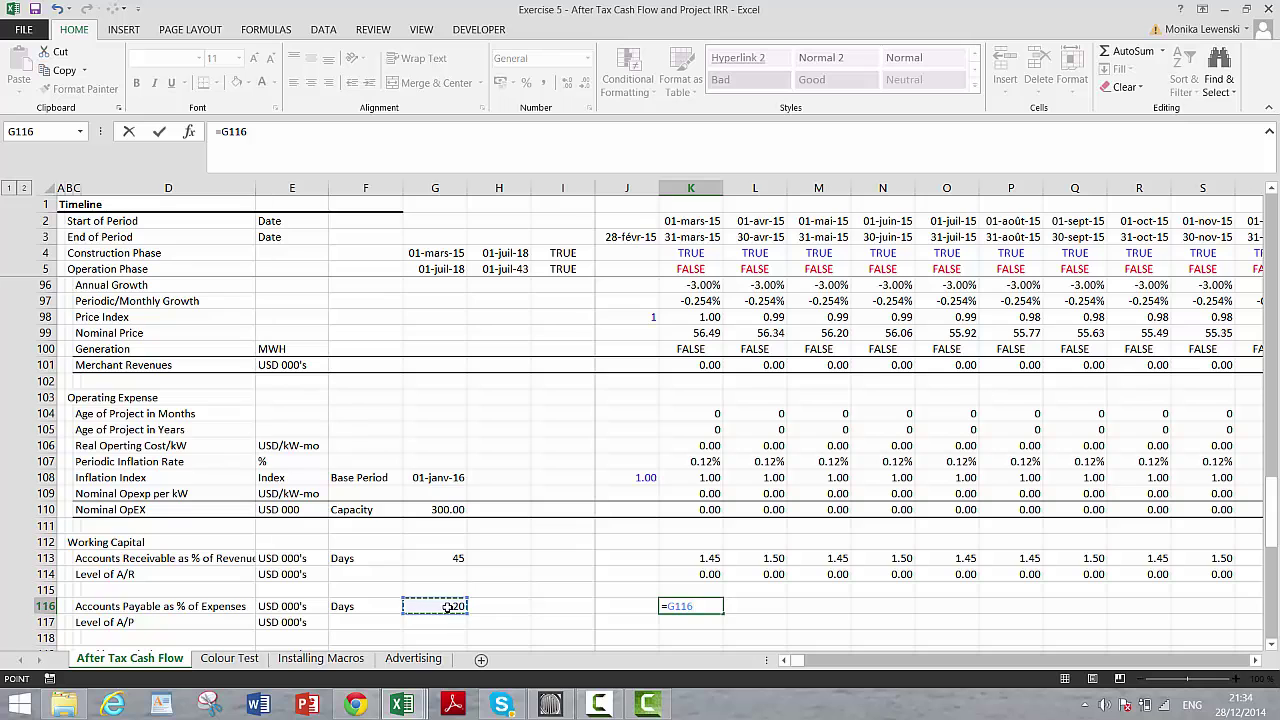
{"action": "key", "text": "F4"}
{"action": "type", "text": "/"}
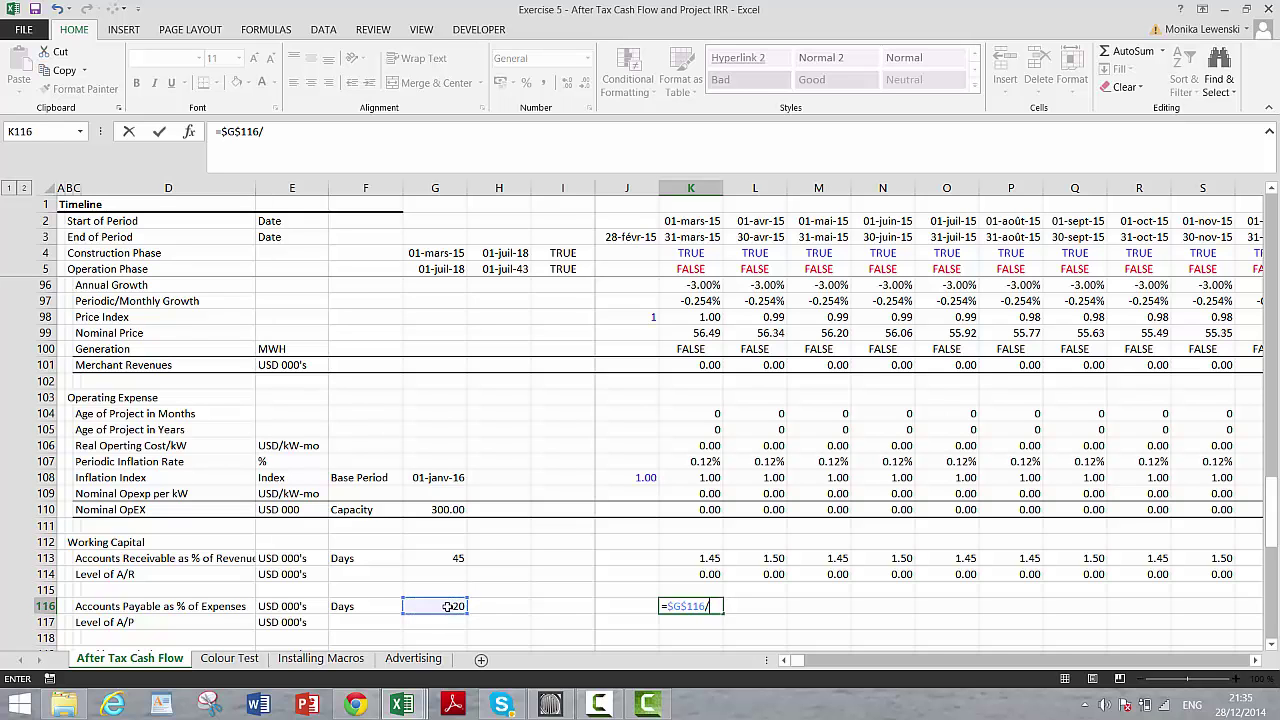
{"action": "left_click", "coordinate": [697, 286]}
{"action": "key", "text": "Up"}
{"action": "key", "text": "Up"}
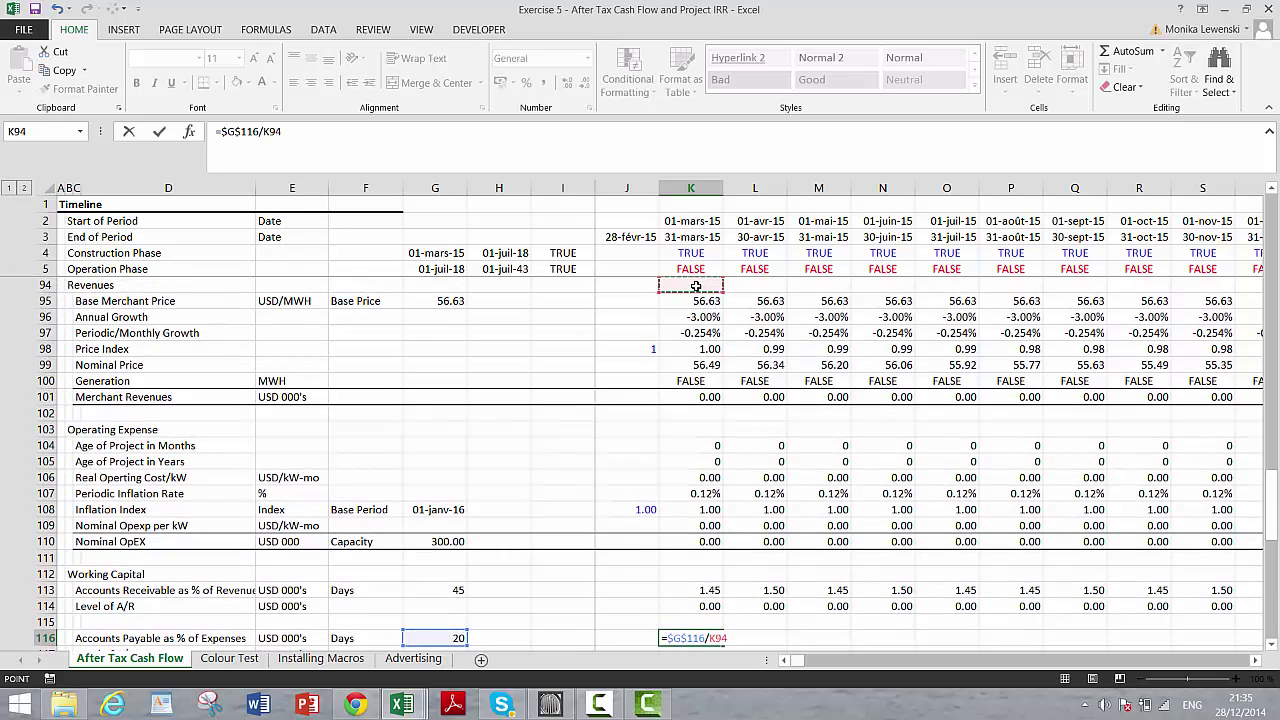
{"action": "key", "text": "Up"}
{"action": "key", "text": "Up"}
{"action": "key", "text": "Up"}
{"action": "key", "text": "Up"}
{"action": "key", "text": "Up"}
{"action": "key", "text": "Up"}
{"action": "key", "text": "Up"}
{"action": "key", "text": "Up"}
{"action": "key", "text": "Up"}
{"action": "key", "text": "Up"}
{"action": "key", "text": "Up"}
{"action": "key", "text": "Up"}
{"action": "key", "text": "Up"}
{"action": "key", "text": "Up"}
{"action": "key", "text": "Up"}
{"action": "key", "text": "Up"}
{"action": "key", "text": "Up"}
{"action": "key", "text": "Up"}
{"action": "key", "text": "Up"}
{"action": "key", "text": "Up"}
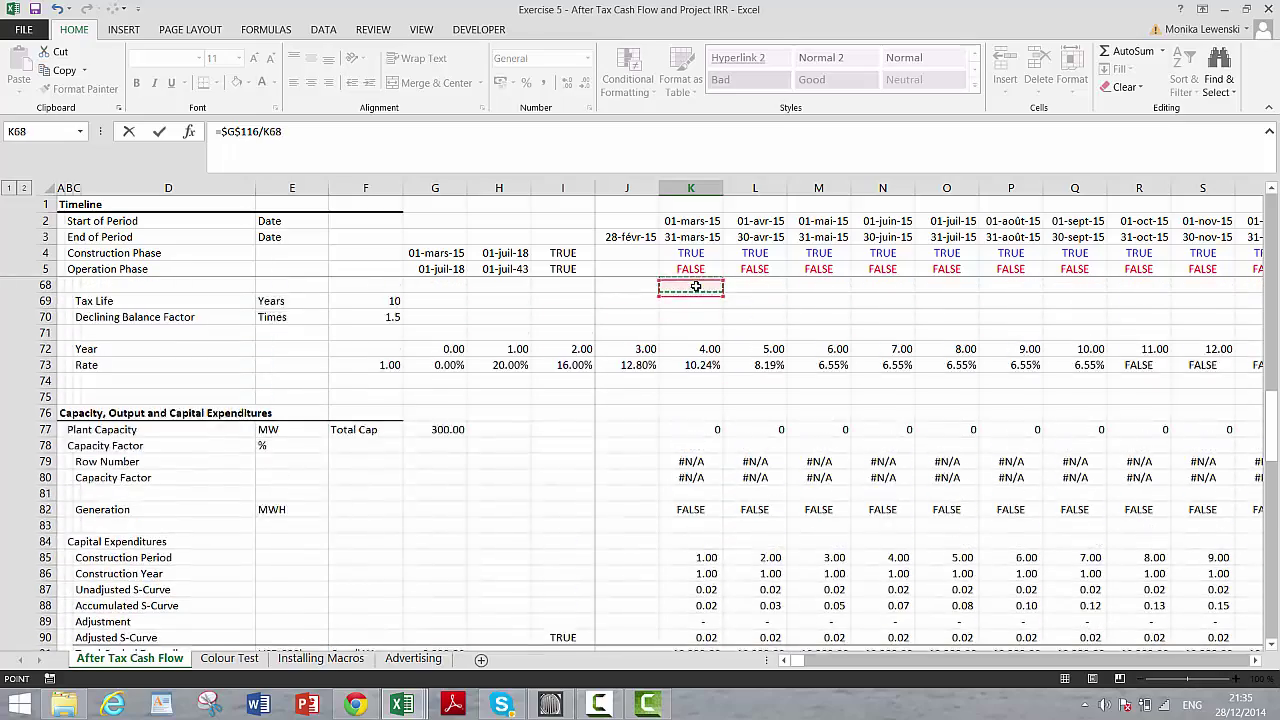
{"action": "key", "text": "Up"}
{"action": "key", "text": "Up"}
{"action": "key", "text": "Up"}
{"action": "key", "text": "Up"}
{"action": "key", "text": "Up"}
{"action": "key", "text": "Up"}
{"action": "key", "text": "Up"}
{"action": "key", "text": "Up"}
{"action": "key", "text": "Up"}
{"action": "key", "text": "Up"}
{"action": "key", "text": "Up"}
{"action": "key", "text": "Up"}
{"action": "key", "text": "Up"}
{"action": "key", "text": "Up"}
{"action": "key", "text": "Up"}
{"action": "key", "text": "Up"}
{"action": "key", "text": "Up"}
{"action": "key", "text": "Up"}
{"action": "key", "text": "Up"}
{"action": "key", "text": "Up"}
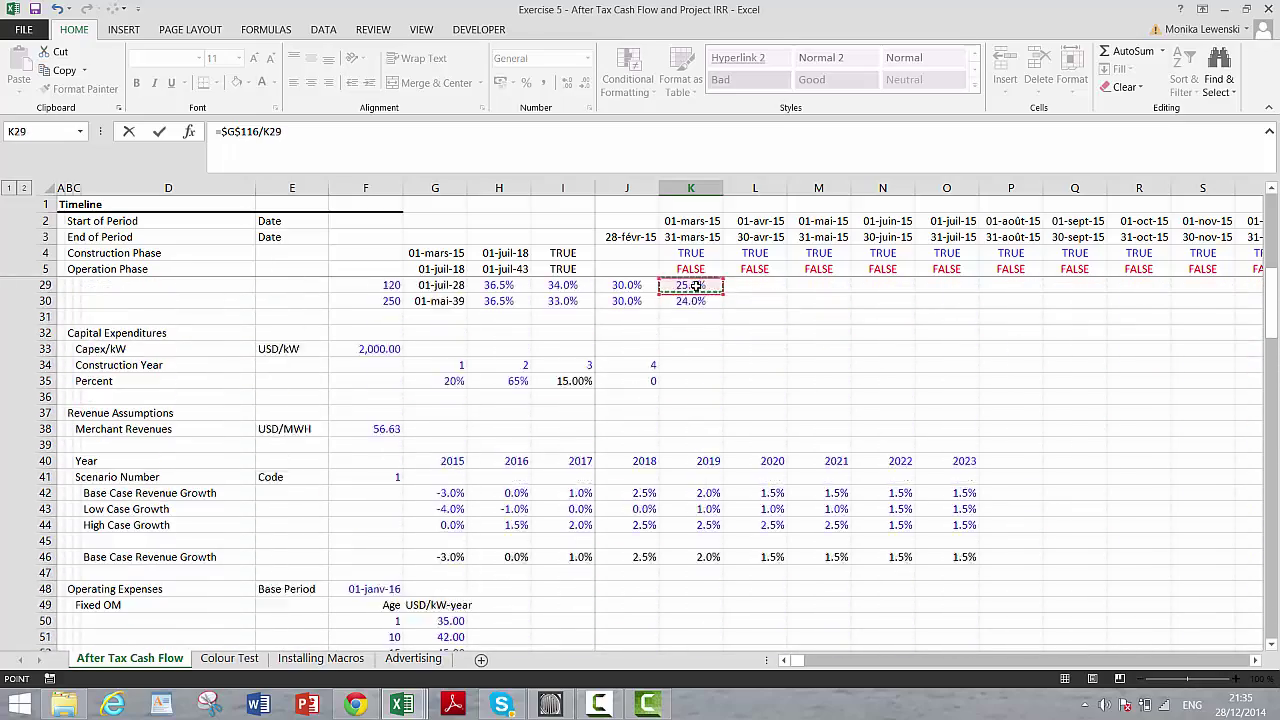
{"action": "key", "text": "Up"}
{"action": "key", "text": "Up"}
{"action": "key", "text": "Up"}
{"action": "key", "text": "Up"}
{"action": "key", "text": "Up"}
{"action": "key", "text": "Up"}
{"action": "key", "text": "Up"}
{"action": "key", "text": "Up"}
{"action": "key", "text": "Up"}
{"action": "key", "text": "Up"}
{"action": "key", "text": "Up"}
{"action": "key", "text": "Up"}
{"action": "key", "text": "Up"}
{"action": "key", "text": "Up"}
{"action": "key", "text": "Up"}
{"action": "key", "text": "Up"}
{"action": "key", "text": "Up"}
{"action": "key", "text": "Up"}
{"action": "key", "text": "Up"}
{"action": "key", "text": "Up"}
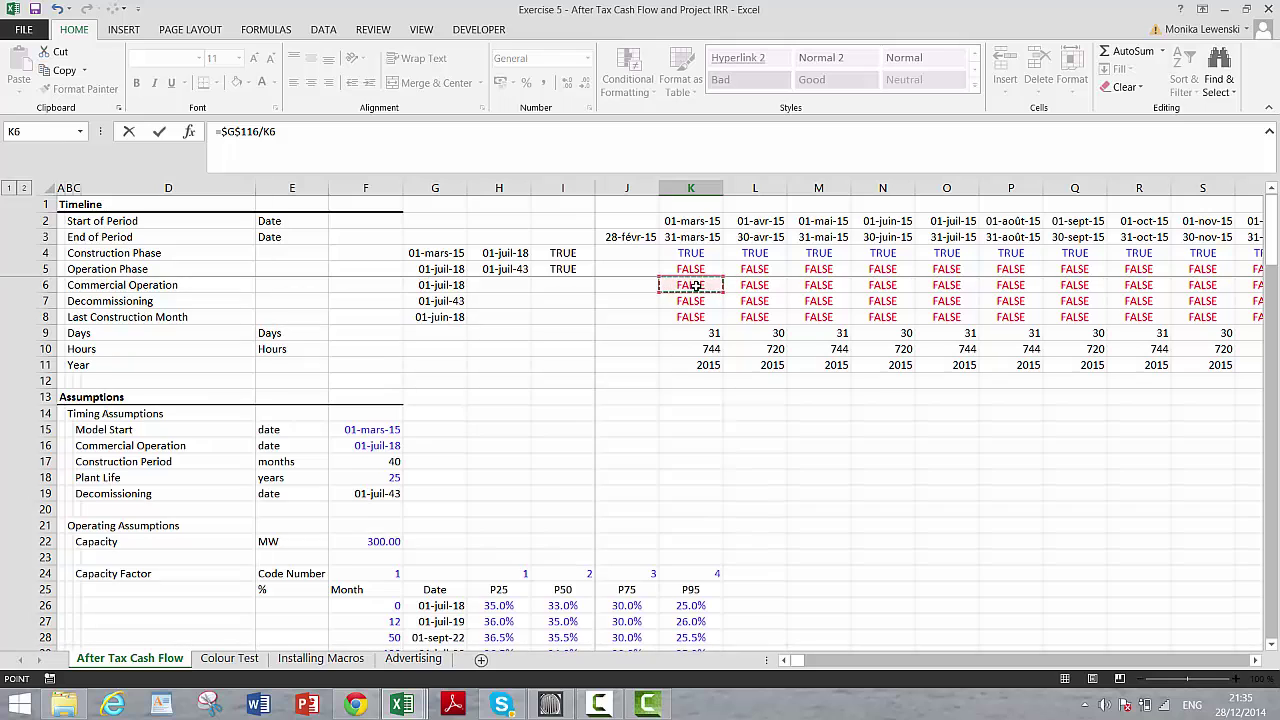
{"action": "key", "text": "Down"}
{"action": "key", "text": "Down"}
{"action": "key", "text": "Down"}
{"action": "key", "text": "Return"}
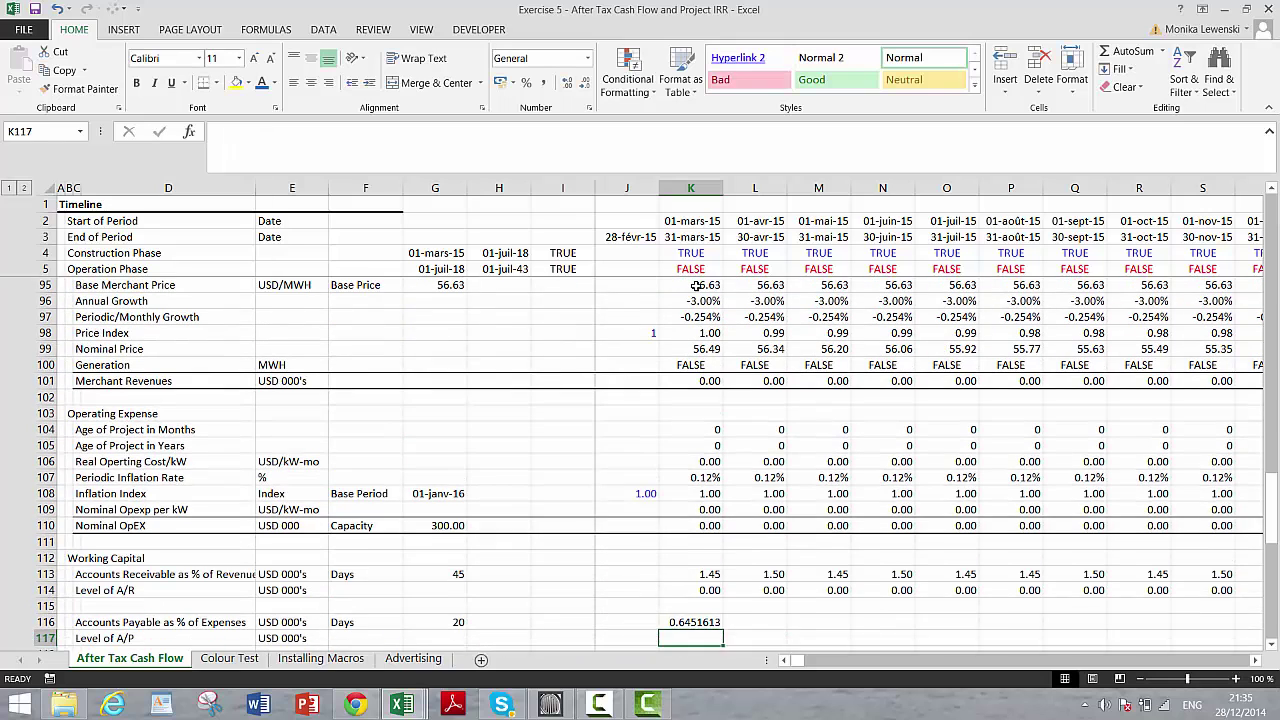
Step: Format K116 as a number with two decimals and fill the payables percentage across all periods
{"action": "key", "text": "Return"}
{"action": "key", "text": "Up"}
{"action": "key", "text": "Up"}
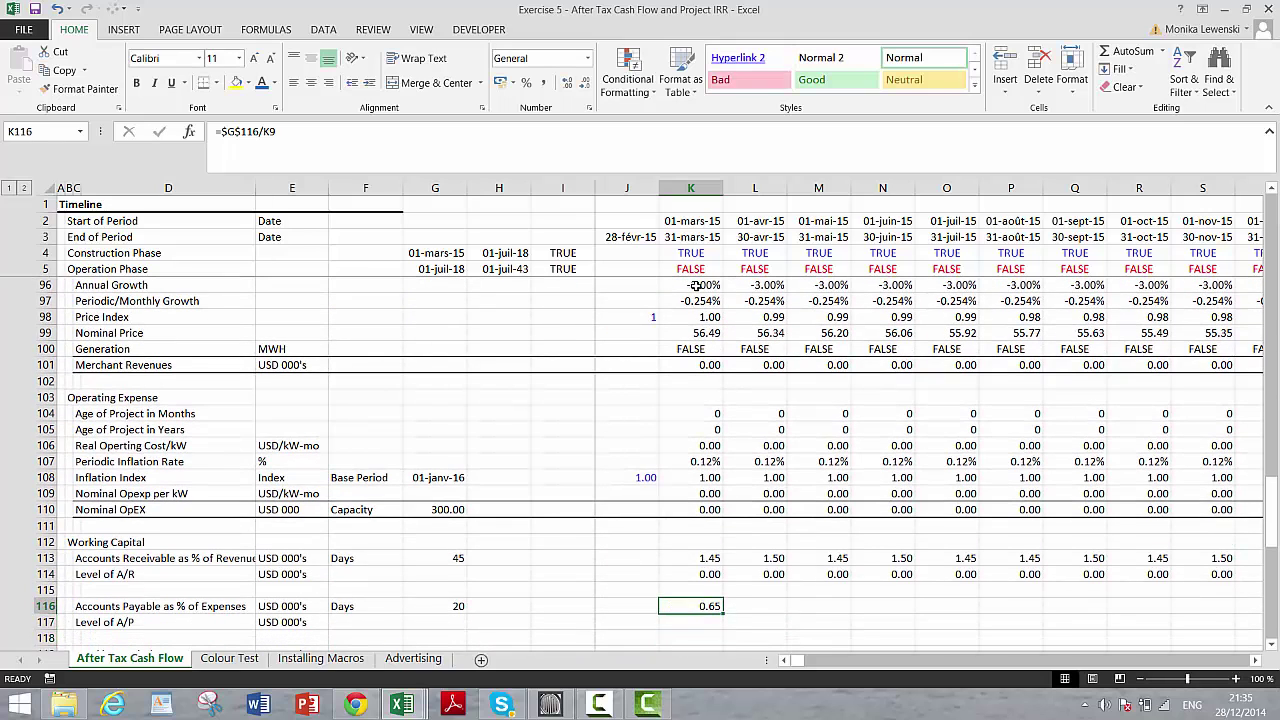
{"action": "key", "text": "ctrl+shift+Right"}
{"action": "key", "text": "ctrl+r"}
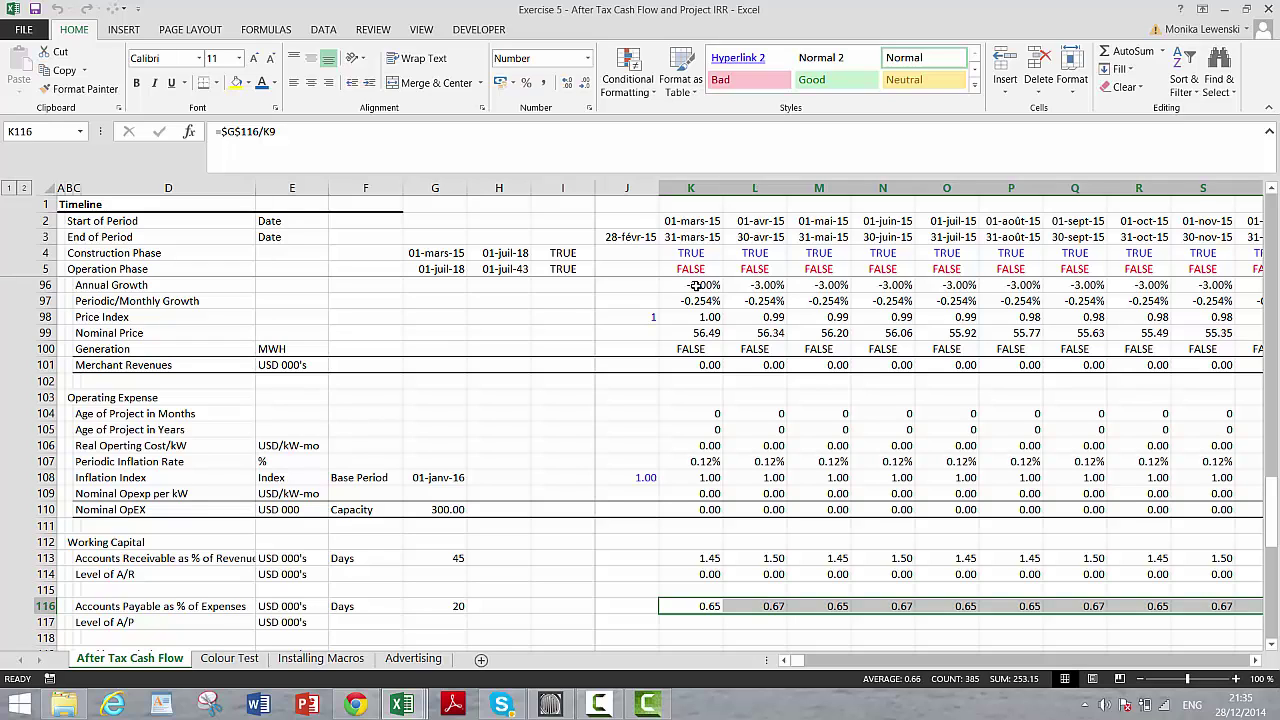
Step: Start the Level of A/P formula in K117 with =K116*, using the payables percentage as the first factor
{"action": "key", "text": "Down"}
{"action": "type", "text": "="}
{"action": "key", "text": "Up"}
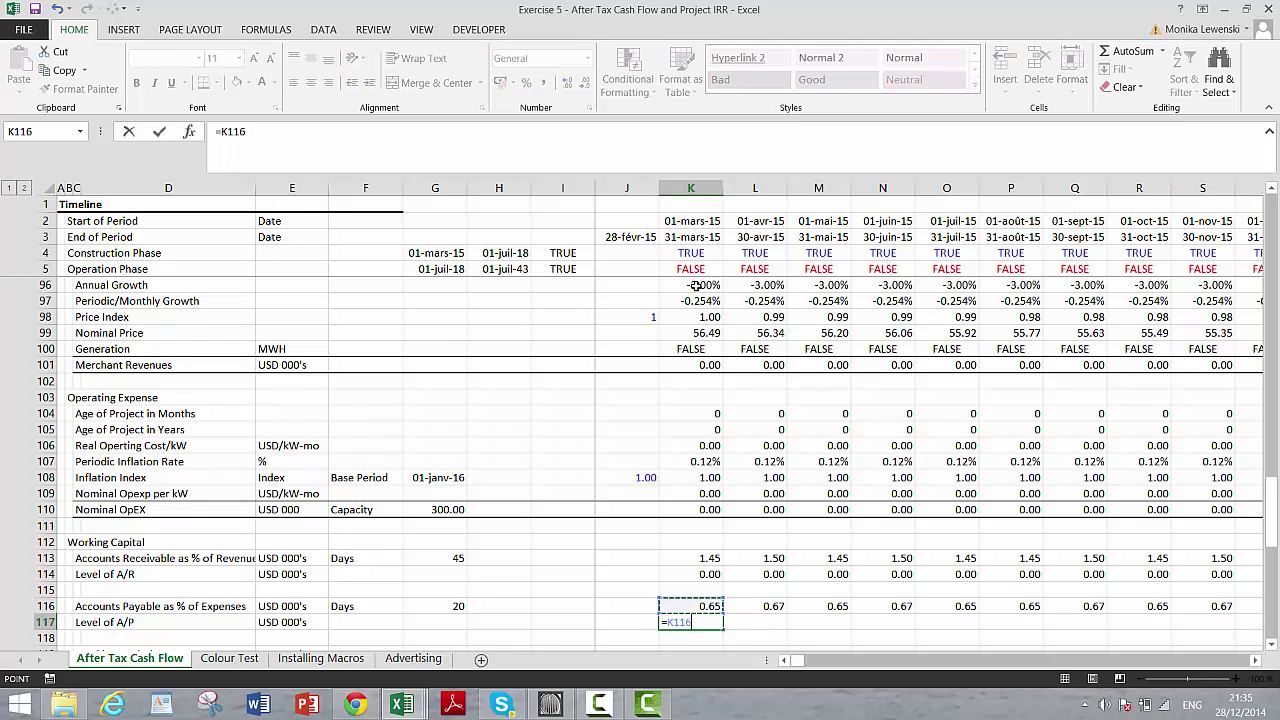
{"action": "type", "text": "*"}
{"action": "left_click", "coordinate": [598, 704]}
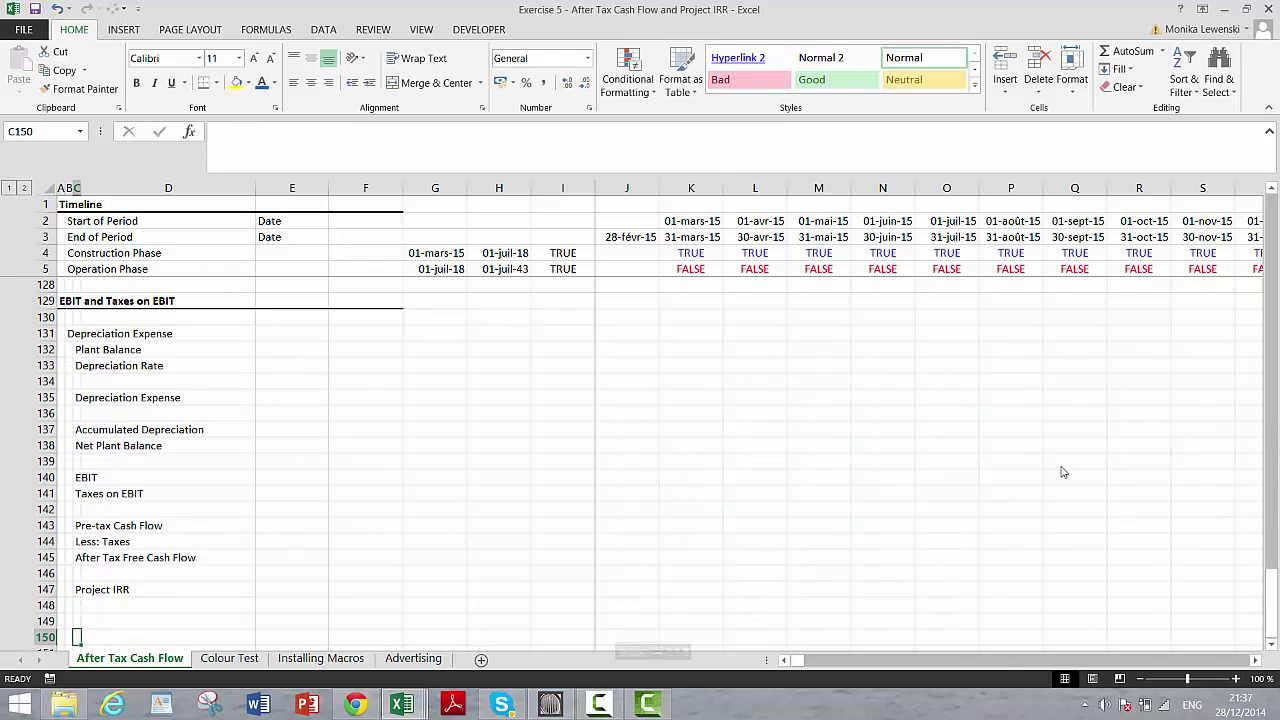
Step: Start the Working Capital formula in K119 with =K114-, subtracting from the Level of A/R
{"action": "left_click", "coordinate": [709, 360]}
{"action": "key", "text": "Up"}
{"action": "key", "text": "Up"}
{"action": "key", "text": "Up"}
{"action": "key", "text": "Up"}
{"action": "key", "text": "Up"}
{"action": "key", "text": "Up"}
{"action": "key", "text": "Up"}
{"action": "key", "text": "Up"}
{"action": "key", "text": "Up"}
{"action": "key", "text": "Up"}
{"action": "key", "text": "Up"}
{"action": "key", "text": "Up"}
{"action": "key", "text": "Up"}
{"action": "key", "text": "Up"}
{"action": "key", "text": "Up"}
{"action": "key", "text": "Up"}
{"action": "key", "text": "Up"}
{"action": "key", "text": "Up"}
{"action": "key", "text": "Up"}
{"action": "key", "text": "Up"}
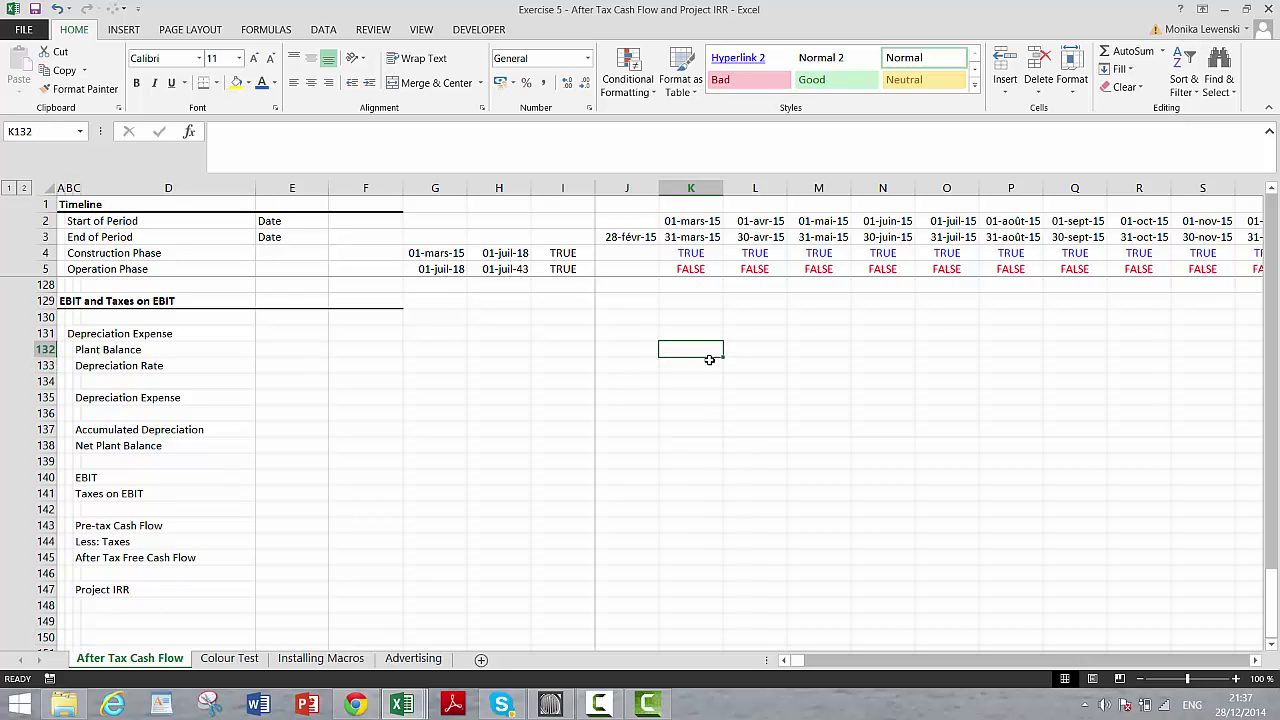
{"action": "key", "text": "Up"}
{"action": "key", "text": "Up"}
{"action": "key", "text": "Up"}
{"action": "key", "text": "Up"}
{"action": "key", "text": "Up"}
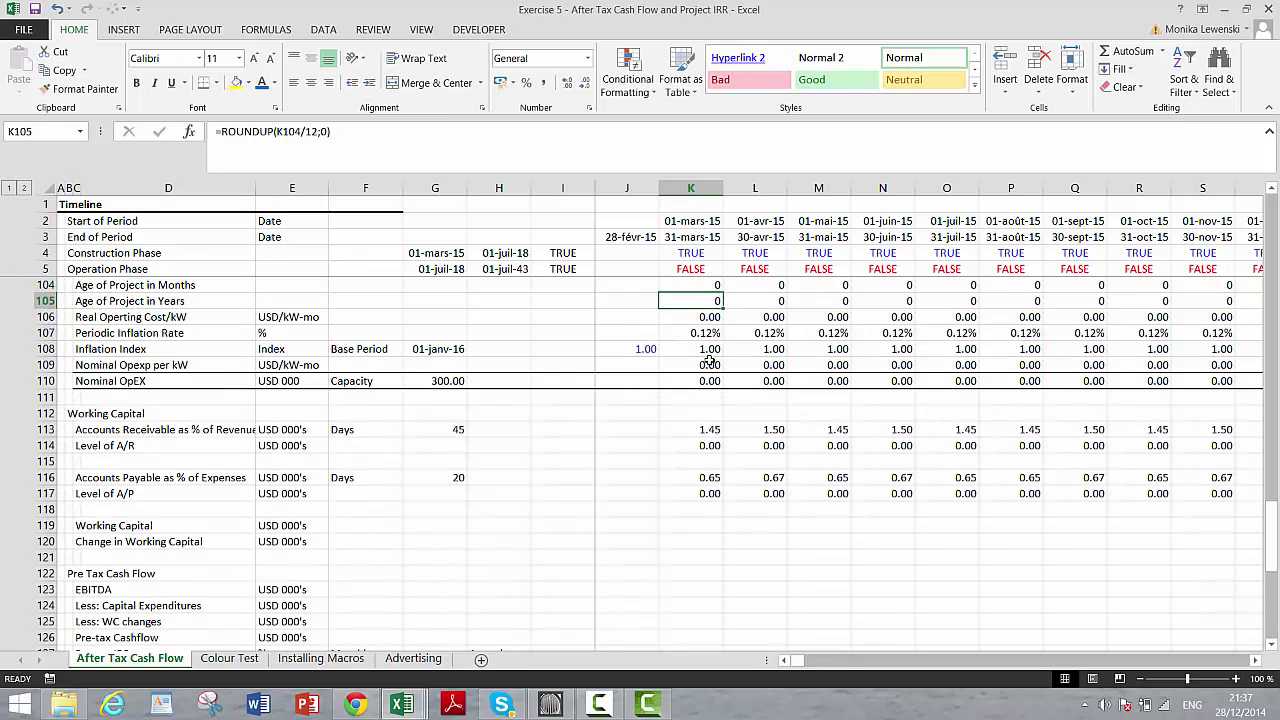
{"action": "key", "text": "Down"}
{"action": "key", "text": "Down"}
{"action": "key", "text": "Down"}
{"action": "key", "text": "Down"}
{"action": "key", "text": "Down"}
{"action": "key", "text": "Down"}
{"action": "key", "text": "Down"}
{"action": "key", "text": "Down"}
{"action": "key", "text": "Down"}
{"action": "key", "text": "Down"}
{"action": "key", "text": "Down"}
{"action": "key", "text": "Down"}
{"action": "key", "text": "Down"}
{"action": "key", "text": "Down"}
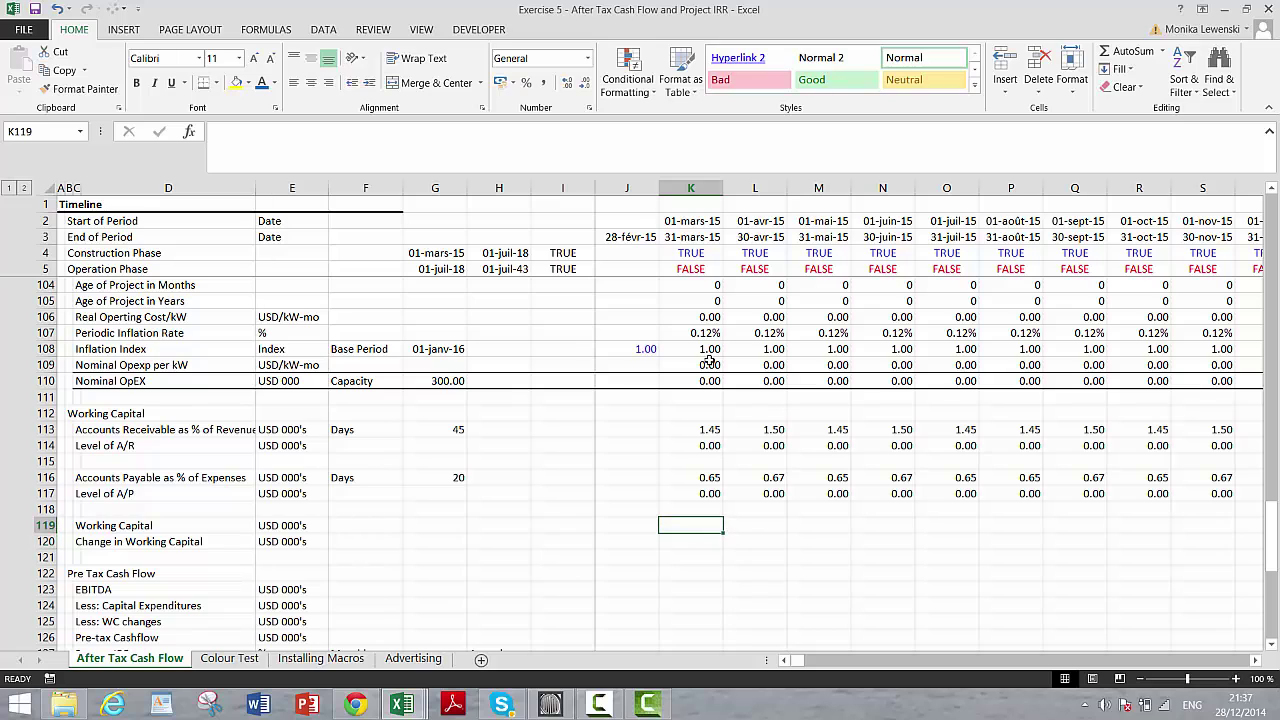
{"action": "type", "text": "="}
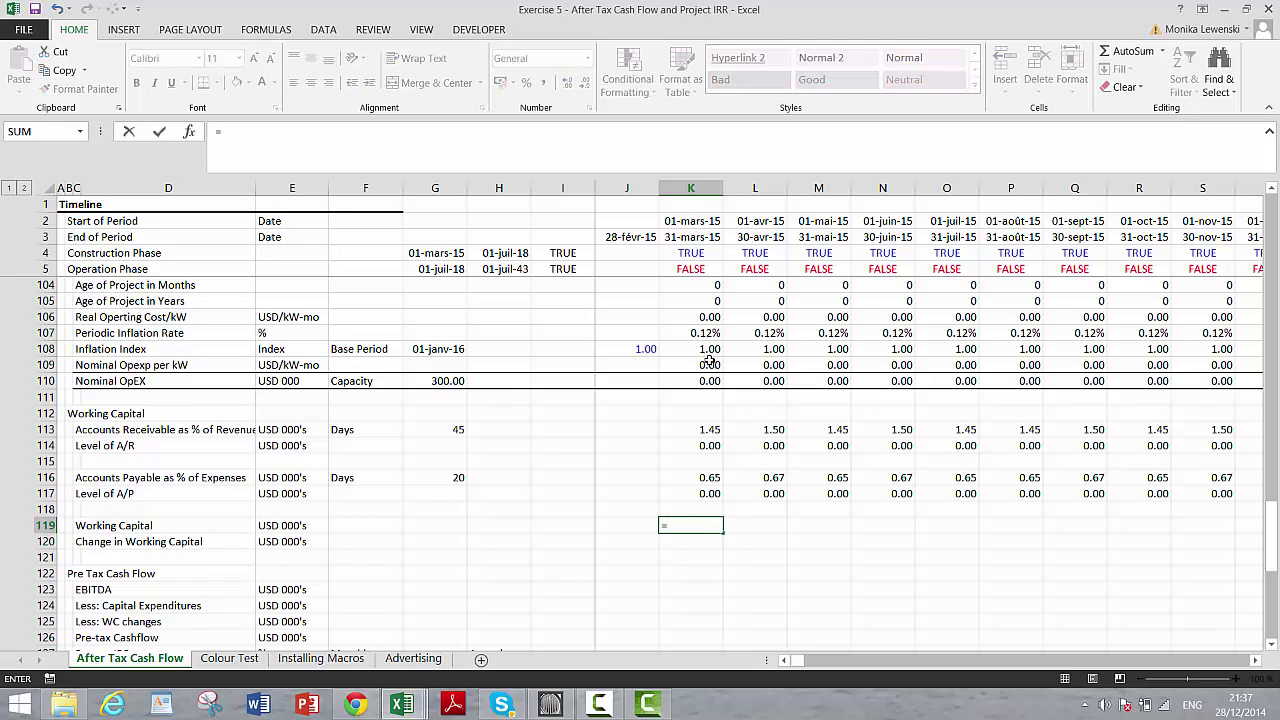
{"action": "key", "text": "Up"}
{"action": "key", "text": "Up"}
{"action": "key", "text": "Up"}
{"action": "key", "text": "Up"}
{"action": "key", "text": "Up"}
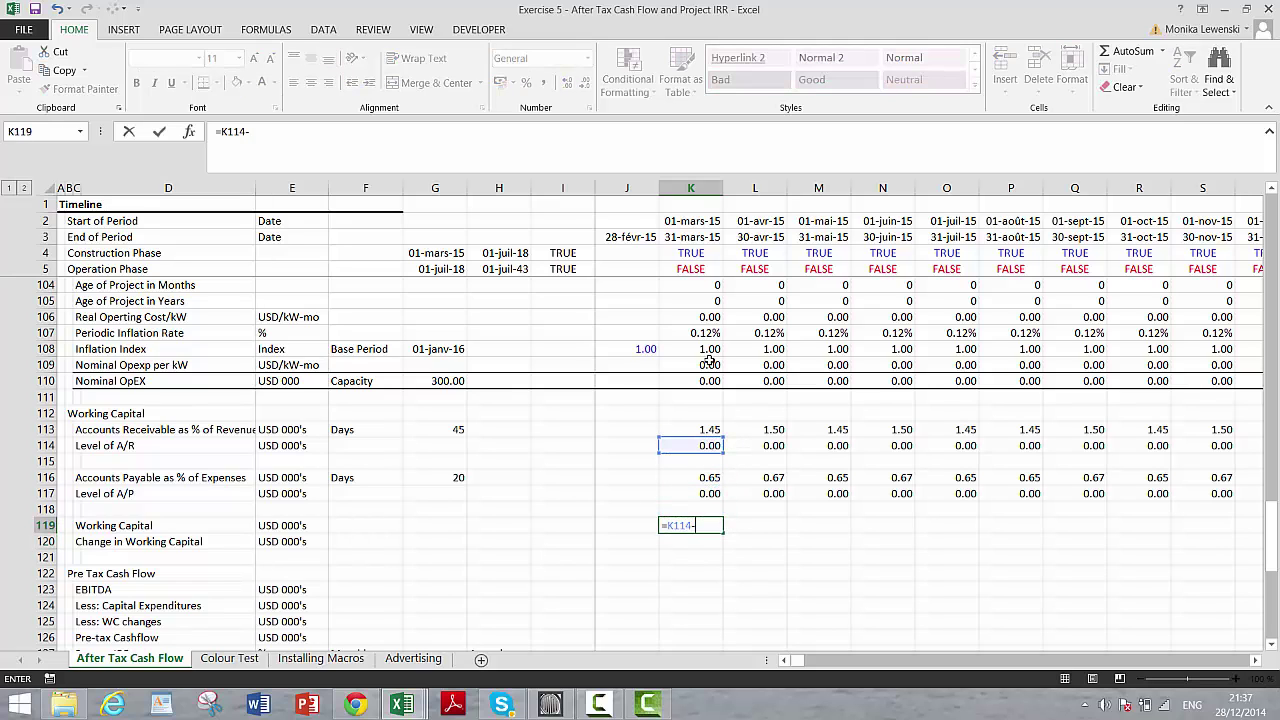
Step: Complete the Working Capital formula in K119 as =K114-K117, the receivables level less the payables level
{"action": "type", "text": "-"}
{"action": "key", "text": "Up"}
{"action": "key", "text": "Up"}
{"action": "key", "text": "Return"}
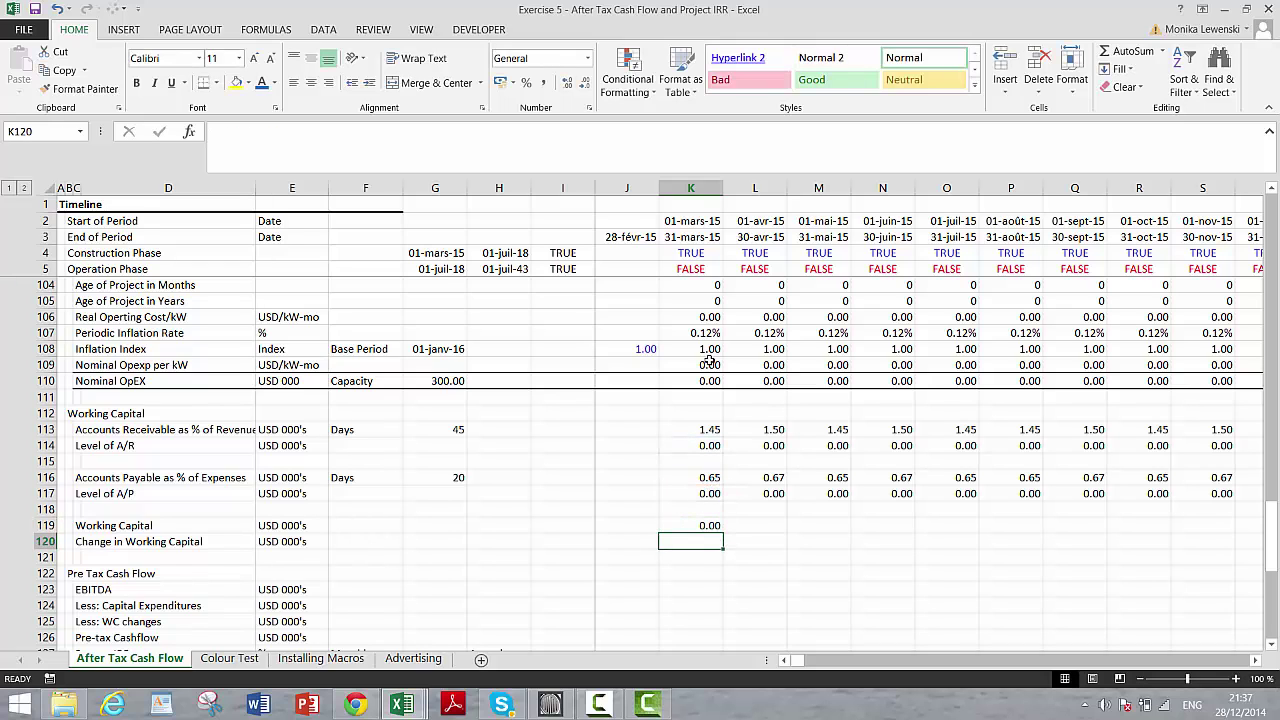
Step: Enter =K119-J119 in K120 to calculate the first period's Change in Working Capital
{"action": "type", "text": "="}
{"action": "key", "text": "Up"}
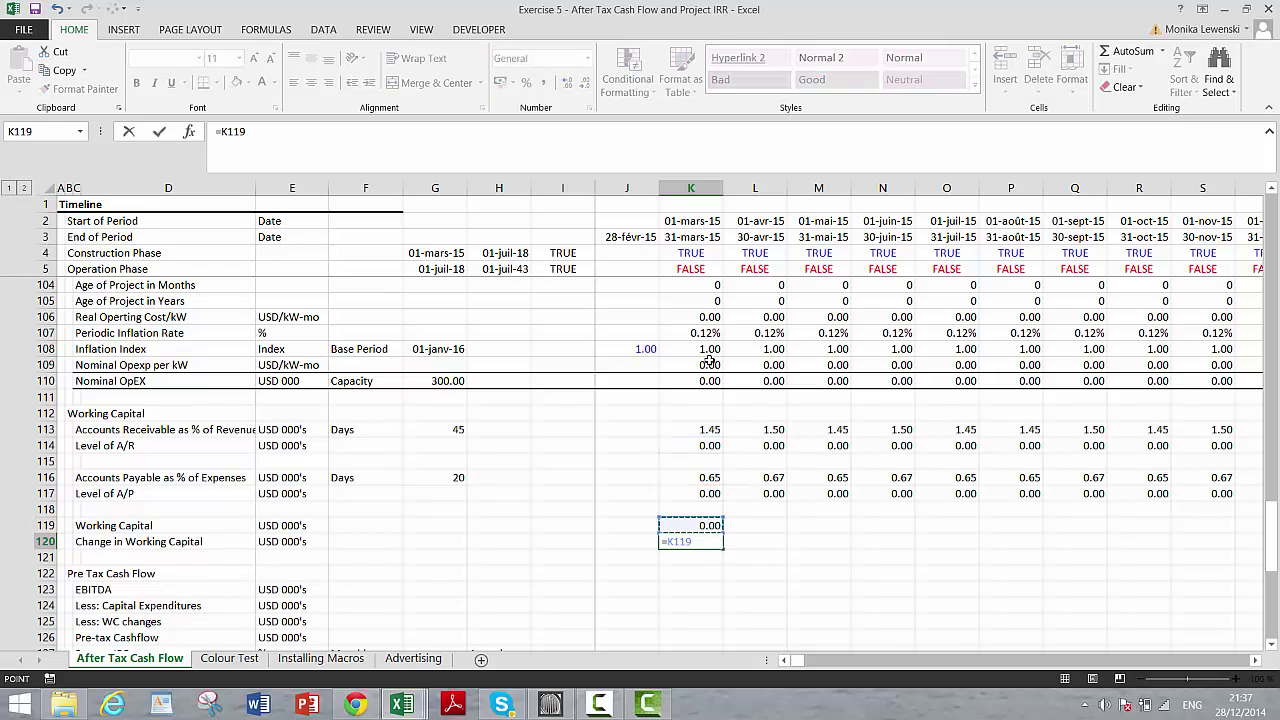
{"action": "type", "text": "-"}
{"action": "key", "text": "Up"}
{"action": "key", "text": "Up"}
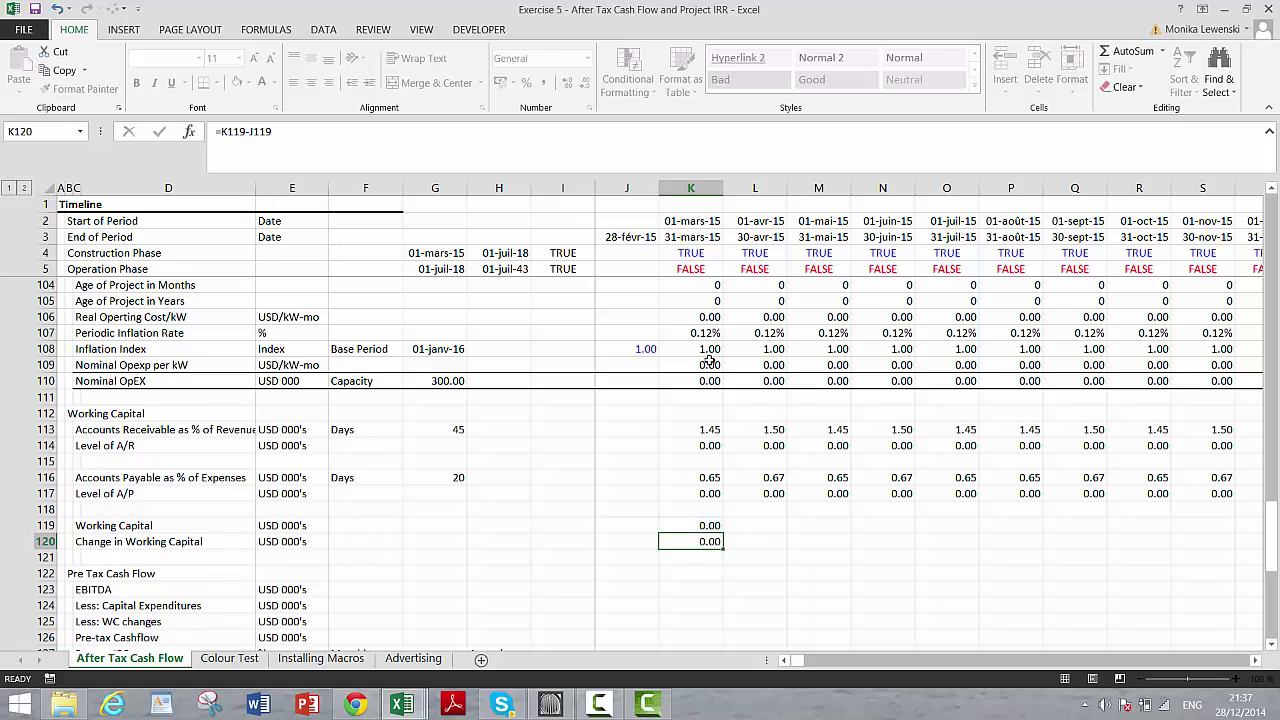
{"action": "key", "text": "Return"}
Step: Copy the Working Capital and Change in Working Capital formulas in K119:K120 across all timeline periods
{"action": "key", "text": "Up"}
{"action": "key", "text": "Up"}
{"action": "key", "text": "shift+Down"}
{"action": "key", "text": "ctrl+d"}
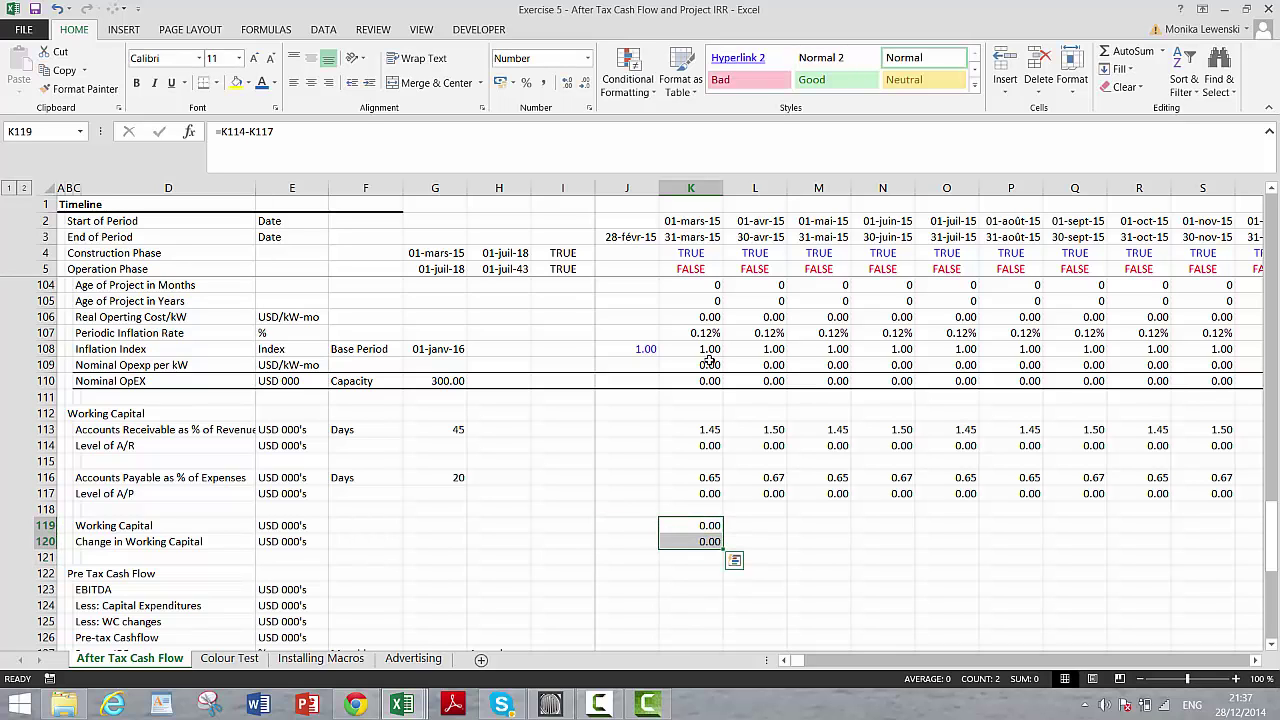
{"action": "key", "text": "ctrl+shift+r"}
Step: Examine the Working Capital row across the construction months and around the start of operations in July 2018
{"action": "key", "text": "Right"}
{"action": "key", "text": "Right"}
{"action": "key", "text": "Right"}
{"action": "key", "text": "Right"}
{"action": "key", "text": "Right"}
{"action": "key", "text": "Right"}
{"action": "key", "text": "Right"}
{"action": "key", "text": "Right"}
{"action": "key", "text": "Right"}
{"action": "key", "text": "Right"}
{"action": "key", "text": "Right"}
{"action": "key", "text": "Right"}
{"action": "key", "text": "Right"}
{"action": "key", "text": "Right"}
{"action": "key", "text": "Right"}
{"action": "key", "text": "Right"}
{"action": "key", "text": "Right"}
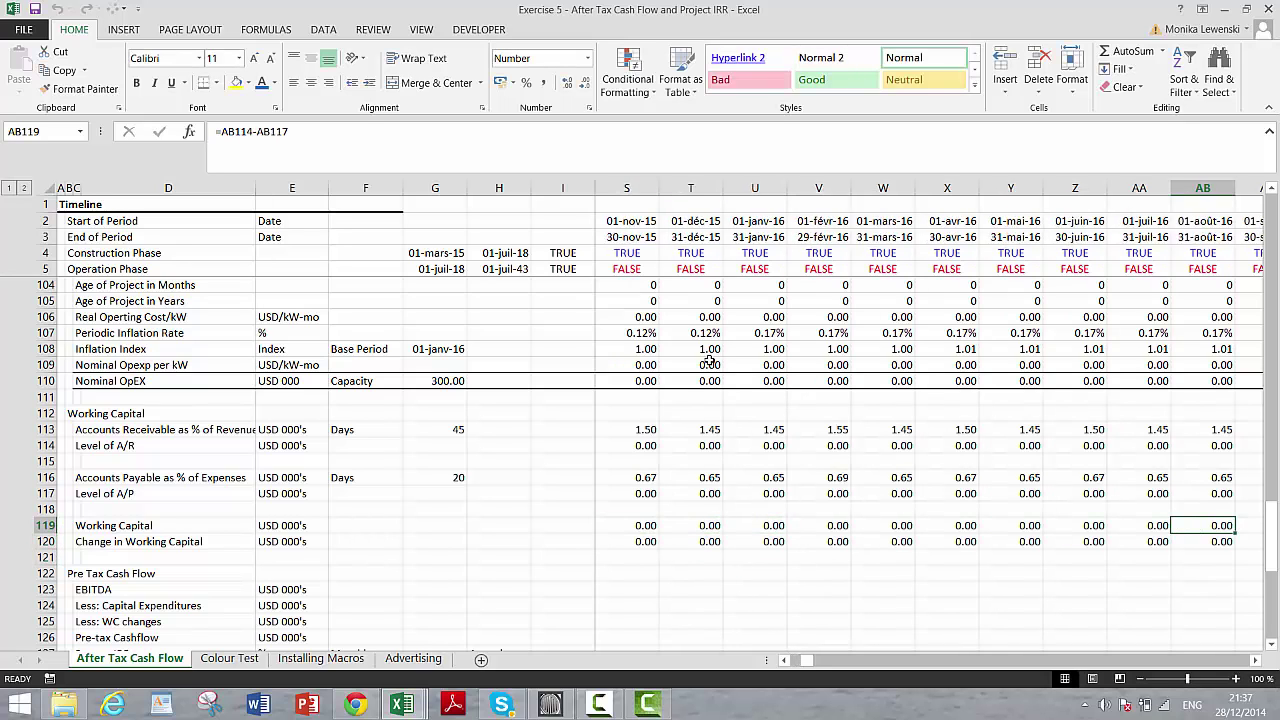
{"action": "key", "text": "Right"}
{"action": "key", "text": "Right"}
{"action": "key", "text": "Right"}
{"action": "key", "text": "Right"}
{"action": "key", "text": "Right"}
{"action": "key", "text": "Right"}
{"action": "key", "text": "Right"}
{"action": "key", "text": "Right"}
{"action": "key", "text": "Right"}
{"action": "key", "text": "Right"}
{"action": "key", "text": "Right"}
{"action": "key", "text": "Right"}
{"action": "key", "text": "Right"}
{"action": "key", "text": "Right"}
{"action": "key", "text": "Right"}
{"action": "key", "text": "Right"}
{"action": "key", "text": "Right"}
{"action": "key", "text": "Right"}
{"action": "key", "text": "Right"}
{"action": "key", "text": "Right"}
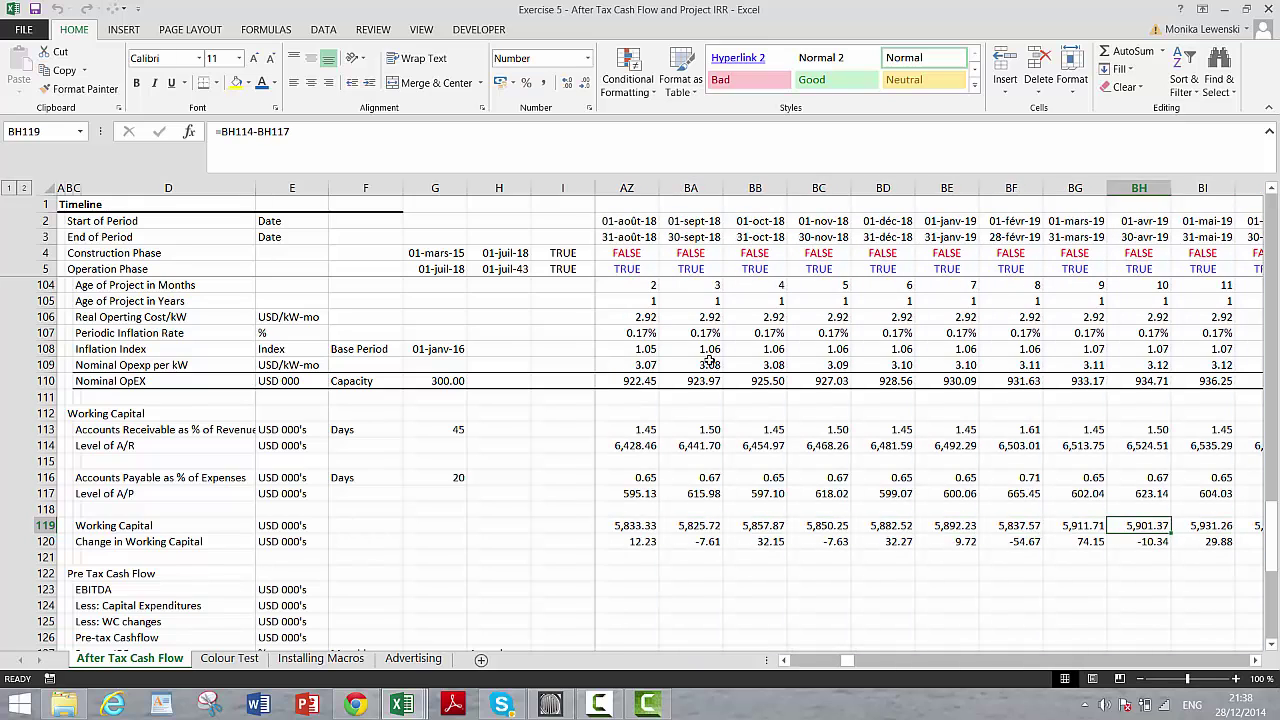
{"action": "key", "text": "Left"}
{"action": "key", "text": "Left"}
{"action": "key", "text": "Left"}
{"action": "key", "text": "Left"}
{"action": "key", "text": "Left"}
{"action": "key", "text": "Left"}
{"action": "key", "text": "Left"}
{"action": "key", "text": "Left"}
{"action": "key", "text": "Left"}
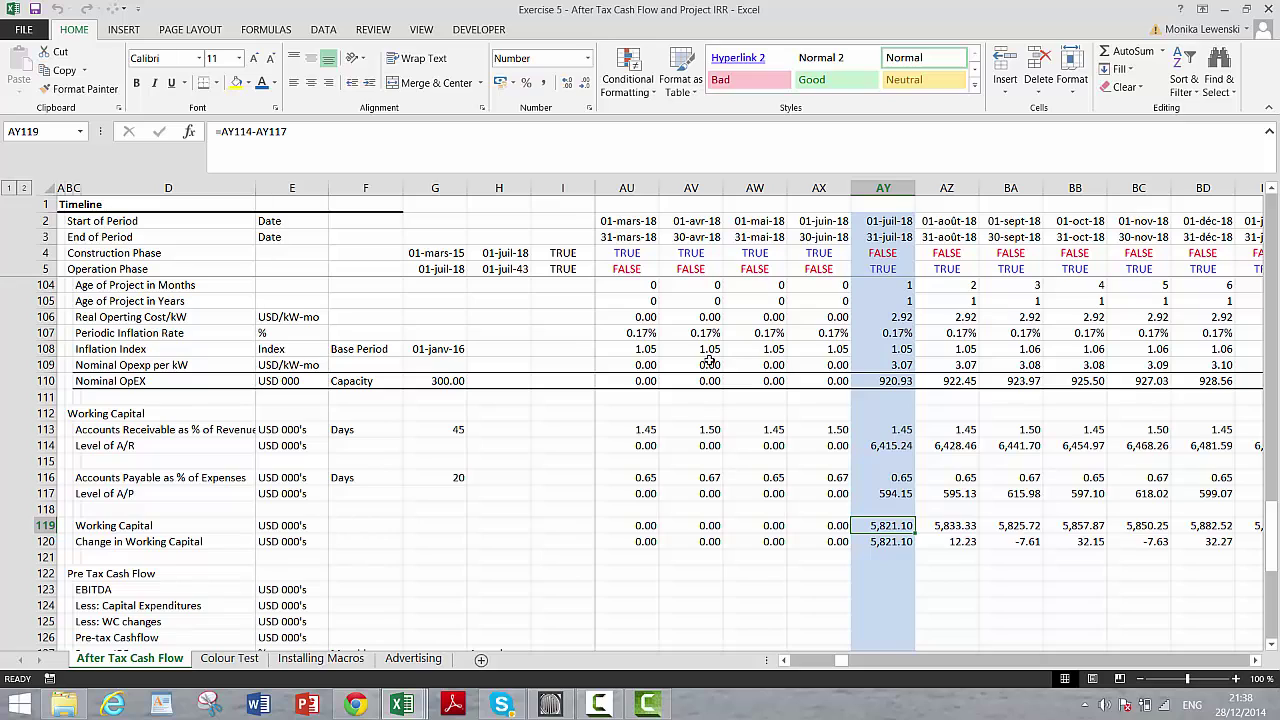
{"action": "key", "text": "Right"}
{"action": "key", "text": "Right"}
{"action": "key", "text": "Left"}
{"action": "key", "text": "Left"}
{"action": "key", "text": "Left"}
{"action": "key", "text": "Right"}
{"action": "key", "text": "Left"}
{"action": "key", "text": "Right"}
{"action": "key", "text": "Right"}
{"action": "key", "text": "Right"}
Step: Examine the Change in Working Capital row through the first operating year and around the July 2018 operations start
{"action": "key", "text": "Down"}
{"action": "key", "text": "Left"}
{"action": "key", "text": "Left"}
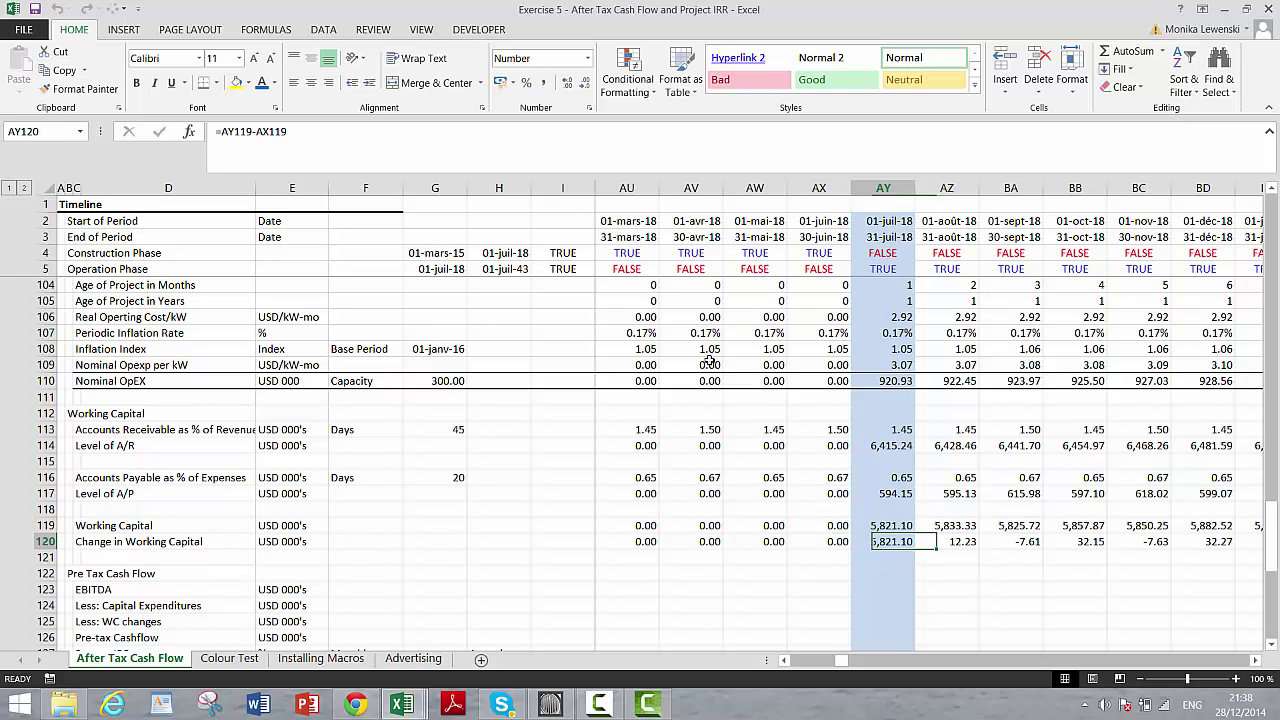
{"action": "key", "text": "Right"}
{"action": "key", "text": "Right"}
{"action": "key", "text": "Right"}
{"action": "key", "text": "Right"}
{"action": "key", "text": "Right"}
{"action": "key", "text": "Right"}
{"action": "key", "text": "Right"}
{"action": "key", "text": "Right"}
{"action": "key", "text": "Right"}
{"action": "key", "text": "Right"}
{"action": "key", "text": "Right"}
{"action": "key", "text": "Right"}
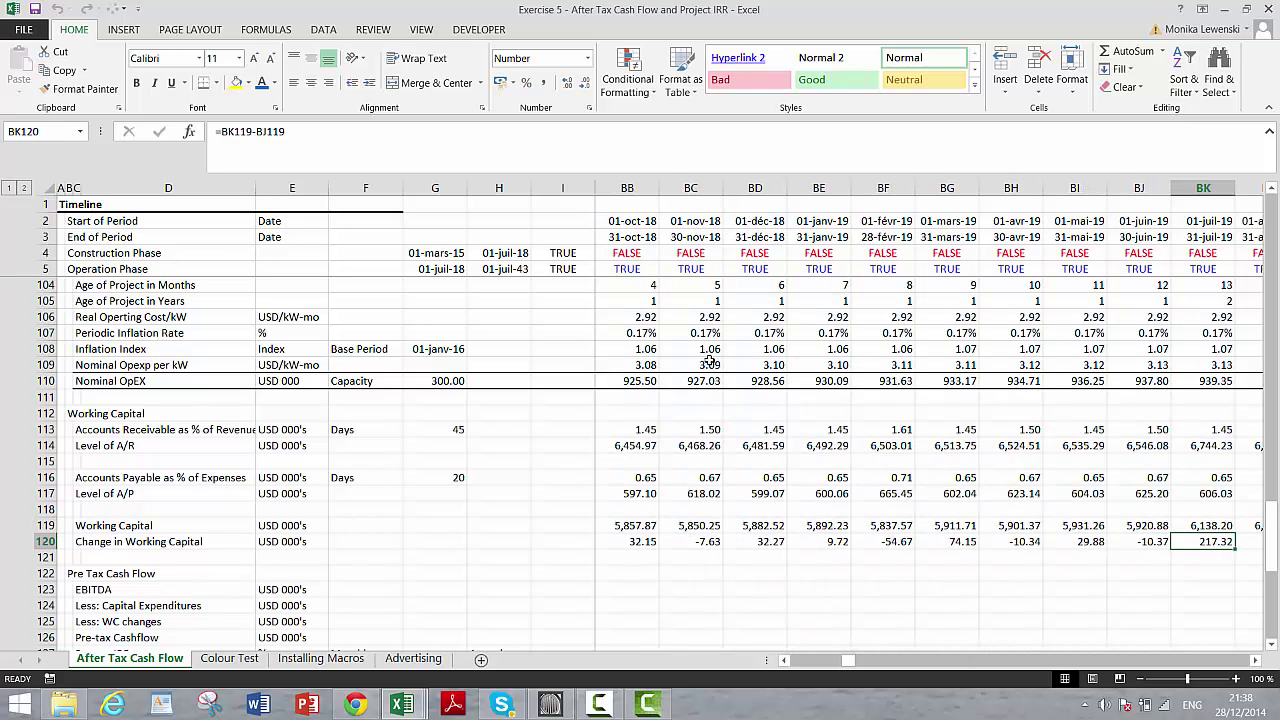
{"action": "key", "text": "Left"}
{"action": "key", "text": "Left"}
{"action": "key", "text": "Left"}
{"action": "key", "text": "Left"}
{"action": "key", "text": "Left"}
{"action": "key", "text": "Left"}
{"action": "key", "text": "Left"}
{"action": "key", "text": "Left"}
{"action": "key", "text": "Left"}
{"action": "key", "text": "Left"}
{"action": "key", "text": "Left"}
{"action": "key", "text": "Left"}
{"action": "key", "text": "Left"}
{"action": "key", "text": "Left"}
{"action": "key", "text": "Left"}
{"action": "key", "text": "Left"}
{"action": "key", "text": "Left"}
{"action": "key", "text": "Left"}
{"action": "key", "text": "Right"}
{"action": "key", "text": "Right"}
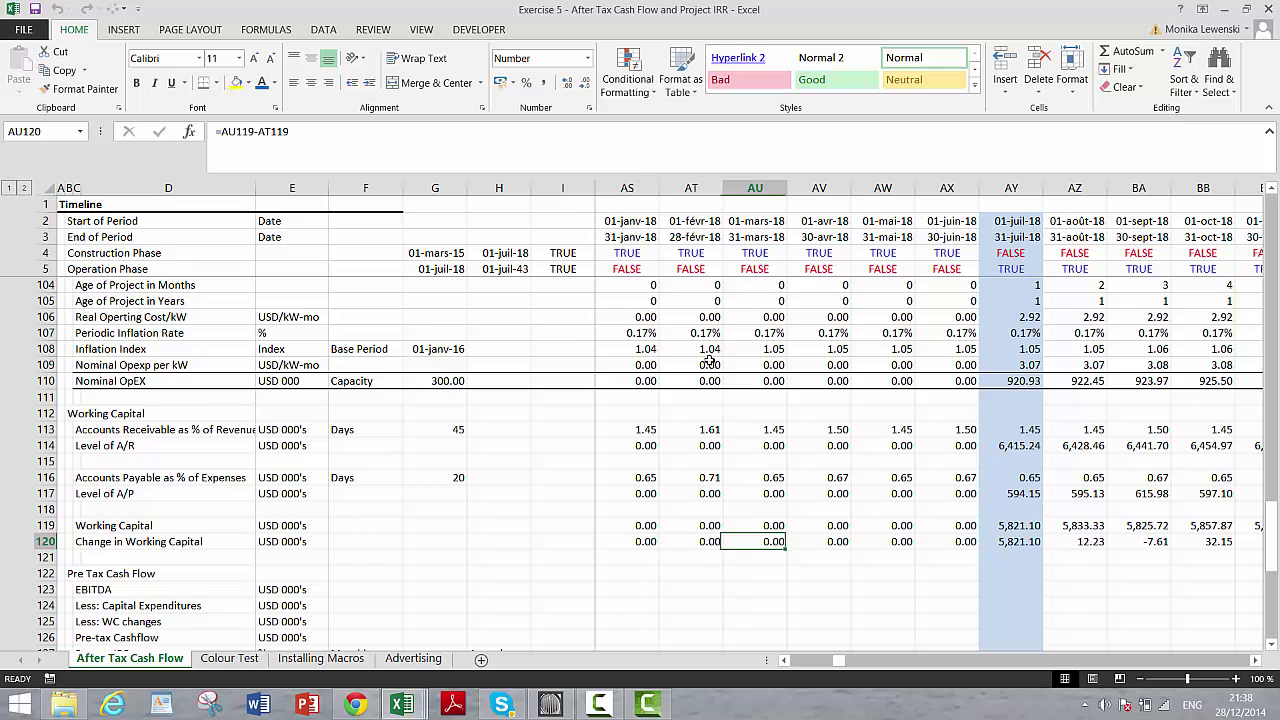
{"action": "key", "text": "Right"}
{"action": "key", "text": "Right"}
{"action": "key", "text": "Right"}
{"action": "key", "text": "Right"}
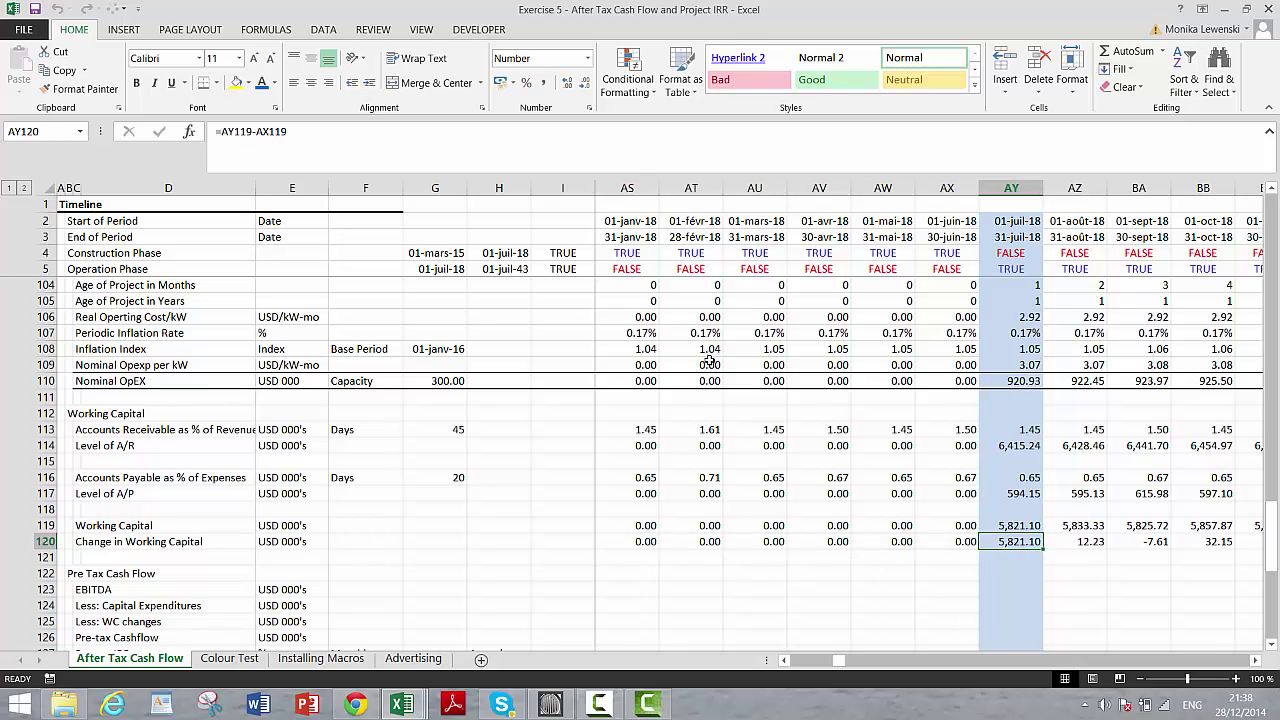
Step: Enter =K101-K110 in K123 to calculate the first period's EBITDA from Merchant Revenues less Nominal OpEX
{"action": "key", "text": "Left"}
{"action": "key", "text": "Left"}
{"action": "key", "text": "Left"}
{"action": "key", "text": "Left"}
{"action": "key", "text": "Left"}
{"action": "key", "text": "Left"}
{"action": "key", "text": "Left"}
{"action": "key", "text": "Left"}
{"action": "key", "text": "Left"}
{"action": "key", "text": "Left"}
{"action": "key", "text": "Left"}
{"action": "key", "text": "Left"}
{"action": "key", "text": "Left"}
{"action": "key", "text": "Left"}
{"action": "key", "text": "Left"}
{"action": "key", "text": "Left"}
{"action": "key", "text": "Left"}
{"action": "key", "text": "Left"}
{"action": "key", "text": "Left"}
{"action": "key", "text": "Left"}
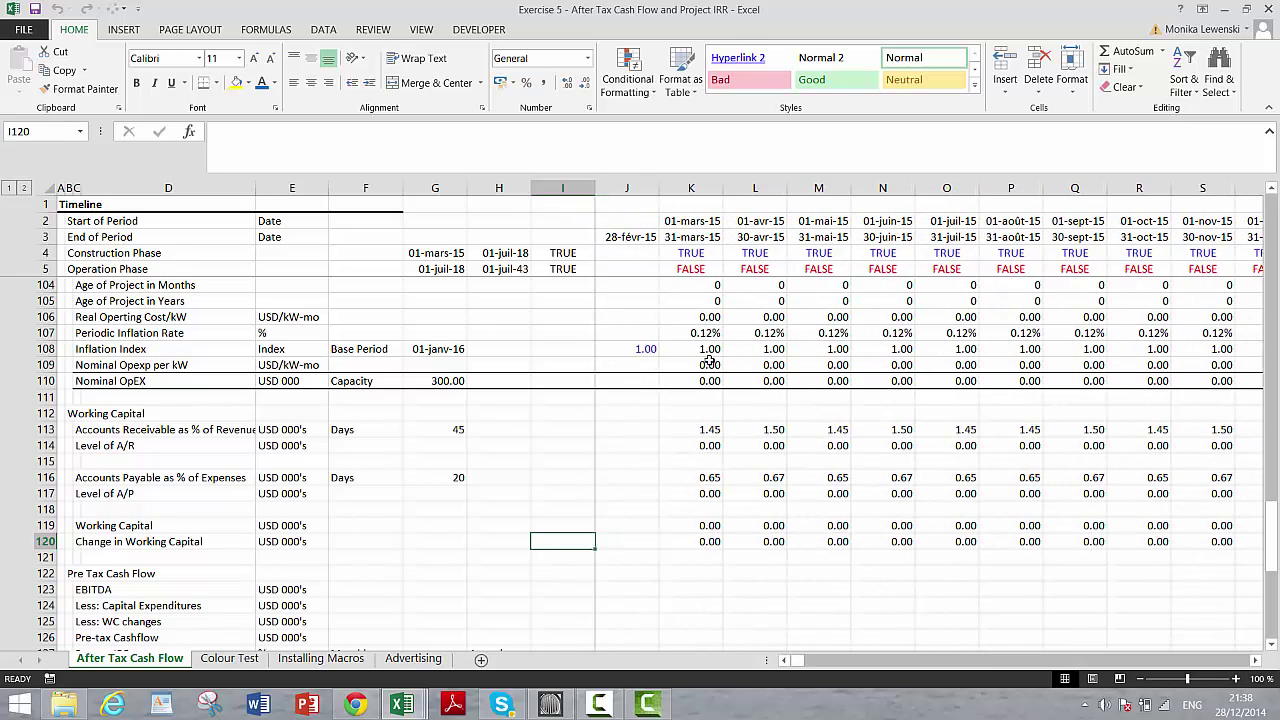
{"action": "key", "text": "Down"}
{"action": "key", "text": "Down"}
{"action": "key", "text": "Down"}
{"action": "key", "text": "Right"}
{"action": "key", "text": "Right"}
{"action": "key", "text": "Right"}
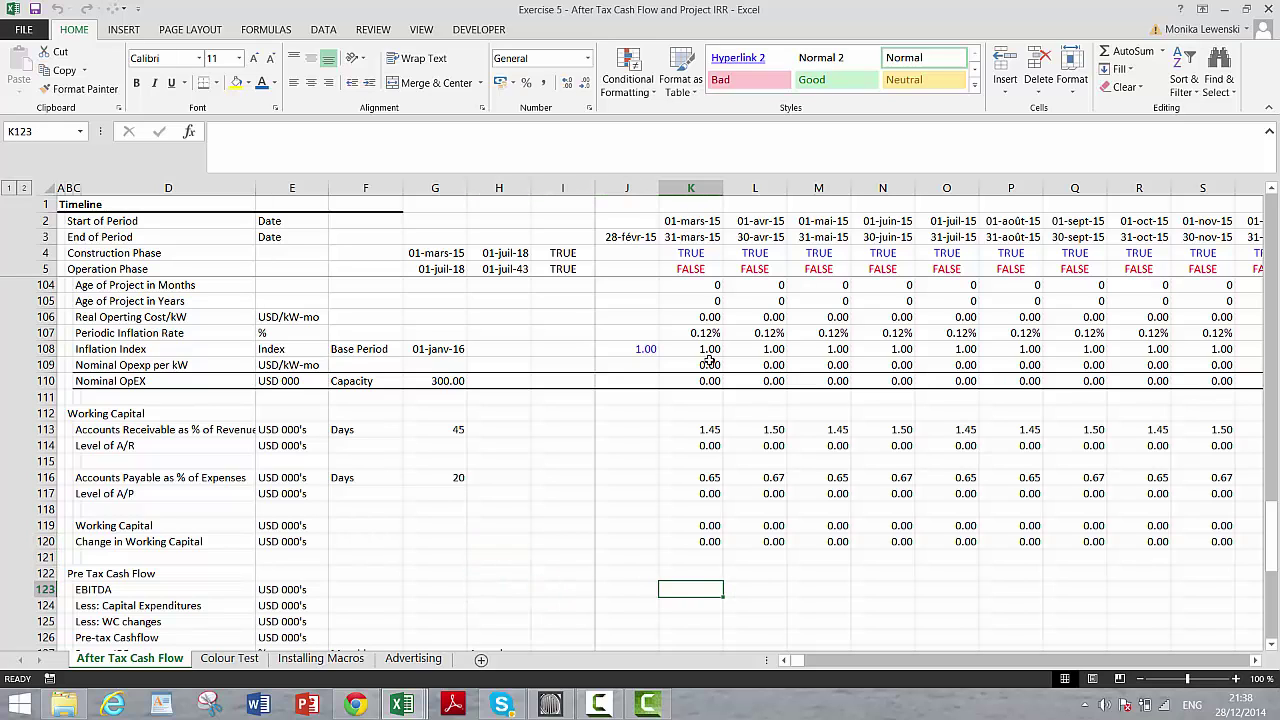
{"action": "type", "text": "="}
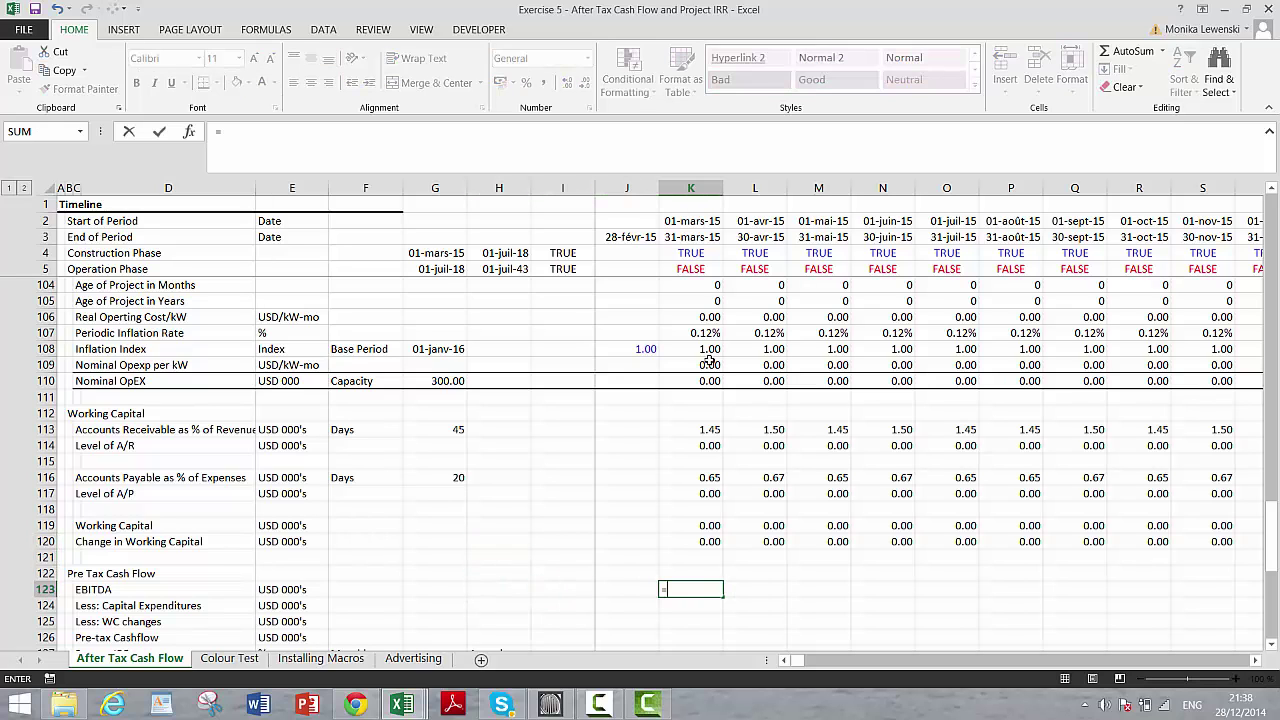
{"action": "left_click", "coordinate": [706, 300]}
{"action": "key", "text": "Up"}
{"action": "key", "text": "Up"}
{"action": "key", "text": "Up"}
{"action": "key", "text": "Up"}
{"action": "key", "text": "Up"}
{"action": "key", "text": "Up"}
{"action": "key", "text": "Up"}
{"action": "key", "text": "Up"}
{"action": "key", "text": "Up"}
{"action": "key", "text": "Up"}
{"action": "key", "text": "Up"}
{"action": "key", "text": "Up"}
{"action": "key", "text": "Up"}
{"action": "key", "text": "Up"}
{"action": "key", "text": "Up"}
{"action": "key", "text": "Up"}
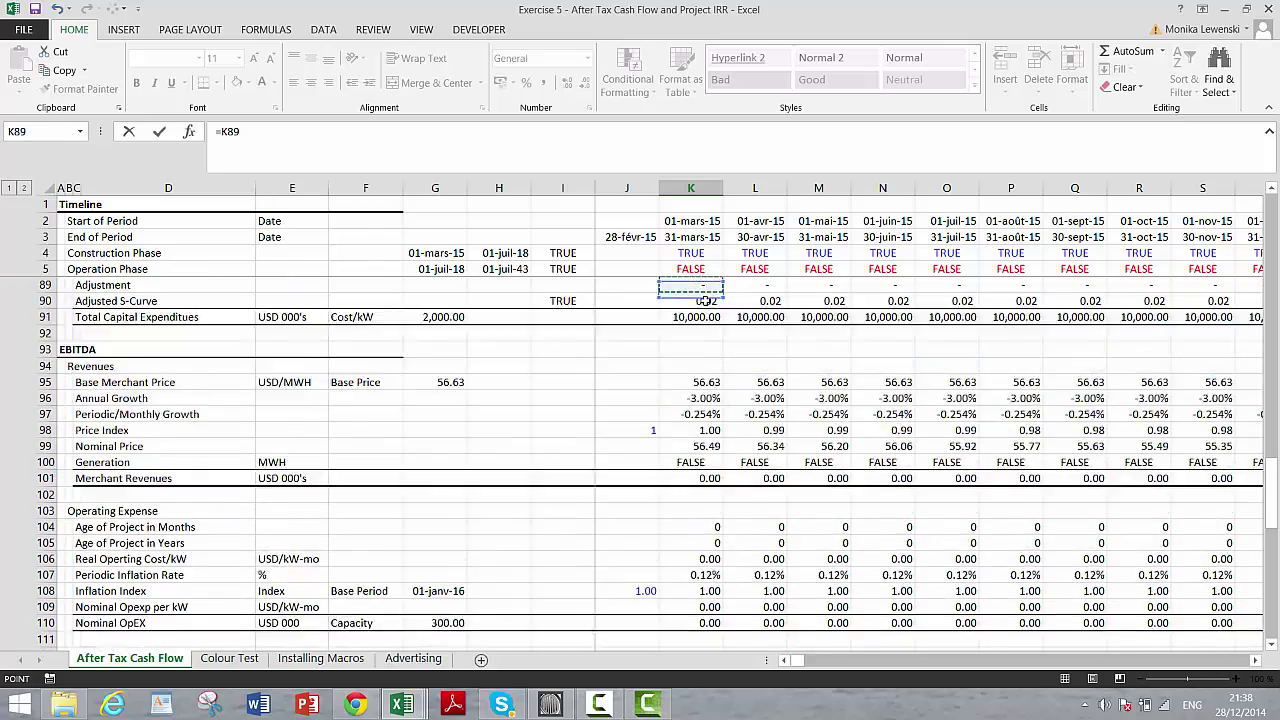
{"action": "key", "text": "Up"}
{"action": "key", "text": "Up"}
{"action": "key", "text": "Up"}
{"action": "key", "text": "Down"}
{"action": "key", "text": "Down"}
{"action": "key", "text": "Down"}
{"action": "key", "text": "Down"}
{"action": "key", "text": "Down"}
{"action": "key", "text": "Down"}
{"action": "key", "text": "Down"}
{"action": "key", "text": "Down"}
{"action": "key", "text": "Down"}
{"action": "key", "text": "Down"}
{"action": "key", "text": "Down"}
{"action": "key", "text": "Down"}
{"action": "key", "text": "Down"}
{"action": "key", "text": "Down"}
{"action": "key", "text": "Down"}
{"action": "key", "text": "Down"}
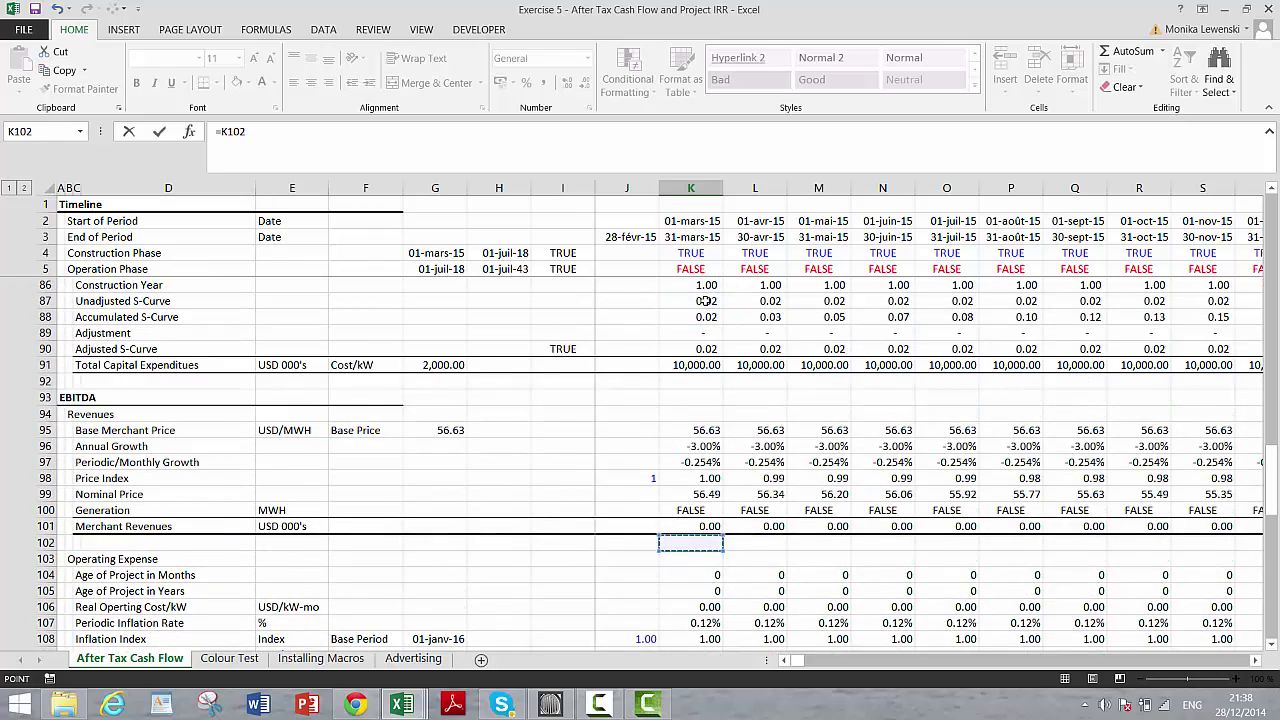
{"action": "key", "text": "Up"}
{"action": "type", "text": "-"}
{"action": "key", "text": "Down"}
{"action": "key", "text": "Down"}
{"action": "key", "text": "Down"}
{"action": "key", "text": "Down"}
{"action": "key", "text": "Down"}
{"action": "key", "text": "Down"}
{"action": "key", "text": "Down"}
{"action": "key", "text": "Down"}
{"action": "key", "text": "Down"}
{"action": "key", "text": "Down"}
{"action": "key", "text": "Down"}
{"action": "key", "text": "Down"}
{"action": "key", "text": "Down"}
{"action": "key", "text": "Down"}
{"action": "key", "text": "Down"}
{"action": "key", "text": "Down"}
{"action": "key", "text": "Down"}
{"action": "key", "text": "Down"}
{"action": "key", "text": "Down"}
{"action": "key", "text": "Down"}
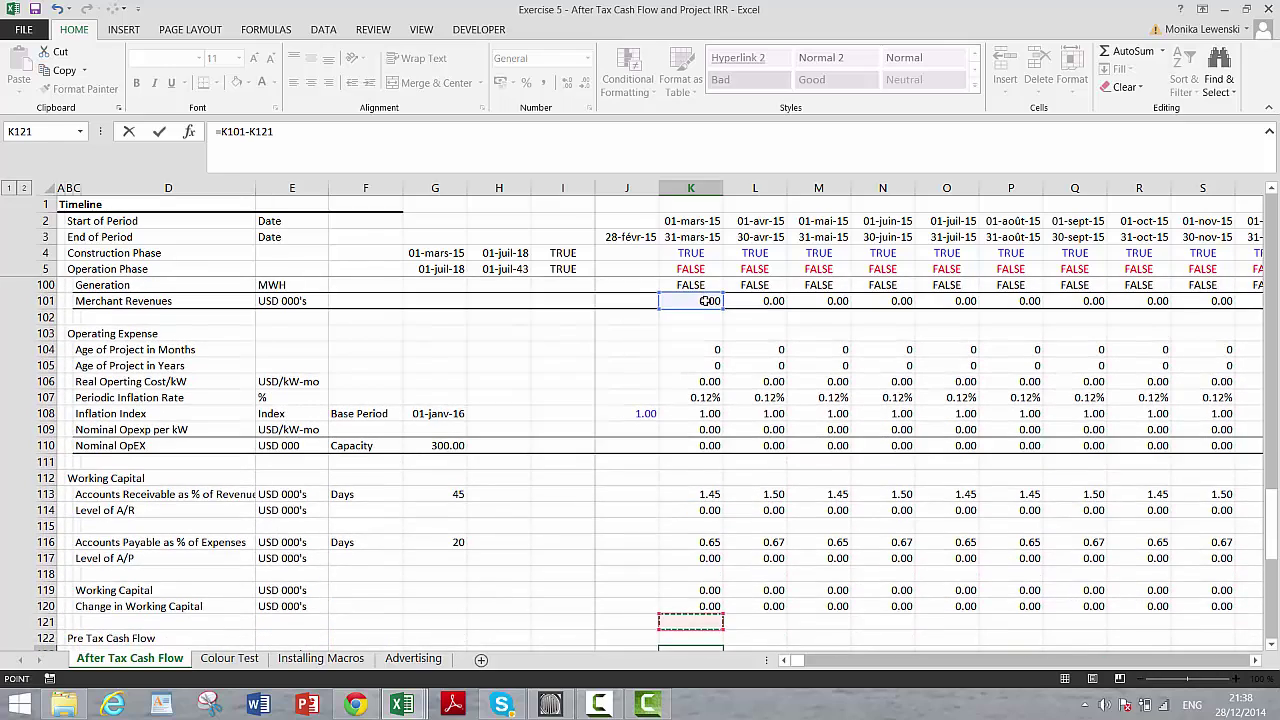
{"action": "key", "text": "Up"}
{"action": "key", "text": "Up"}
{"action": "key", "text": "Up"}
{"action": "key", "text": "Up"}
{"action": "key", "text": "Up"}
{"action": "key", "text": "Up"}
{"action": "key", "text": "Up"}
{"action": "key", "text": "Up"}
{"action": "key", "text": "Up"}
{"action": "key", "text": "Up"}
{"action": "key", "text": "Up"}
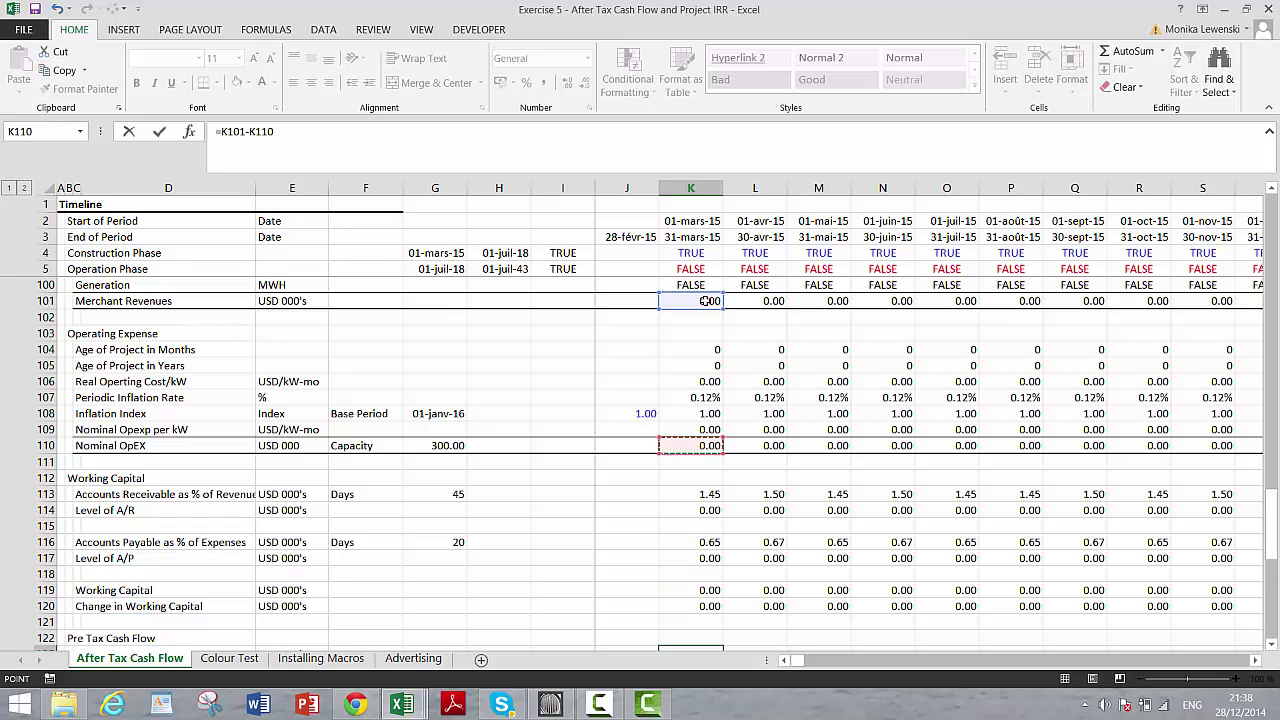
{"action": "key", "text": "Return"}
{"action": "key", "text": "Up"}
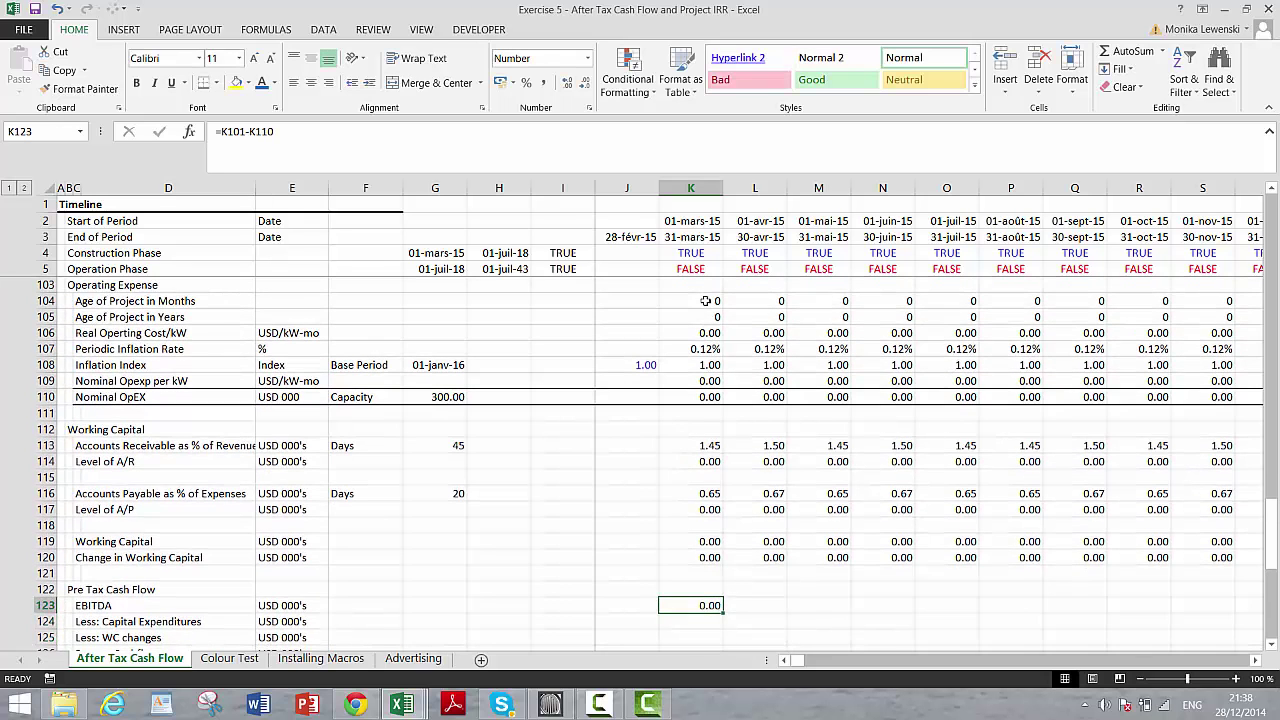
Step: Link the first period's Less: Capital Expenditures in K124 to Total Capital Expenditures with =K91
{"action": "key", "text": "Down"}
{"action": "type", "text": "="}
{"action": "key", "text": "Up"}
{"action": "key", "text": "Up"}
{"action": "key", "text": "Up"}
{"action": "key", "text": "Up"}
{"action": "key", "text": "Up"}
{"action": "key", "text": "Up"}
{"action": "key", "text": "Up"}
{"action": "key", "text": "Up"}
{"action": "key", "text": "Up"}
{"action": "key", "text": "Up"}
{"action": "key", "text": "Up"}
{"action": "key", "text": "Up"}
{"action": "key", "text": "Up"}
{"action": "key", "text": "Up"}
{"action": "key", "text": "Up"}
{"action": "key", "text": "Up"}
{"action": "key", "text": "Up"}
{"action": "key", "text": "Up"}
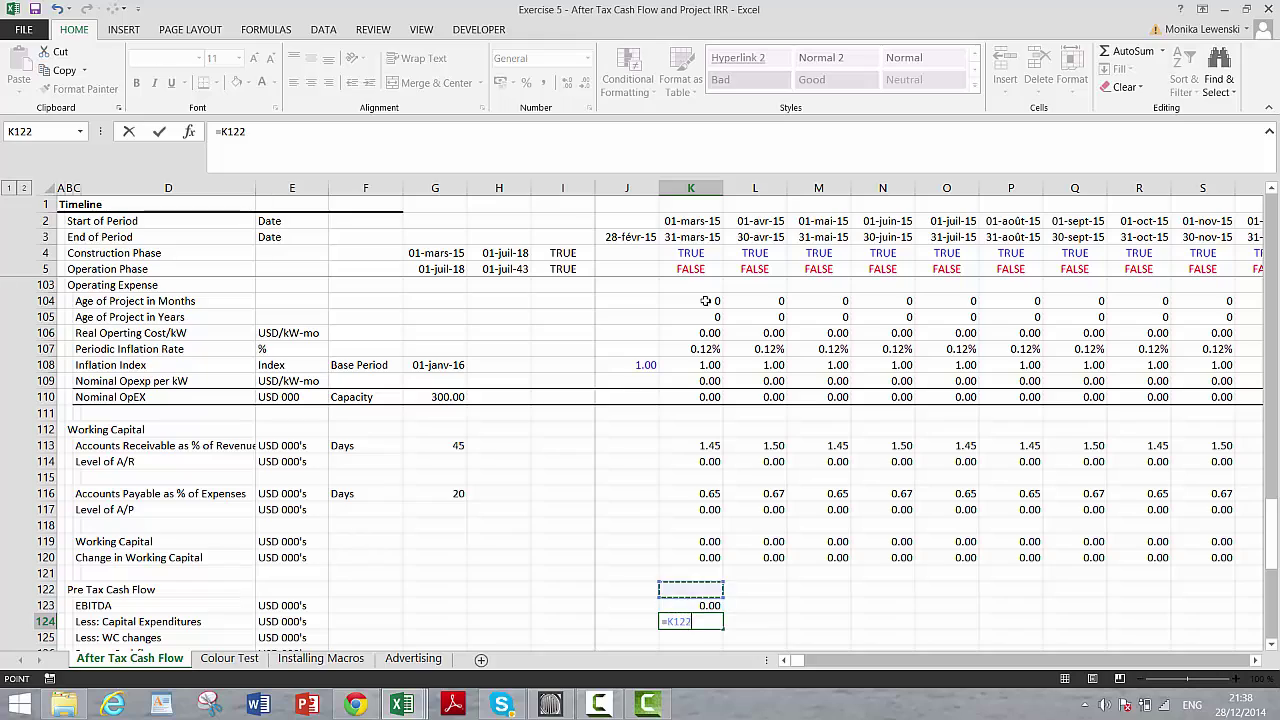
{"action": "key", "text": "Up"}
{"action": "key", "text": "Up"}
{"action": "key", "text": "Up"}
{"action": "key", "text": "Up"}
{"action": "key", "text": "Up"}
{"action": "key", "text": "Up"}
{"action": "key", "text": "Up"}
{"action": "key", "text": "Up"}
{"action": "key", "text": "Up"}
{"action": "key", "text": "Up"}
{"action": "key", "text": "Up"}
{"action": "key", "text": "Up"}
{"action": "key", "text": "Up"}
{"action": "key", "text": "Up"}
{"action": "key", "text": "Up"}
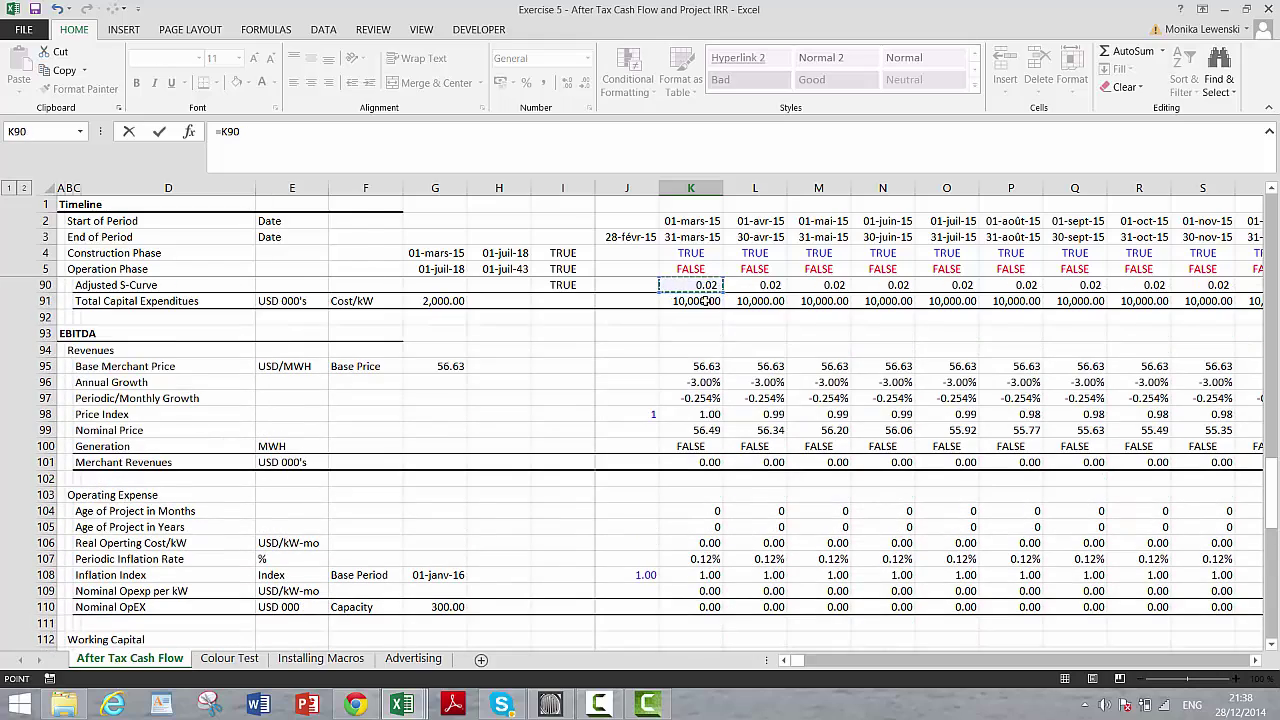
{"action": "key", "text": "Return"}
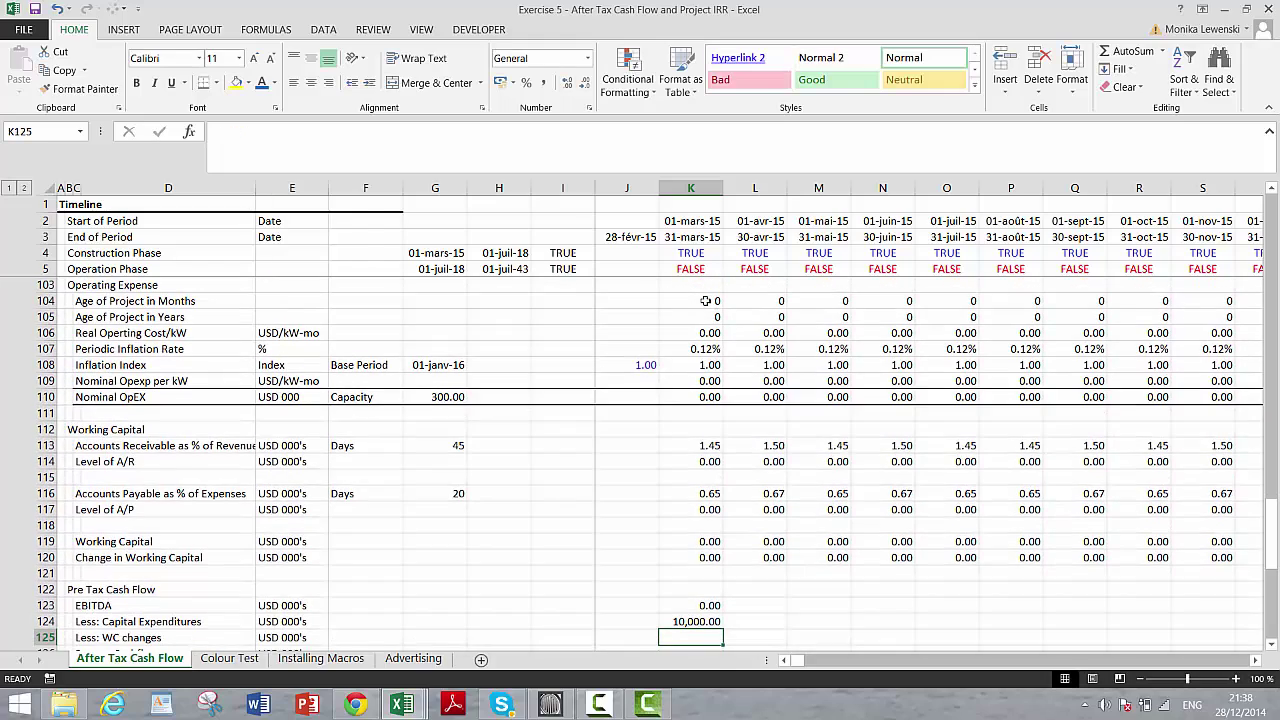
Step: Link the first period's Less: WC changes in K125 to Change in Working Capital with =K120
{"action": "type", "text": "="}
{"action": "key", "text": "Up"}
{"action": "key", "text": "Up"}
{"action": "key", "text": "Up"}
{"action": "key", "text": "Up"}
{"action": "key", "text": "Up"}
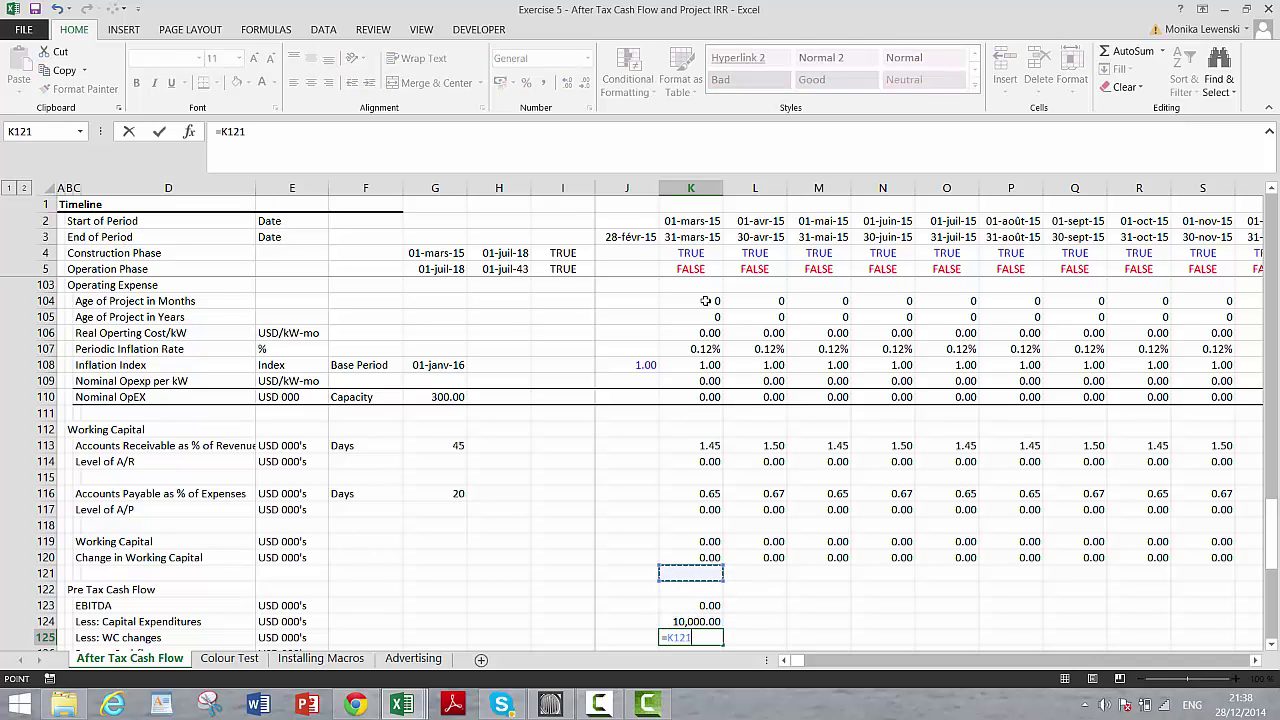
{"action": "key", "text": "Return"}
Step: Reverse the sign of the Capital Expenditures link in K124 so the formula reads =-K91
{"action": "key", "text": "Up"}
{"action": "key", "text": "Up"}
{"action": "key", "text": "Up"}
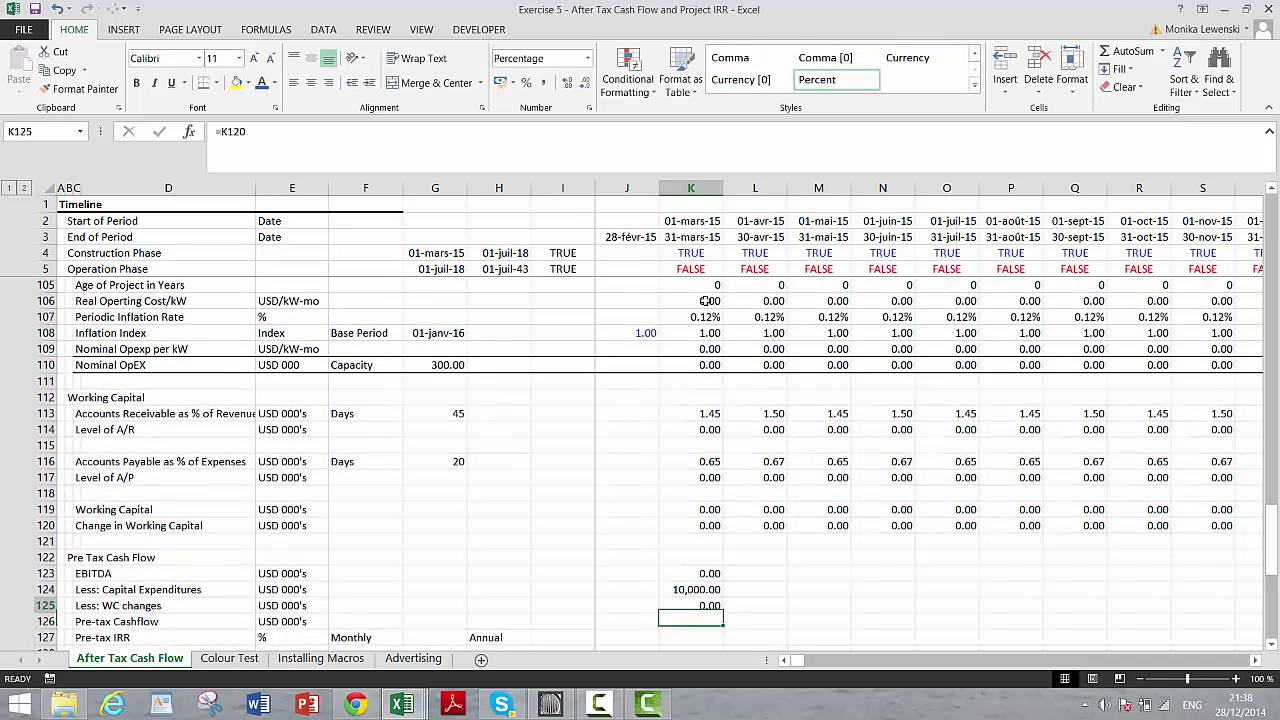
{"action": "key", "text": "Down"}
{"action": "key", "text": "F2"}
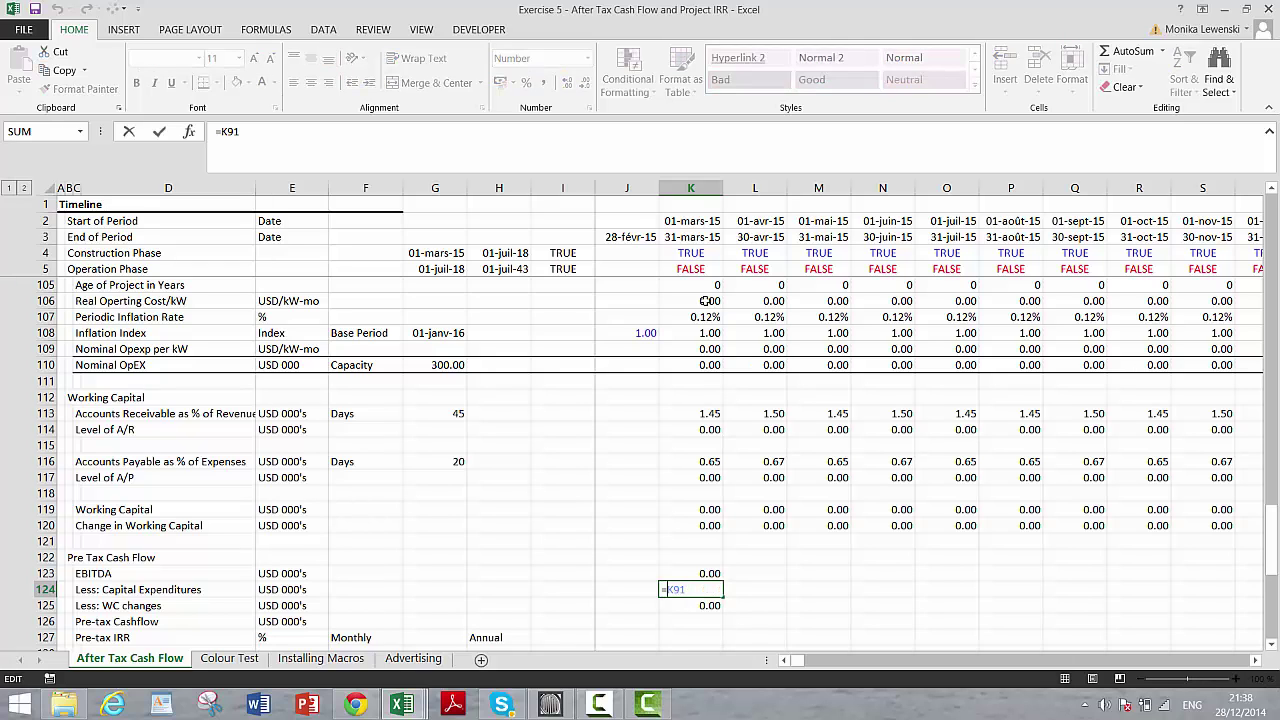
{"action": "key", "text": "Home"}
{"action": "key", "text": "Right"}
{"action": "type", "text": "-"}
{"action": "key", "text": "Return"}
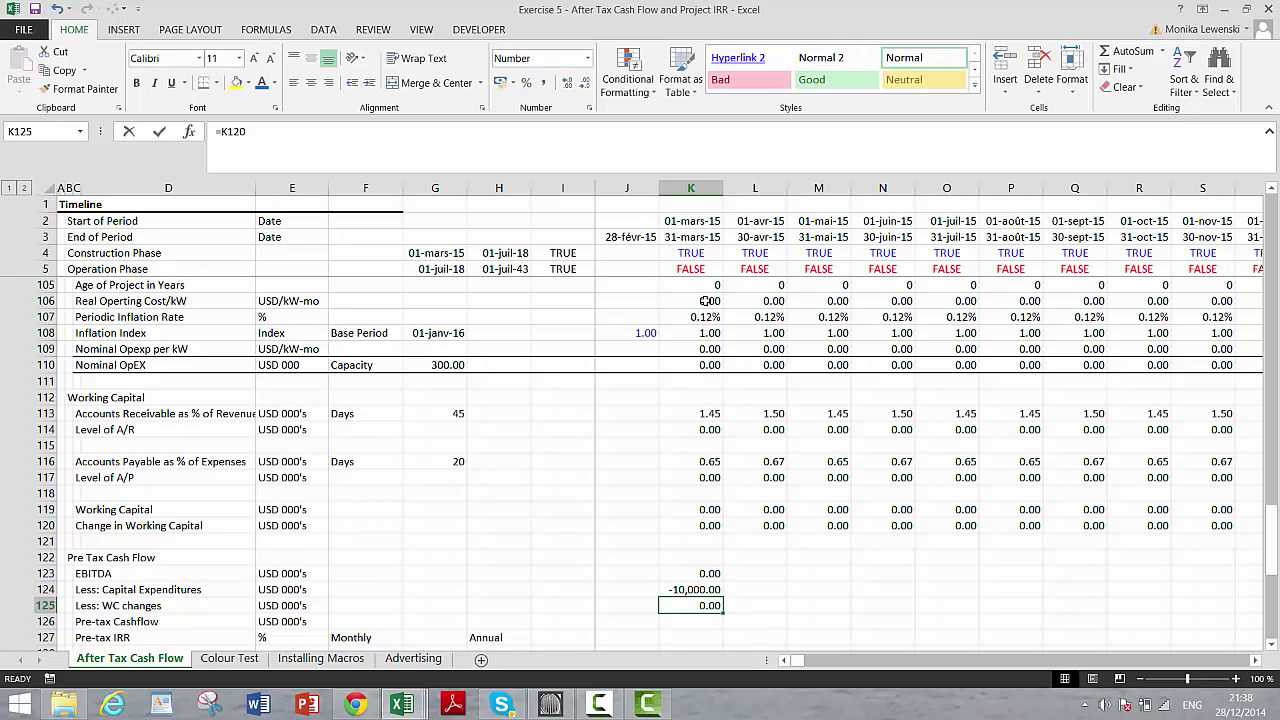
Step: Reverse the sign of the WC changes link in K125 so the formula reads =-K120
{"action": "key", "text": "F2"}
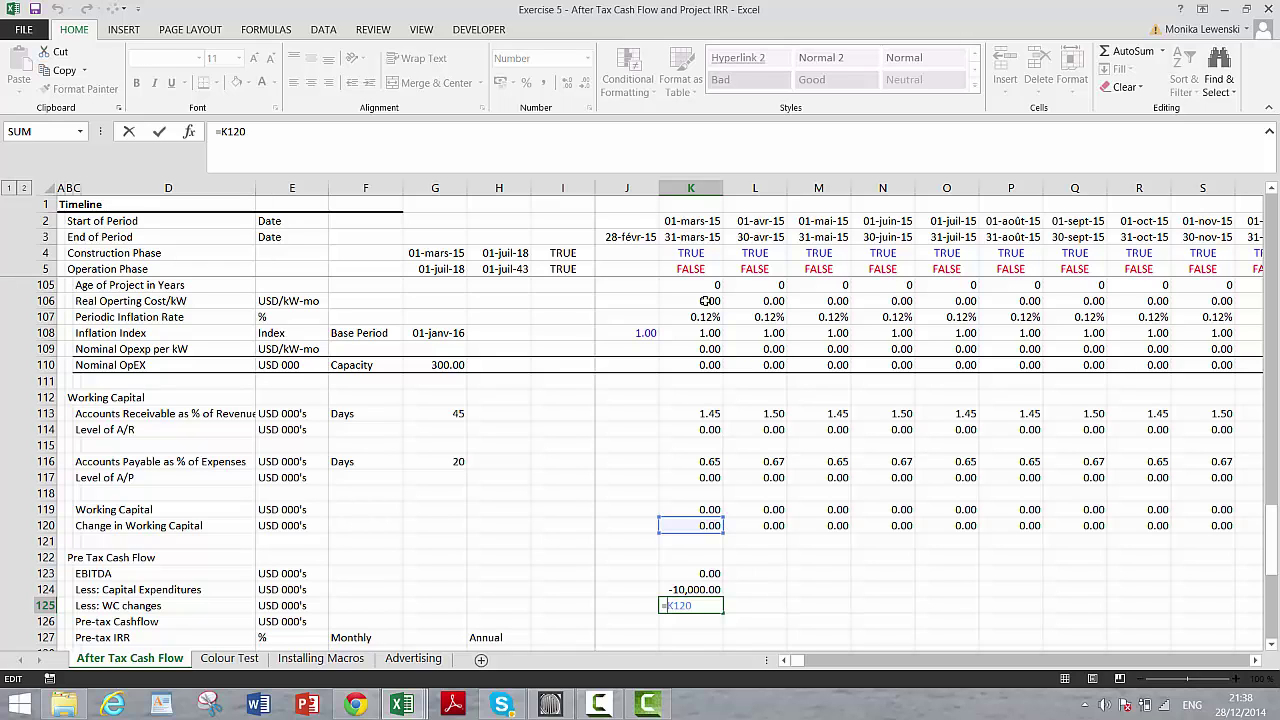
{"action": "key", "text": "Home"}
{"action": "key", "text": "Right"}
{"action": "type", "text": "-"}
{"action": "key", "text": "Return"}
Step: Copy the first-period EBITDA, Capital Expenditures and WC changes formulas in K123:K125 across all periods of the timeline
{"action": "key", "text": "Up"}
{"action": "key", "text": "Up"}
{"action": "key", "text": "Up"}
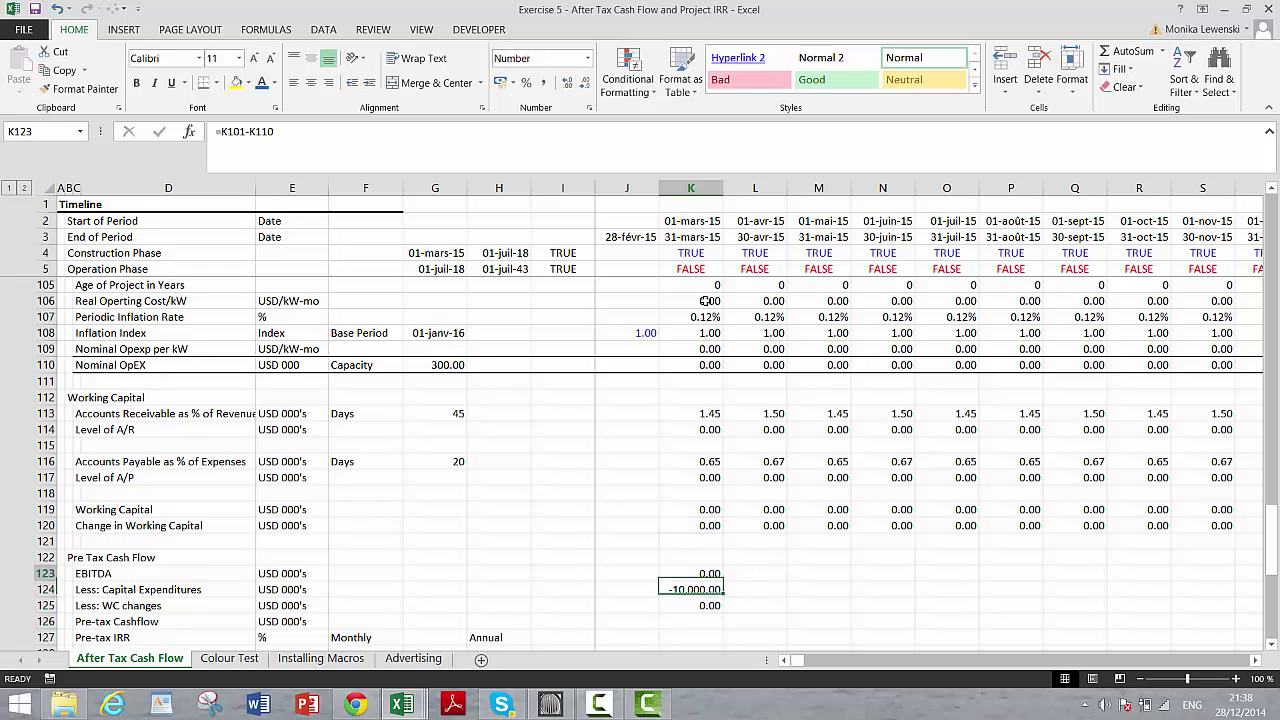
{"action": "key", "text": "shift+Down"}
{"action": "key", "text": "shift+Down"}
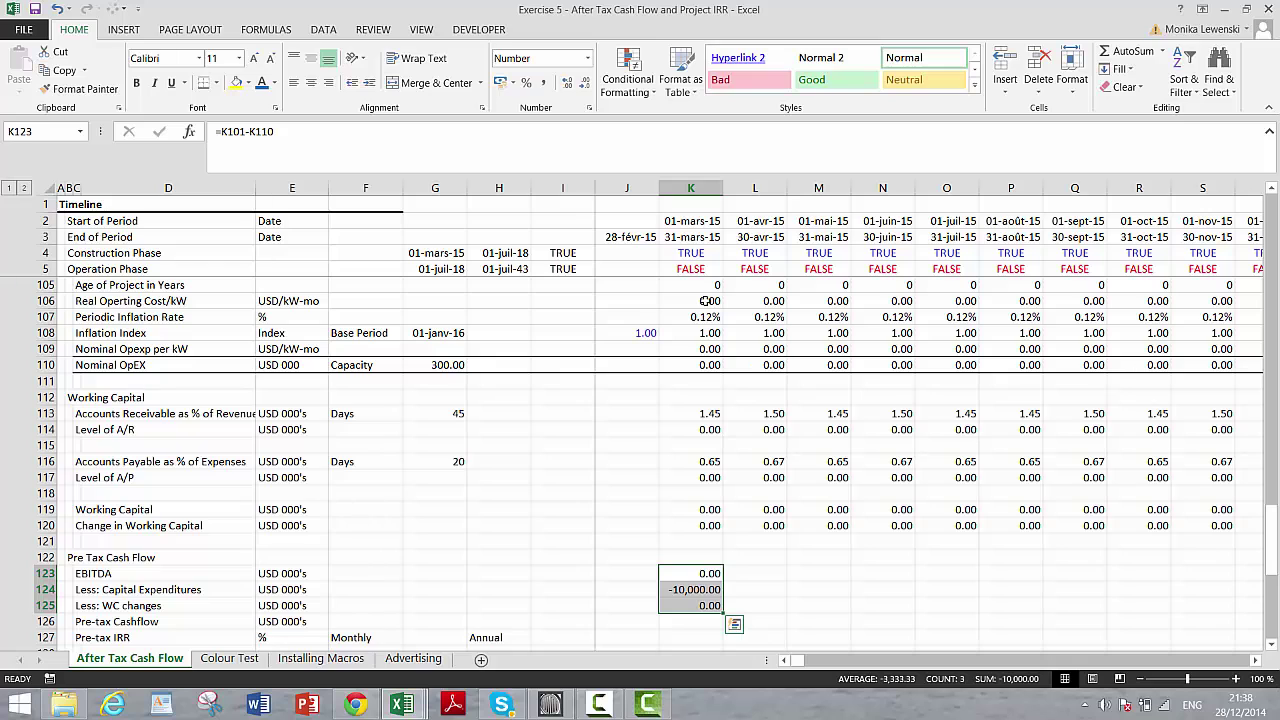
{"action": "key", "text": "ctrl+shift+r"}
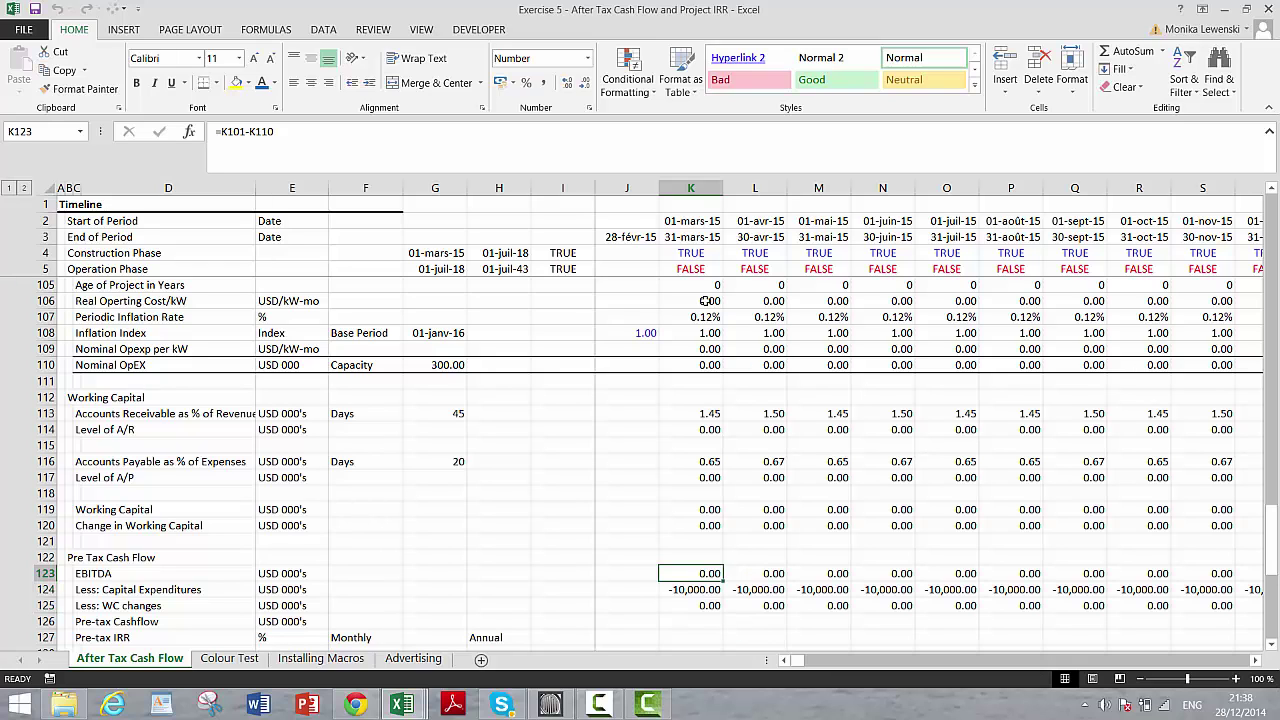
Step: Total EBITDA, Capital Expenditures and WC changes into the Pre-tax Cashflow row for every period, using =SUM(K123:K125) in K126
{"action": "key", "text": "shift+Down"}
{"action": "key", "text": "shift+Down"}
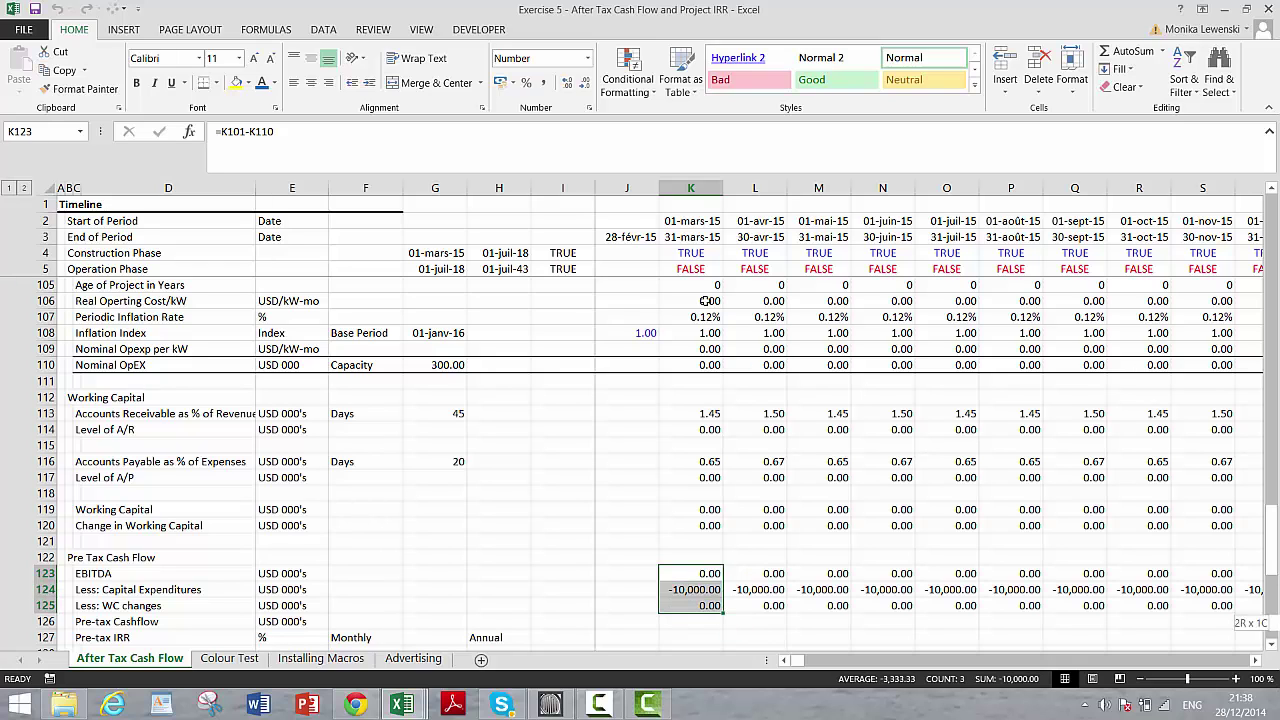
{"action": "key", "text": "ctrl+shift+Right"}
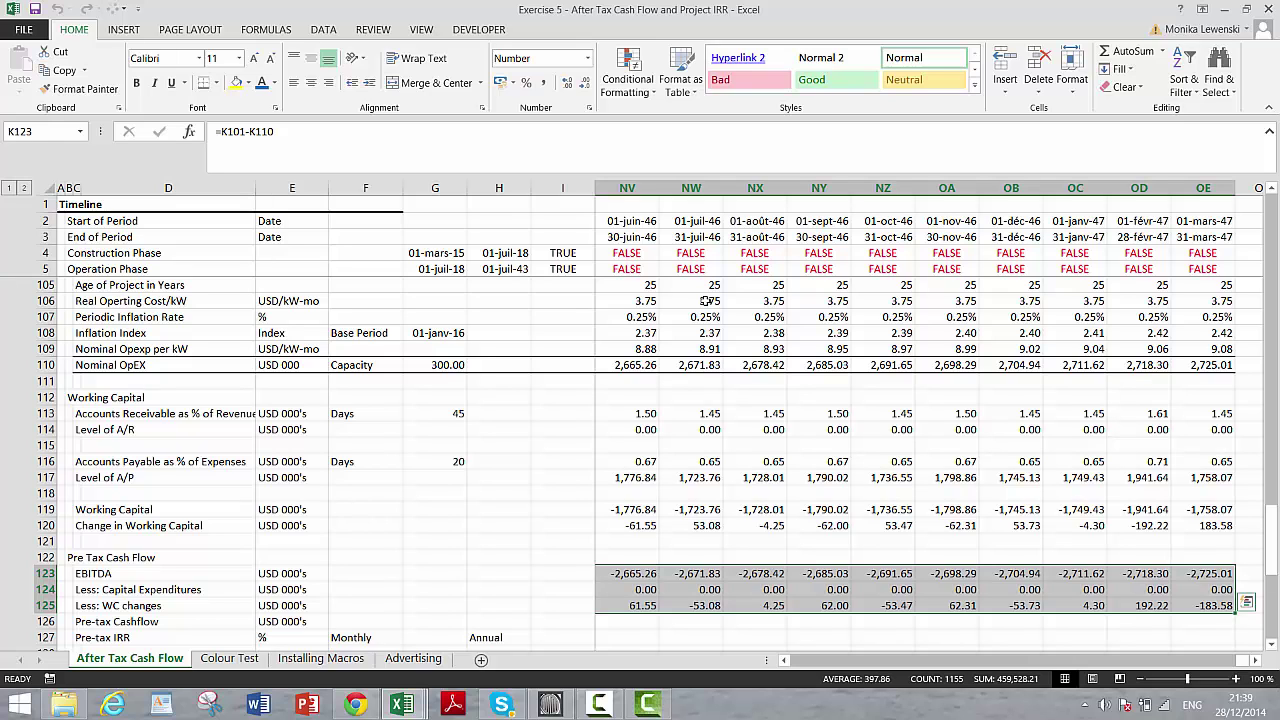
{"action": "key", "text": "Down"}
{"action": "key", "text": "Down"}
{"action": "key", "text": "Down"}
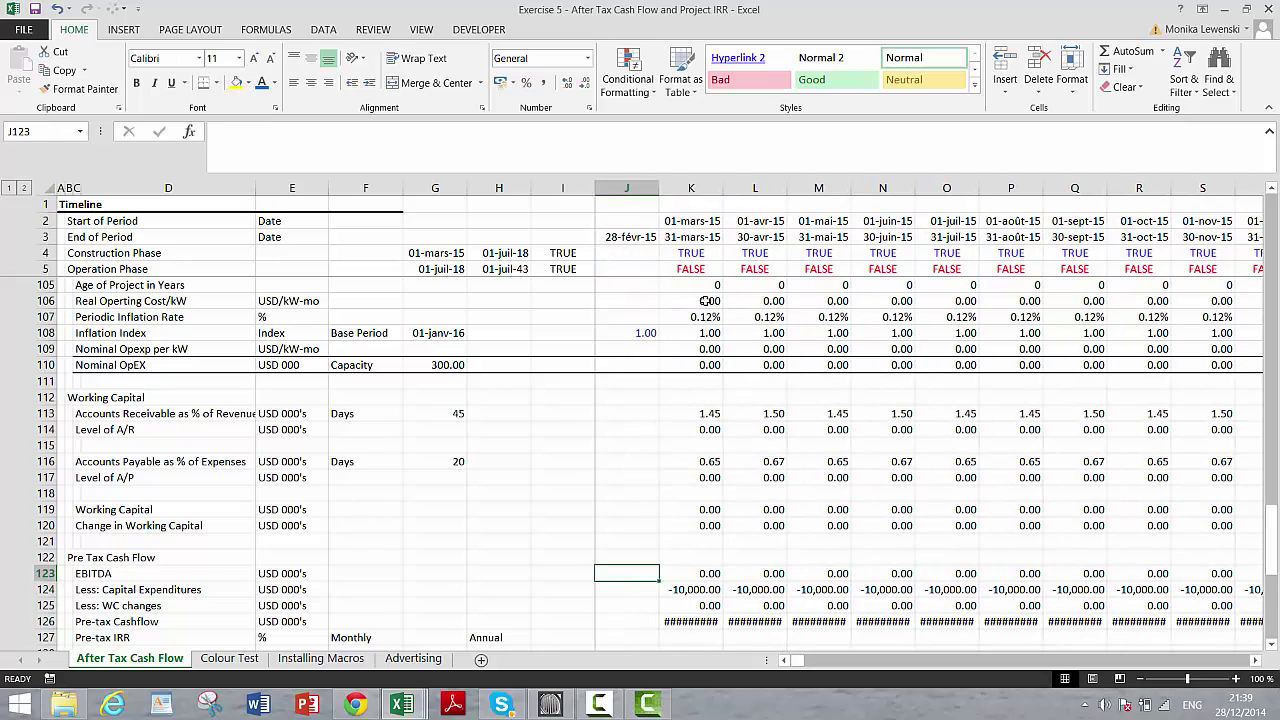
Step: Format the Pre-tax Cashflow row 126 across all periods as Number with a thousands separator and two decimals
{"action": "key", "text": "ctrl+shift+Right"}
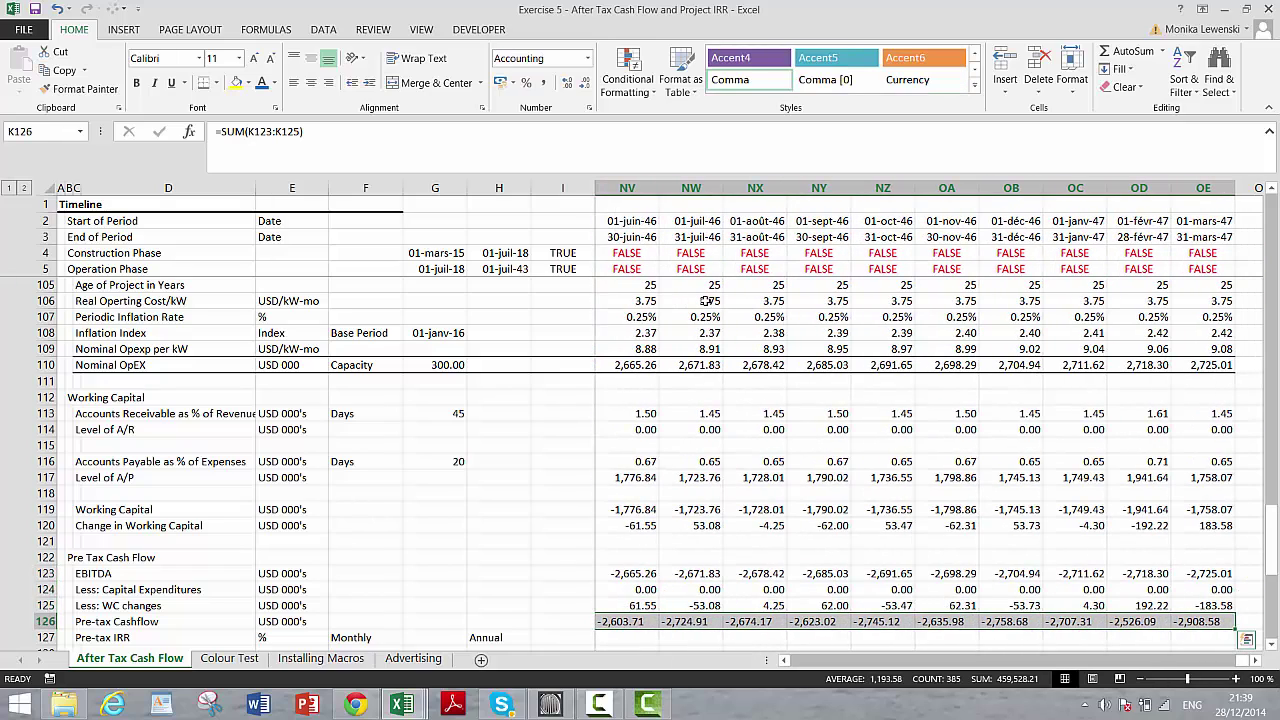
{"action": "left_click", "coordinate": [540, 88]}
{"action": "key", "text": "ctrl+shift+1"}
{"action": "key", "text": "Left"}
{"action": "key", "text": "Right"}
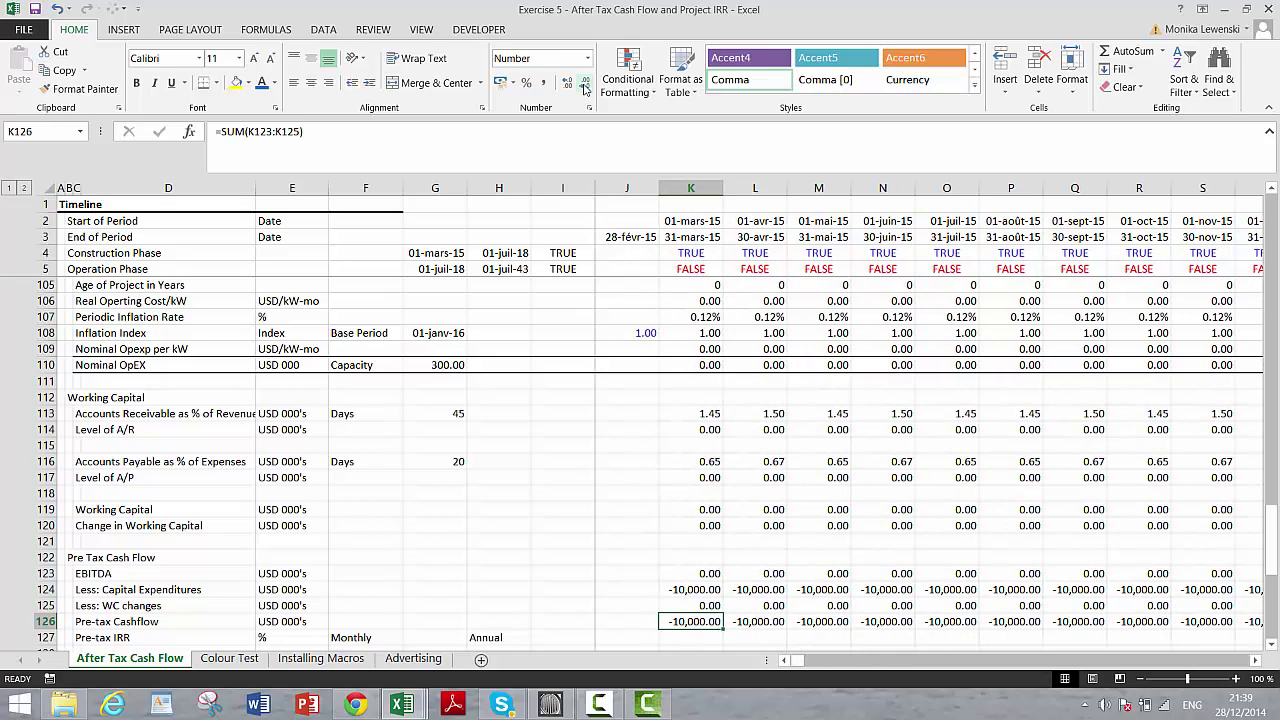
Step: Calculate the monthly Pre-tax IRR in G127 with =IRR(126:126;0.001) and display it with two decimals
{"action": "key", "text": "Down"}
{"action": "key", "text": "Down"}
{"action": "key", "text": "Up"}
{"action": "key", "text": "Left"}
{"action": "key", "text": "Left"}
{"action": "key", "text": "Left"}
{"action": "key", "text": "Left"}
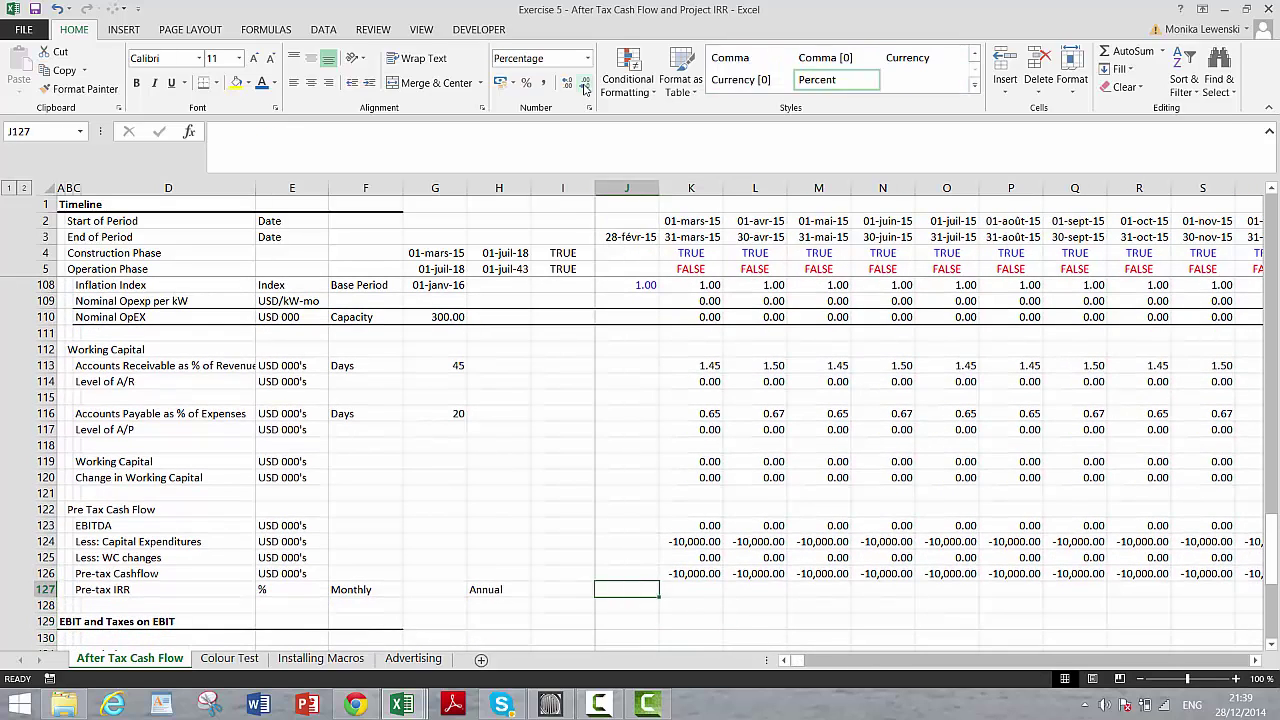
{"action": "type", "text": "=i"}
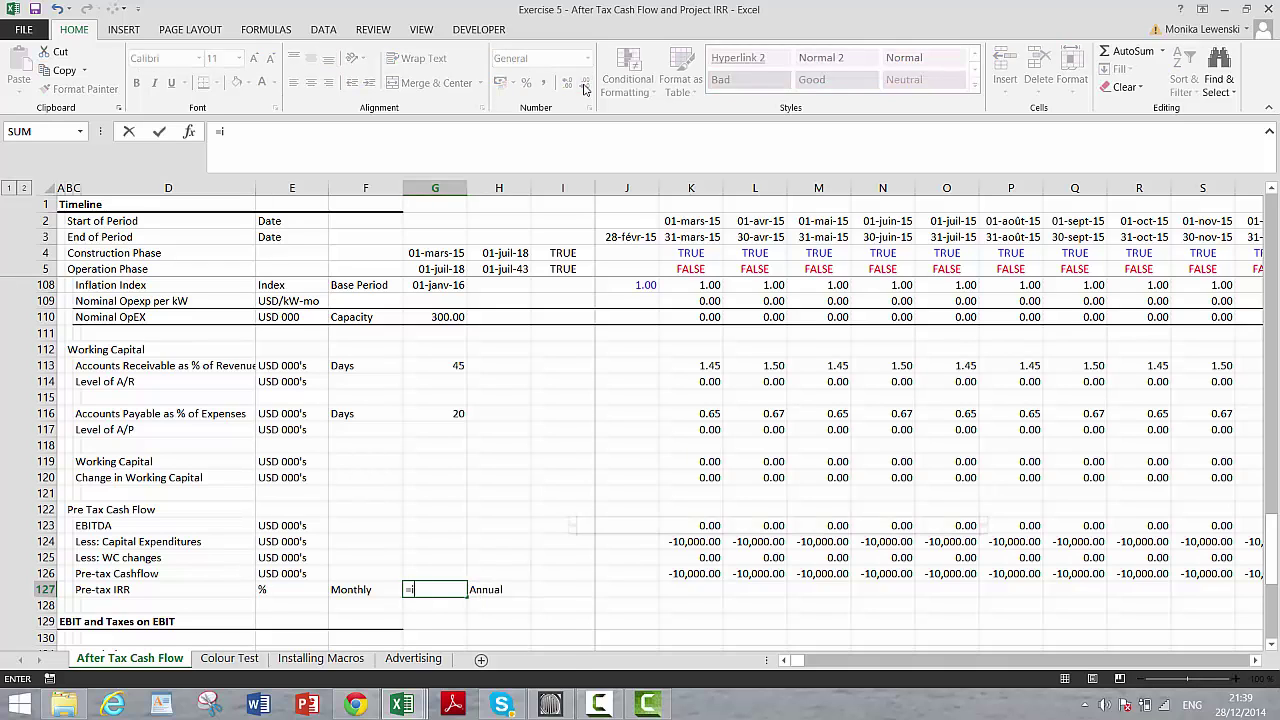
{"action": "type", "text": "rr("}
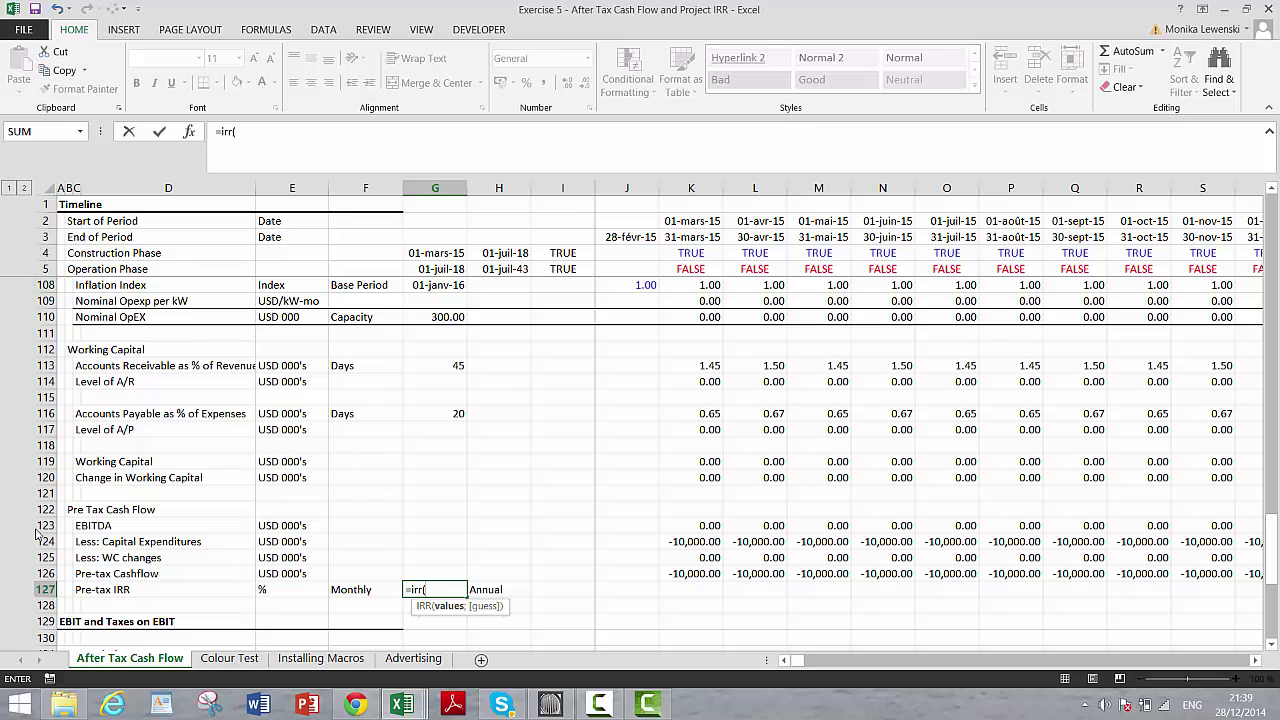
{"action": "left_click", "coordinate": [44, 575]}
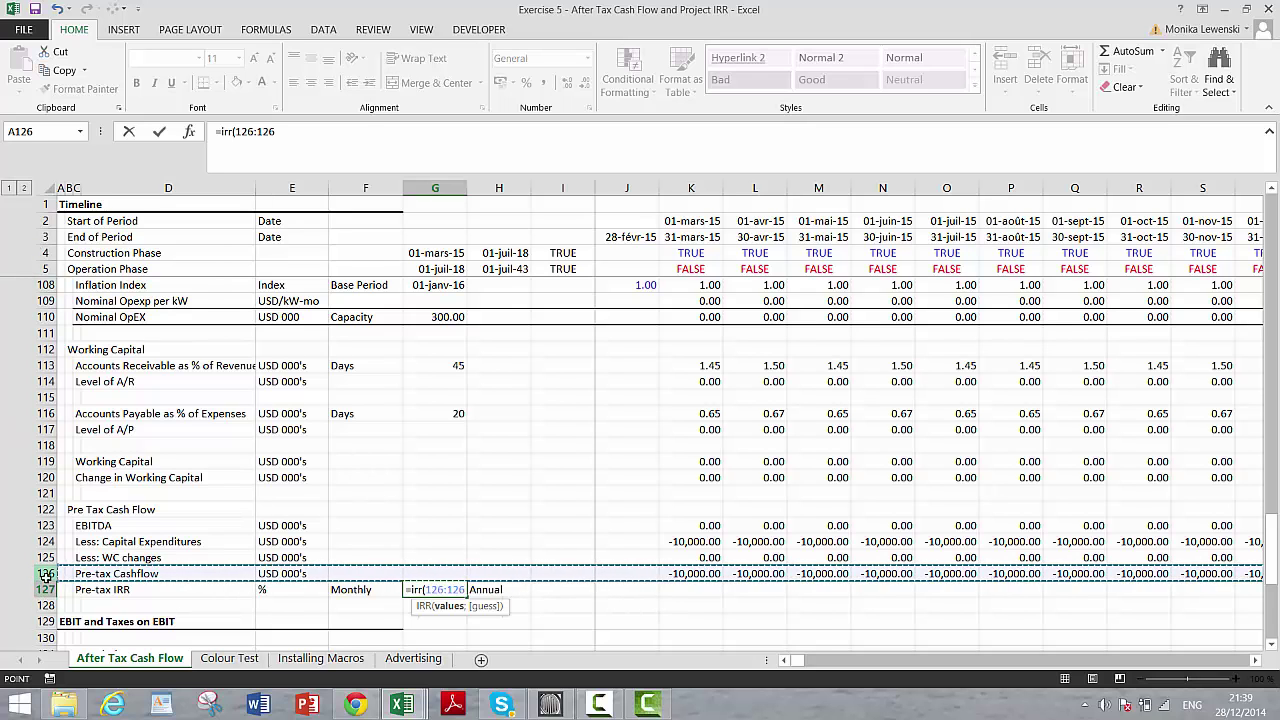
{"action": "type", "text": ";"}
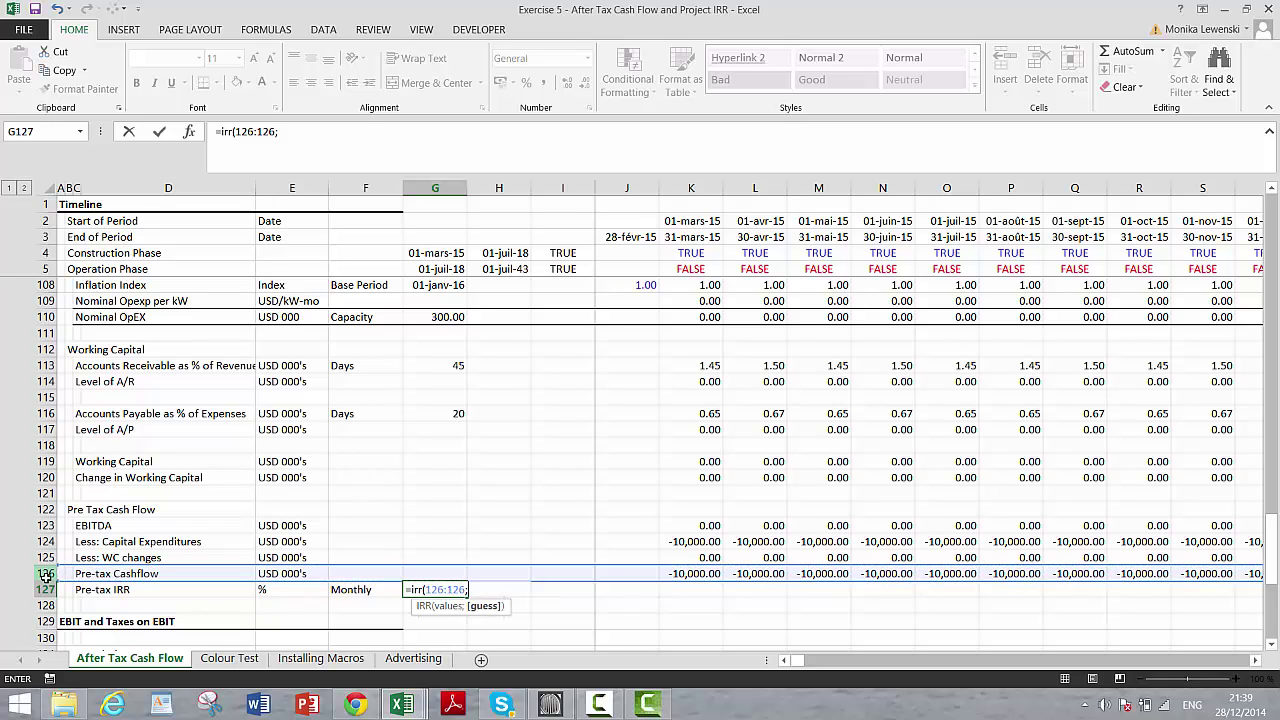
{"action": "type", "text": "-0.01)"}
{"action": "key", "text": "Return"}
{"action": "key", "text": "Up"}
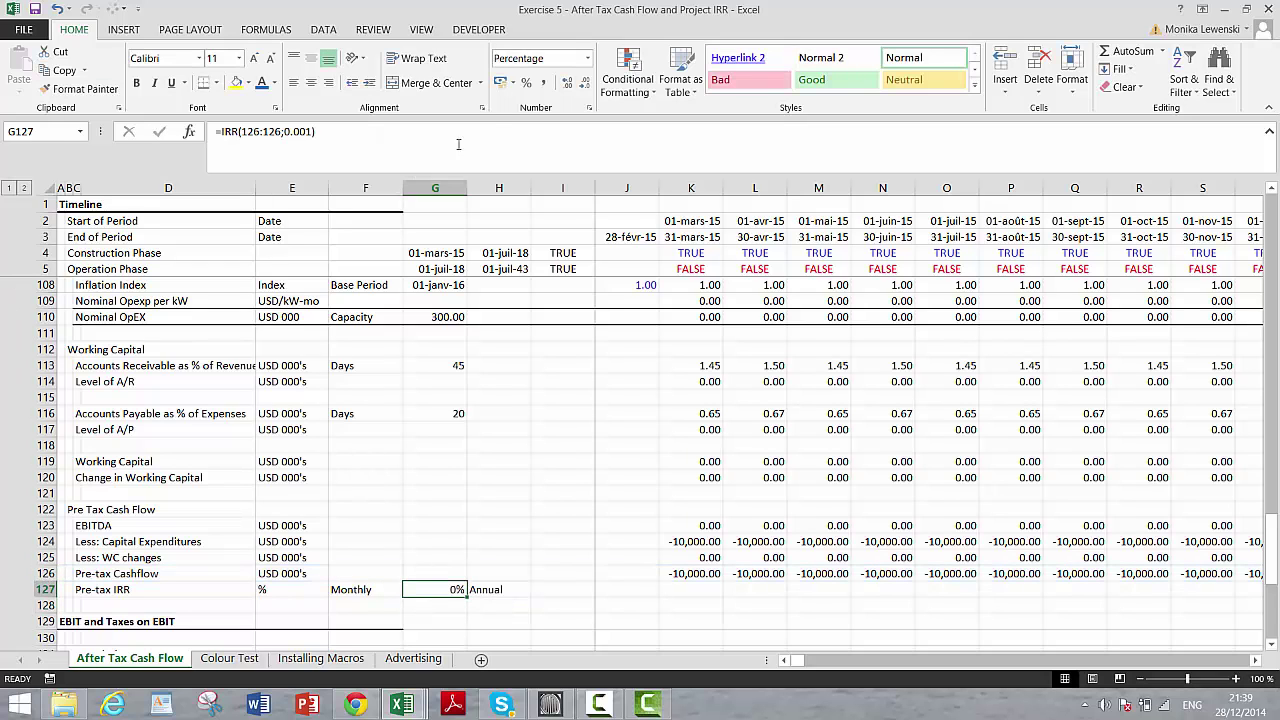
{"action": "left_click", "coordinate": [567, 84]}
{"action": "left_click", "coordinate": [567, 84]}
Step: Annualize the monthly Pre-tax IRR in I127 with =(1+G127)^12-1 and format it as a percentage with two decimals
{"action": "key", "text": "Right"}
{"action": "key", "text": "Right"}
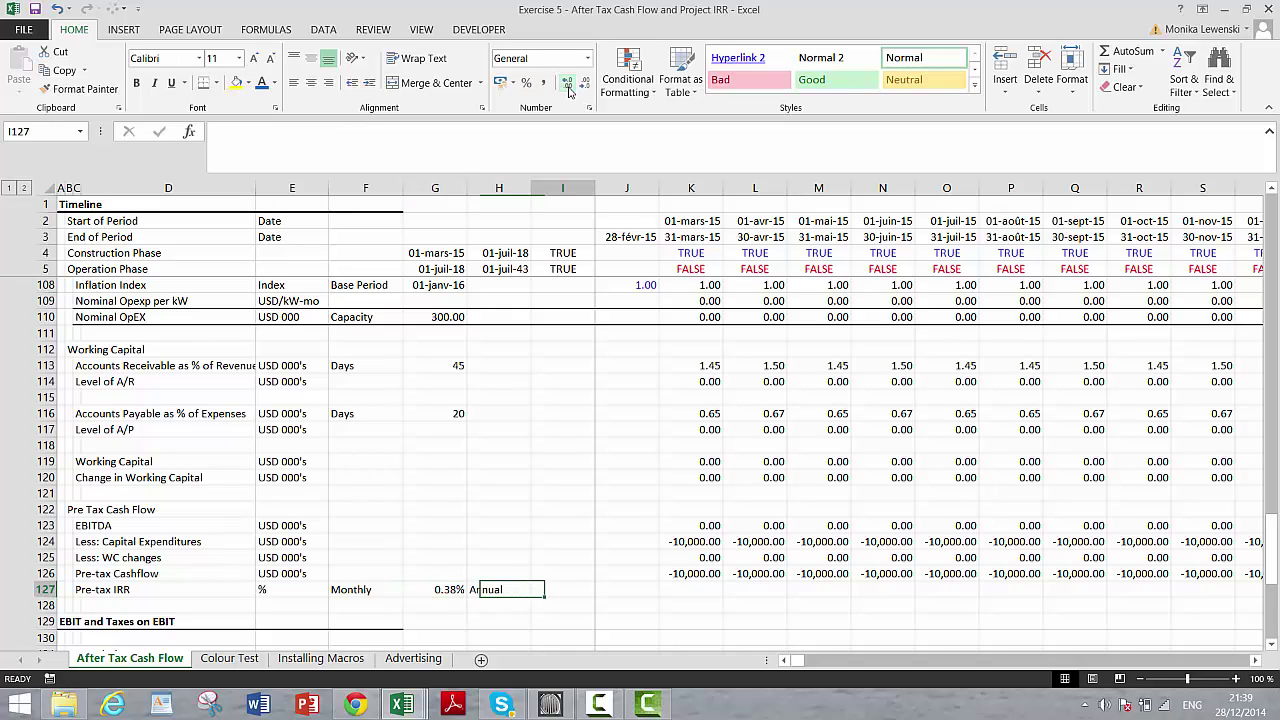
{"action": "type", "text": "="}
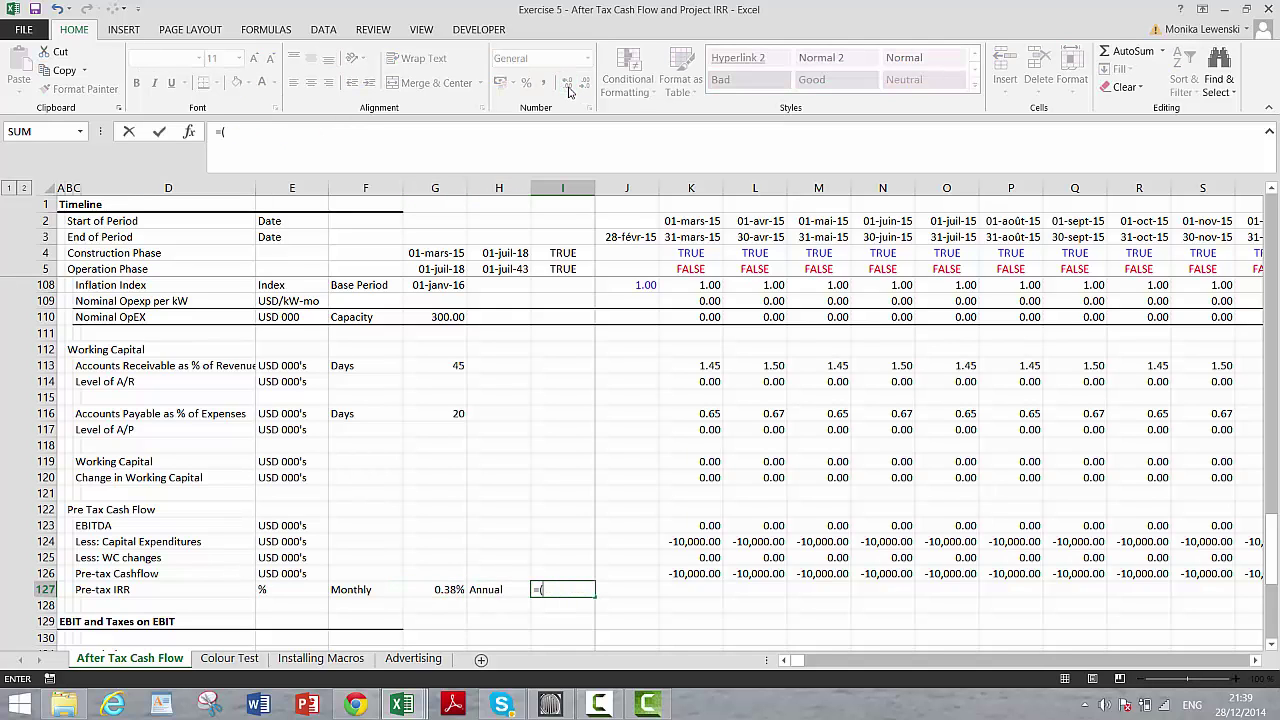
{"action": "type", "text": "(1+"}
{"action": "key", "text": "Left"}
{"action": "key", "text": "Left"}
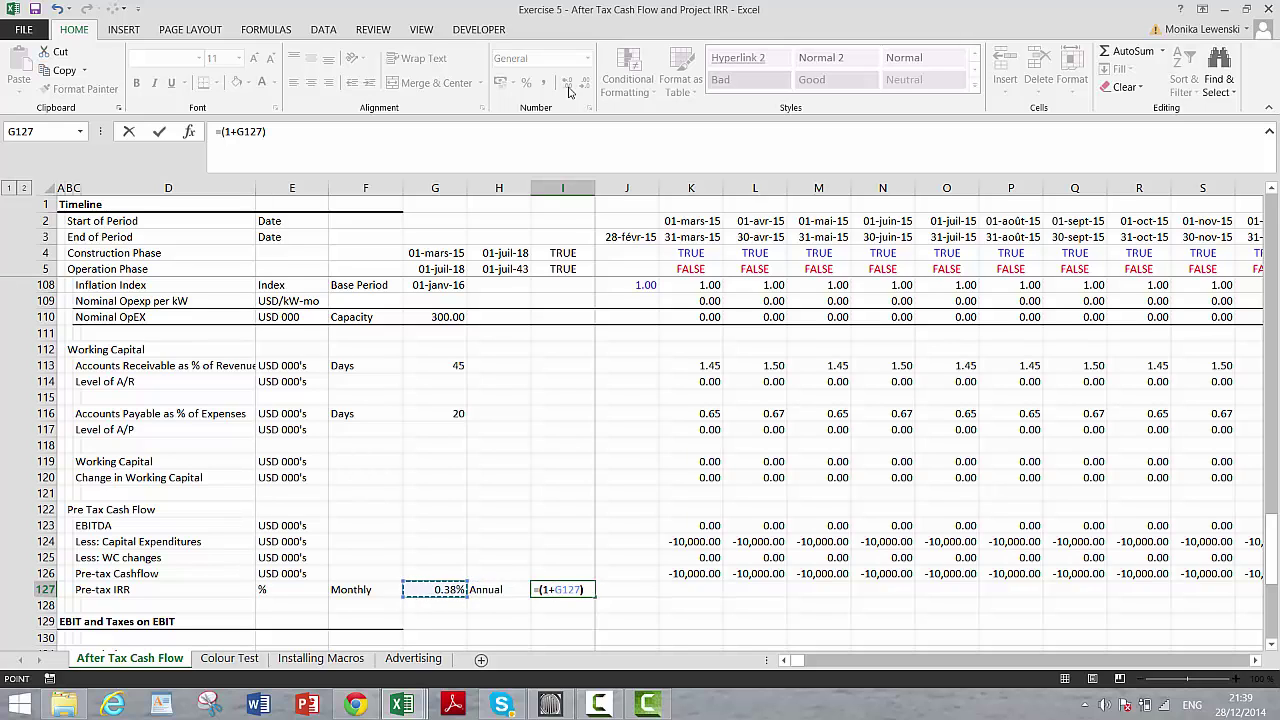
{"action": "type", "text": "^12-1"}
{"action": "key", "text": "Return"}
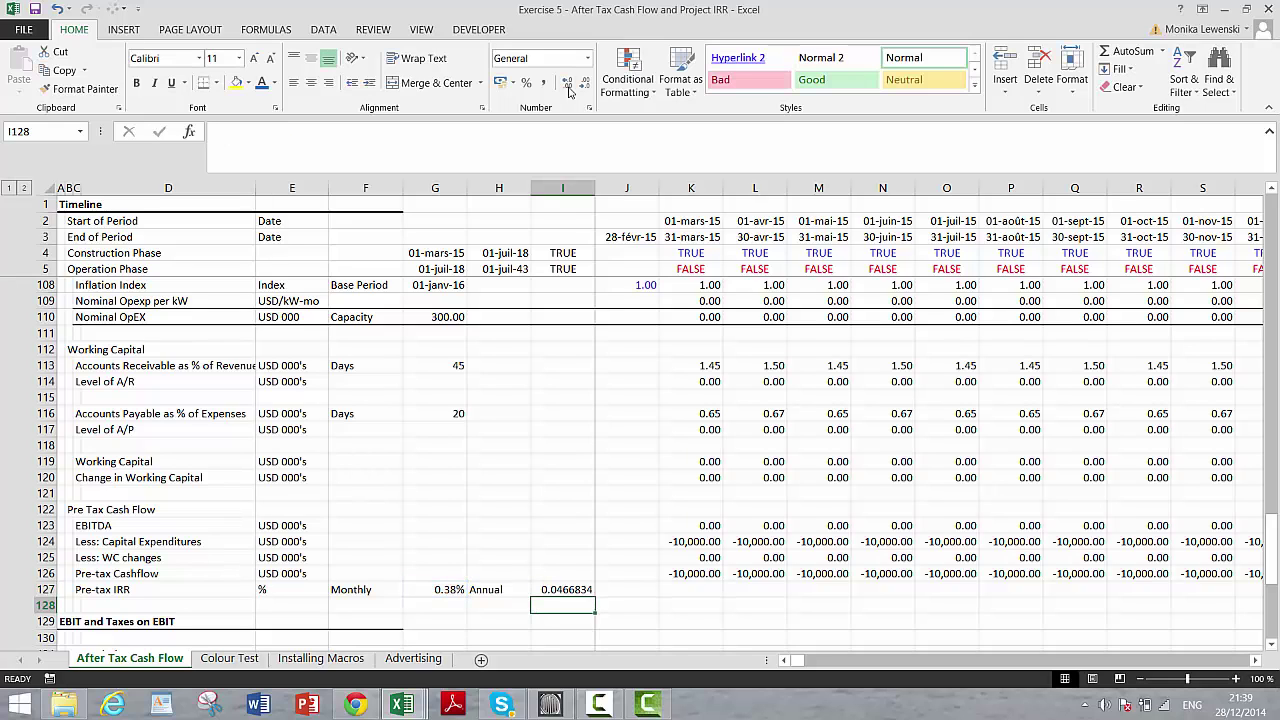
{"action": "key", "text": "Up"}
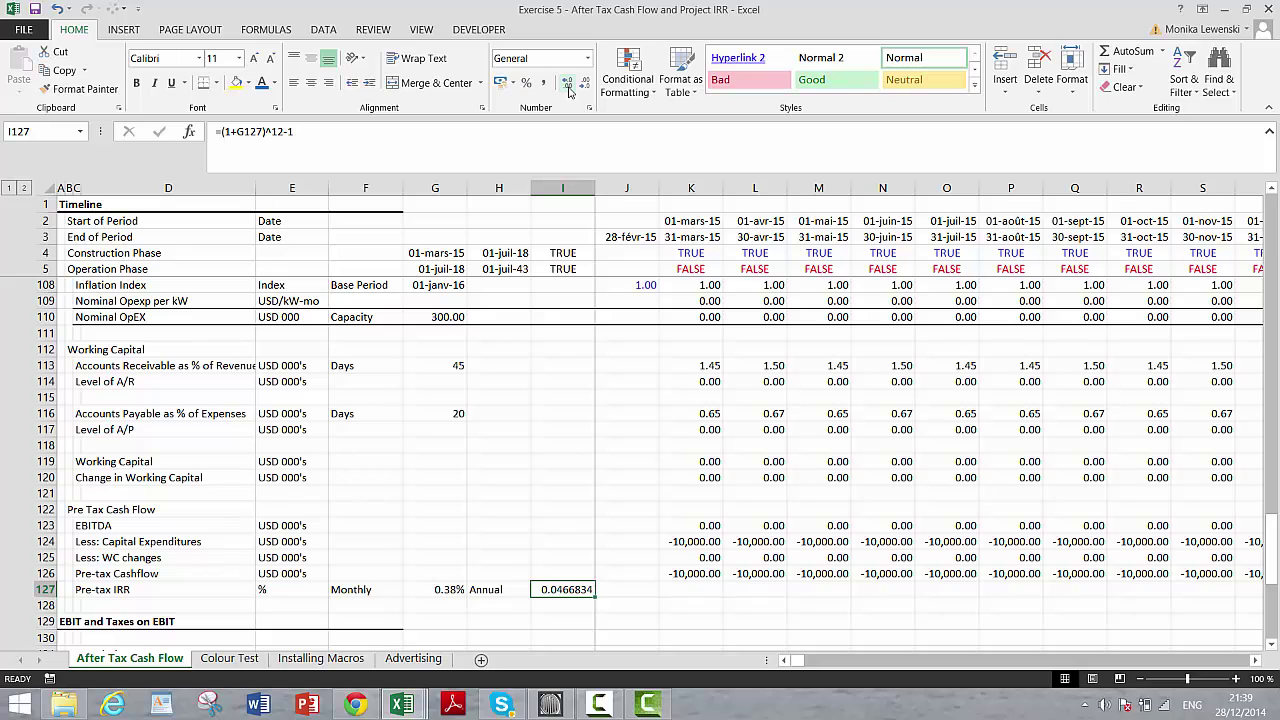
{"action": "key", "text": "ctrl+shift+5"}
{"action": "left_click", "coordinate": [567, 84]}
Step: Set Merchant Revenues in F38 to 70 USD/MWH and check the effect on the Pre-tax IRR
{"action": "key", "text": "Page_Up"}
{"action": "key", "text": "Page_Up"}
{"action": "key", "text": "Page_Up"}
{"action": "key", "text": "Page_Up"}
{"action": "key", "text": "Page_Up"}
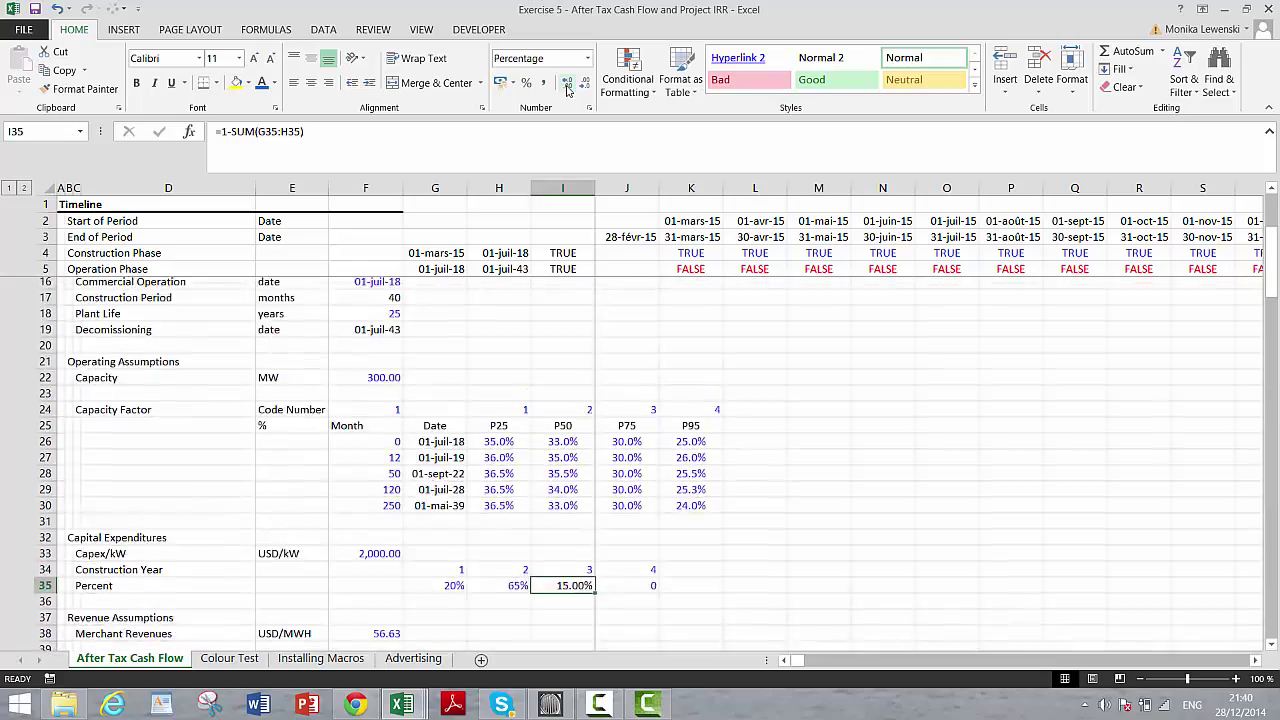
{"action": "key", "text": "Down"}
{"action": "key", "text": "Up"}
{"action": "key", "text": "Up"}
{"action": "key", "text": "Down"}
{"action": "key", "text": "Down"}
{"action": "key", "text": "Down"}
{"action": "key", "text": "Down"}
{"action": "key", "text": "Down"}
{"action": "key", "text": "Down"}
{"action": "key", "text": "Down"}
{"action": "key", "text": "Down"}
{"action": "key", "text": "Down"}
{"action": "key", "text": "Down"}
{"action": "key", "text": "Down"}
{"action": "key", "text": "Down"}
{"action": "key", "text": "Down"}
{"action": "key", "text": "Down"}
{"action": "key", "text": "Down"}
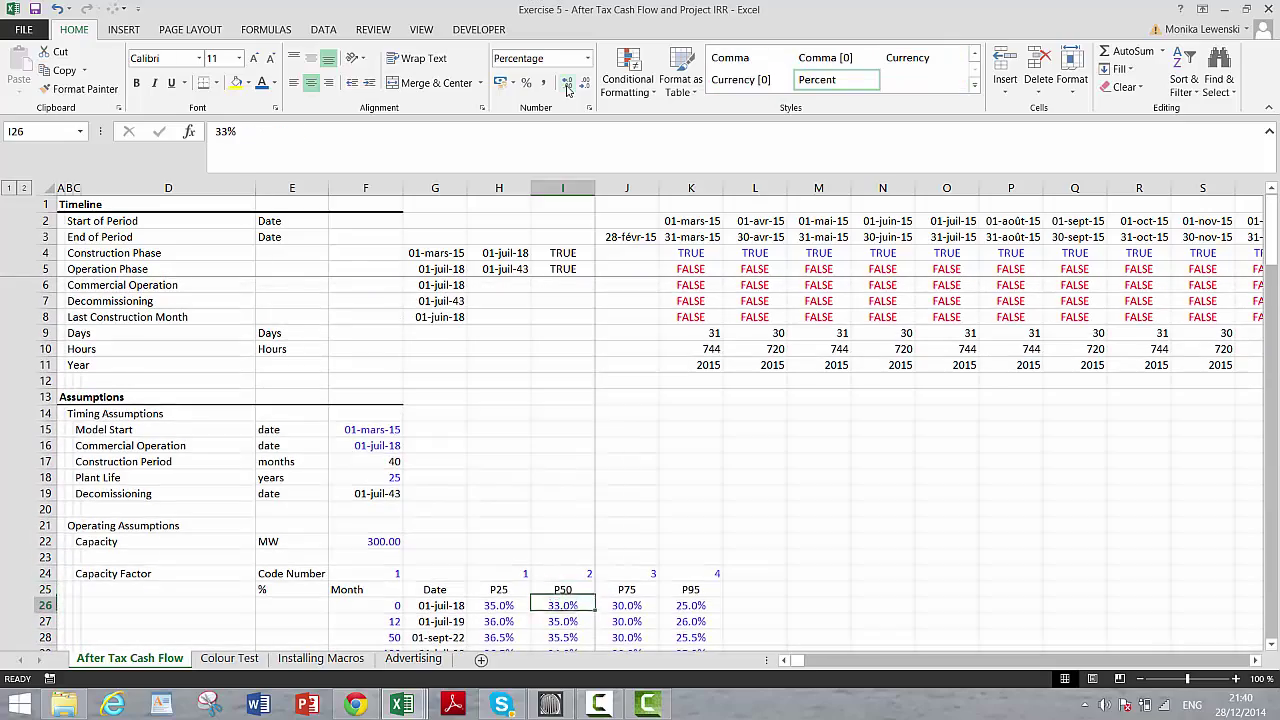
{"action": "key", "text": "Down"}
{"action": "key", "text": "Down"}
{"action": "key", "text": "Down"}
{"action": "key", "text": "Down"}
{"action": "key", "text": "Down"}
{"action": "key", "text": "Down"}
{"action": "key", "text": "Up"}
{"action": "key", "text": "Up"}
{"action": "key", "text": "Up"}
{"action": "key", "text": "Up"}
{"action": "key", "text": "Up"}
{"action": "key", "text": "Up"}
{"action": "key", "text": "Up"}
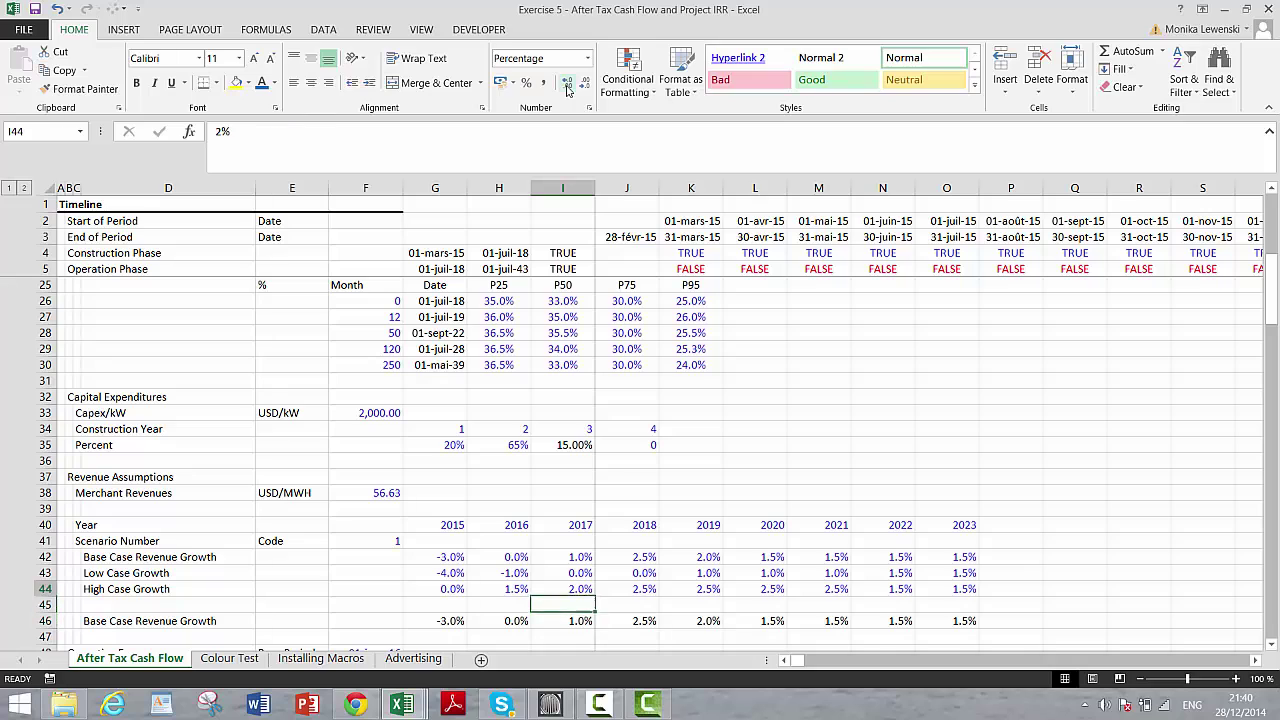
{"action": "key", "text": "Up"}
{"action": "key", "text": "Left"}
{"action": "key", "text": "Left"}
{"action": "key", "text": "Left"}
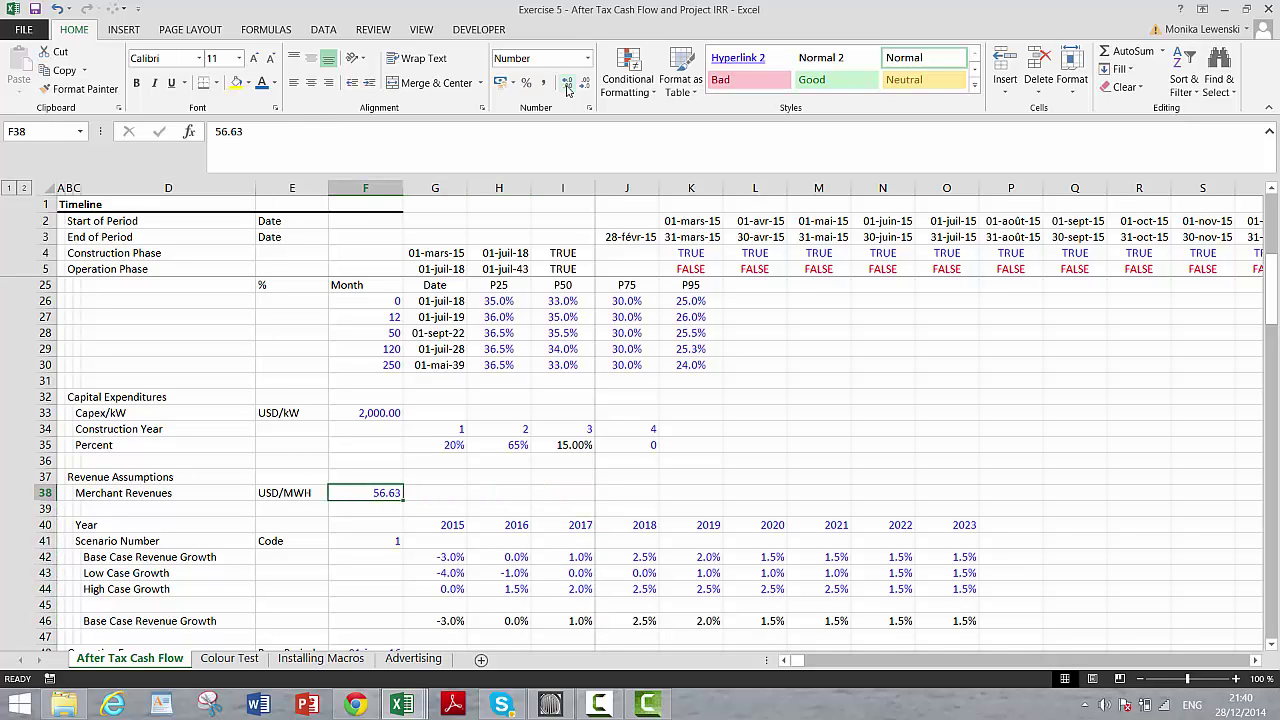
{"action": "type", "text": "70"}
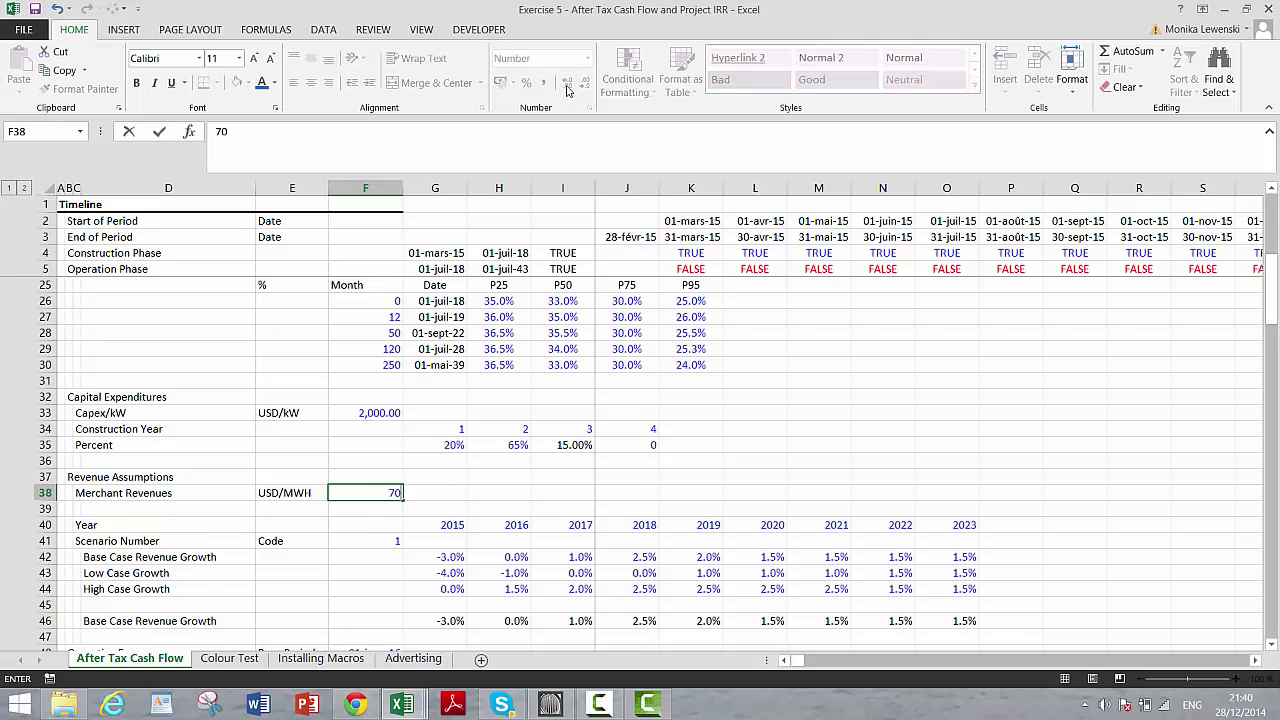
{"action": "key", "text": "Return"}
{"action": "key", "text": "Page_Down"}
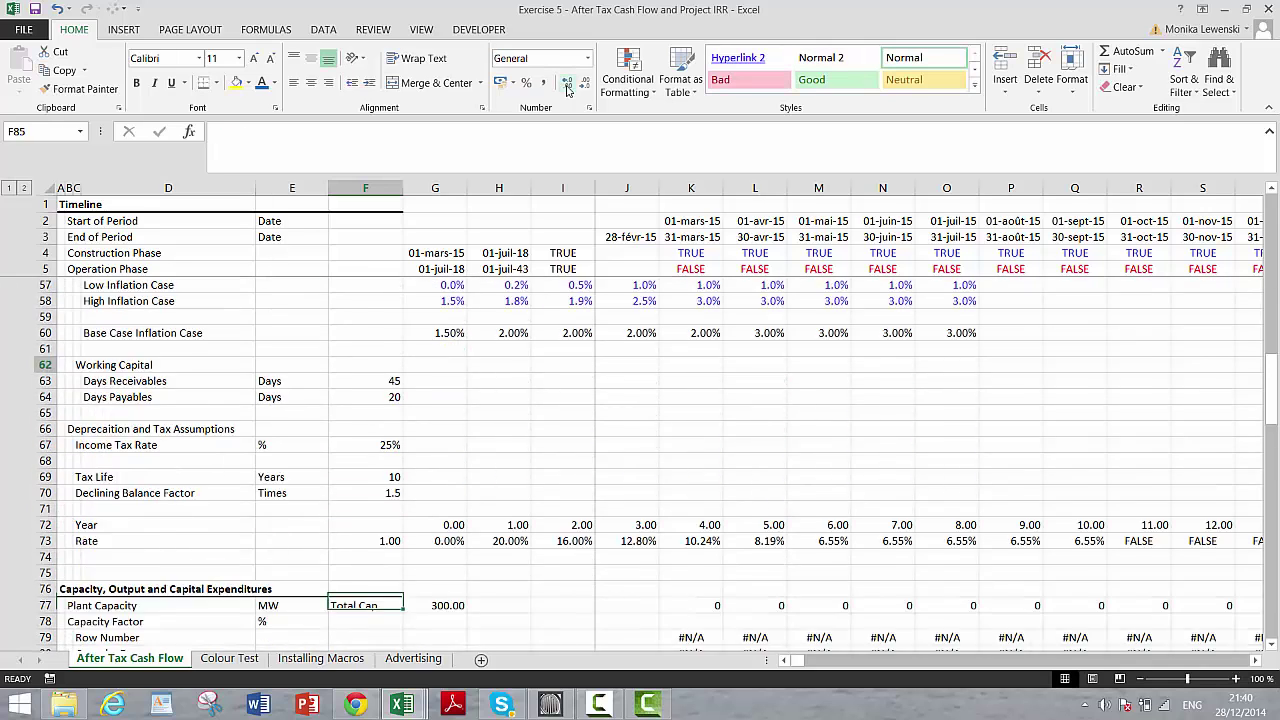
{"action": "key", "text": "Page_Down"}
{"action": "key", "text": "Page_Down"}
{"action": "key", "text": "Page_Down"}
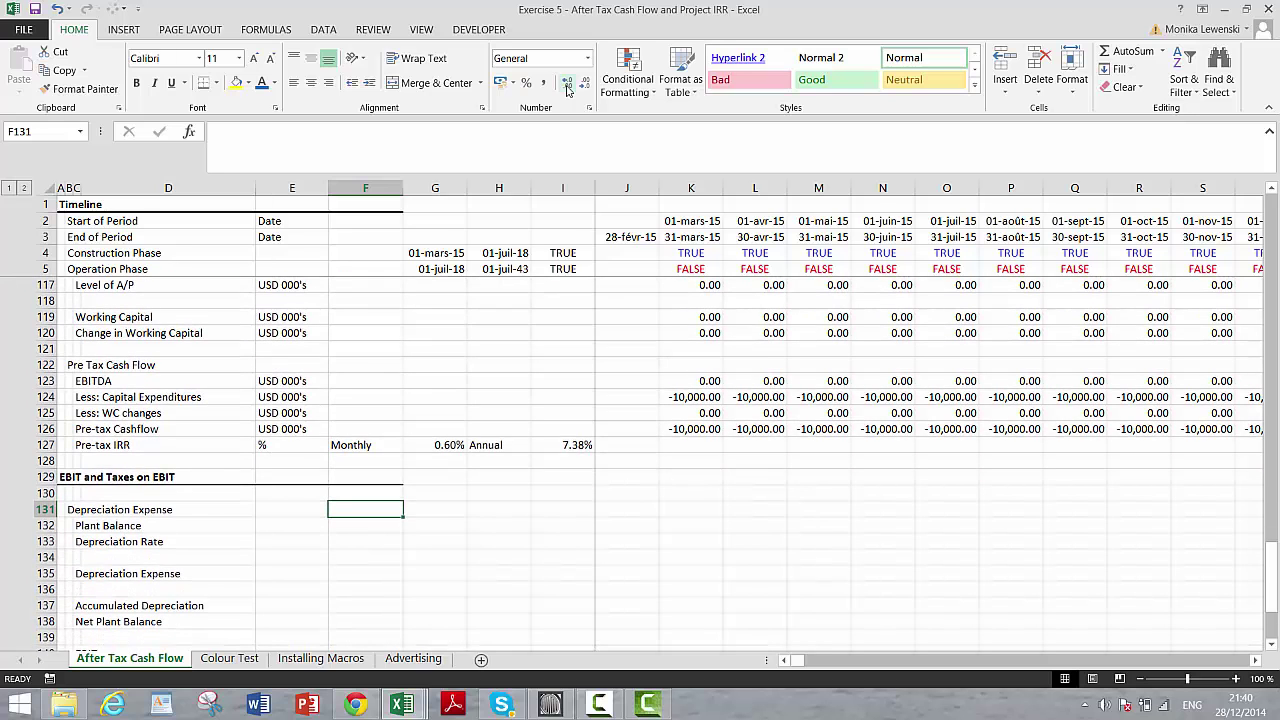
Step: Build the first period's Plant Balance in K132 by adding Capital Expenditures to the prior balance with =J132+K124
{"action": "key", "text": "Down"}
{"action": "key", "text": "Down"}
{"action": "key", "text": "Up"}
{"action": "key", "text": "Up"}
{"action": "key", "text": "Left"}
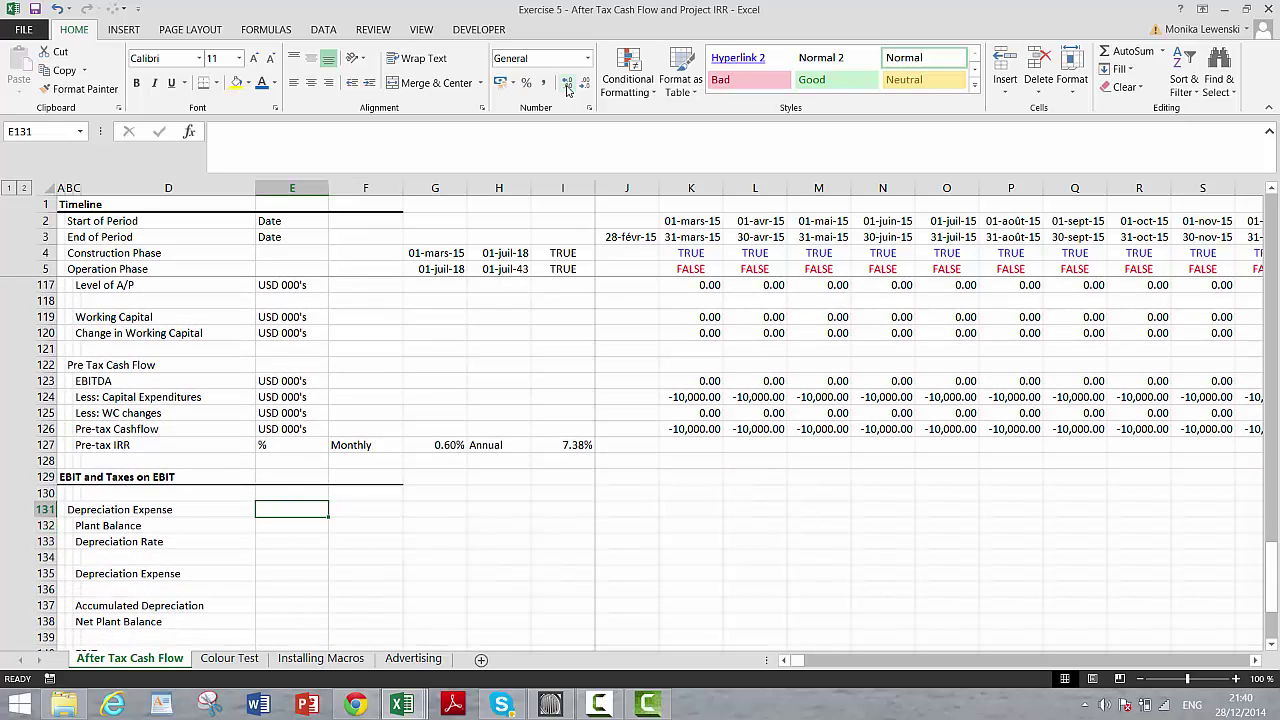
{"action": "key", "text": "Down"}
{"action": "key", "text": "Right"}
{"action": "key", "text": "Right"}
{"action": "key", "text": "Right"}
{"action": "key", "text": "Right"}
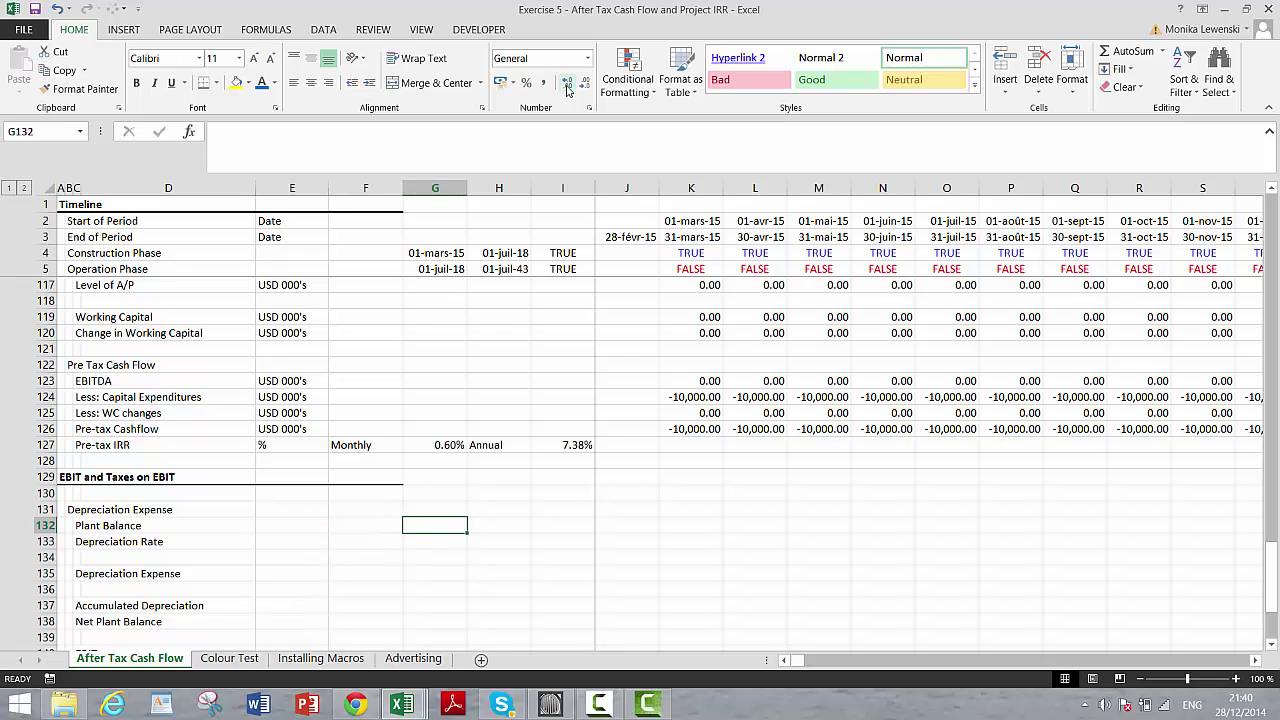
{"action": "key", "text": "Right"}
{"action": "key", "text": "Right"}
{"action": "key", "text": "F2"}
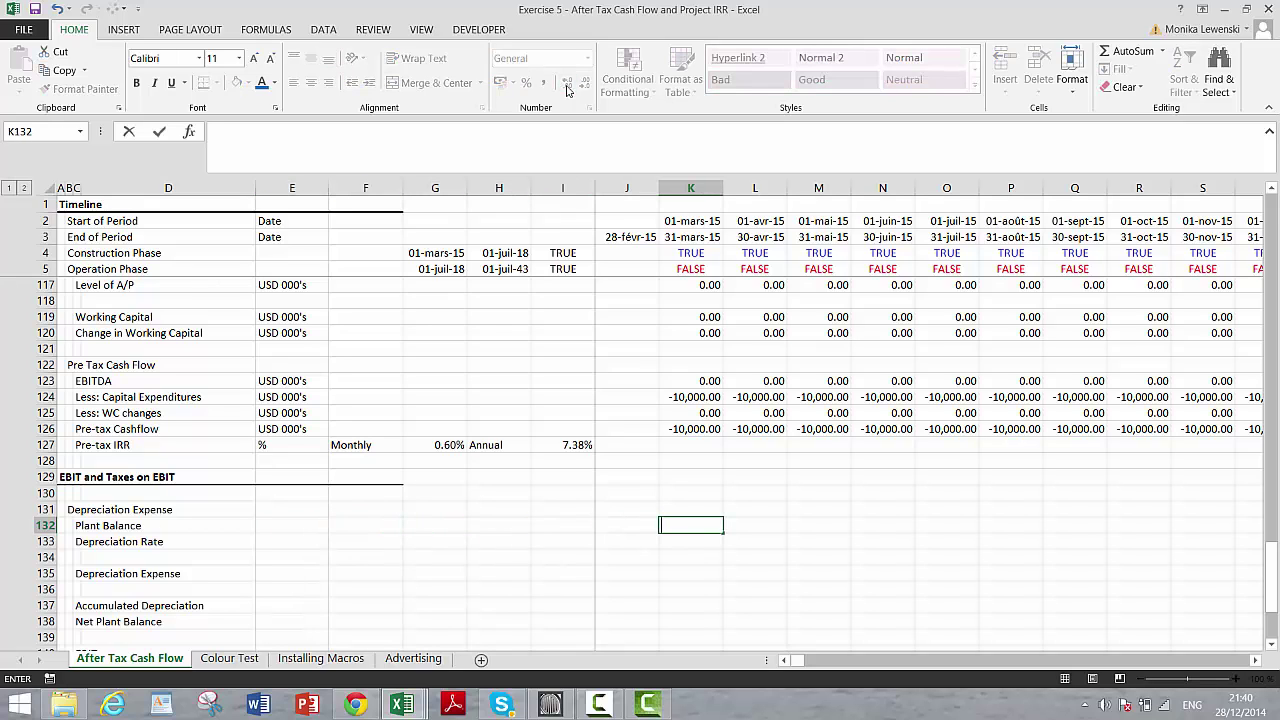
{"action": "type", "text": "="}
{"action": "key", "text": "Left"}
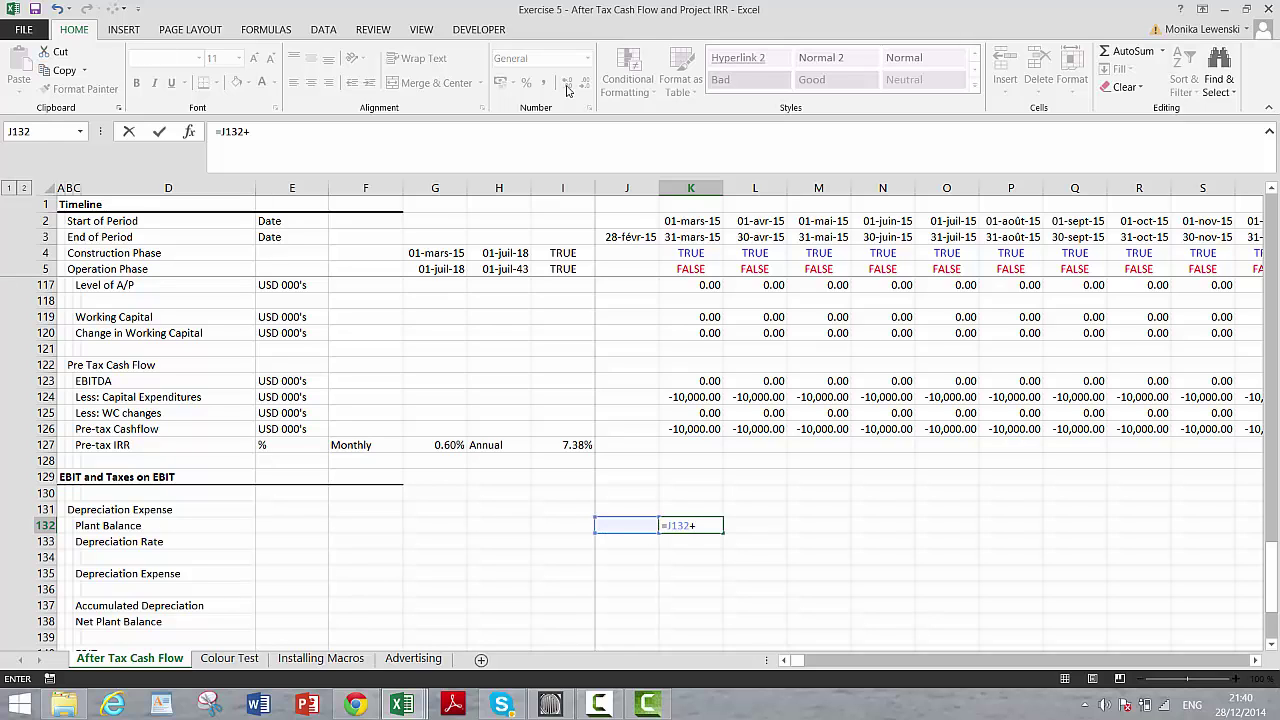
{"action": "type", "text": "+"}
{"action": "key", "text": "Up"}
{"action": "key", "text": "Up"}
{"action": "key", "text": "Up"}
{"action": "key", "text": "Up"}
{"action": "key", "text": "Up"}
{"action": "key", "text": "Up"}
{"action": "key", "text": "Up"}
{"action": "key", "text": "Up"}
{"action": "key", "text": "Up"}
{"action": "key", "text": "Up"}
{"action": "key", "text": "Up"}
{"action": "key", "text": "Up"}
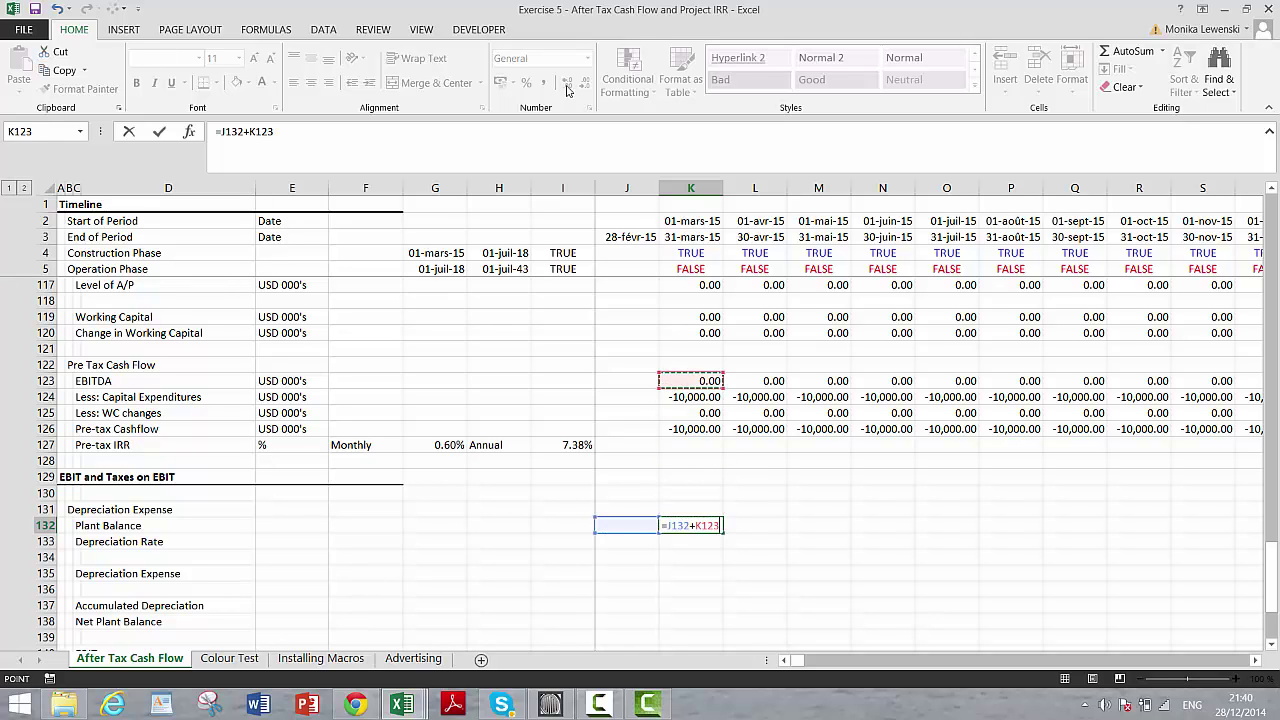
{"action": "key", "text": "Up"}
{"action": "key", "text": "Up"}
{"action": "key", "text": "Up"}
{"action": "key", "text": "Down"}
{"action": "key", "text": "Down"}
{"action": "key", "text": "Down"}
{"action": "key", "text": "Down"}
{"action": "key", "text": "Down"}
{"action": "key", "text": "Down"}
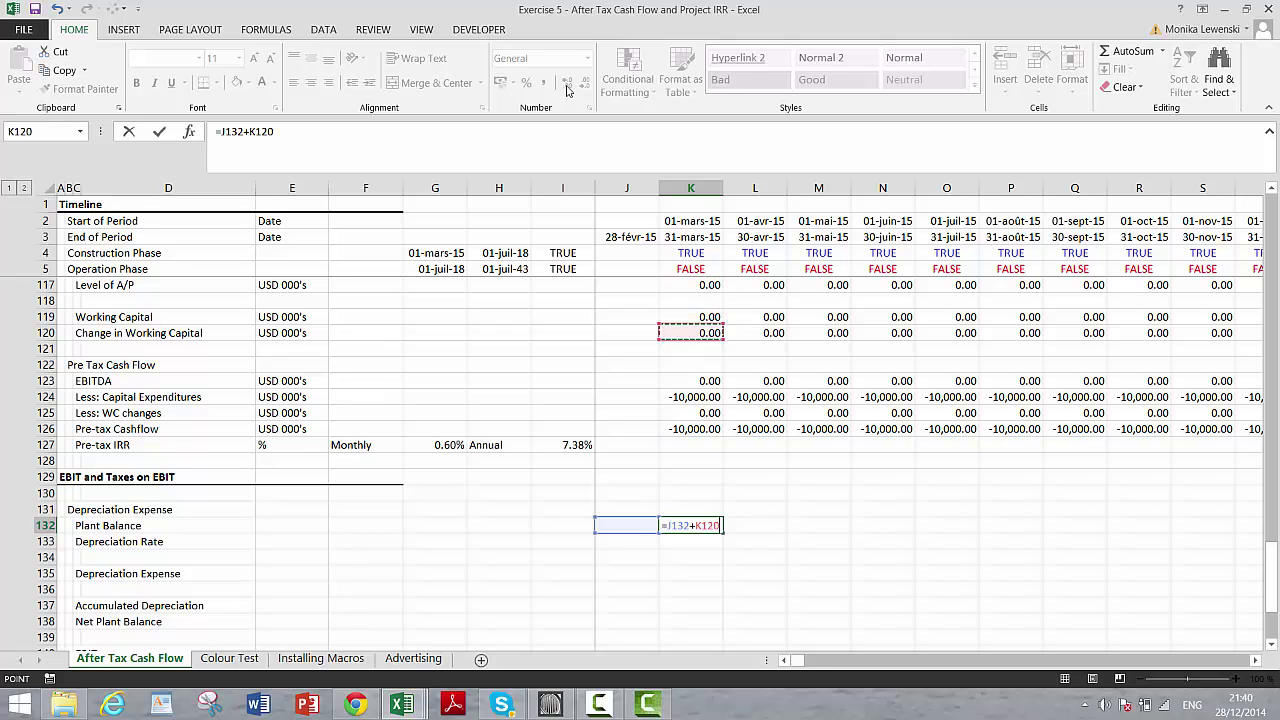
{"action": "key", "text": "Down"}
{"action": "key", "text": "Return"}
{"action": "key", "text": "Up"}
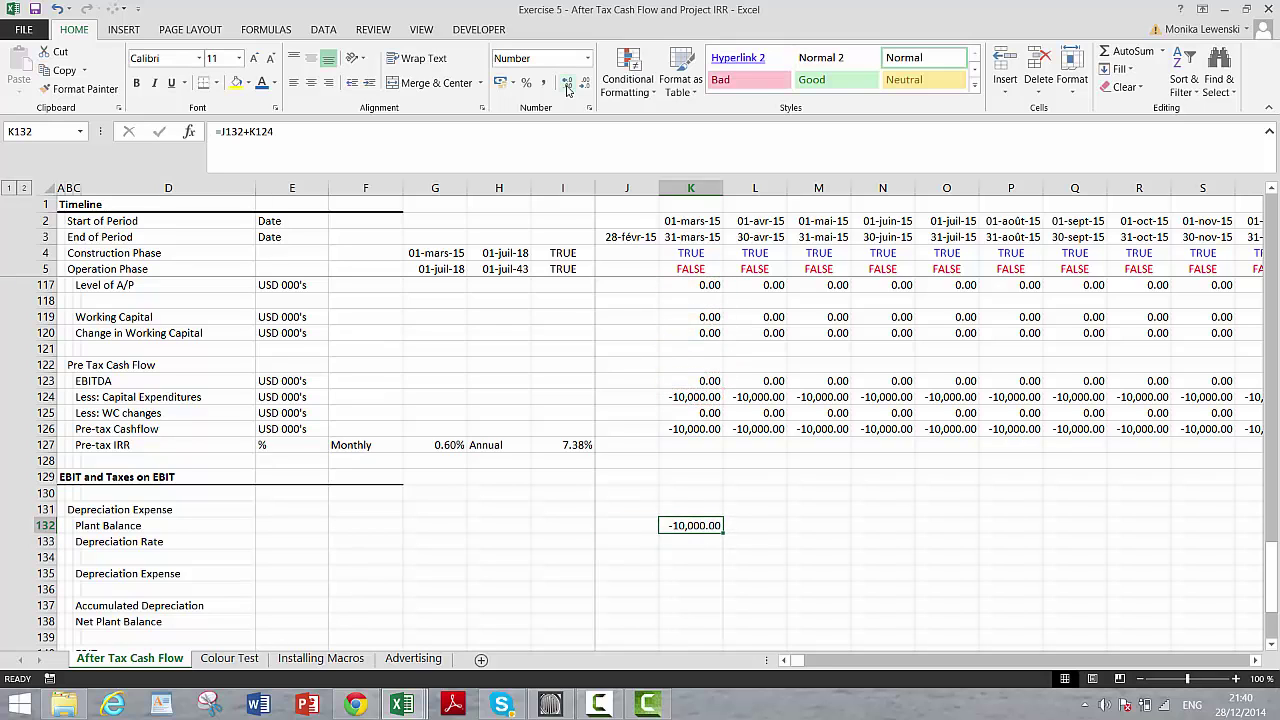
Step: Change the Plant Balance formula in K132 to subtract the Capital Expenditures line, so it reads =J132-K124
{"action": "key", "text": "F2"}
{"action": "key", "text": "Left"}
{"action": "key", "text": "Left"}
{"action": "key", "text": "Left"}
{"action": "key", "text": "Left"}
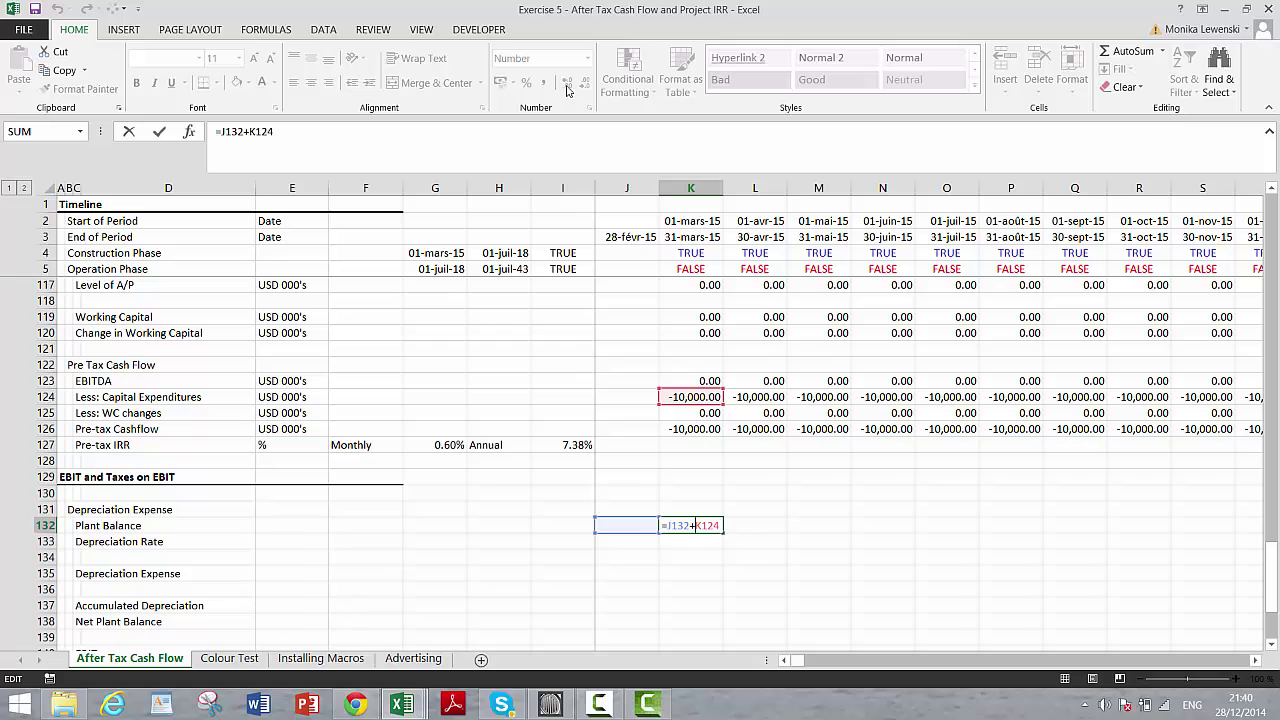
{"action": "key", "text": "BackSpace"}
{"action": "type", "text": "-"}
{"action": "key", "text": "Return"}
{"action": "key", "text": "Up"}
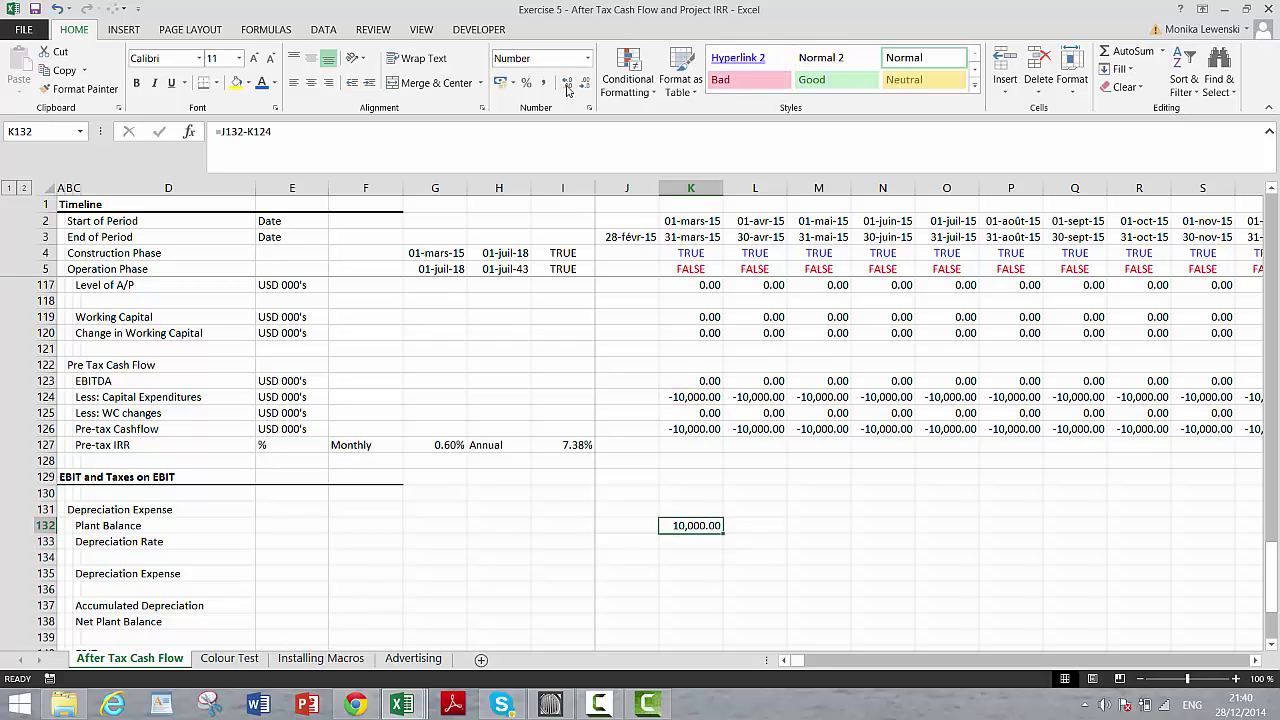
Step: Fill the Plant Balance formula from K132 across all periods of the timeline
{"action": "key", "text": "ctrl+shift+Right"}
{"action": "key", "text": "ctrl+r"}
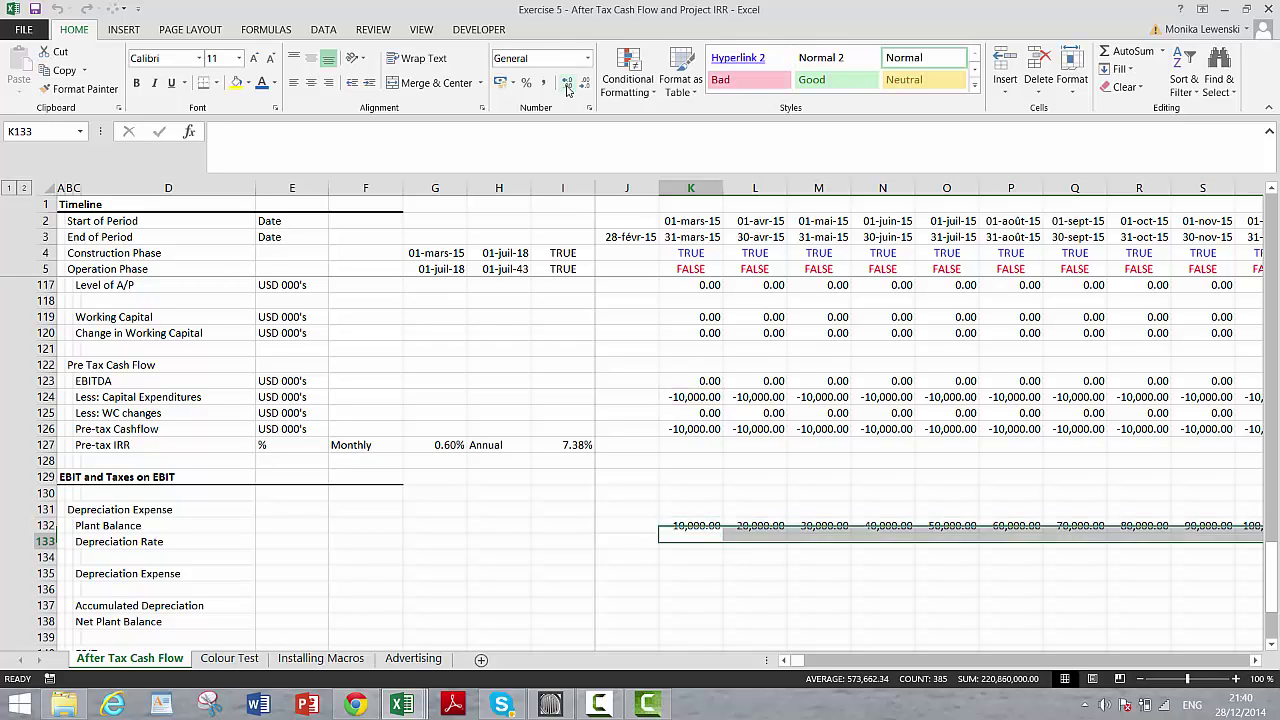
Step: Insert a new row above Depreciation Rate and label it "Age in Years" in C133
{"action": "key", "text": "Down"}
{"action": "key", "text": "Left"}
{"action": "key", "text": "Right"}
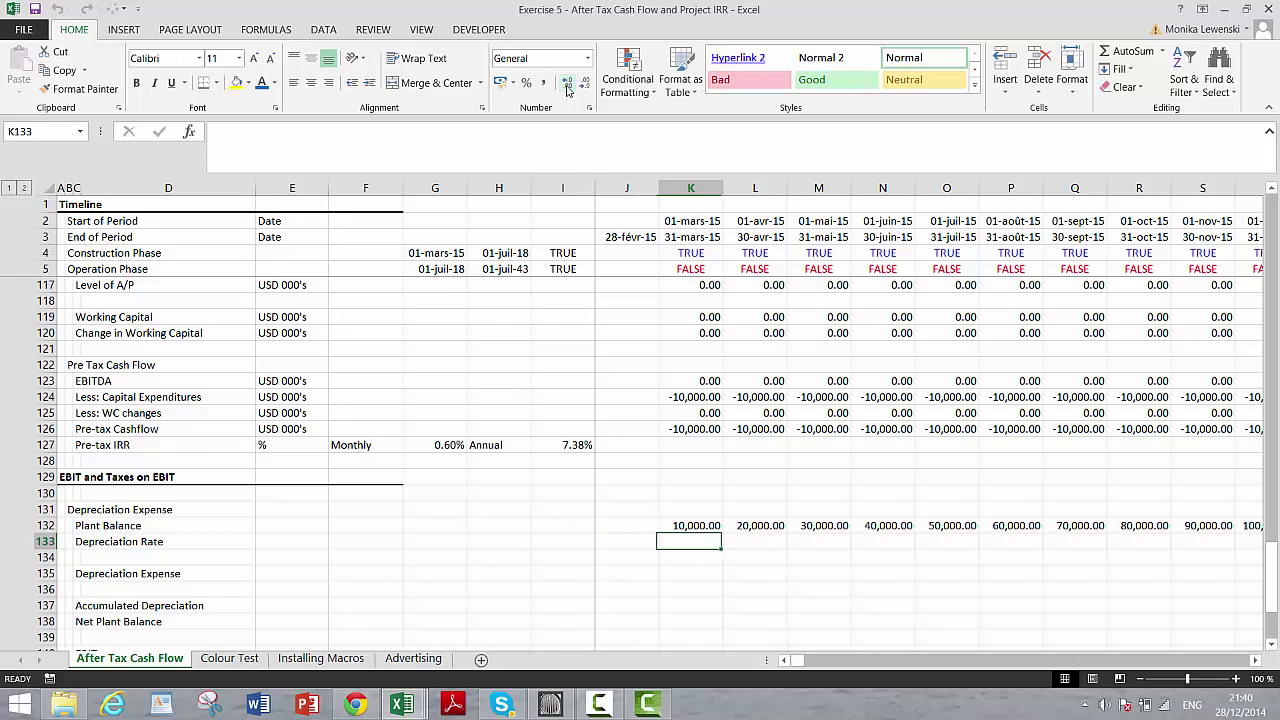
{"action": "key", "text": "shift+space"}
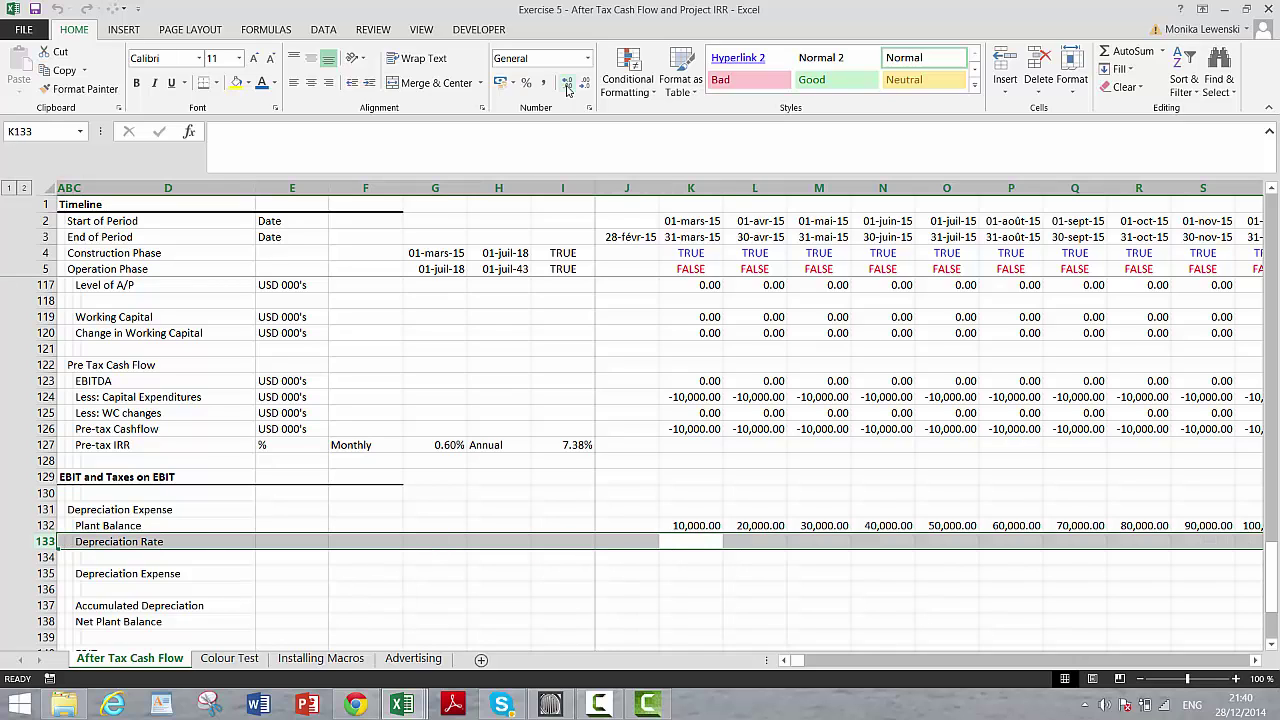
{"action": "key", "text": "ctrl+shift+plus"}
{"action": "key", "text": "Left"}
{"action": "key", "text": "Left"}
{"action": "key", "text": "Left"}
{"action": "key", "text": "Left"}
{"action": "key", "text": "Left"}
{"action": "key", "text": "Left"}
{"action": "key", "text": "Left"}
{"action": "key", "text": "Left"}
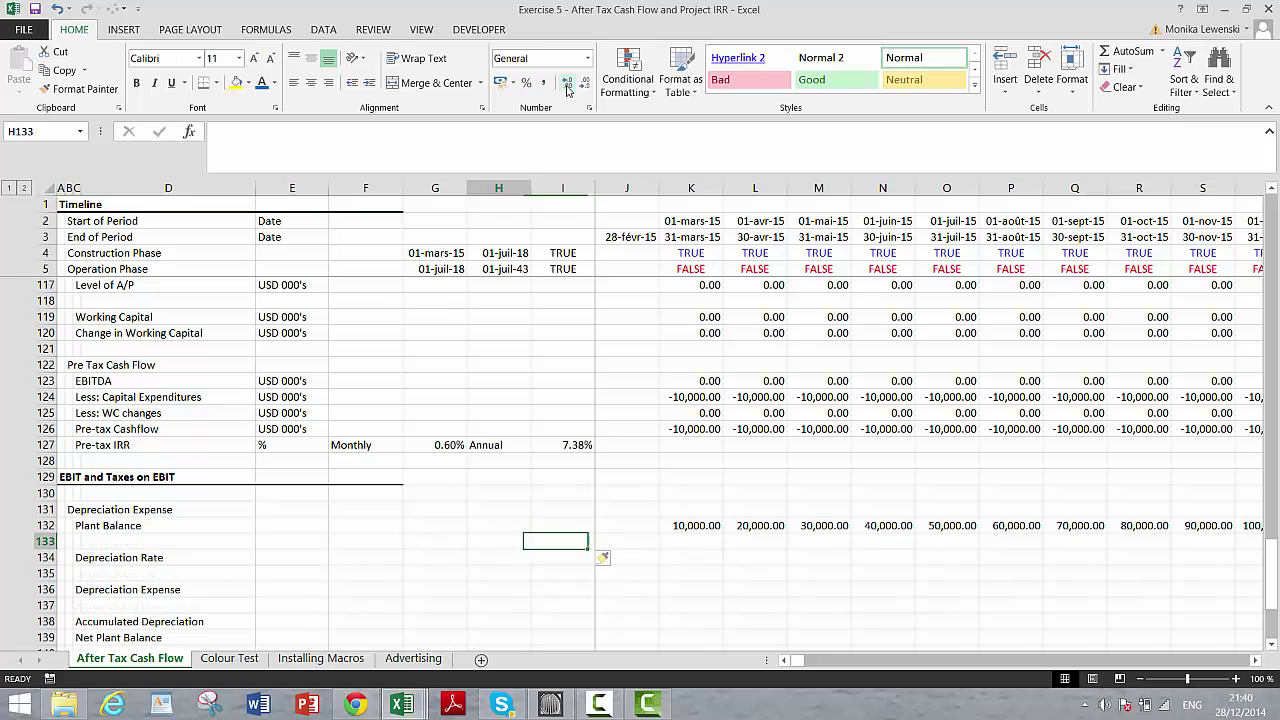
{"action": "type", "text": "Ag"}
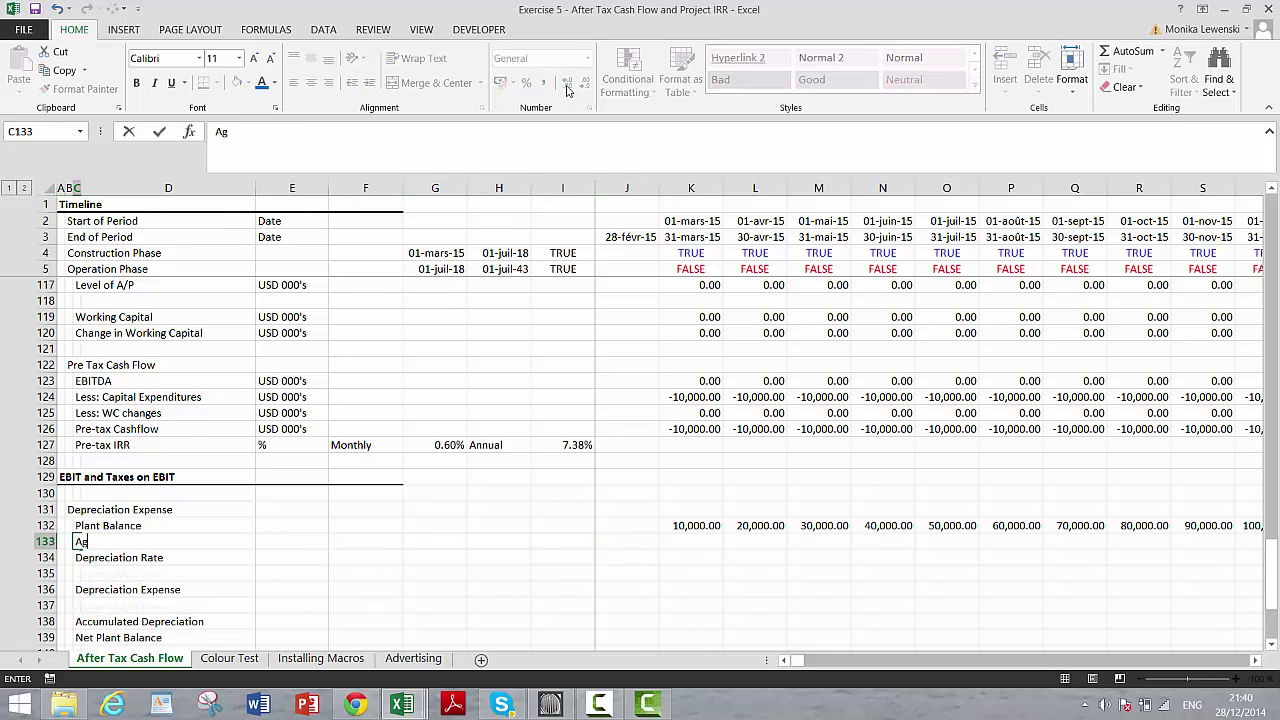
{"action": "type", "text": "e in Year"}
{"action": "key", "text": "BackSpace"}
{"action": "type", "text": "ars"}
{"action": "key", "text": "Return"}
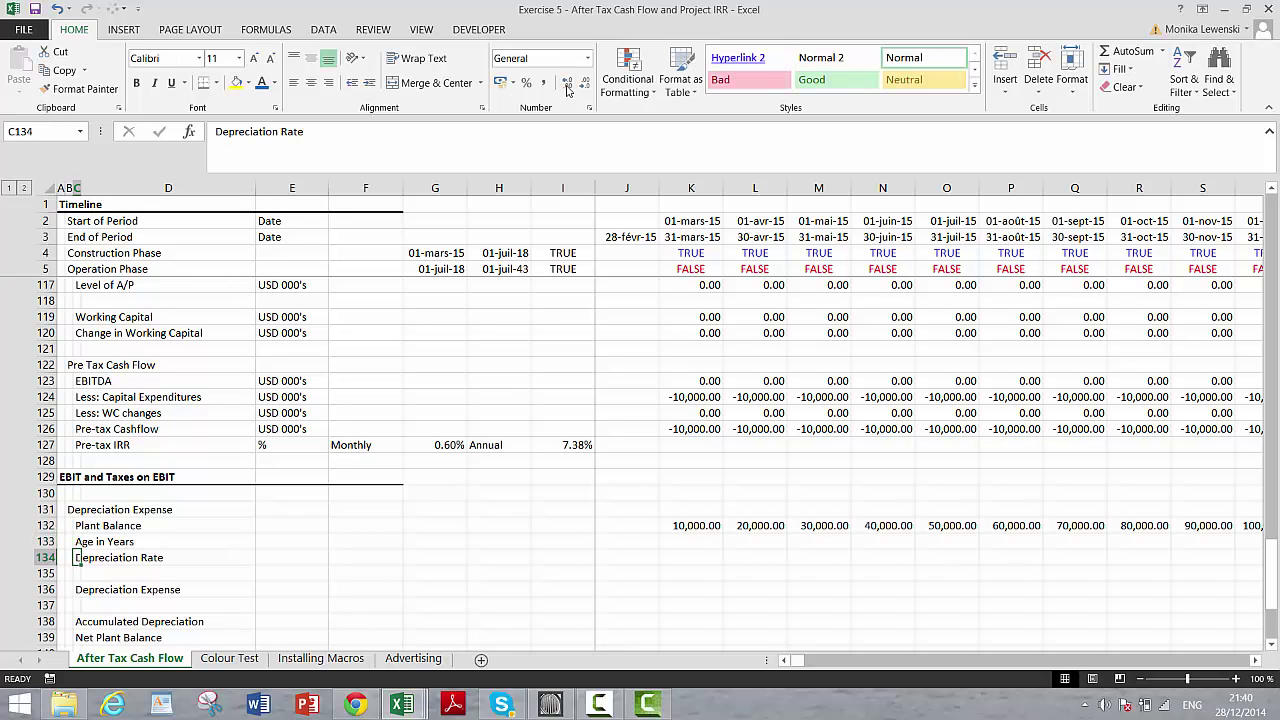
Step: Link the first period's Age in Years in K133 to the Age of Project in Years line with =K105
{"action": "key", "text": "Up"}
{"action": "key", "text": "Right"}
{"action": "key", "text": "Right"}
{"action": "key", "text": "Right"}
{"action": "key", "text": "Right"}
{"action": "key", "text": "Right"}
{"action": "key", "text": "Right"}
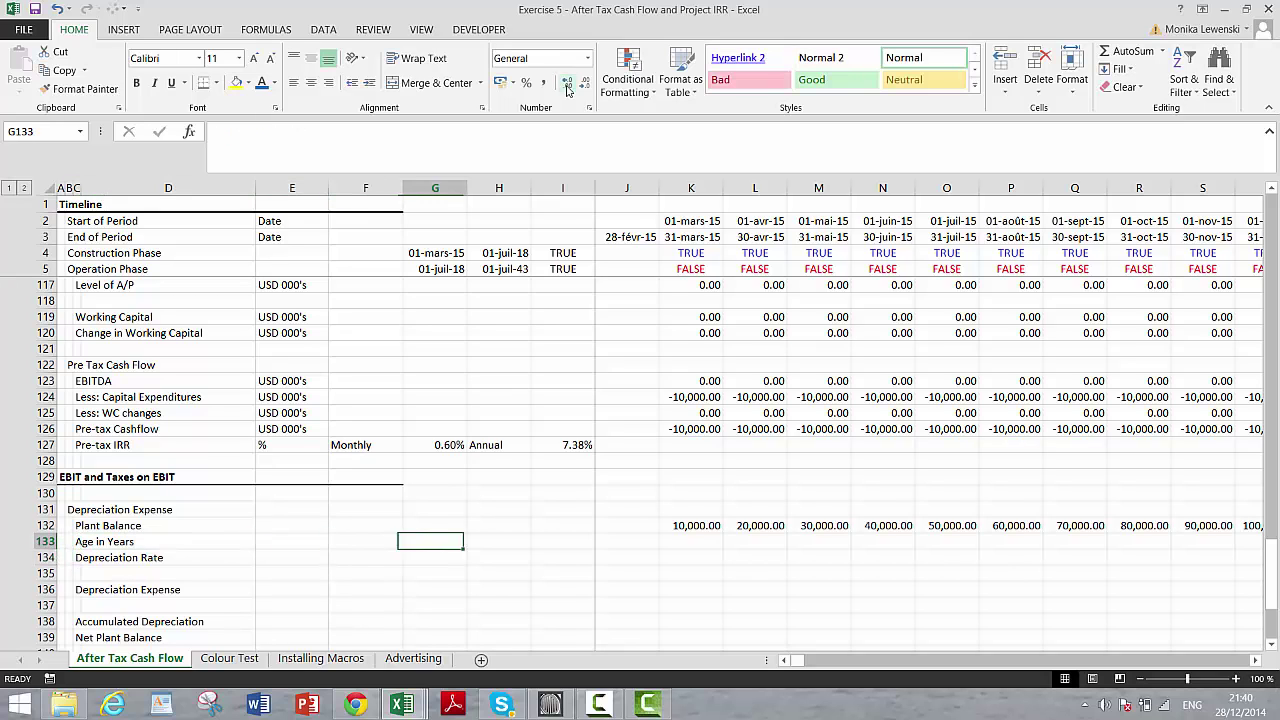
{"action": "key", "text": "Right"}
{"action": "key", "text": "Right"}
{"action": "type", "text": "="}
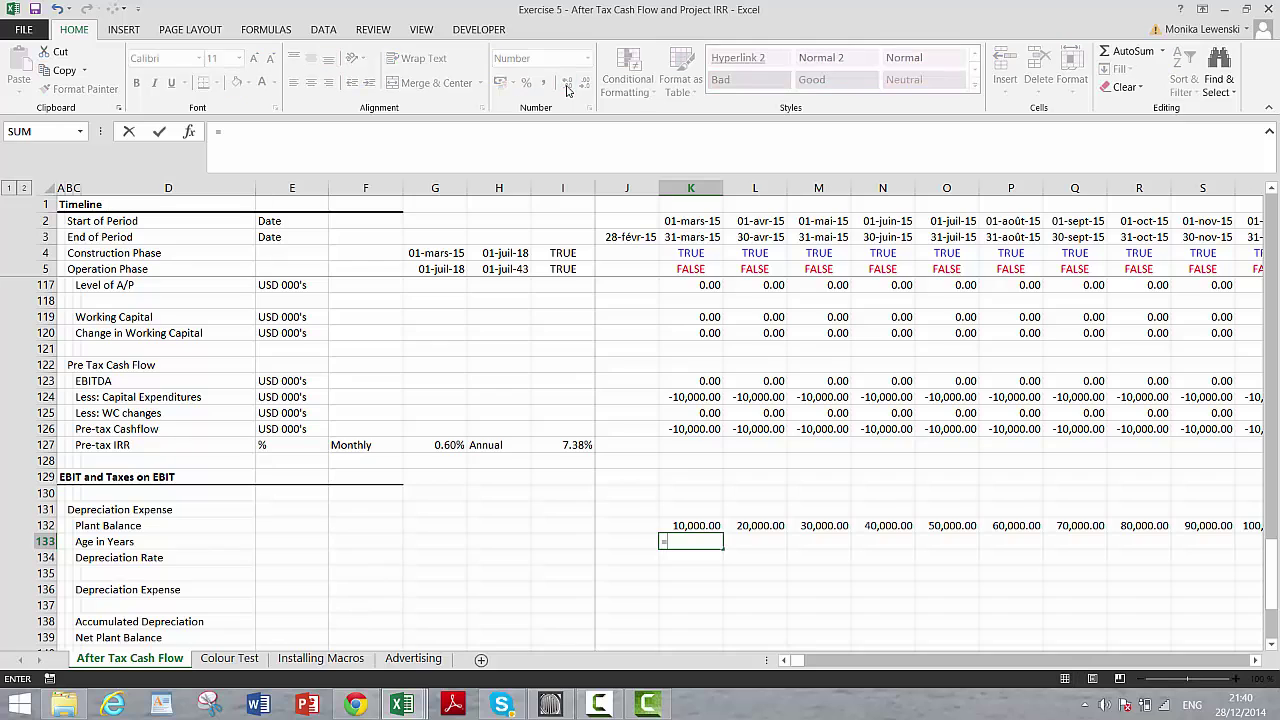
{"action": "key", "text": "Page_Up"}
{"action": "key", "text": "Up"}
{"action": "key", "text": "Up"}
{"action": "key", "text": "Up"}
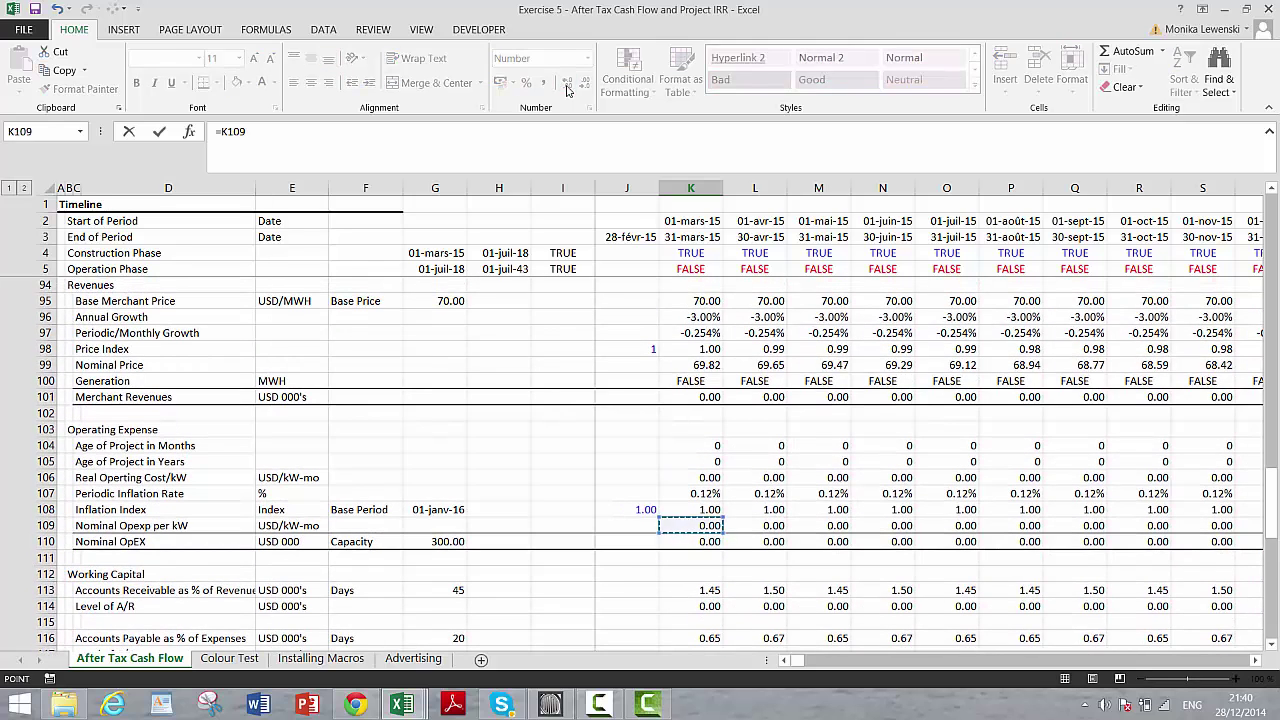
{"action": "key", "text": "Up"}
{"action": "key", "text": "Up"}
{"action": "key", "text": "Up"}
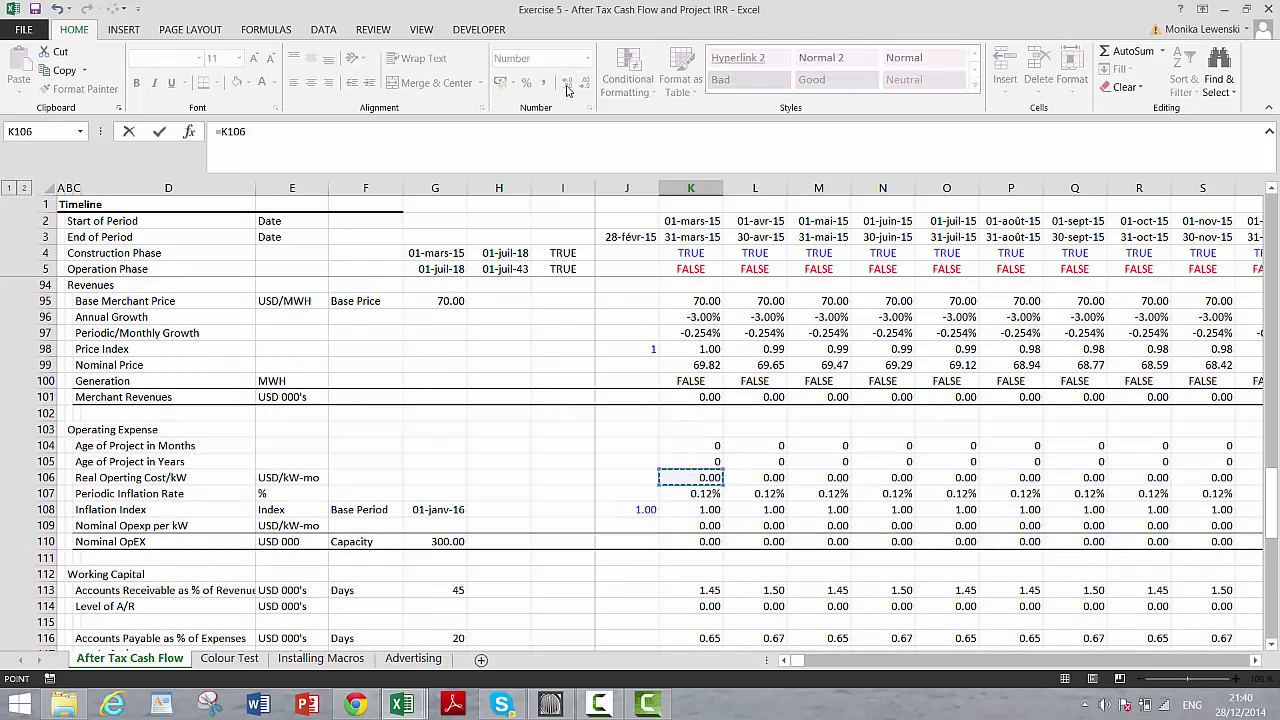
{"action": "key", "text": "Down"}
{"action": "key", "text": "Return"}
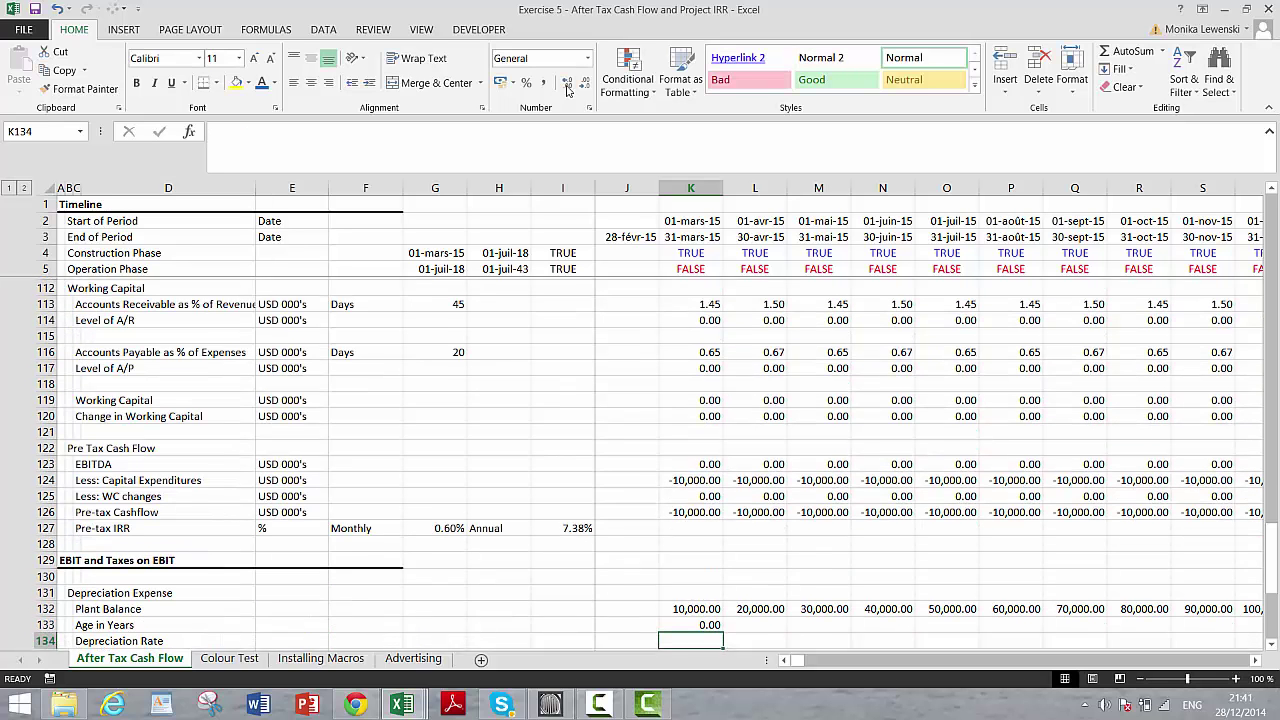
Step: Fill the Age in Years link from K133 across all periods of the timeline
{"action": "key", "text": "Up"}
{"action": "key", "text": "ctrl+shift+Right"}
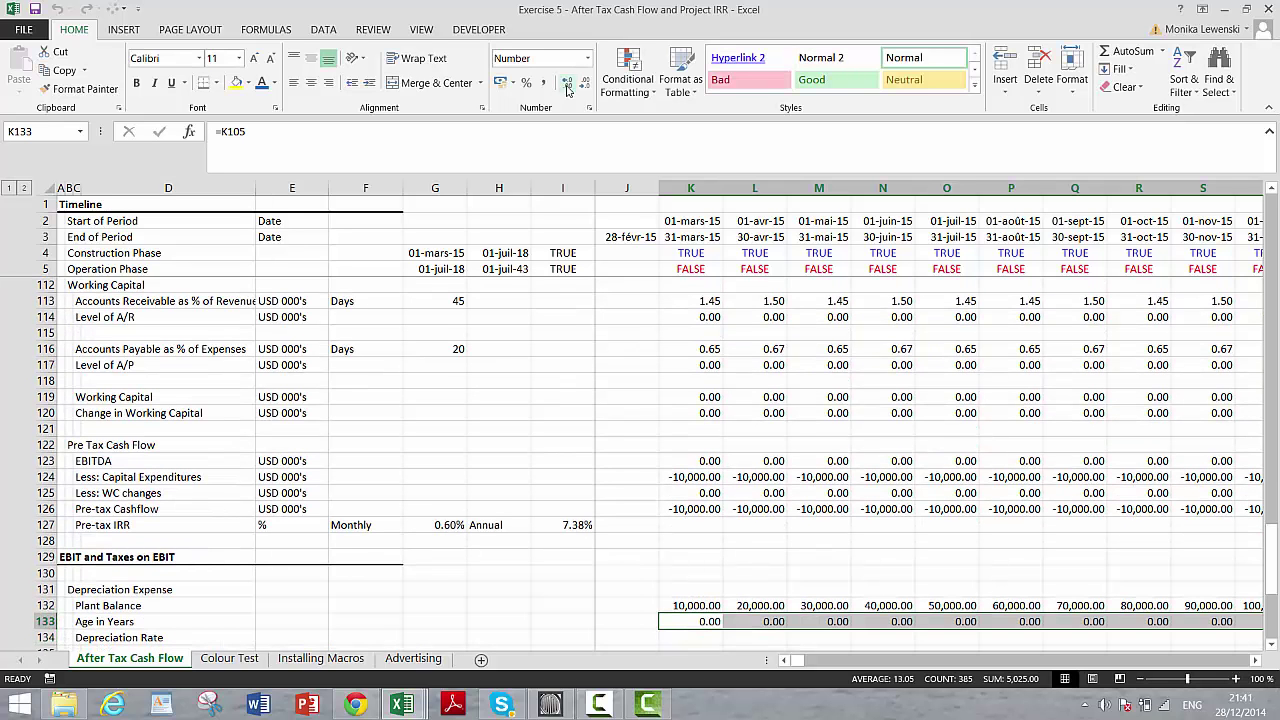
{"action": "key", "text": "ctrl+r"}
Step: Look up the first period's Depreciation Rate in K134 from the tax depreciation Year and Rate rows with =lookup1(K133;72:72;73:73)
{"action": "key", "text": "Down"}
{"action": "key", "text": "Left"}
{"action": "key", "text": "Left"}
{"action": "key", "text": "Right"}
{"action": "key", "text": "Right"}
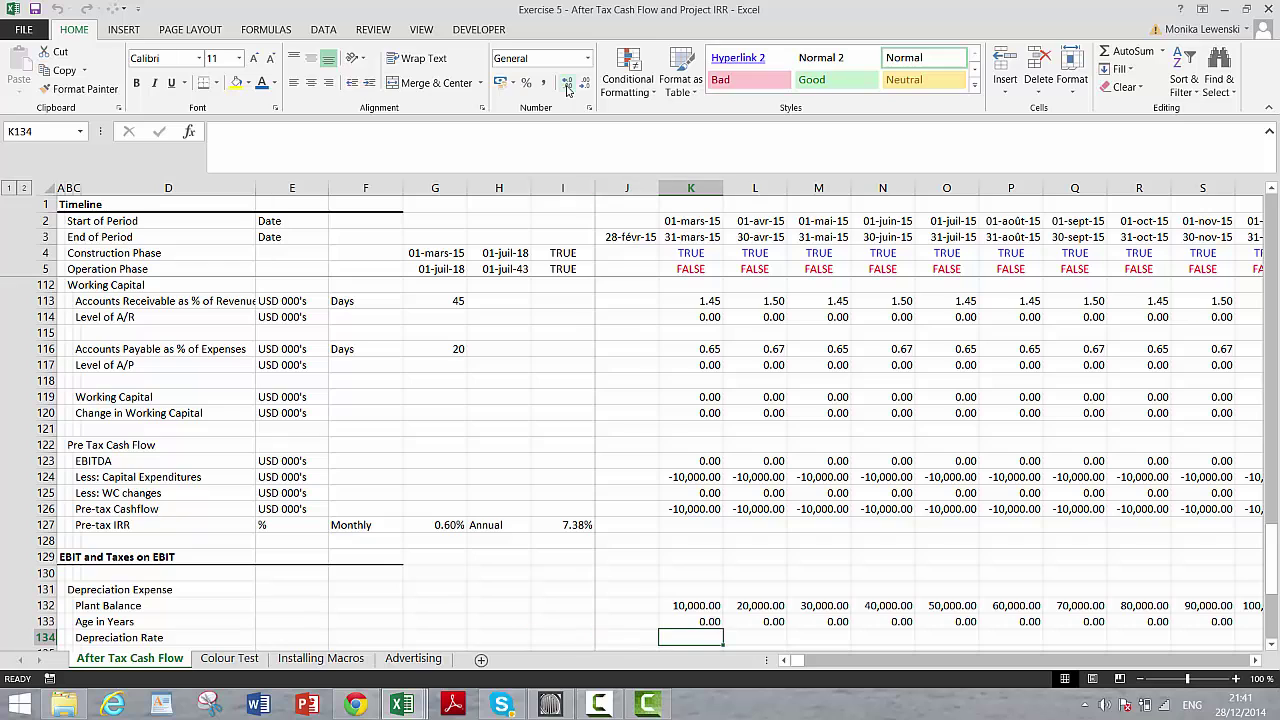
{"action": "type", "text": "=l"}
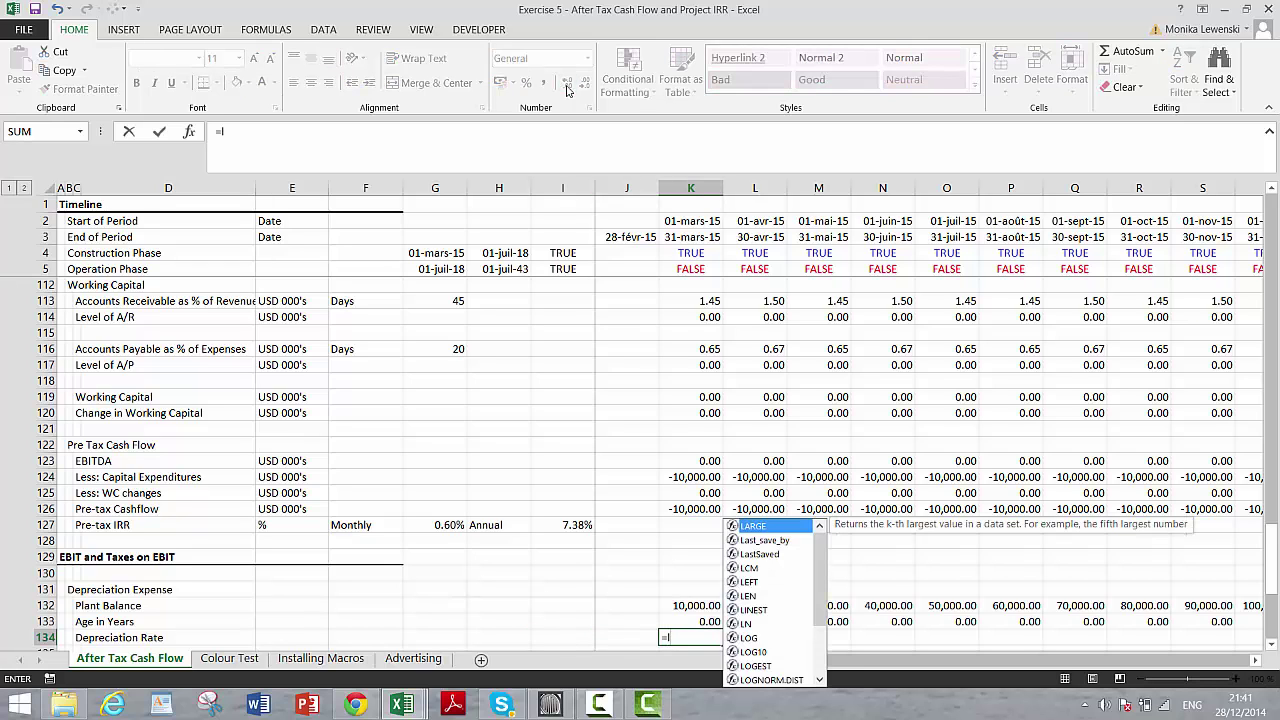
{"action": "type", "text": "oo"}
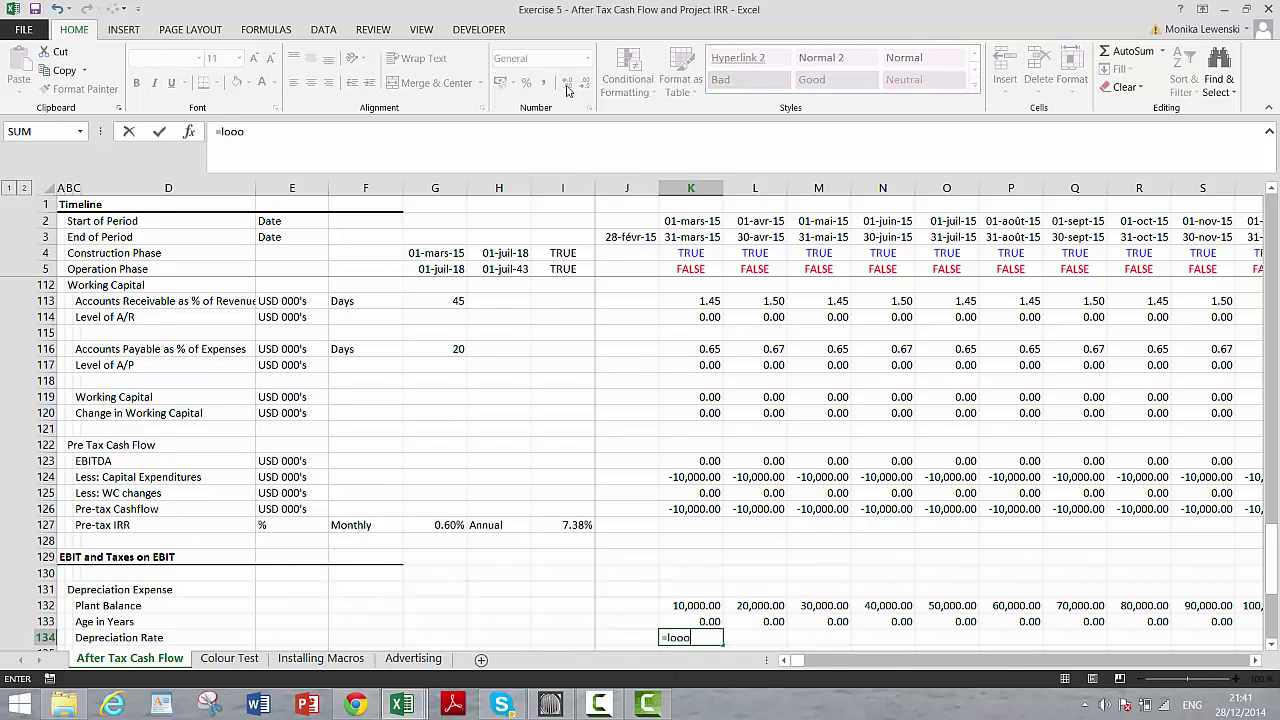
{"action": "key", "text": "Down"}
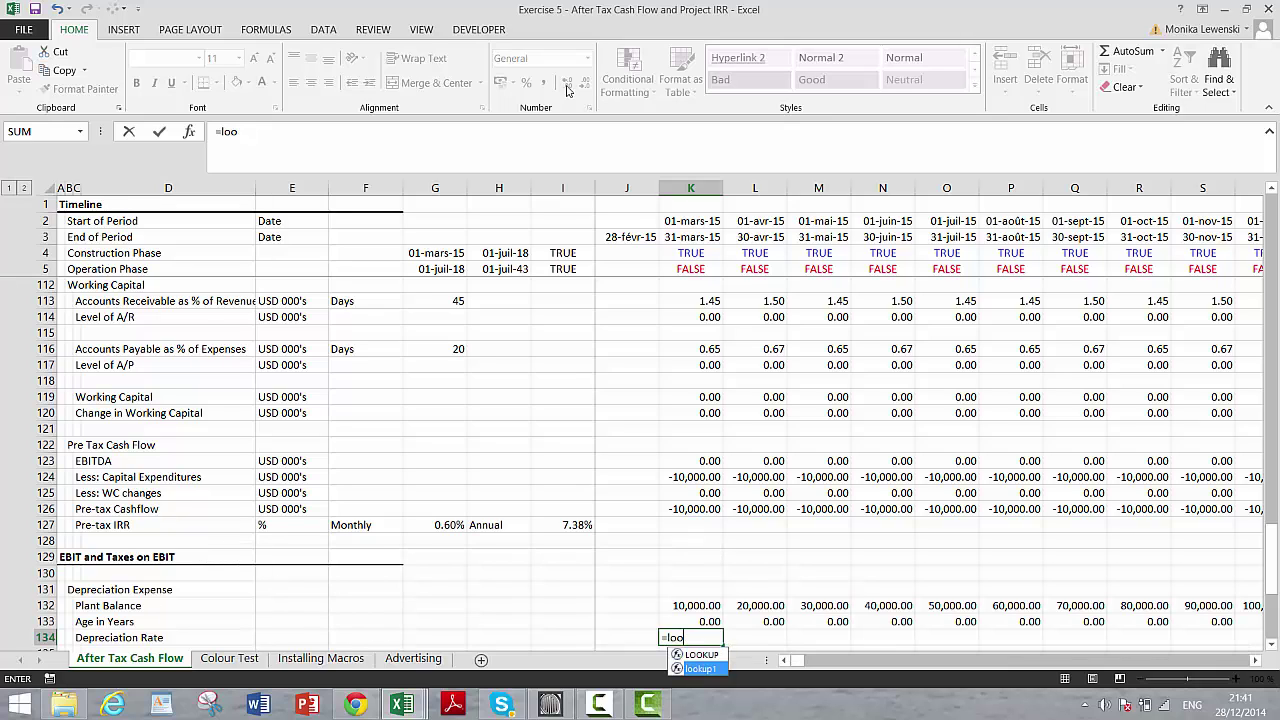
{"action": "key", "text": "Tab"}
{"action": "key", "text": "Up"}
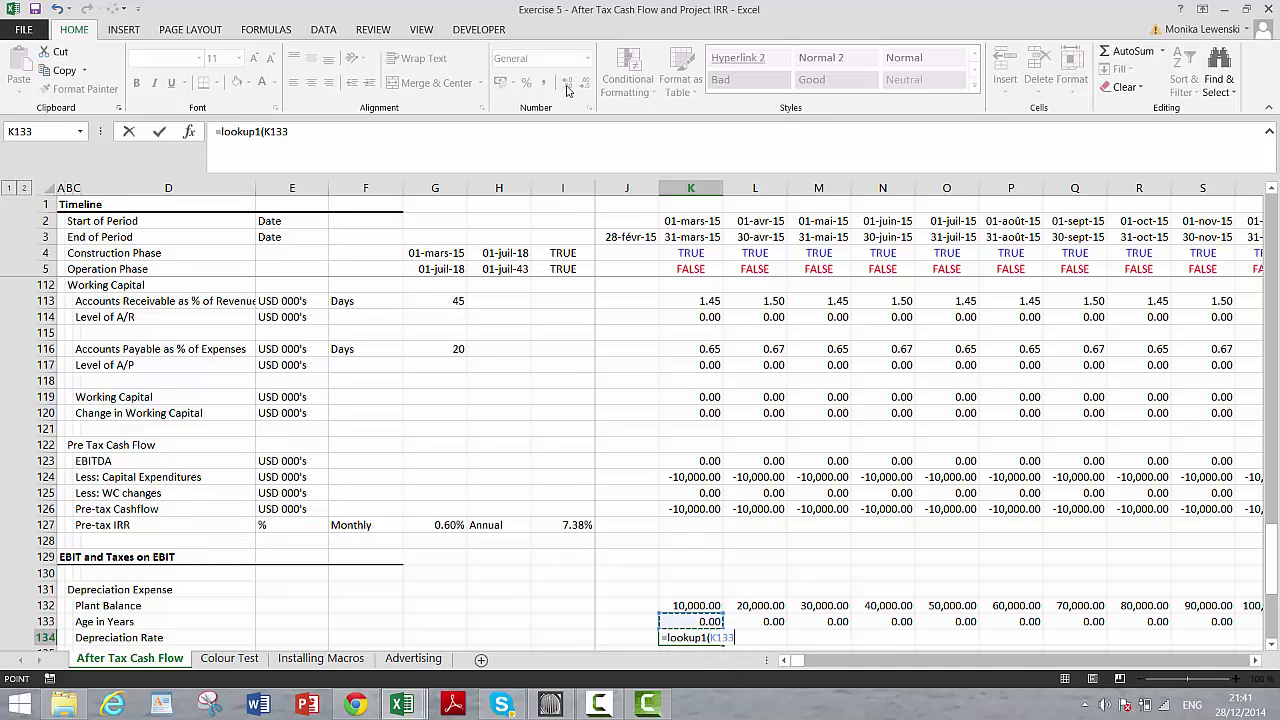
{"action": "type", "text": ";"}
{"action": "key", "text": "Up"}
{"action": "key", "text": "Up"}
{"action": "key", "text": "Up"}
{"action": "key", "text": "Up"}
{"action": "key", "text": "Up"}
{"action": "key", "text": "Up"}
{"action": "key", "text": "Up"}
{"action": "key", "text": "Up"}
{"action": "key", "text": "Up"}
{"action": "key", "text": "Up"}
{"action": "key", "text": "Up"}
{"action": "key", "text": "Up"}
{"action": "key", "text": "Up"}
{"action": "key", "text": "Up"}
{"action": "key", "text": "Up"}
{"action": "key", "text": "Up"}
{"action": "key", "text": "Up"}
{"action": "key", "text": "Up"}
{"action": "key", "text": "Up"}
{"action": "key", "text": "Up"}
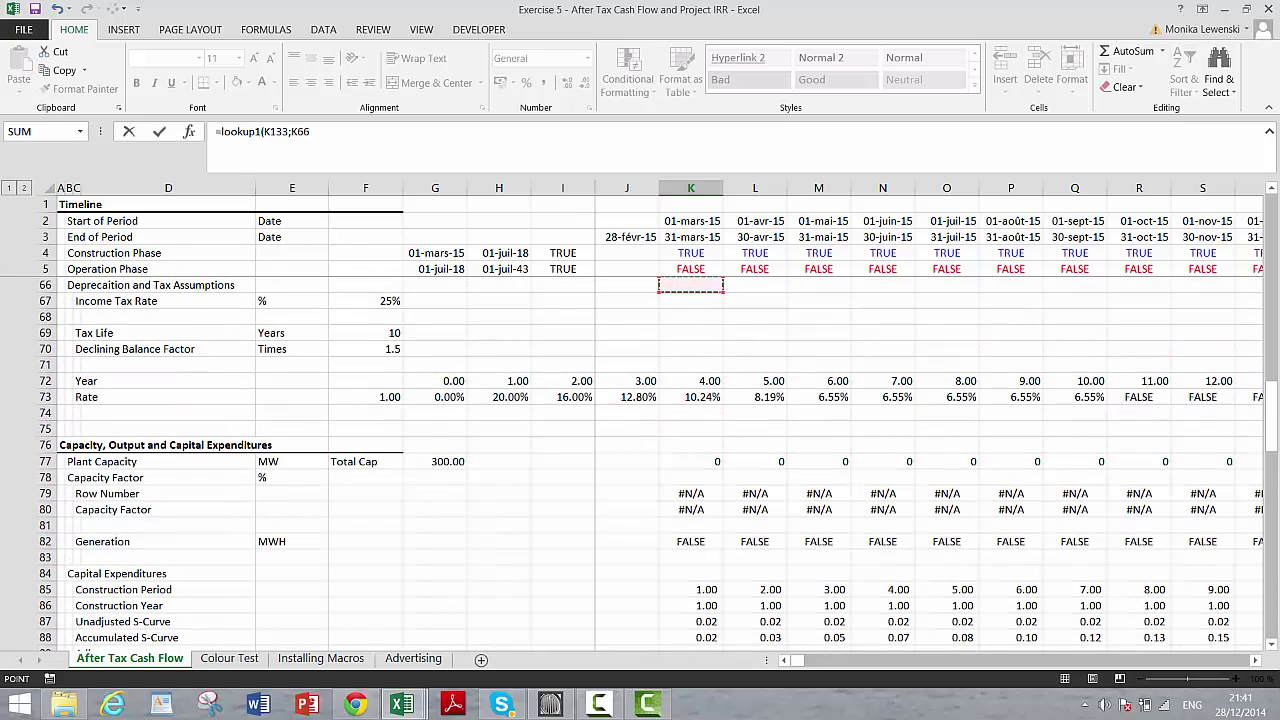
{"action": "left_click", "coordinate": [46, 380]}
{"action": "type", "text": ";"}
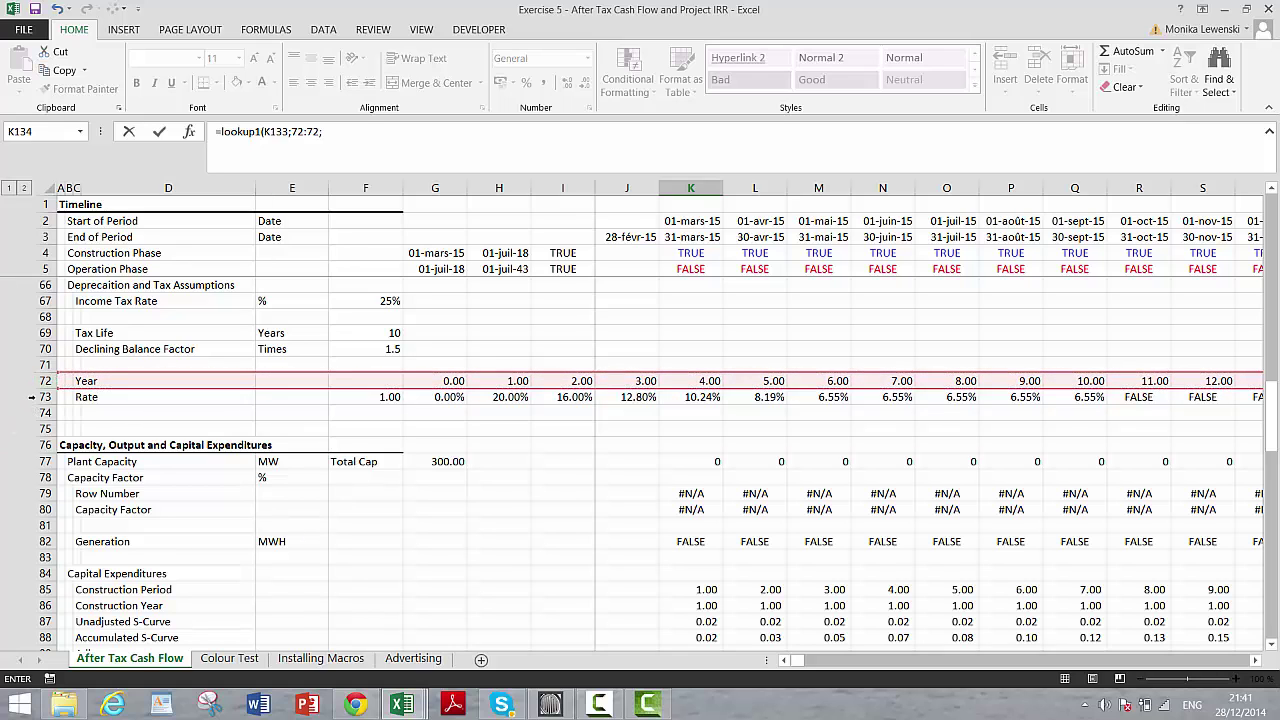
{"action": "left_click", "coordinate": [46, 396]}
{"action": "key", "text": "Return"}
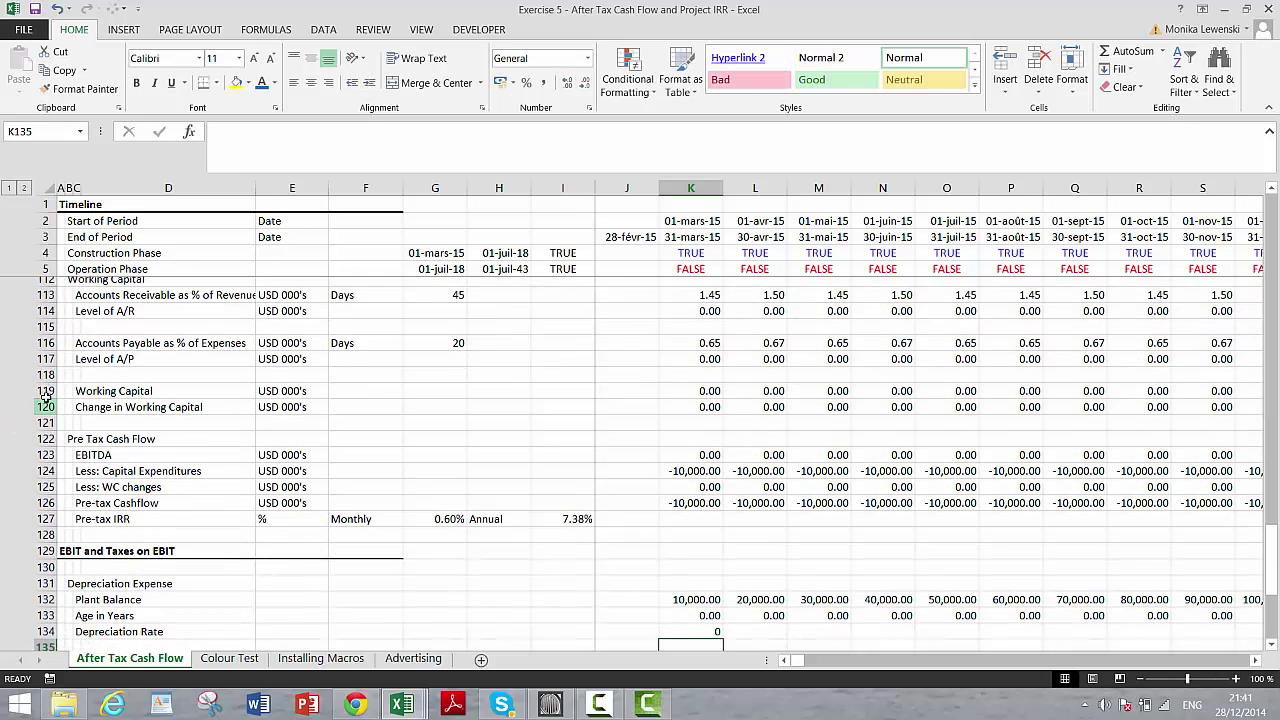
Step: Format the Depreciation Rate in K134 as a percentage with two decimals
{"action": "key", "text": "Up"}
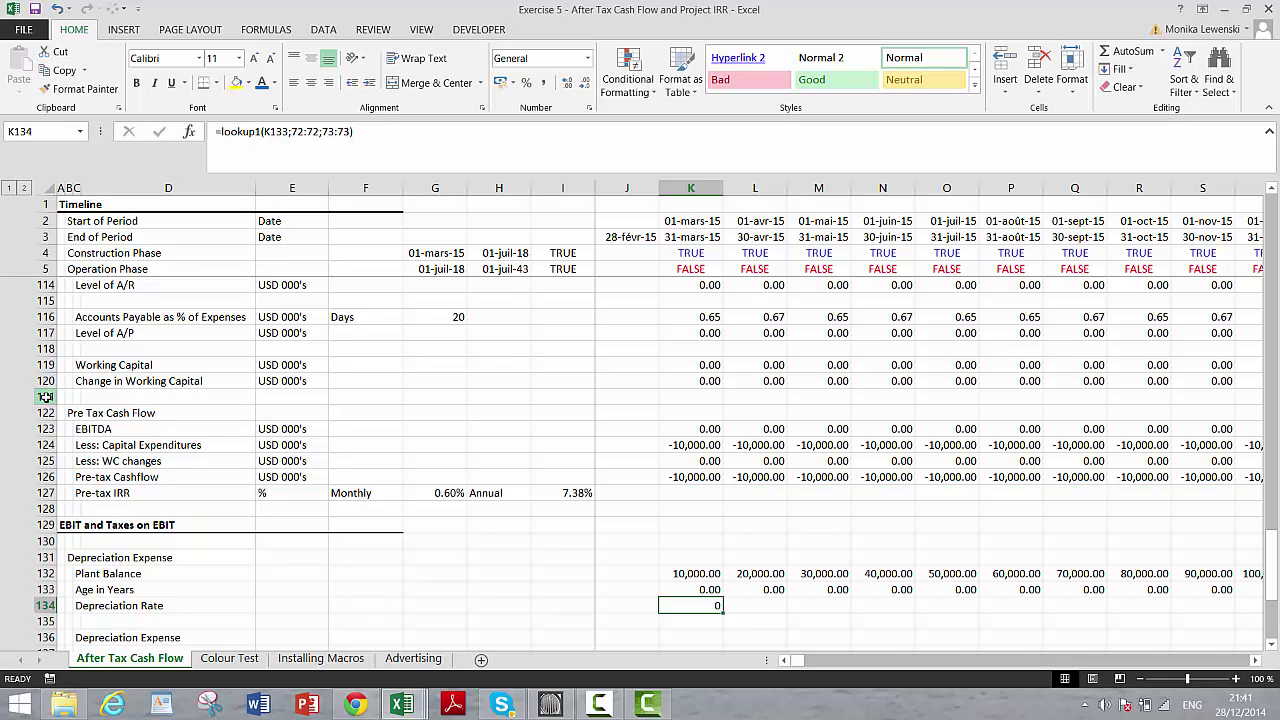
{"action": "key", "text": "ctrl+shift+5"}
{"action": "left_click", "coordinate": [566, 86]}
{"action": "left_click", "coordinate": [566, 86]}
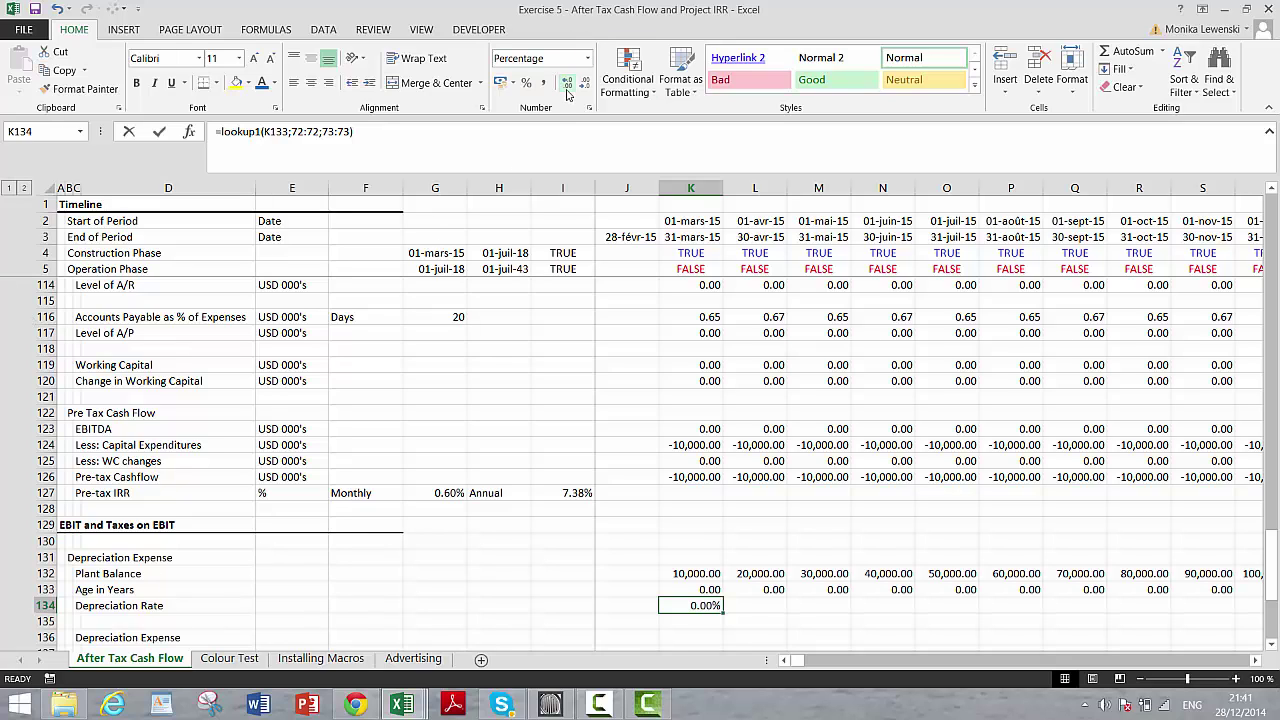
Step: Make the Depreciation Rate in K134 monthly with =lookup1(K133;72:72;73:73)/12 and fill it across all periods
{"action": "key", "text": "F2"}
{"action": "type", "text": "/12"}
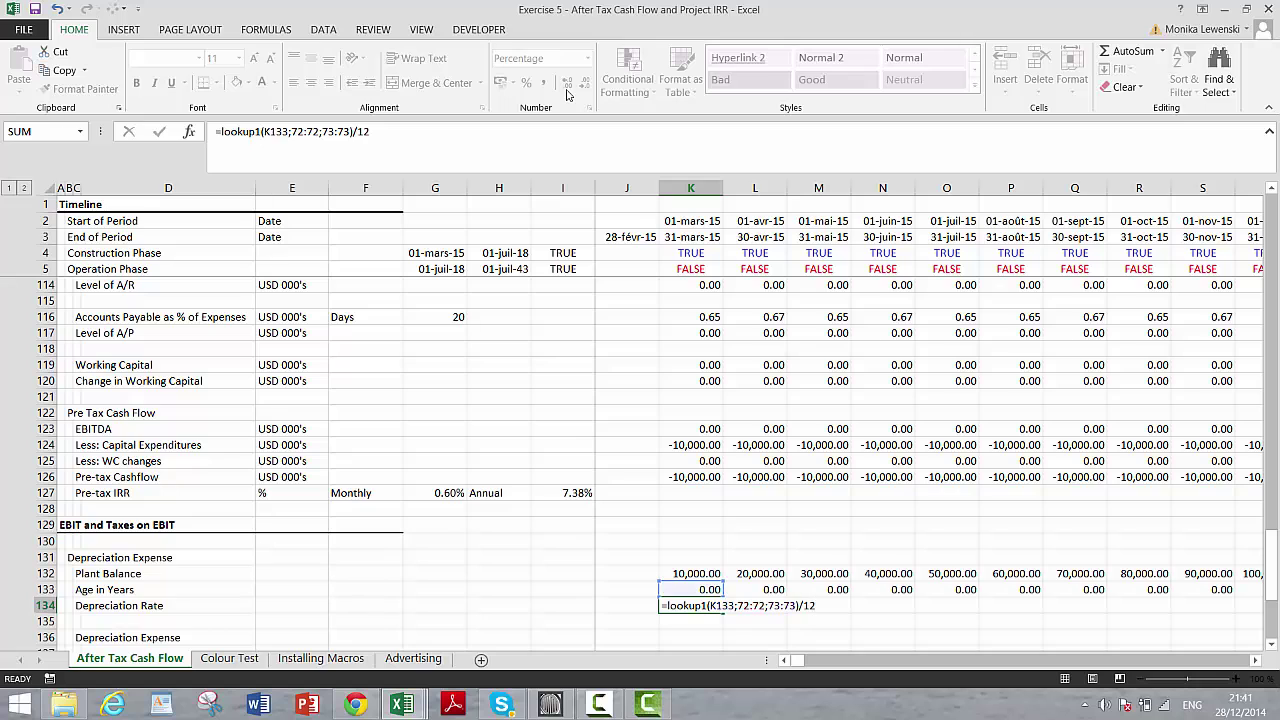
{"action": "key", "text": "ctrl+Return"}
{"action": "key", "text": "ctrl+shift+Right"}
{"action": "key", "text": "ctrl+r"}
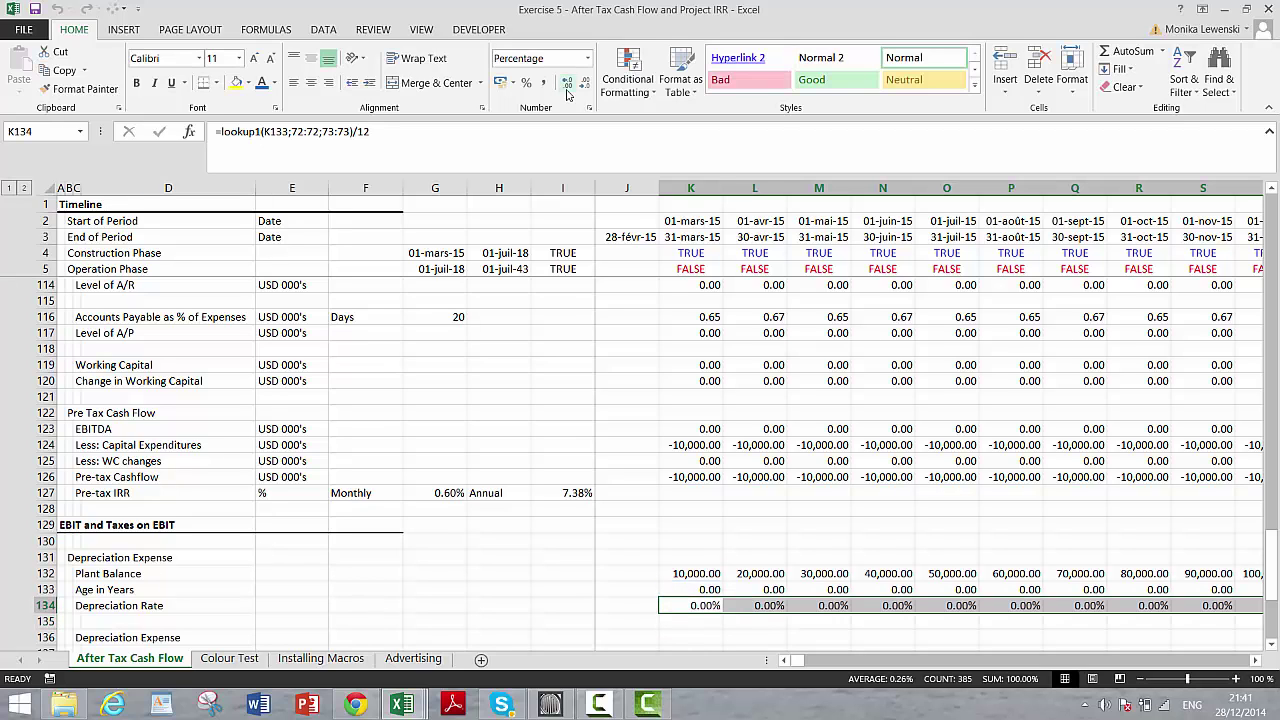
Step: Examine the monthly Depreciation Rate along row 134 through the construction phase and the first years of operation
{"action": "key", "text": "Right"}
{"action": "key", "text": "Right"}
{"action": "key", "text": "Right"}
{"action": "key", "text": "Right"}
{"action": "key", "text": "Right"}
{"action": "key", "text": "Right"}
{"action": "key", "text": "Right"}
{"action": "key", "text": "Right"}
{"action": "key", "text": "Right"}
{"action": "key", "text": "Right"}
{"action": "key", "text": "Right"}
{"action": "key", "text": "Right"}
{"action": "key", "text": "Right"}
{"action": "key", "text": "Right"}
{"action": "key", "text": "Right"}
{"action": "key", "text": "Right"}
{"action": "key", "text": "Right"}
{"action": "key", "text": "Right"}
{"action": "key", "text": "Right"}
{"action": "key", "text": "Right"}
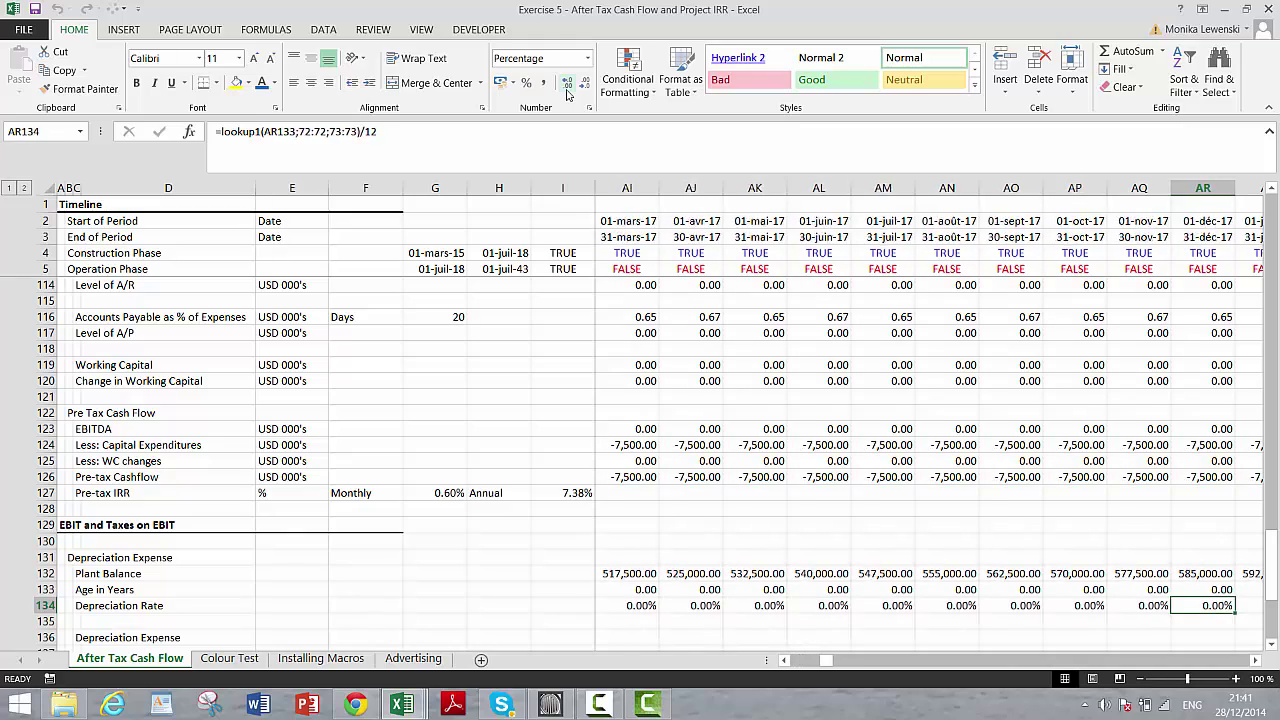
{"action": "key", "text": "Right"}
{"action": "key", "text": "Right"}
{"action": "key", "text": "Right"}
{"action": "key", "text": "Right"}
{"action": "key", "text": "Right"}
{"action": "key", "text": "Right"}
{"action": "key", "text": "Right"}
{"action": "key", "text": "Right"}
{"action": "key", "text": "Right"}
{"action": "key", "text": "Right"}
{"action": "key", "text": "Right"}
{"action": "key", "text": "Right"}
{"action": "key", "text": "Right"}
{"action": "key", "text": "Right"}
{"action": "key", "text": "Right"}
{"action": "key", "text": "Right"}
{"action": "key", "text": "Right"}
{"action": "key", "text": "Right"}
{"action": "key", "text": "Left"}
{"action": "key", "text": "Left"}
{"action": "key", "text": "Left"}
{"action": "key", "text": "Left"}
{"action": "key", "text": "Left"}
{"action": "key", "text": "Left"}
{"action": "key", "text": "Left"}
{"action": "key", "text": "Left"}
{"action": "key", "text": "Left"}
{"action": "key", "text": "Left"}
{"action": "key", "text": "Left"}
{"action": "key", "text": "Left"}
{"action": "key", "text": "Left"}
{"action": "key", "text": "Left"}
{"action": "key", "text": "Left"}
{"action": "key", "text": "Right"}
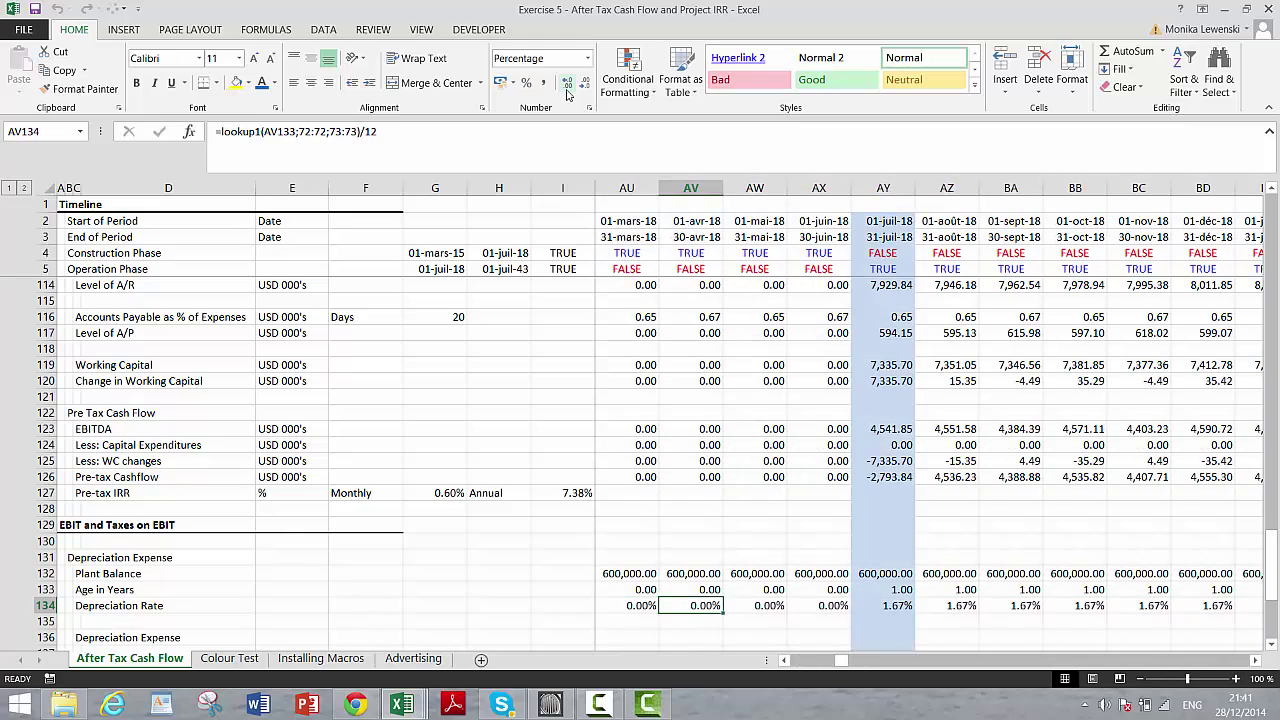
{"action": "key", "text": "Right"}
{"action": "key", "text": "Right"}
{"action": "key", "text": "Right"}
{"action": "key", "text": "Right"}
{"action": "key", "text": "Right"}
{"action": "key", "text": "Right"}
{"action": "key", "text": "Right"}
{"action": "key", "text": "Right"}
{"action": "key", "text": "Right"}
{"action": "key", "text": "Right"}
{"action": "key", "text": "Right"}
{"action": "key", "text": "Right"}
{"action": "key", "text": "Right"}
{"action": "key", "text": "Right"}
{"action": "key", "text": "Right"}
{"action": "key", "text": "Right"}
{"action": "key", "text": "Right"}
{"action": "key", "text": "Right"}
{"action": "key", "text": "Right"}
{"action": "key", "text": "Right"}
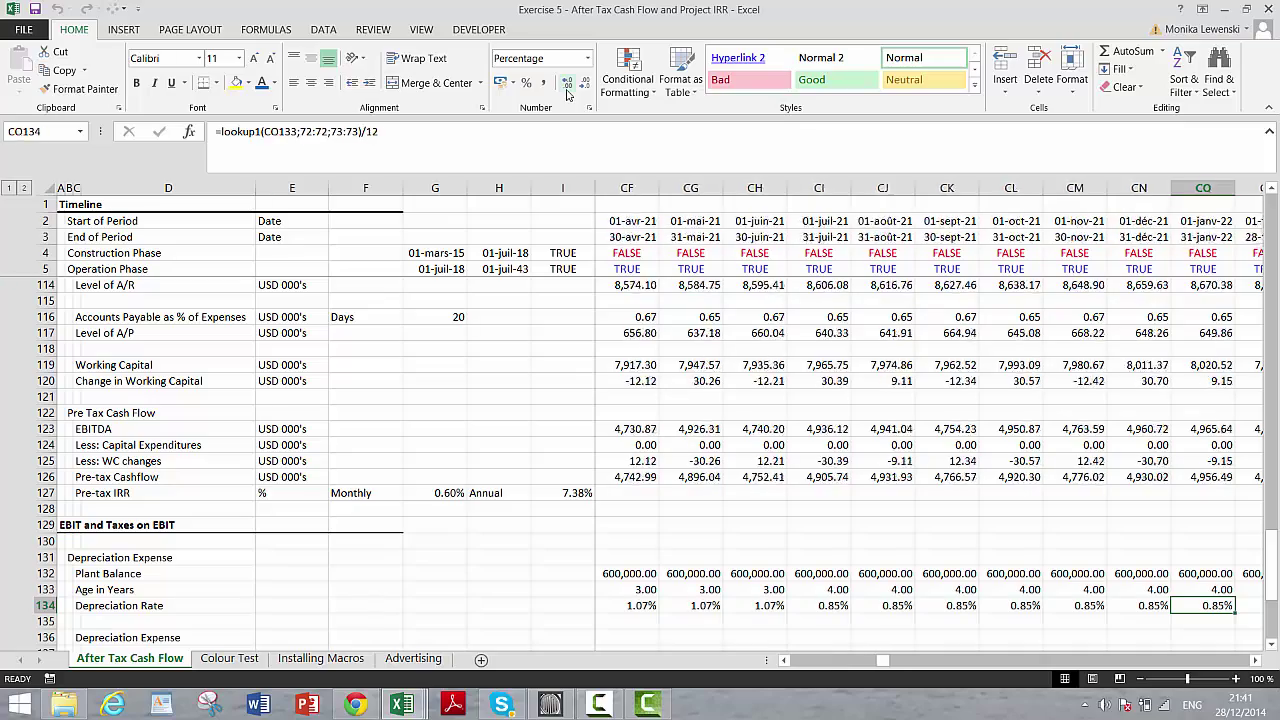
Step: Examine the monthly Depreciation Rate along row 134 from 2022 through the operation years up to 2030
{"action": "key", "text": "Right"}
{"action": "key", "text": "Right"}
{"action": "key", "text": "Right"}
{"action": "key", "text": "Right"}
{"action": "key", "text": "Right"}
{"action": "key", "text": "Right"}
{"action": "key", "text": "Right"}
{"action": "key", "text": "Right"}
{"action": "key", "text": "Right"}
{"action": "key", "text": "Right"}
{"action": "key", "text": "Right"}
{"action": "key", "text": "Right"}
{"action": "key", "text": "Right"}
{"action": "key", "text": "Right"}
{"action": "key", "text": "Right"}
{"action": "key", "text": "Right"}
{"action": "key", "text": "Right"}
{"action": "key", "text": "Right"}
{"action": "key", "text": "Right"}
{"action": "key", "text": "Right"}
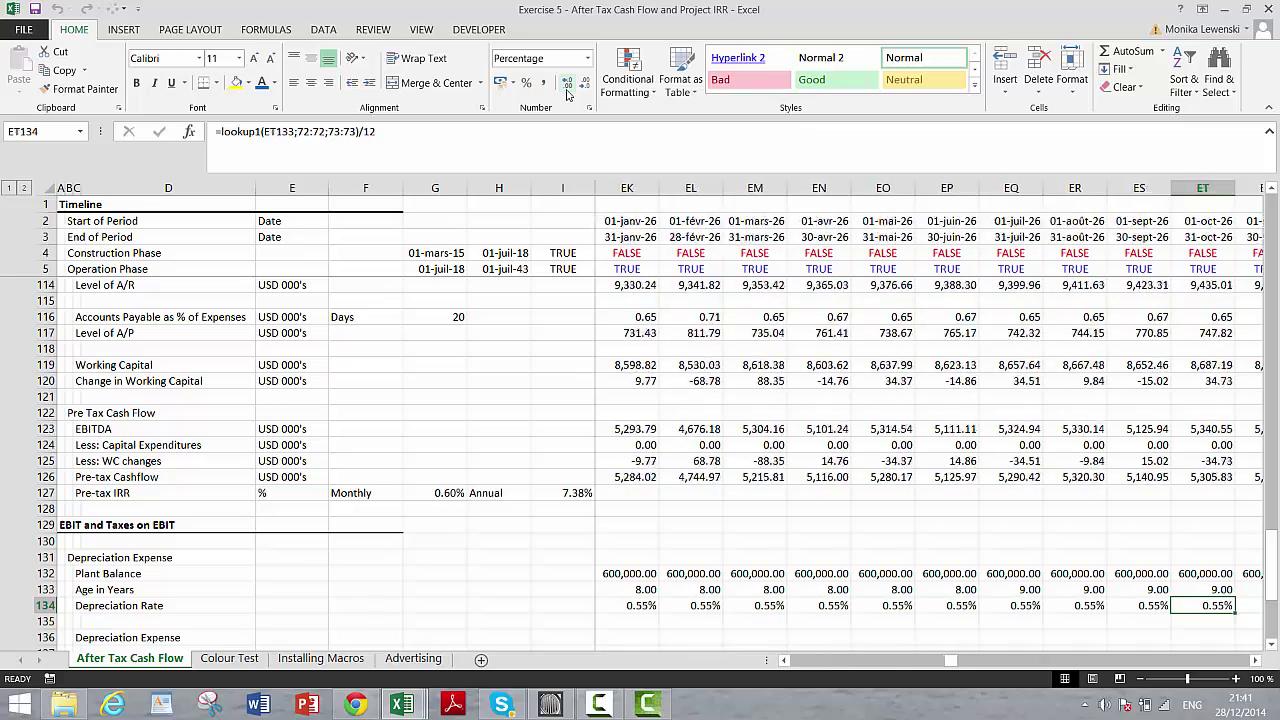
{"action": "key", "text": "Right"}
{"action": "key", "text": "Right"}
{"action": "key", "text": "Right"}
{"action": "key", "text": "Right"}
{"action": "key", "text": "Right"}
{"action": "key", "text": "Right"}
{"action": "key", "text": "Right"}
{"action": "key", "text": "Right"}
{"action": "key", "text": "Right"}
{"action": "key", "text": "Right"}
{"action": "key", "text": "Right"}
{"action": "key", "text": "Right"}
{"action": "key", "text": "Right"}
{"action": "key", "text": "Right"}
{"action": "key", "text": "Right"}
{"action": "key", "text": "Right"}
{"action": "key", "text": "Right"}
{"action": "key", "text": "Right"}
{"action": "key", "text": "Right"}
{"action": "key", "text": "Right"}
{"action": "key", "text": "Left"}
{"action": "key", "text": "Left"}
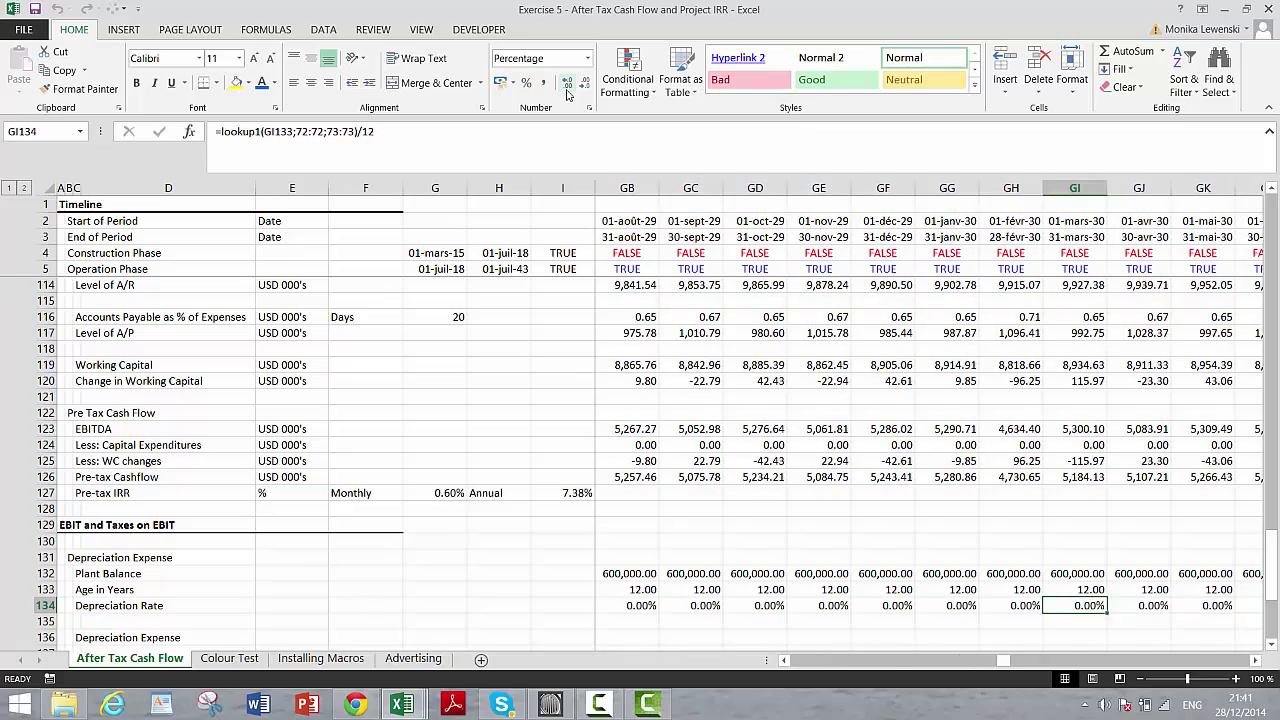
Step: Total the monthly Depreciation Rates of all periods in J134 with =SUM(K134:OE134)
{"action": "key", "text": "ctrl+Left"}
{"action": "key", "text": "Left"}
{"action": "key", "text": "Left"}
{"action": "key", "text": "Left"}
{"action": "key", "text": "Left"}
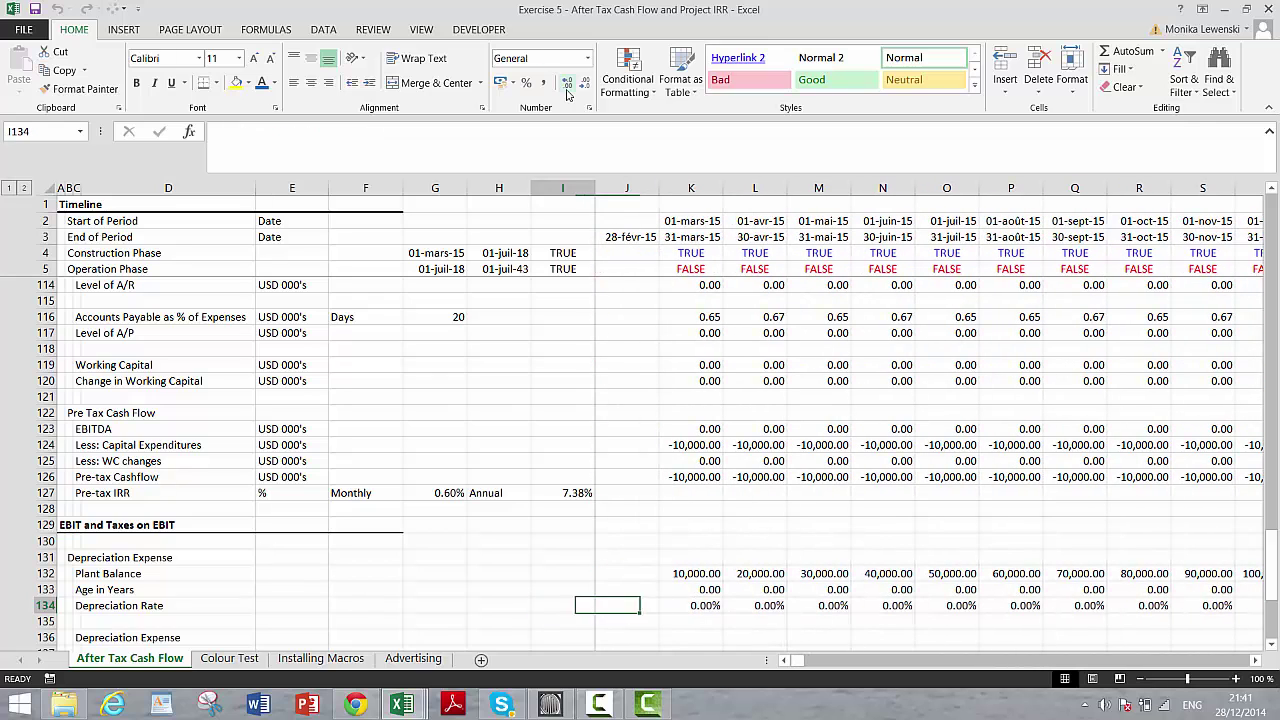
{"action": "key", "text": "Right"}
{"action": "key", "text": "Right"}
{"action": "key", "text": "Right"}
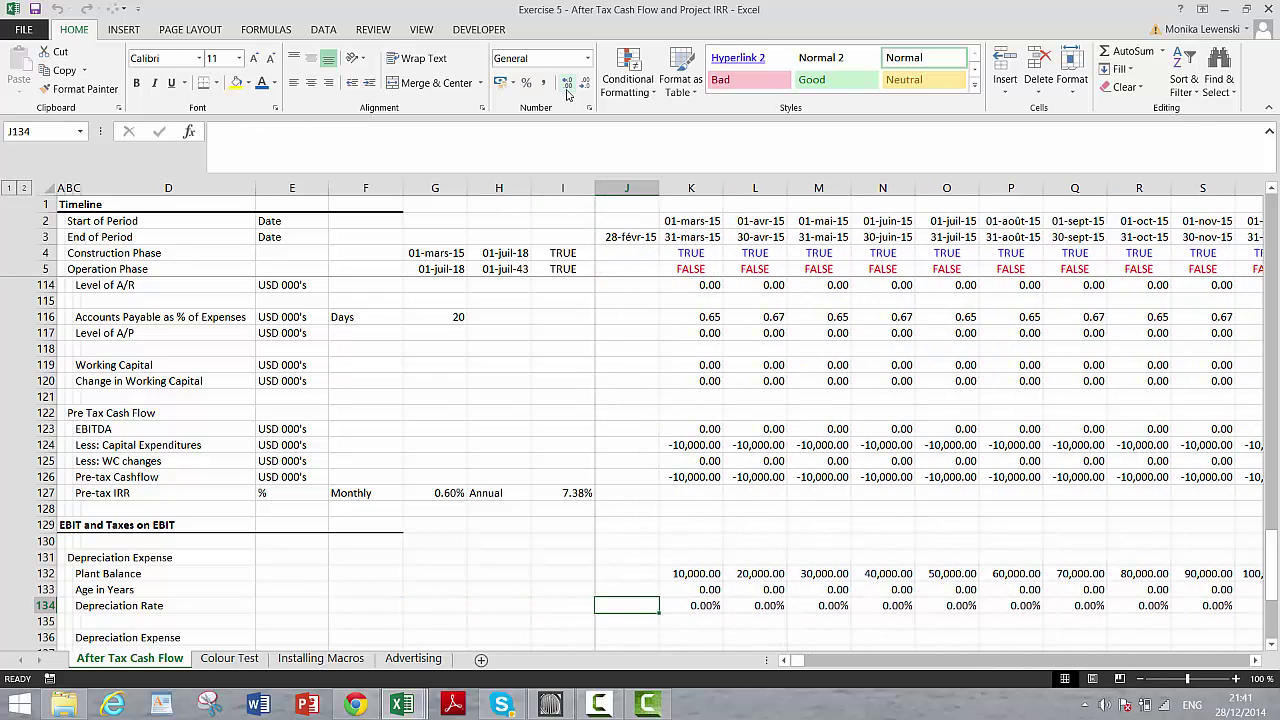
{"action": "type", "text": "=sum("}
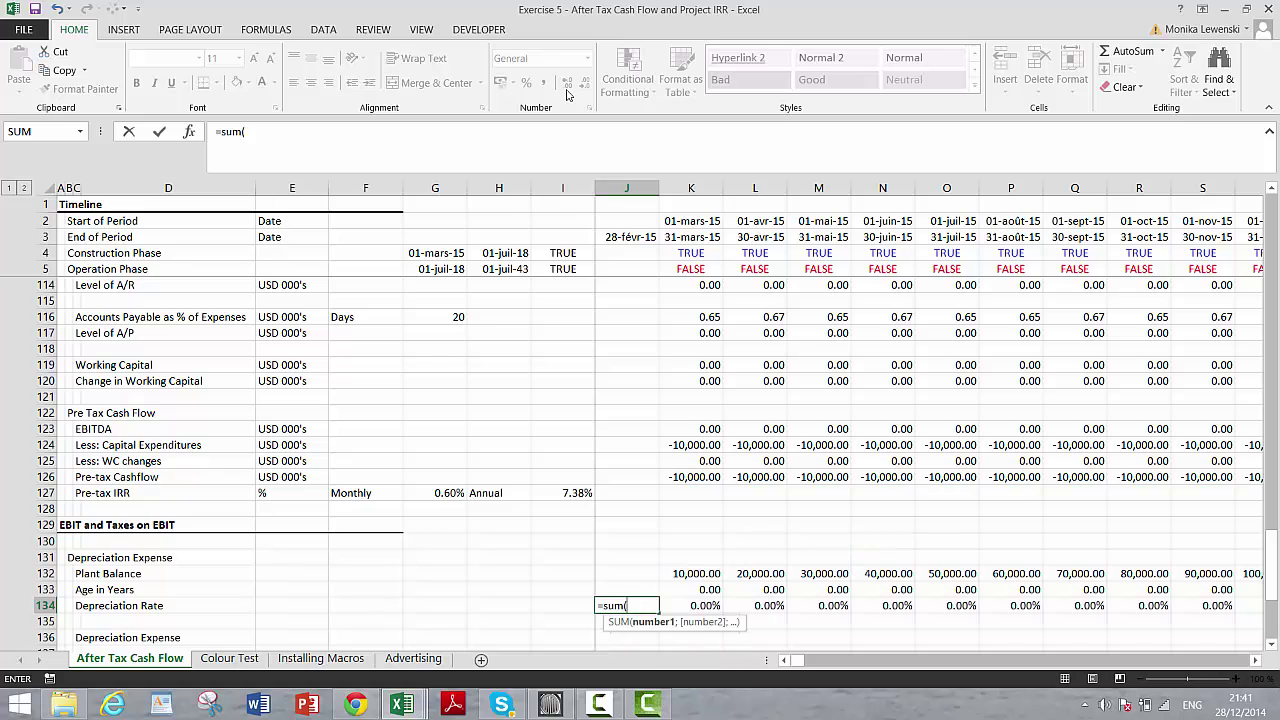
{"action": "key", "text": "Right"}
{"action": "key", "text": "ctrl+shift+Right"}
{"action": "type", "text": ")"}
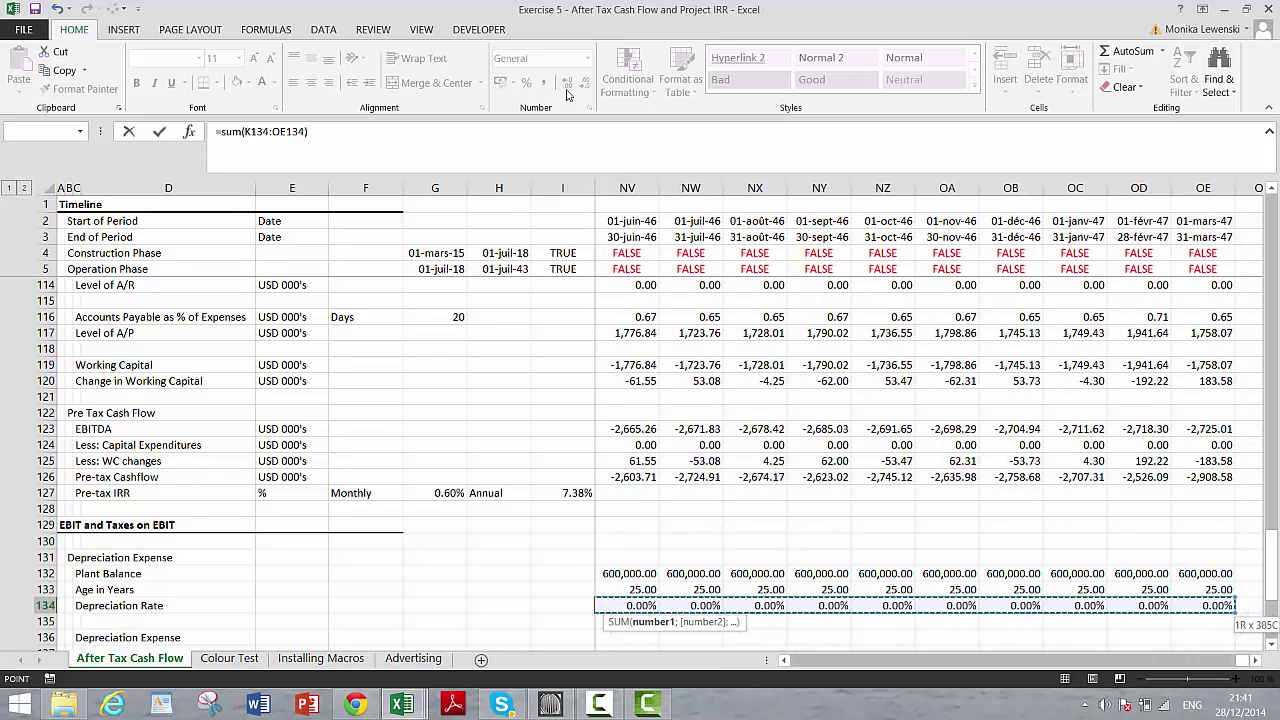
{"action": "key", "text": "ctrl+Return"}
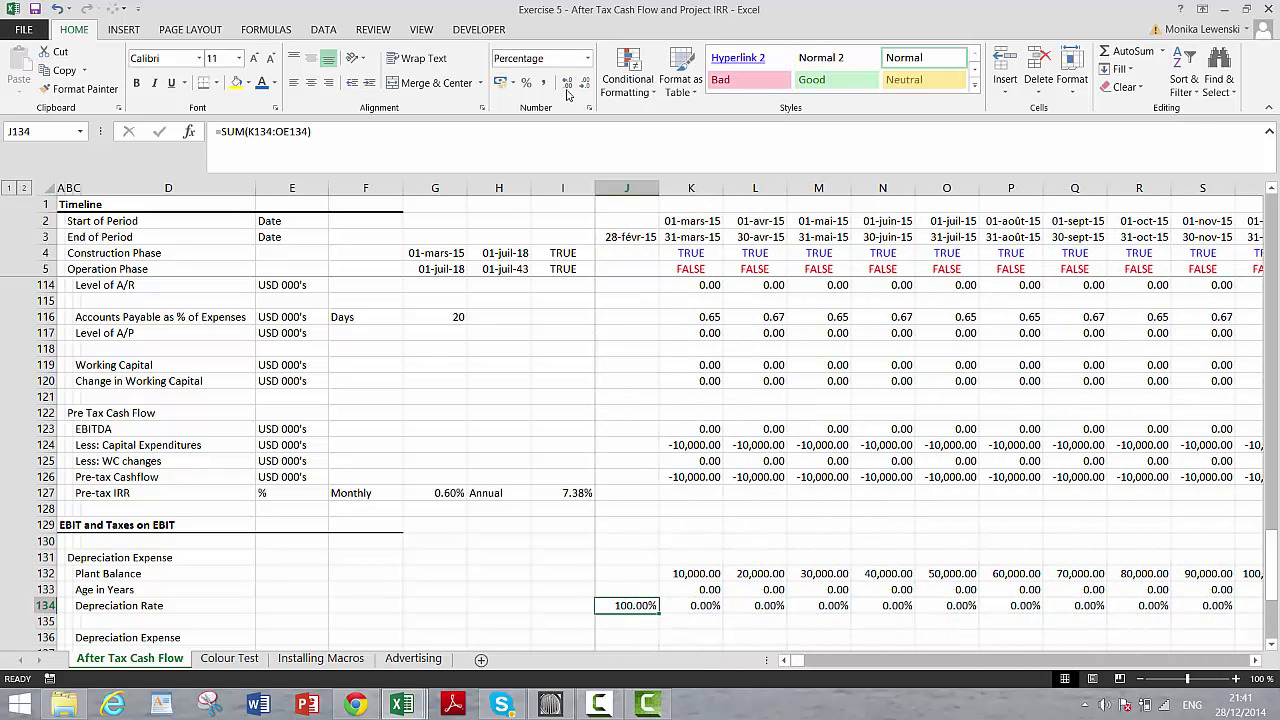
Step: Turn the total in J134 into a check that the rates add up to 100%, with =SUM(K134:OE134)=1
{"action": "key", "text": "F2"}
{"action": "type", "text": "=1"}
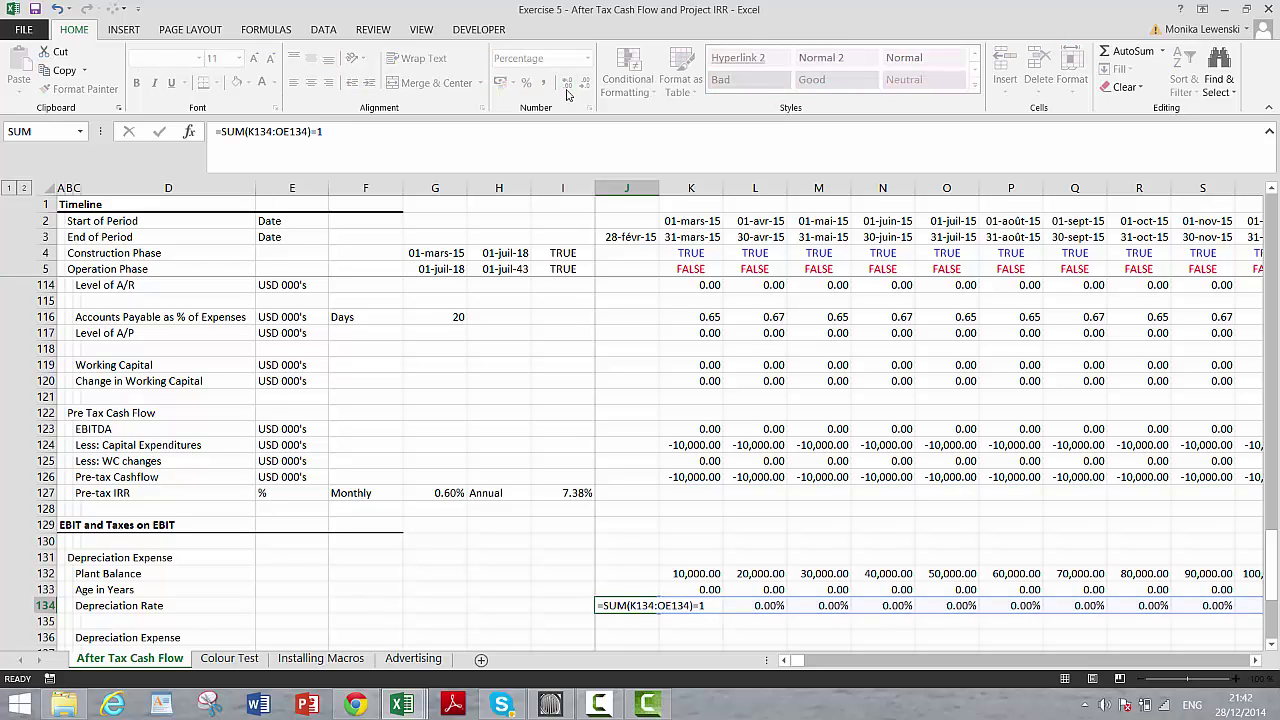
{"action": "key", "text": "Return"}
{"action": "key", "text": "Down"}
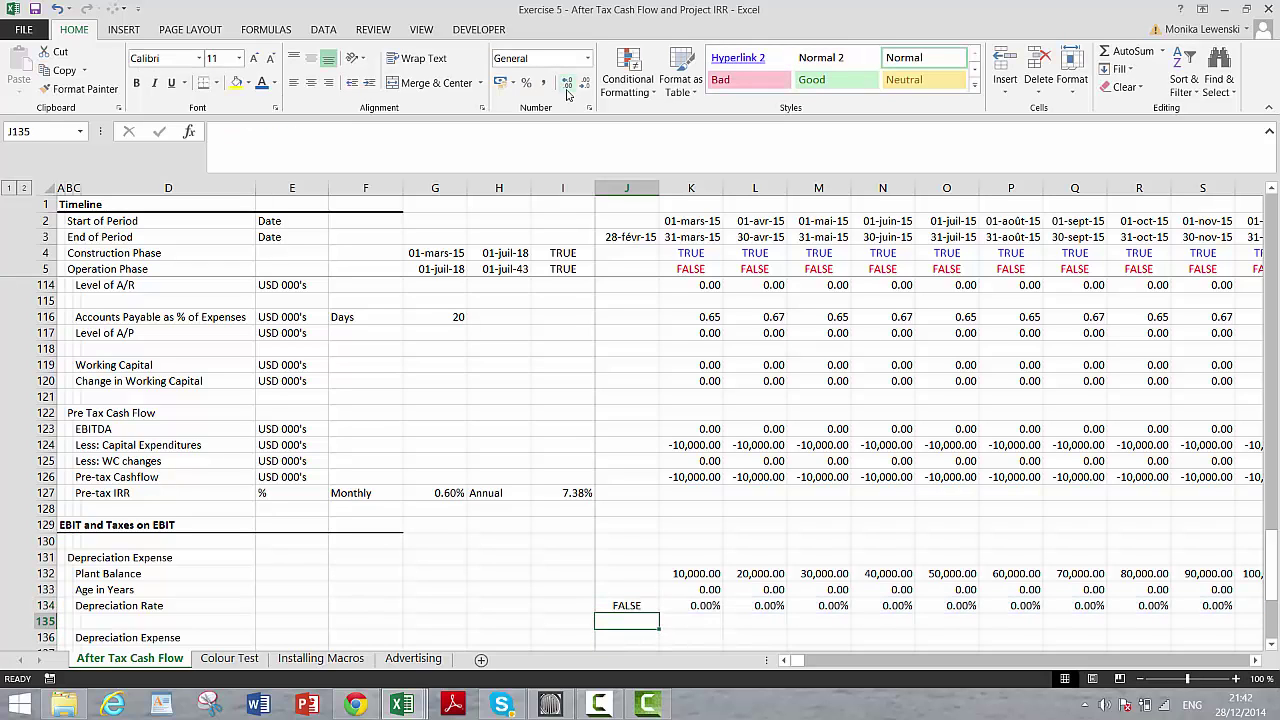
Step: Delete the blank row 135 between Depreciation Rate and Depreciation Expense
{"action": "key", "text": "Right"}
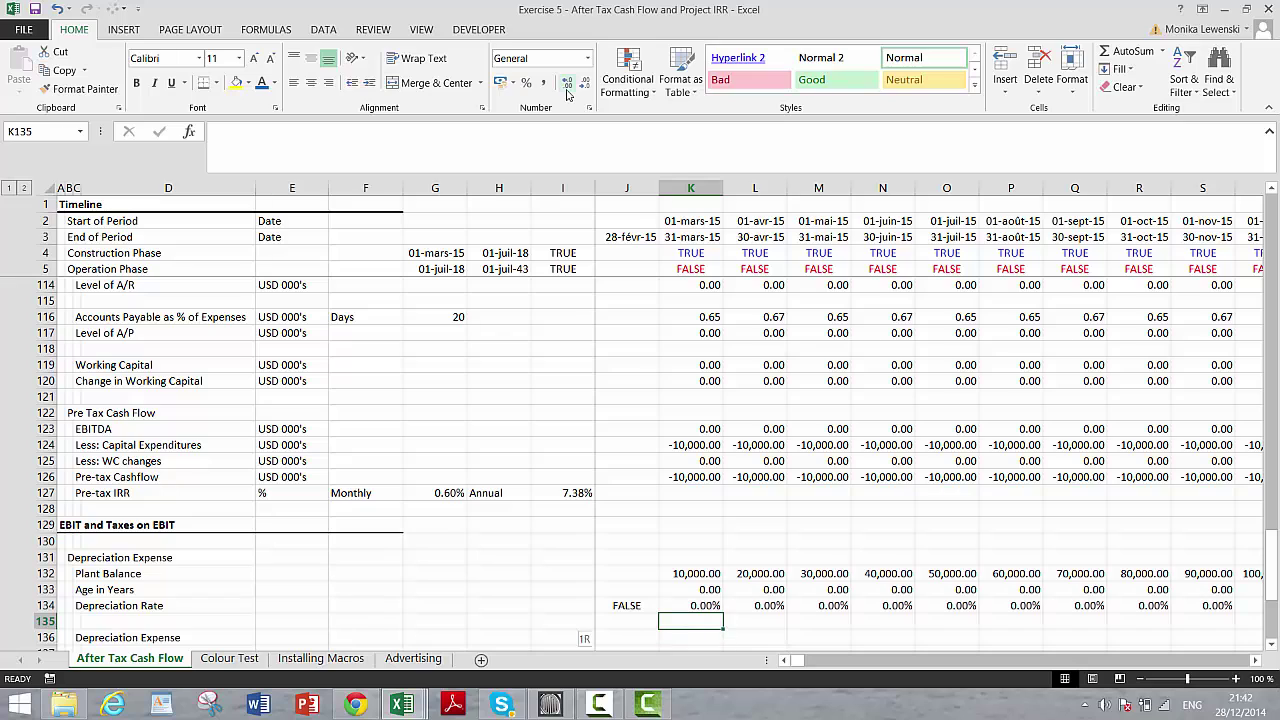
{"action": "key", "text": "shift+space"}
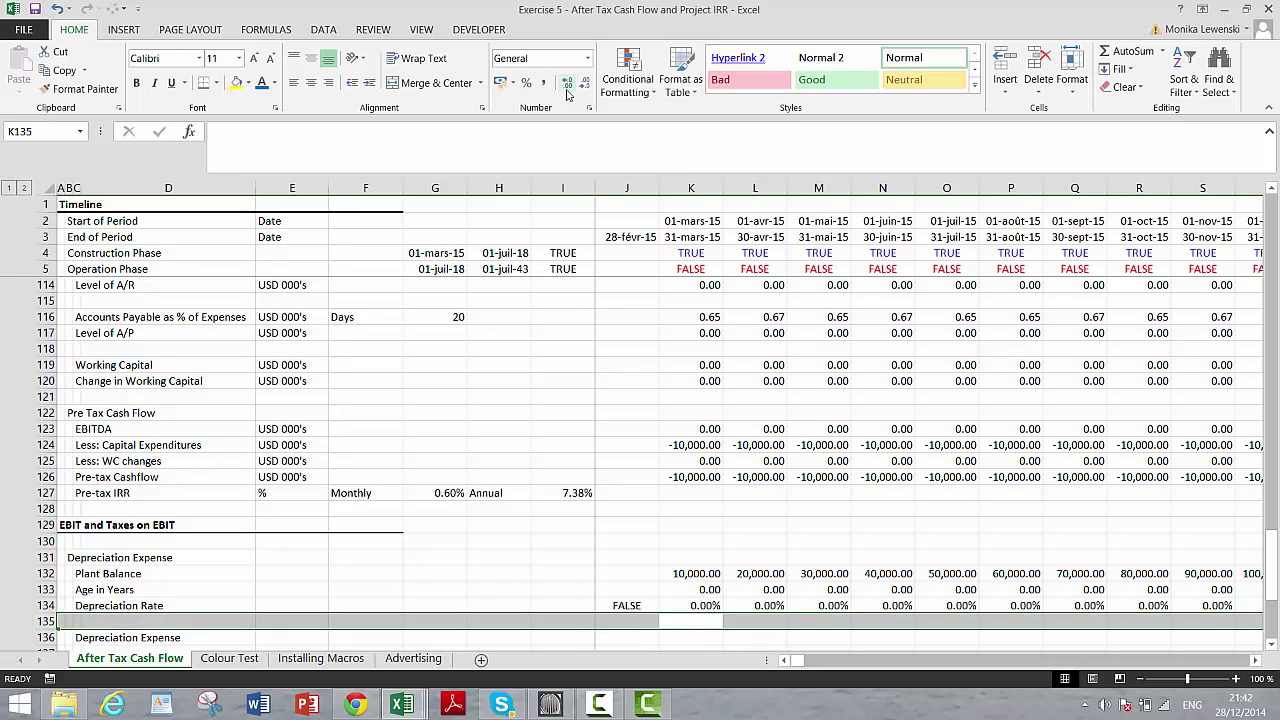
{"action": "key", "text": "ctrl+minus"}
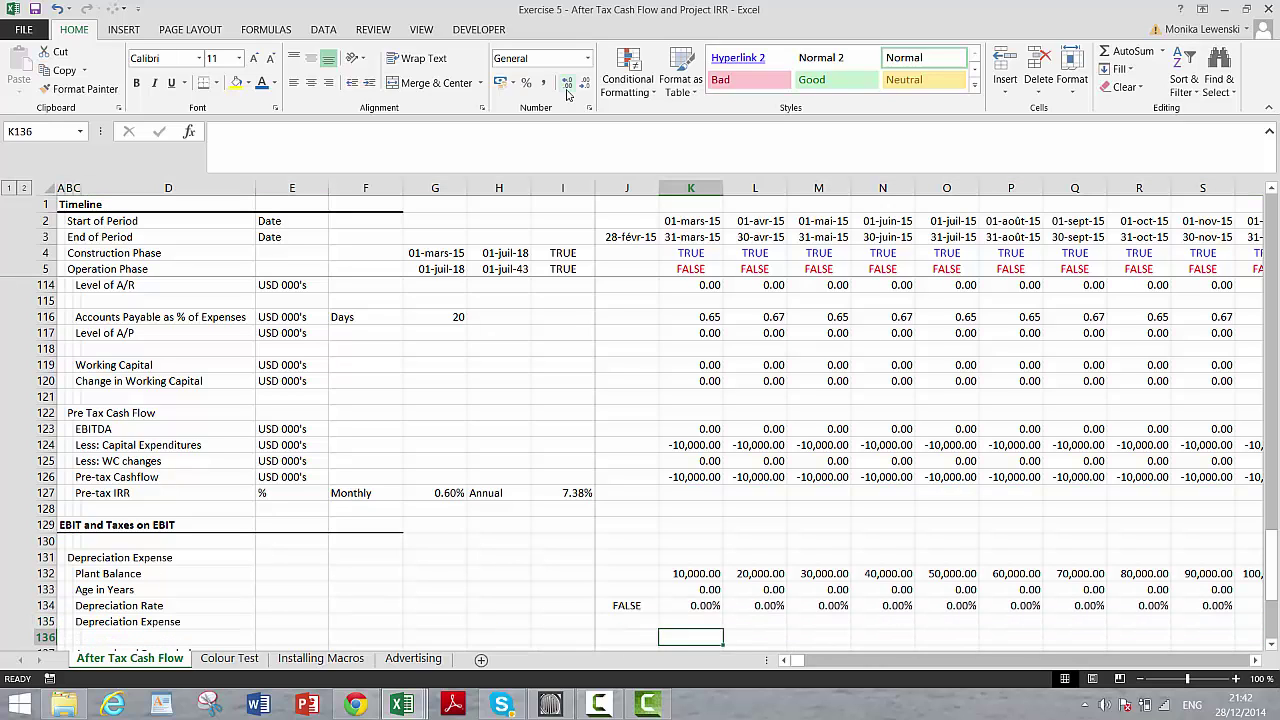
Step: Calculate the first period's Depreciation Expense in K135 as plant balance times depreciation rate, =K132*K134
{"action": "type", "text": "="}
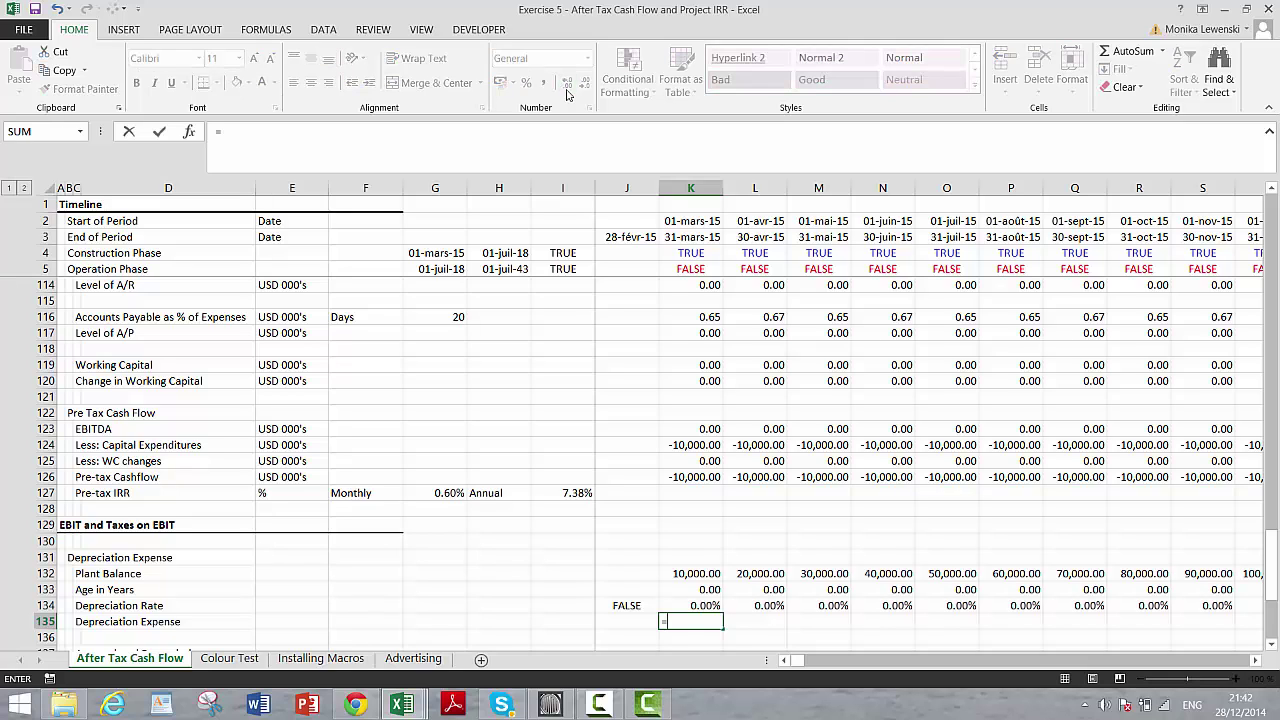
{"action": "key", "text": "Up"}
{"action": "key", "text": "Up"}
{"action": "key", "text": "Up"}
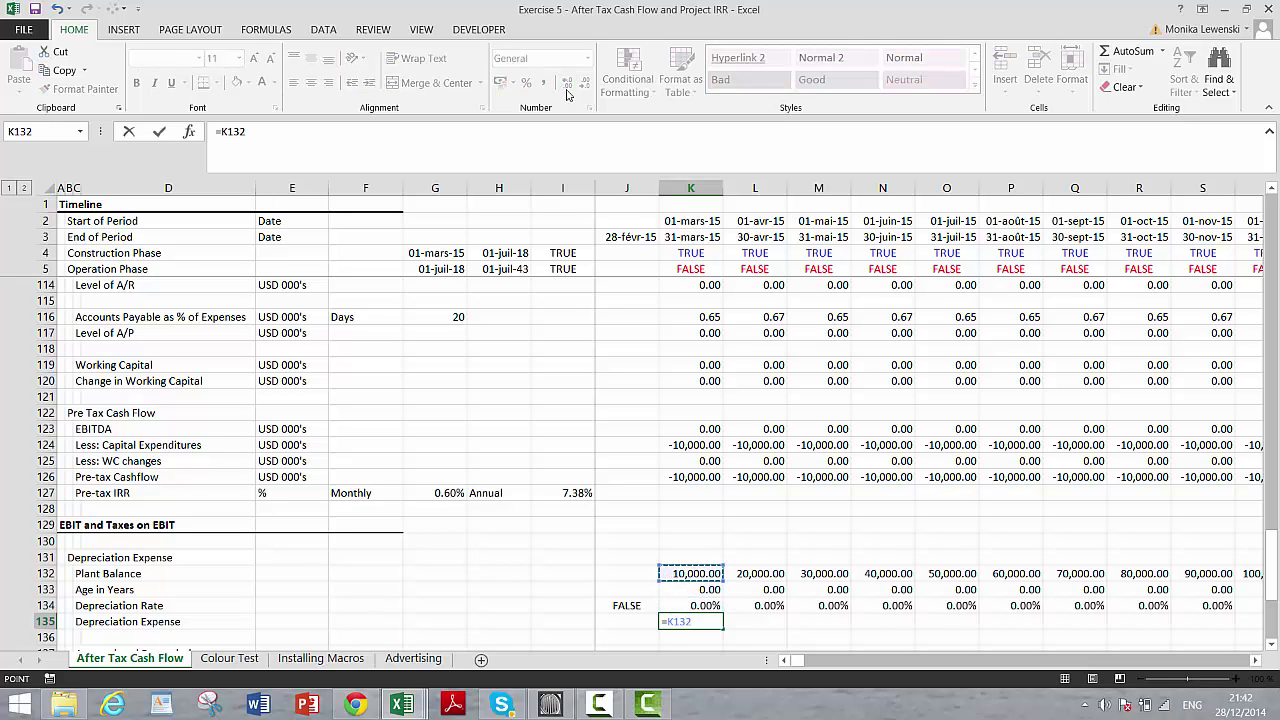
{"action": "type", "text": "*"}
{"action": "key", "text": "Up"}
{"action": "key", "text": "Return"}
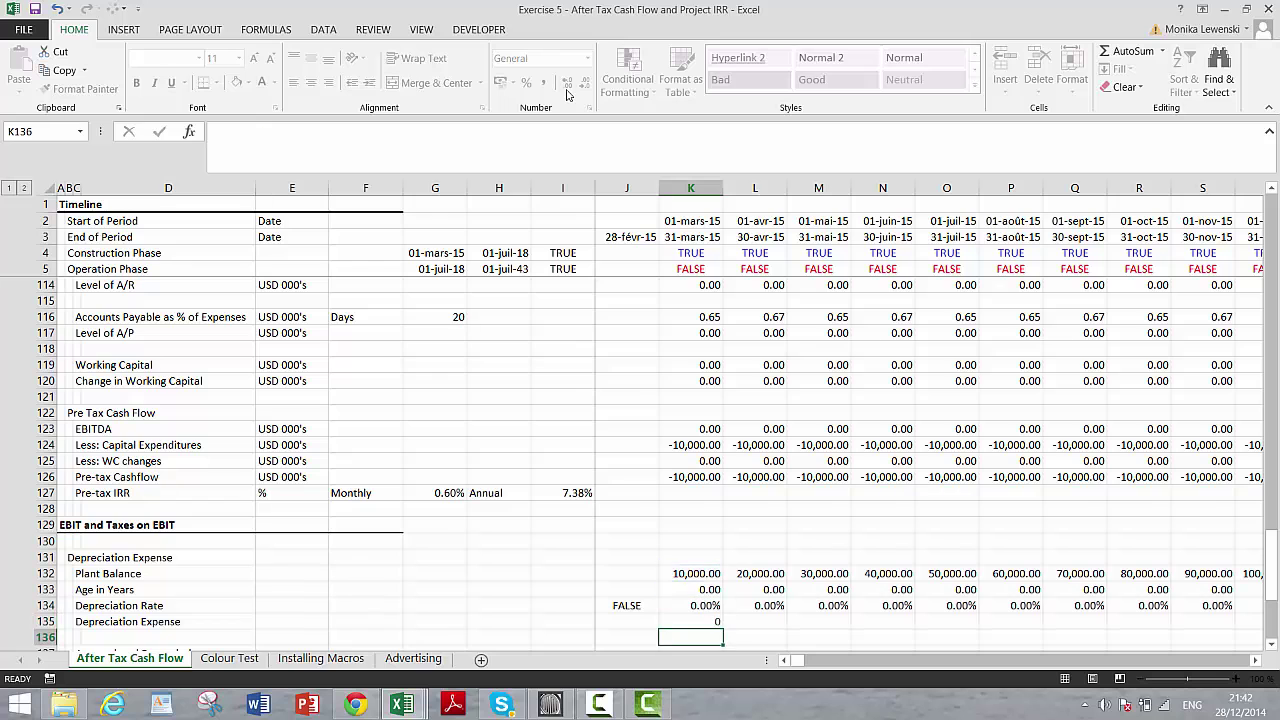
Step: Format the Depreciation Expense in K135 as a number with two decimals and fill it across all periods
{"action": "key", "text": "Up"}
{"action": "key", "text": "ctrl+shift+1"}
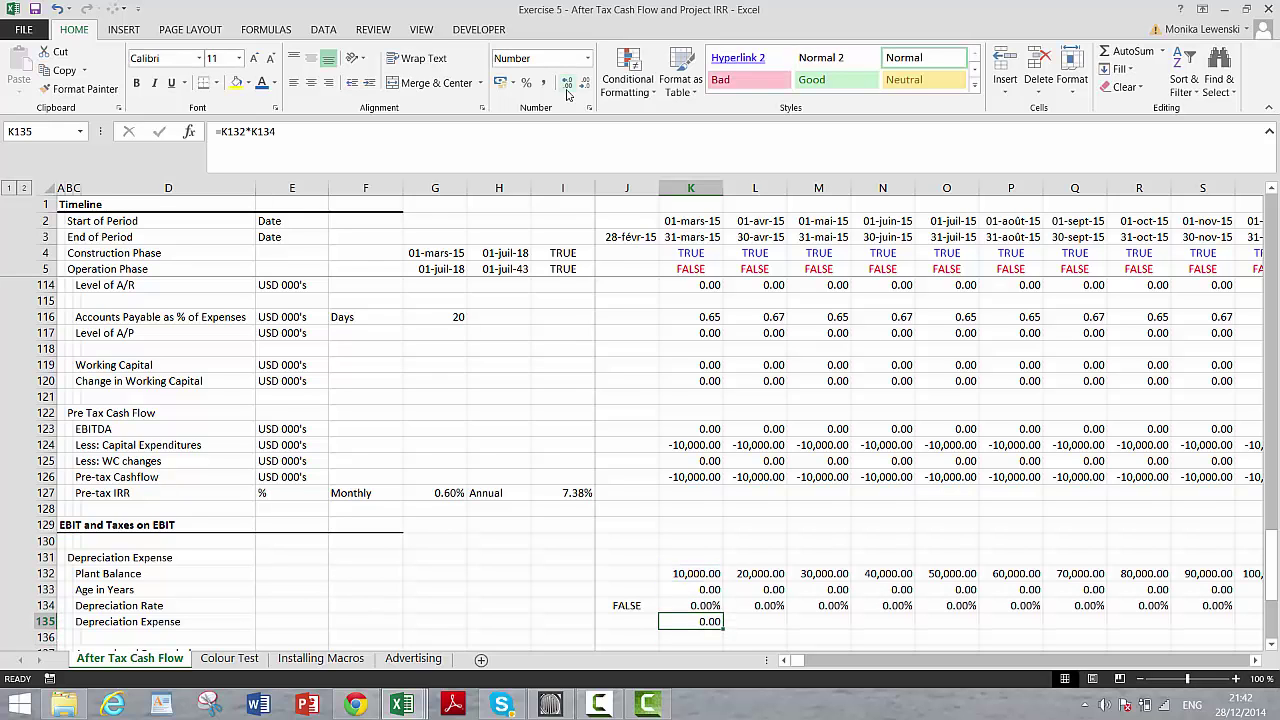
{"action": "key", "text": "ctrl+shift+Right"}
{"action": "key", "text": "ctrl+r"}
Step: Calculate the first period's Accumulated Depreciation in K137 as the prior balance plus depreciation expense, =J137+K135
{"action": "key", "text": "Down"}
{"action": "key", "text": "Down"}
{"action": "key", "text": "Down"}
{"action": "key", "text": "Down"}
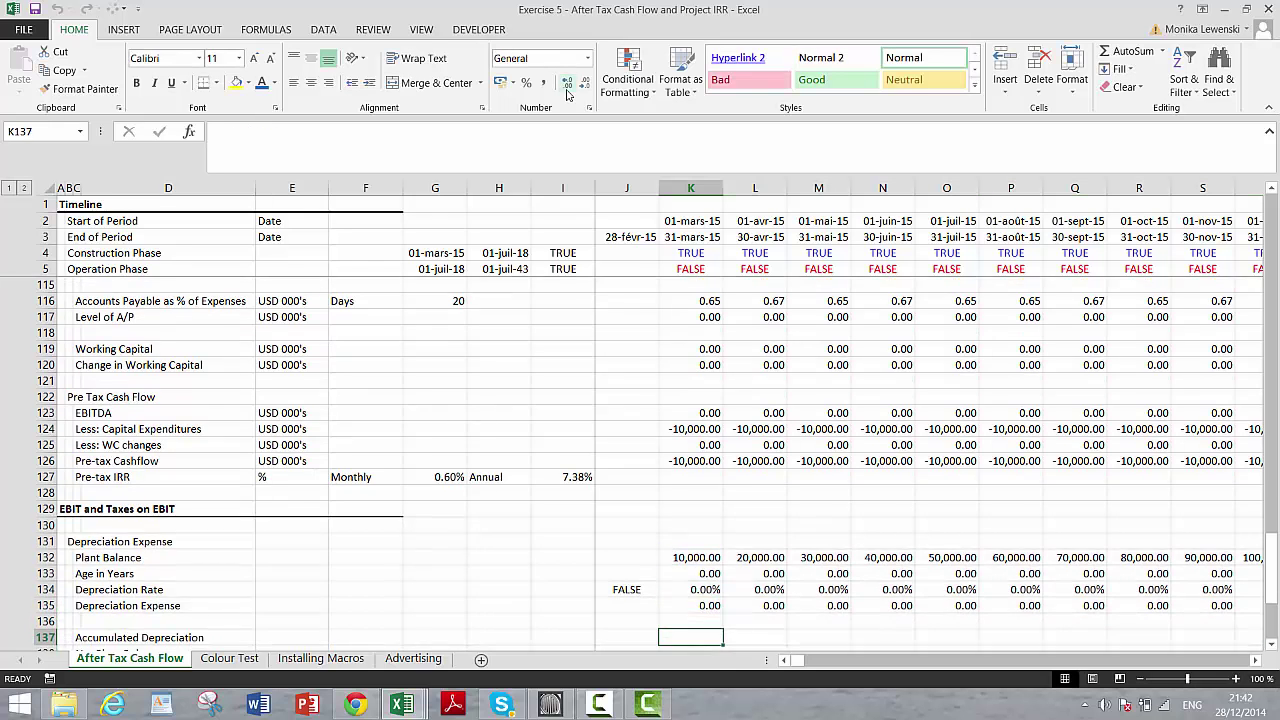
{"action": "key", "text": "Up"}
{"action": "key", "text": "Up"}
{"action": "type", "text": "="}
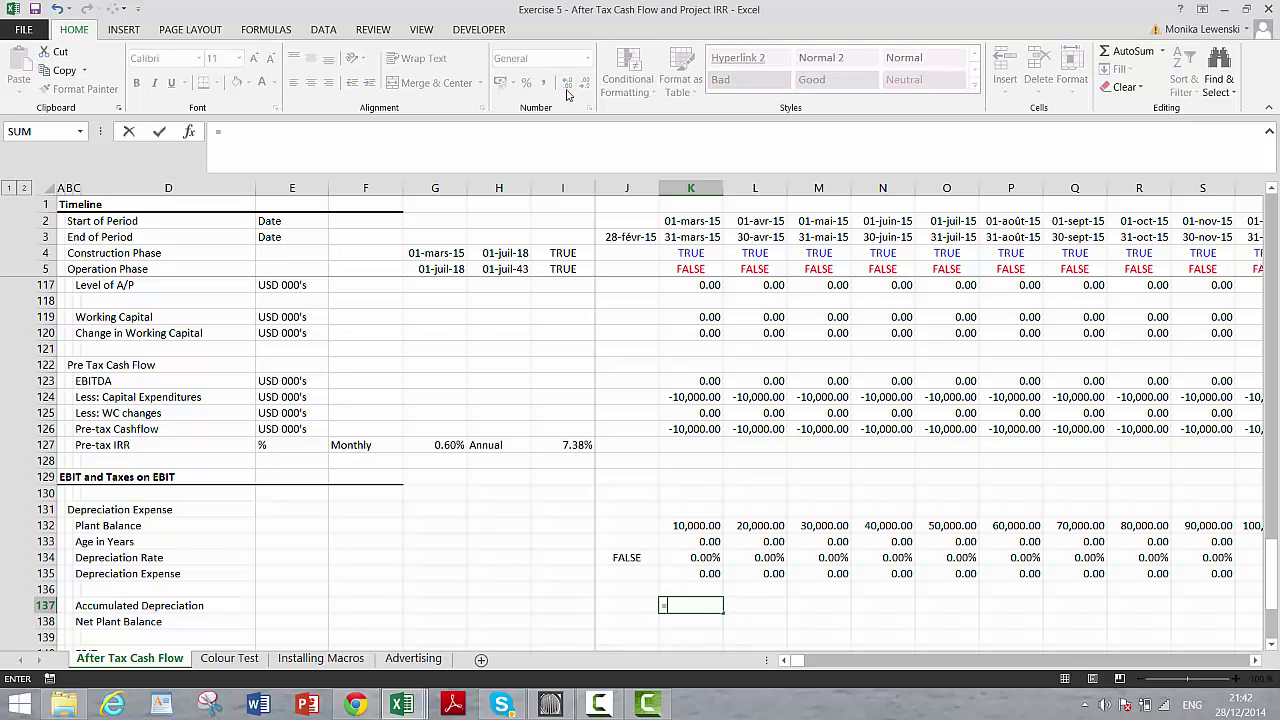
{"action": "key", "text": "Left"}
{"action": "type", "text": "+"}
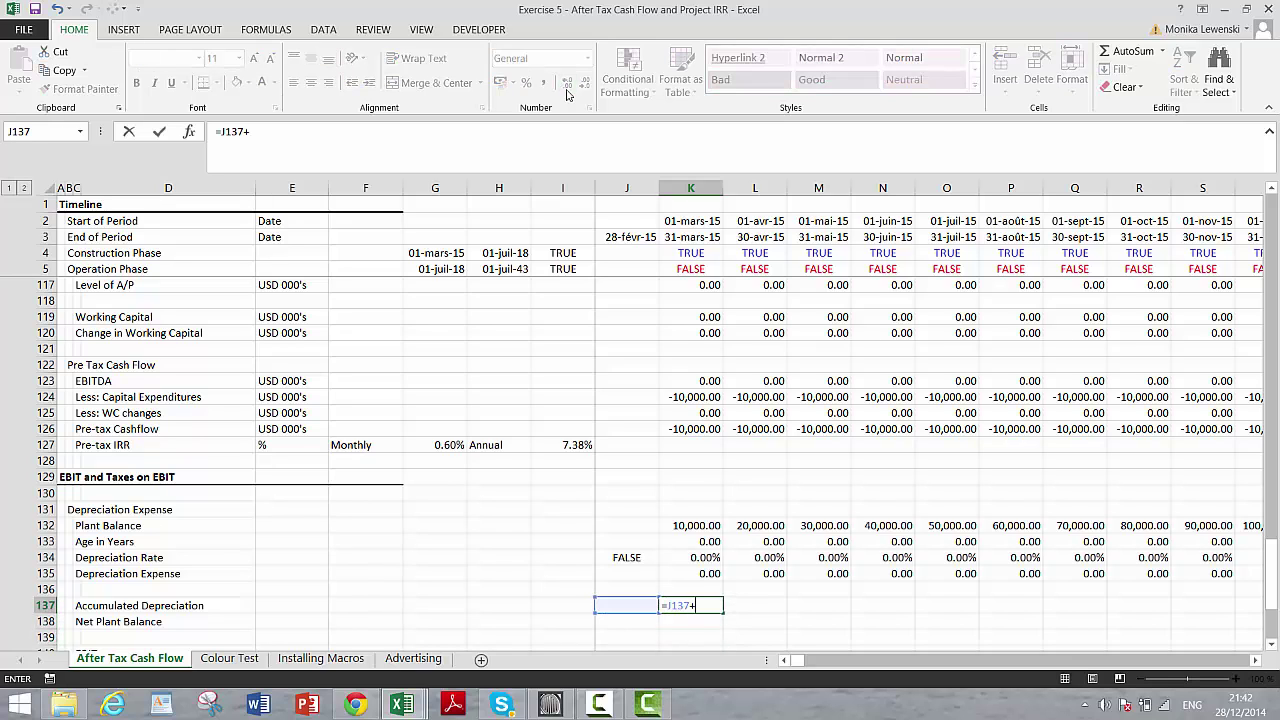
{"action": "key", "text": "Up"}
{"action": "key", "text": "Up"}
{"action": "key", "text": "Return"}
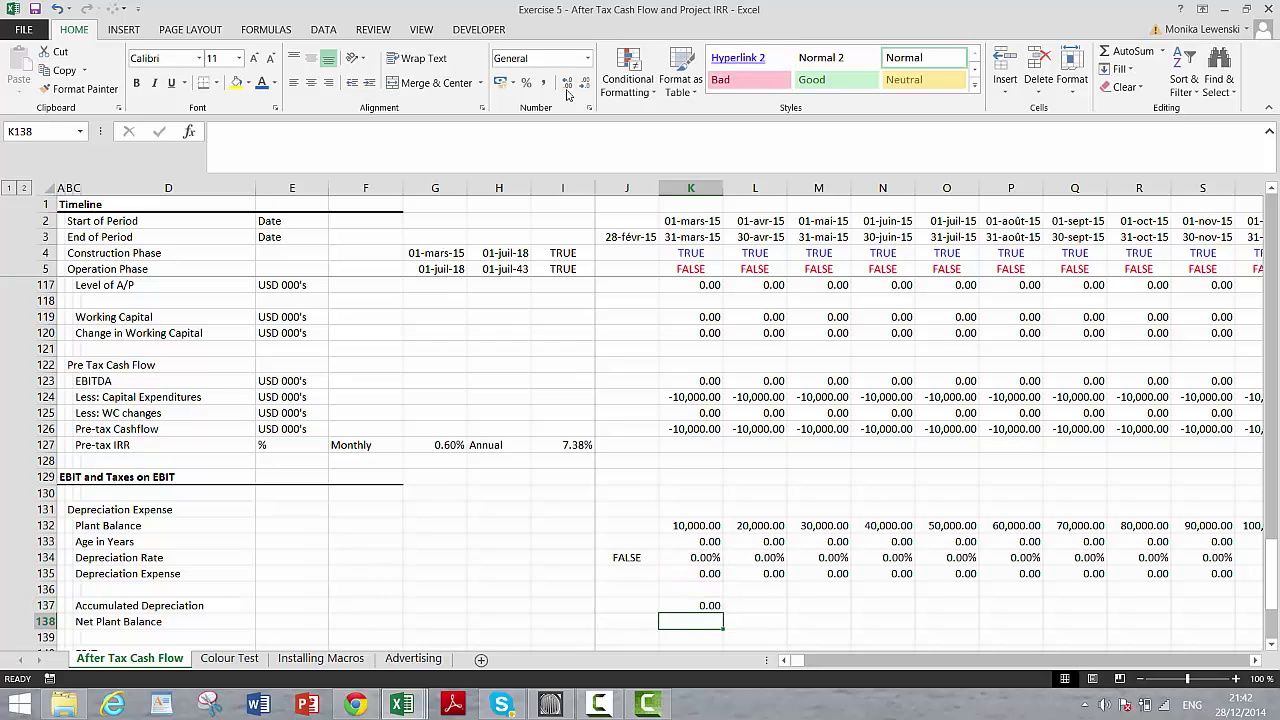
Step: Calculate the first period's Net Plant Balance in K138 as plant balance less accumulated depreciation, =K132-K137
{"action": "type", "text": "="}
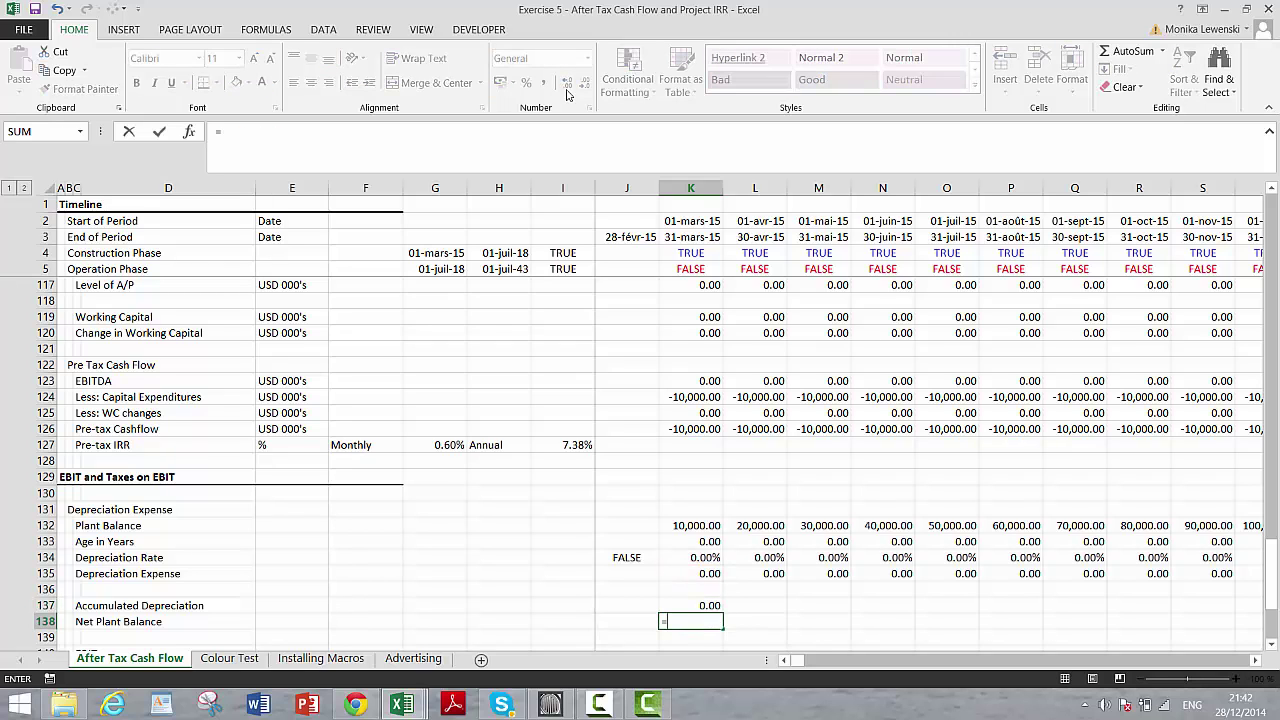
{"action": "key", "text": "Up"}
{"action": "key", "text": "Up"}
{"action": "key", "text": "Up"}
{"action": "key", "text": "Up"}
{"action": "key", "text": "Up"}
{"action": "key", "text": "Up"}
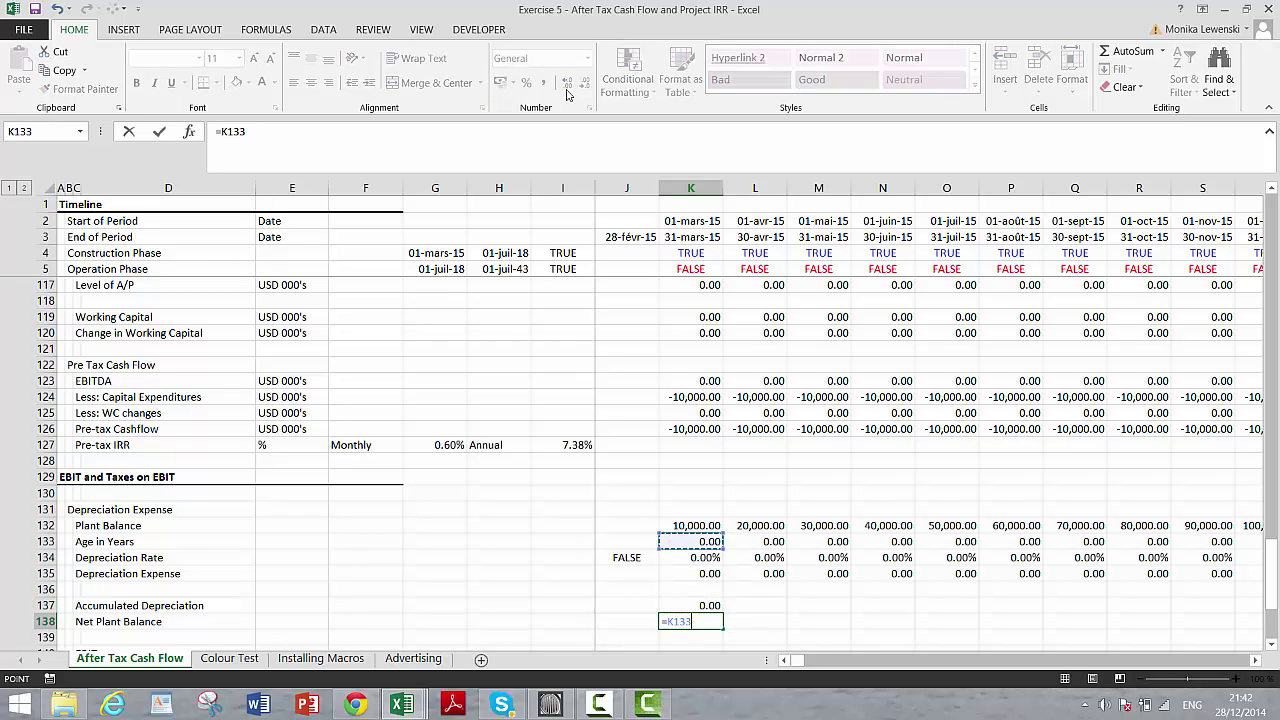
{"action": "type", "text": "-"}
{"action": "key", "text": "Up"}
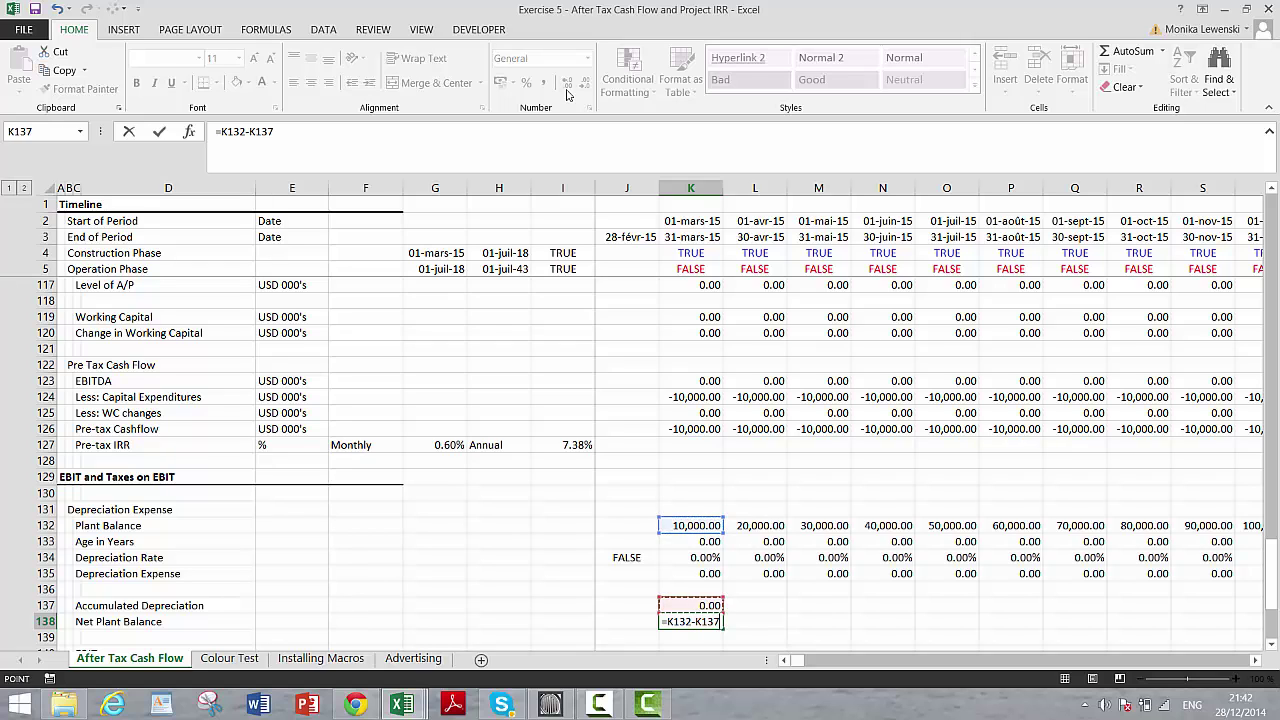
{"action": "key", "text": "Return"}
Step: Fill the Accumulated Depreciation and Net Plant Balance formulas in K137:K138 across all periods
{"action": "key", "text": "Up"}
{"action": "key", "text": "Up"}
{"action": "key", "text": "shift+Down"}
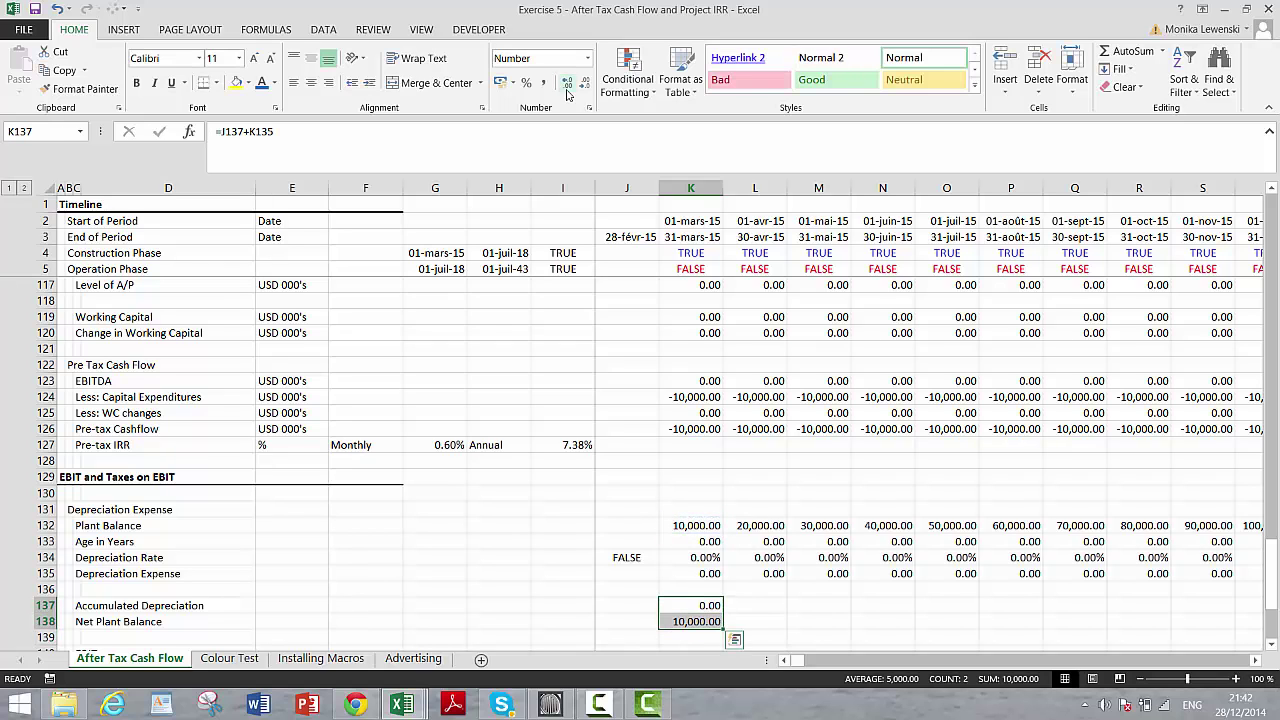
{"action": "key", "text": "ctrl+shift+r"}
{"action": "key", "text": "Down"}
{"action": "key", "text": "Down"}
{"action": "key", "text": "Down"}
{"action": "key", "text": "Down"}
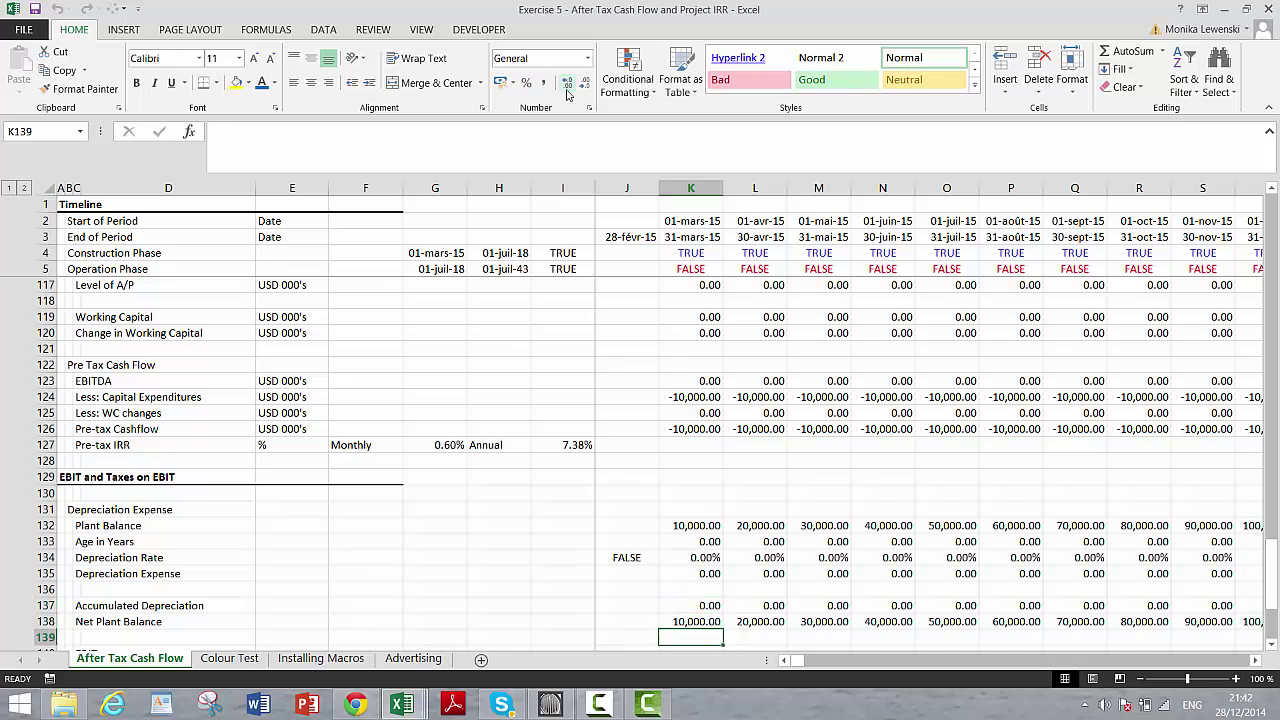
Step: Examine Depreciation Expense, Accumulated Depreciation and Net Plant Balance through construction and around the start of operation in July 2018
{"action": "key", "text": "Up"}
{"action": "key", "text": "Up"}
{"action": "key", "text": "Up"}
{"action": "key", "text": "Up"}
{"action": "key", "text": "Up"}
{"action": "key", "text": "Up"}
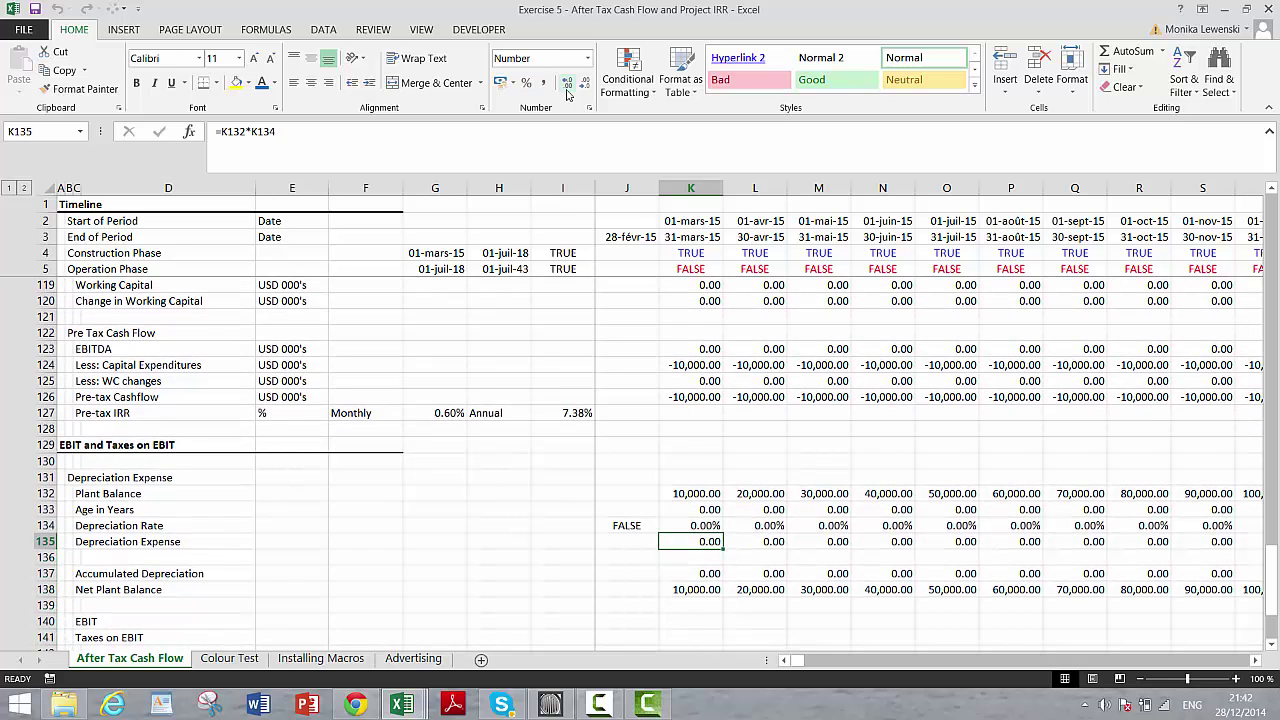
{"action": "key", "text": "Right"}
{"action": "key", "text": "Right"}
{"action": "key", "text": "Right"}
{"action": "key", "text": "Right"}
{"action": "key", "text": "Right"}
{"action": "key", "text": "Right"}
{"action": "key", "text": "Right"}
{"action": "key", "text": "Right"}
{"action": "key", "text": "Right"}
{"action": "key", "text": "Right"}
{"action": "key", "text": "Right"}
{"action": "key", "text": "Right"}
{"action": "key", "text": "Right"}
{"action": "key", "text": "Right"}
{"action": "key", "text": "Right"}
{"action": "key", "text": "Right"}
{"action": "key", "text": "Right"}
{"action": "key", "text": "Right"}
{"action": "key", "text": "Right"}
{"action": "key", "text": "Right"}
{"action": "key", "text": "Right"}
{"action": "key", "text": "Right"}
{"action": "key", "text": "Right"}
{"action": "key", "text": "Right"}
{"action": "key", "text": "Right"}
{"action": "key", "text": "Right"}
{"action": "key", "text": "Right"}
{"action": "key", "text": "Right"}
{"action": "key", "text": "Right"}
{"action": "key", "text": "Right"}
{"action": "key", "text": "Right"}
{"action": "key", "text": "Right"}
{"action": "key", "text": "Right"}
{"action": "key", "text": "Right"}
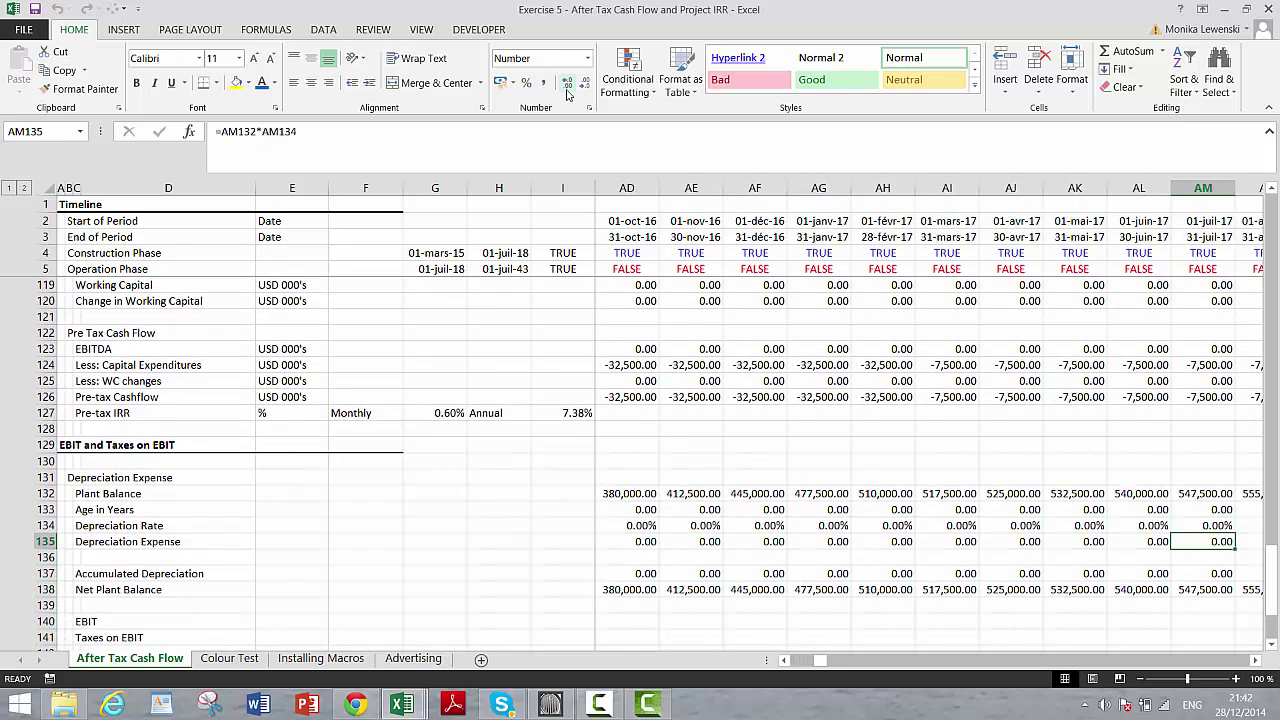
{"action": "key", "text": "Left"}
{"action": "key", "text": "Left"}
{"action": "key", "text": "Left"}
{"action": "key", "text": "Left"}
{"action": "key", "text": "Left"}
{"action": "key", "text": "Left"}
{"action": "key", "text": "Left"}
{"action": "key", "text": "Left"}
{"action": "key", "text": "Left"}
{"action": "key", "text": "Left"}
{"action": "key", "text": "Left"}
{"action": "key", "text": "Left"}
{"action": "key", "text": "Left"}
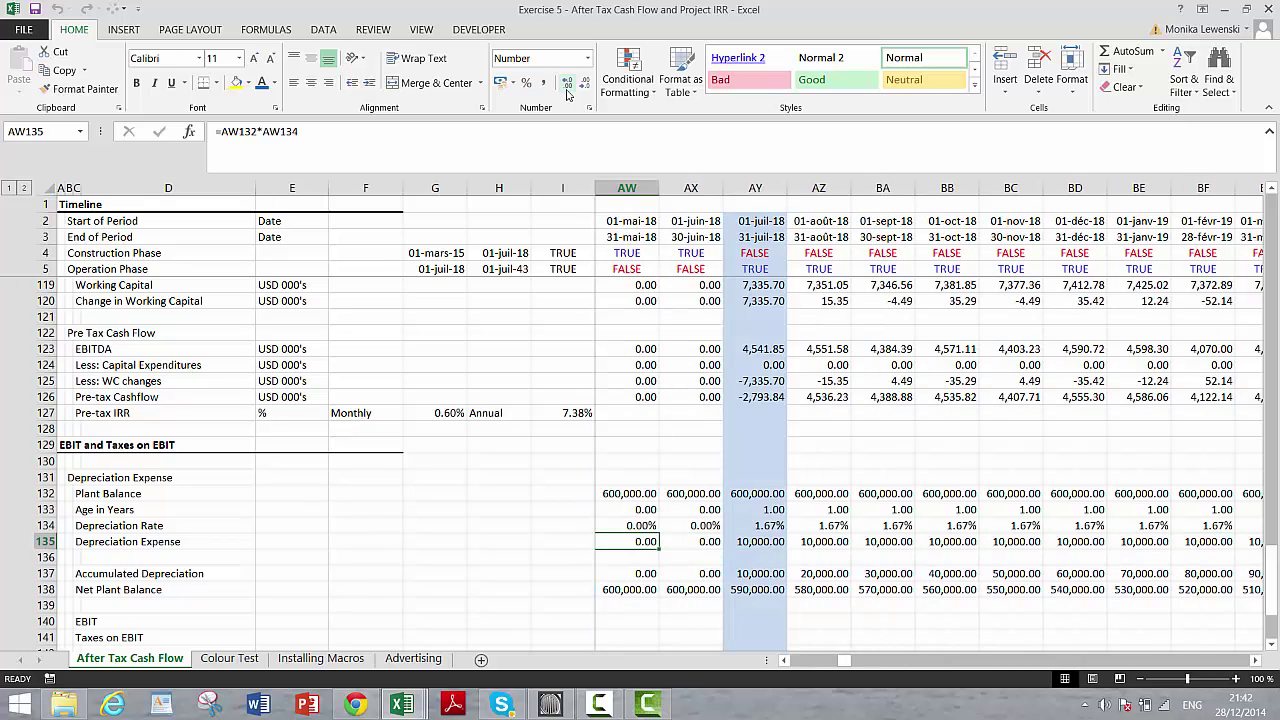
Step: Calculate the first period's EBIT in K140 as EBITDA less depreciation expense, =K123-K135
{"action": "key", "text": "Right"}
{"action": "key", "text": "Right"}
{"action": "key", "text": "Down"}
{"action": "key", "text": "Down"}
{"action": "key", "text": "Down"}
{"action": "key", "text": "Down"}
{"action": "key", "text": "Down"}
{"action": "key", "text": "Down"}
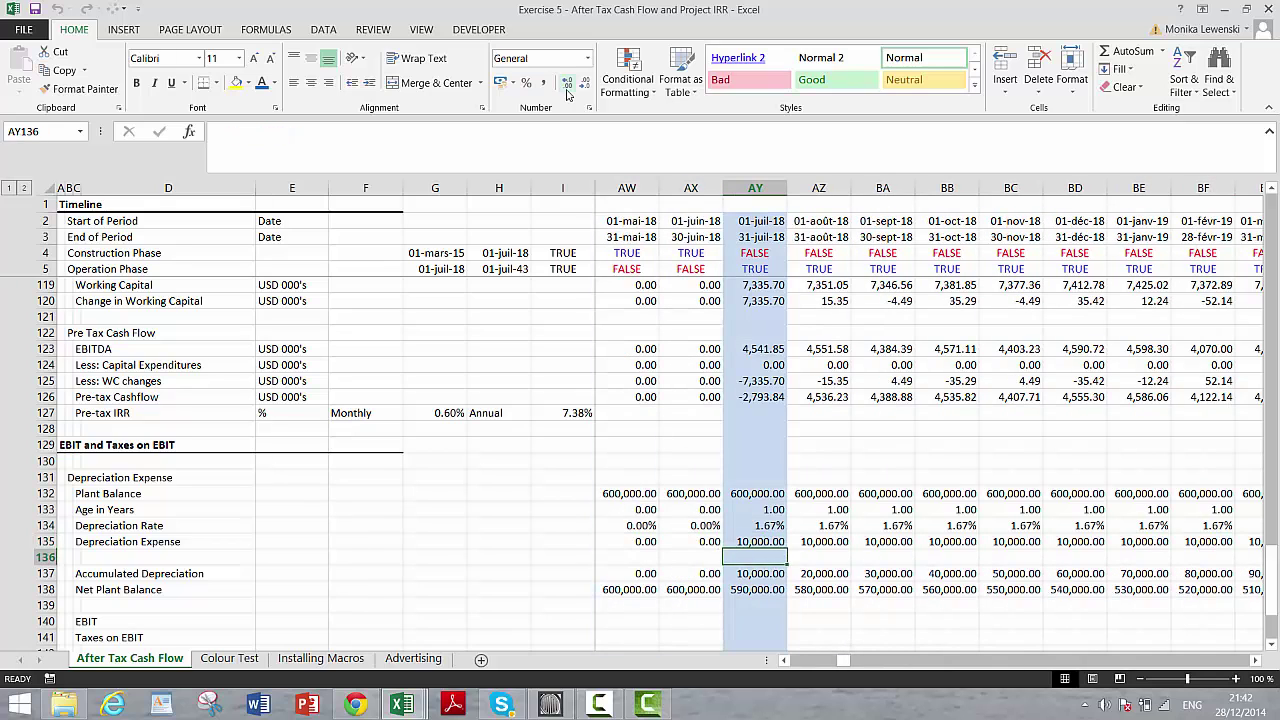
{"action": "key", "text": "Left"}
{"action": "key", "text": "Left"}
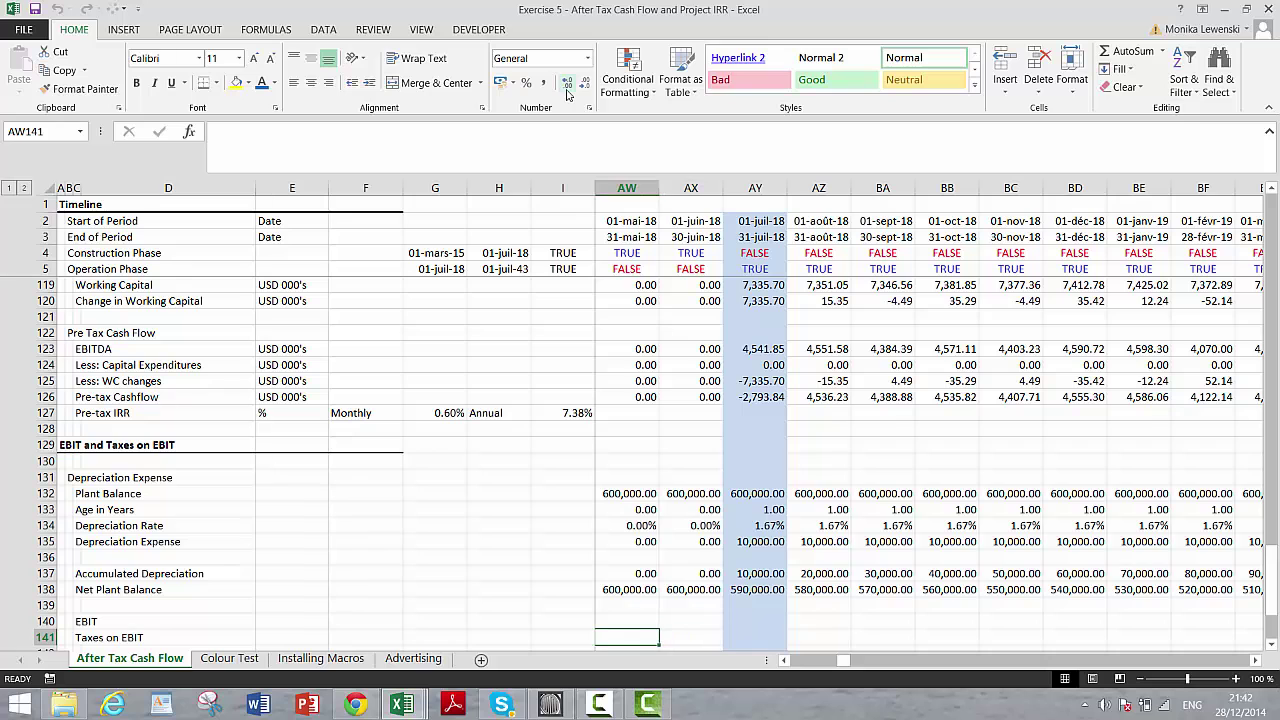
{"action": "key", "text": "ctrl+Left"}
{"action": "key", "text": "Right"}
{"action": "key", "text": "Up"}
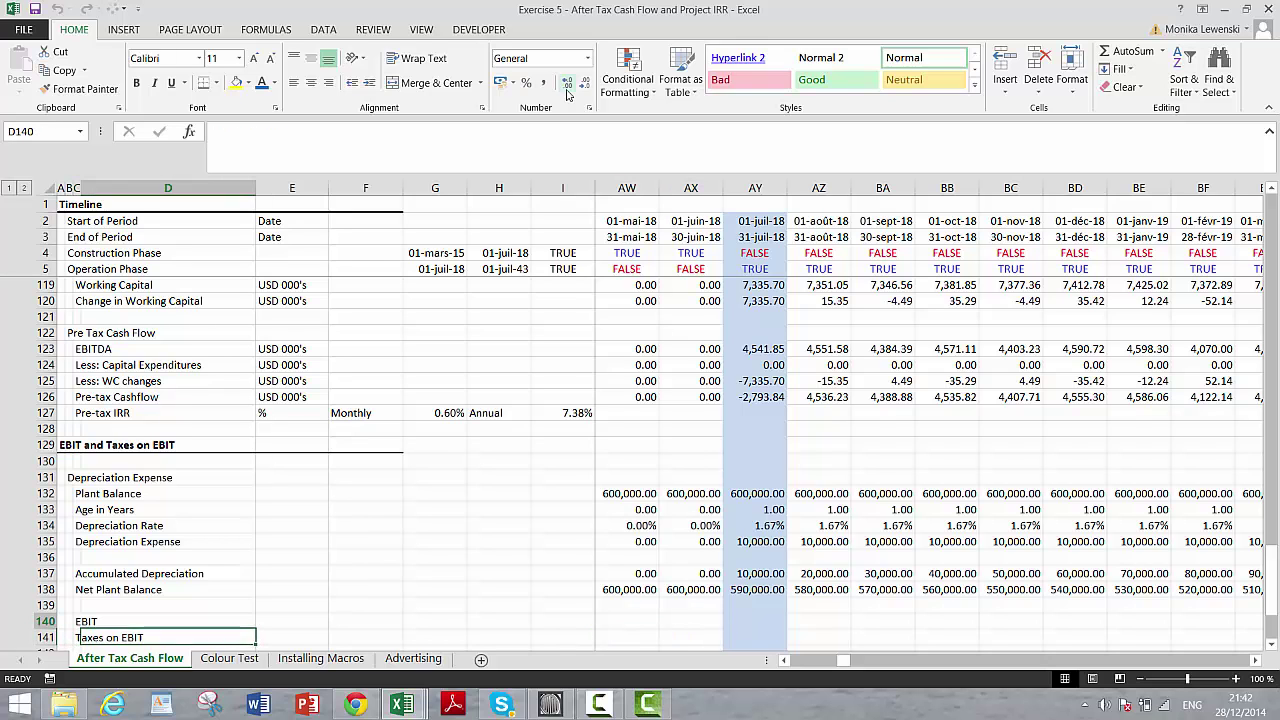
{"action": "key", "text": "Right"}
{"action": "key", "text": "Right"}
{"action": "key", "text": "Right"}
{"action": "key", "text": "Right"}
{"action": "key", "text": "Right"}
{"action": "key", "text": "Right"}
{"action": "key", "text": "Right"}
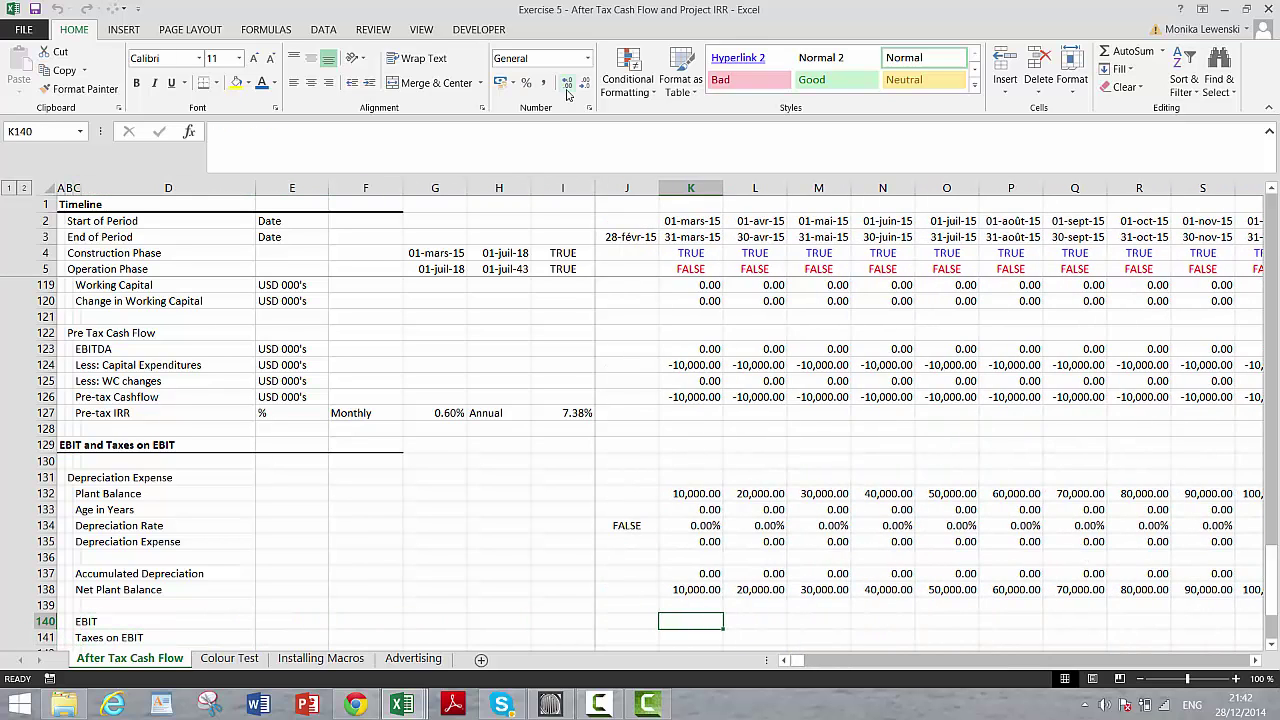
{"action": "type", "text": "="}
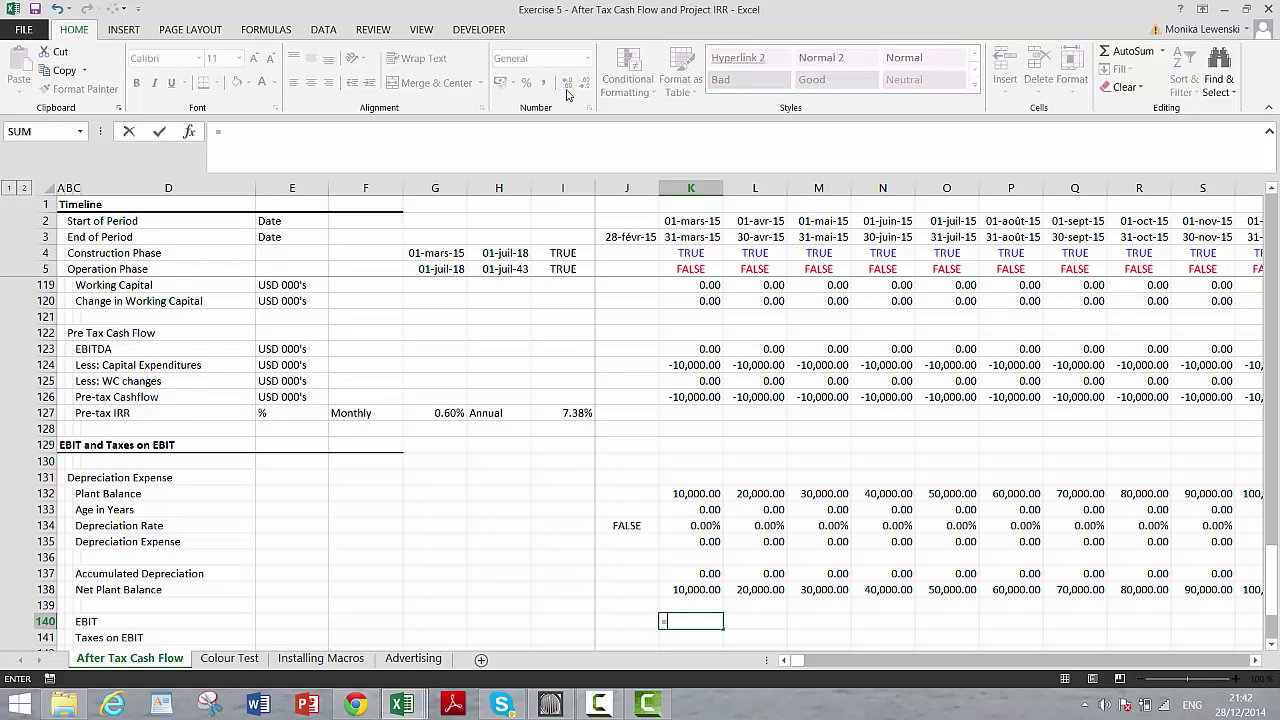
{"action": "key", "text": "Up"}
{"action": "key", "text": "Up"}
{"action": "key", "text": "Up"}
{"action": "key", "text": "Up"}
{"action": "key", "text": "Up"}
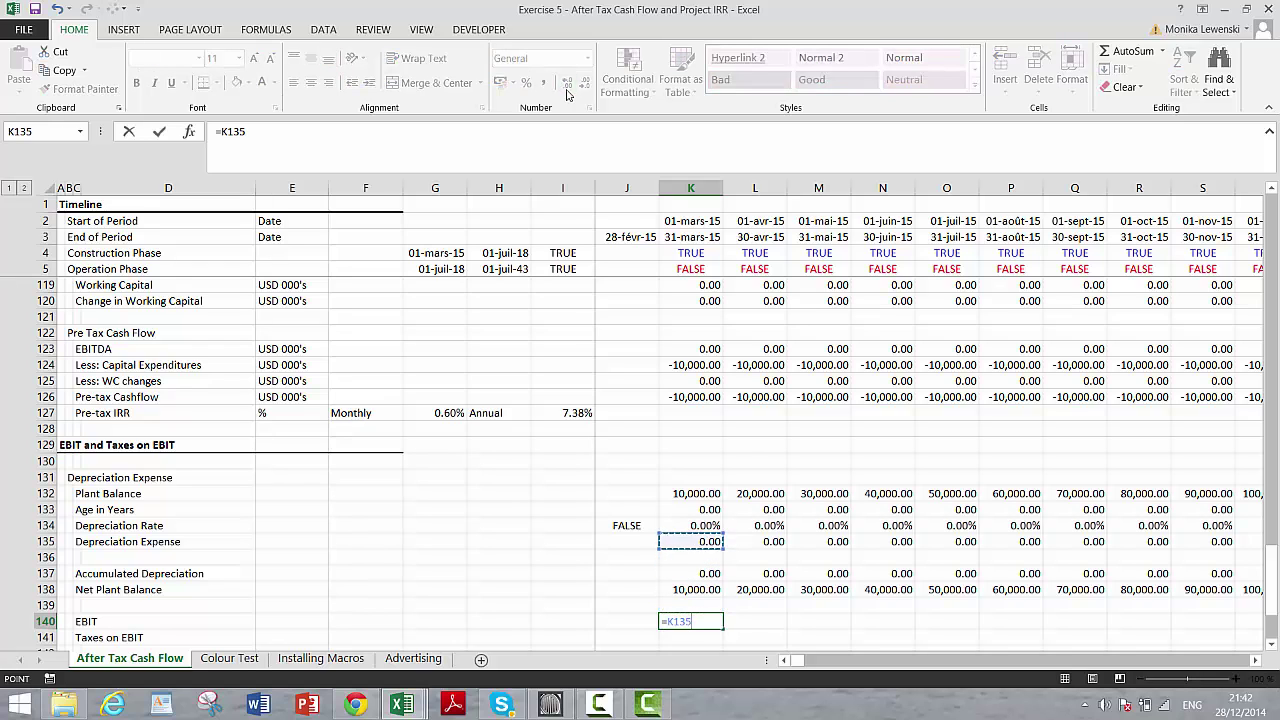
{"action": "key", "text": "Up"}
{"action": "key", "text": "Up"}
{"action": "key", "text": "Up"}
{"action": "key", "text": "Up"}
{"action": "key", "text": "Up"}
{"action": "key", "text": "Up"}
{"action": "key", "text": "Up"}
{"action": "key", "text": "Up"}
{"action": "key", "text": "Up"}
{"action": "key", "text": "Up"}
{"action": "key", "text": "Up"}
{"action": "key", "text": "Up"}
{"action": "type", "text": "-"}
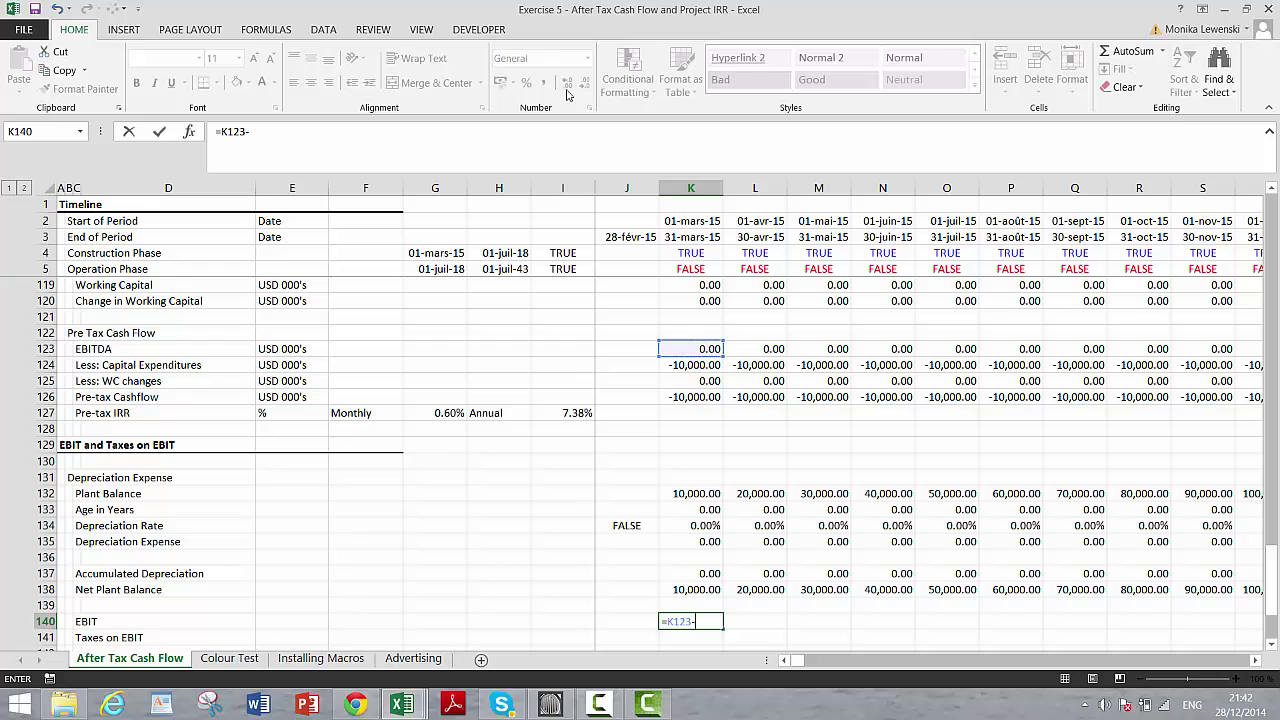
{"action": "key", "text": "Up"}
{"action": "key", "text": "Up"}
{"action": "key", "text": "Up"}
{"action": "key", "text": "Up"}
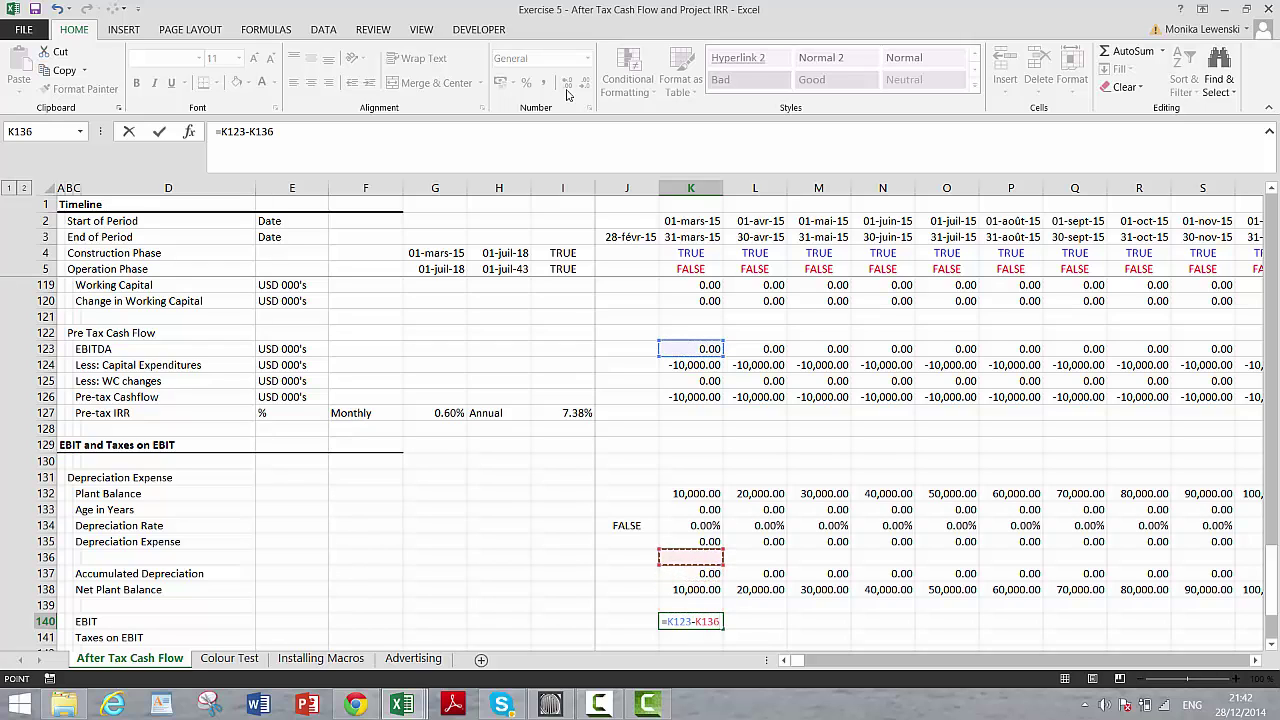
{"action": "key", "text": "Up"}
{"action": "key", "text": "Return"}
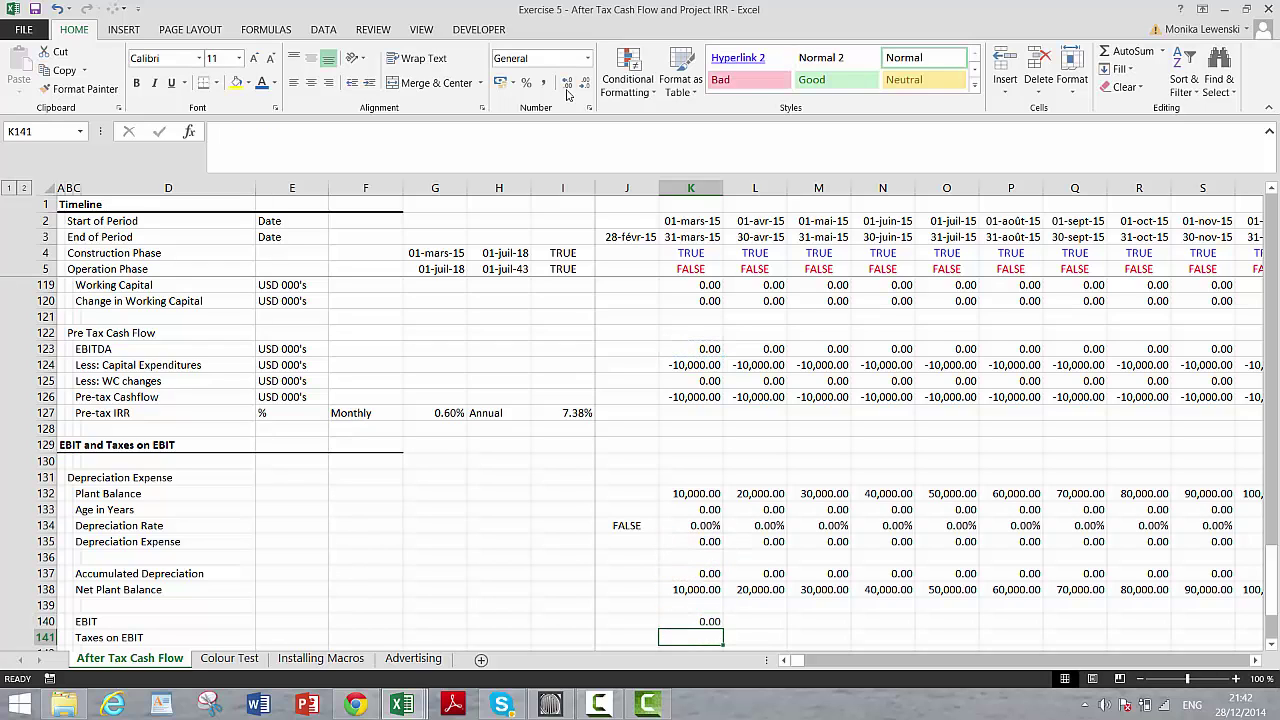
Step: Fill the EBIT formula in K140 across all periods
{"action": "key", "text": "Up"}
{"action": "key", "text": "ctrl+shift+r"}
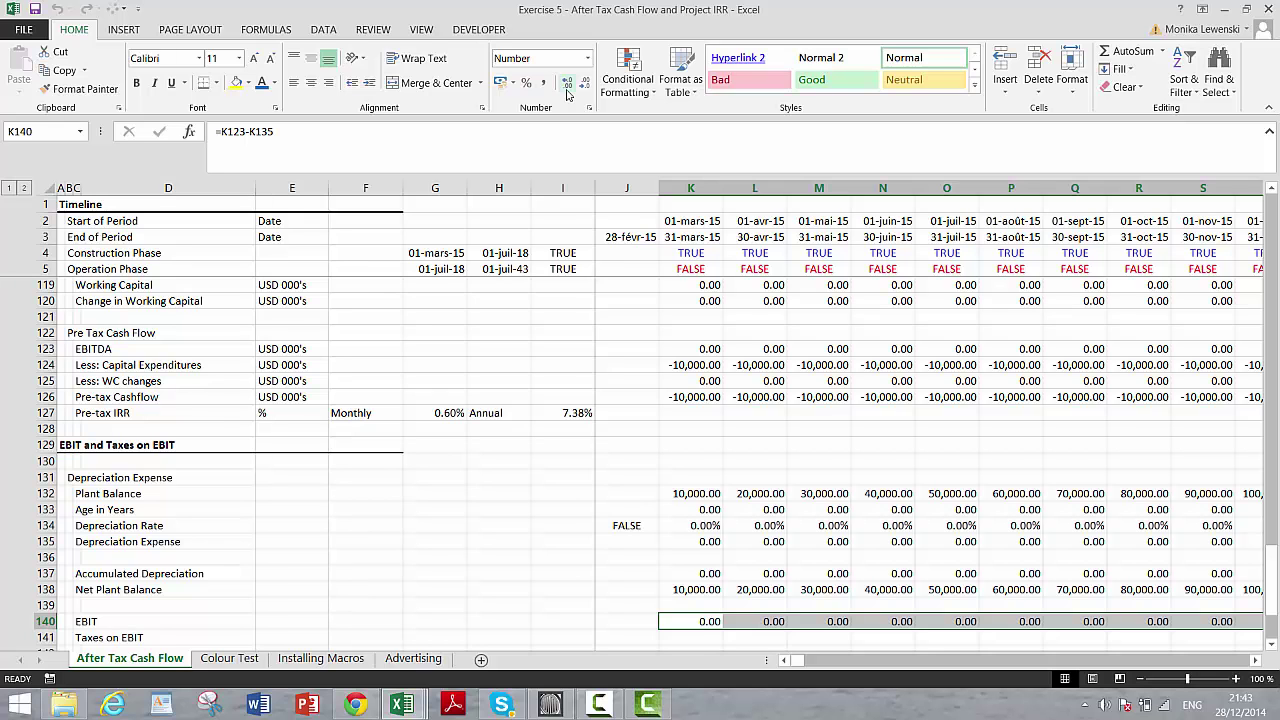
{"action": "key", "text": "Down"}
{"action": "key", "text": "Up"}
Step: Examine EBIT from the construction periods through the start of operation in July 2018
{"action": "key", "text": "Right"}
{"action": "key", "text": "Right"}
{"action": "key", "text": "Right"}
{"action": "key", "text": "Right"}
{"action": "key", "text": "Right"}
{"action": "key", "text": "Right"}
{"action": "key", "text": "Right"}
{"action": "key", "text": "Right"}
{"action": "key", "text": "Right"}
{"action": "key", "text": "Right"}
{"action": "key", "text": "Right"}
{"action": "key", "text": "Right"}
{"action": "key", "text": "Right"}
{"action": "key", "text": "Right"}
{"action": "key", "text": "Right"}
{"action": "key", "text": "Right"}
{"action": "key", "text": "Right"}
{"action": "key", "text": "Right"}
{"action": "key", "text": "Right"}
{"action": "key", "text": "Right"}
{"action": "key", "text": "Right"}
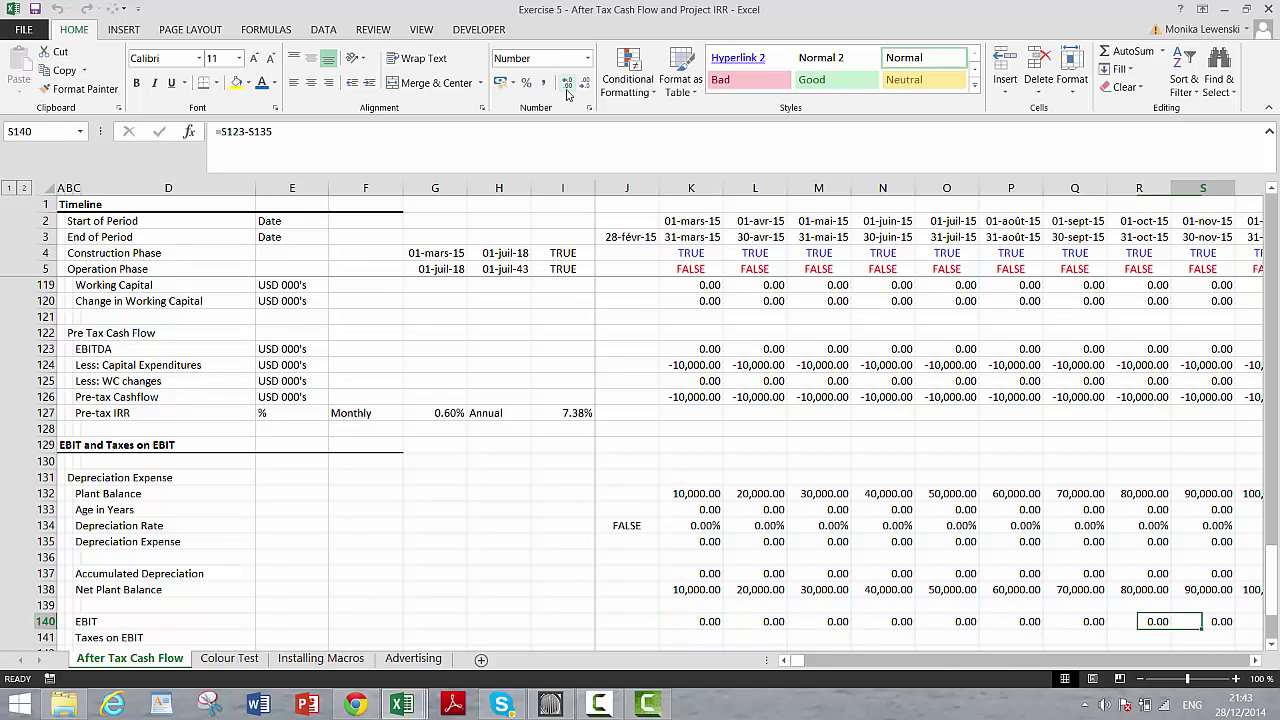
{"action": "key", "text": "Left"}
{"action": "key", "text": "Left"}
{"action": "key", "text": "Left"}
{"action": "key", "text": "Left"}
{"action": "key", "text": "Left"}
{"action": "key", "text": "Left"}
{"action": "key", "text": "Left"}
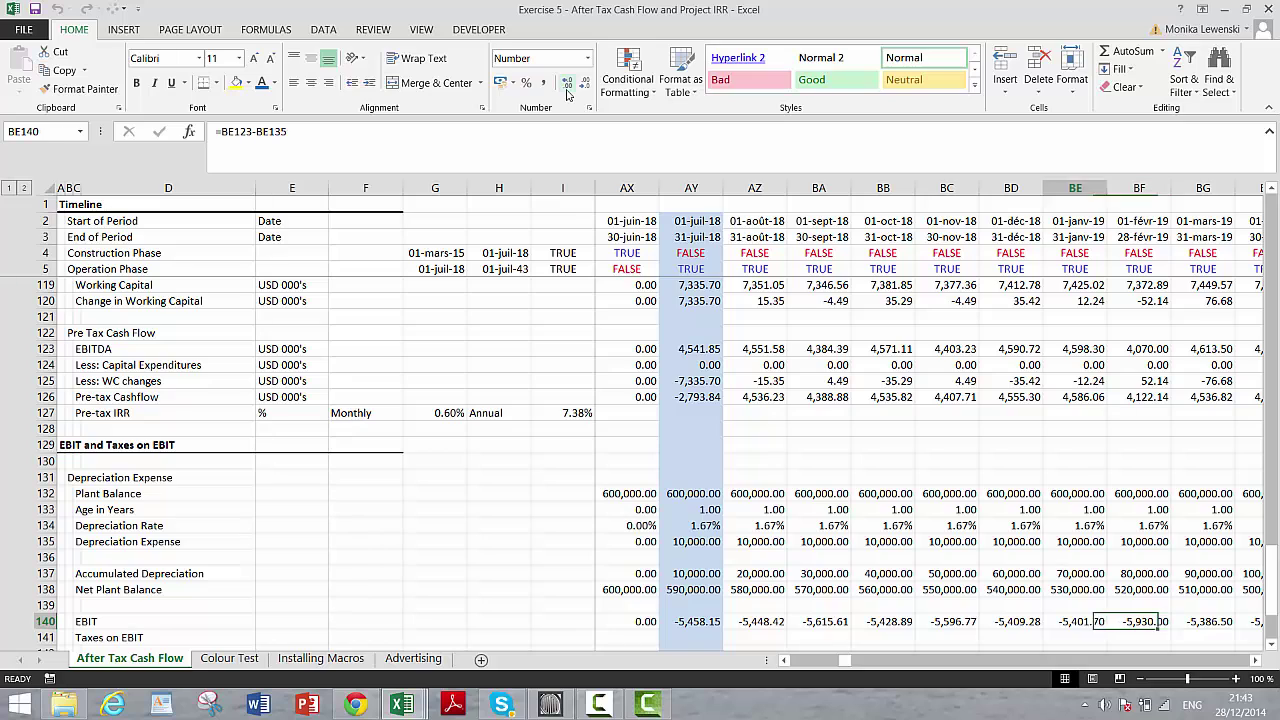
Step: Insert three blank rows between EBIT and Taxes on EBIT, starting at row 141
{"action": "key", "text": "Down"}
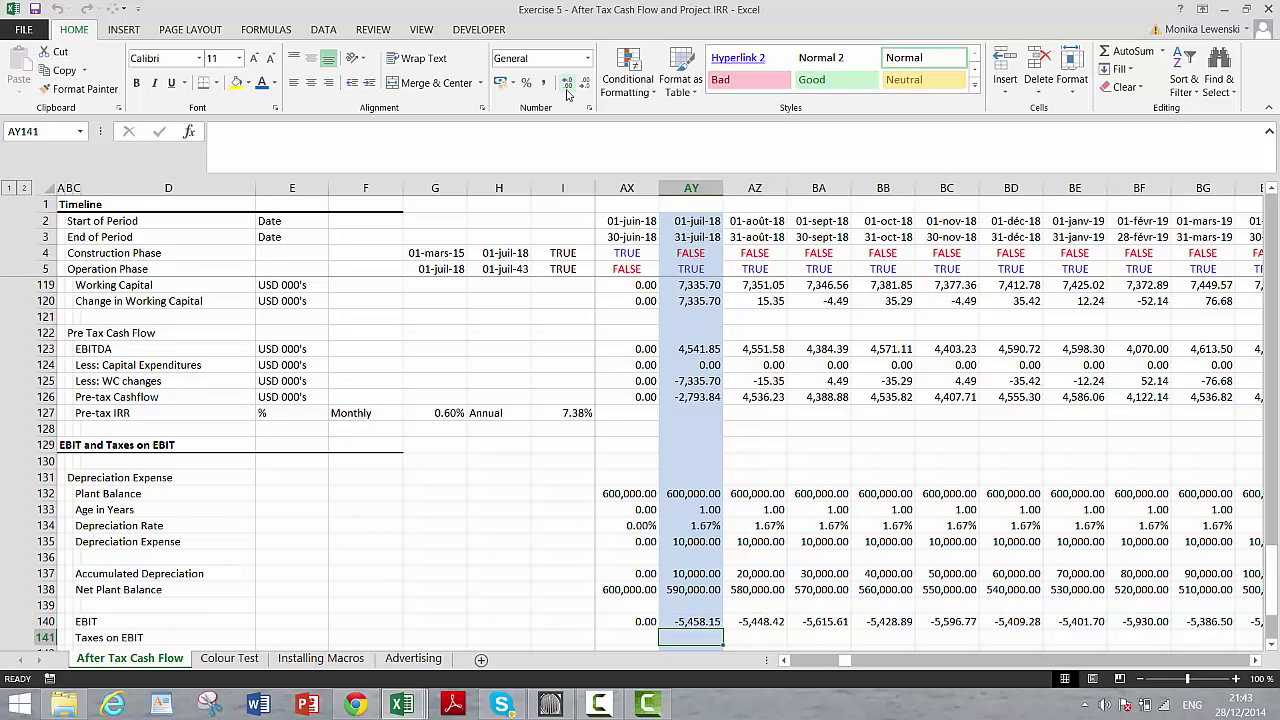
{"action": "key", "text": "shift+space"}
{"action": "key", "text": "ctrl+plus"}
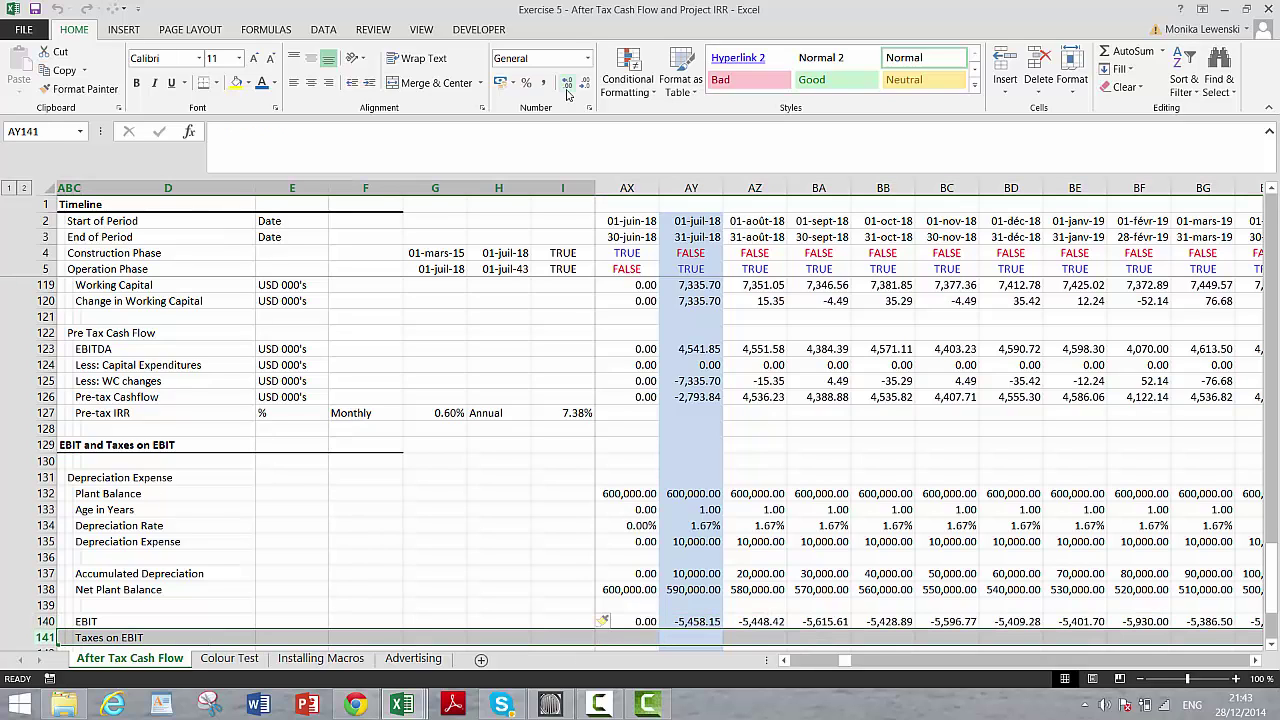
{"action": "key", "text": "Up"}
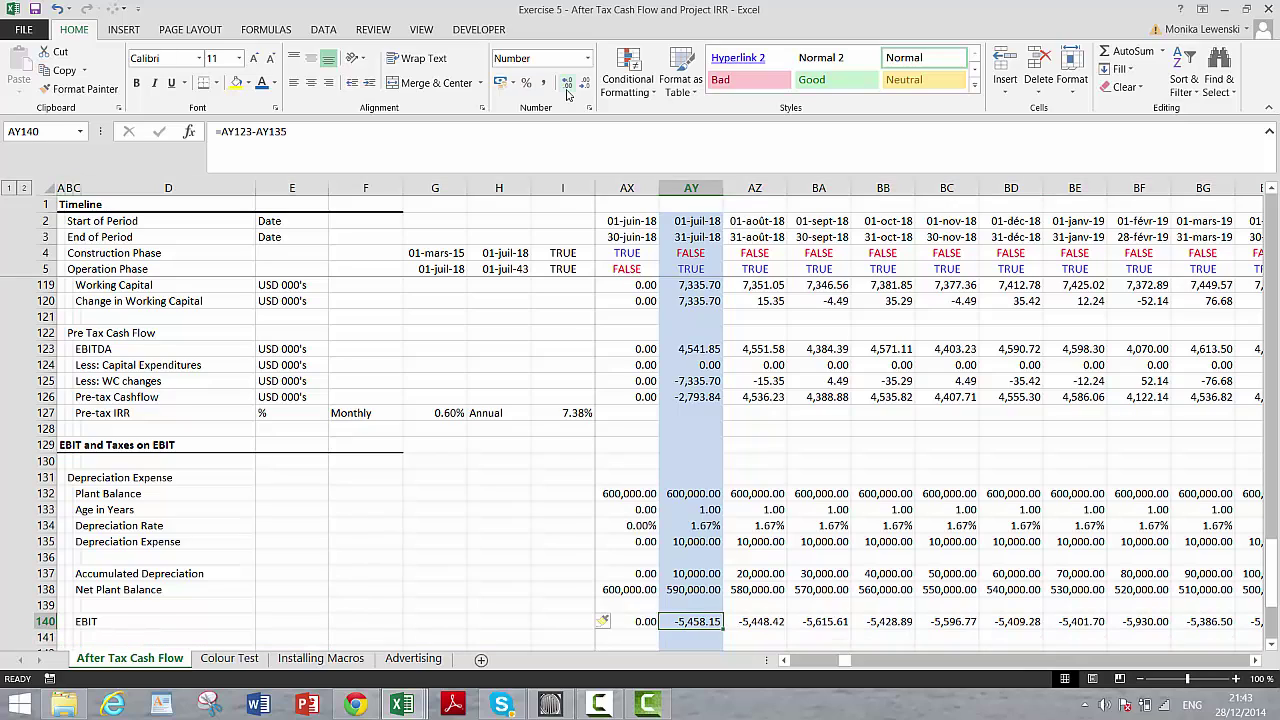
{"action": "key", "text": "Left"}
{"action": "key", "text": "Down"}
{"action": "key", "text": "Left"}
{"action": "key", "text": "Left"}
{"action": "key", "text": "Left"}
{"action": "key", "text": "ctrl+Left"}
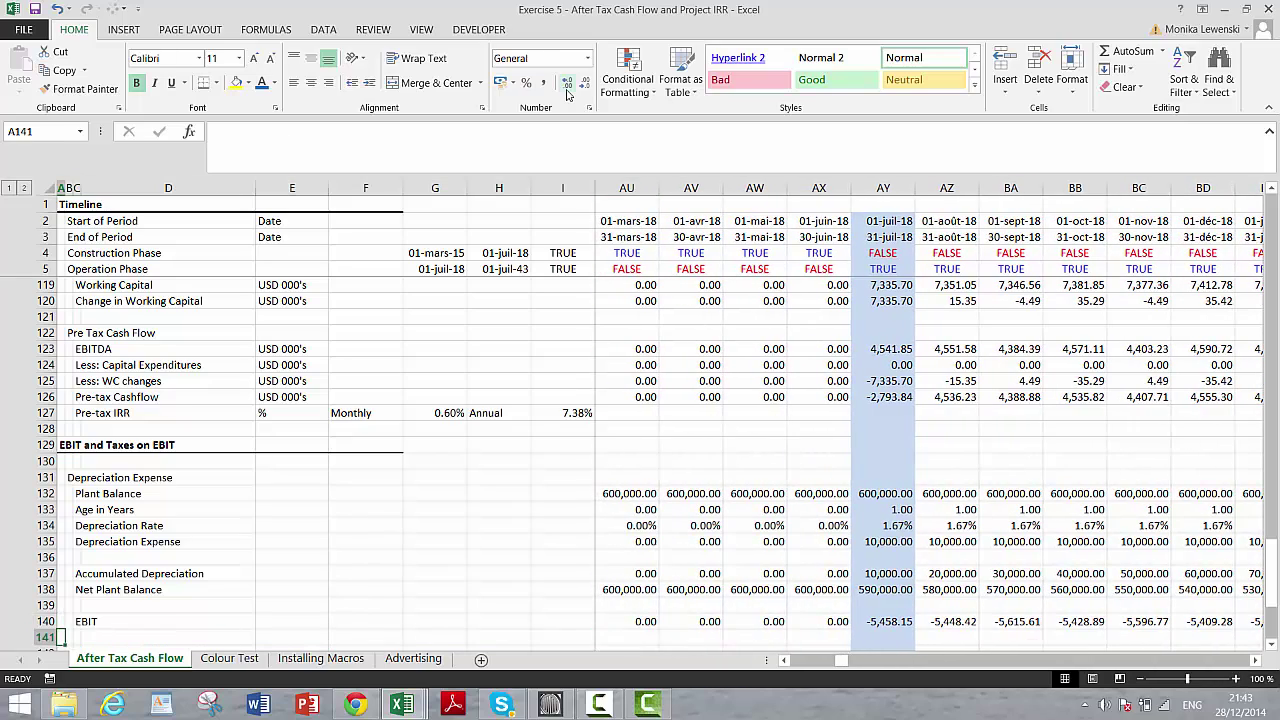
Step: Label C141 "NOL Balance" and C142 "Opening Balance" beneath EBIT
{"action": "key", "text": "Right"}
{"action": "key", "text": "Right"}
{"action": "key", "text": "Down"}
{"action": "key", "text": "Down"}
{"action": "key", "text": "Down"}
{"action": "key", "text": "Up"}
{"action": "key", "text": "Up"}
{"action": "key", "text": "Up"}
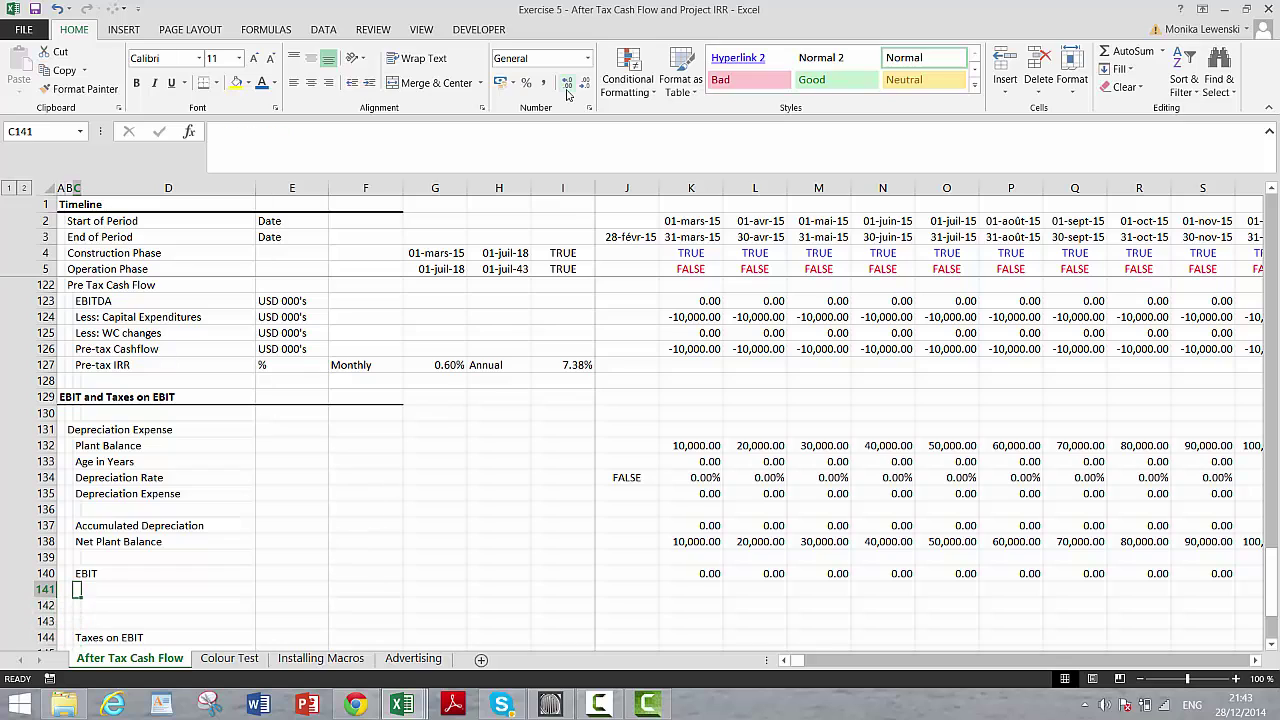
{"action": "type", "text": "NOL"}
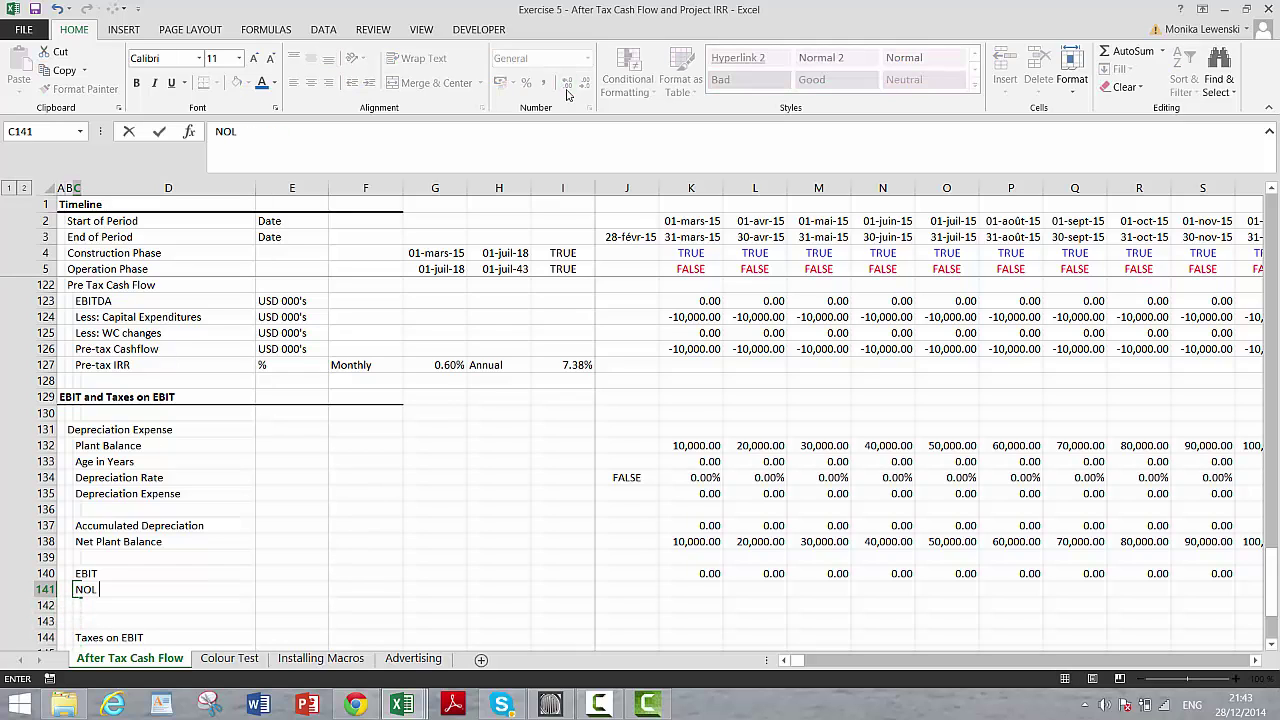
{"action": "type", "text": " Balance"}
{"action": "key", "text": "Return"}
{"action": "type", "text": "Opening"}
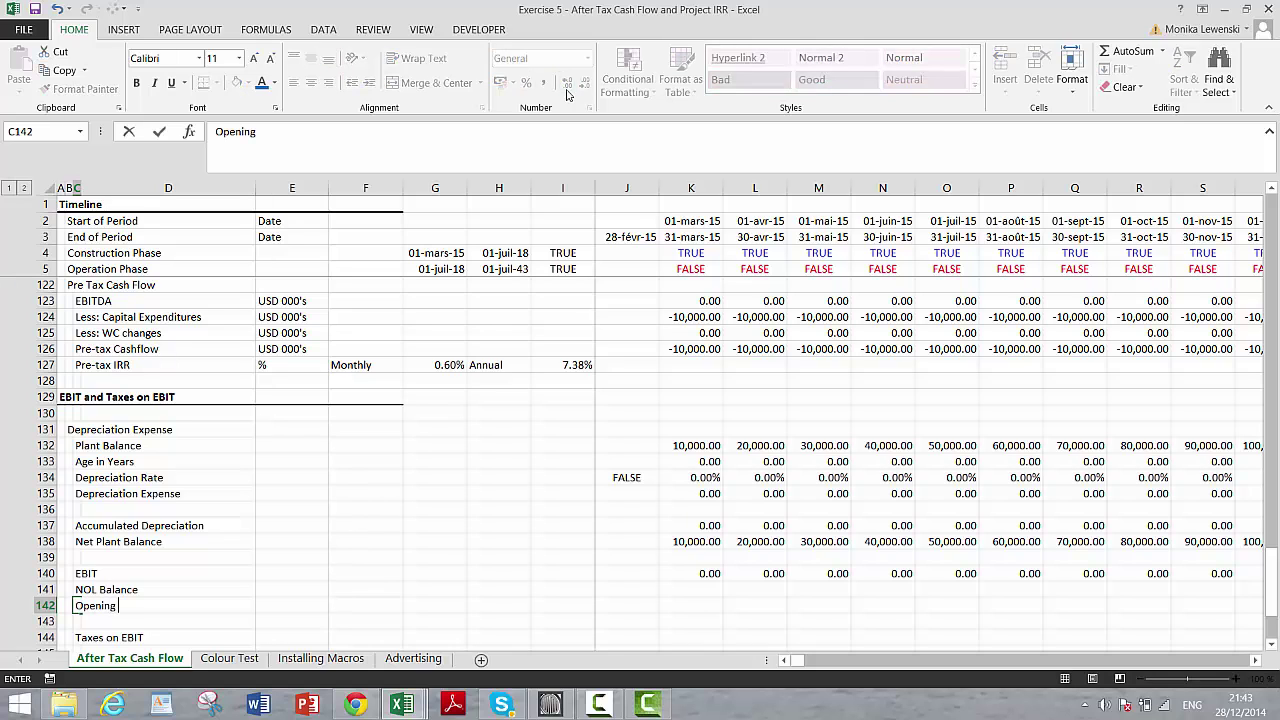
{"action": "type", "text": " Balance"}
{"action": "key", "text": "Return"}
Step: Insert three more blank rows at row 143 and label C143 "Add: NOL Pushed Forward"
{"action": "key", "text": "shift+space"}
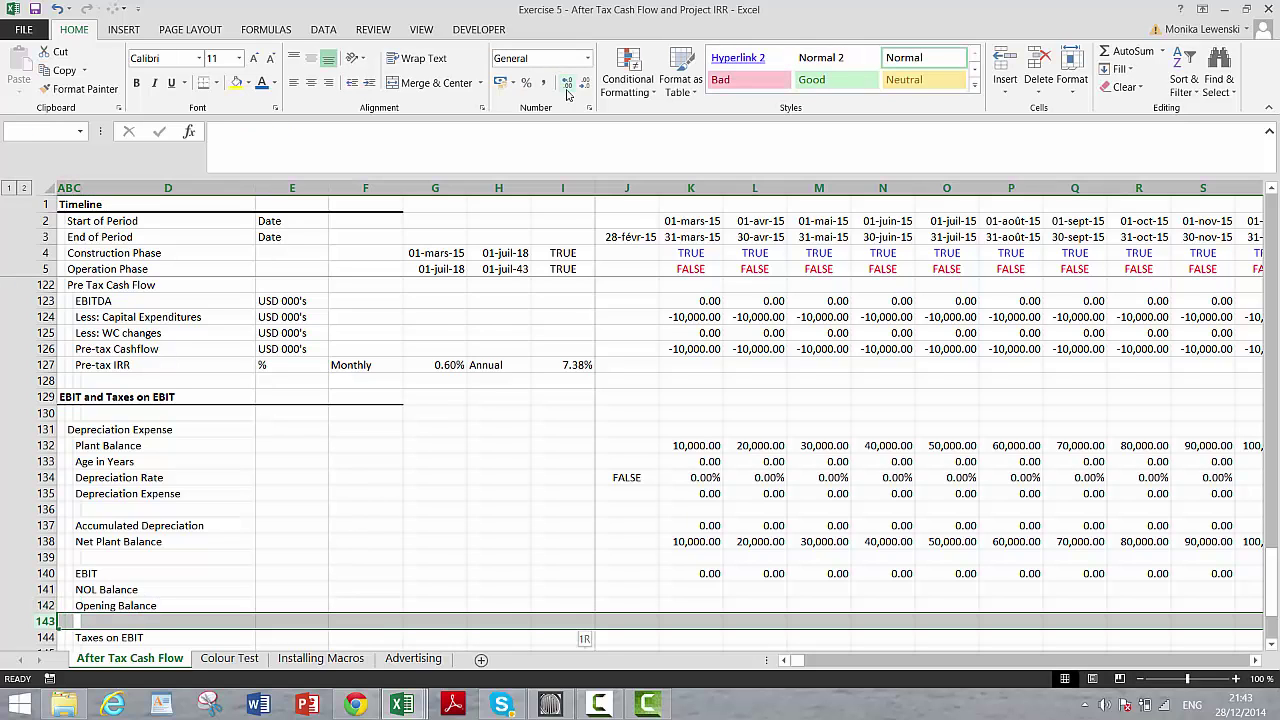
{"action": "key", "text": "ctrl+shift+plus"}
{"action": "key", "text": "Left"}
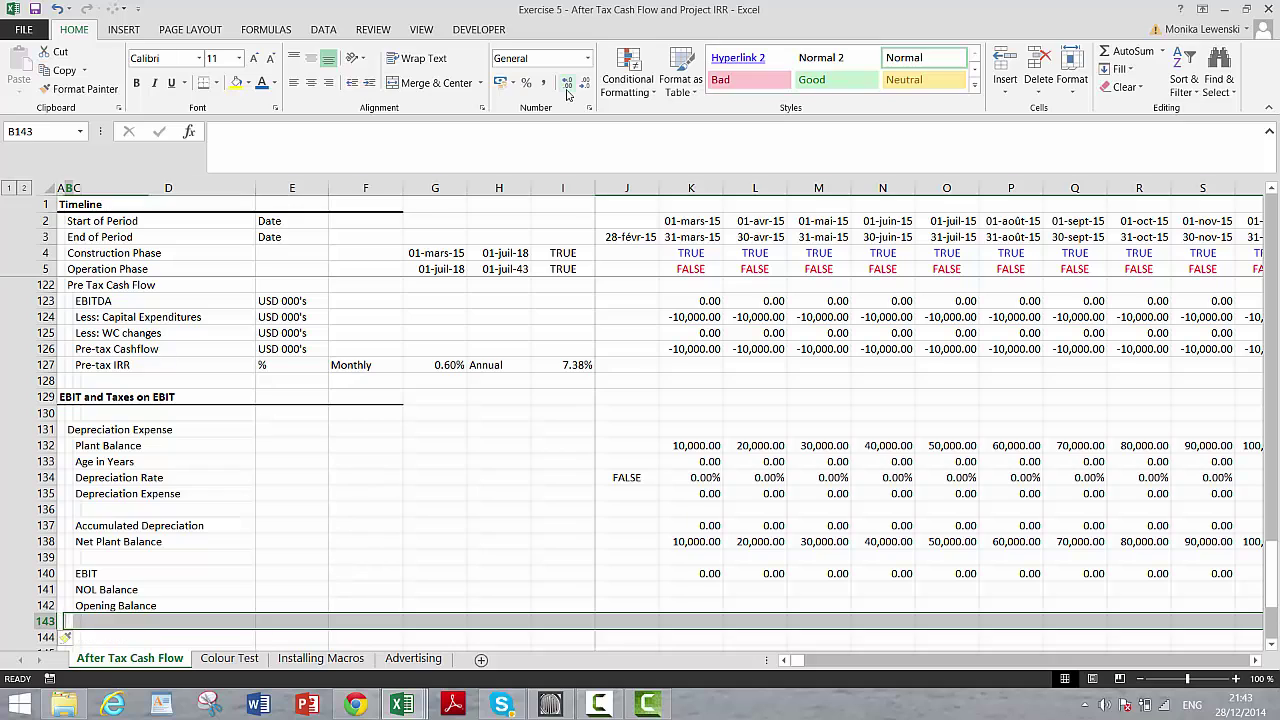
{"action": "key", "text": "Right"}
{"action": "type", "text": "Add"}
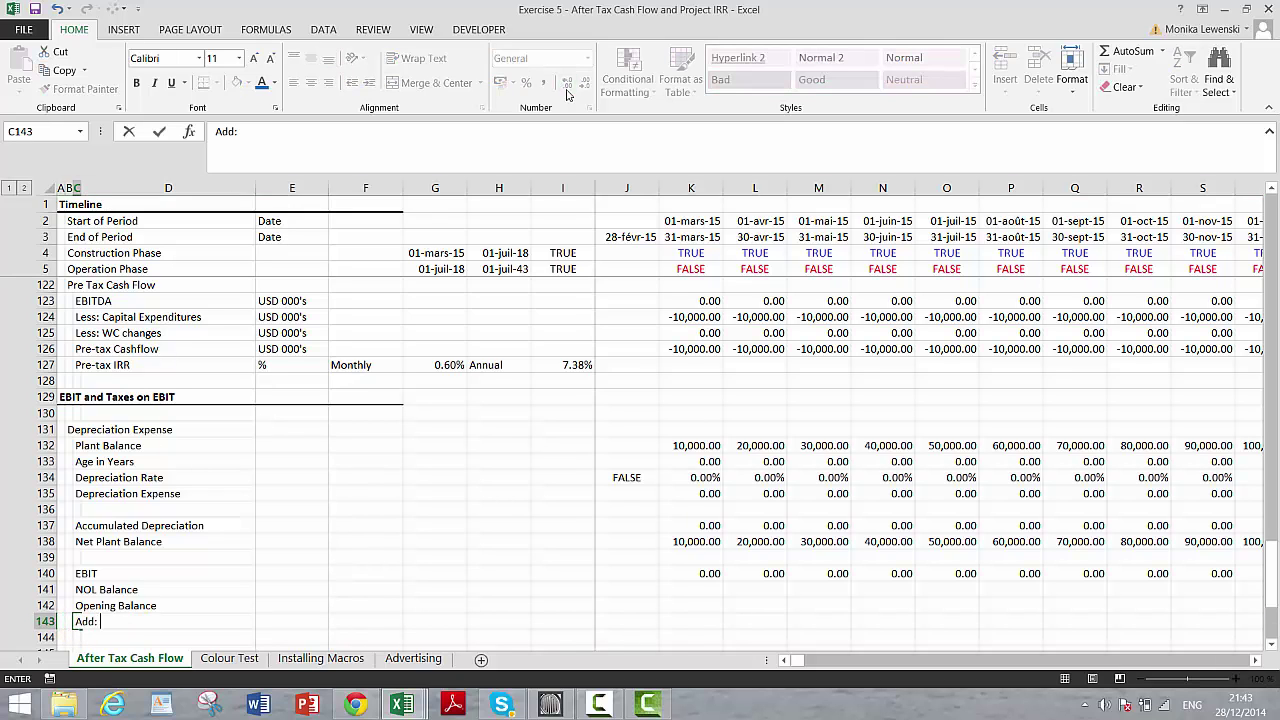
{"action": "type", "text": ": NOL Pushed F"}
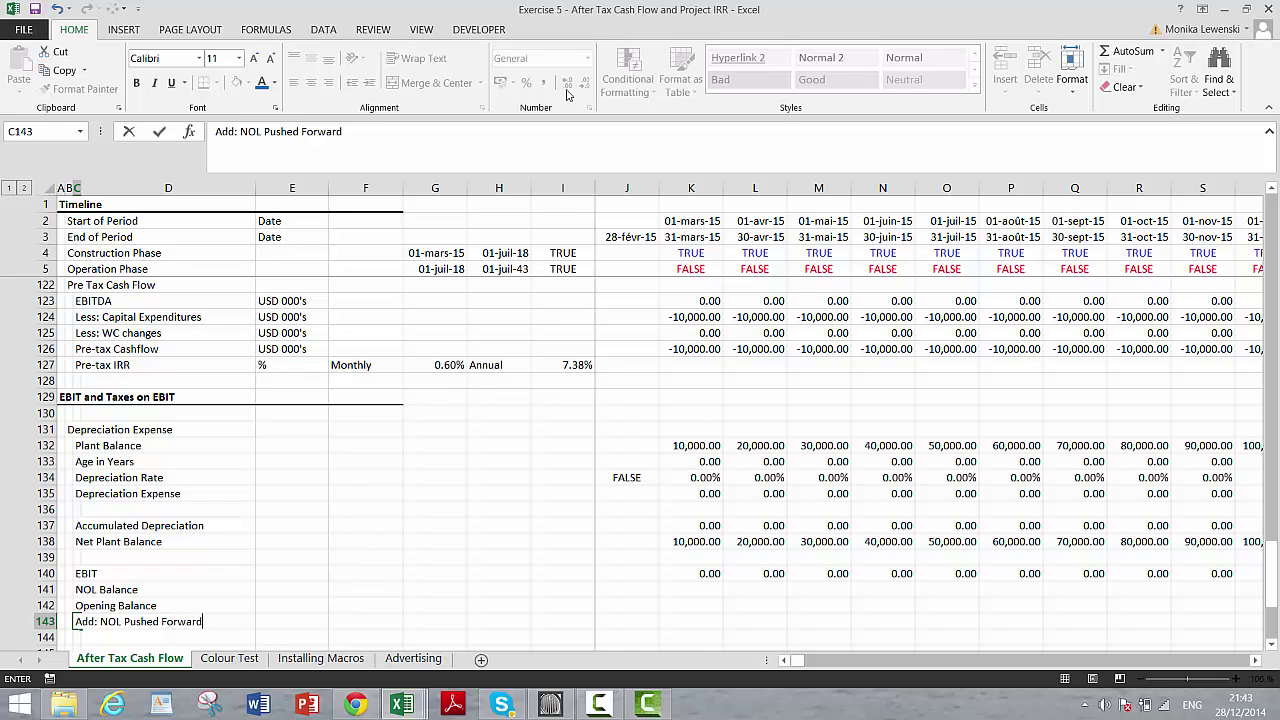
{"action": "type", "text": "orward"}
{"action": "key", "text": "ctrl+Return"}
Step: Label C144 "Less: NOL Used" and C145 "Closing Balance" to complete the NOL account's row headings
{"action": "key", "text": "Down"}
{"action": "type", "text": "Less"}
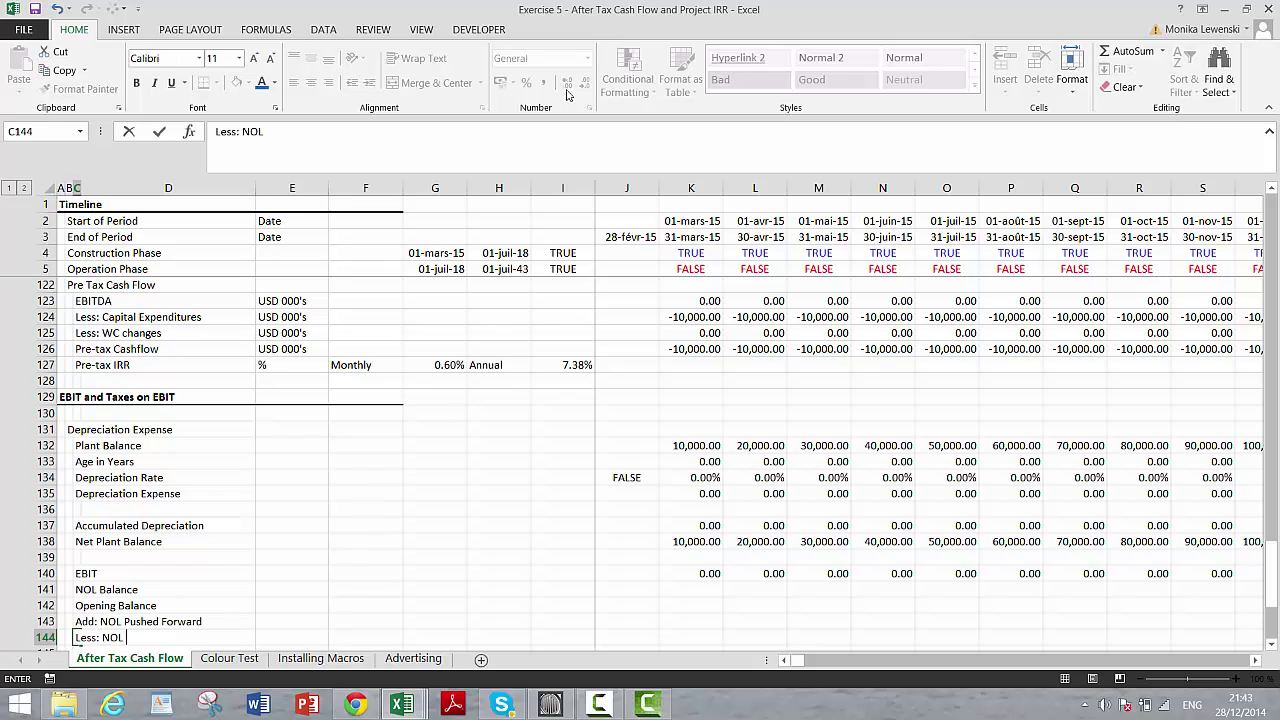
{"action": "type", "text": ": NOL u"}
{"action": "key", "text": "BackSpace"}
{"action": "type", "text": "Used"}
{"action": "key", "text": "Return"}
{"action": "type", "text": "Cloi"}
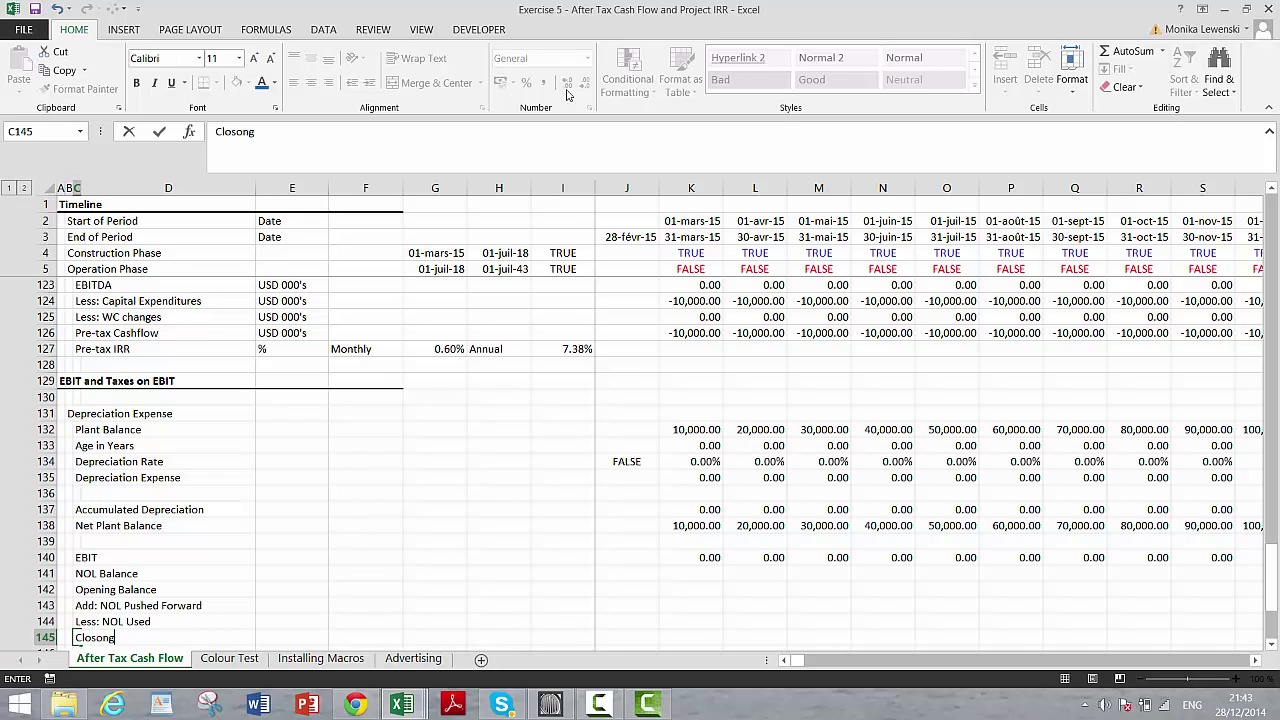
{"action": "key", "text": "BackSpace"}
{"action": "key", "text": "BackSpace"}
{"action": "key", "text": "BackSpace"}
{"action": "type", "text": "sing Bal"}
{"action": "key", "text": "Return"}
{"action": "key", "text": "Return"}
Step: Link the first period's NOL Opening Balance in K142 to the prior period's Closing Balance, =J145
{"action": "key", "text": "Up"}
{"action": "key", "text": "Up"}
{"action": "key", "text": "Up"}
{"action": "key", "text": "Up"}
{"action": "key", "text": "Up"}
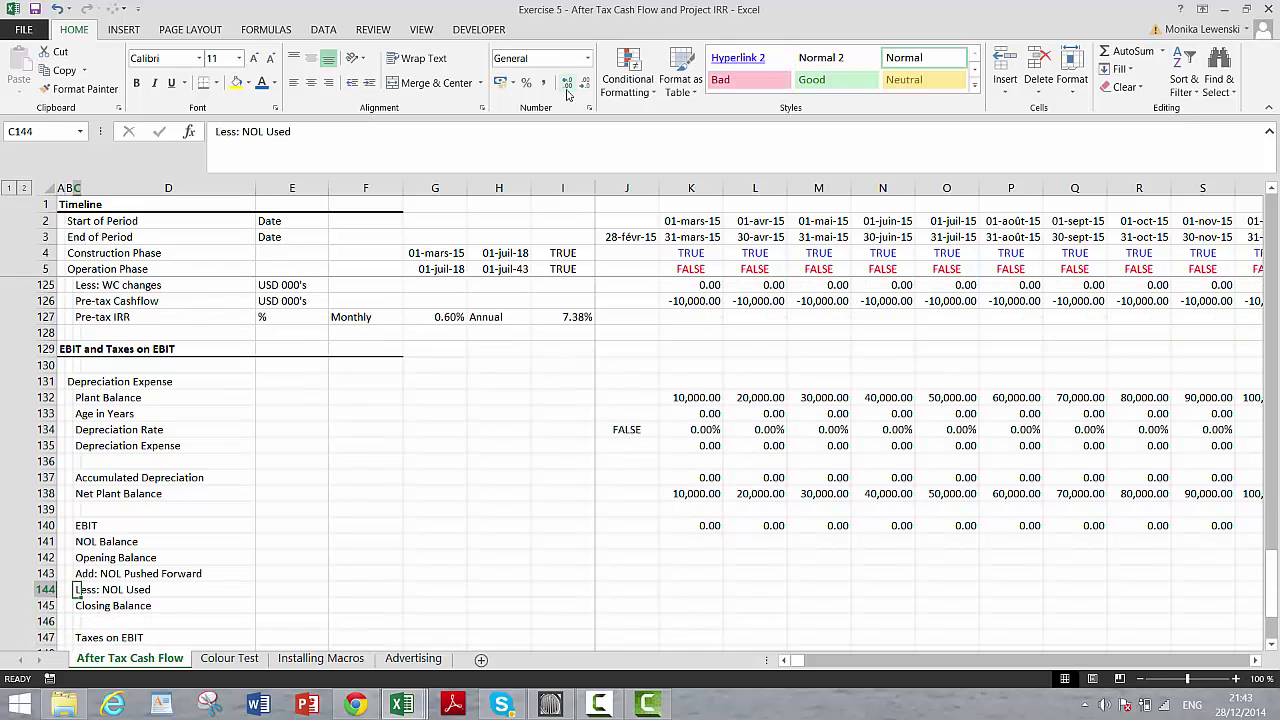
{"action": "key", "text": "Right"}
{"action": "key", "text": "Right"}
{"action": "key", "text": "Right"}
{"action": "key", "text": "Right"}
{"action": "key", "text": "Right"}
{"action": "key", "text": "Right"}
{"action": "key", "text": "Right"}
{"action": "key", "text": "Right"}
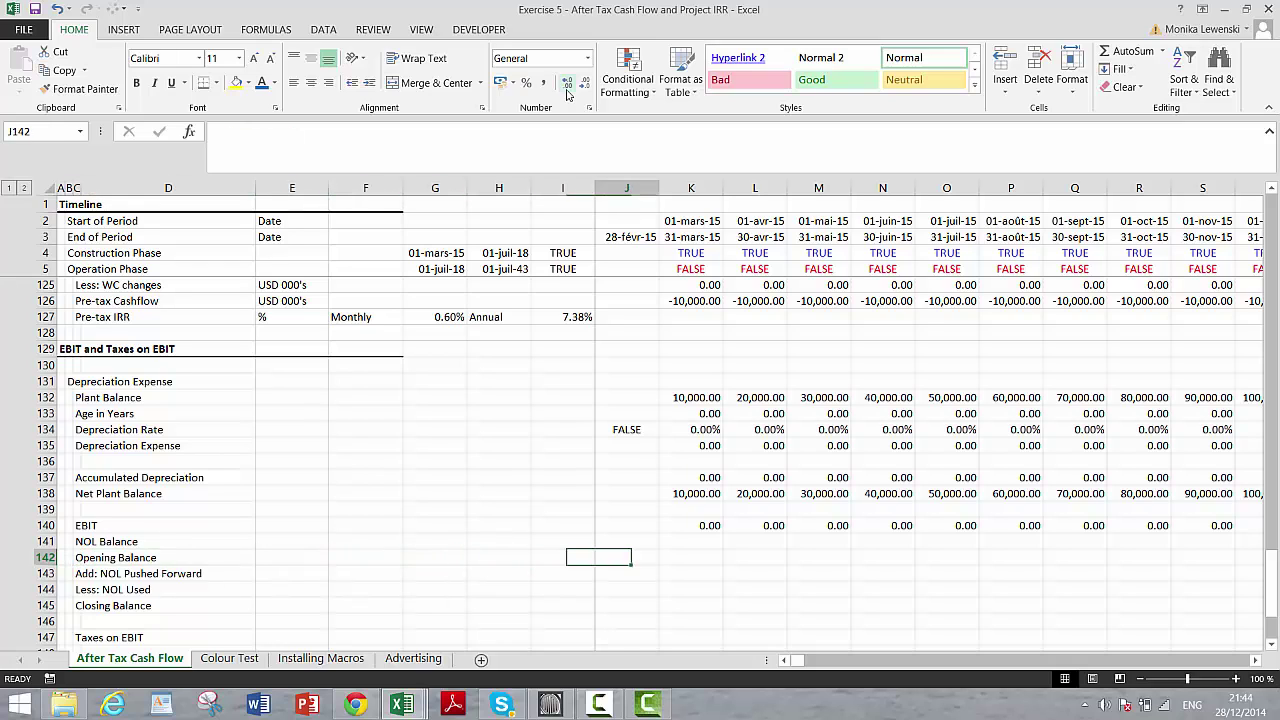
{"action": "type", "text": "="}
{"action": "key", "text": "Down"}
{"action": "key", "text": "Down"}
{"action": "key", "text": "Down"}
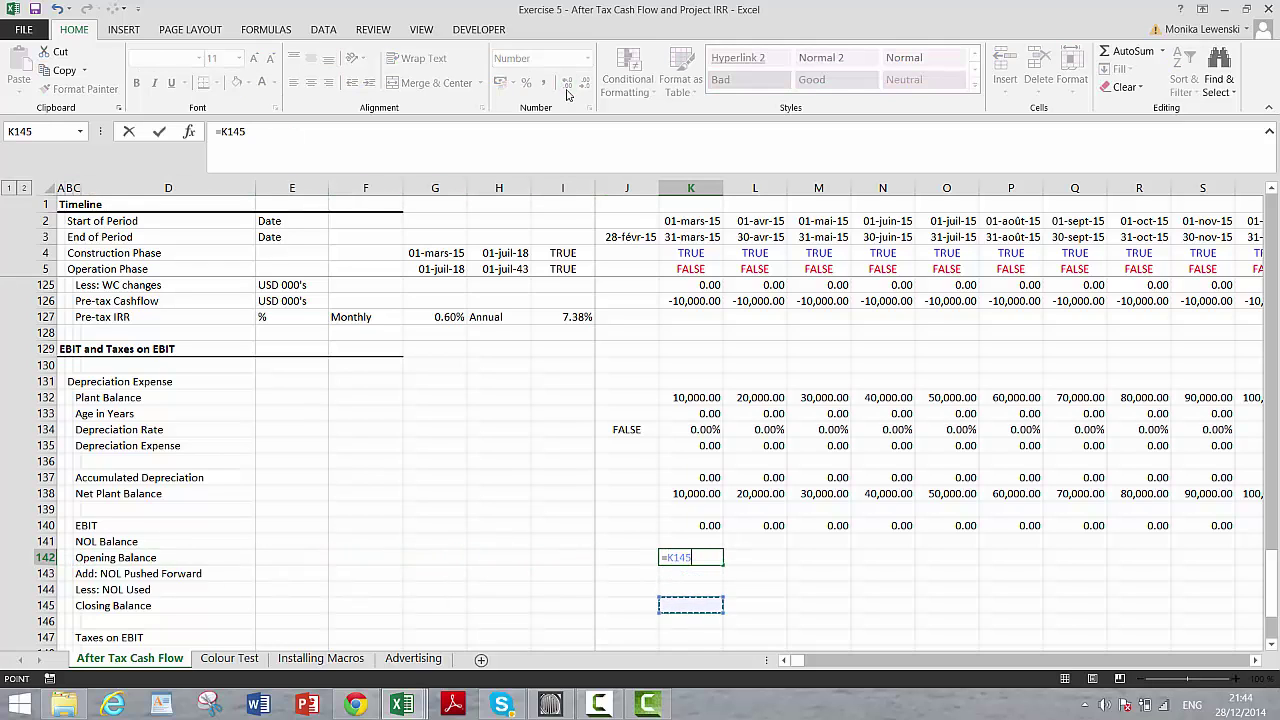
{"action": "key", "text": "Left"}
{"action": "key", "text": "Return"}
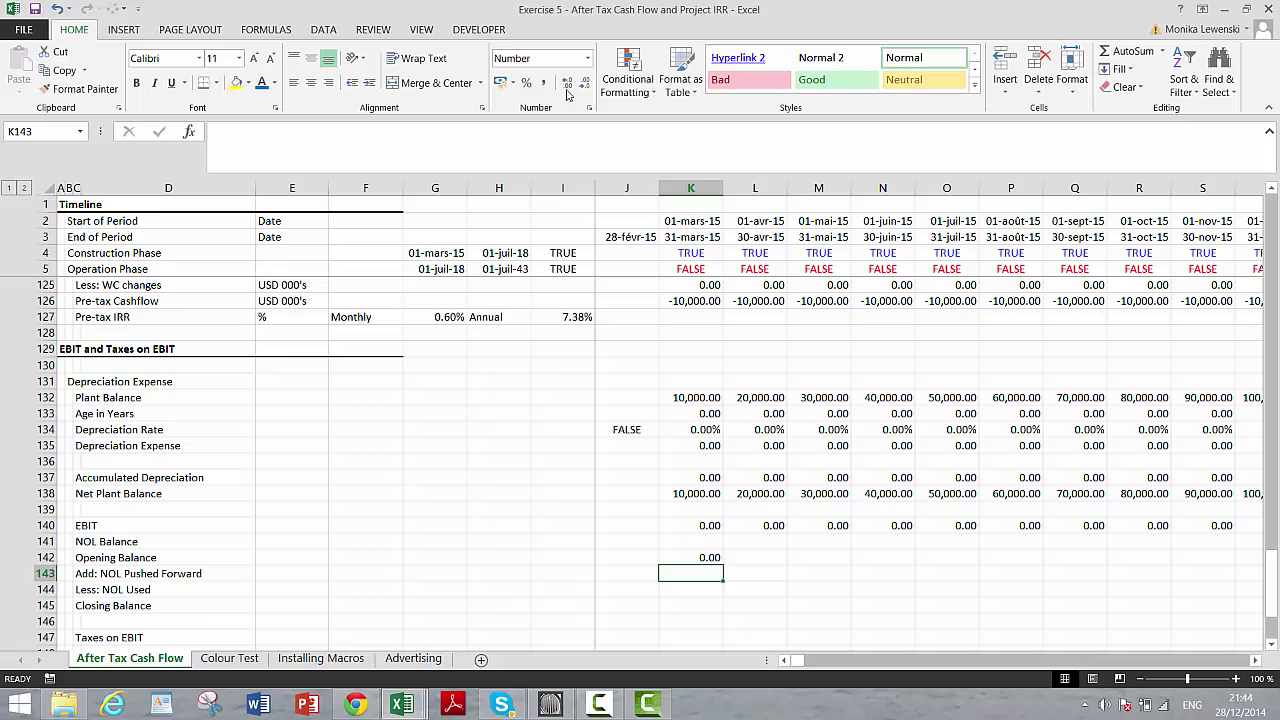
Step: Calculate the first period's NOL Pushed Forward in K143 as the negative EBIT floored at zero, =MAX(-K140;0)
{"action": "type", "text": "="}
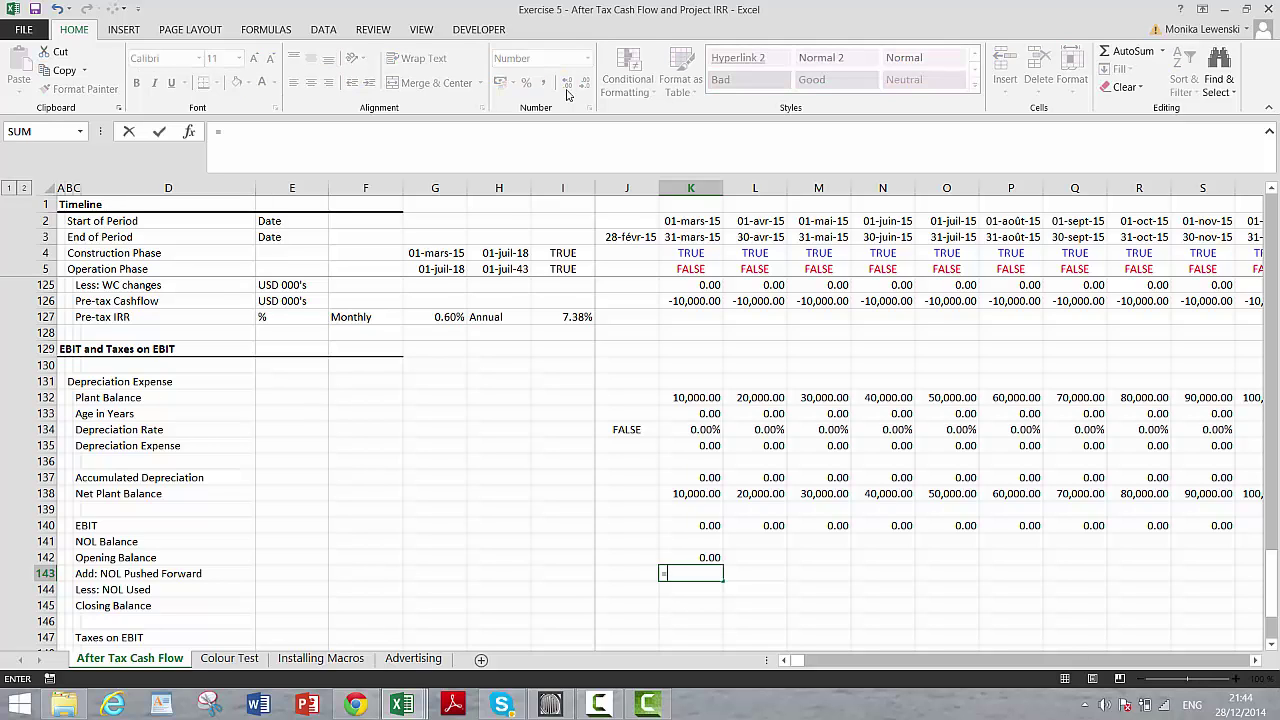
{"action": "type", "text": "m"}
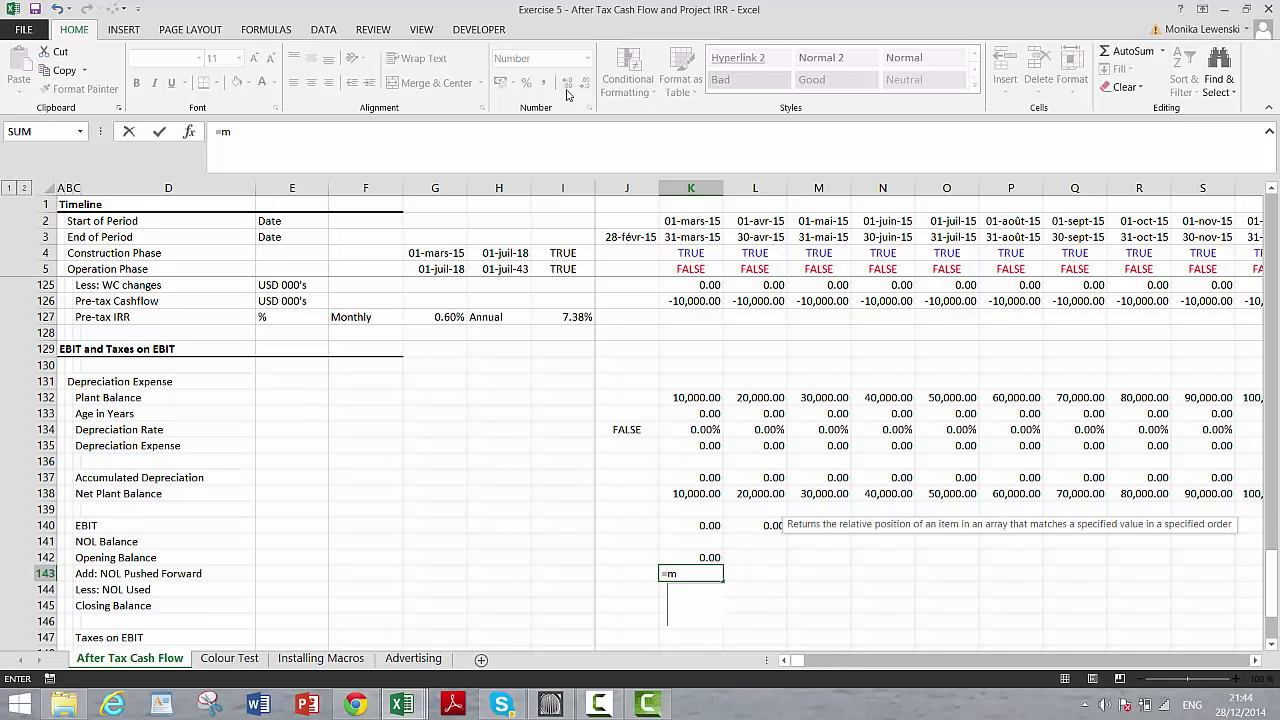
{"action": "type", "text": "ax("}
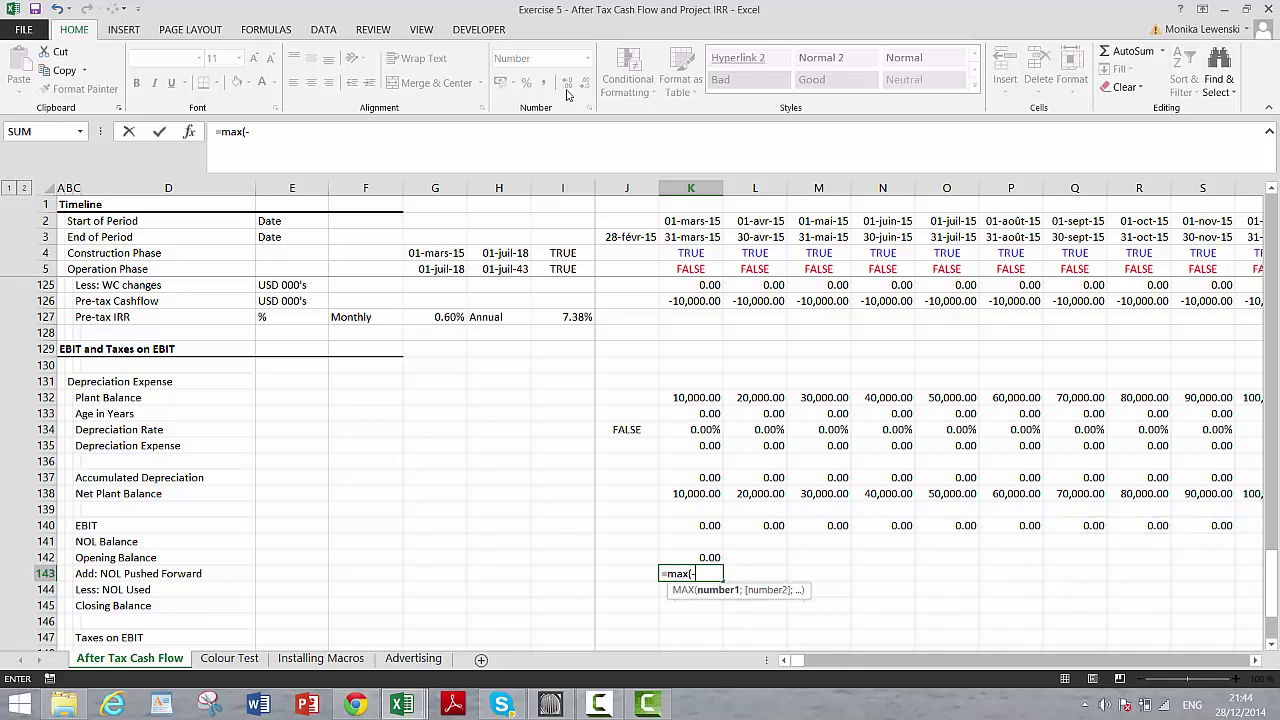
{"action": "type", "text": "-"}
{"action": "key", "text": "Up"}
{"action": "key", "text": "Up"}
{"action": "key", "text": "Up"}
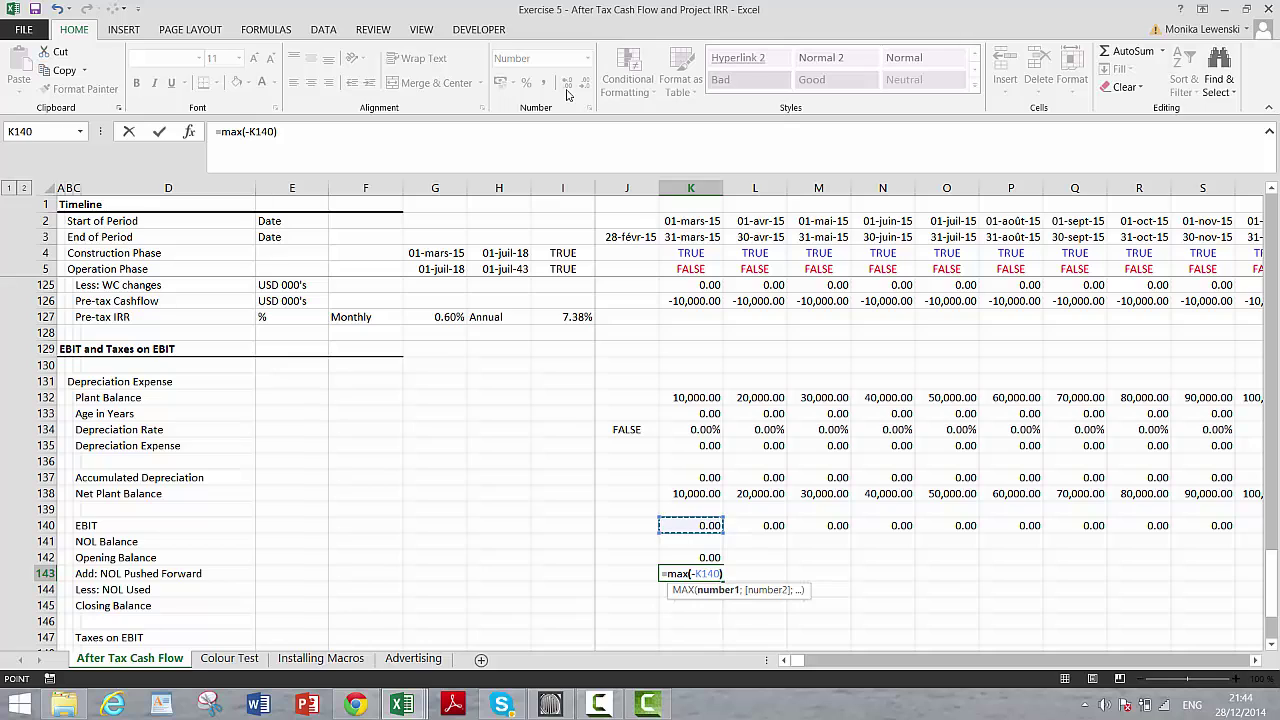
{"action": "key", "text": "BackSpace"}
{"action": "type", "text": ";0"}
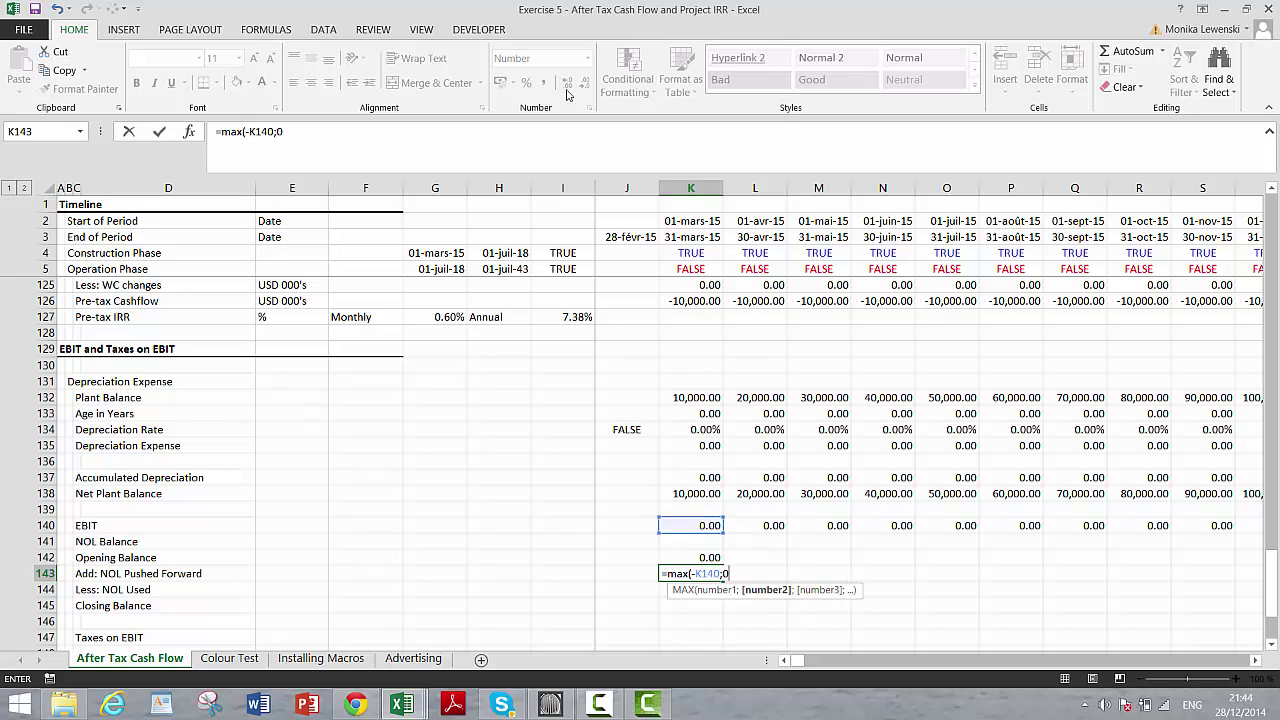
{"action": "key", "text": "Return"}
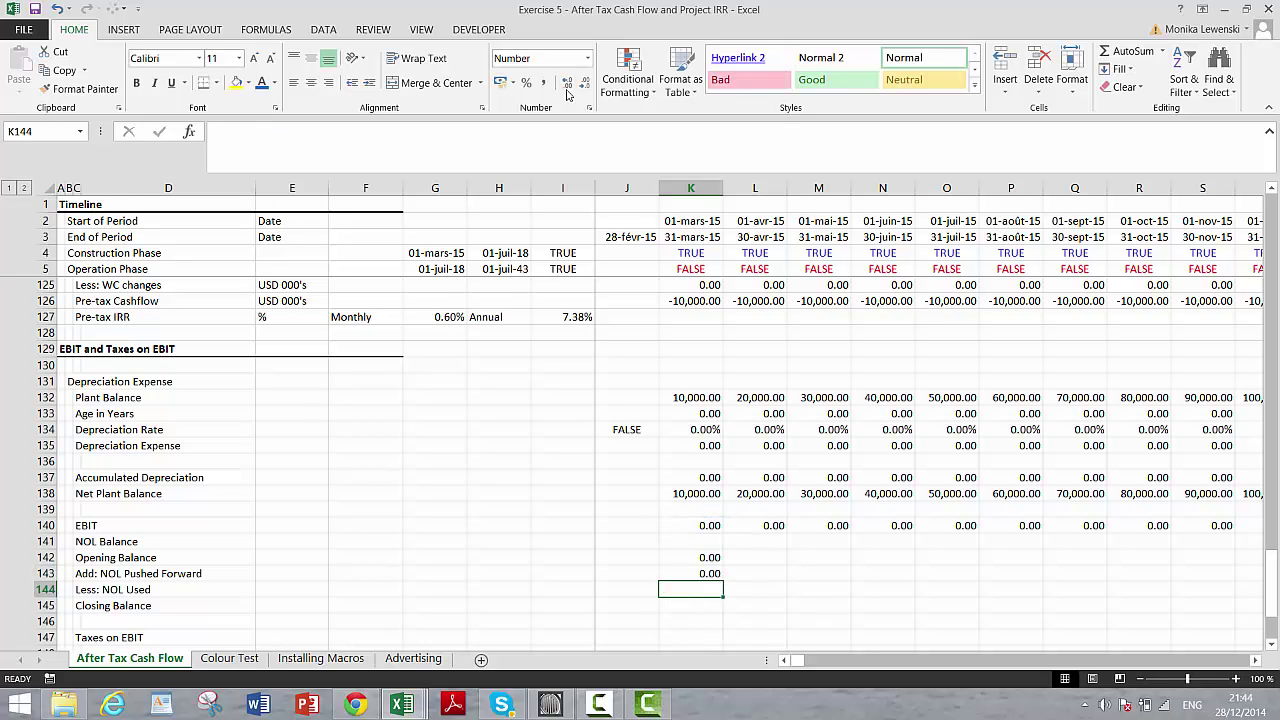
Step: Start the first period's NOL Used in K144 as the positive EBIT floored at zero, =MAX(K140;0)
{"action": "type", "text": "="}
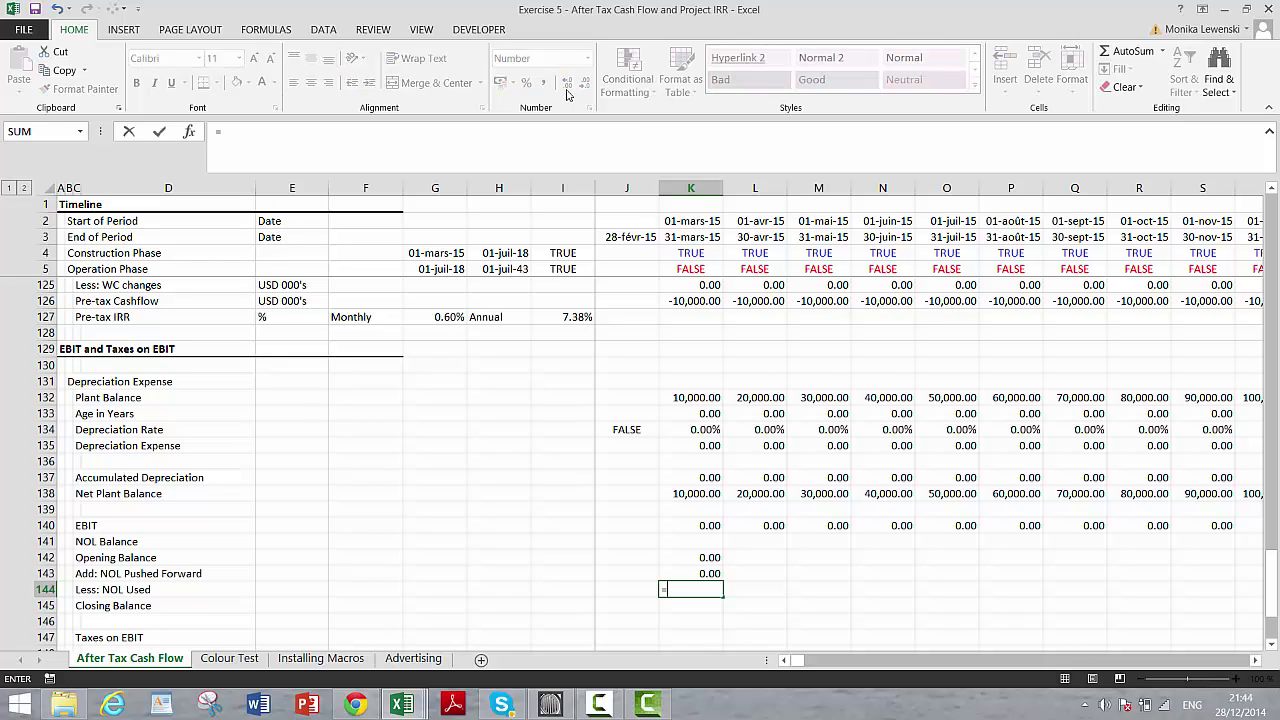
{"action": "type", "text": "max("}
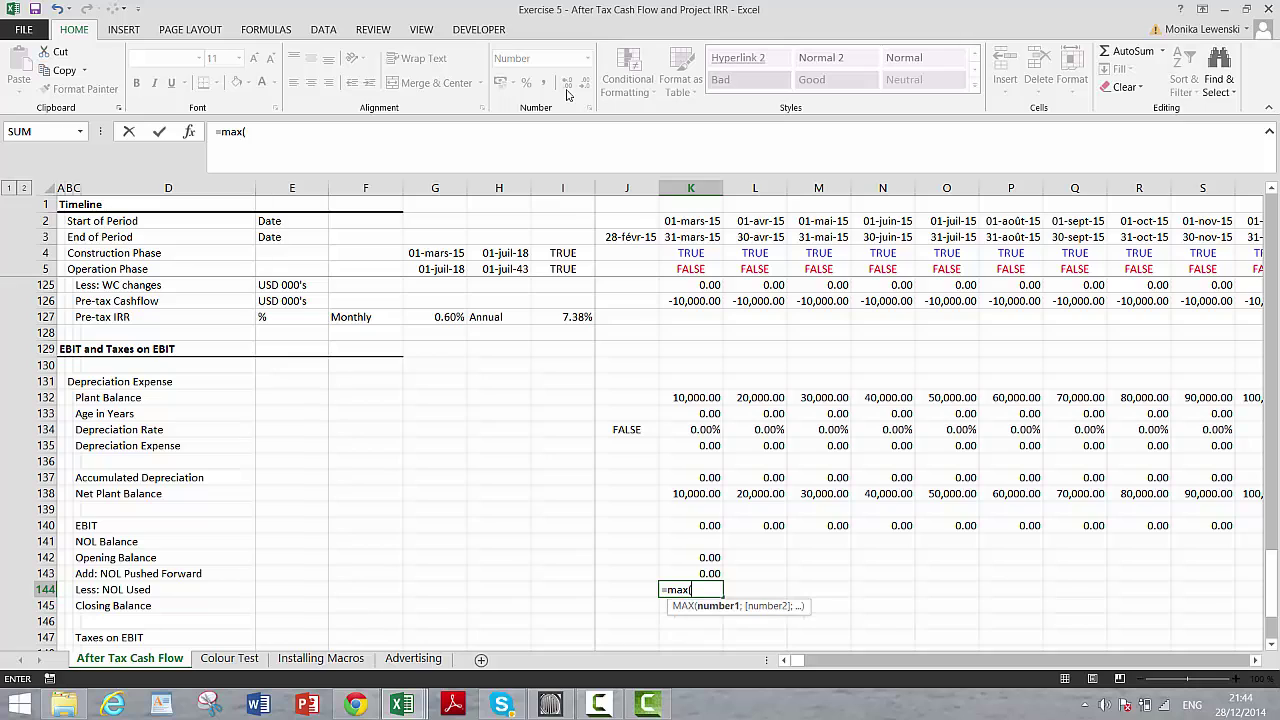
{"action": "key", "text": "Up"}
{"action": "key", "text": "Up"}
{"action": "key", "text": "Up"}
{"action": "key", "text": "Up"}
{"action": "type", "text": ";"}
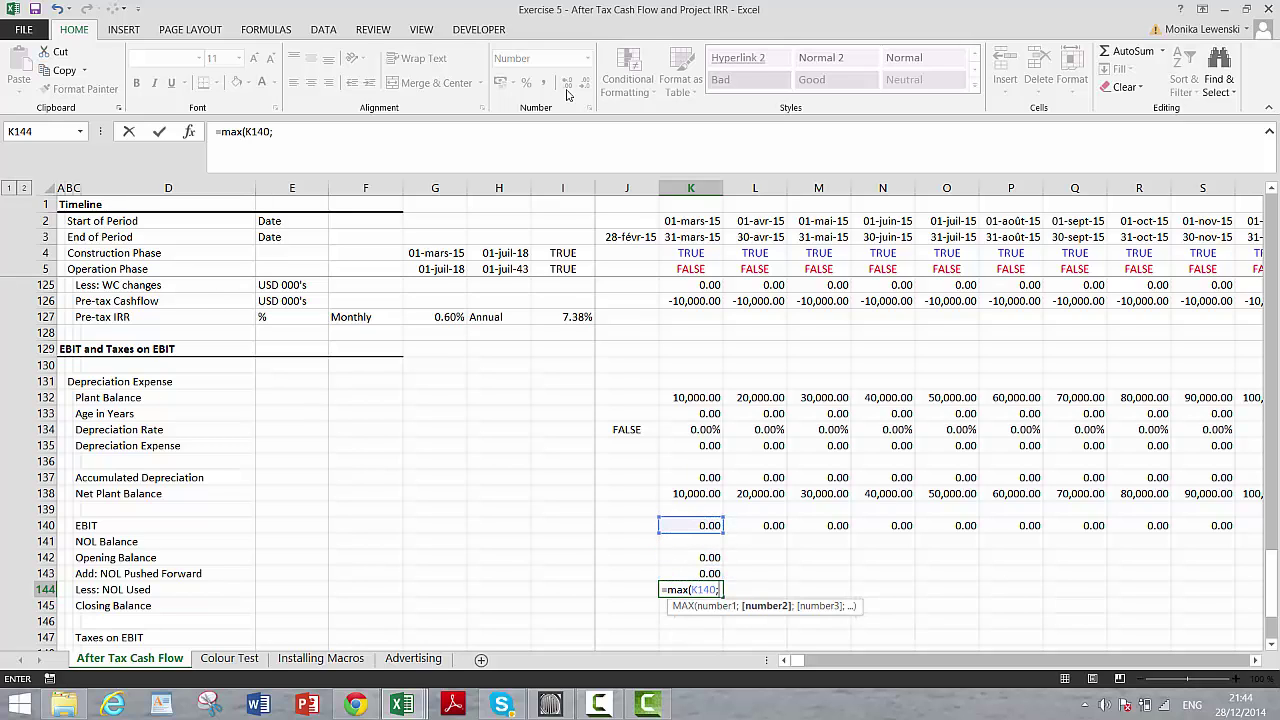
{"action": "type", "text": "0)"}
{"action": "key", "text": "ctrl+Return"}
Step: Cap the NOL Used in K144 at the Opening Balance by wrapping it in MIN, =MIN(K142;MAX(K140;0))
{"action": "key", "text": "F2"}
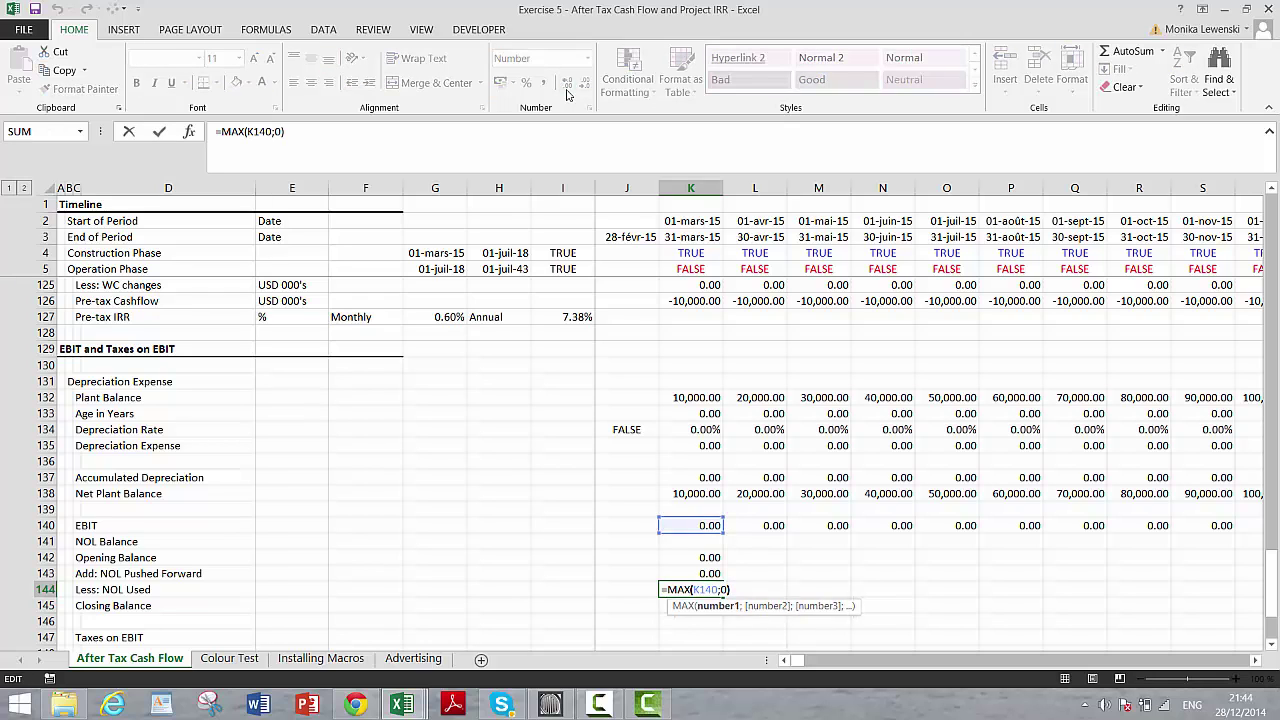
{"action": "key", "text": "Left"}
{"action": "key", "text": "Left"}
{"action": "key", "text": "Left"}
{"action": "type", "text": "min"}
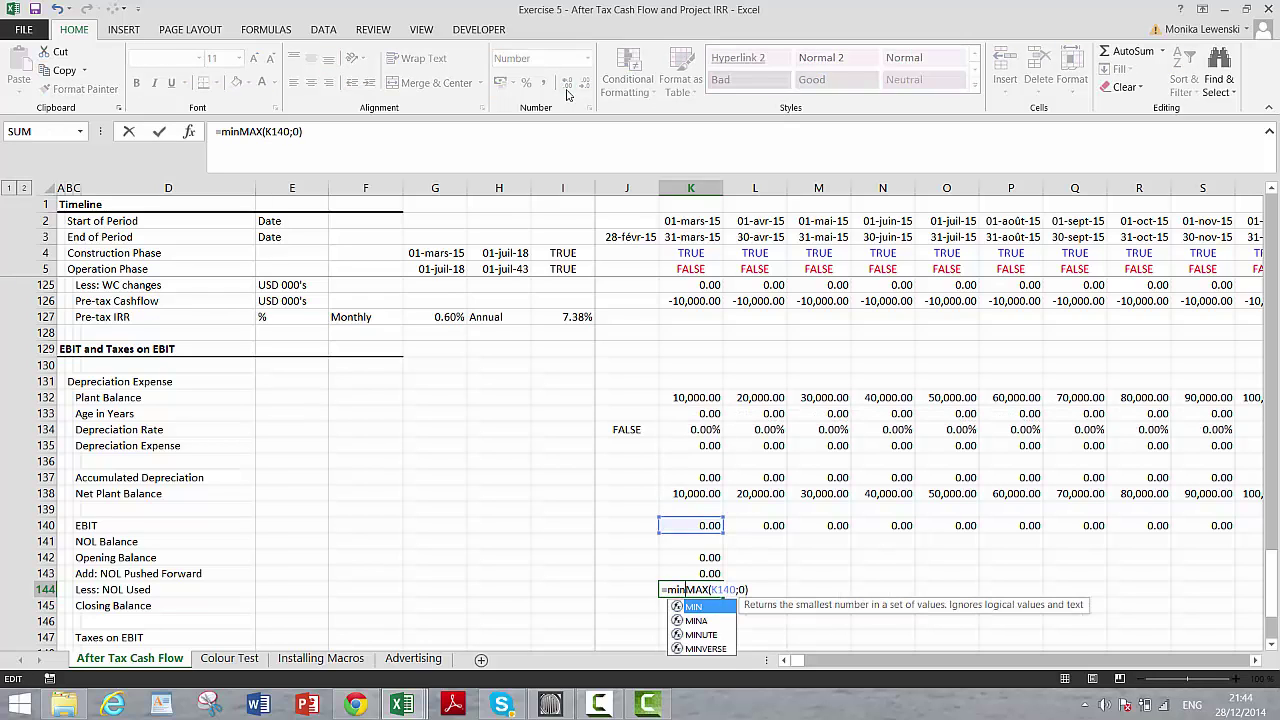
{"action": "type", "text": "("}
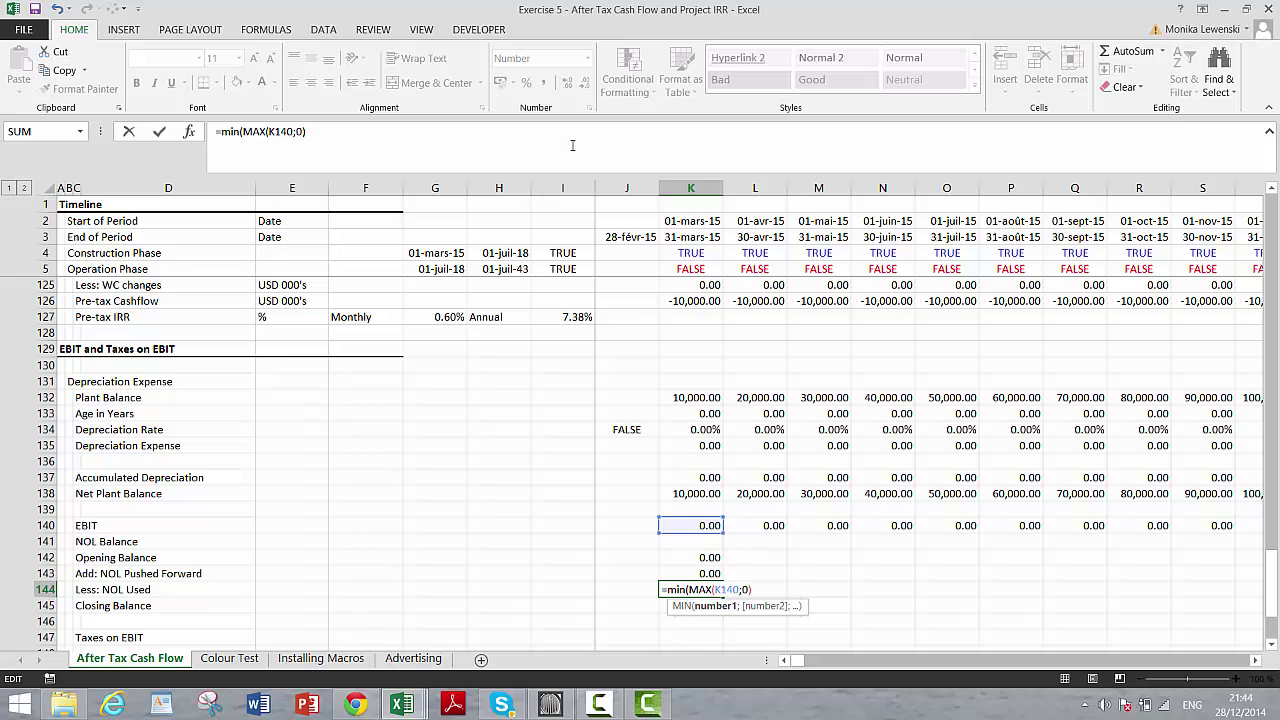
{"action": "left_click", "coordinate": [688, 558]}
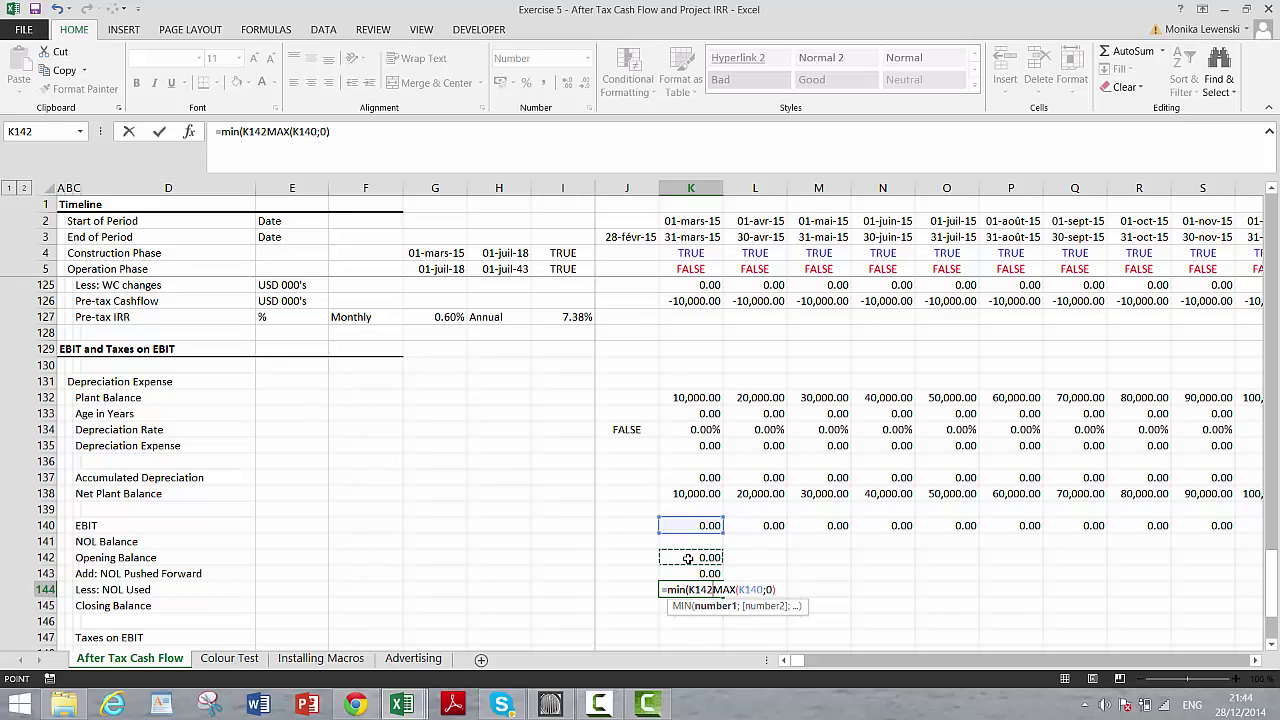
{"action": "type", "text": ";"}
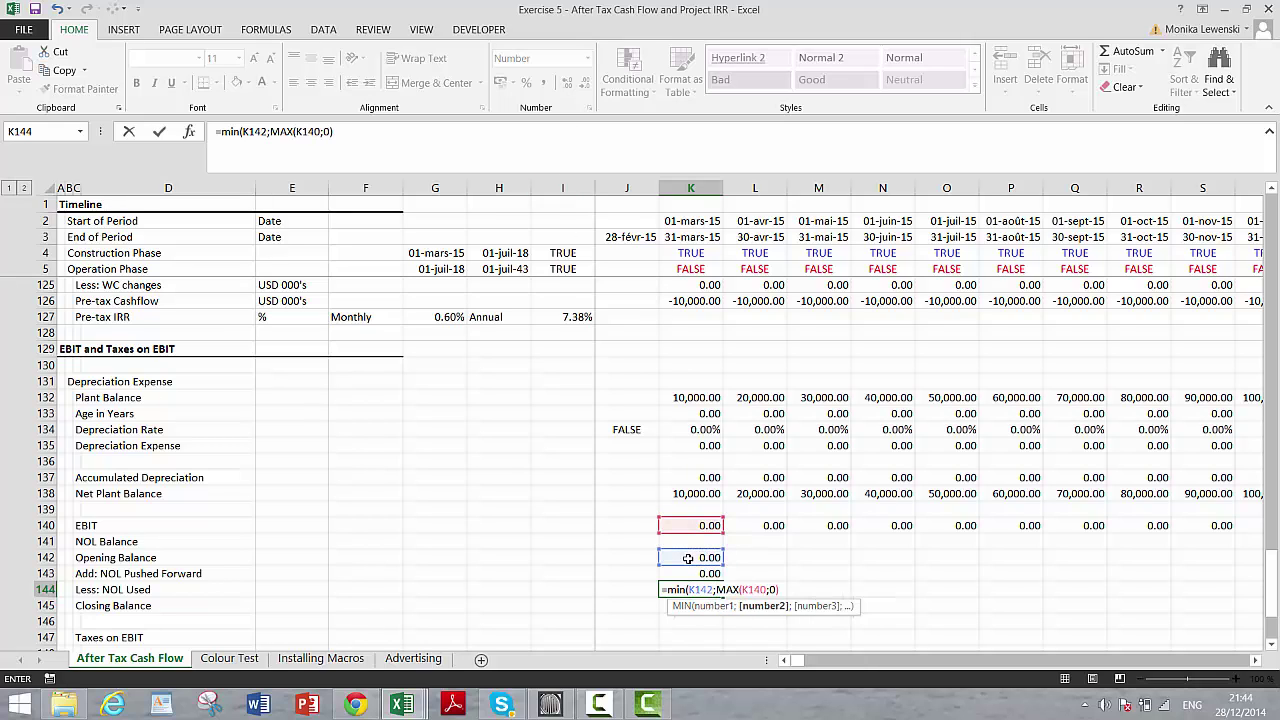
{"action": "key", "text": "Return"}
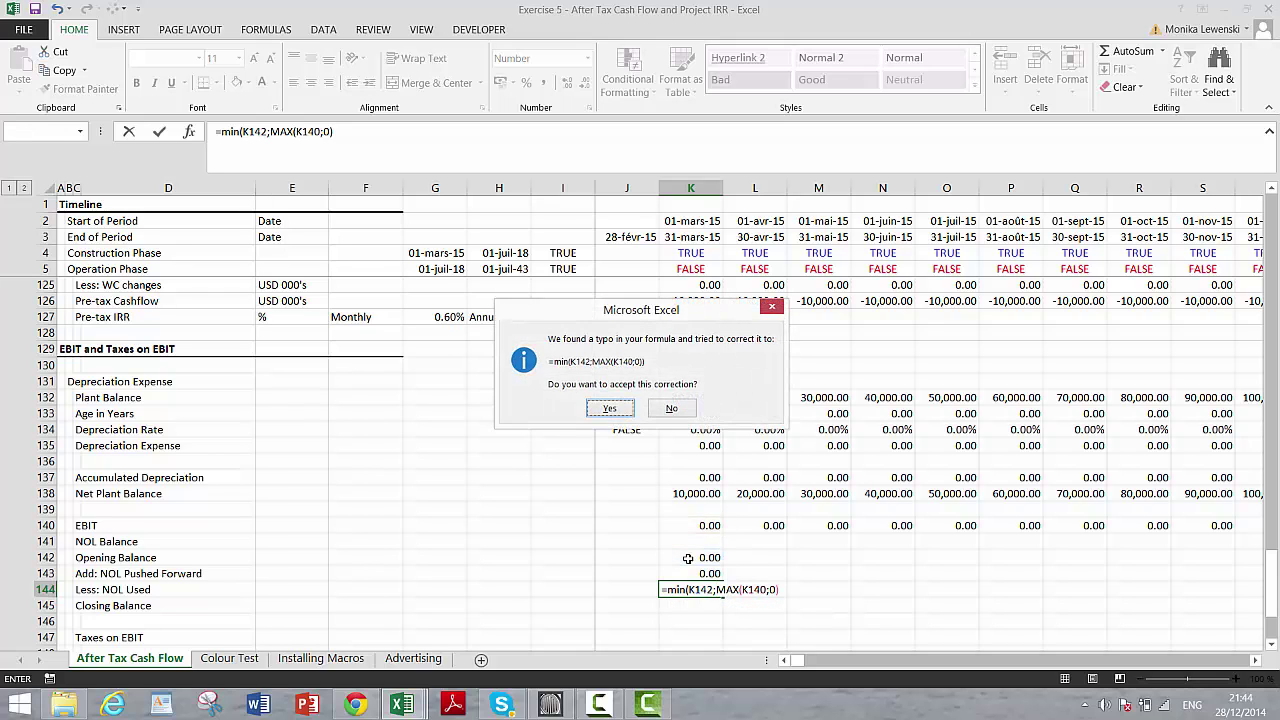
{"action": "key", "text": "Return"}
Step: Calculate the first period's NOL Closing Balance in K145 as opening plus pushed forward minus used, =K142+K143-K144
{"action": "type", "text": "="}
{"action": "key", "text": "Up"}
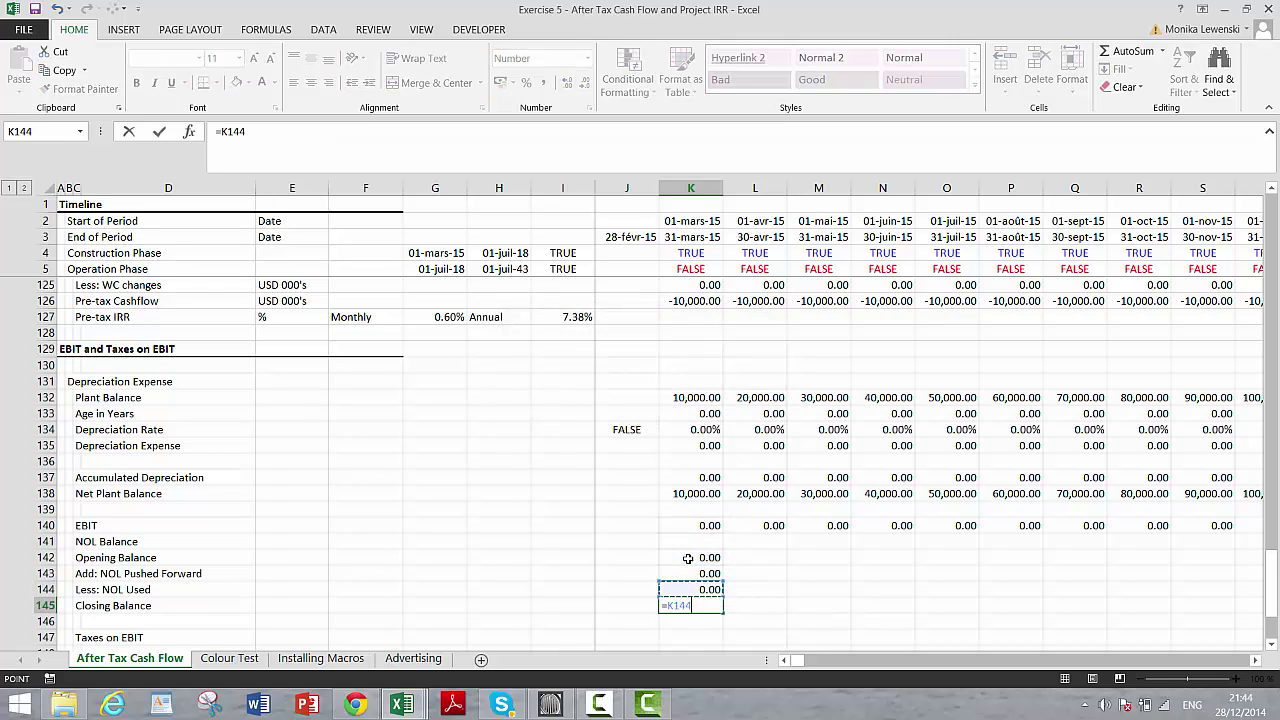
{"action": "key", "text": "Up"}
{"action": "key", "text": "Up"}
{"action": "type", "text": "+"}
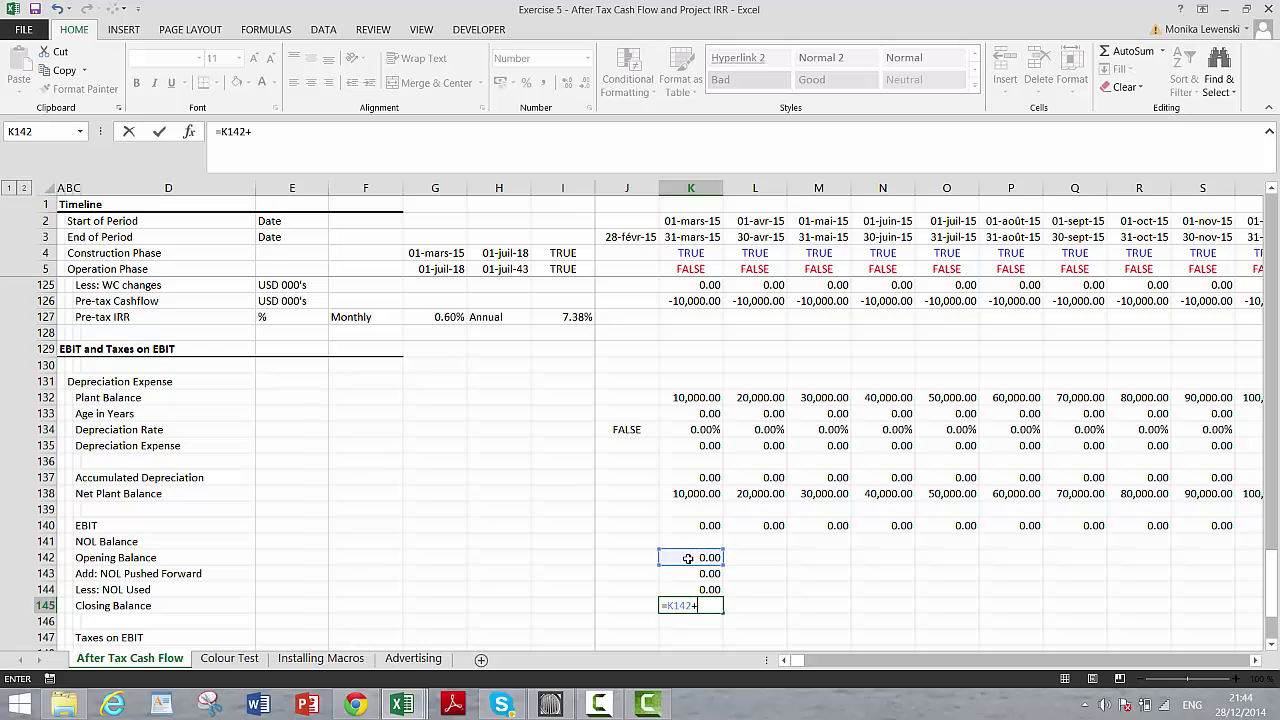
{"action": "key", "text": "Up"}
{"action": "key", "text": "Up"}
{"action": "type", "text": "-"}
{"action": "key", "text": "Up"}
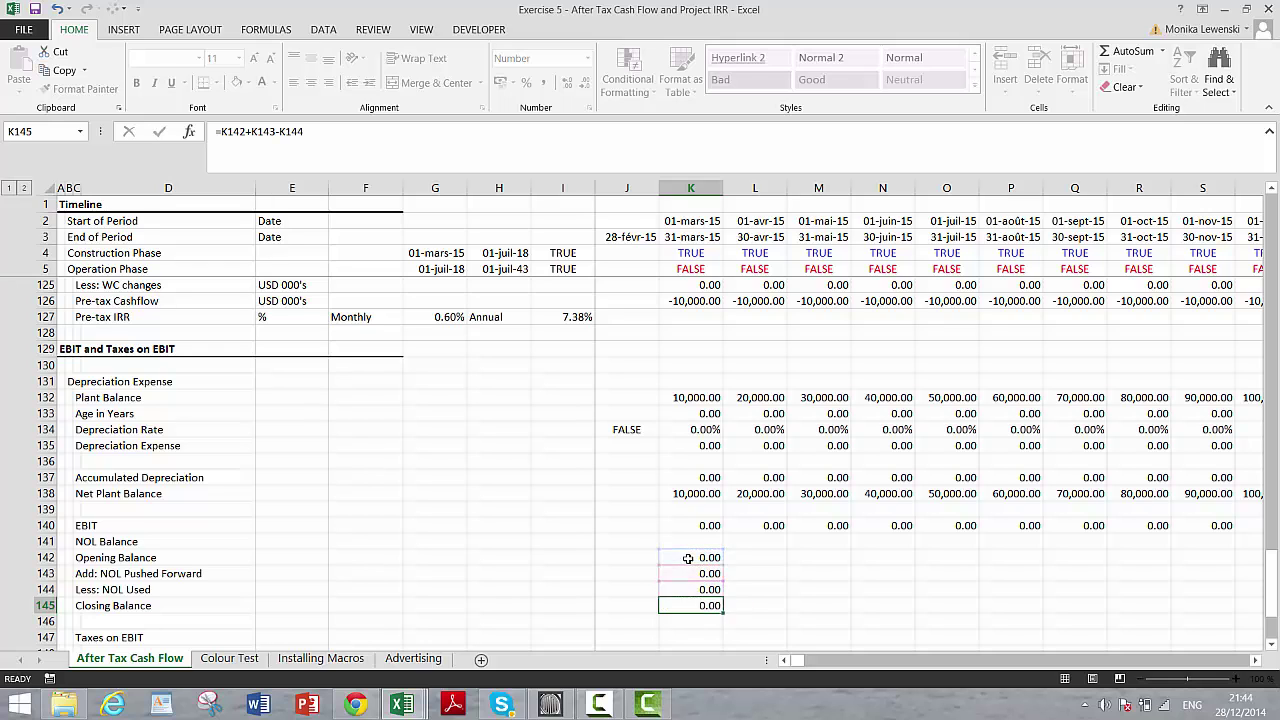
{"action": "key", "text": "Return"}
Step: Copy the NOL account formulas in K142:K145 across all the timeline's periods
{"action": "left_click", "coordinate": [688, 559]}
{"action": "key", "text": "Down"}
{"action": "key", "text": "Down"}
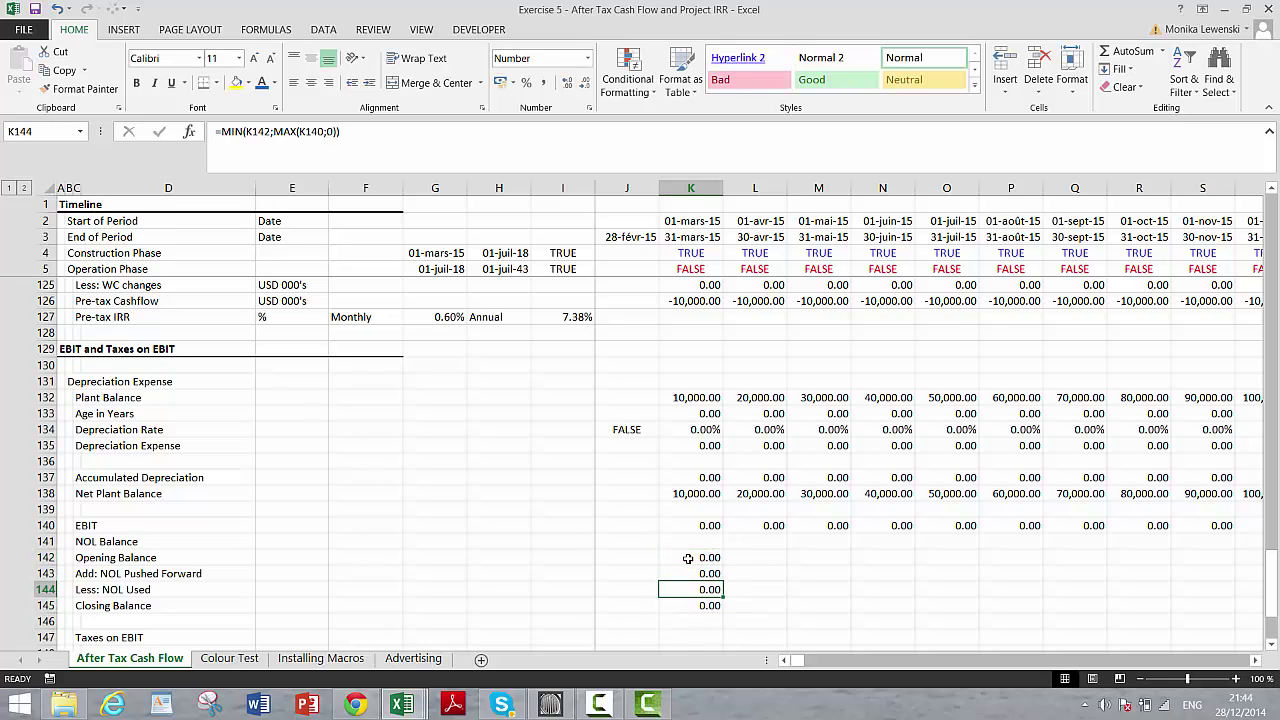
{"action": "key", "text": "Up"}
{"action": "key", "text": "Up"}
{"action": "key", "text": "shift+Down"}
{"action": "key", "text": "shift+Down"}
{"action": "key", "text": "shift+Down"}
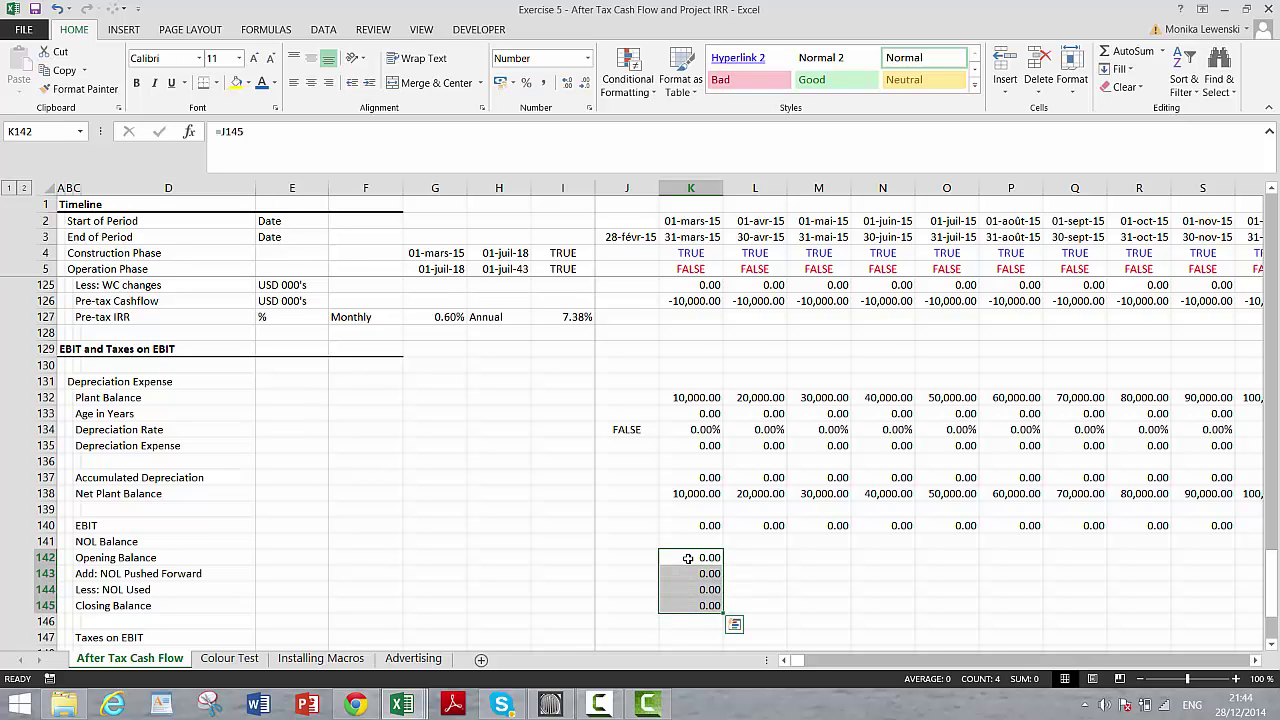
{"action": "key", "text": "ctrl+shift+r"}
Step: Examine the NOL account rows from the construction months into the first months of the operation phase
{"action": "key", "text": "Right"}
{"action": "key", "text": "Right"}
{"action": "key", "text": "Right"}
{"action": "key", "text": "Right"}
{"action": "key", "text": "Right"}
{"action": "key", "text": "Right"}
{"action": "key", "text": "Right"}
{"action": "key", "text": "Right"}
{"action": "key", "text": "Right"}
{"action": "key", "text": "Right"}
{"action": "key", "text": "Right"}
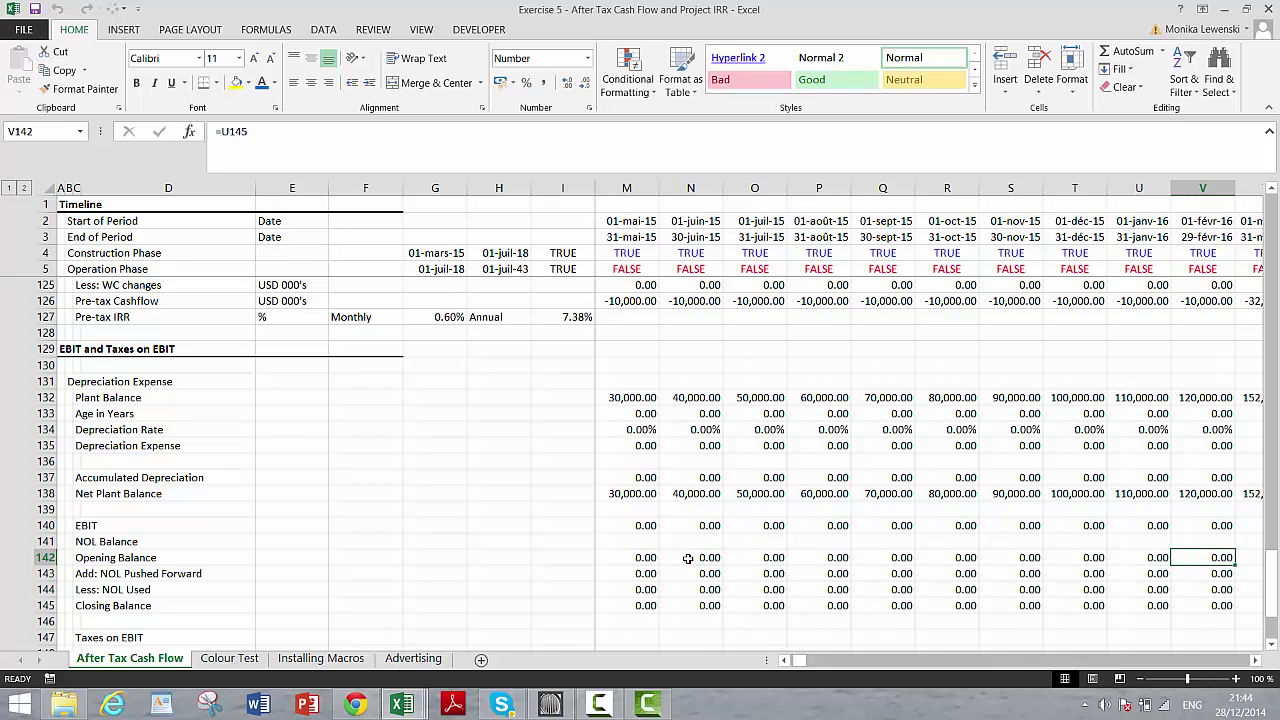
{"action": "key", "text": "Right"}
{"action": "key", "text": "Right"}
{"action": "key", "text": "Right"}
{"action": "key", "text": "Right"}
{"action": "key", "text": "Right"}
{"action": "key", "text": "Right"}
{"action": "key", "text": "Right"}
{"action": "key", "text": "Right"}
{"action": "key", "text": "Right"}
{"action": "key", "text": "Right"}
{"action": "key", "text": "Right"}
{"action": "key", "text": "Right"}
{"action": "key", "text": "Right"}
{"action": "key", "text": "Right"}
{"action": "key", "text": "Right"}
{"action": "key", "text": "Right"}
{"action": "key", "text": "Right"}
{"action": "key", "text": "Right"}
{"action": "key", "text": "Right"}
{"action": "key", "text": "Right"}
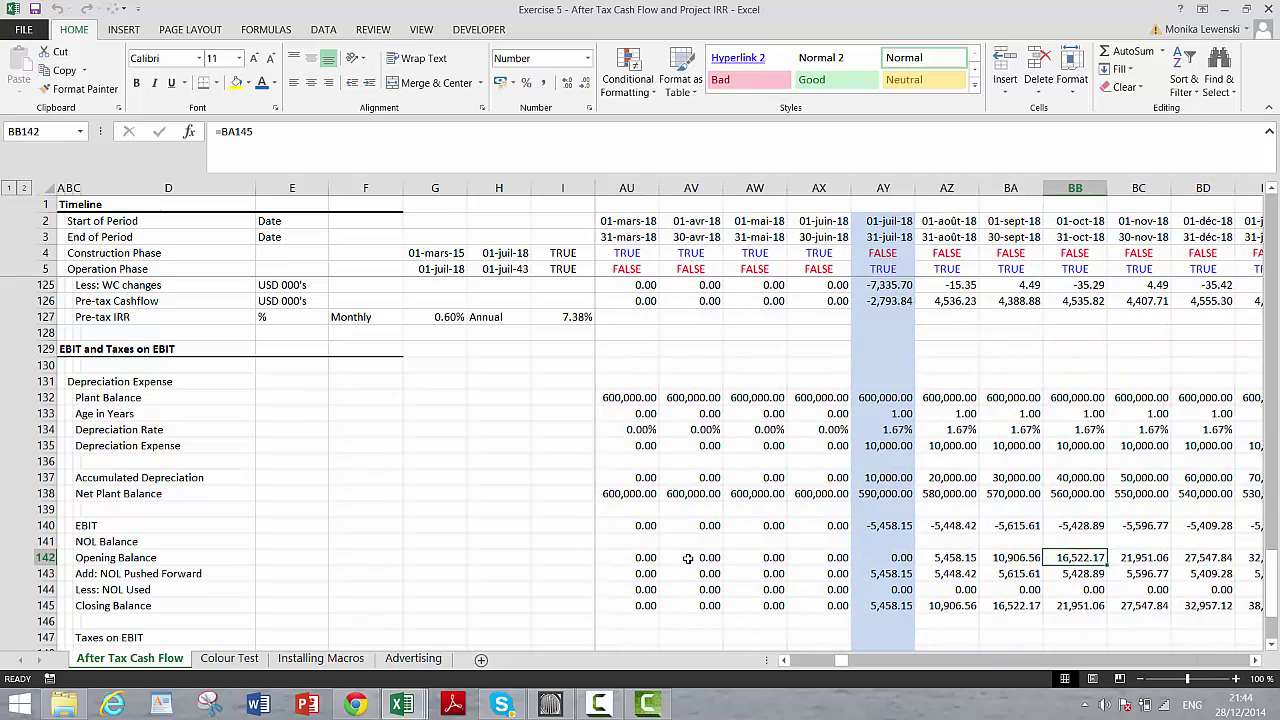
{"action": "key", "text": "Left"}
{"action": "key", "text": "Left"}
{"action": "key", "text": "Left"}
{"action": "key", "text": "Right"}
{"action": "key", "text": "Right"}
{"action": "key", "text": "Right"}
{"action": "key", "text": "Right"}
{"action": "key", "text": "Right"}
{"action": "key", "text": "Right"}
{"action": "key", "text": "Right"}
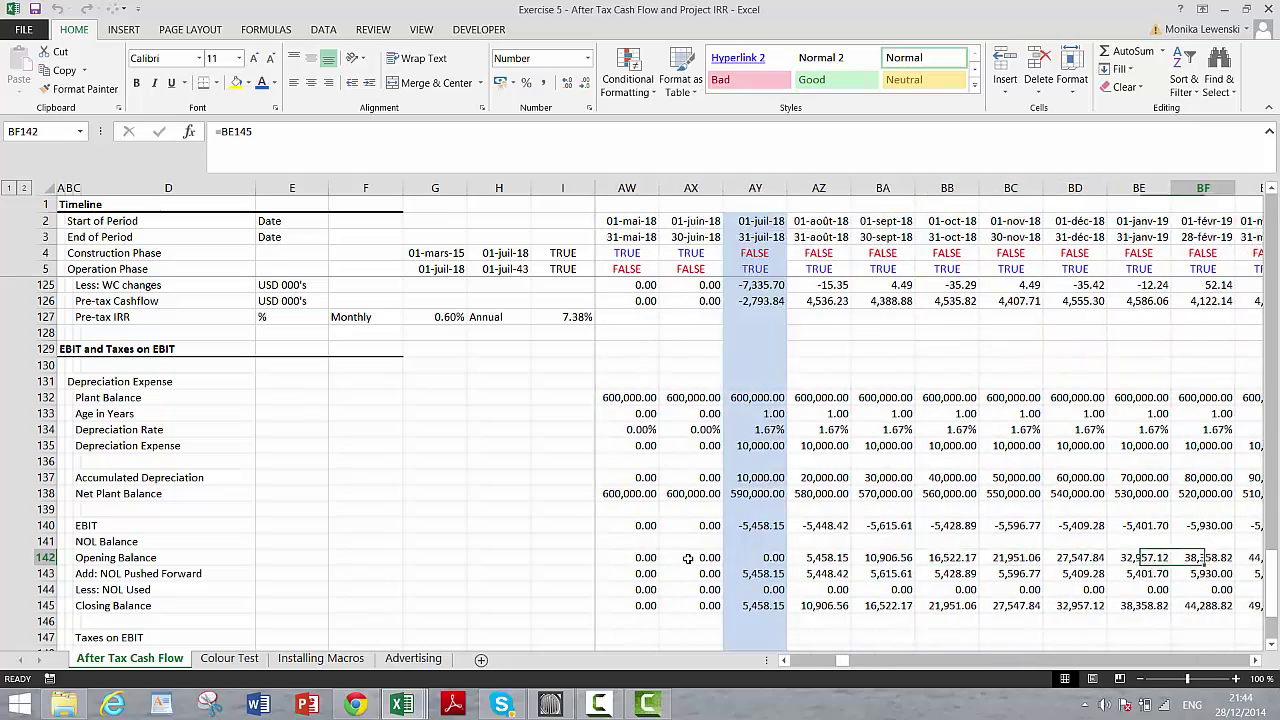
Step: Check how the NOL balance builds up and is used through the later operating years, and return to the first period
{"action": "key", "text": "Right"}
{"action": "key", "text": "Right"}
{"action": "key", "text": "Right"}
{"action": "key", "text": "Right"}
{"action": "key", "text": "Right"}
{"action": "key", "text": "Right"}
{"action": "key", "text": "Right"}
{"action": "key", "text": "Right"}
{"action": "key", "text": "Right"}
{"action": "key", "text": "Right"}
{"action": "key", "text": "Right"}
{"action": "key", "text": "Right"}
{"action": "key", "text": "Right"}
{"action": "key", "text": "Right"}
{"action": "key", "text": "Right"}
{"action": "key", "text": "Right"}
{"action": "key", "text": "Right"}
{"action": "key", "text": "Right"}
{"action": "key", "text": "Right"}
{"action": "key", "text": "Right"}
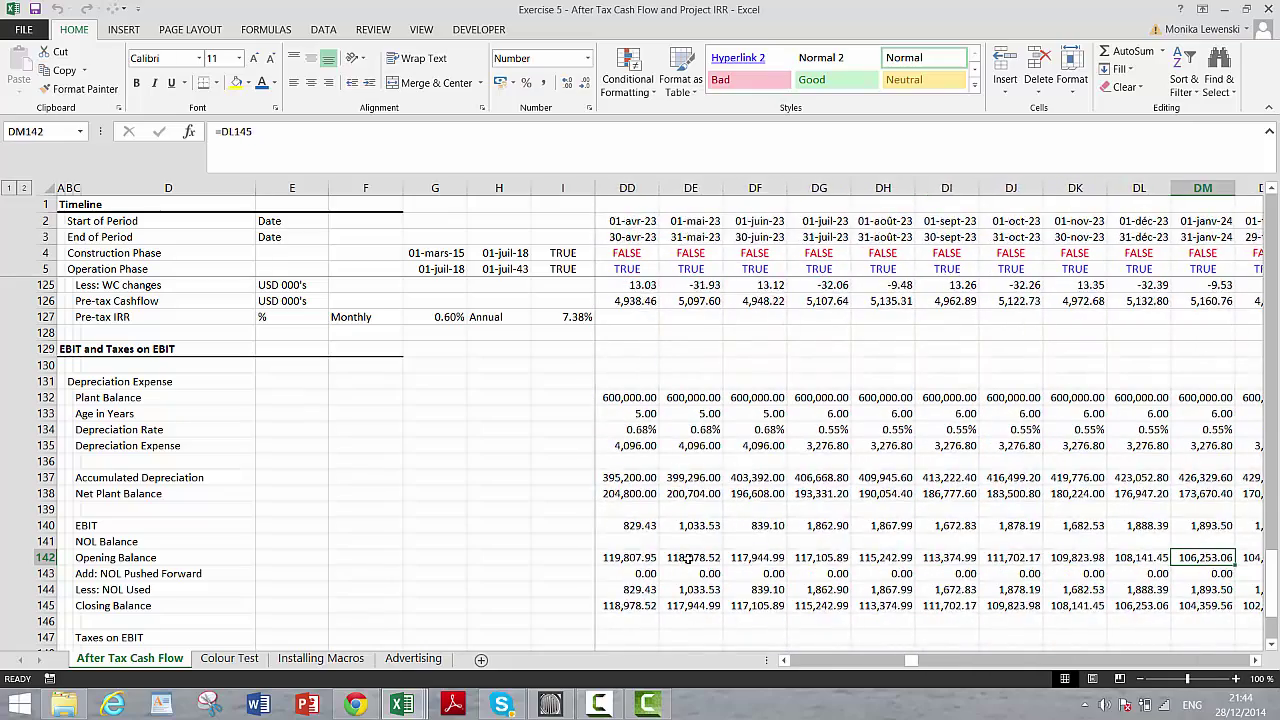
{"action": "key", "text": "Right"}
{"action": "key", "text": "Right"}
{"action": "key", "text": "Right"}
{"action": "key", "text": "Right"}
{"action": "key", "text": "Right"}
{"action": "key", "text": "Right"}
{"action": "key", "text": "Right"}
{"action": "key", "text": "Right"}
{"action": "key", "text": "Right"}
{"action": "key", "text": "Right"}
{"action": "key", "text": "Right"}
{"action": "key", "text": "Right"}
{"action": "key", "text": "Right"}
{"action": "key", "text": "Right"}
{"action": "key", "text": "Right"}
{"action": "key", "text": "Right"}
{"action": "key", "text": "Right"}
{"action": "key", "text": "Right"}
{"action": "key", "text": "Right"}
{"action": "key", "text": "Right"}
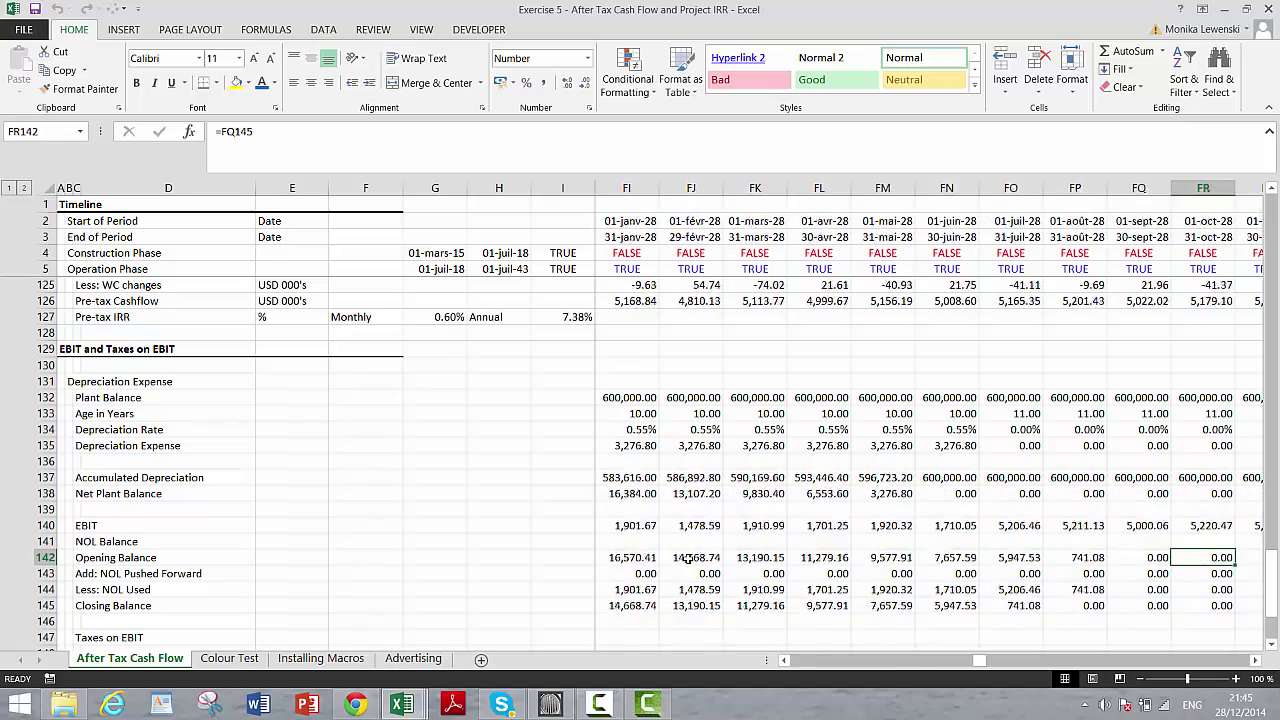
{"action": "key", "text": "Right"}
{"action": "key", "text": "Right"}
{"action": "key", "text": "Right"}
{"action": "key", "text": "Right"}
{"action": "key", "text": "Right"}
{"action": "key", "text": "Right"}
{"action": "key", "text": "Right"}
{"action": "key", "text": "Right"}
{"action": "key", "text": "Right"}
{"action": "key", "text": "Right"}
{"action": "key", "text": "Right"}
{"action": "key", "text": "Right"}
{"action": "key", "text": "Right"}
{"action": "key", "text": "Right"}
{"action": "key", "text": "Left"}
{"action": "key", "text": "Left"}
{"action": "key", "text": "Left"}
{"action": "key", "text": "Left"}
{"action": "key", "text": "Left"}
{"action": "key", "text": "Left"}
{"action": "key", "text": "Left"}
{"action": "key", "text": "Left"}
{"action": "key", "text": "Left"}
{"action": "key", "text": "Left"}
{"action": "key", "text": "Left"}
{"action": "key", "text": "Left"}
{"action": "key", "text": "Left"}
{"action": "key", "text": "Right"}
{"action": "key", "text": "Right"}
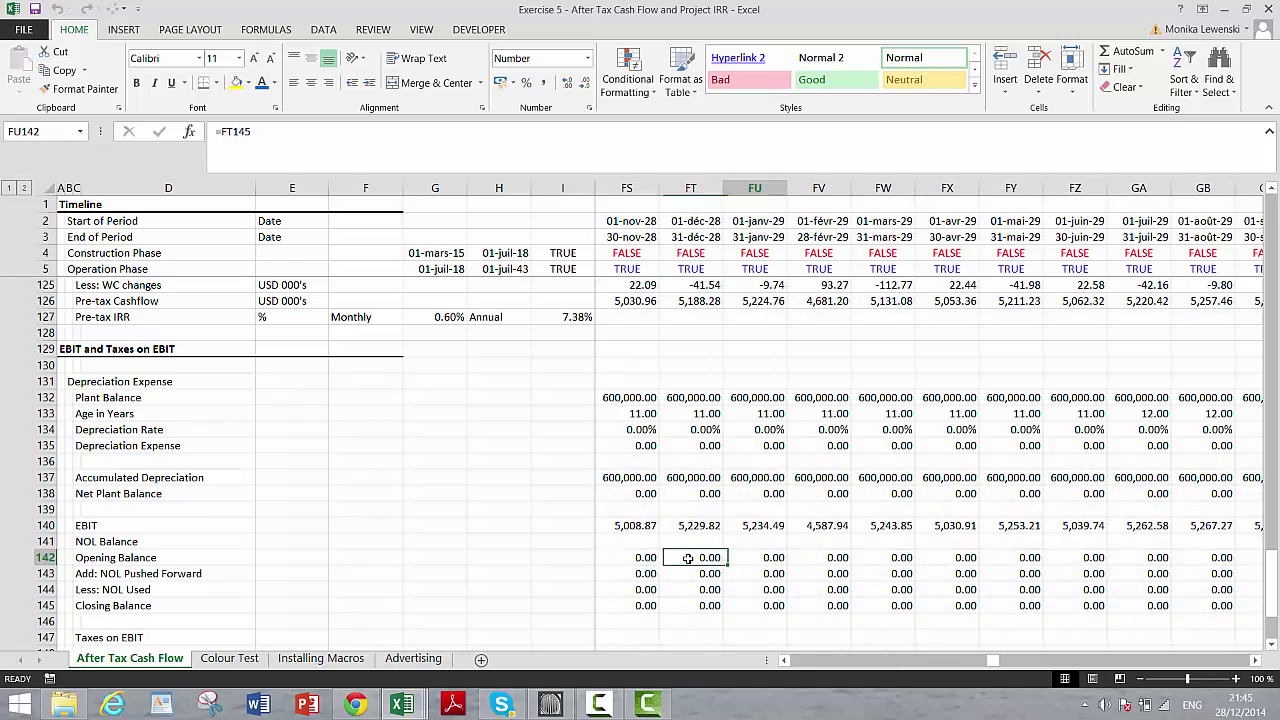
{"action": "key", "text": "Left"}
{"action": "key", "text": "Left"}
{"action": "key", "text": "ctrl+Left"}
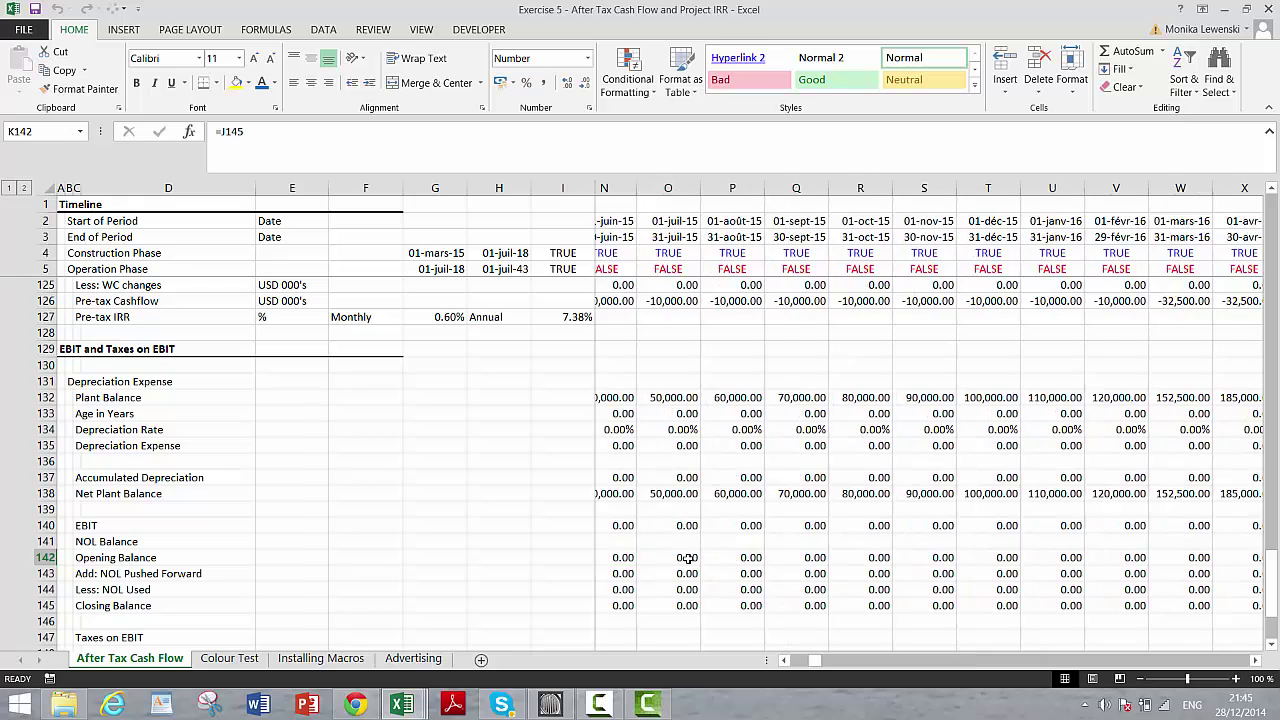
{"action": "key", "text": "Left"}
{"action": "key", "text": "Left"}
{"action": "key", "text": "Left"}
{"action": "key", "text": "Right"}
{"action": "key", "text": "Right"}
{"action": "key", "text": "Down"}
{"action": "key", "text": "Down"}
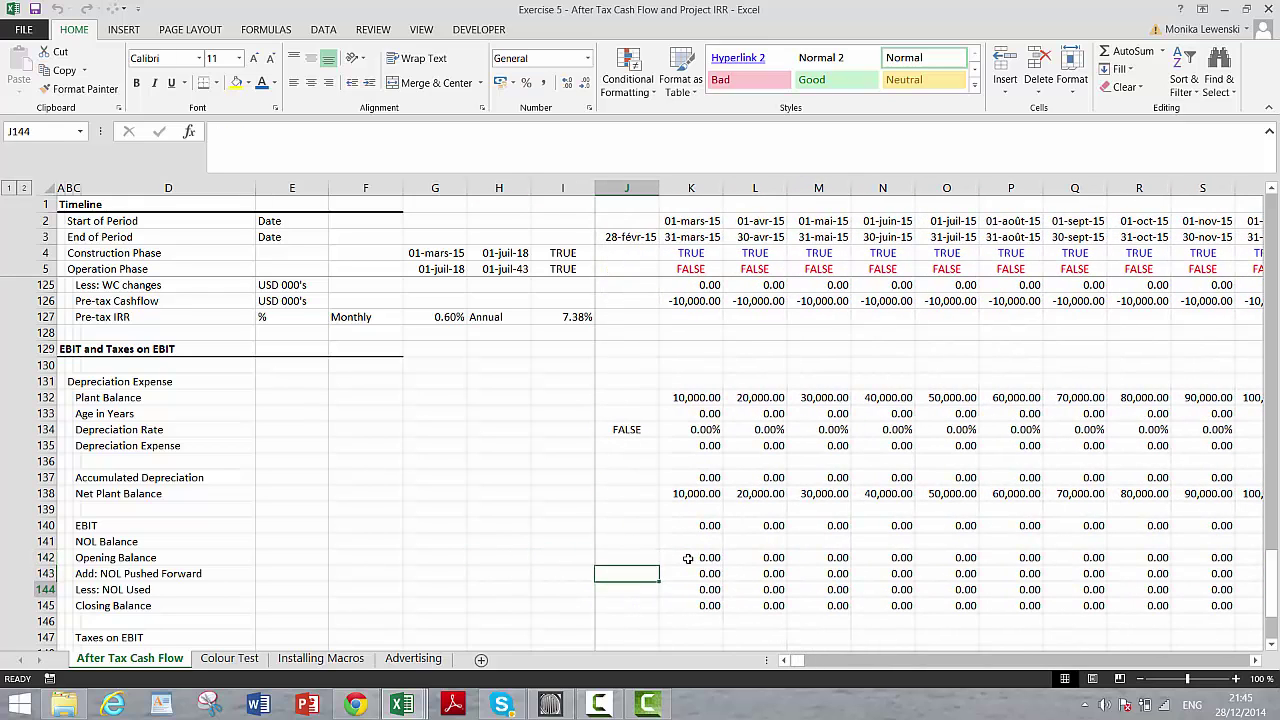
Step: Enter the label Tax Rate in E147 on the Taxes on EBIT row
{"action": "key", "text": "Down"}
{"action": "key", "text": "Down"}
{"action": "key", "text": "Down"}
{"action": "key", "text": "Left"}
{"action": "key", "text": "Left"}
{"action": "key", "text": "Left"}
{"action": "key", "text": "Left"}
{"action": "key", "text": "Left"}
{"action": "key", "text": "Left"}
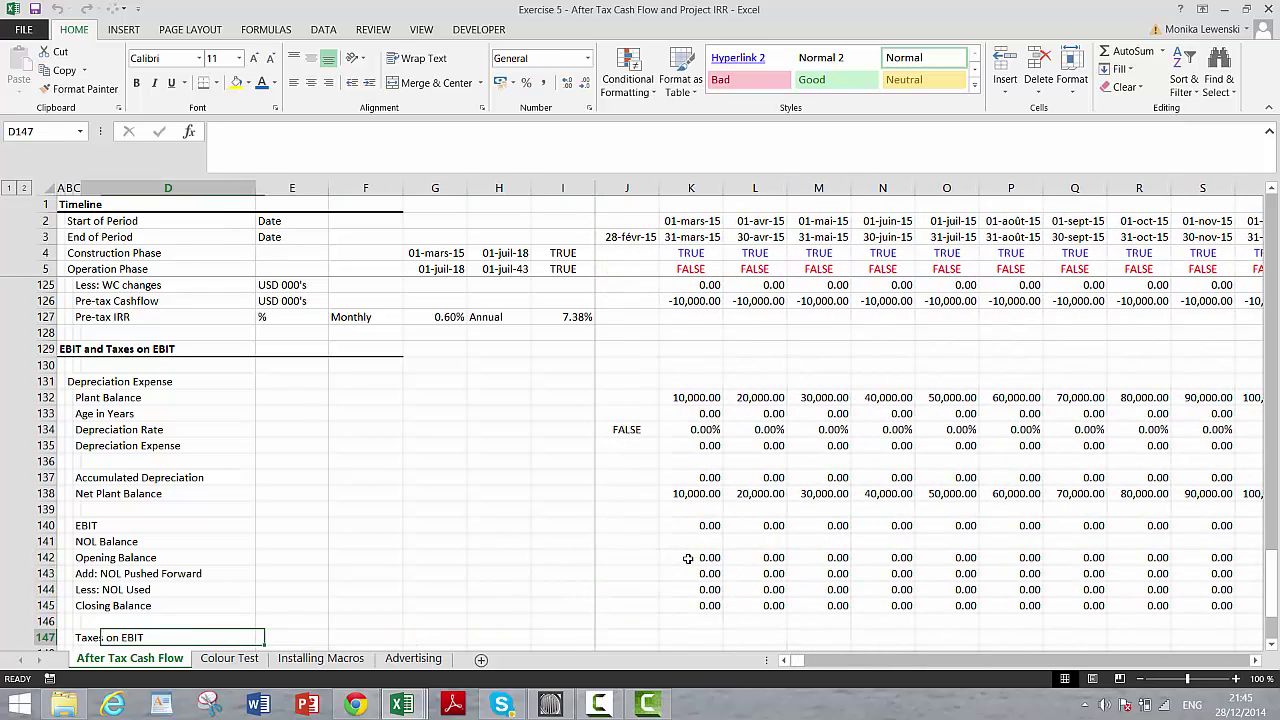
{"action": "scroll", "coordinate": [688, 558], "scroll_direction": "down", "scroll_amount": 1}
{"action": "key", "text": "Right"}
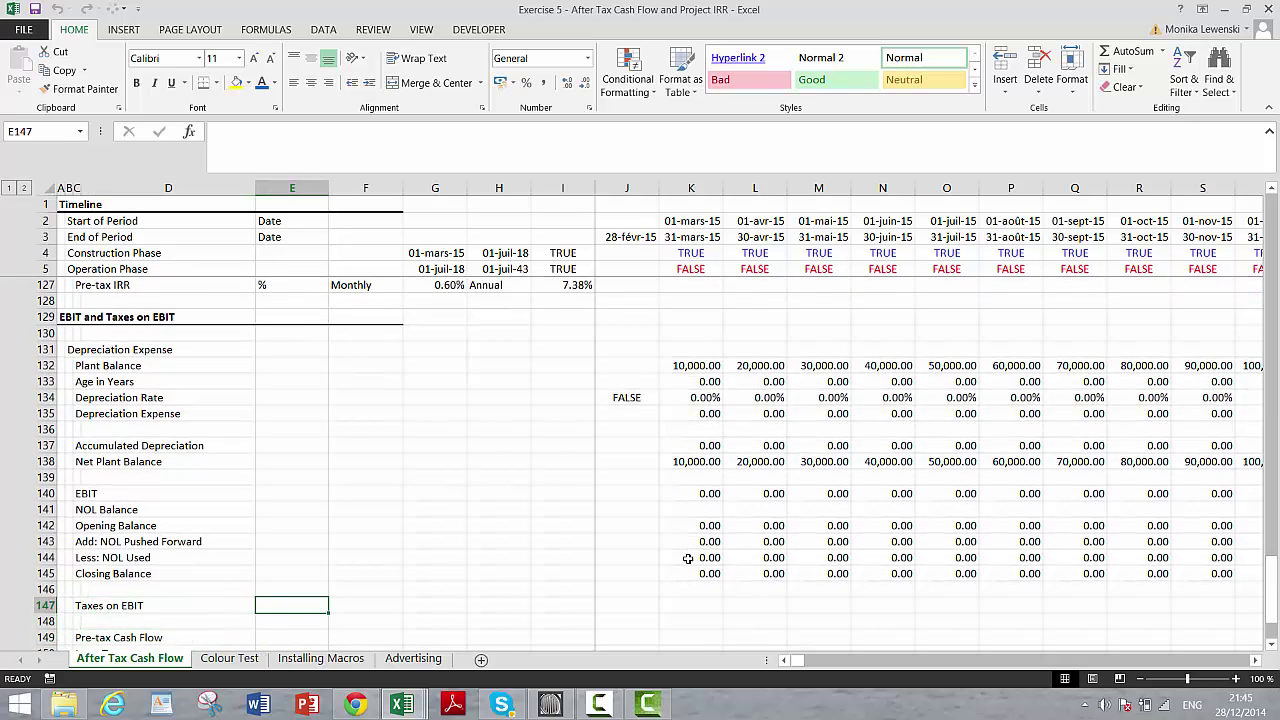
{"action": "type", "text": "Tax Rate"}
{"action": "key", "text": "Return"}
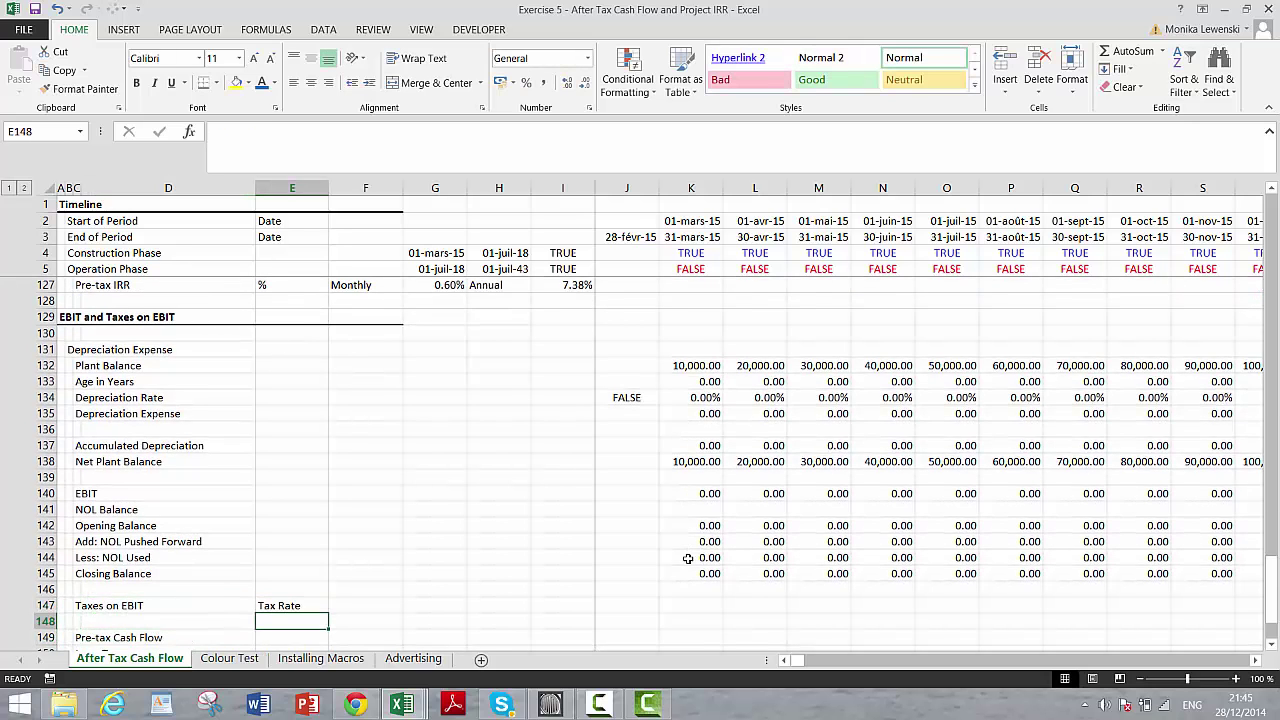
Step: Link F147 to the Income Tax Rate in F67 of the depreciation and tax assumptions
{"action": "key", "text": "Up"}
{"action": "key", "text": "Right"}
{"action": "type", "text": "="}
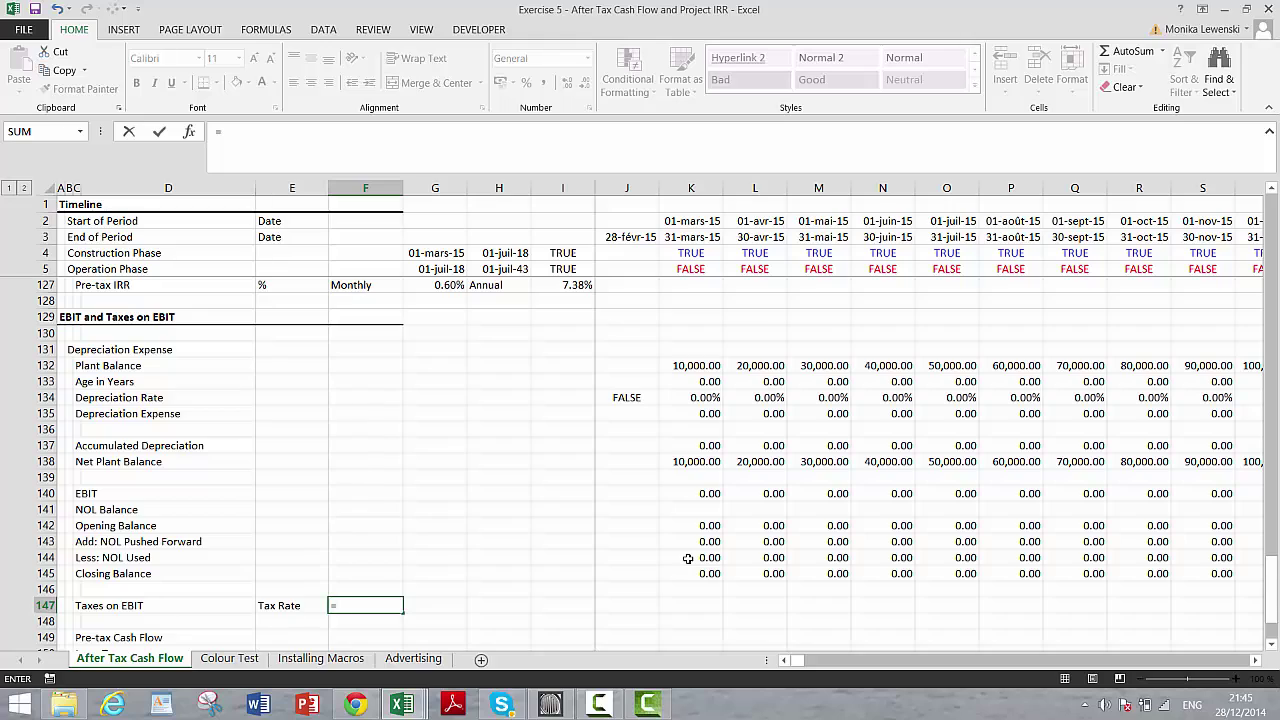
{"action": "key", "text": "Up"}
{"action": "key", "text": "Up"}
{"action": "key", "text": "Up"}
{"action": "key", "text": "Up"}
{"action": "key", "text": "Up"}
{"action": "key", "text": "Up"}
{"action": "key", "text": "Up"}
{"action": "key", "text": "Up"}
{"action": "key", "text": "Up"}
{"action": "key", "text": "Up"}
{"action": "key", "text": "Up"}
{"action": "key", "text": "Up"}
{"action": "key", "text": "Up"}
{"action": "key", "text": "Up"}
{"action": "key", "text": "Up"}
{"action": "key", "text": "Up"}
{"action": "key", "text": "Up"}
{"action": "key", "text": "Up"}
{"action": "key", "text": "Up"}
{"action": "key", "text": "Up"}
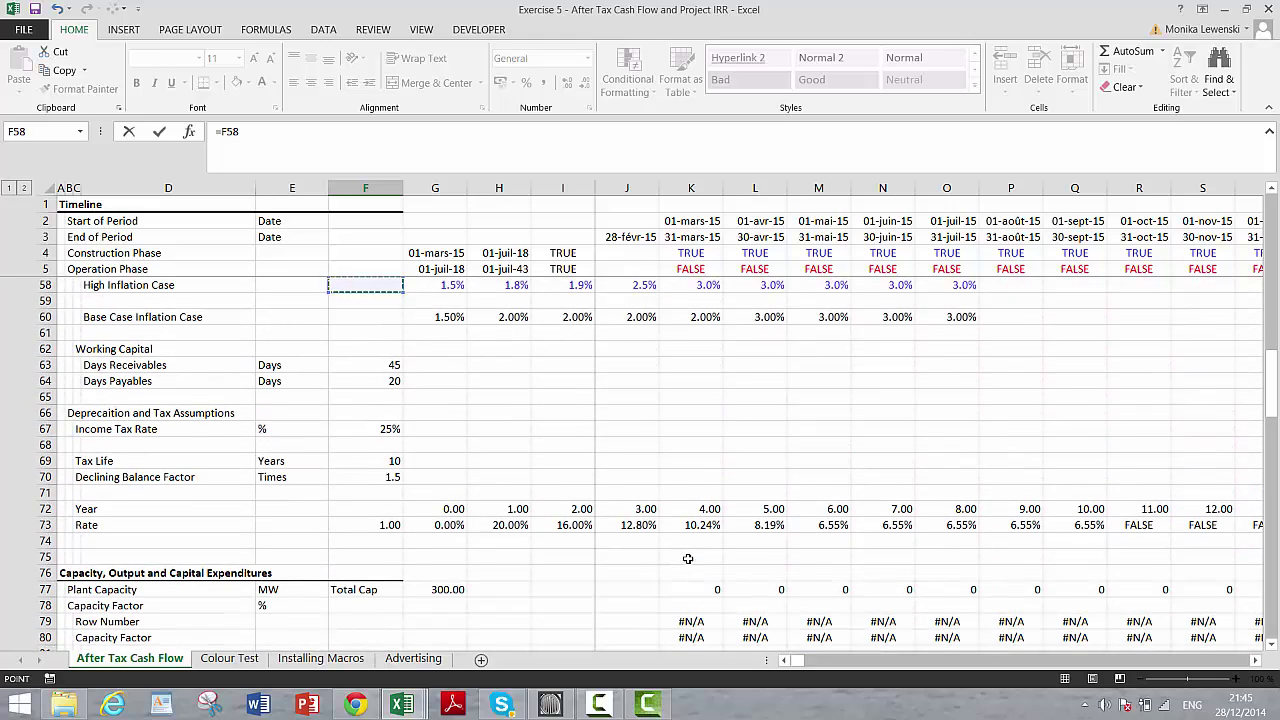
{"action": "key", "text": "Down"}
{"action": "key", "text": "Down"}
{"action": "key", "text": "Down"}
{"action": "key", "text": "Down"}
{"action": "key", "text": "Down"}
{"action": "key", "text": "Down"}
{"action": "key", "text": "Down"}
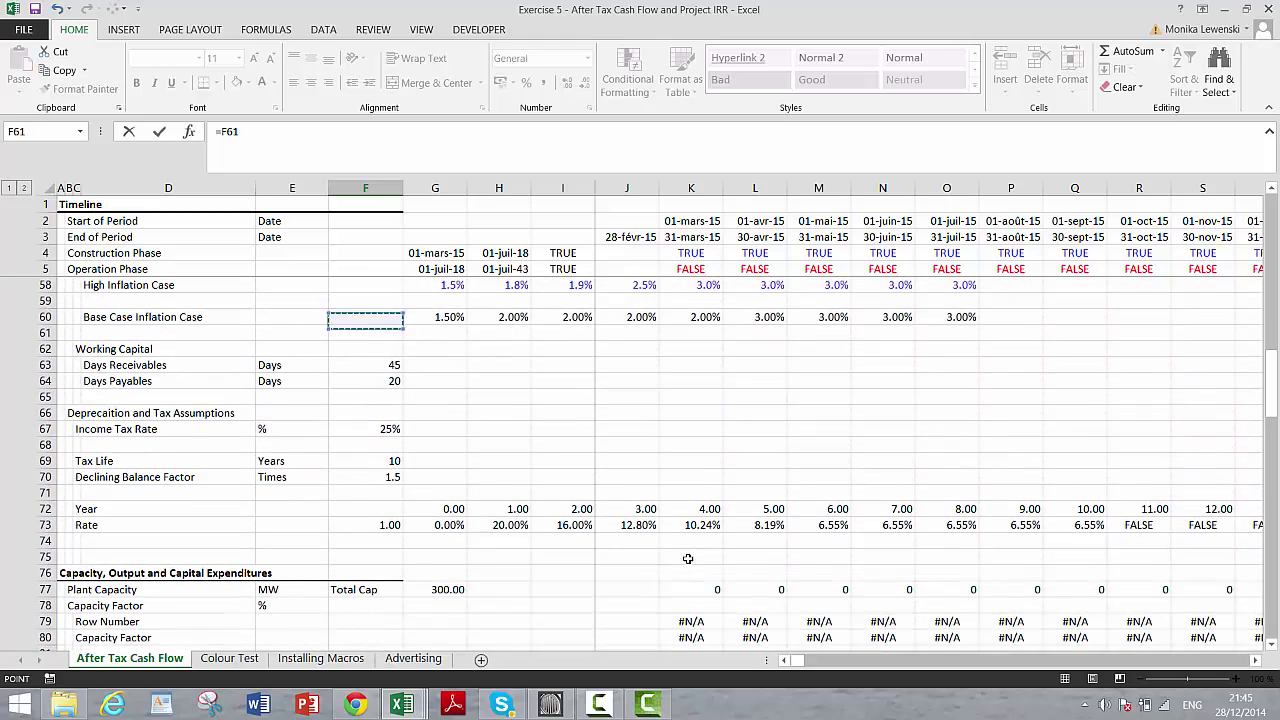
{"action": "key", "text": "Down"}
{"action": "key", "text": "Down"}
{"action": "key", "text": "ctrl+Return"}
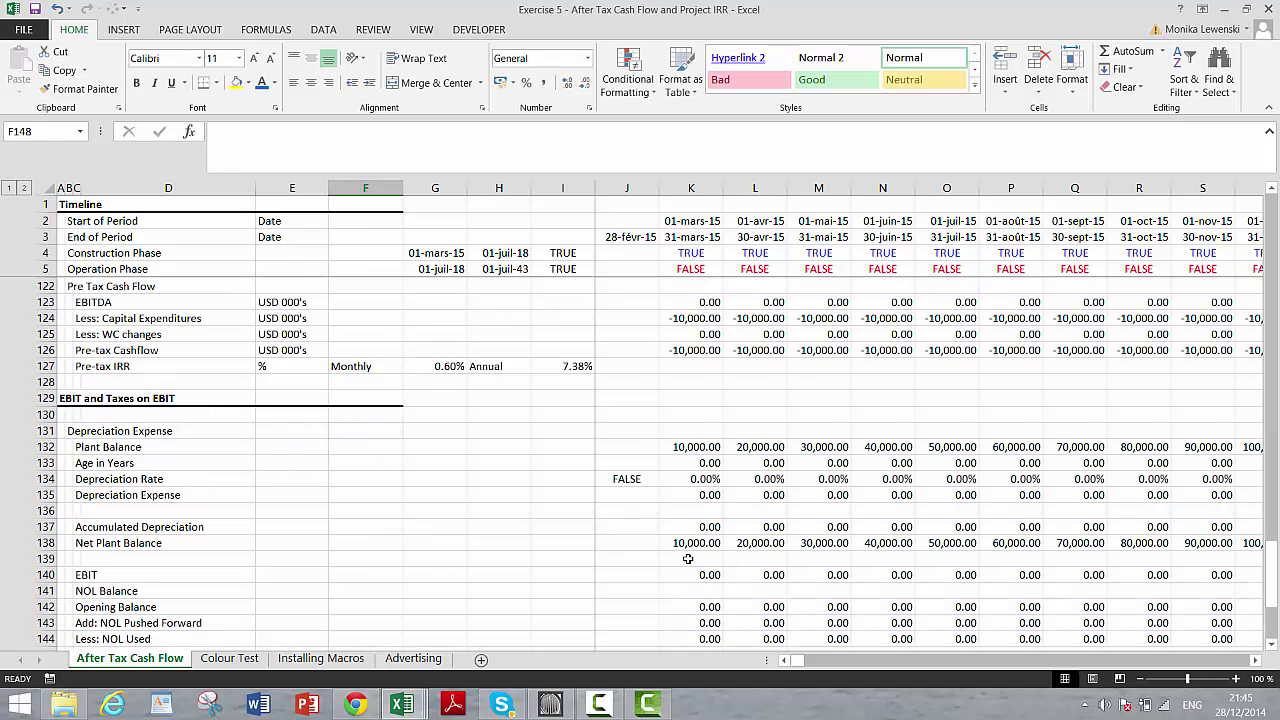
{"action": "key", "text": "Right"}
{"action": "key", "text": "Right"}
{"action": "key", "text": "Right"}
{"action": "key", "text": "Right"}
{"action": "key", "text": "Right"}
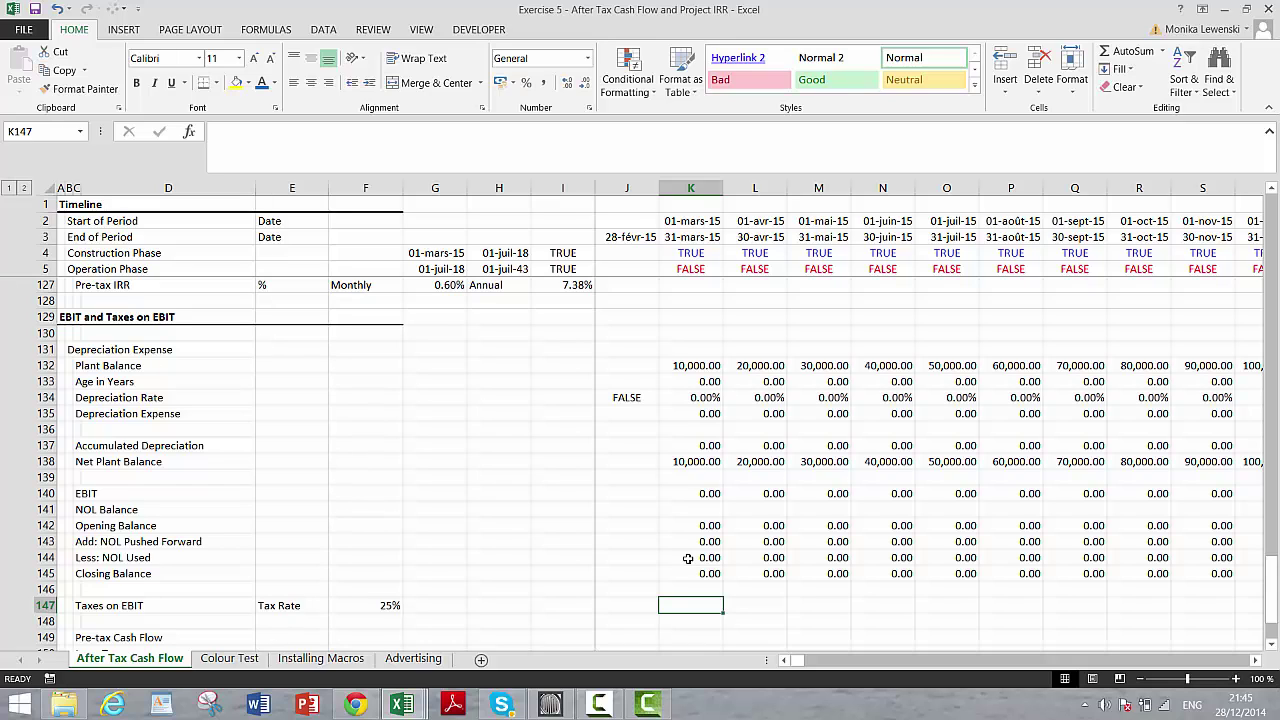
{"action": "type", "text": "="}
{"action": "key", "text": "Left"}
{"action": "key", "text": "Left"}
{"action": "key", "text": "Left"}
{"action": "key", "text": "Left"}
{"action": "key", "text": "Left"}
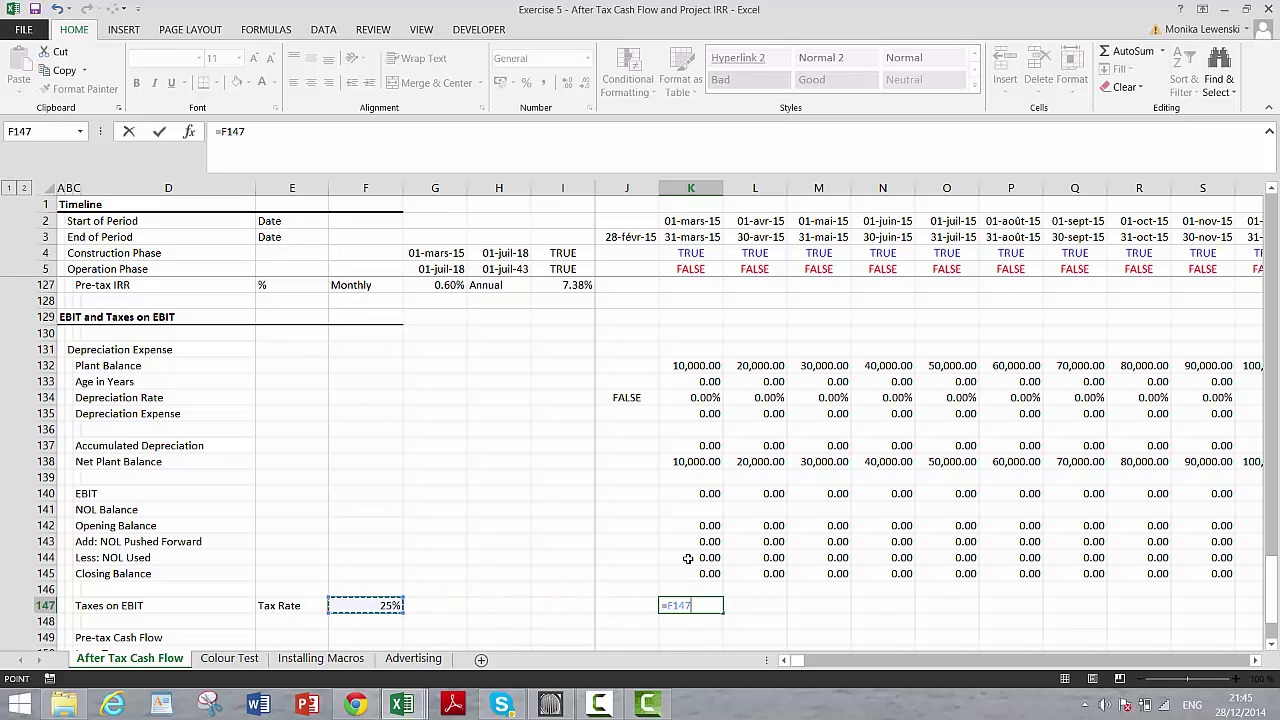
{"action": "key", "text": "F4"}
{"action": "type", "text": "*"}
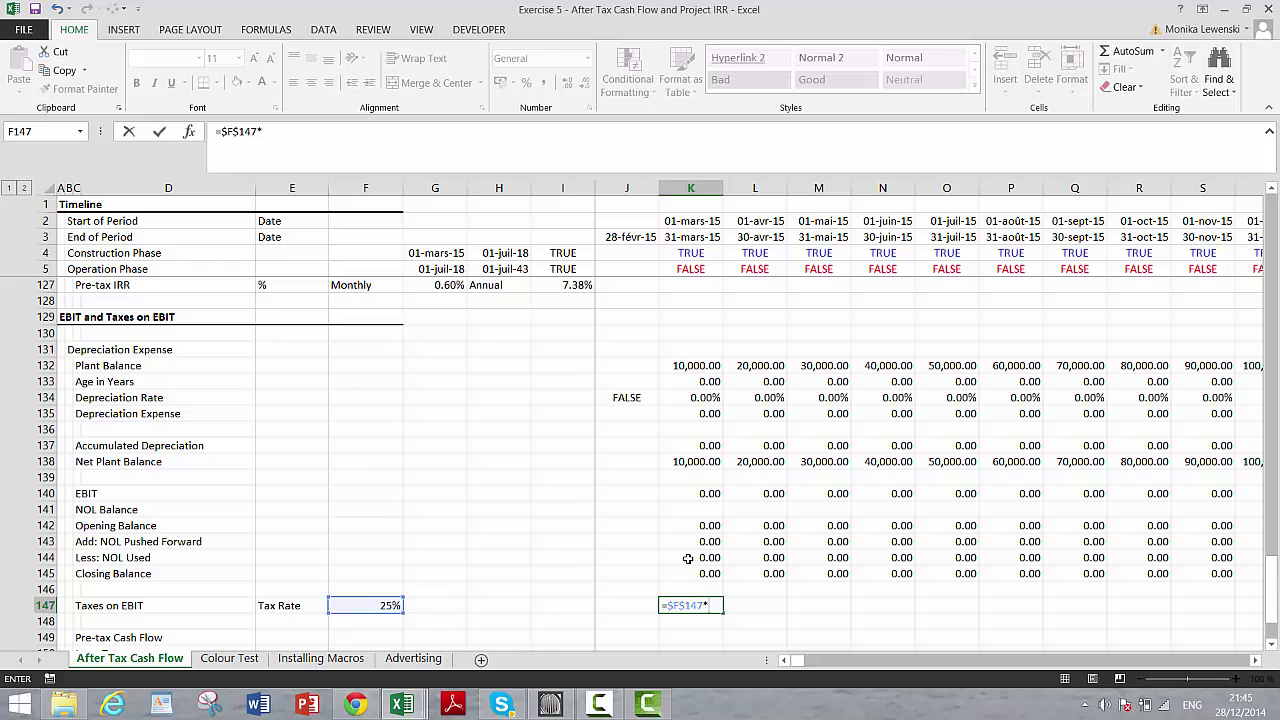
{"action": "key", "text": "Escape"}
Step: Insert a new row above Taxes on EBIT and label it Adjusted EBIT in C147
{"action": "key", "text": "Left"}
{"action": "key", "text": "Left"}
{"action": "key", "text": "Left"}
{"action": "key", "text": "Left"}
{"action": "key", "text": "Left"}
{"action": "key", "text": "Left"}
{"action": "key", "text": "Left"}
{"action": "key", "text": "Left"}
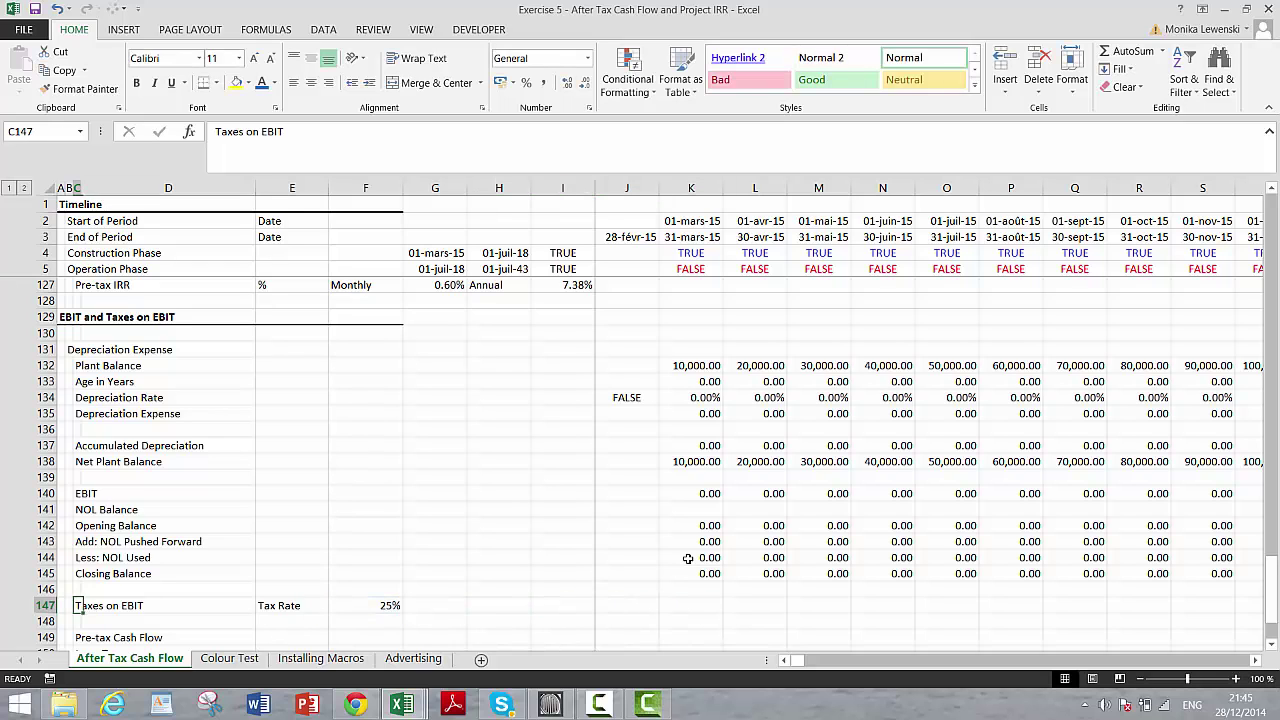
{"action": "key", "text": "shift+space"}
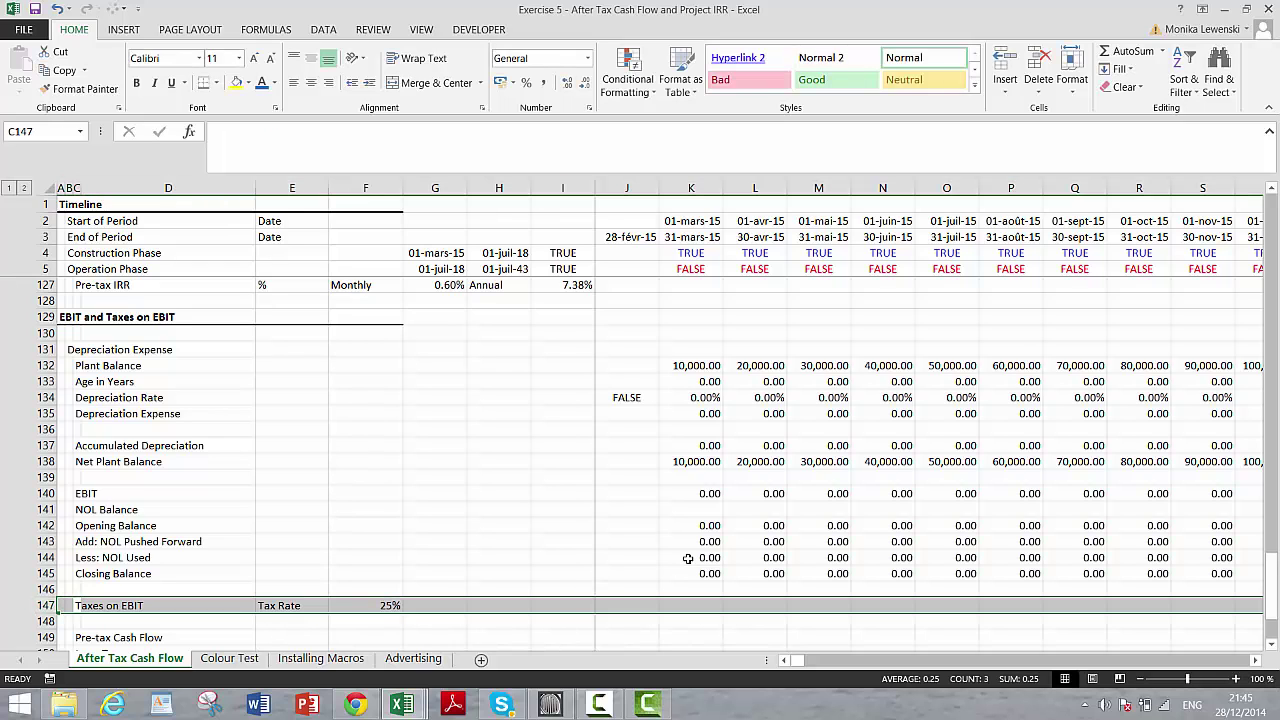
{"action": "key", "text": "ctrl+shift+plus"}
{"action": "type", "text": "Adjusted"}
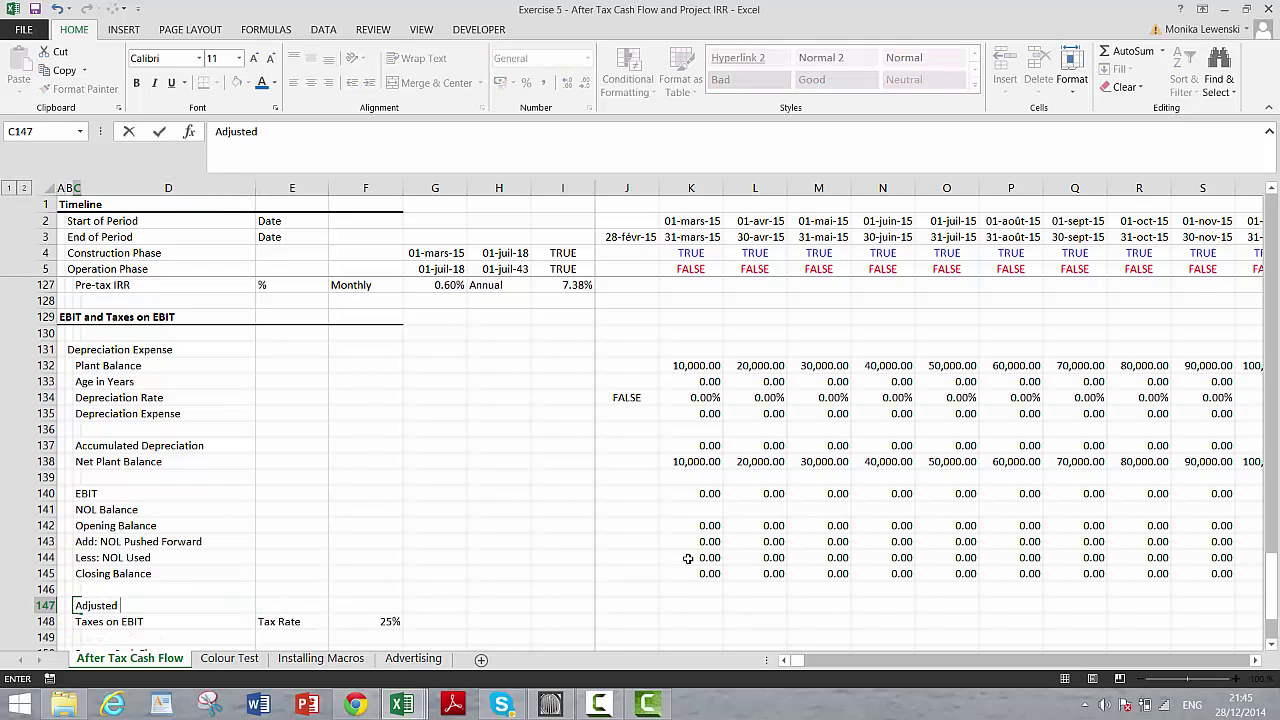
Step: Calculate Adjusted EBIT in K147 as EBIT plus NOL pushed forward minus NOL used, =K140+K143-K144, and copy it across all periods
{"action": "key", "text": "Right"}
{"action": "key", "text": "Right"}
{"action": "key", "text": "Right"}
{"action": "key", "text": "Right"}
{"action": "key", "text": "Right"}
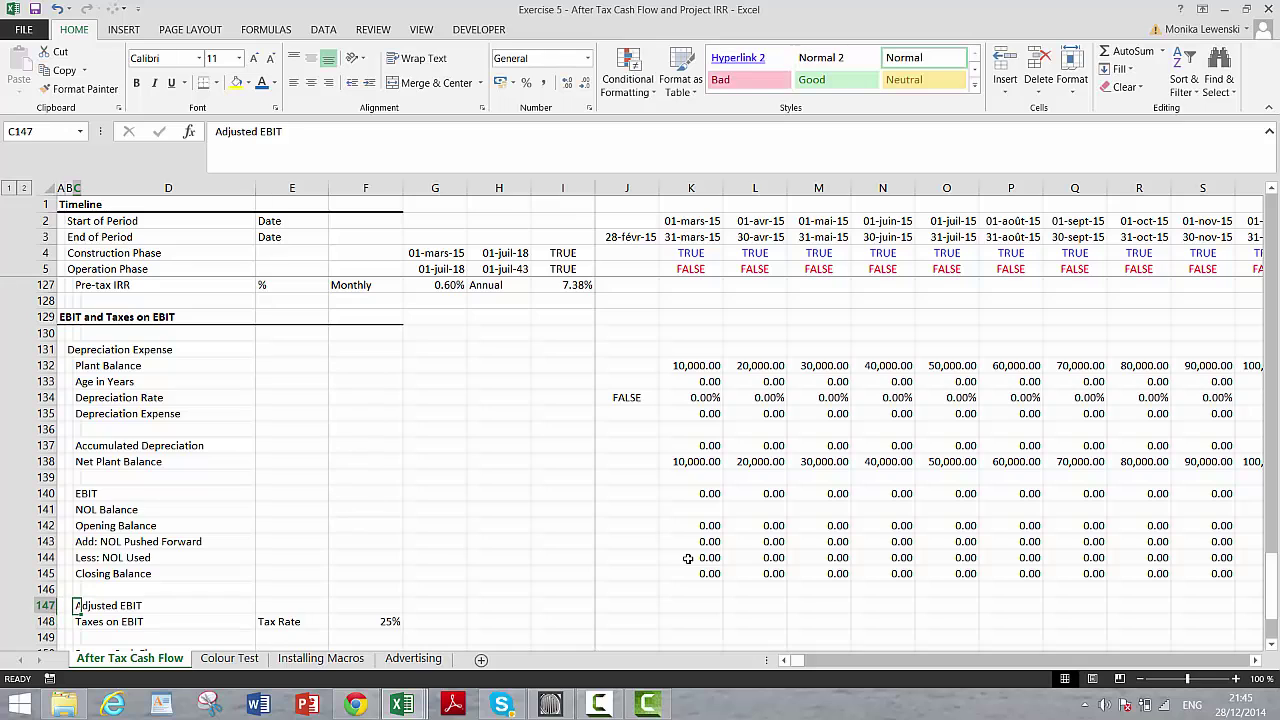
{"action": "key", "text": "Right"}
{"action": "key", "text": "Right"}
{"action": "key", "text": "Right"}
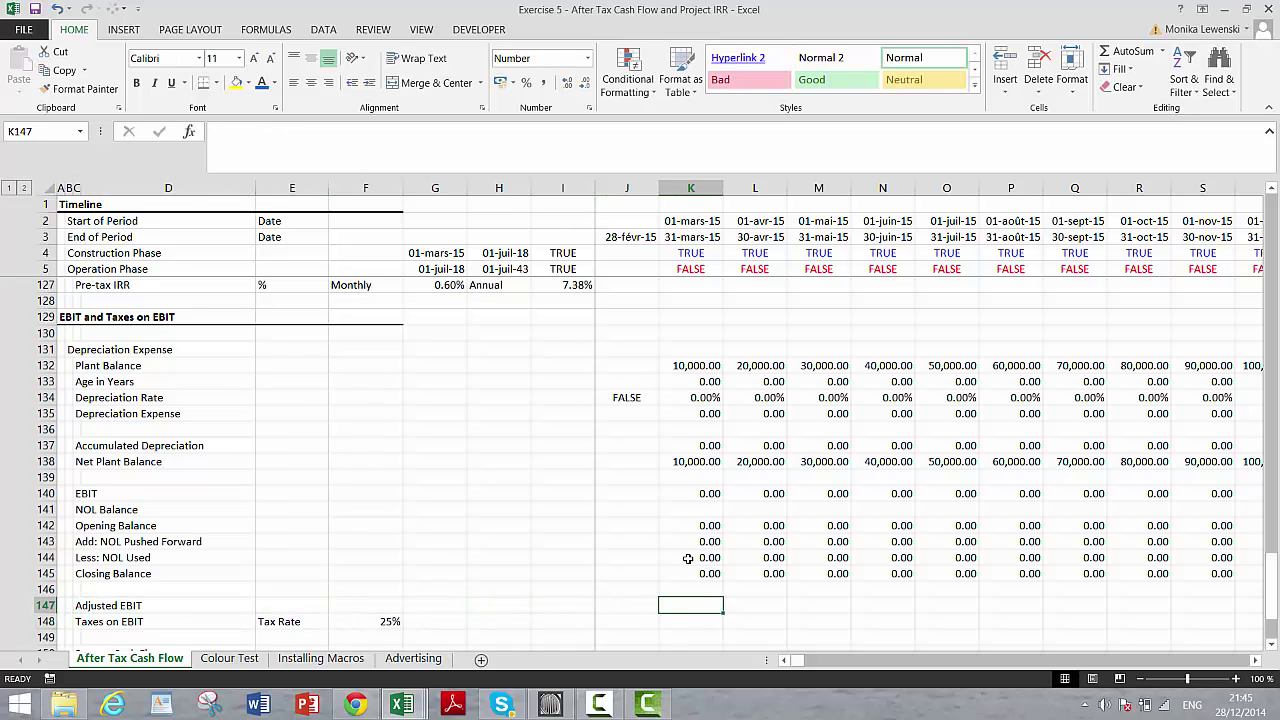
{"action": "type", "text": "="}
{"action": "key", "text": "Up"}
{"action": "key", "text": "Up"}
{"action": "key", "text": "Up"}
{"action": "key", "text": "Up"}
{"action": "key", "text": "Up"}
{"action": "key", "text": "Up"}
{"action": "key", "text": "Up"}
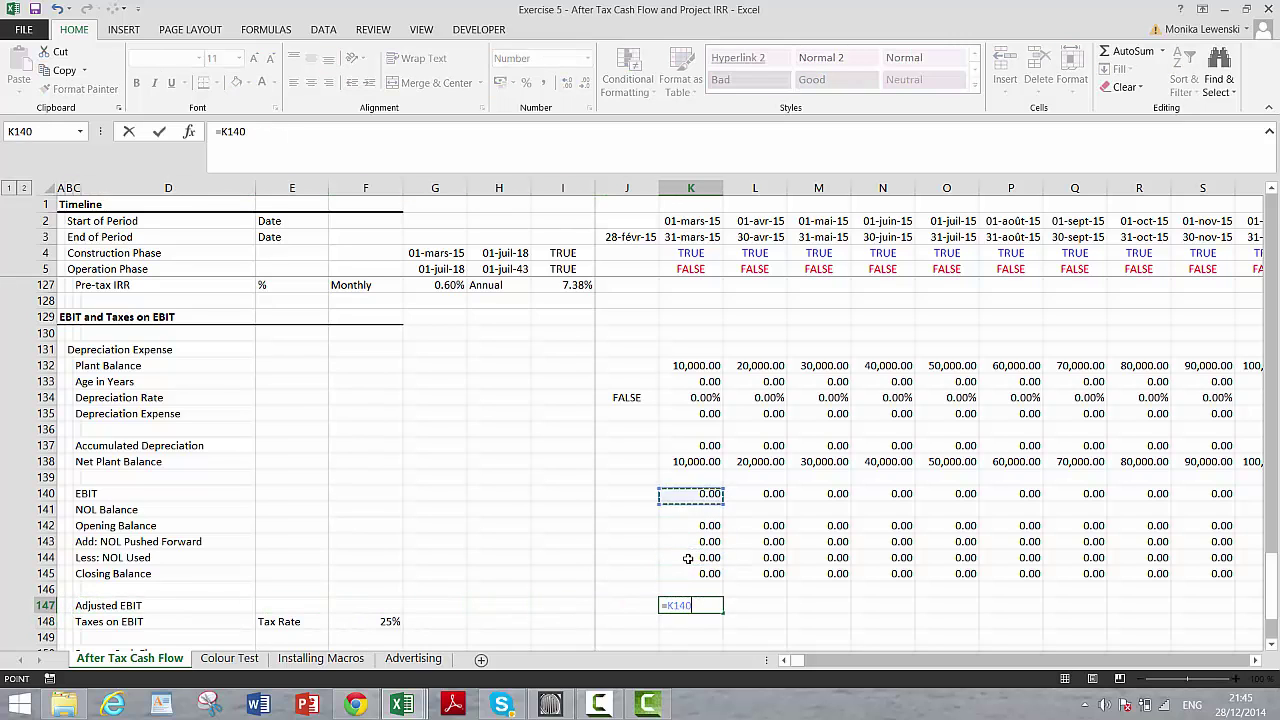
{"action": "type", "text": "+"}
{"action": "key", "text": "Up"}
{"action": "key", "text": "Up"}
{"action": "key", "text": "Up"}
{"action": "key", "text": "Up"}
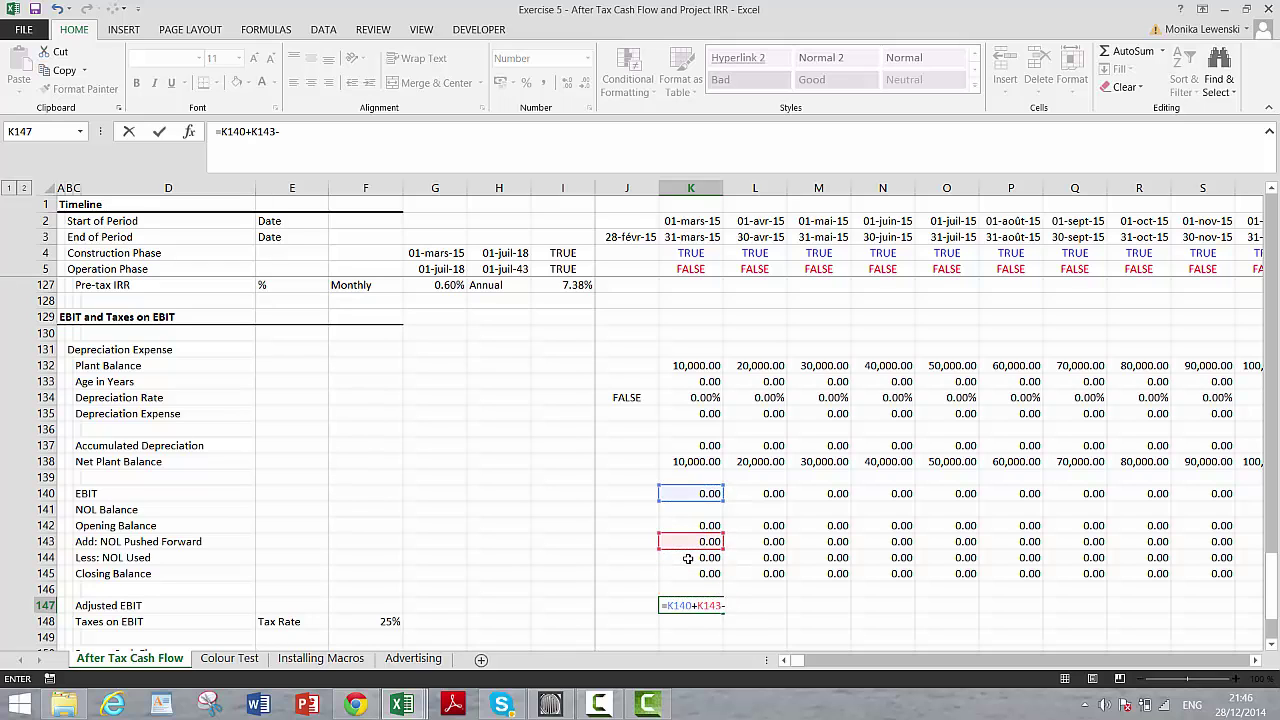
{"action": "type", "text": "-"}
{"action": "key", "text": "Up"}
{"action": "key", "text": "Up"}
{"action": "key", "text": "Up"}
{"action": "key", "text": "Return"}
{"action": "key", "text": "Up"}
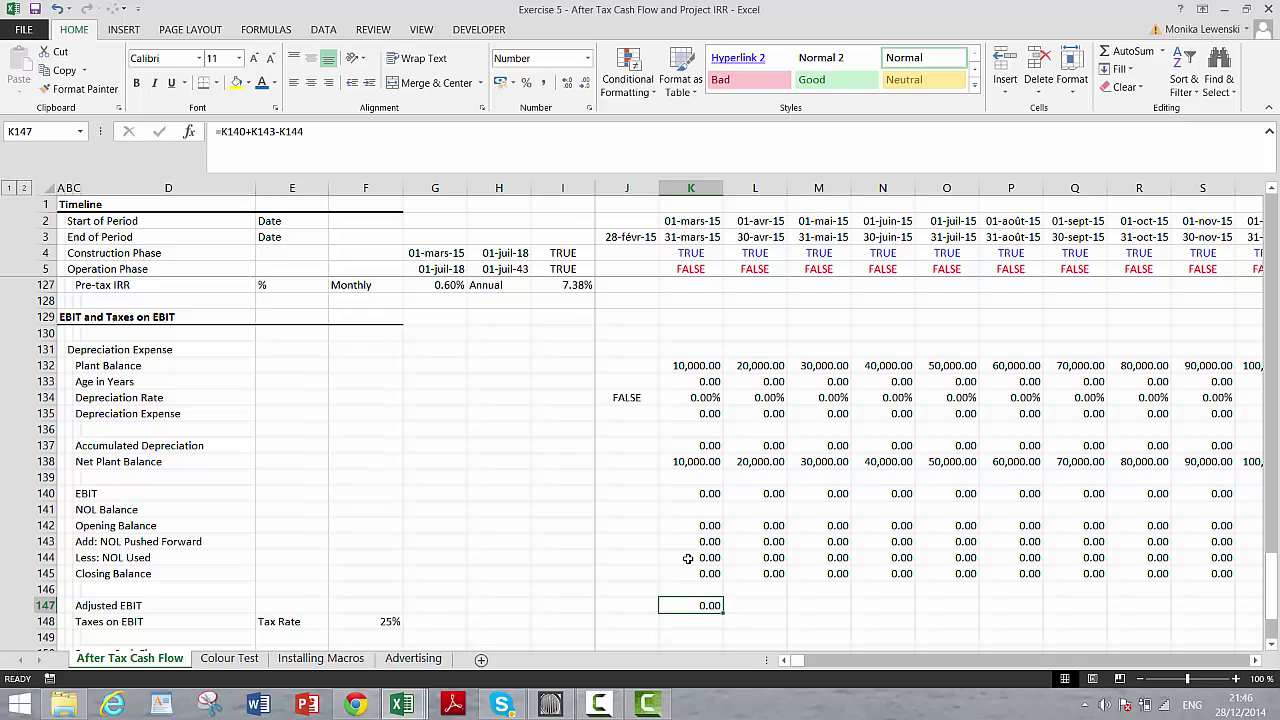
{"action": "key", "text": "ctrl+shift+r"}
Step: Examine the Adjusted EBIT row from the construction months into the first months of the operation phase
{"action": "key", "text": "Right"}
{"action": "key", "text": "Right"}
{"action": "key", "text": "Right"}
{"action": "key", "text": "Right"}
{"action": "key", "text": "Right"}
{"action": "key", "text": "Right"}
{"action": "key", "text": "Right"}
{"action": "key", "text": "Right"}
{"action": "key", "text": "Right"}
{"action": "key", "text": "Right"}
{"action": "key", "text": "Right"}
{"action": "key", "text": "Right"}
{"action": "key", "text": "Right"}
{"action": "key", "text": "Right"}
{"action": "key", "text": "Right"}
{"action": "key", "text": "Right"}
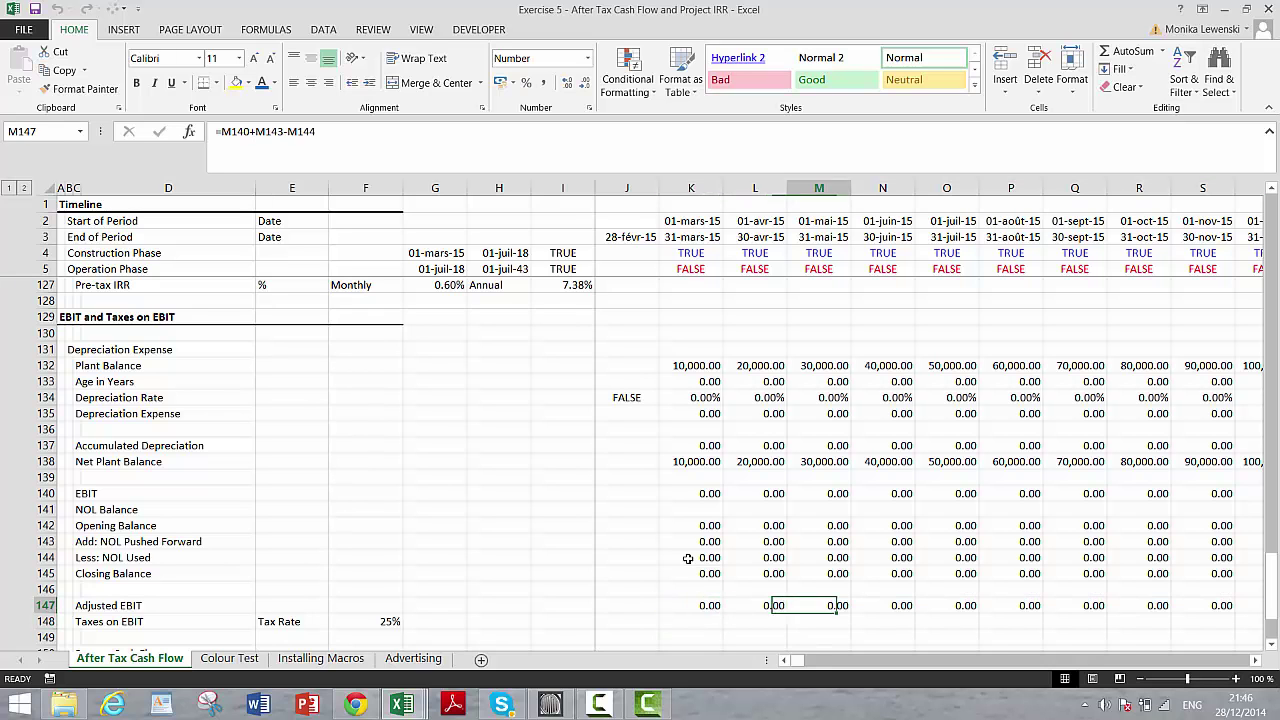
{"action": "key", "text": "Right"}
{"action": "key", "text": "Right"}
{"action": "key", "text": "Right"}
{"action": "key", "text": "Right"}
{"action": "key", "text": "Right"}
{"action": "key", "text": "Right"}
{"action": "key", "text": "Right"}
{"action": "key", "text": "Right"}
{"action": "key", "text": "Right"}
{"action": "key", "text": "Right"}
{"action": "key", "text": "Right"}
{"action": "key", "text": "Right"}
{"action": "key", "text": "Right"}
{"action": "key", "text": "Right"}
{"action": "key", "text": "Right"}
{"action": "key", "text": "Right"}
{"action": "key", "text": "Right"}
{"action": "key", "text": "Right"}
{"action": "key", "text": "Right"}
{"action": "key", "text": "Right"}
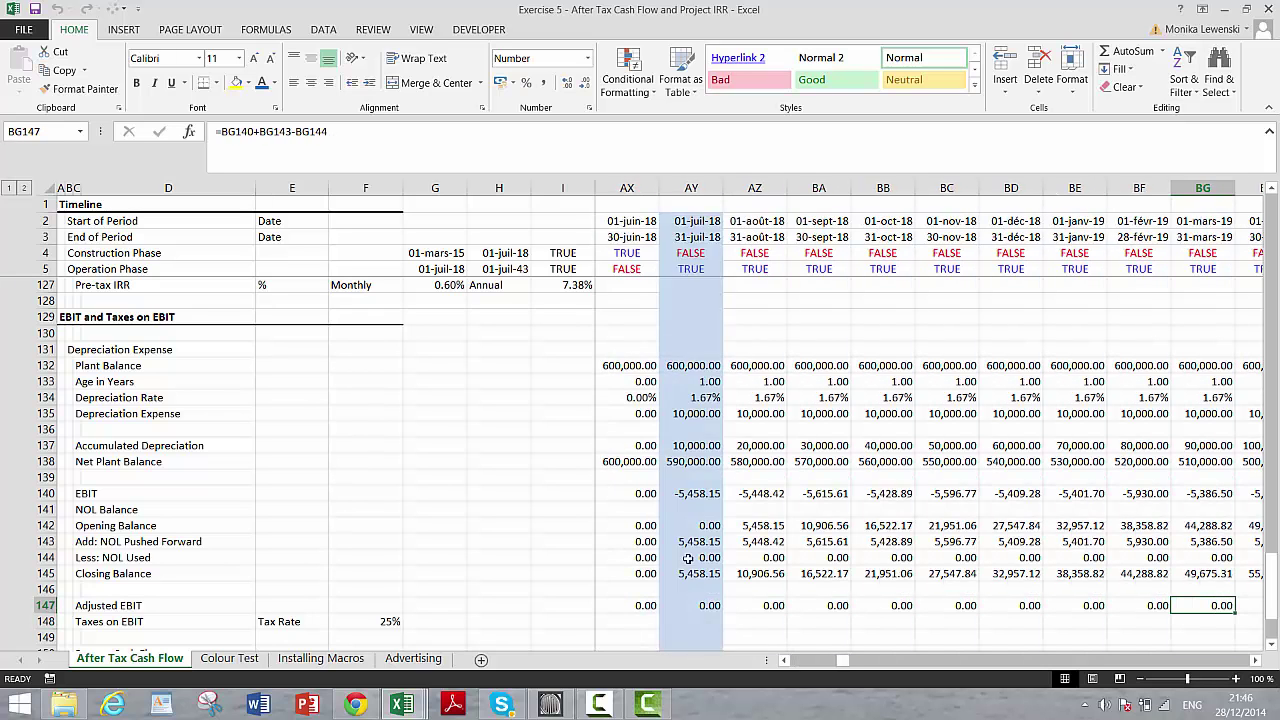
Step: Examine the Adjusted EBIT row through the operation phase up to the months in 2028 when the NOL balance is used up
{"action": "key", "text": "Left"}
{"action": "key", "text": "Left"}
{"action": "key", "text": "Left"}
{"action": "key", "text": "Left"}
{"action": "key", "text": "Left"}
{"action": "key", "text": "Left"}
{"action": "key", "text": "Left"}
{"action": "key", "text": "Left"}
{"action": "key", "text": "Left"}
{"action": "key", "text": "Left"}
{"action": "key", "text": "Left"}
{"action": "key", "text": "Right"}
{"action": "key", "text": "Right"}
{"action": "key", "text": "Right"}
{"action": "key", "text": "Right"}
{"action": "key", "text": "Right"}
{"action": "key", "text": "Right"}
{"action": "key", "text": "Right"}
{"action": "key", "text": "Right"}
{"action": "key", "text": "Right"}
{"action": "key", "text": "Right"}
{"action": "key", "text": "Right"}
{"action": "key", "text": "Right"}
{"action": "key", "text": "Right"}
{"action": "key", "text": "Right"}
{"action": "key", "text": "Right"}
{"action": "key", "text": "Right"}
{"action": "key", "text": "Right"}
{"action": "key", "text": "Right"}
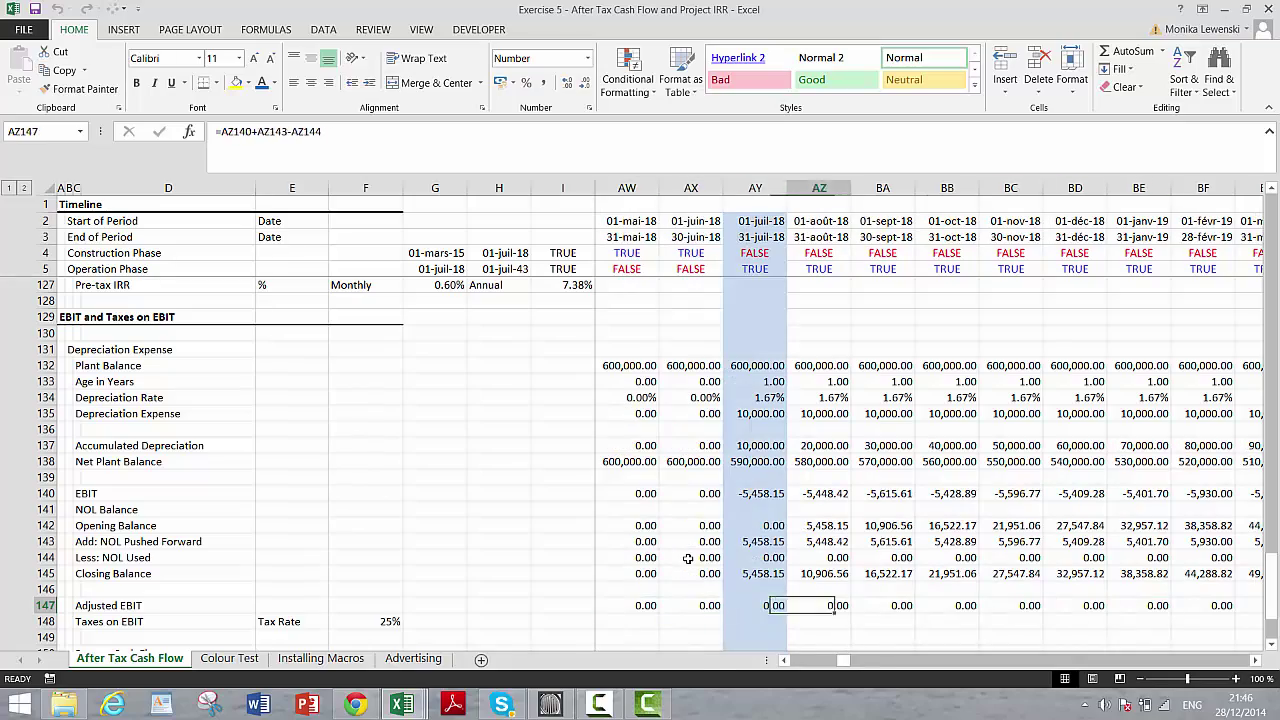
{"action": "key", "text": "Right"}
{"action": "key", "text": "Right"}
{"action": "key", "text": "Right"}
{"action": "key", "text": "Right"}
{"action": "key", "text": "Right"}
{"action": "key", "text": "Right"}
{"action": "key", "text": "Right"}
{"action": "key", "text": "Right"}
{"action": "key", "text": "Right"}
{"action": "key", "text": "Right"}
{"action": "key", "text": "Right"}
{"action": "key", "text": "Right"}
{"action": "key", "text": "Right"}
{"action": "key", "text": "Right"}
{"action": "key", "text": "Right"}
{"action": "key", "text": "Right"}
{"action": "key", "text": "Right"}
{"action": "key", "text": "Right"}
{"action": "key", "text": "Right"}
{"action": "key", "text": "Right"}
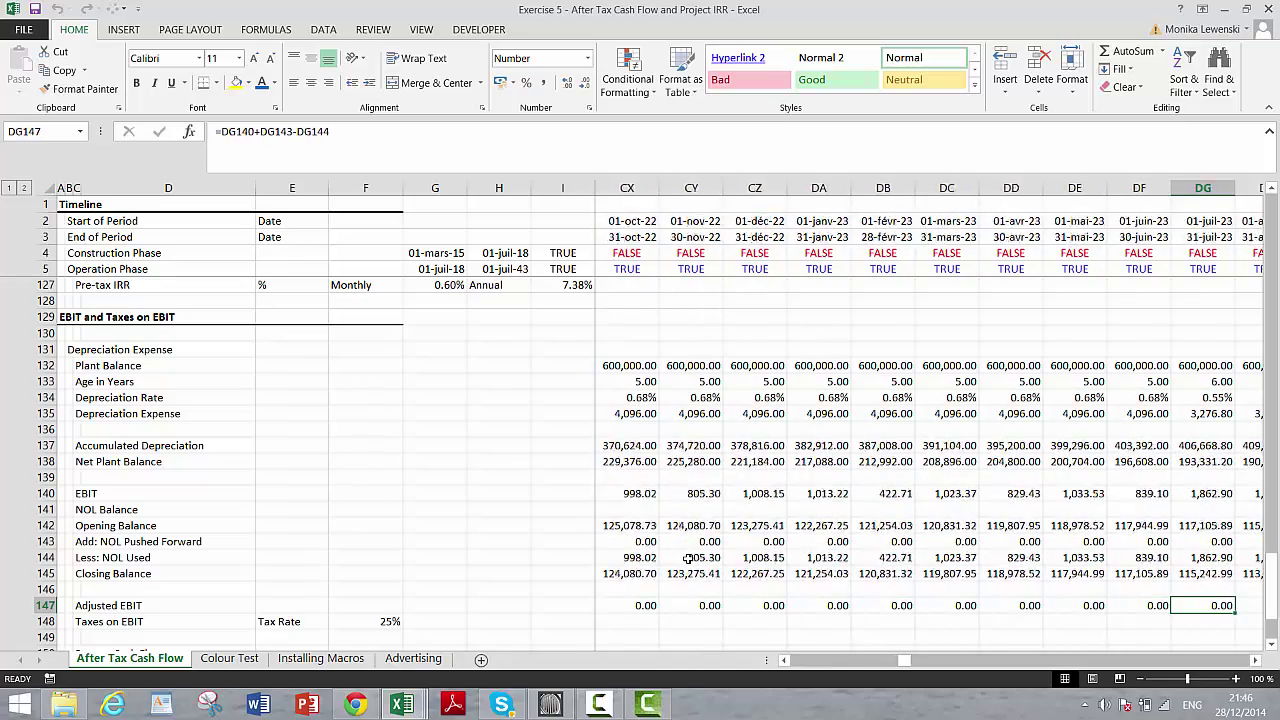
{"action": "key", "text": "Right"}
{"action": "key", "text": "Right"}
{"action": "key", "text": "Right"}
{"action": "key", "text": "Right"}
{"action": "key", "text": "Right"}
{"action": "key", "text": "Right"}
{"action": "key", "text": "Right"}
{"action": "key", "text": "Right"}
{"action": "key", "text": "Right"}
{"action": "key", "text": "Right"}
{"action": "key", "text": "Right"}
{"action": "key", "text": "Right"}
{"action": "key", "text": "Right"}
{"action": "key", "text": "Right"}
{"action": "key", "text": "Right"}
{"action": "key", "text": "Right"}
{"action": "key", "text": "Right"}
{"action": "key", "text": "Right"}
{"action": "key", "text": "Right"}
{"action": "key", "text": "Right"}
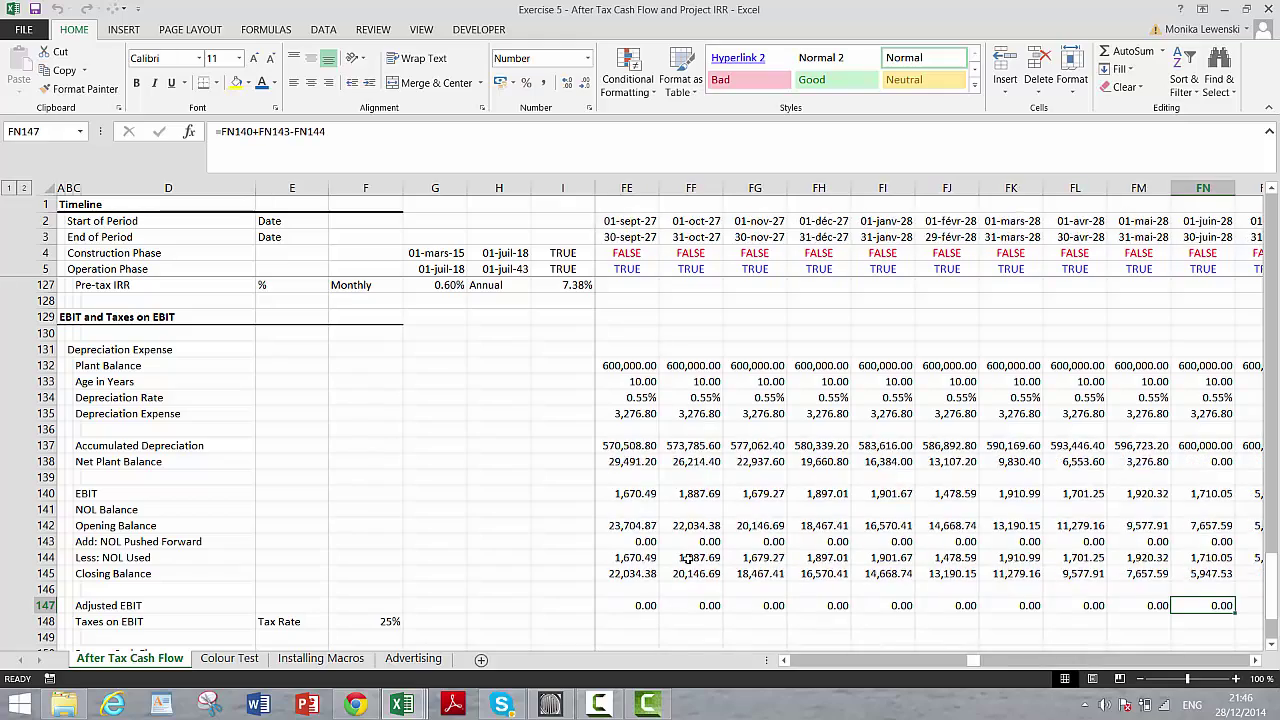
{"action": "key", "text": "Left"}
{"action": "key", "text": "ctrl+Left"}
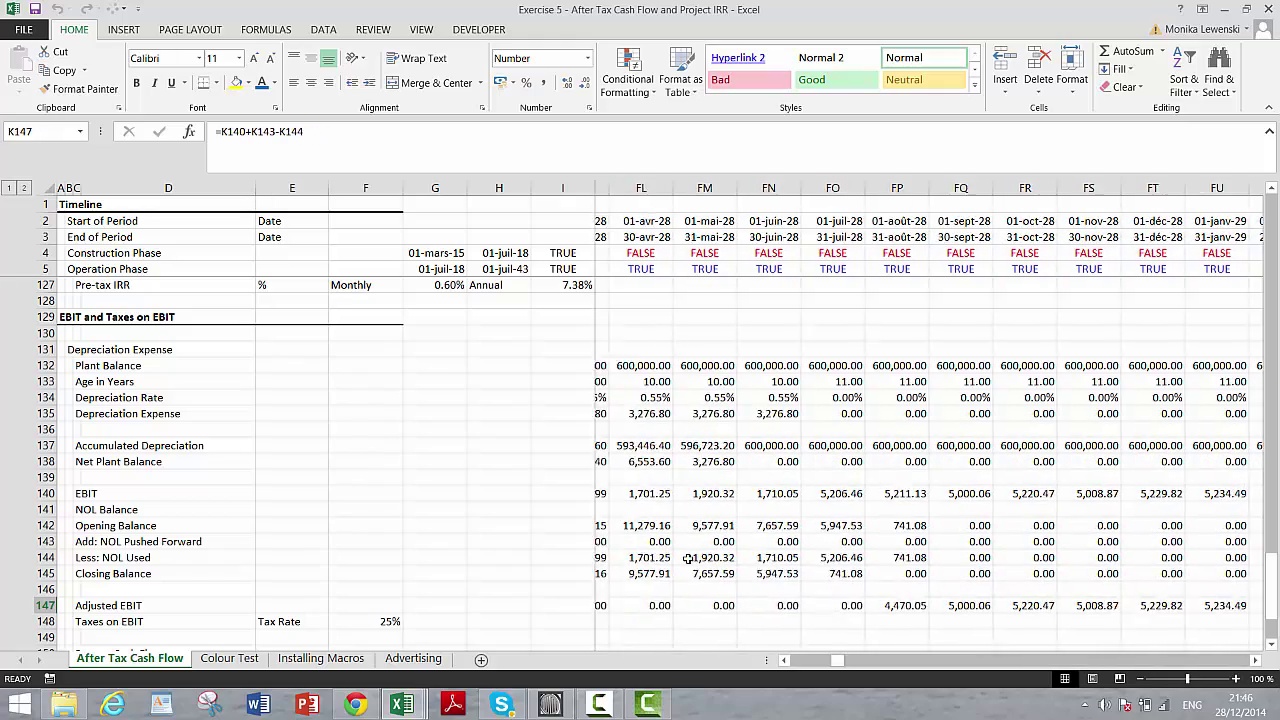
Step: Calculate Taxes on EBIT in K148 as Adjusted EBIT times the fixed tax rate, =K147*$F$148, and copy it across all periods
{"action": "key", "text": "Left"}
{"action": "key", "text": "Left"}
{"action": "key", "text": "Left"}
{"action": "key", "text": "Left"}
{"action": "key", "text": "Left"}
{"action": "key", "text": "Down"}
{"action": "key", "text": "Right"}
{"action": "key", "text": "Right"}
{"action": "key", "text": "Right"}
{"action": "key", "text": "Right"}
{"action": "key", "text": "Right"}
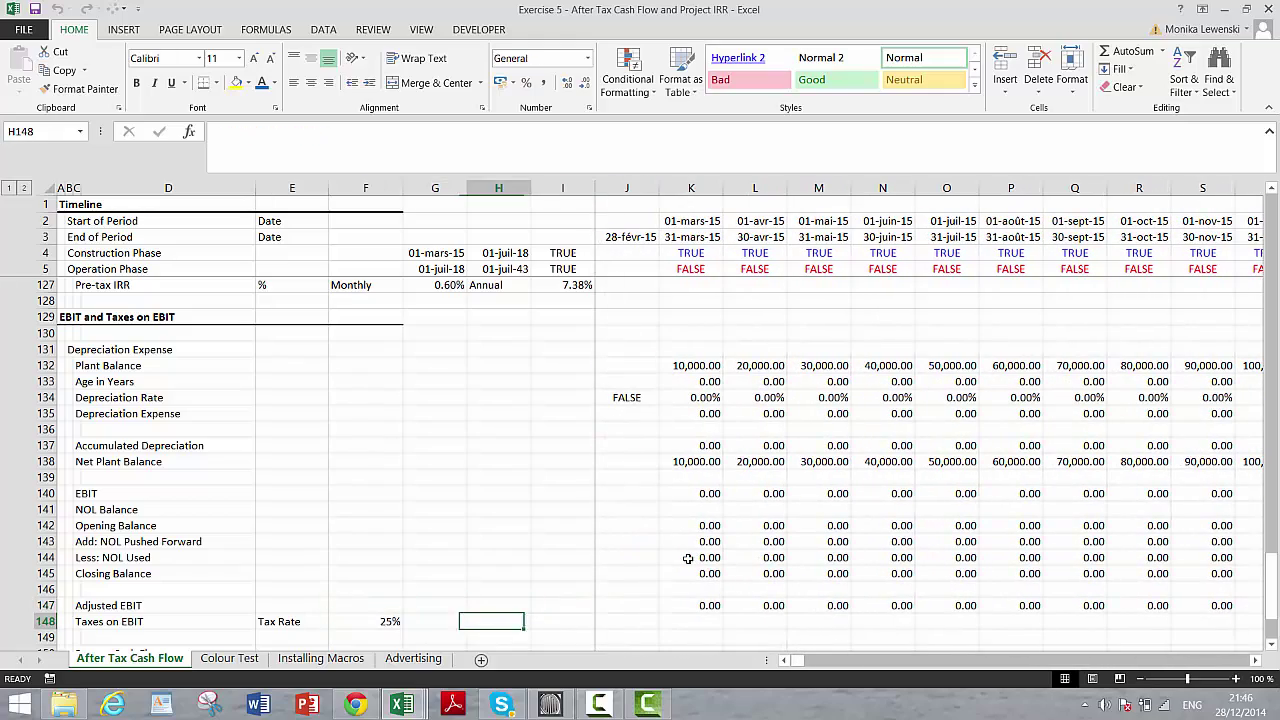
{"action": "type", "text": "="}
{"action": "key", "text": "Up"}
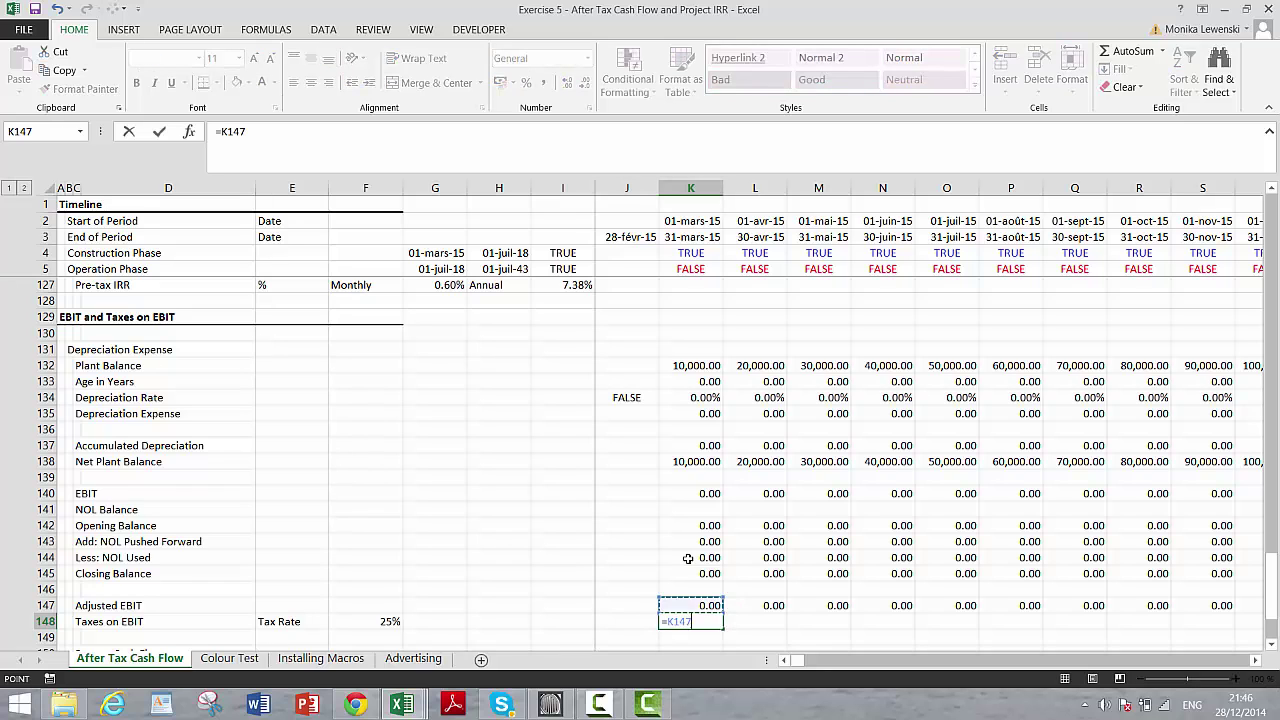
{"action": "type", "text": "*"}
{"action": "key", "text": "Left"}
{"action": "key", "text": "Left"}
{"action": "key", "text": "Left"}
{"action": "key", "text": "Left"}
{"action": "key", "text": "Left"}
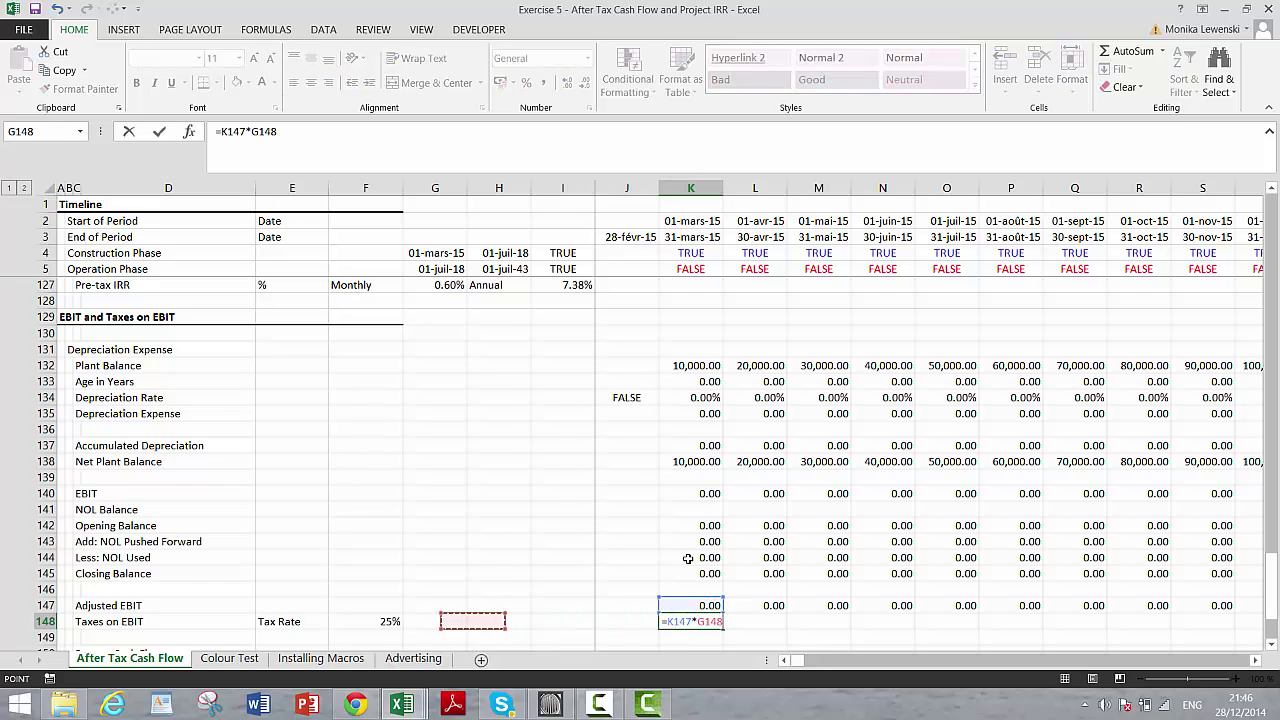
{"action": "key", "text": "F4"}
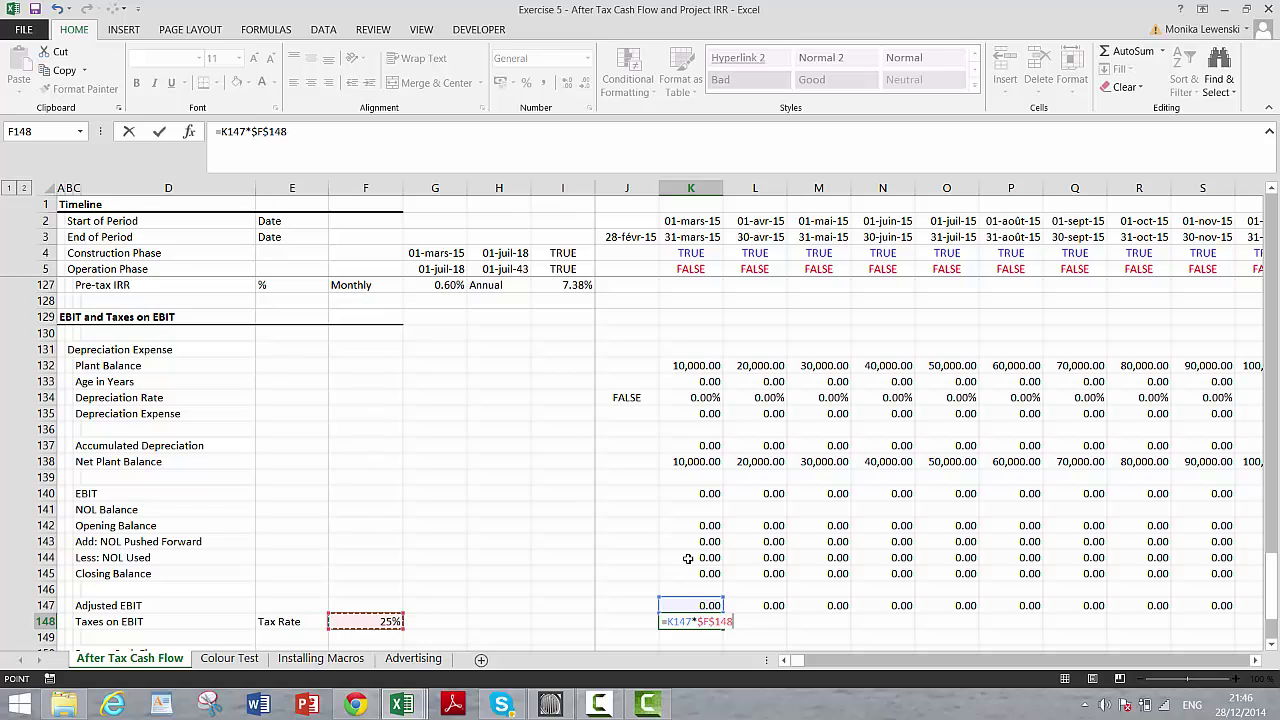
{"action": "key", "text": "ctrl+Return"}
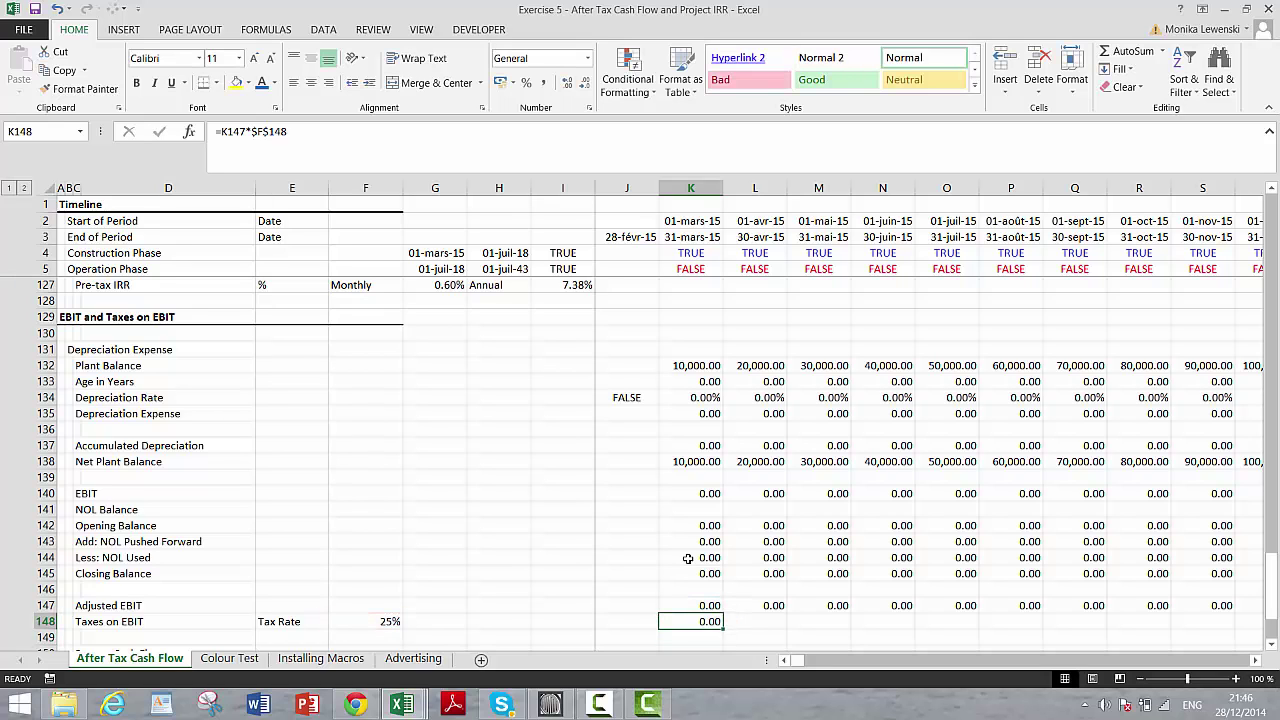
{"action": "key", "text": "ctrl+shift+Right"}
{"action": "key", "text": "ctrl+r"}
Step: Link Pre-tax Cash Flow in K150 to the Pre-tax Cashflow in K126
{"action": "key", "text": "Down"}
{"action": "key", "text": "Down"}
{"action": "key", "text": "Down"}
{"action": "key", "text": "Down"}
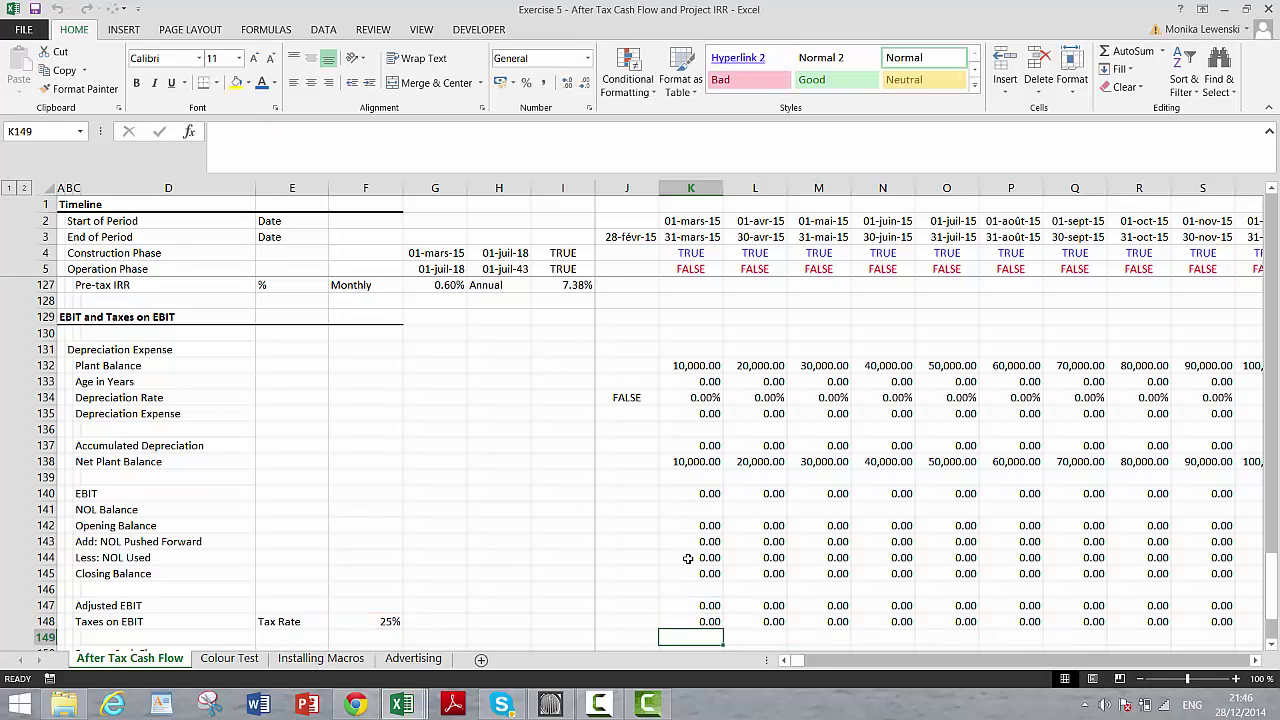
{"action": "key", "text": "Up"}
{"action": "key", "text": "Up"}
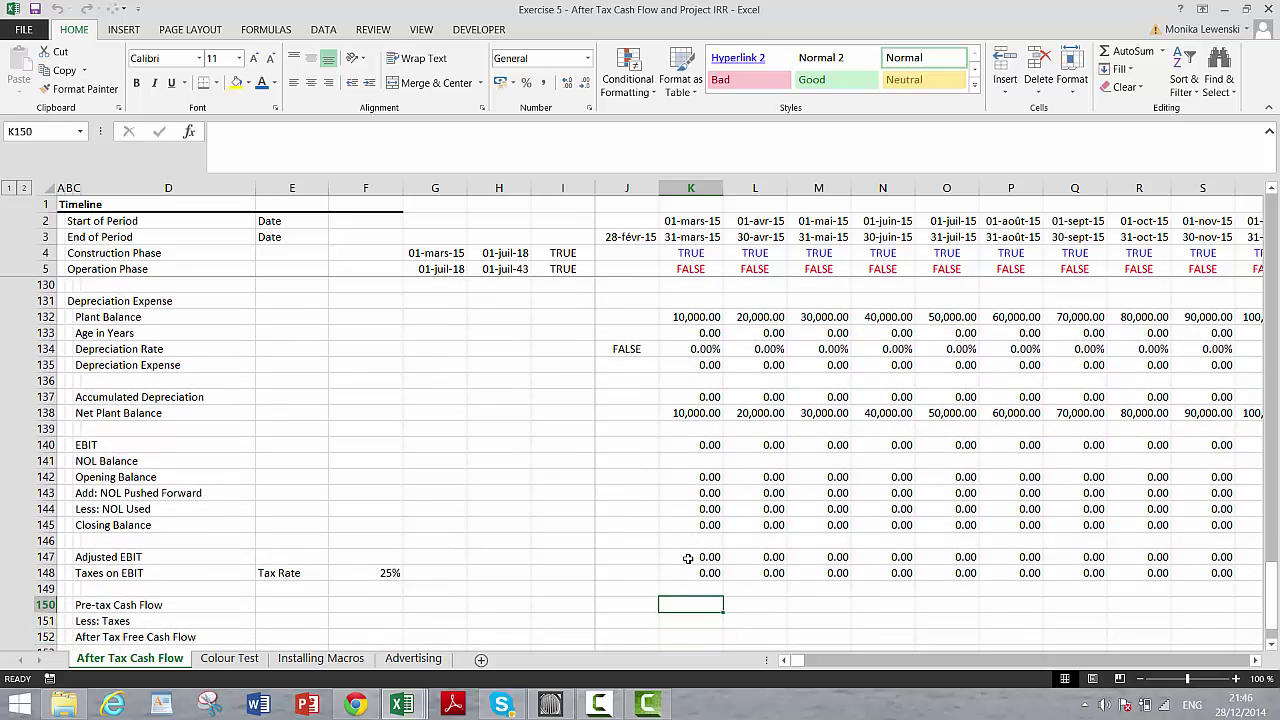
{"action": "type", "text": "="}
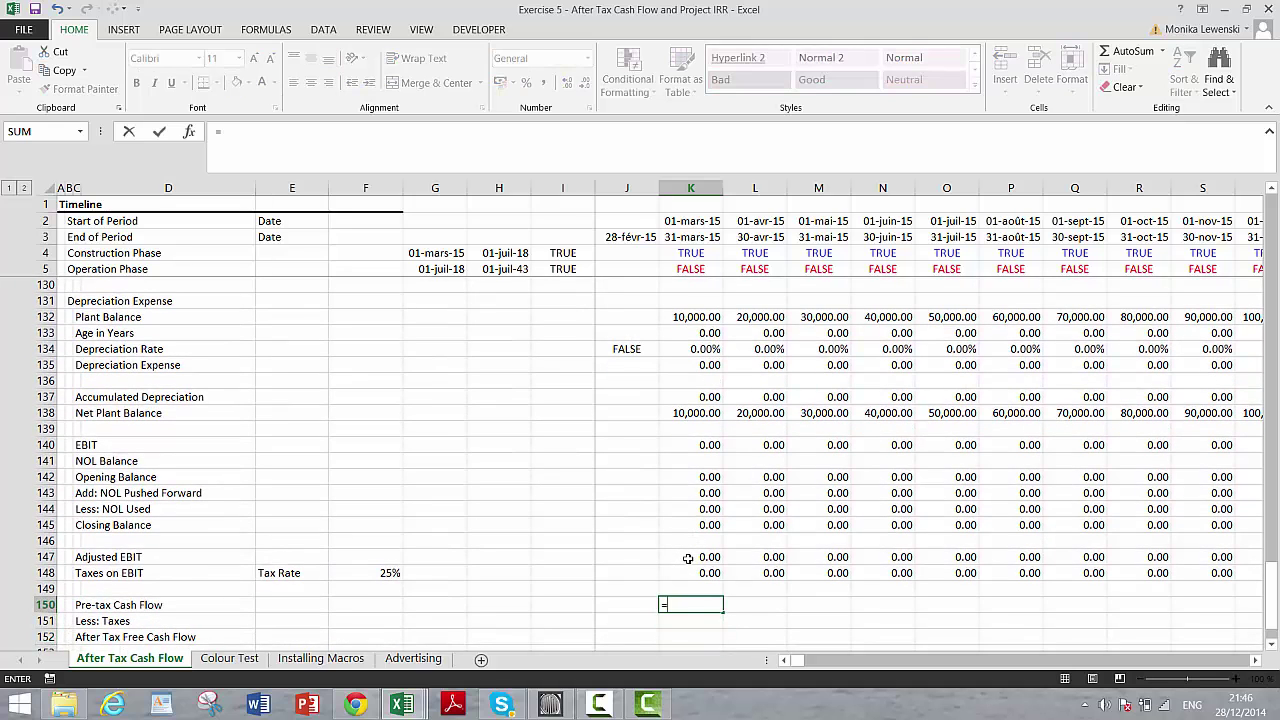
{"action": "key", "text": "Up"}
{"action": "key", "text": "Up"}
{"action": "key", "text": "Up"}
{"action": "key", "text": "Up"}
{"action": "key", "text": "Up"}
{"action": "key", "text": "Up"}
{"action": "key", "text": "Up"}
{"action": "key", "text": "Up"}
{"action": "key", "text": "Up"}
{"action": "key", "text": "Up"}
{"action": "key", "text": "Up"}
{"action": "key", "text": "Up"}
{"action": "key", "text": "Up"}
{"action": "key", "text": "Up"}
{"action": "key", "text": "Up"}
{"action": "key", "text": "Up"}
{"action": "key", "text": "Up"}
{"action": "key", "text": "Up"}
{"action": "key", "text": "Up"}
{"action": "key", "text": "Up"}
{"action": "key", "text": "Up"}
{"action": "key", "text": "Up"}
{"action": "key", "text": "Up"}
{"action": "key", "text": "Up"}
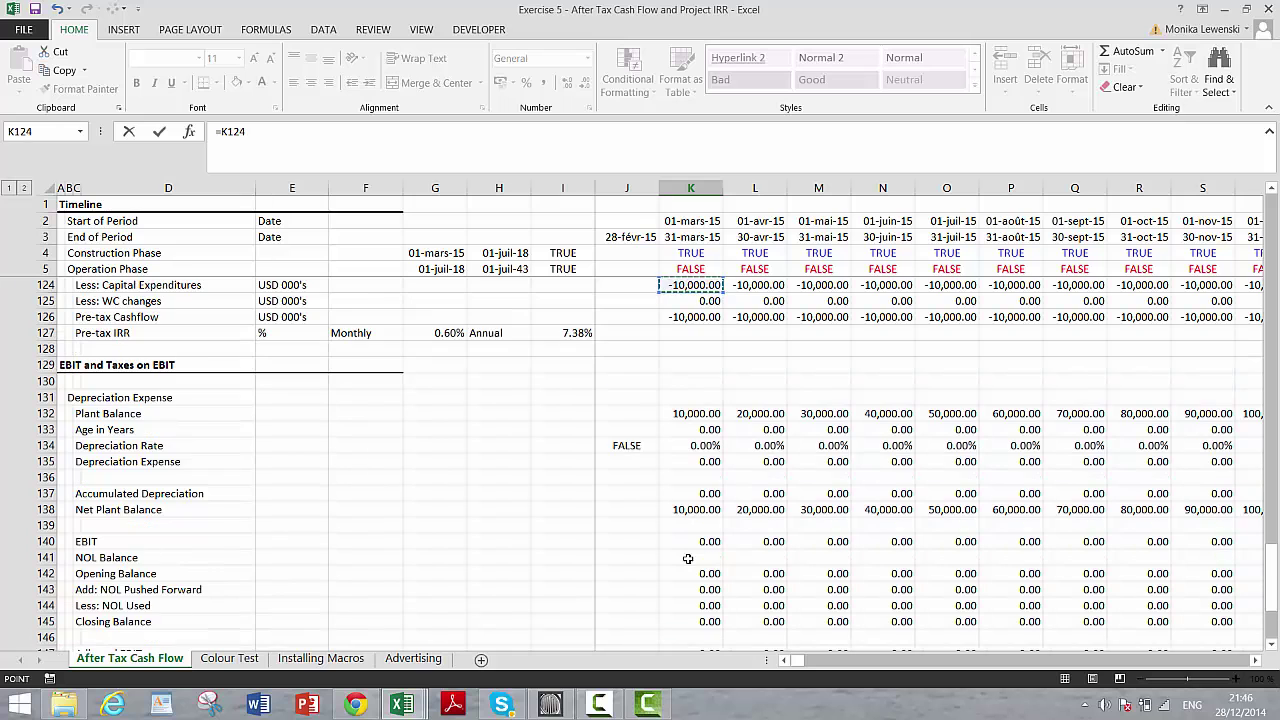
{"action": "key", "text": "Down"}
{"action": "key", "text": "Down"}
{"action": "key", "text": "ctrl+Return"}
{"action": "key", "text": "Return"}
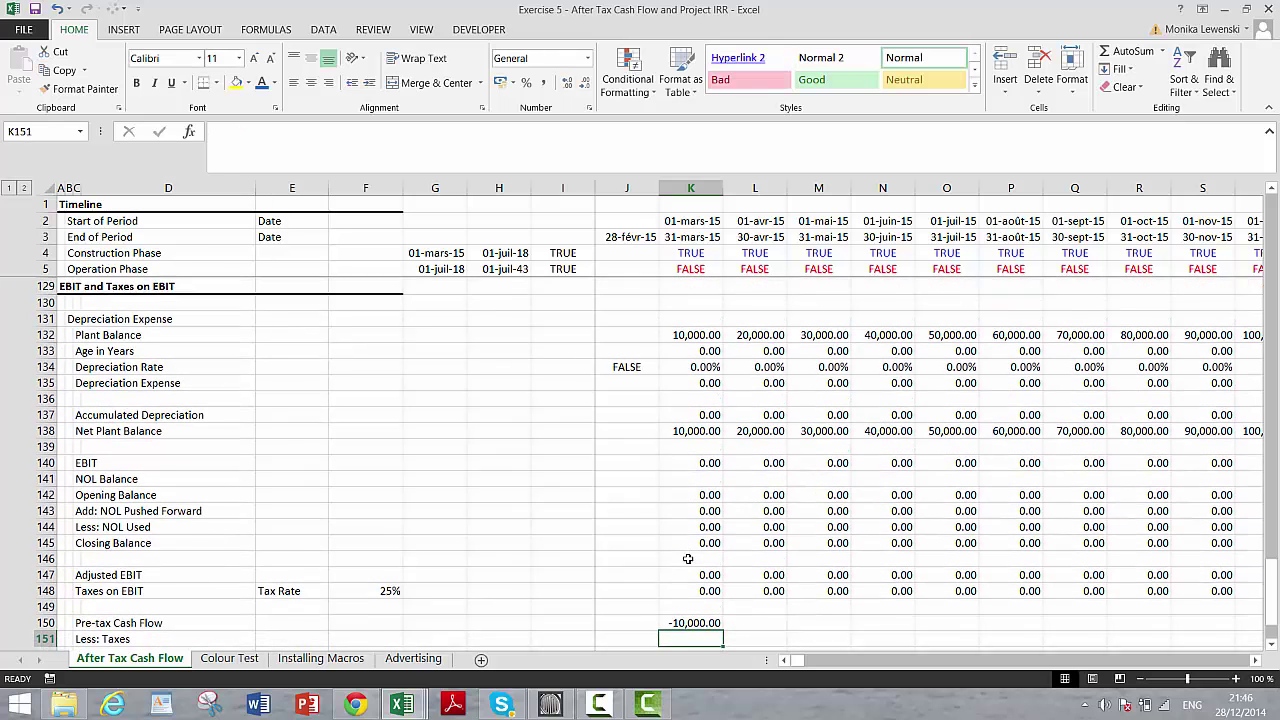
Step: Link Less: Taxes in K151 to Taxes on EBIT in K148
{"action": "type", "text": "="}
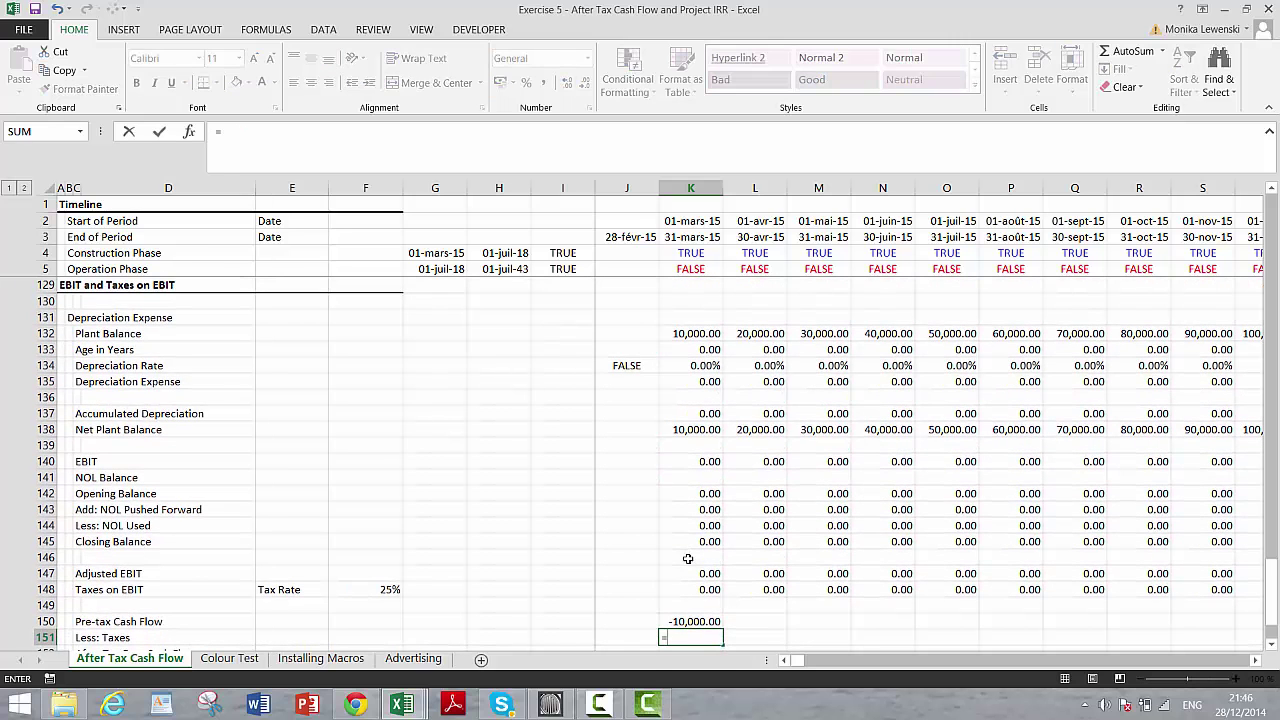
{"action": "key", "text": "Up"}
{"action": "key", "text": "Up"}
{"action": "key", "text": "Up"}
{"action": "key", "text": "Return"}
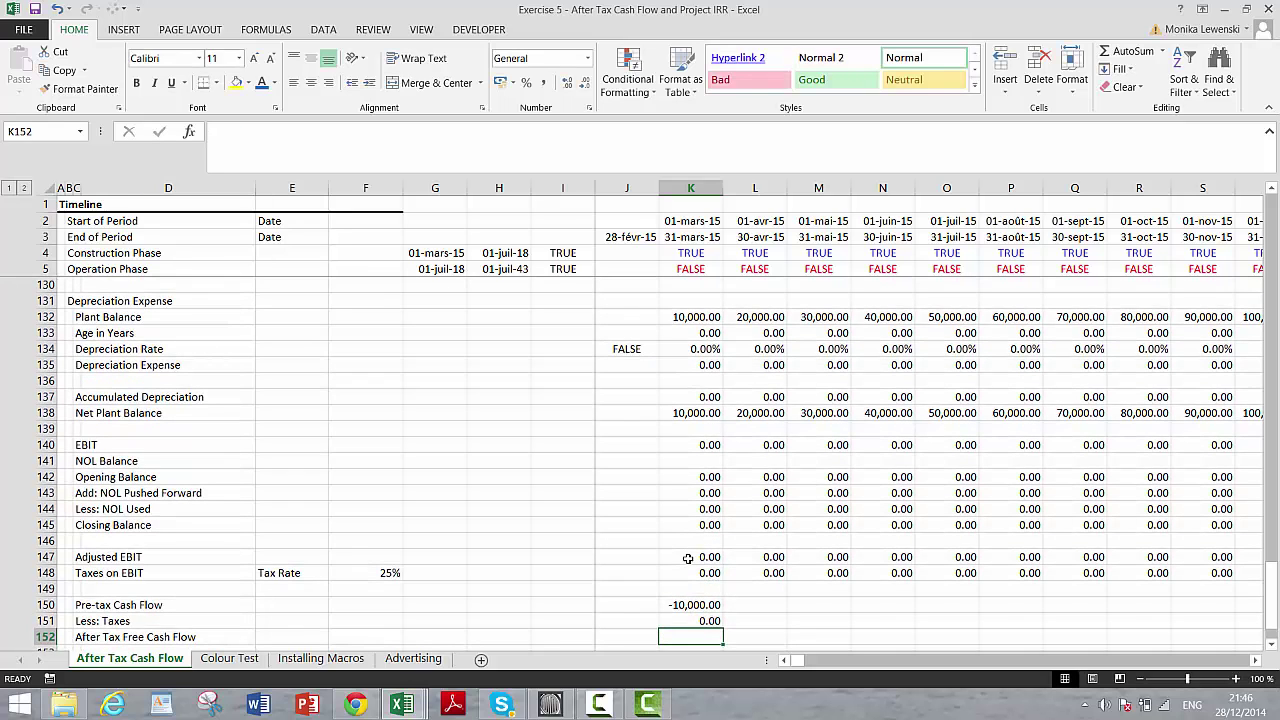
{"action": "key", "text": "Up"}
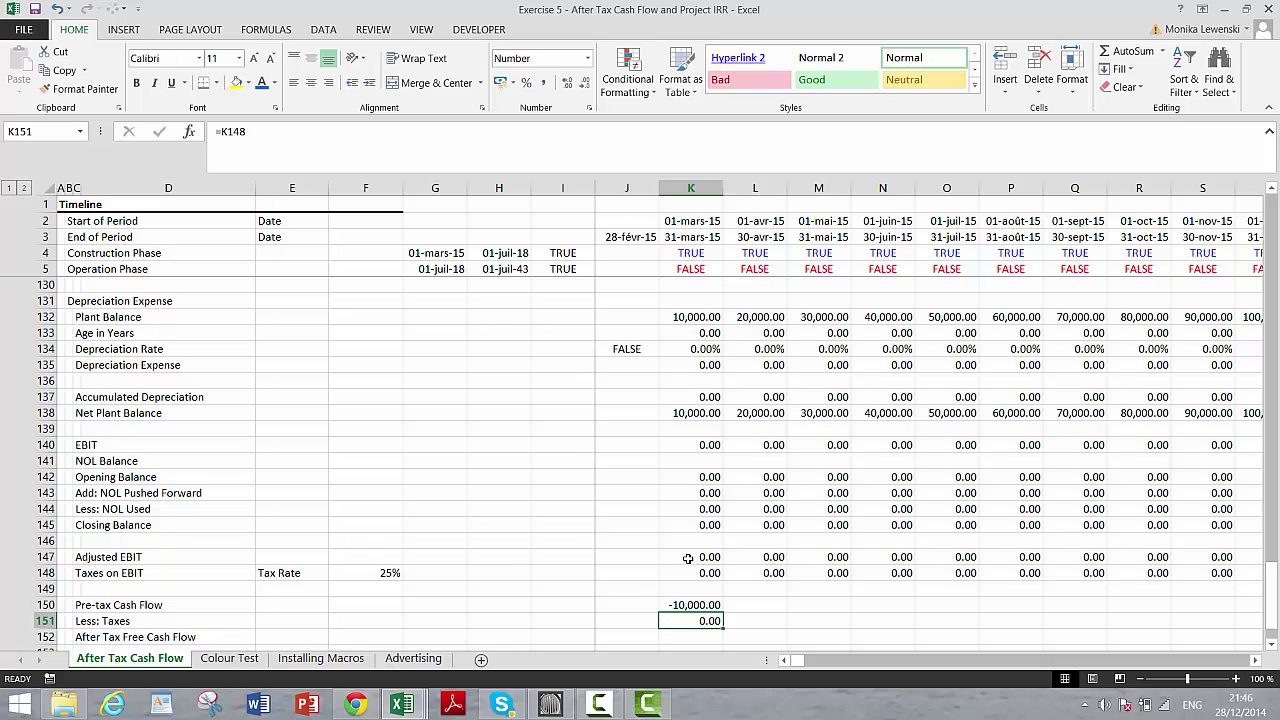
{"action": "key", "text": "F2"}
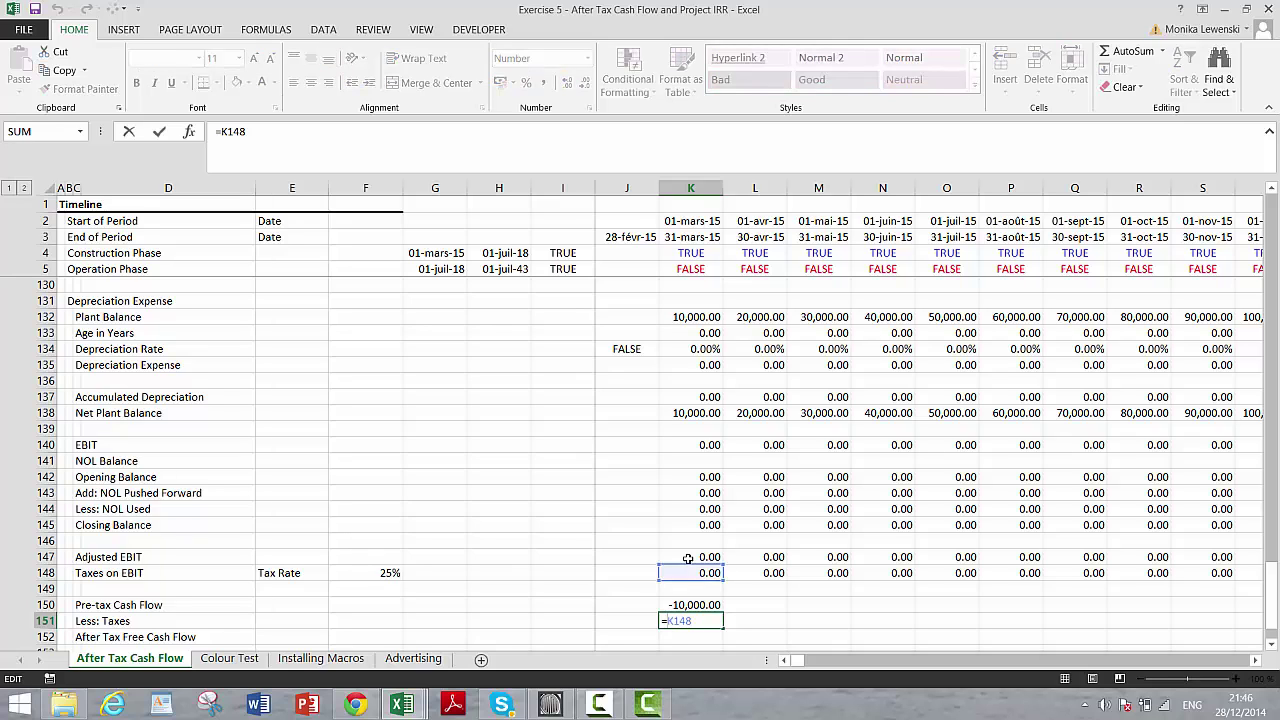
{"action": "key", "text": "Return"}
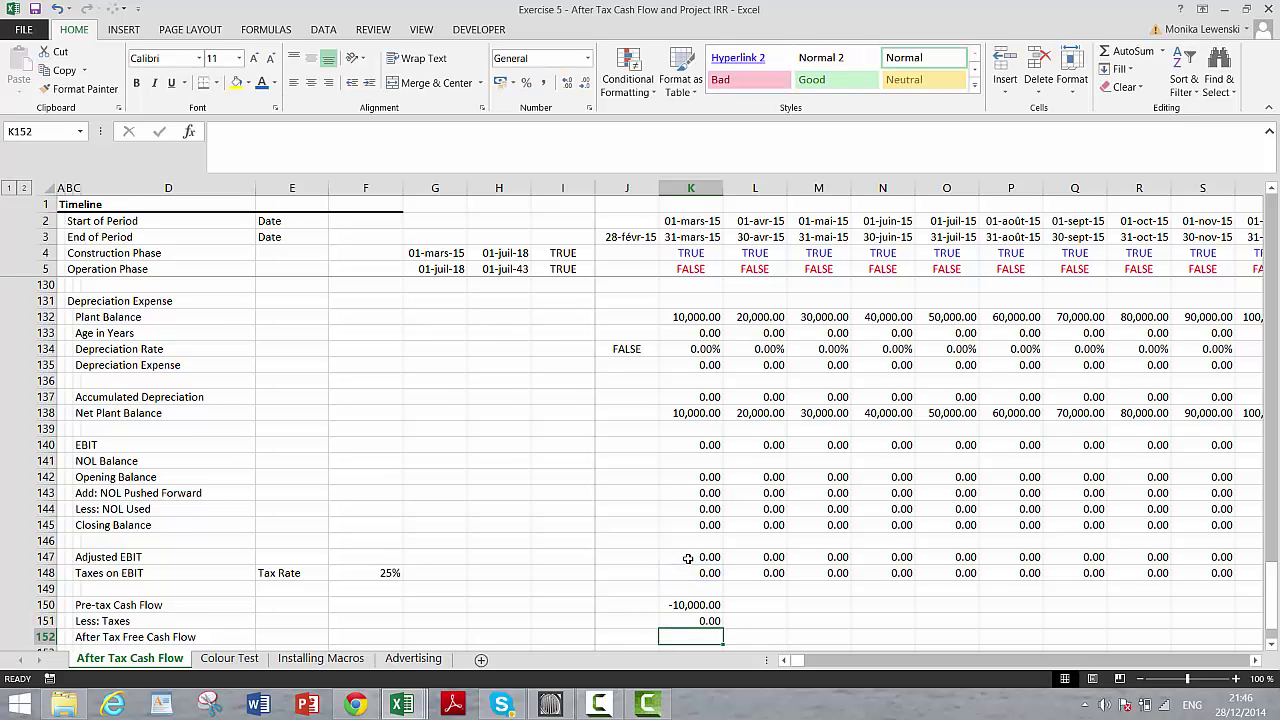
Step: Sum Pre-tax Cash Flow and Less: Taxes into After Tax Free Cash Flow in K152, and copy rows 150 to 152 across all periods
{"action": "key", "text": "alt+equal"}
{"action": "key", "text": "Return"}
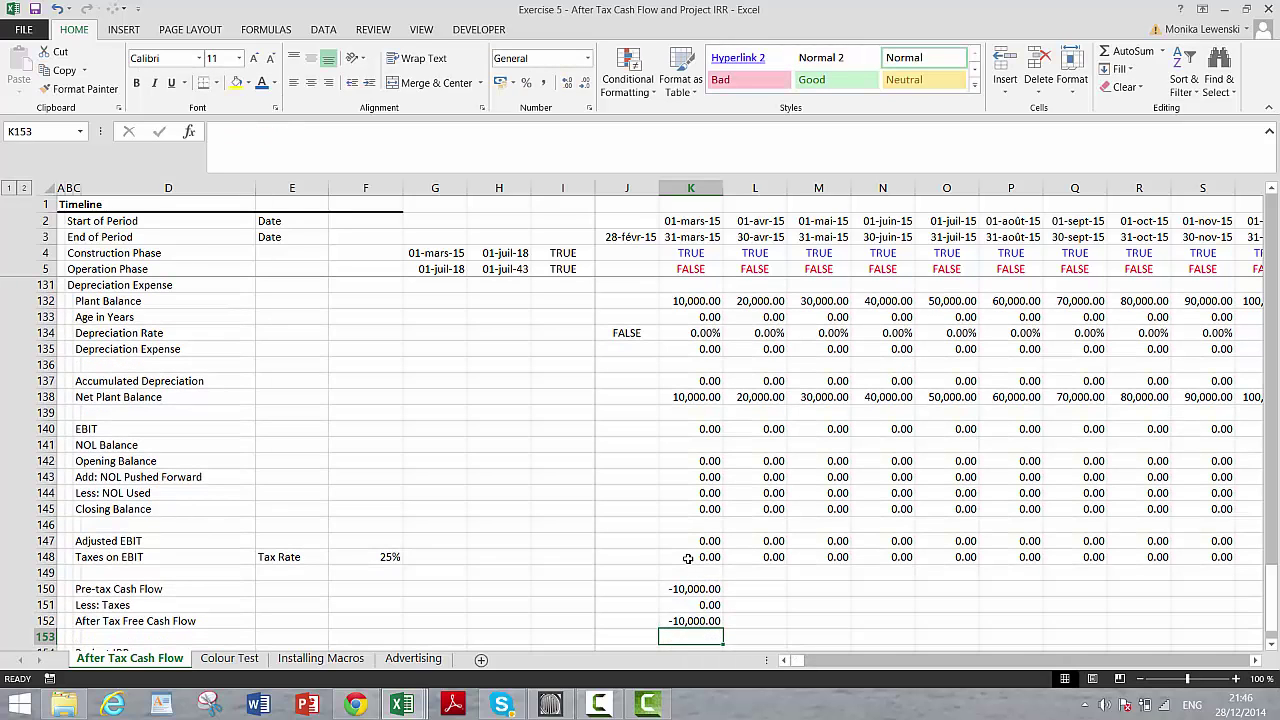
{"action": "key", "text": "Up"}
{"action": "key", "text": "Up"}
{"action": "key", "text": "Up"}
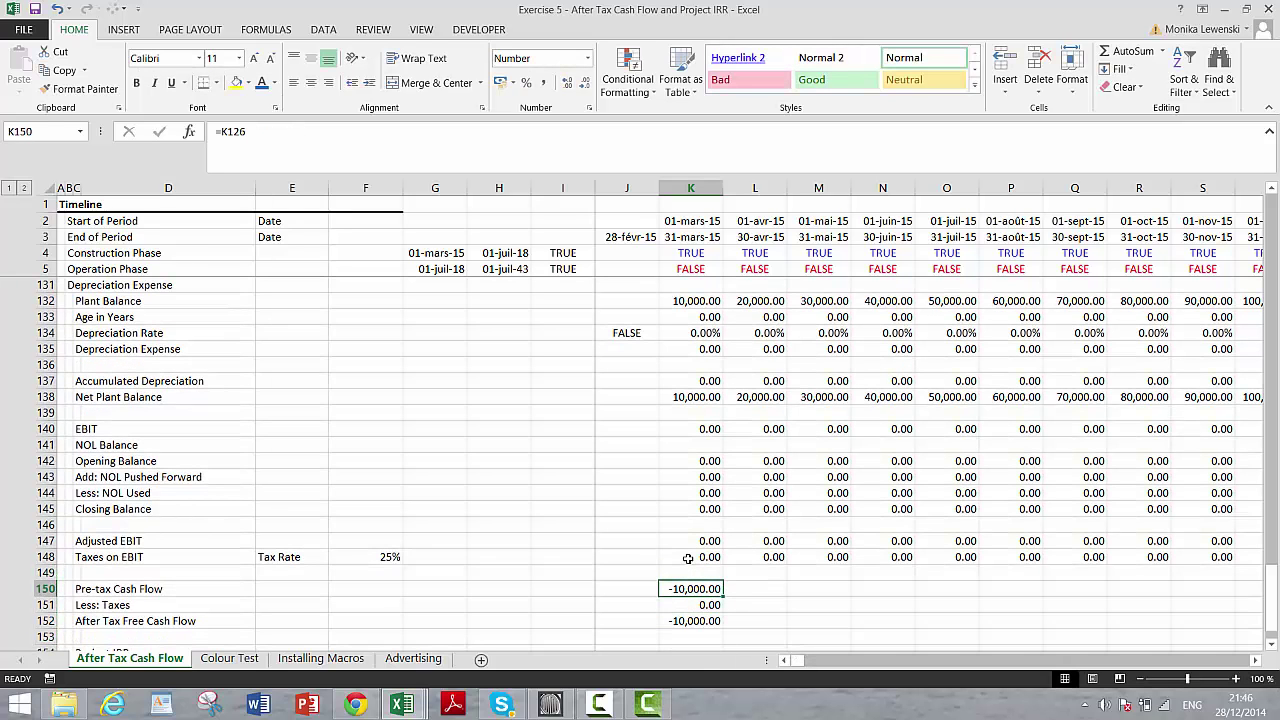
{"action": "key", "text": "shift+Down"}
{"action": "key", "text": "shift+Down"}
{"action": "key", "text": "ctrl+shift+r"}
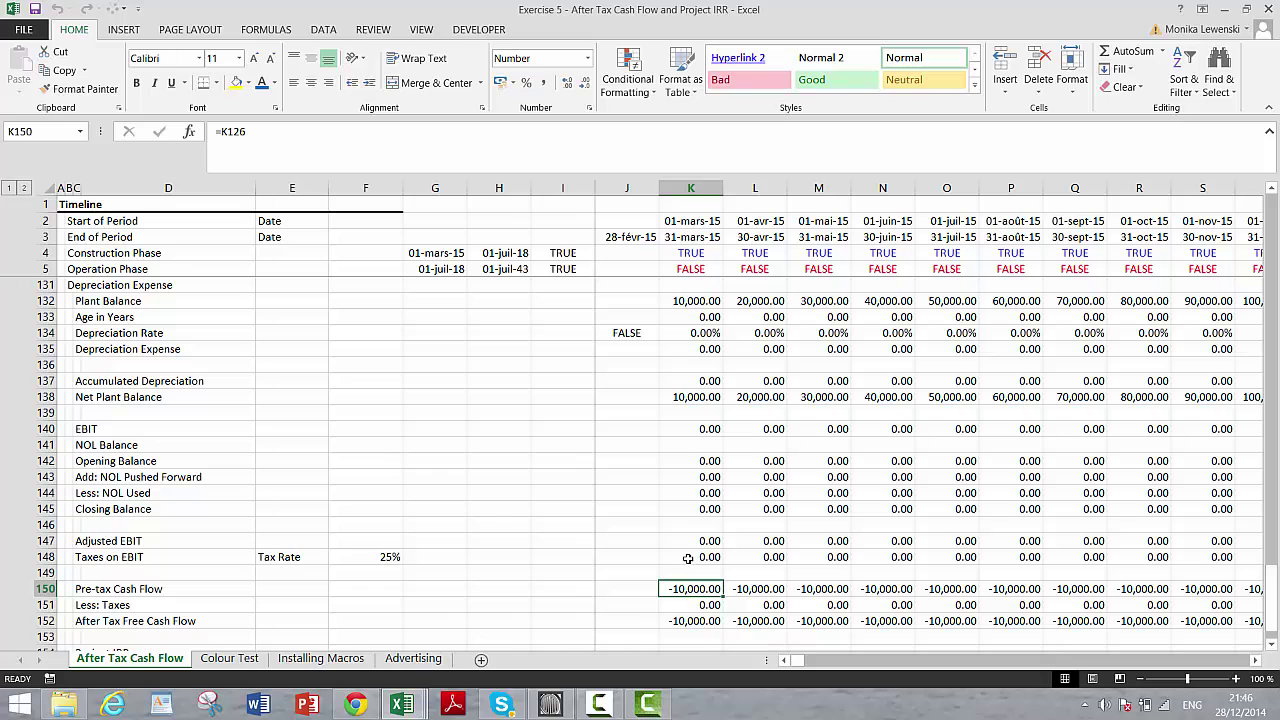
Step: Copy the unit, Monthly label, monthly IRR formula and Annual label from the Pre-tax IRR row, E127:H127
{"action": "key", "text": "Down"}
{"action": "key", "text": "Down"}
{"action": "key", "text": "Down"}
{"action": "key", "text": "Down"}
{"action": "key", "text": "Left"}
{"action": "key", "text": "Left"}
{"action": "key", "text": "Left"}
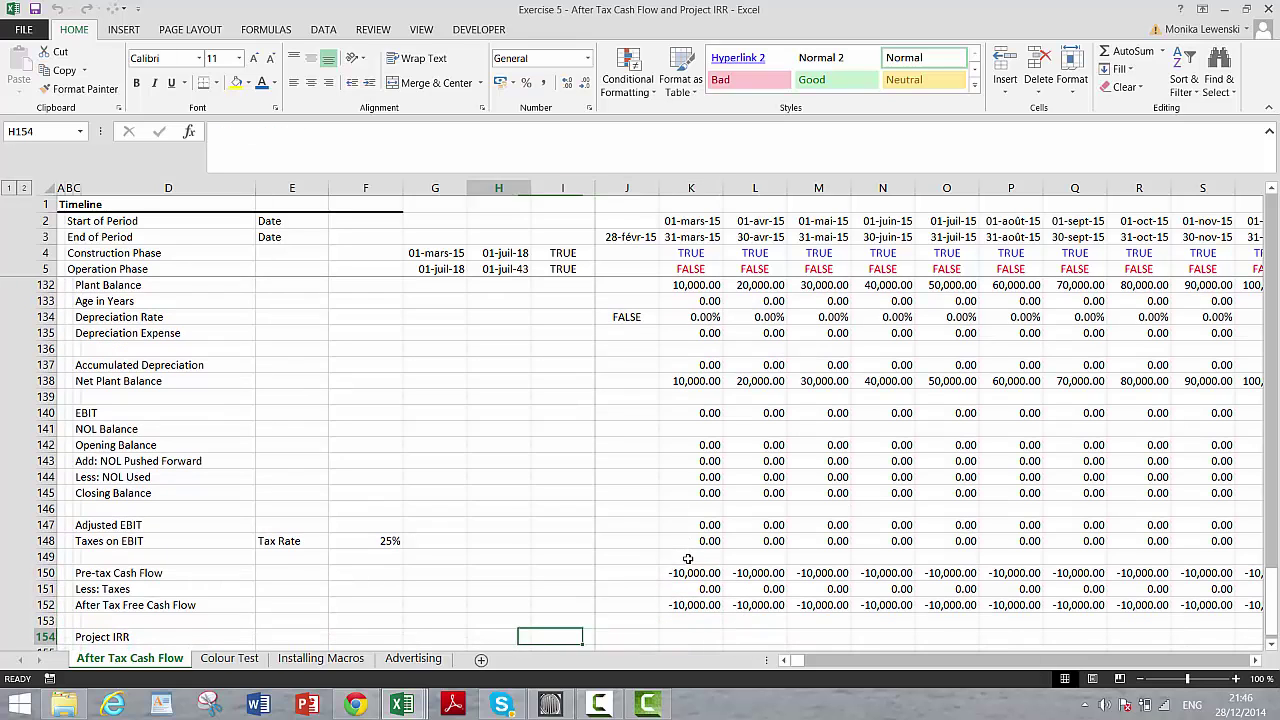
{"action": "key", "text": "Left"}
{"action": "key", "text": "Left"}
{"action": "key", "text": "Left"}
{"action": "key", "text": "Left"}
{"action": "key", "text": "Right"}
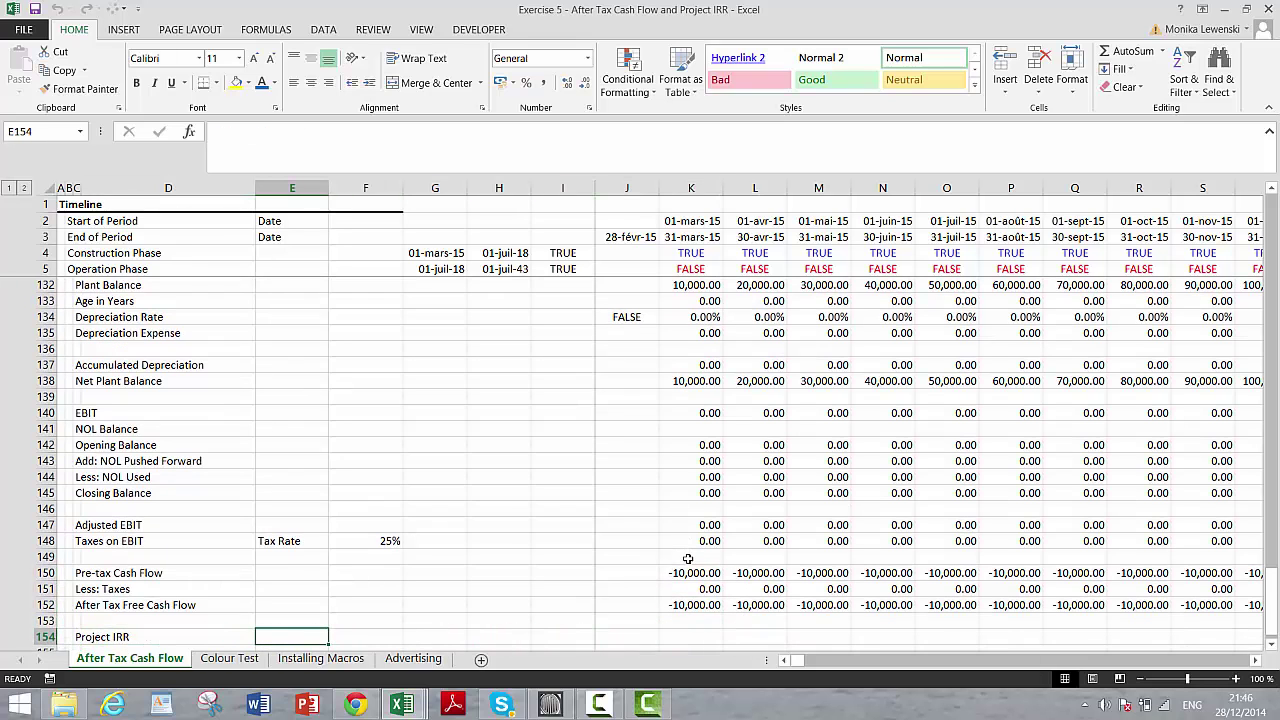
{"action": "key", "text": "Up"}
{"action": "key", "text": "Up"}
{"action": "key", "text": "Up"}
{"action": "key", "text": "Up"}
{"action": "key", "text": "Up"}
{"action": "key", "text": "Up"}
{"action": "key", "text": "Up"}
{"action": "key", "text": "Up"}
{"action": "key", "text": "Up"}
{"action": "key", "text": "Up"}
{"action": "key", "text": "Up"}
{"action": "key", "text": "Up"}
{"action": "key", "text": "Up"}
{"action": "key", "text": "Up"}
{"action": "key", "text": "Up"}
{"action": "key", "text": "Up"}
{"action": "key", "text": "Up"}
{"action": "key", "text": "Up"}
{"action": "key", "text": "Up"}
{"action": "key", "text": "Up"}
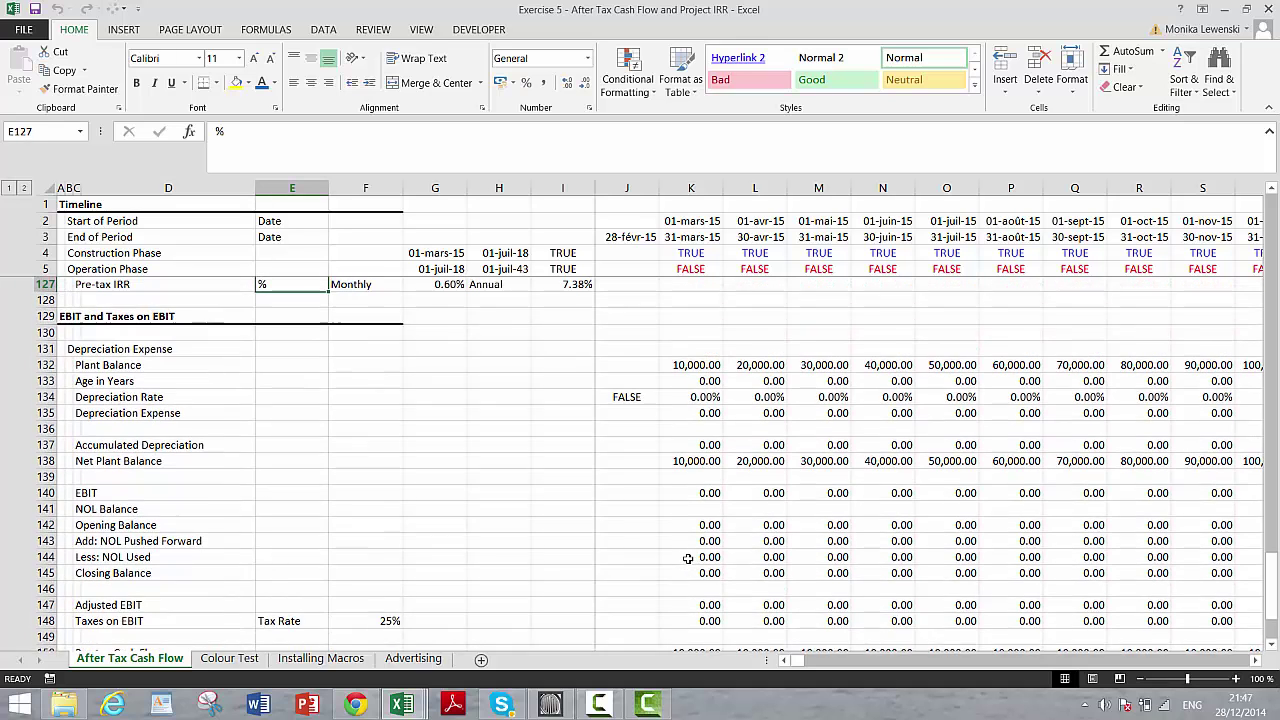
{"action": "key", "text": "Up"}
{"action": "key", "text": "Down"}
{"action": "key", "text": "shift+Right"}
{"action": "key", "text": "shift+Right"}
{"action": "key", "text": "shift+Right"}
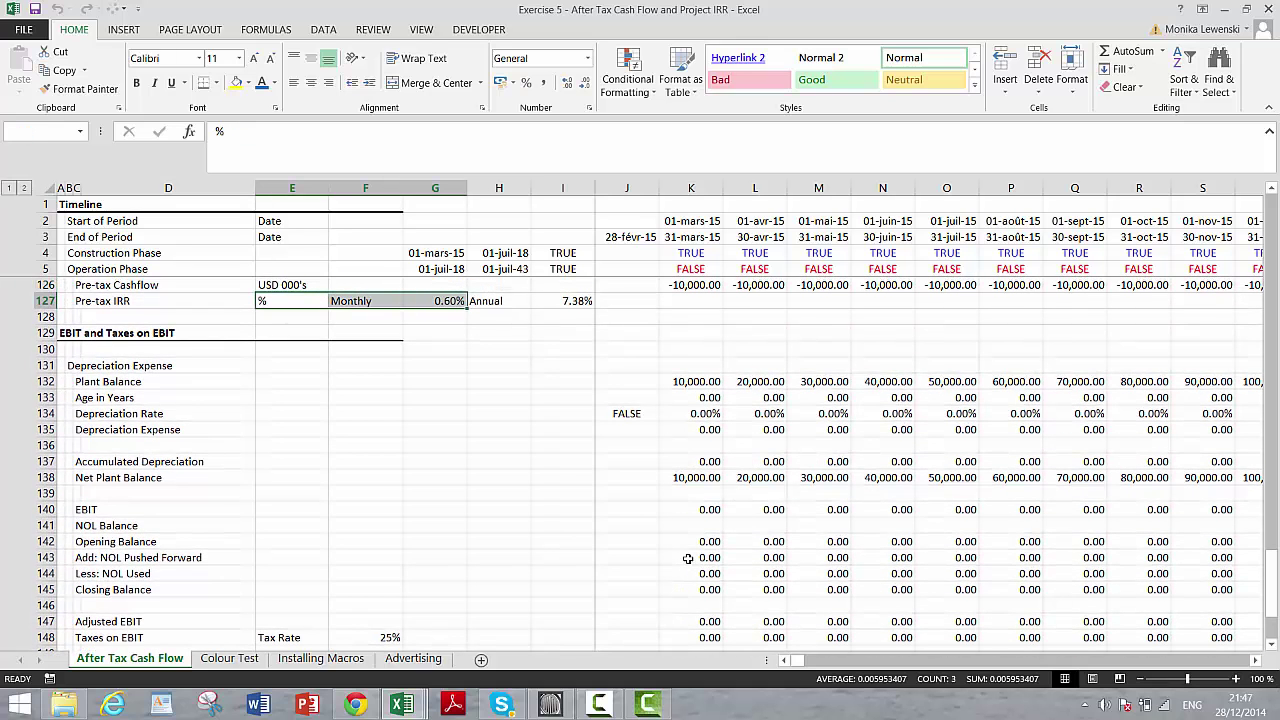
{"action": "key", "text": "ctrl+c"}
Step: Paste the copied Pre-tax IRR cells into the Project IRR row starting at E154
{"action": "key", "text": "Right"}
{"action": "key", "text": "Right"}
{"action": "key", "text": "Right"}
{"action": "key", "text": "Right"}
{"action": "key", "text": "Right"}
{"action": "key", "text": "Right"}
{"action": "key", "text": "Down"}
{"action": "key", "text": "Down"}
{"action": "key", "text": "Down"}
{"action": "key", "text": "Down"}
{"action": "key", "text": "Down"}
{"action": "key", "text": "Down"}
{"action": "key", "text": "Down"}
{"action": "key", "text": "Down"}
{"action": "key", "text": "Down"}
{"action": "key", "text": "Down"}
{"action": "key", "text": "Down"}
{"action": "key", "text": "Down"}
{"action": "key", "text": "Down"}
{"action": "key", "text": "Down"}
{"action": "key", "text": "Down"}
{"action": "key", "text": "Down"}
{"action": "key", "text": "Down"}
{"action": "key", "text": "Down"}
{"action": "key", "text": "Down"}
{"action": "key", "text": "Down"}
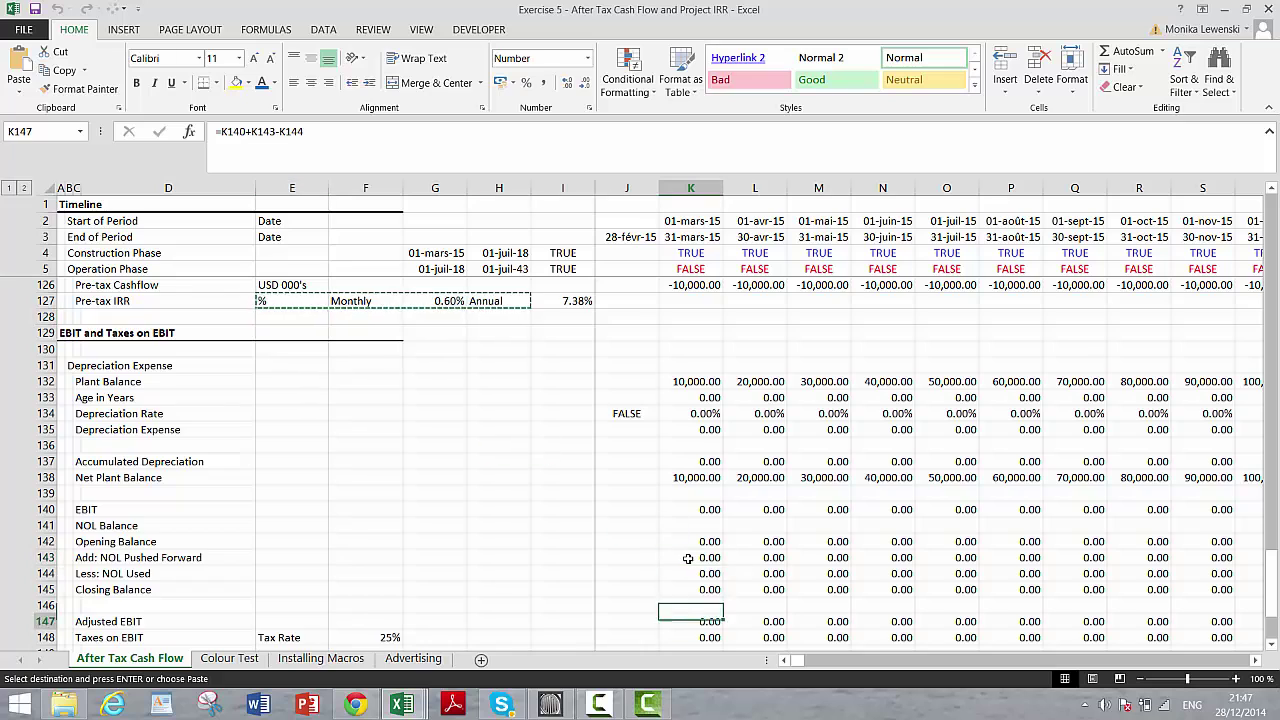
{"action": "key", "text": "Up"}
{"action": "key", "text": "Up"}
{"action": "key", "text": "Up"}
{"action": "key", "text": "Up"}
{"action": "key", "text": "Up"}
{"action": "key", "text": "Up"}
{"action": "key", "text": "Up"}
{"action": "key", "text": "Up"}
{"action": "key", "text": "Up"}
{"action": "key", "text": "Left"}
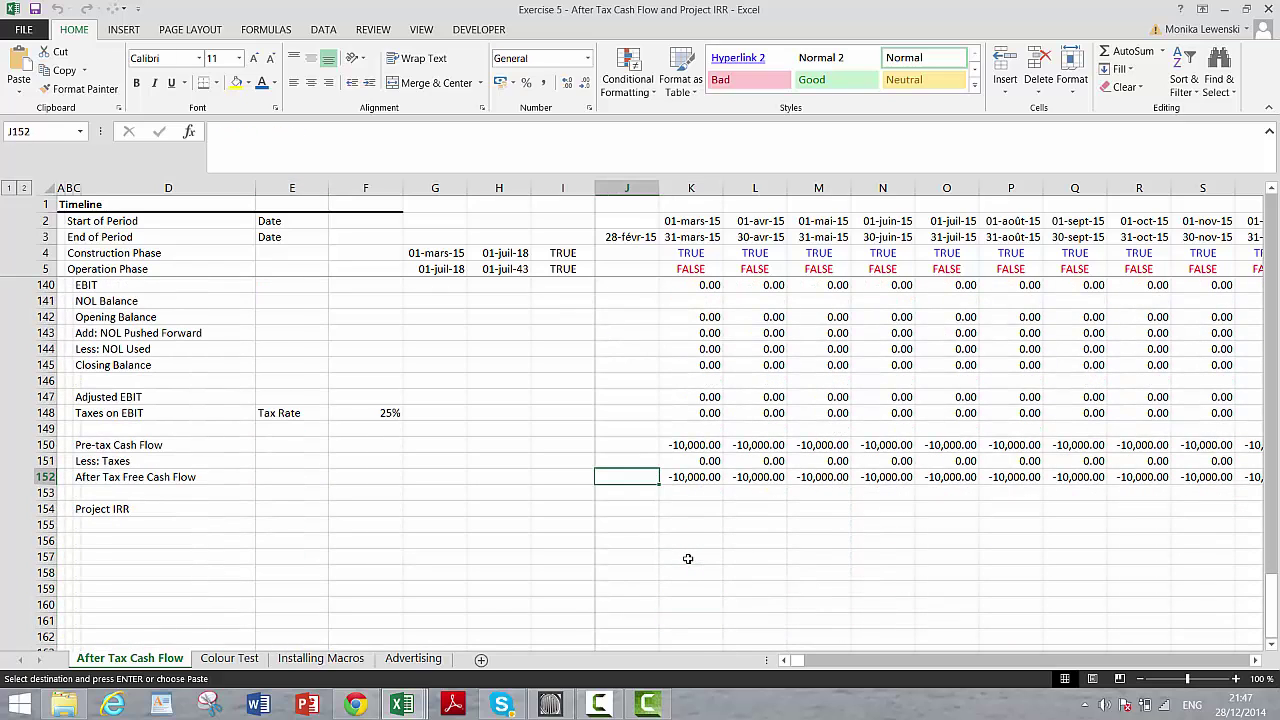
{"action": "key", "text": "Left"}
{"action": "key", "text": "Left"}
{"action": "key", "text": "Left"}
{"action": "key", "text": "Left"}
{"action": "key", "text": "Left"}
{"action": "key", "text": "Left"}
{"action": "key", "text": "Down"}
{"action": "key", "text": "Down"}
{"action": "key", "text": "Right"}
{"action": "key", "text": "ctrl+v"}
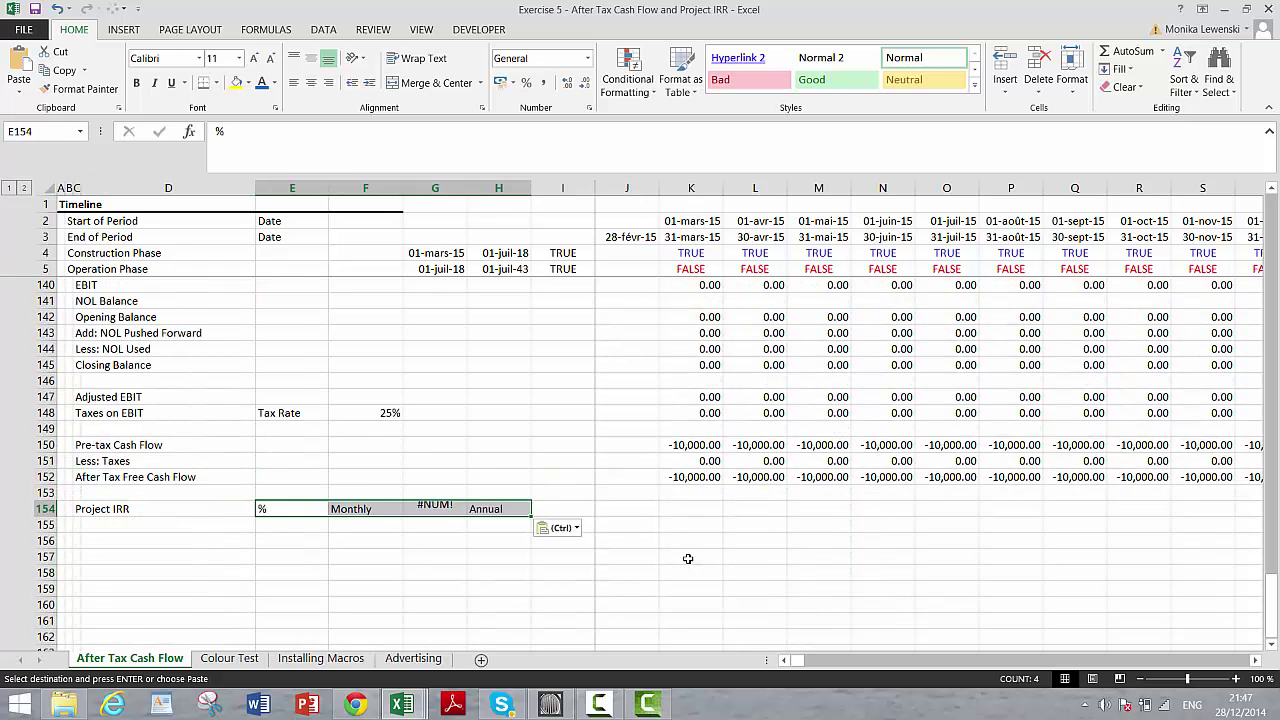
Step: Calculate the monthly Project IRR in G154 from the After Tax Free Cash Flow row with =irr(152:152;.001)
{"action": "key", "text": "Right"}
{"action": "key", "text": "Right"}
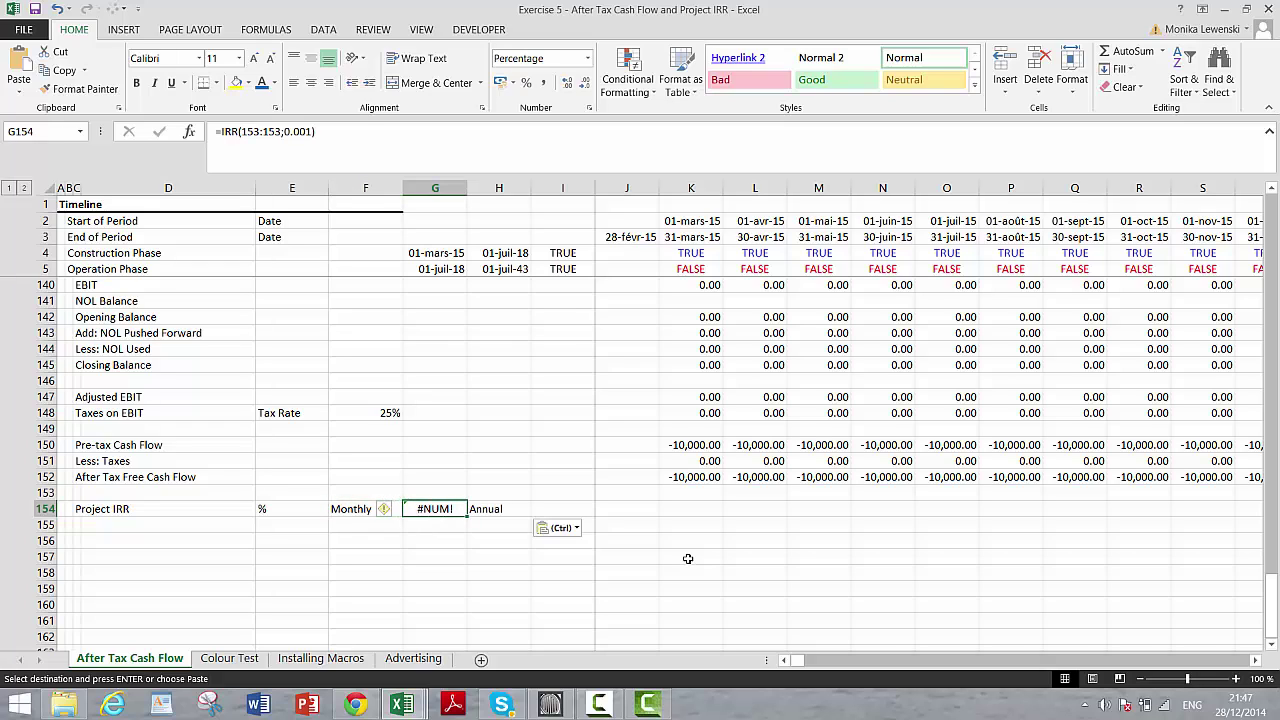
{"action": "key", "text": "Escape"}
{"action": "type", "text": "=irr"}
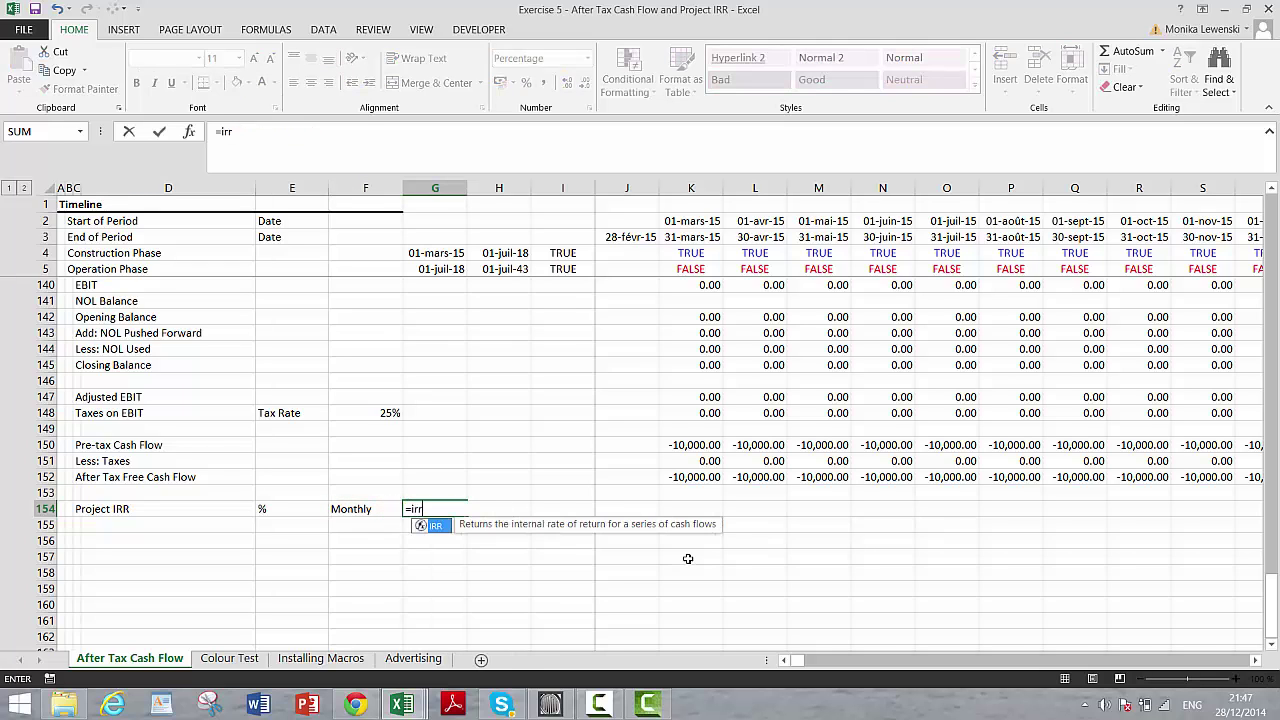
{"action": "type", "text": "("}
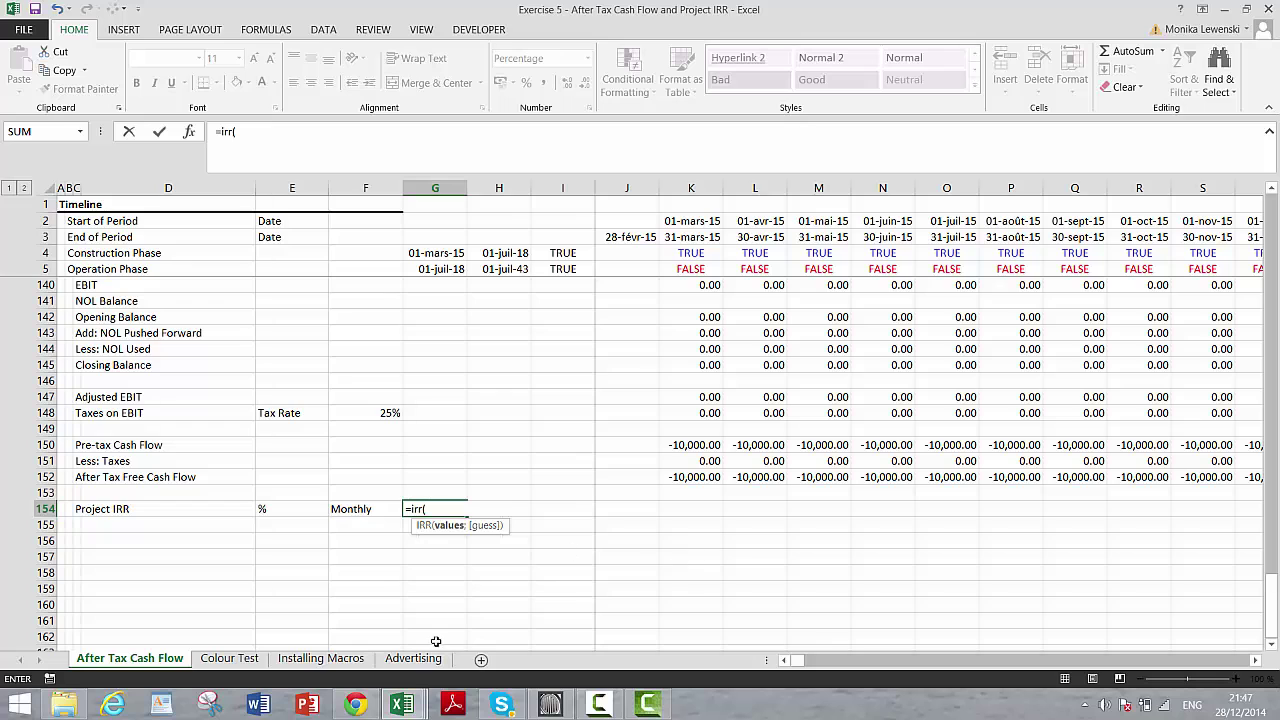
{"action": "left_click", "coordinate": [47, 477]}
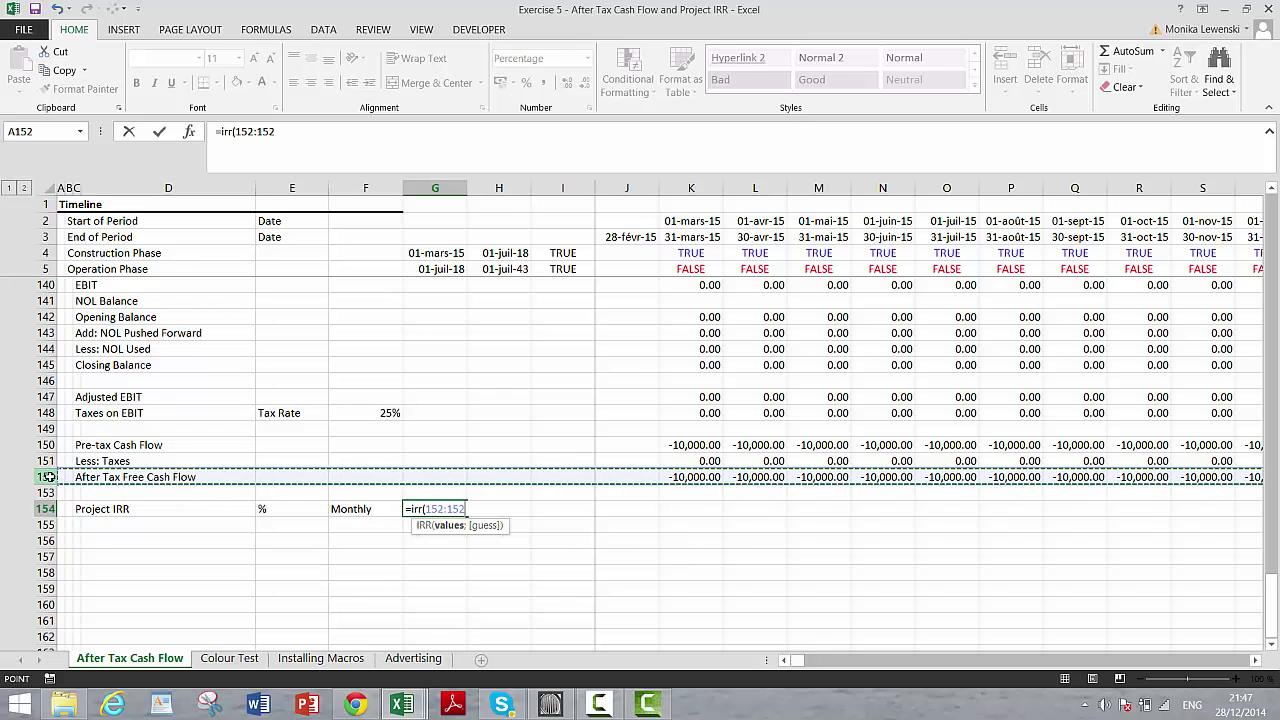
{"action": "type", "text": ";."}
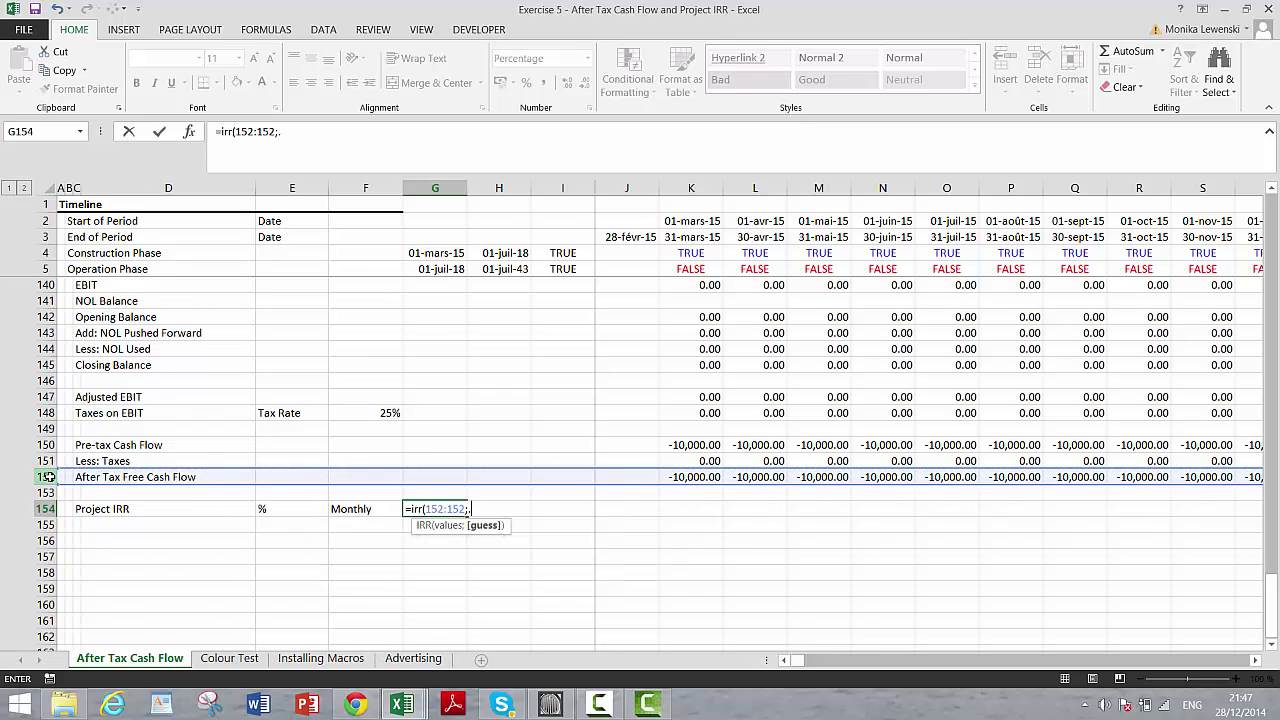
{"action": "type", "text": "001)"}
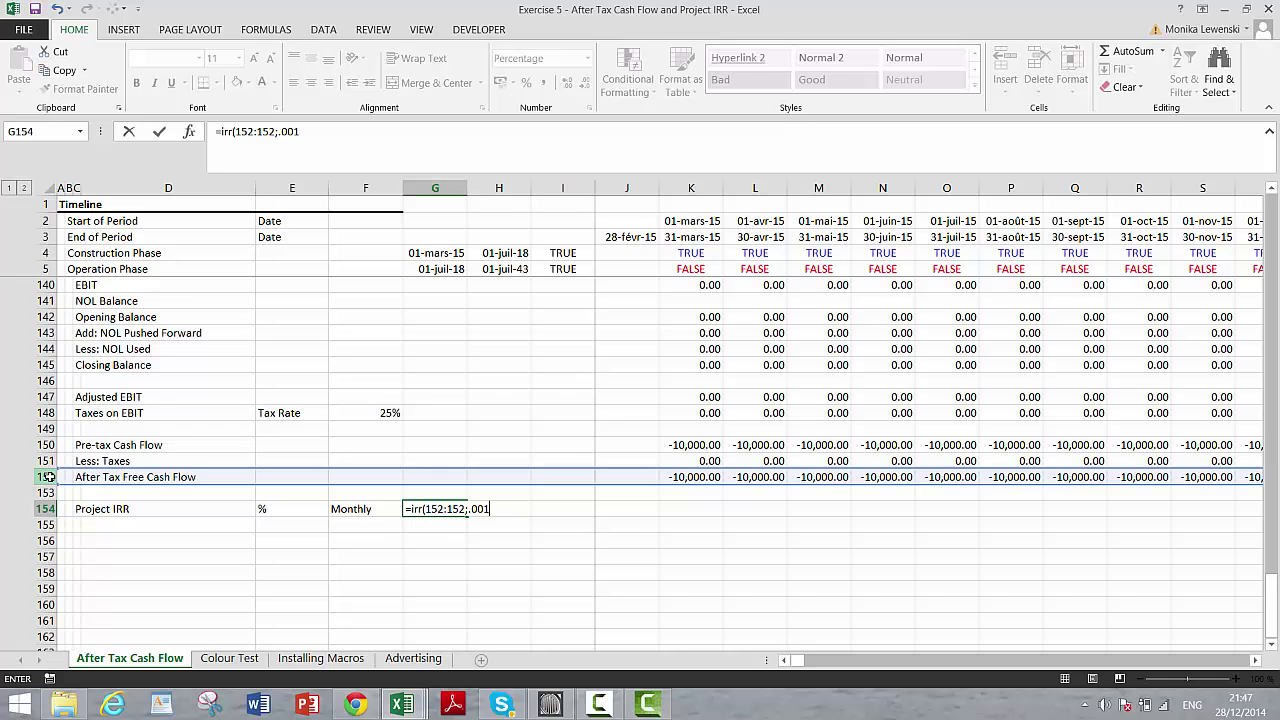
{"action": "key", "text": "Return"}
Step: Calculate the annual Project IRR in I154 with =(1+G154)^12-1 and show it with two decimals
{"action": "key", "text": "Up"}
{"action": "key", "text": "Right"}
{"action": "key", "text": "Right"}
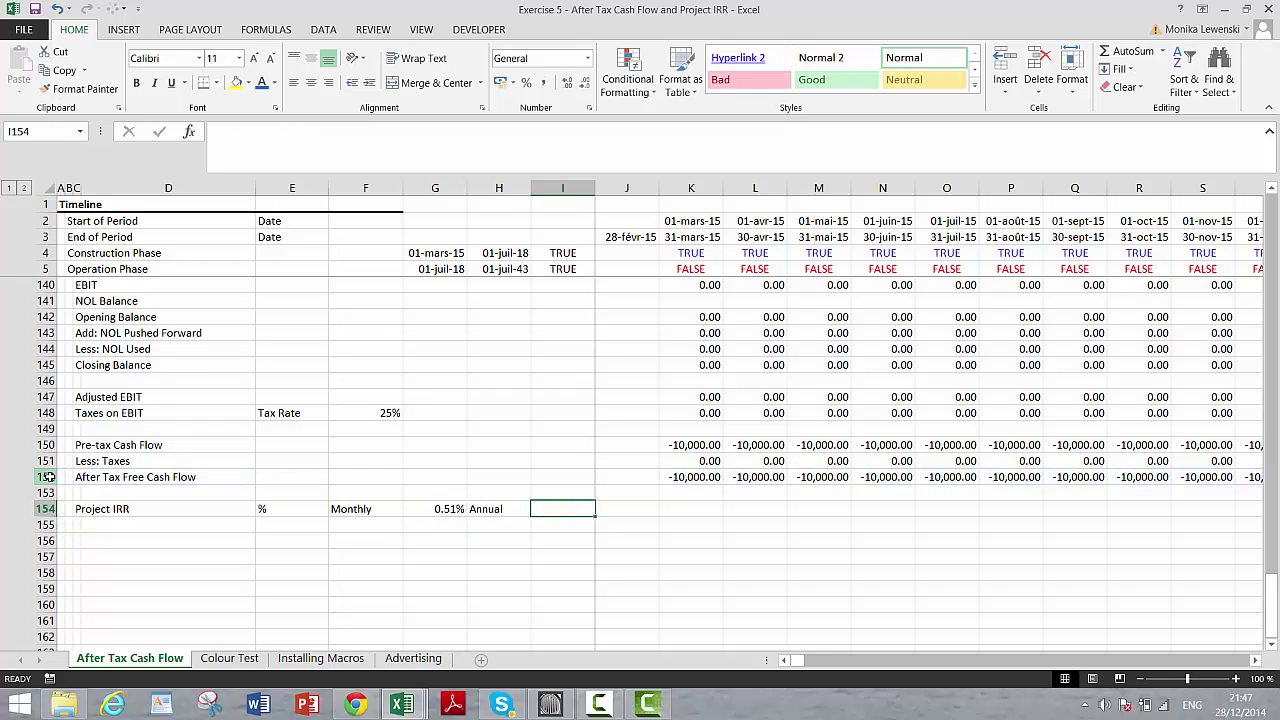
{"action": "type", "text": "=(1"}
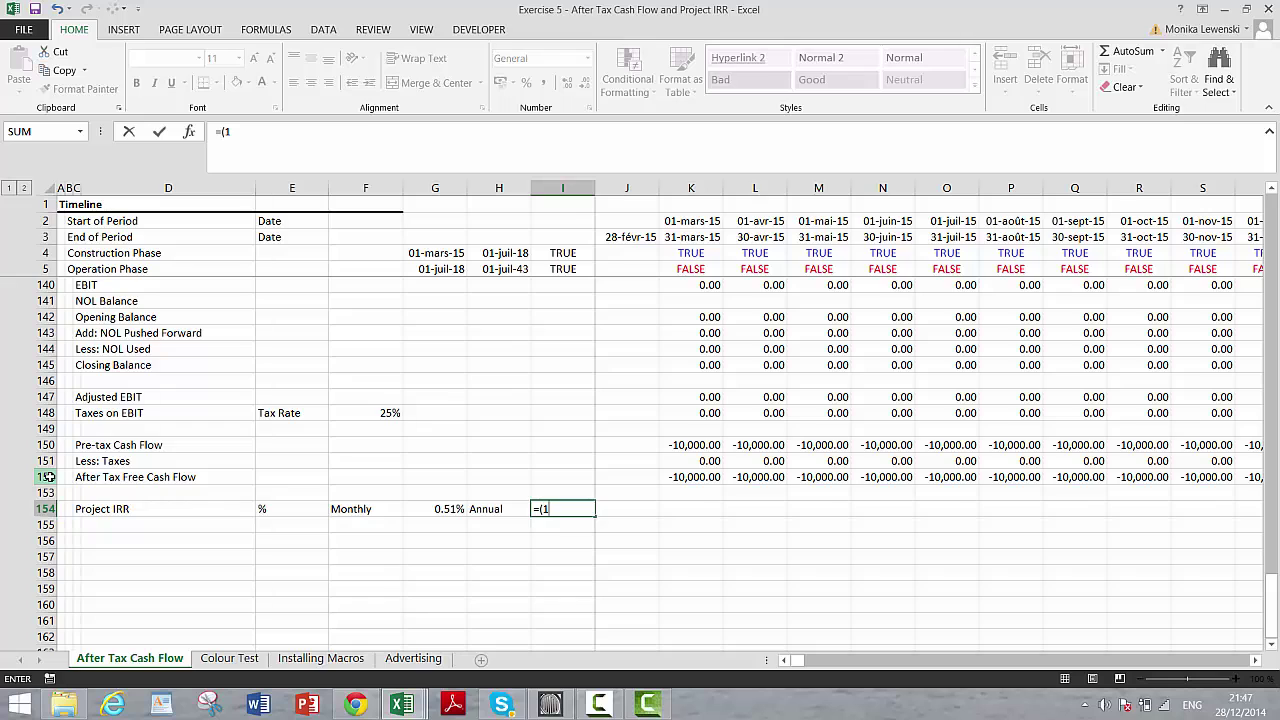
{"action": "type", "text": "+"}
{"action": "key", "text": "Left"}
{"action": "key", "text": "Left"}
{"action": "key", "text": "Left"}
{"action": "key", "text": "Right"}
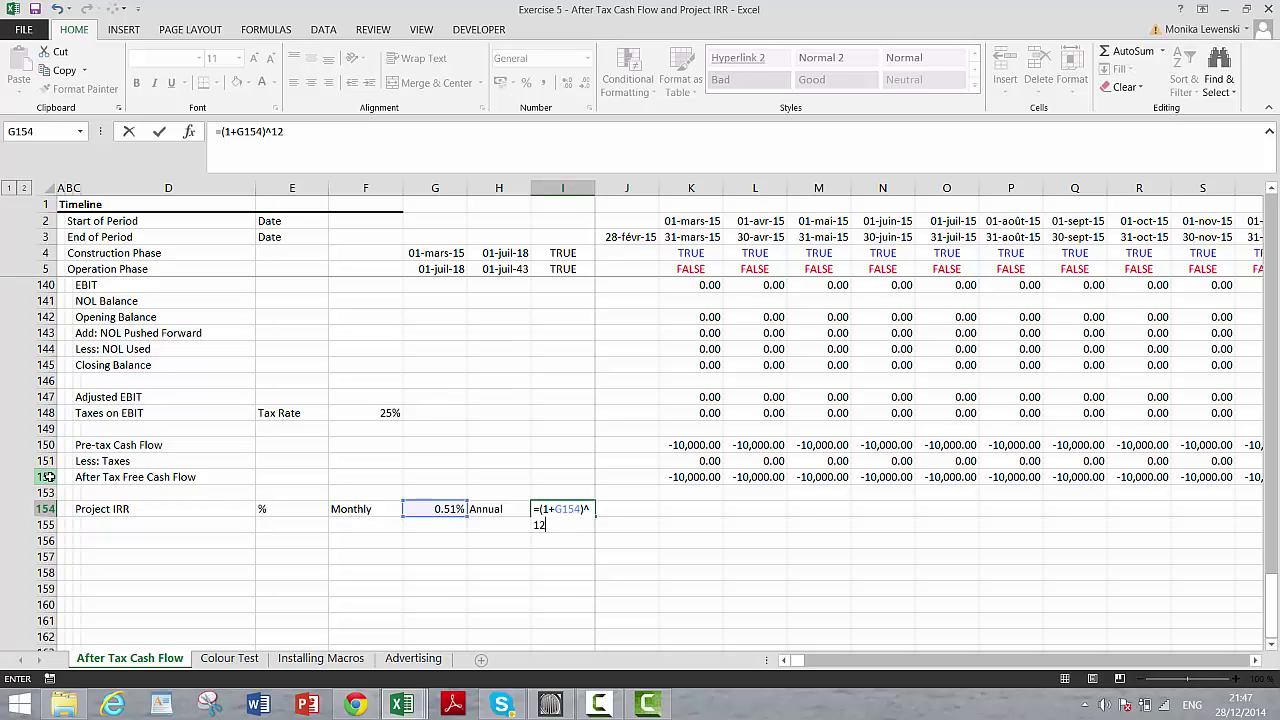
{"action": "type", "text": ")^12-1"}
{"action": "key", "text": "ctrl+Return"}
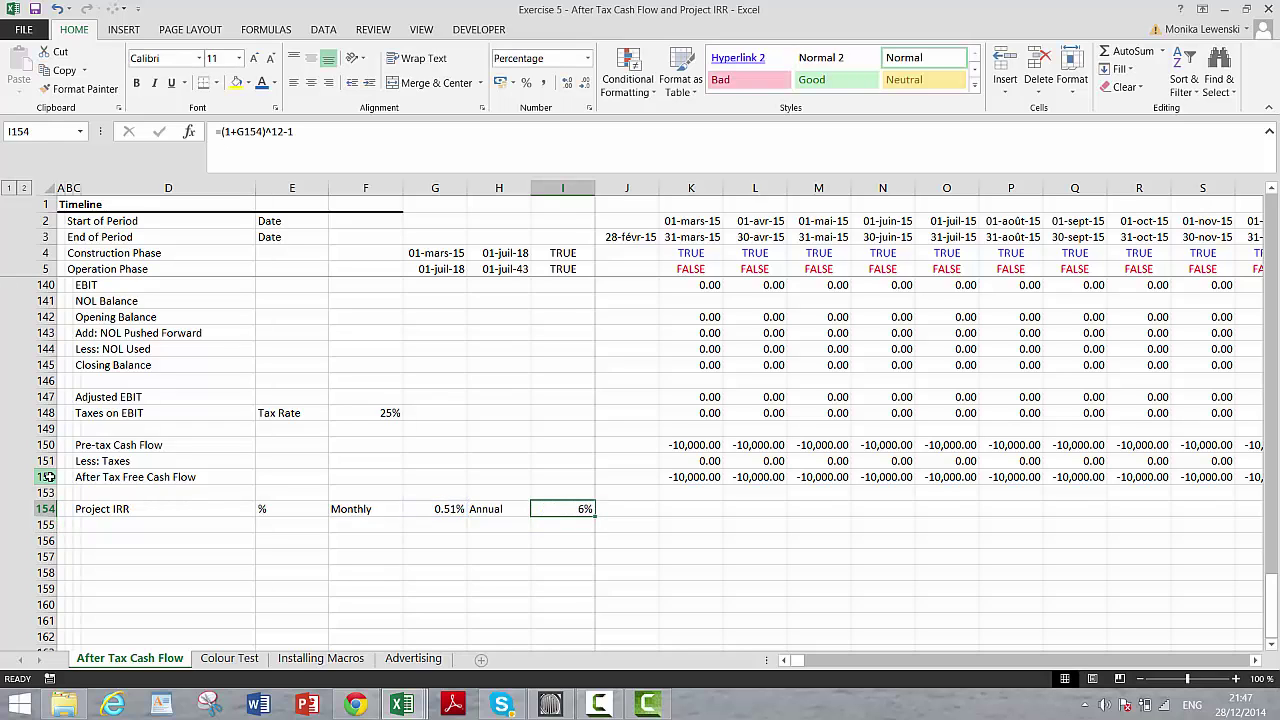
{"action": "left_click", "coordinate": [567, 85]}
{"action": "left_click", "coordinate": [567, 86]}
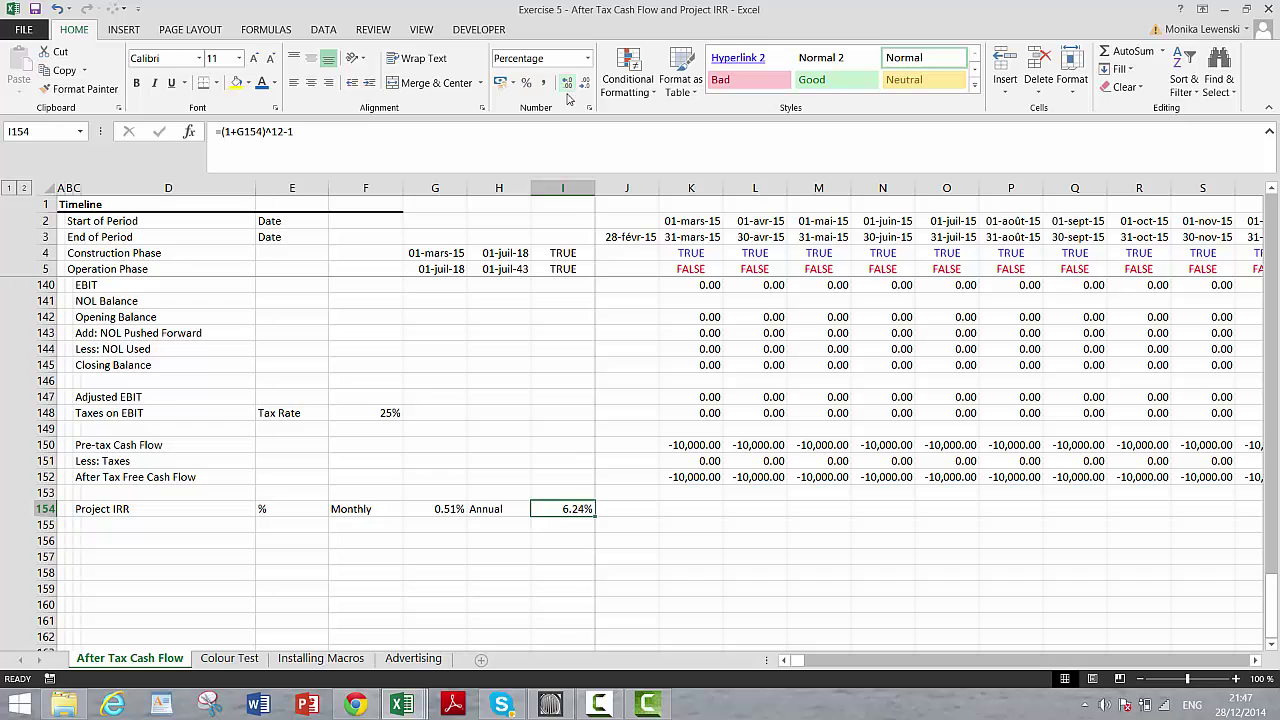
Step: Add the labels Pre-tax IRR in K14 and After Tax IRR in K15, beside the Timing Assumptions
{"action": "left_click", "coordinate": [436, 378]}
{"action": "key", "text": "Page_Up"}
{"action": "key", "text": "Page_Up"}
{"action": "key", "text": "Page_Up"}
{"action": "key", "text": "Page_Up"}
{"action": "key", "text": "Page_Up"}
{"action": "key", "text": "Page_Up"}
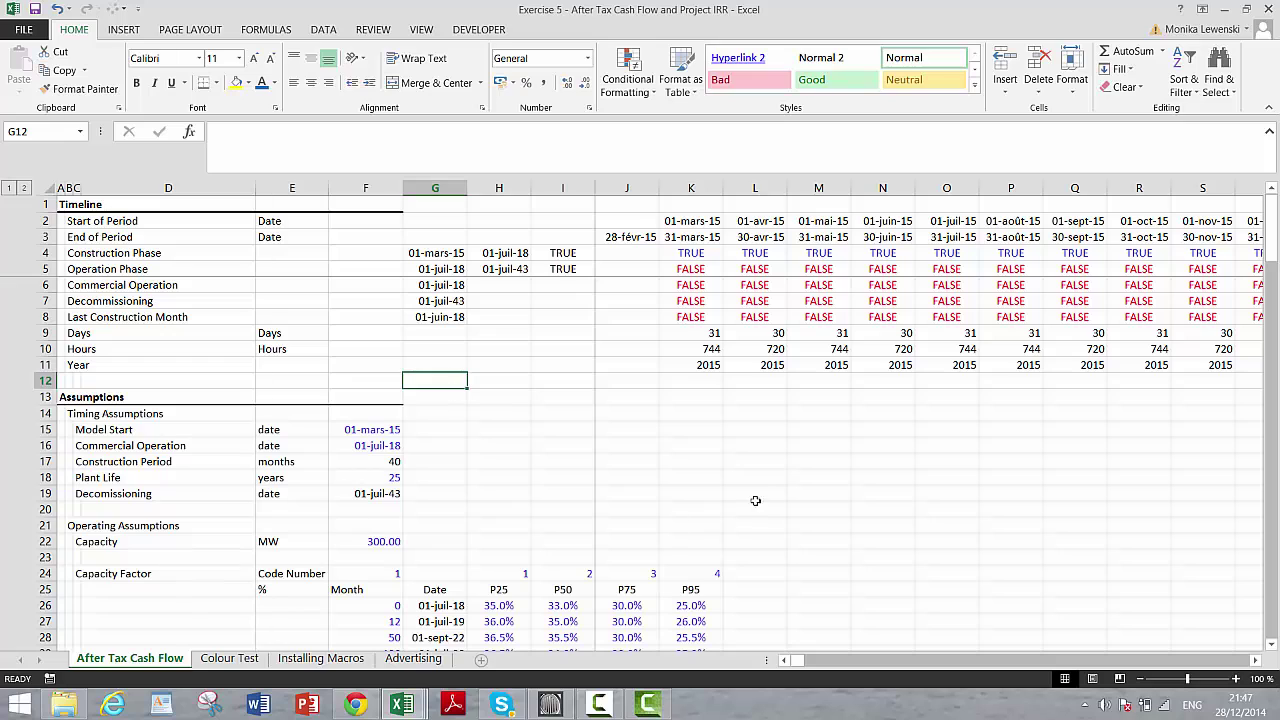
{"action": "left_click", "coordinate": [684, 411]}
{"action": "type", "text": "P"}
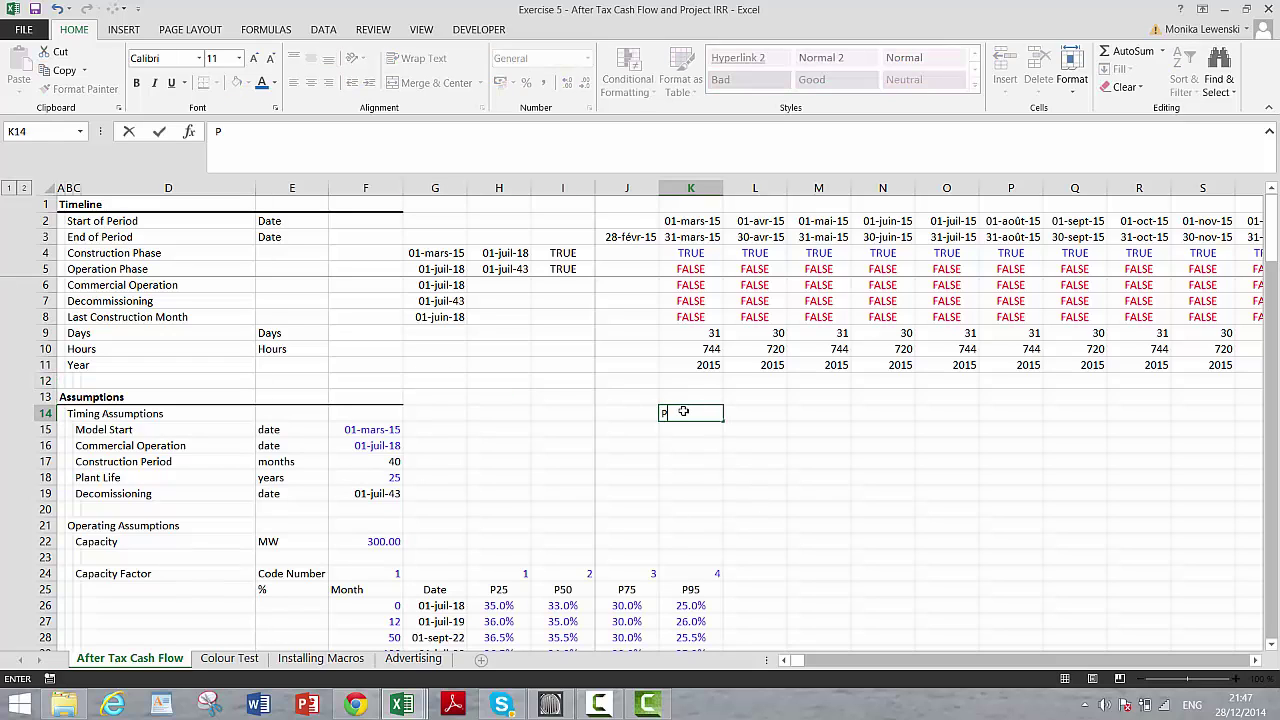
{"action": "type", "text": "re-tax IRR"}
{"action": "key", "text": "Return"}
{"action": "type", "text": "After Tax IR"}
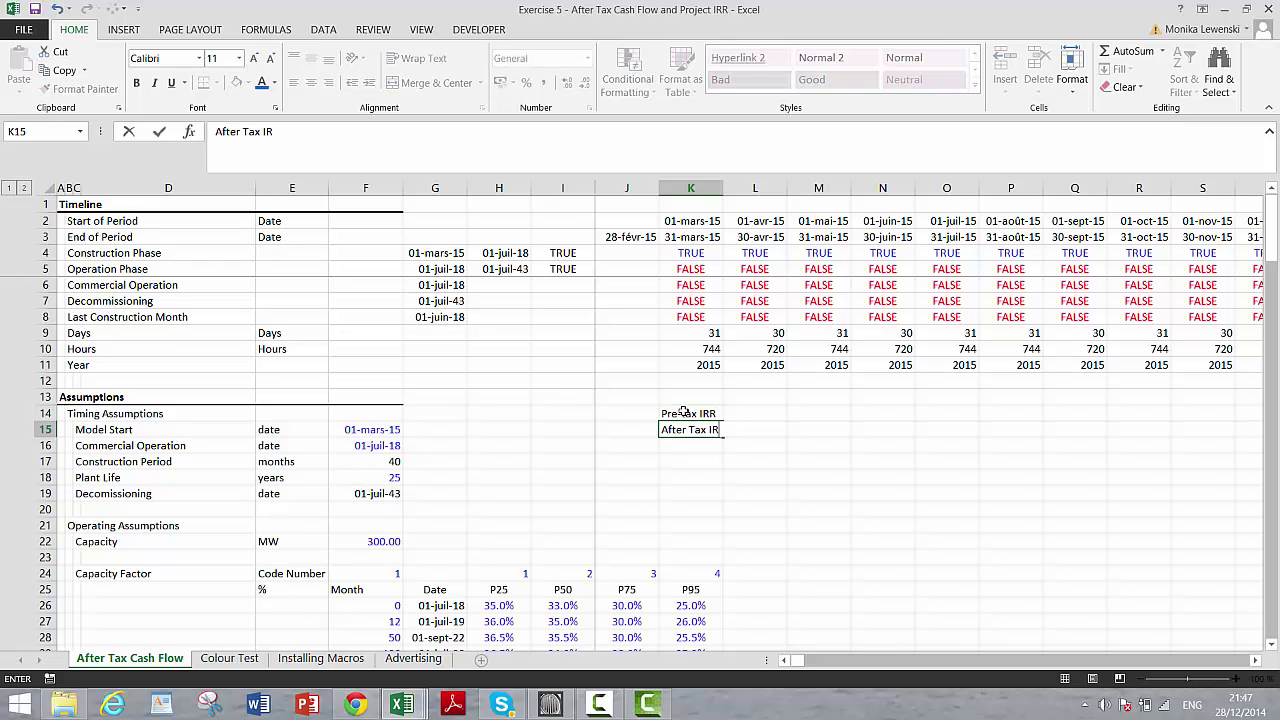
{"action": "type", "text": "R"}
{"action": "key", "text": "Return"}
Step: Link L14, beside the Pre-tax IRR label, to the annual Pre-tax IRR in I127
{"action": "key", "text": "Up"}
{"action": "key", "text": "Right"}
{"action": "key", "text": "Up"}
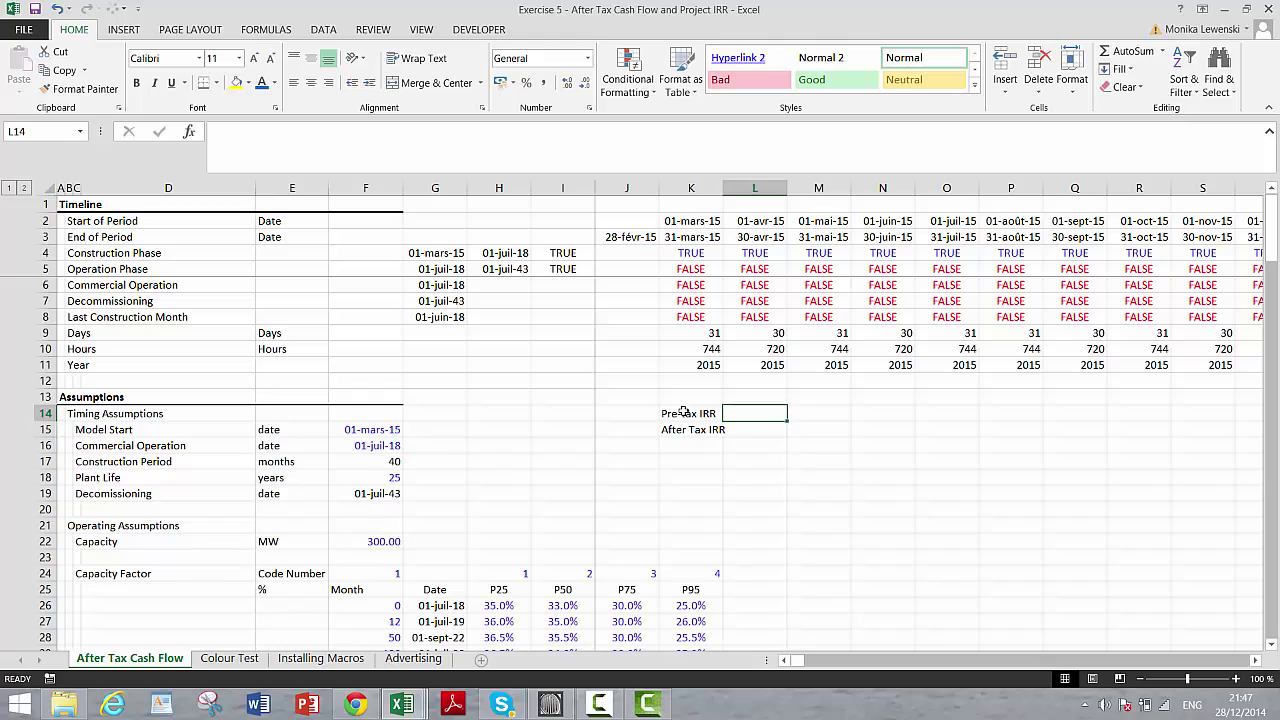
{"action": "type", "text": "="}
{"action": "key", "text": "Page_Down"}
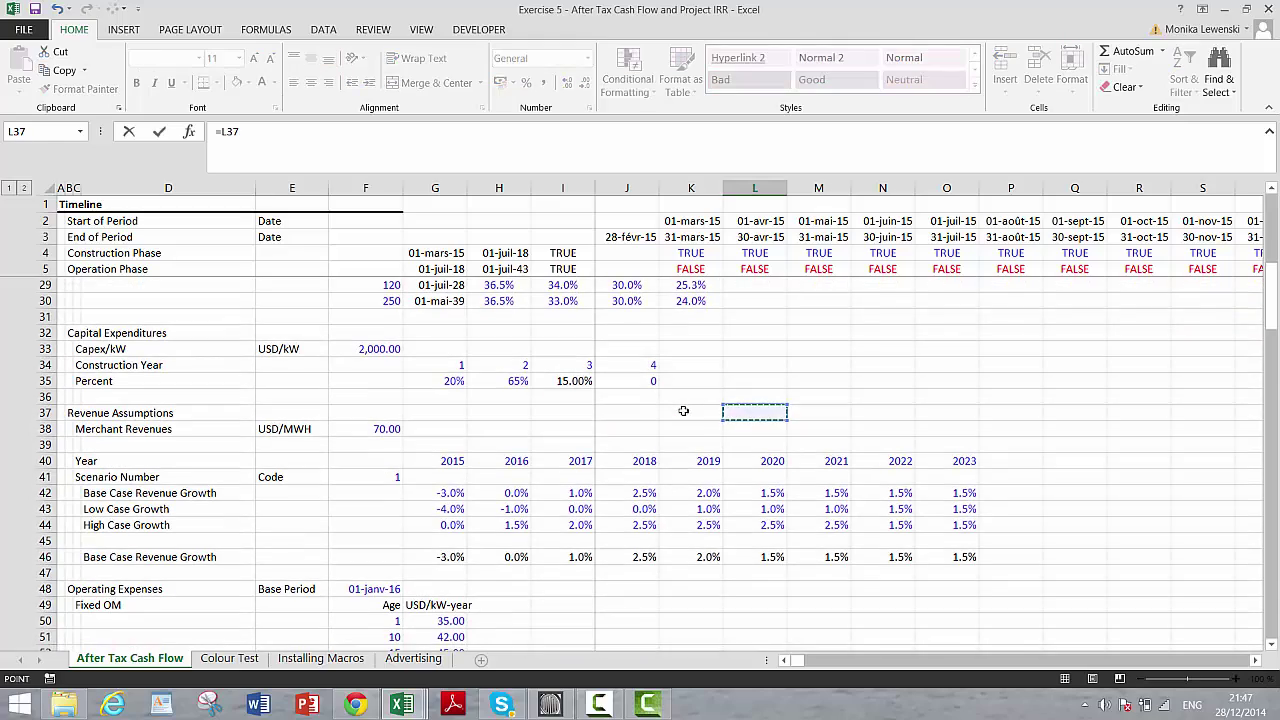
{"action": "key", "text": "Page_Down"}
{"action": "key", "text": "Page_Down"}
{"action": "key", "text": "Page_Down"}
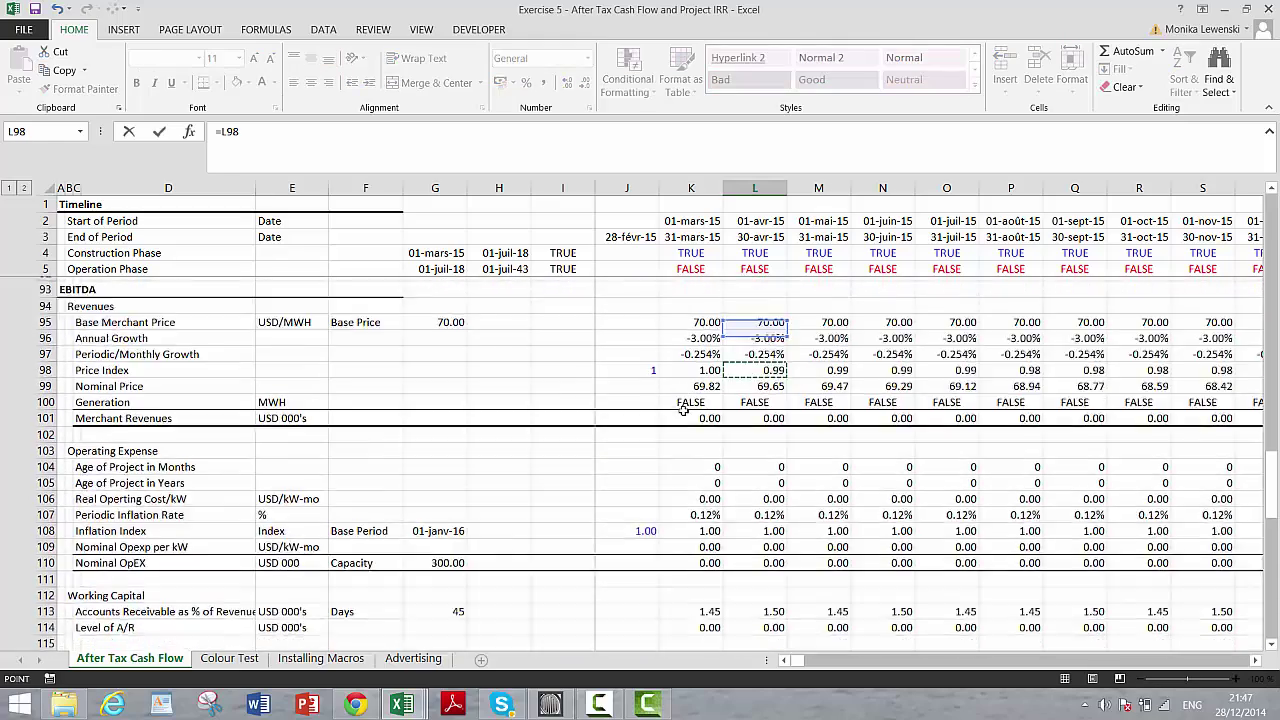
{"action": "key", "text": "Page_Down"}
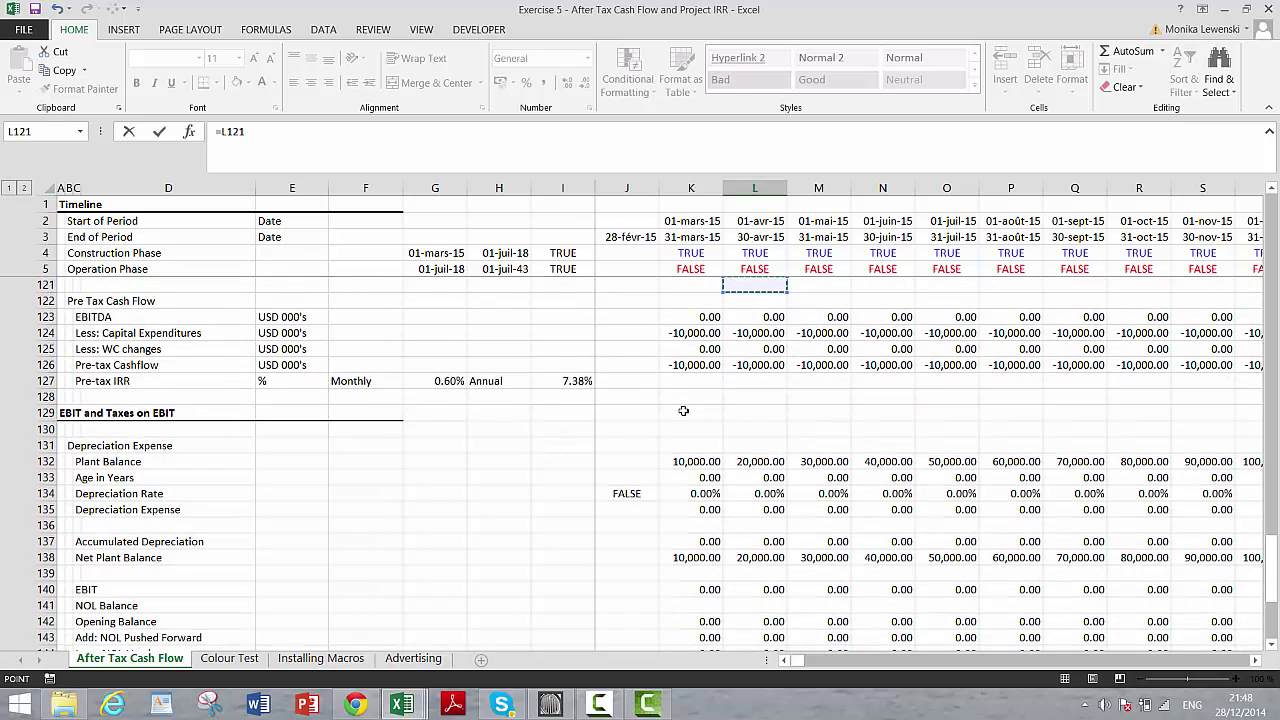
{"action": "key", "text": "Right"}
{"action": "key", "text": "Right"}
{"action": "key", "text": "Left"}
{"action": "key", "text": "Left"}
{"action": "key", "text": "Left"}
{"action": "key", "text": "Left"}
{"action": "key", "text": "Left"}
{"action": "key", "text": "Left"}
{"action": "key", "text": "Down"}
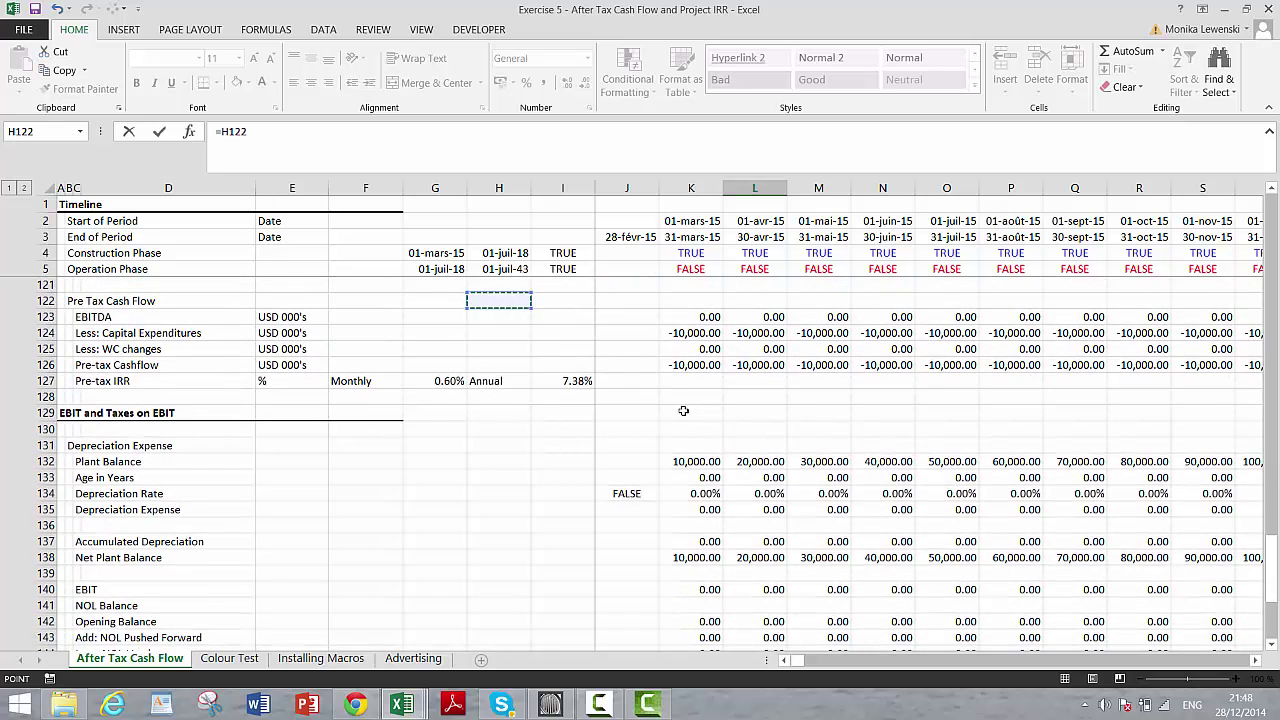
{"action": "key", "text": "Down"}
{"action": "key", "text": "Down"}
{"action": "key", "text": "Down"}
{"action": "key", "text": "Down"}
{"action": "key", "text": "Down"}
{"action": "key", "text": "Right"}
{"action": "key", "text": "Escape"}
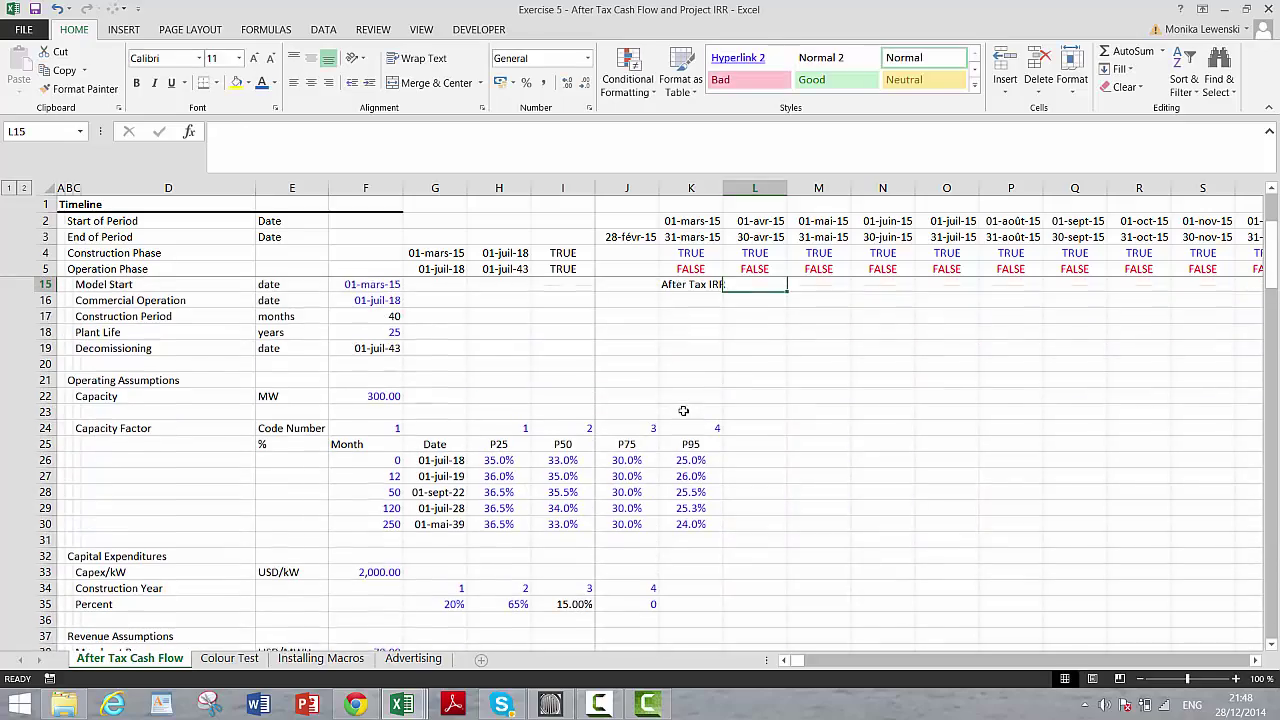
Step: Link L15, beside the After Tax IRR label, to the annual Project IRR in I154
{"action": "key", "text": "Page_Down"}
{"action": "key", "text": "Page_Down"}
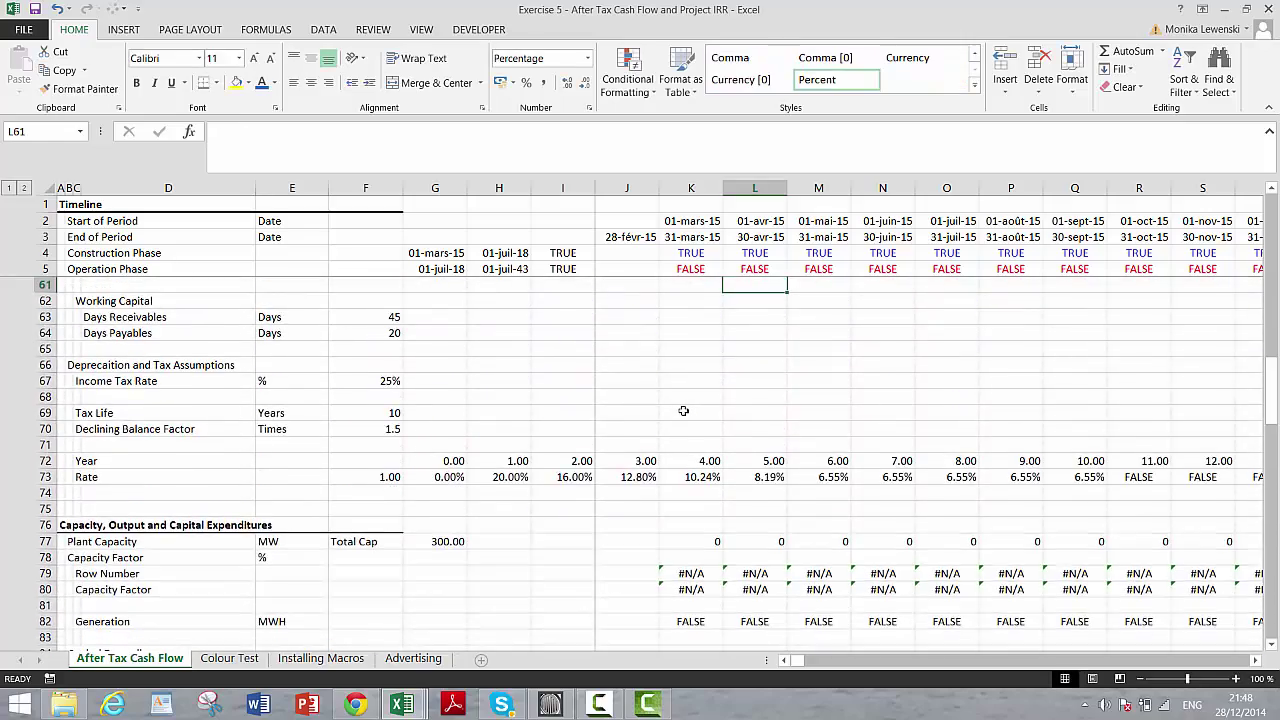
{"action": "key", "text": "Page_Up"}
{"action": "key", "text": "Page_Up"}
{"action": "key", "text": "Page_Up"}
{"action": "key", "text": "Down"}
{"action": "key", "text": "Down"}
{"action": "key", "text": "Down"}
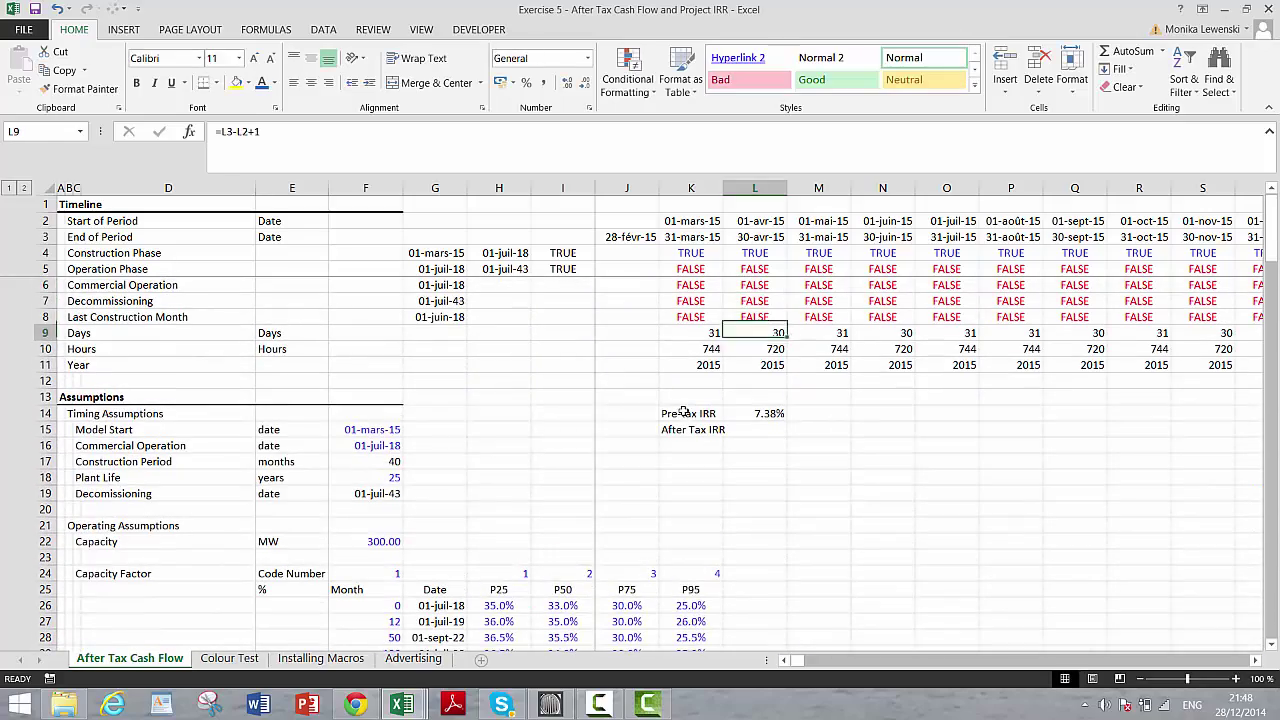
{"action": "key", "text": "Down"}
{"action": "key", "text": "Down"}
{"action": "key", "text": "Down"}
{"action": "key", "text": "Down"}
{"action": "key", "text": "Down"}
{"action": "key", "text": "Down"}
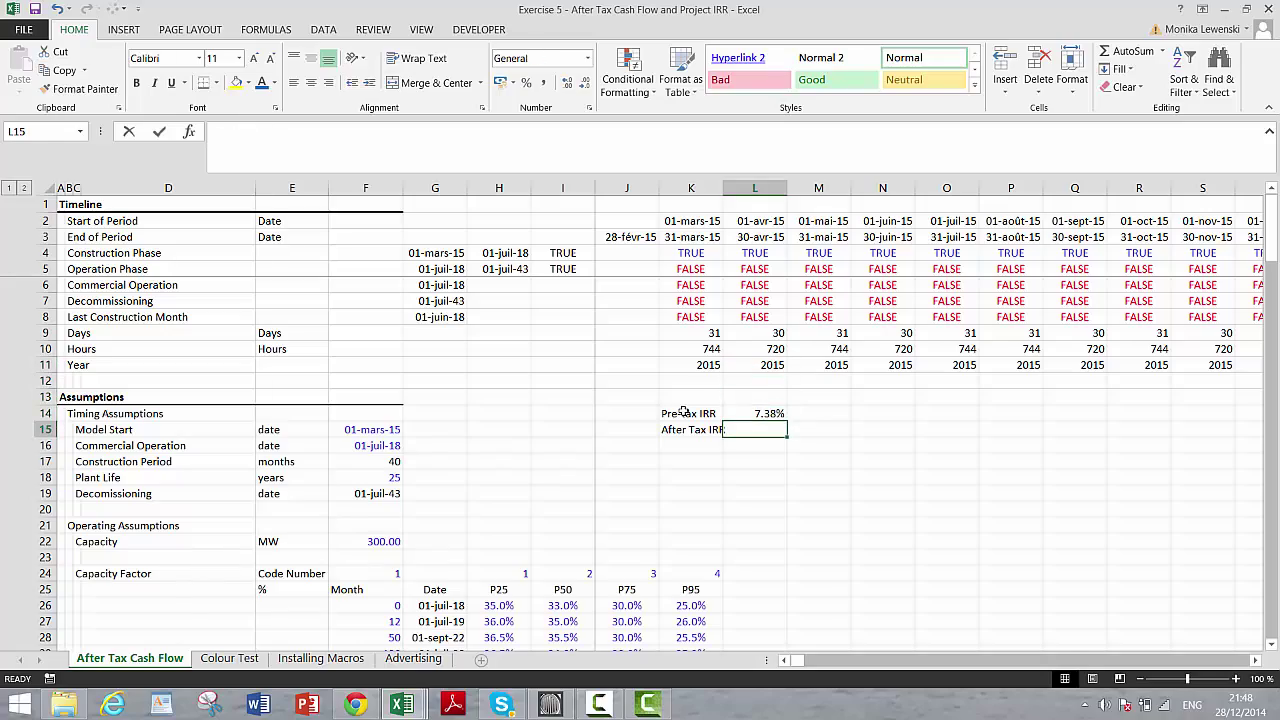
{"action": "type", "text": "="}
{"action": "key", "text": "Down"}
{"action": "key", "text": "Down"}
{"action": "key", "text": "Down"}
{"action": "key", "text": "Down"}
{"action": "key", "text": "Down"}
{"action": "key", "text": "Down"}
{"action": "key", "text": "Down"}
{"action": "key", "text": "Down"}
{"action": "key", "text": "Down"}
{"action": "key", "text": "Down"}
{"action": "key", "text": "Down"}
{"action": "key", "text": "Down"}
{"action": "key", "text": "Down"}
{"action": "key", "text": "Down"}
{"action": "key", "text": "Down"}
{"action": "key", "text": "Down"}
{"action": "key", "text": "Down"}
{"action": "key", "text": "Down"}
{"action": "key", "text": "Down"}
{"action": "key", "text": "Down"}
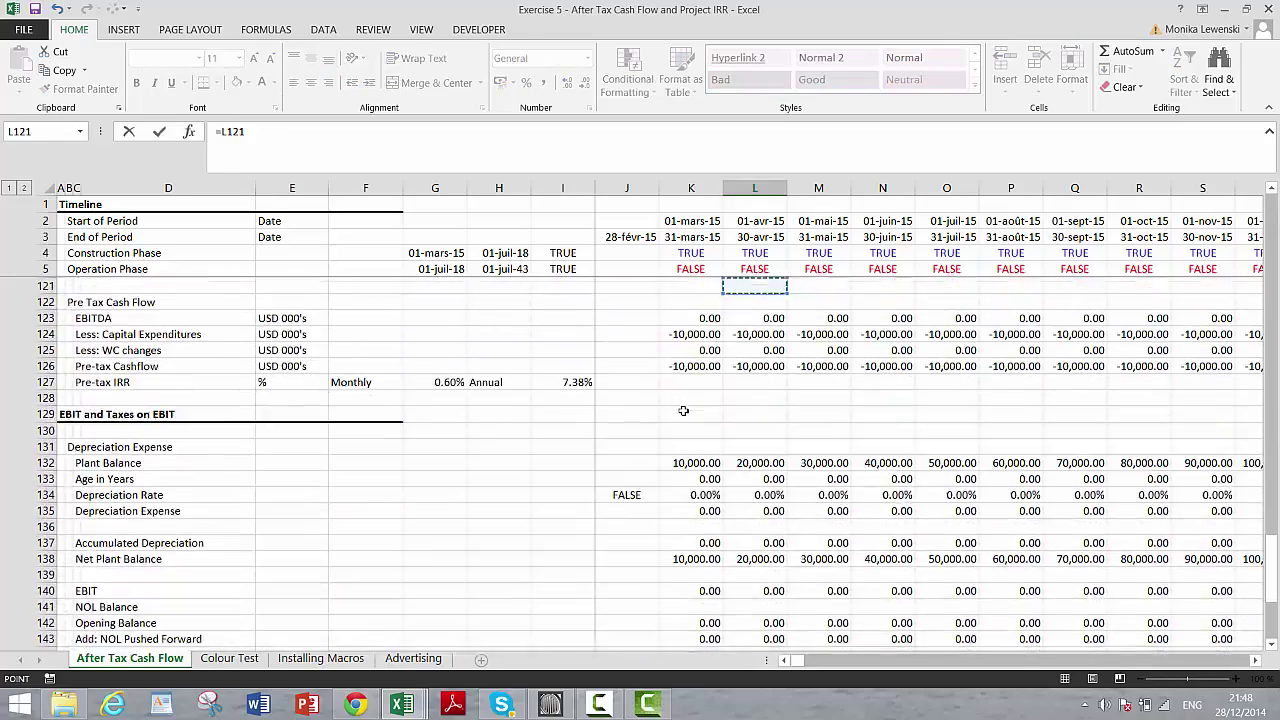
{"action": "key", "text": "Down"}
{"action": "key", "text": "Down"}
{"action": "key", "text": "Down"}
{"action": "key", "text": "Down"}
{"action": "key", "text": "Down"}
{"action": "key", "text": "Down"}
{"action": "key", "text": "Down"}
{"action": "key", "text": "Down"}
{"action": "key", "text": "Down"}
{"action": "key", "text": "Down"}
{"action": "key", "text": "Down"}
{"action": "key", "text": "Down"}
{"action": "key", "text": "Down"}
{"action": "key", "text": "Down"}
{"action": "key", "text": "Down"}
{"action": "key", "text": "Down"}
{"action": "key", "text": "Down"}
{"action": "key", "text": "Down"}
{"action": "key", "text": "Down"}
{"action": "key", "text": "Down"}
{"action": "key", "text": "Down"}
{"action": "key", "text": "Down"}
{"action": "key", "text": "Down"}
{"action": "key", "text": "Down"}
{"action": "key", "text": "Down"}
{"action": "key", "text": "Down"}
{"action": "key", "text": "Down"}
{"action": "key", "text": "Down"}
{"action": "key", "text": "Down"}
{"action": "key", "text": "Down"}
{"action": "key", "text": "Down"}
{"action": "key", "text": "Down"}
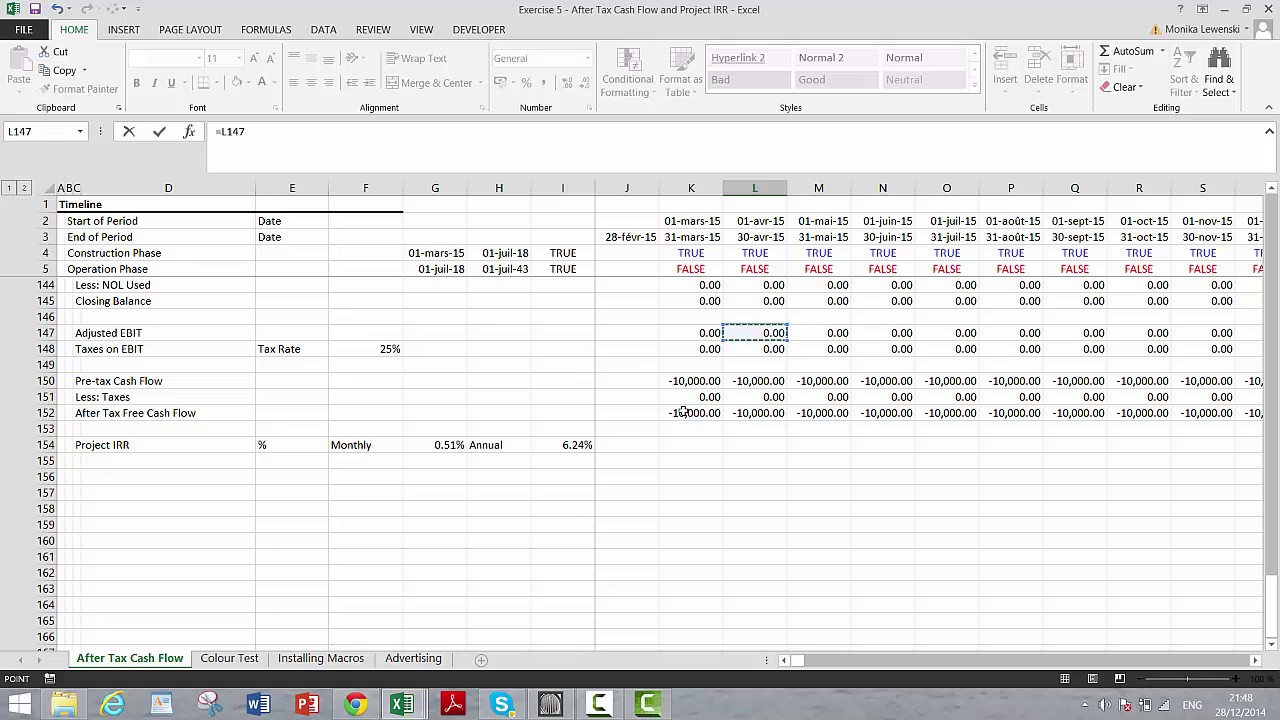
{"action": "key", "text": "Left"}
{"action": "key", "text": "Left"}
{"action": "key", "text": "Left"}
{"action": "key", "text": "Up"}
{"action": "key", "text": "Up"}
{"action": "key", "text": "Return"}
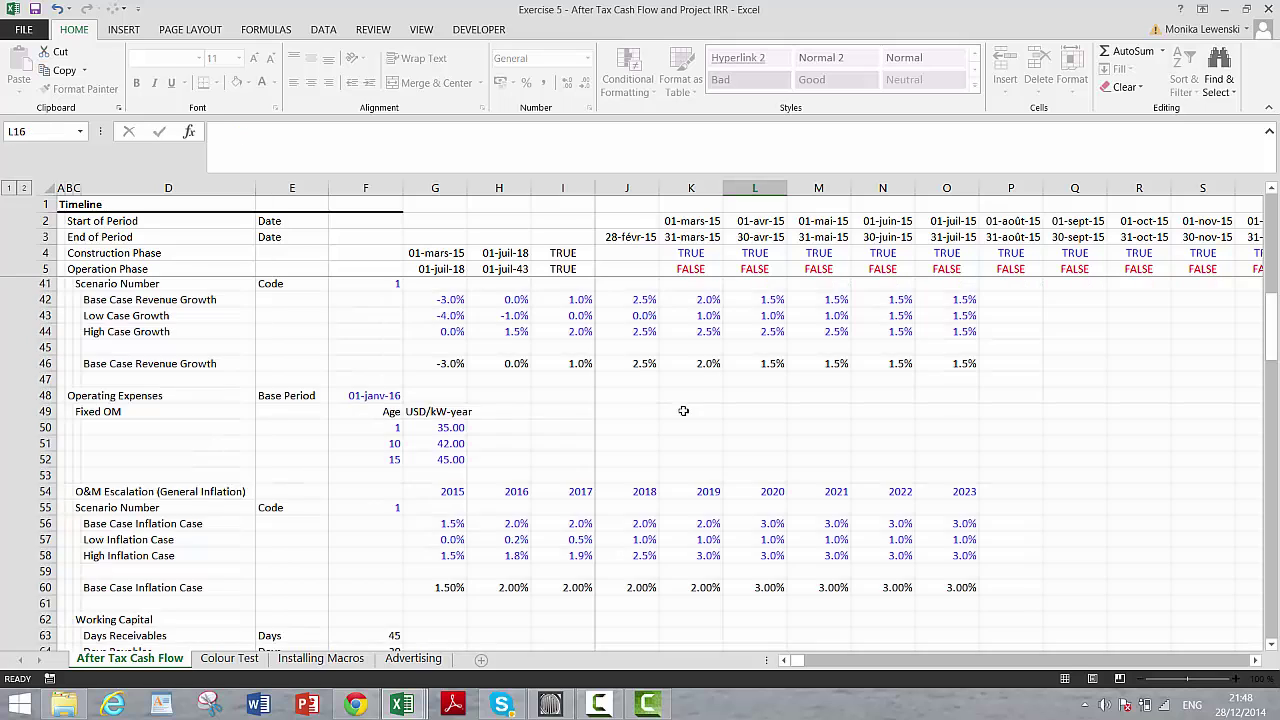
Step: Set the Commercial Operation date in F16 of the Timing Assumptions to 01/07/2021
{"action": "key", "text": "Up"}
{"action": "key", "text": "Up"}
{"action": "key", "text": "Up"}
{"action": "key", "text": "Up"}
{"action": "key", "text": "Up"}
{"action": "key", "text": "Up"}
{"action": "key", "text": "Up"}
{"action": "key", "text": "Up"}
{"action": "key", "text": "Up"}
{"action": "key", "text": "Left"}
{"action": "key", "text": "Left"}
{"action": "key", "text": "Up"}
{"action": "key", "text": "Up"}
{"action": "key", "text": "Up"}
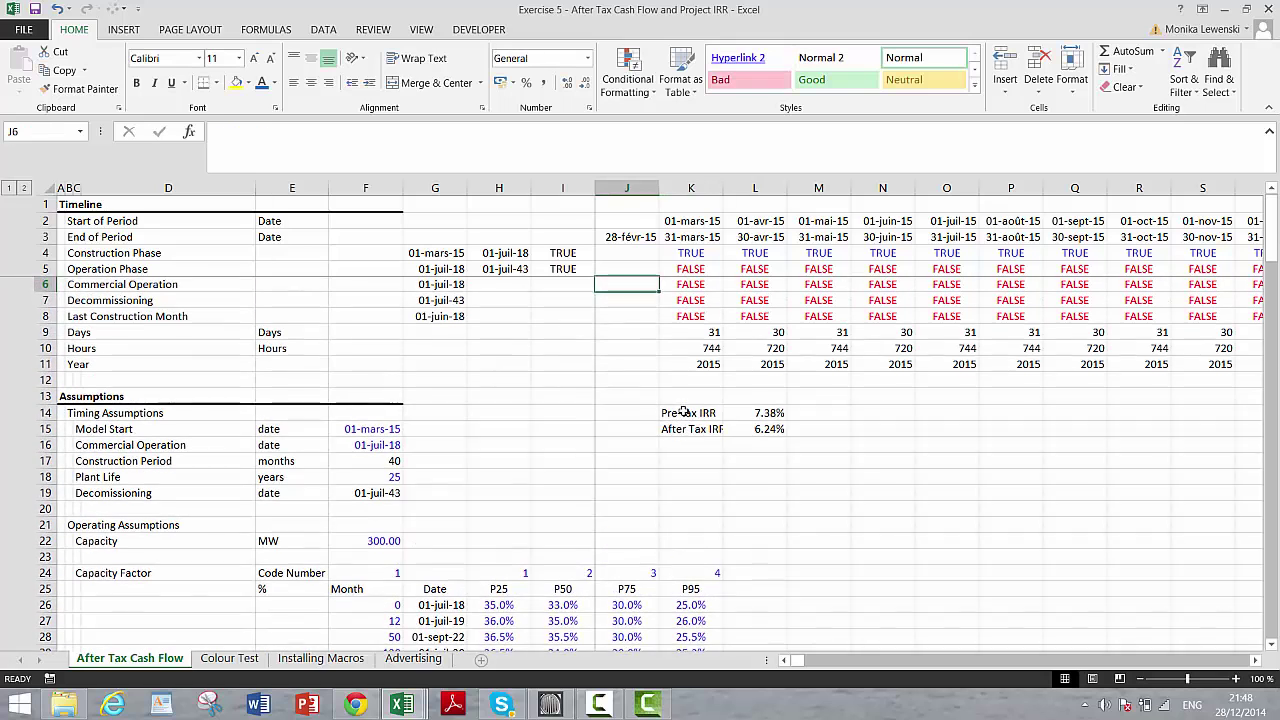
{"action": "key", "text": "Down"}
{"action": "key", "text": "Down"}
{"action": "key", "text": "Down"}
{"action": "key", "text": "Down"}
{"action": "key", "text": "Down"}
{"action": "key", "text": "Down"}
{"action": "key", "text": "Down"}
{"action": "key", "text": "Down"}
{"action": "key", "text": "Down"}
{"action": "key", "text": "Down"}
{"action": "key", "text": "Down"}
{"action": "key", "text": "Down"}
{"action": "key", "text": "Left"}
{"action": "key", "text": "Left"}
{"action": "key", "text": "Left"}
{"action": "key", "text": "Left"}
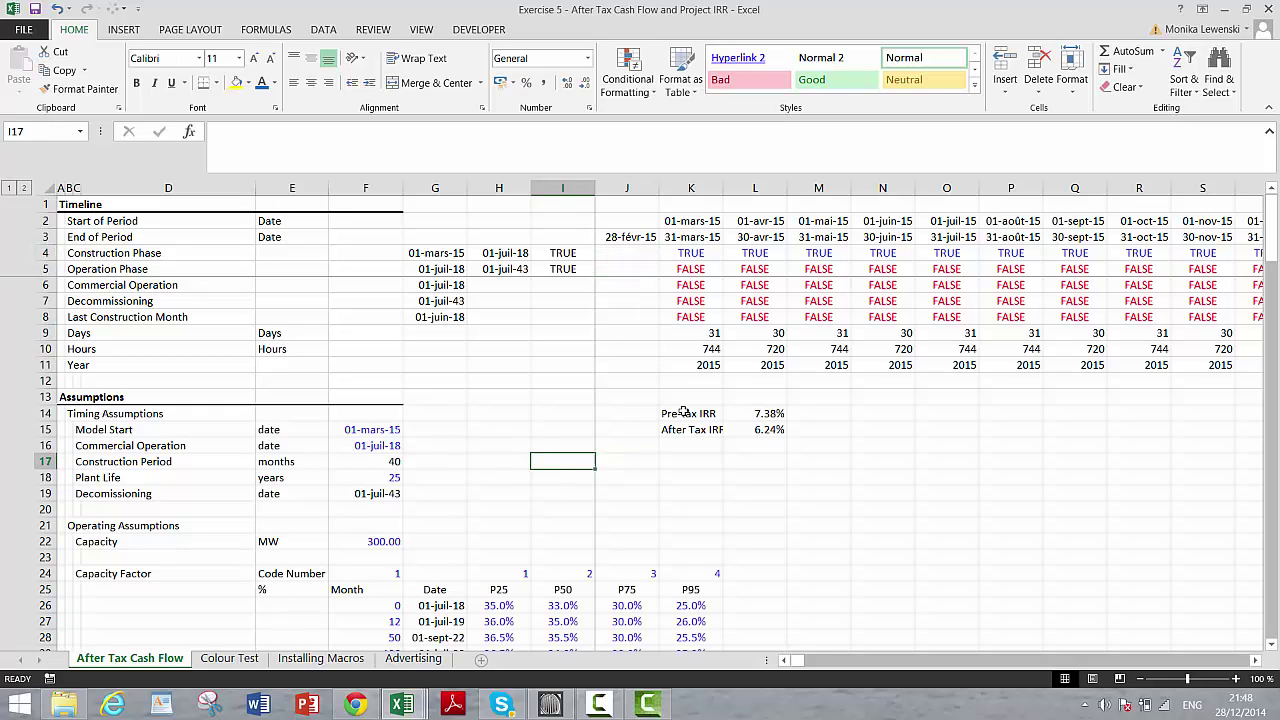
{"action": "key", "text": "Up"}
{"action": "key", "text": "Down"}
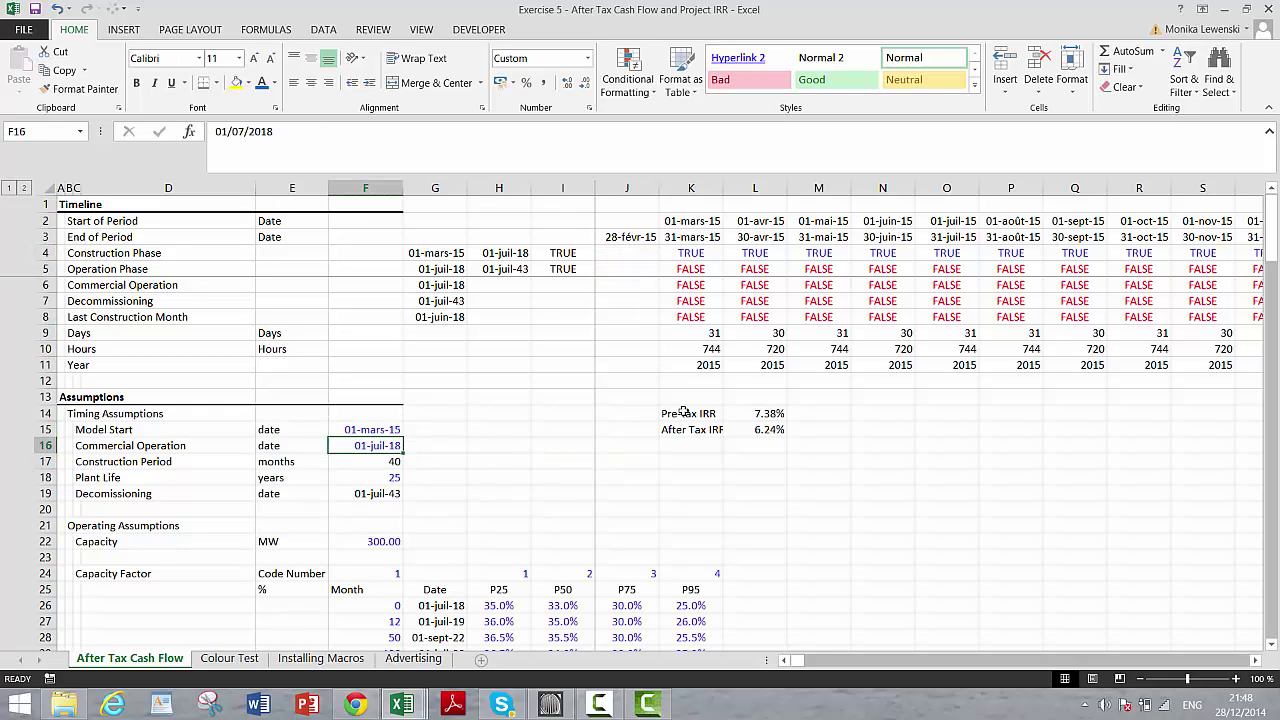
{"action": "key", "text": "F2"}
{"action": "key", "text": "BackSpace"}
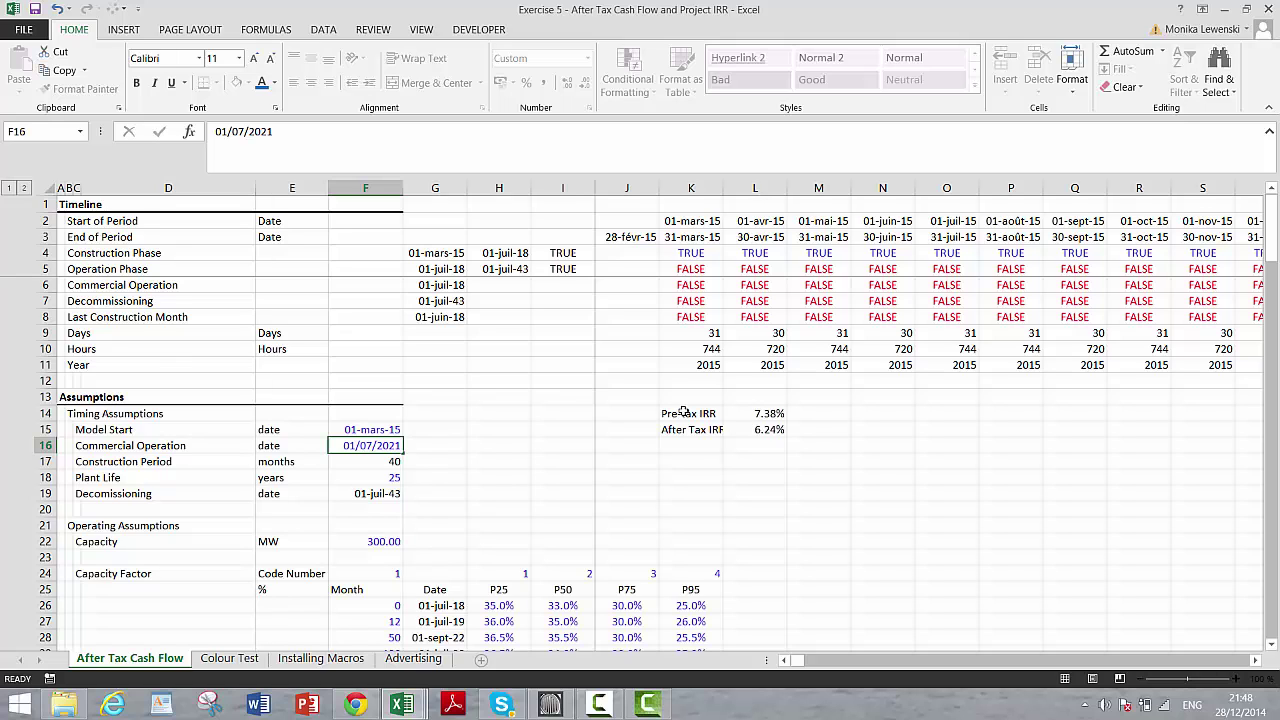
{"action": "key", "text": "Return"}
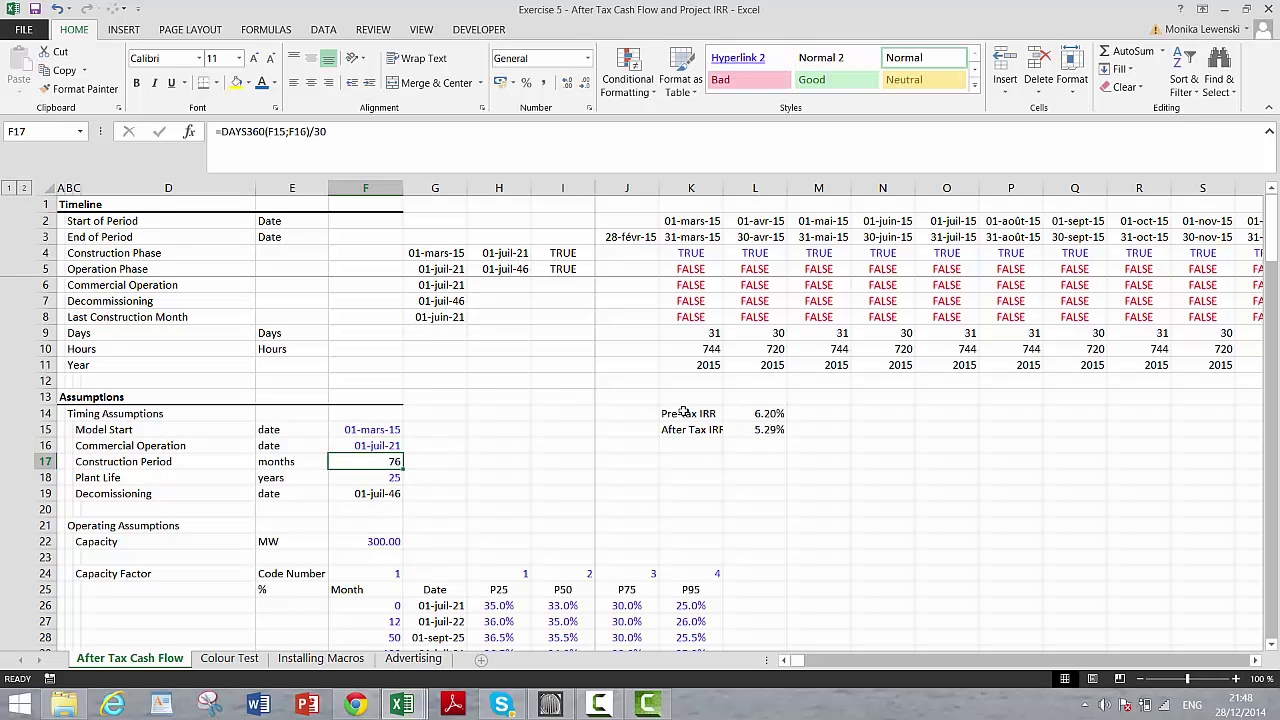
{"action": "key", "text": "Up"}
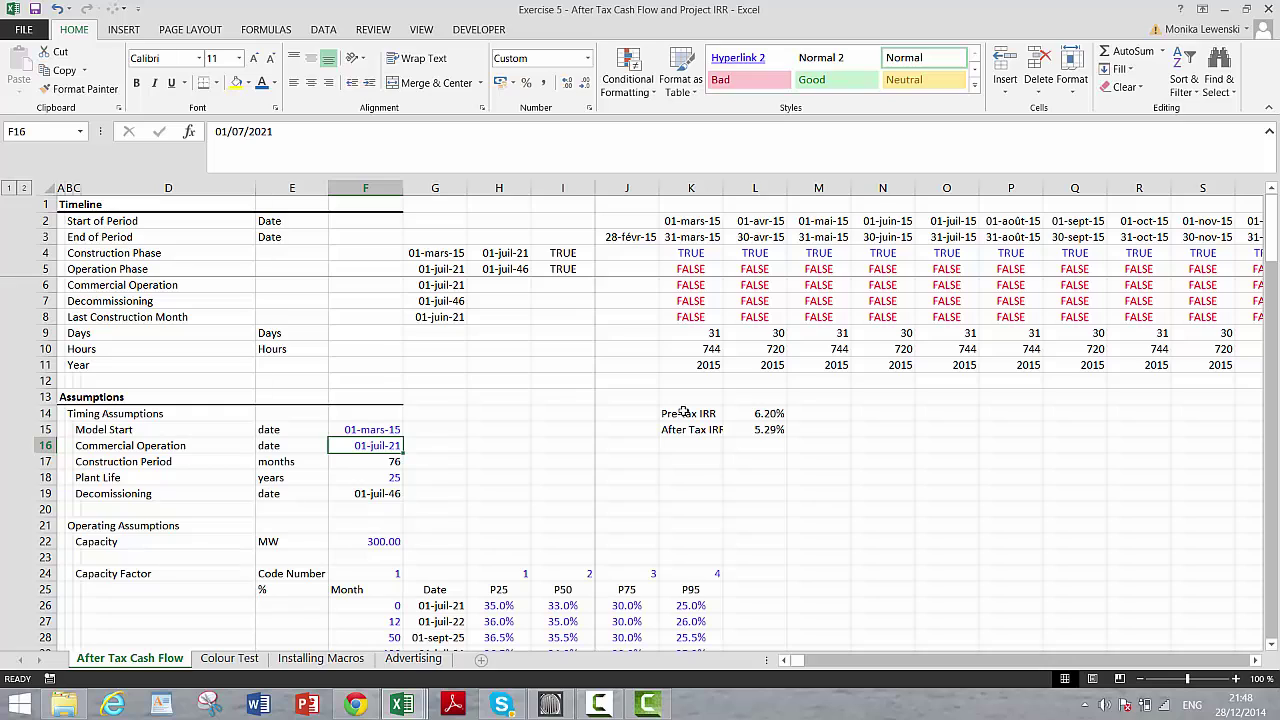
Step: Review the capital expenditure, revenue, operating expense and inflation assumptions below the Timing Assumptions
{"action": "key", "text": "Left"}
{"action": "key", "text": "Right"}
{"action": "key", "text": "Page_Down"}
{"action": "key", "text": "Page_Down"}
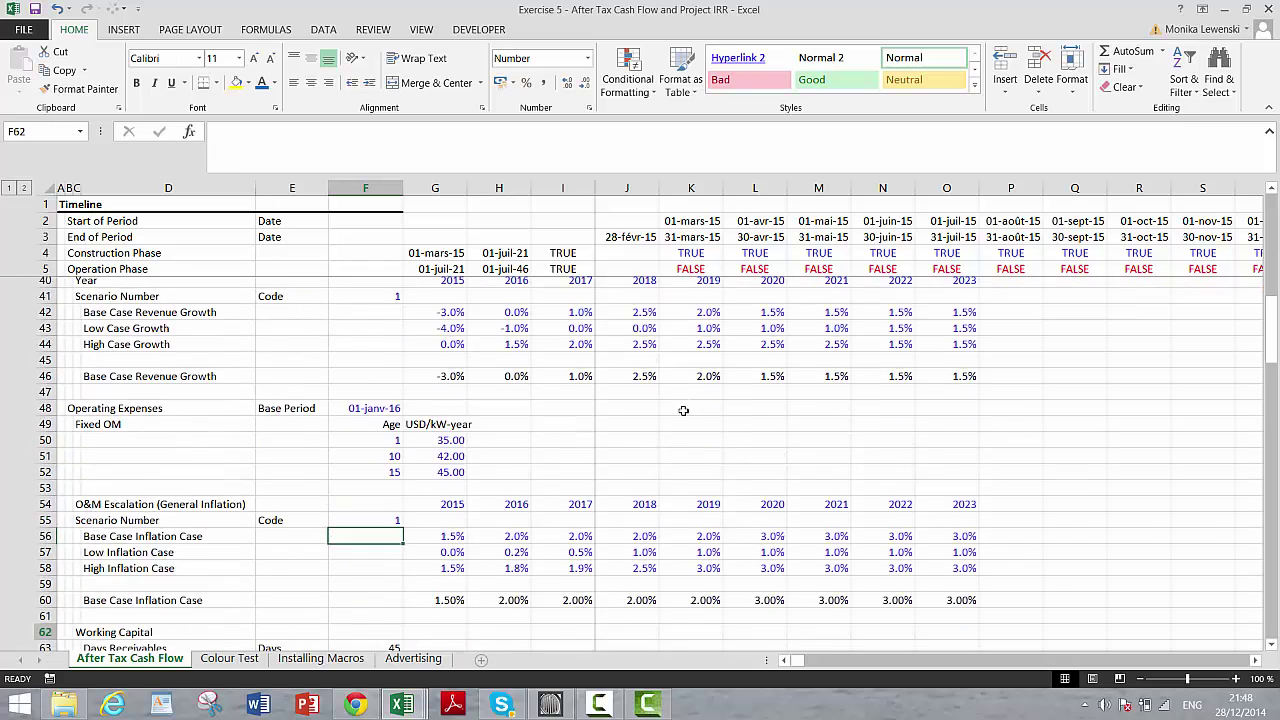
{"action": "key", "text": "Page_Up"}
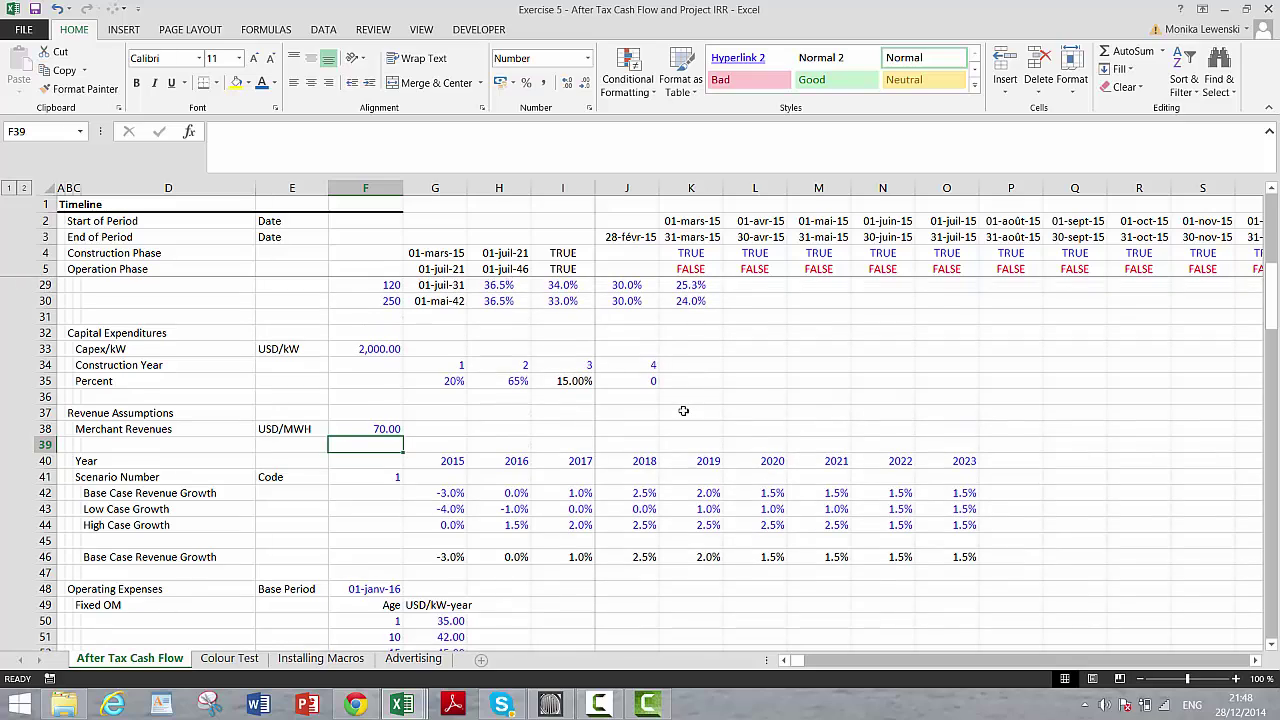
{"action": "key", "text": "Page_Down"}
{"action": "key", "text": "Page_Down"}
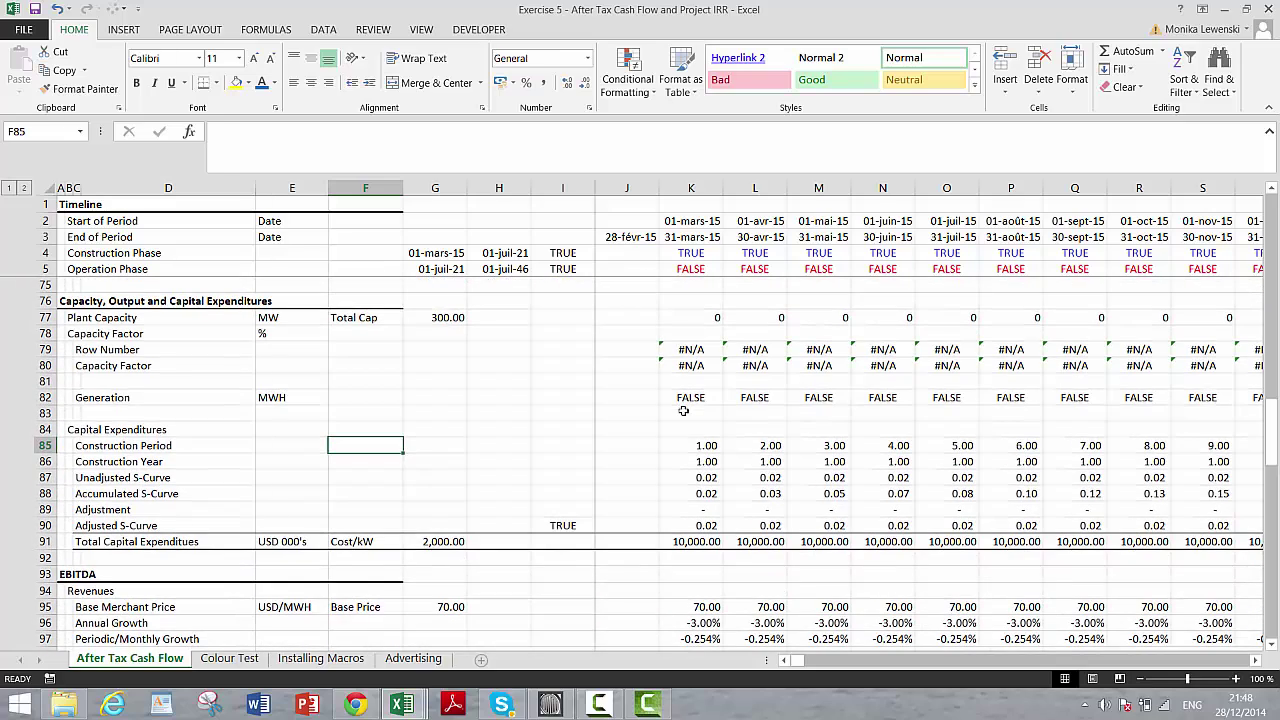
Step: Examine the monthly Capital Expenditures, Revenues and Operating Expense rows for the first months of 2015
{"action": "key", "text": "Down"}
{"action": "key", "text": "Down"}
{"action": "key", "text": "Down"}
{"action": "key", "text": "Down"}
{"action": "key", "text": "Down"}
{"action": "key", "text": "Down"}
{"action": "key", "text": "Down"}
{"action": "key", "text": "Down"}
{"action": "key", "text": "Down"}
{"action": "key", "text": "Down"}
{"action": "key", "text": "Down"}
{"action": "key", "text": "Down"}
{"action": "key", "text": "Down"}
{"action": "key", "text": "Down"}
{"action": "key", "text": "Down"}
{"action": "key", "text": "Down"}
{"action": "key", "text": "Down"}
{"action": "key", "text": "Down"}
{"action": "key", "text": "Down"}
{"action": "key", "text": "Down"}
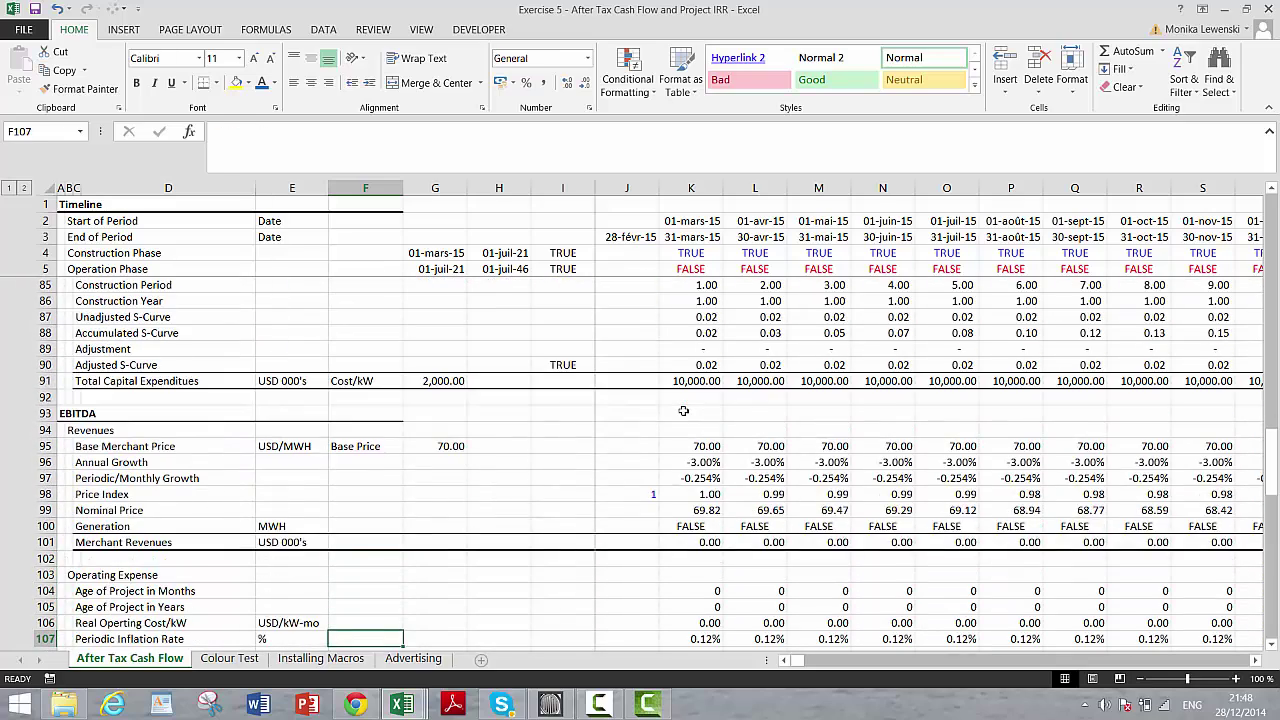
{"action": "key", "text": "Right"}
{"action": "key", "text": "Right"}
{"action": "key", "text": "Right"}
{"action": "key", "text": "Right"}
{"action": "key", "text": "Right"}
{"action": "key", "text": "Right"}
{"action": "key", "text": "Right"}
{"action": "key", "text": "Right"}
{"action": "key", "text": "Right"}
{"action": "key", "text": "Right"}
{"action": "key", "text": "Right"}
{"action": "key", "text": "Right"}
{"action": "key", "text": "Right"}
{"action": "key", "text": "Down"}
{"action": "key", "text": "Down"}
{"action": "key", "text": "Down"}
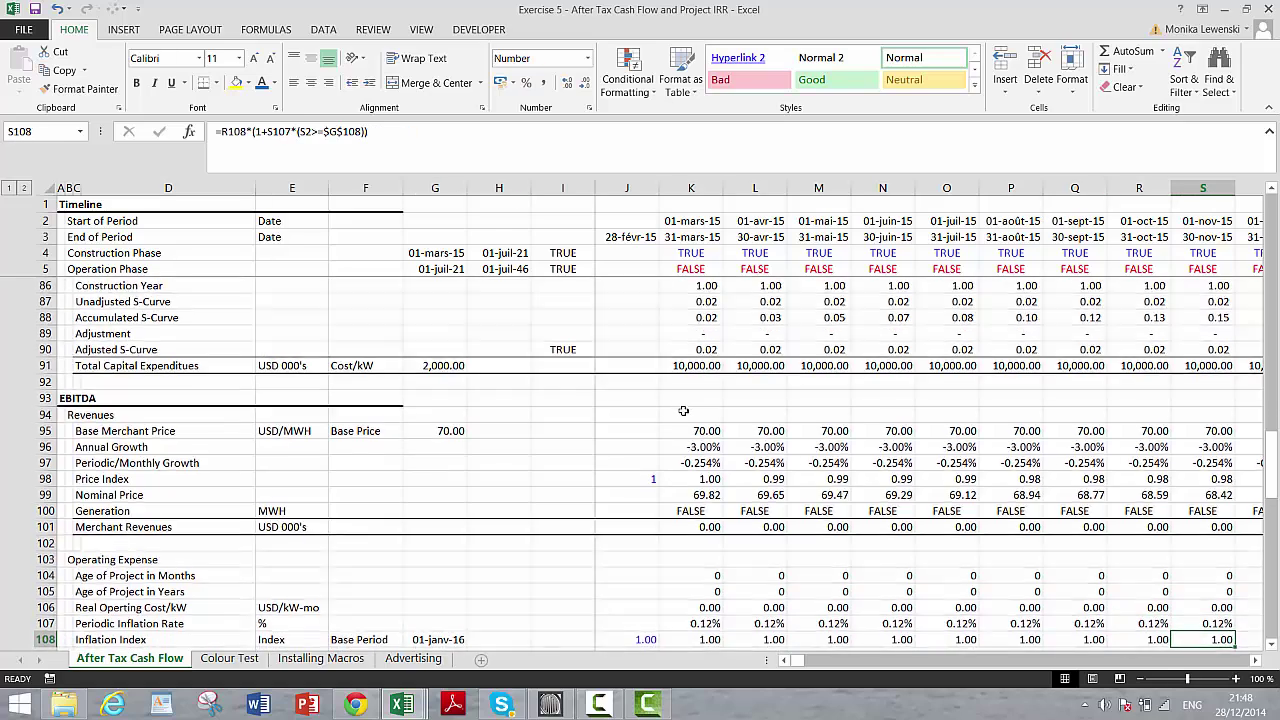
{"action": "key", "text": "Down"}
{"action": "key", "text": "Down"}
{"action": "key", "text": "Up"}
{"action": "key", "text": "Up"}
{"action": "key", "text": "Up"}
{"action": "key", "text": "Up"}
{"action": "key", "text": "Up"}
{"action": "key", "text": "Up"}
{"action": "key", "text": "Up"}
{"action": "key", "text": "Up"}
{"action": "key", "text": "Up"}
{"action": "key", "text": "Up"}
{"action": "key", "text": "Up"}
{"action": "key", "text": "Up"}
{"action": "key", "text": "Up"}
{"action": "key", "text": "Up"}
{"action": "key", "text": "Up"}
{"action": "key", "text": "Up"}
{"action": "key", "text": "Up"}
{"action": "key", "text": "Up"}
{"action": "key", "text": "Up"}
{"action": "key", "text": "Up"}
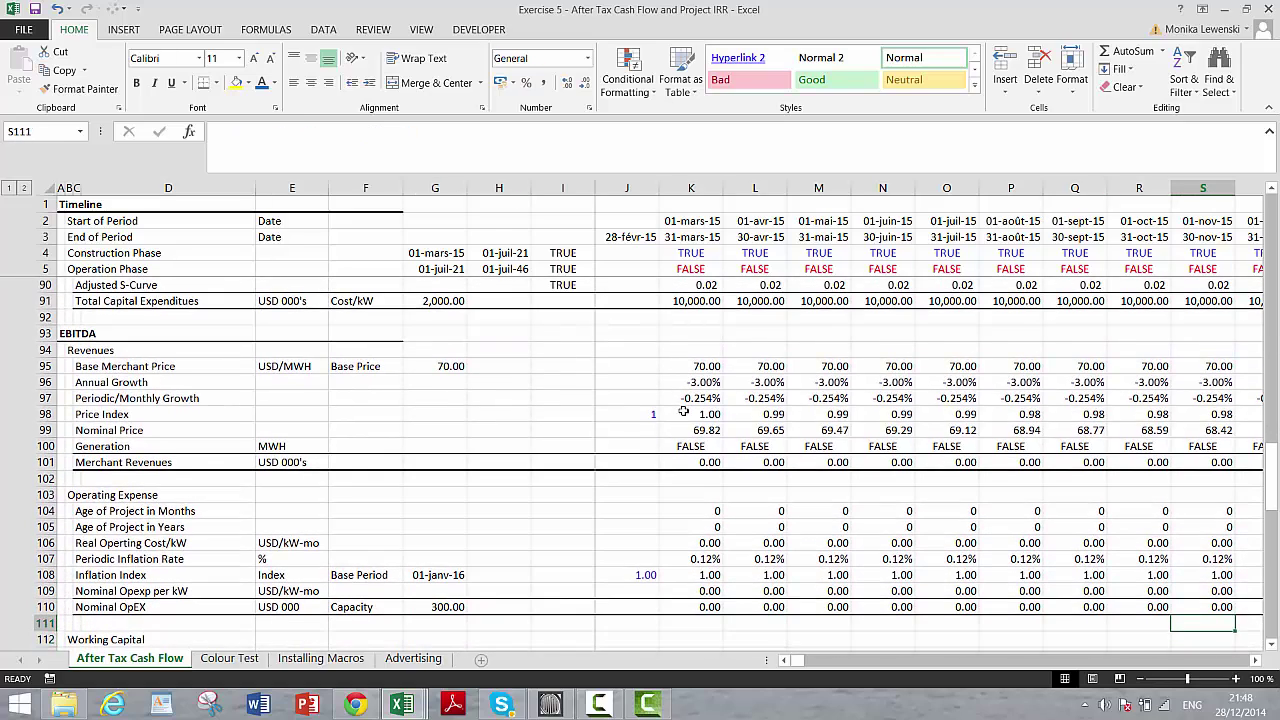
Step: Follow the Construction Year and capital expenditure rows across the timeline to the start of operation in July 2021
{"action": "key", "text": "Right"}
{"action": "key", "text": "Right"}
{"action": "key", "text": "Right"}
{"action": "key", "text": "Right"}
{"action": "key", "text": "Right"}
{"action": "key", "text": "Right"}
{"action": "key", "text": "Right"}
{"action": "key", "text": "Right"}
{"action": "key", "text": "Right"}
{"action": "key", "text": "Right"}
{"action": "key", "text": "Right"}
{"action": "key", "text": "Right"}
{"action": "key", "text": "Right"}
{"action": "key", "text": "Right"}
{"action": "key", "text": "Right"}
{"action": "key", "text": "Right"}
{"action": "key", "text": "Right"}
{"action": "key", "text": "Right"}
{"action": "key", "text": "Right"}
{"action": "key", "text": "Right"}
{"action": "key", "text": "Right"}
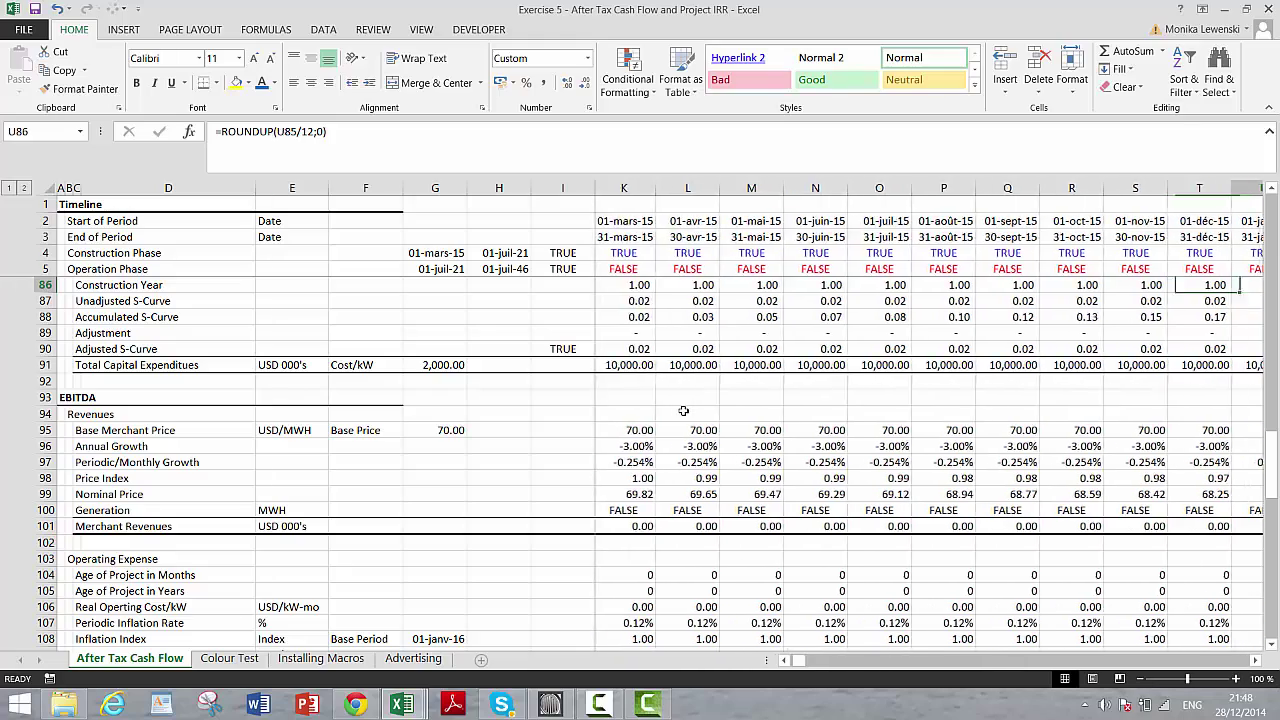
{"action": "key", "text": "Right"}
{"action": "key", "text": "Right"}
{"action": "key", "text": "Right"}
{"action": "key", "text": "Right"}
{"action": "key", "text": "Right"}
{"action": "key", "text": "Right"}
{"action": "key", "text": "Right"}
{"action": "key", "text": "Right"}
{"action": "key", "text": "Right"}
{"action": "key", "text": "Right"}
{"action": "key", "text": "Right"}
{"action": "key", "text": "Right"}
{"action": "key", "text": "Right"}
{"action": "key", "text": "Right"}
{"action": "key", "text": "Right"}
{"action": "key", "text": "Right"}
{"action": "key", "text": "Right"}
{"action": "key", "text": "Right"}
{"action": "key", "text": "Right"}
{"action": "key", "text": "Right"}
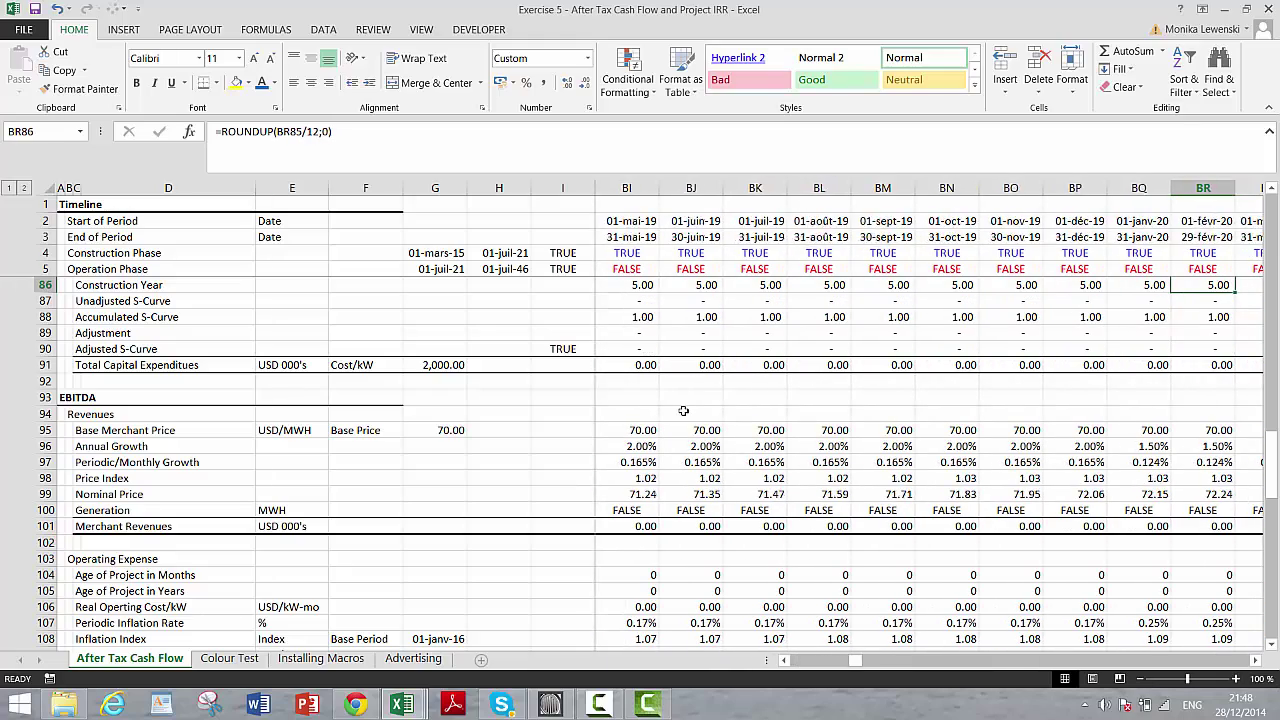
{"action": "key", "text": "Left"}
{"action": "key", "text": "Left"}
{"action": "key", "text": "Left"}
{"action": "key", "text": "Left"}
{"action": "key", "text": "Left"}
{"action": "key", "text": "Left"}
{"action": "key", "text": "Left"}
{"action": "key", "text": "Left"}
{"action": "key", "text": "Left"}
{"action": "key", "text": "Left"}
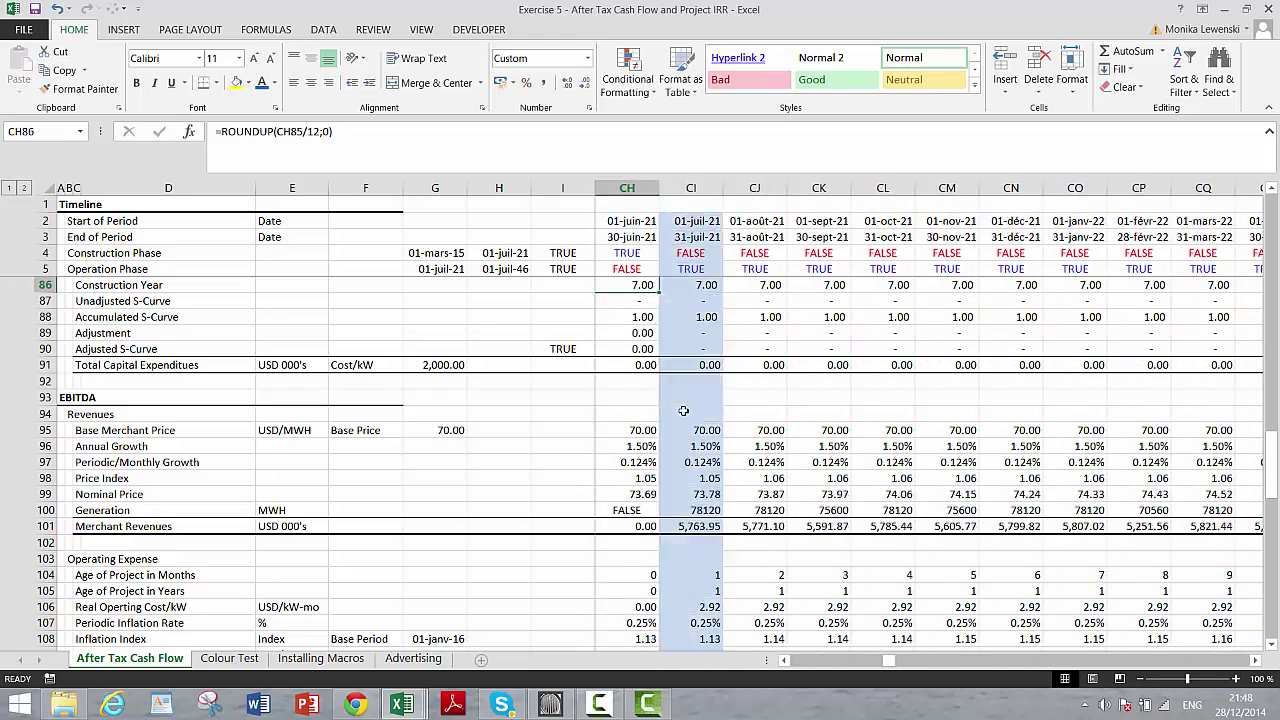
Step: Check the revenue, operating expense and working capital rows around the July 2021 commercial operation month
{"action": "key", "text": "Down"}
{"action": "key", "text": "Down"}
{"action": "key", "text": "Down"}
{"action": "key", "text": "Down"}
{"action": "key", "text": "Down"}
{"action": "key", "text": "Down"}
{"action": "key", "text": "Down"}
{"action": "key", "text": "Down"}
{"action": "key", "text": "Down"}
{"action": "key", "text": "Down"}
{"action": "key", "text": "Down"}
{"action": "key", "text": "Down"}
{"action": "key", "text": "Down"}
{"action": "key", "text": "Down"}
{"action": "key", "text": "Down"}
{"action": "key", "text": "Down"}
{"action": "key", "text": "Down"}
{"action": "key", "text": "Down"}
{"action": "key", "text": "Down"}
{"action": "key", "text": "Down"}
{"action": "key", "text": "Down"}
{"action": "key", "text": "Down"}
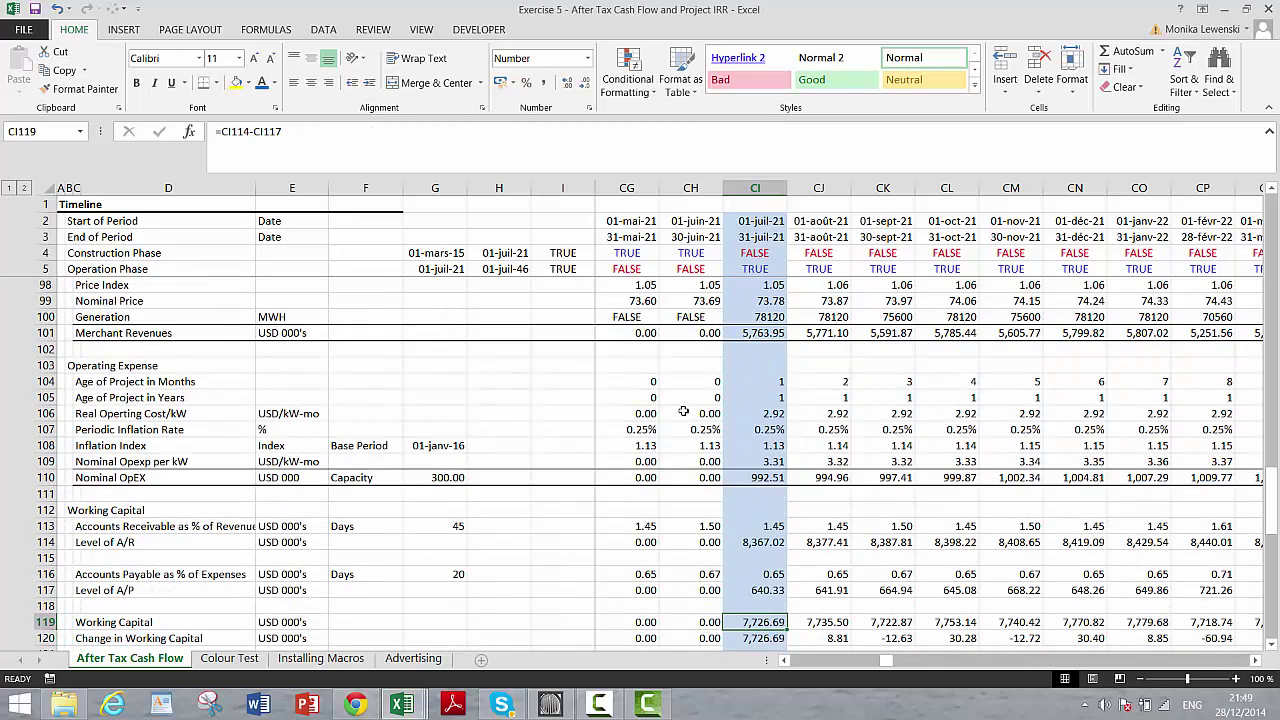
Step: Set the Commercial Operation date in the Timing Assumptions to 1 July 2017
{"action": "key", "text": "Page_Up"}
{"action": "key", "text": "Page_Up"}
{"action": "key", "text": "Page_Up"}
{"action": "key", "text": "Page_Up"}
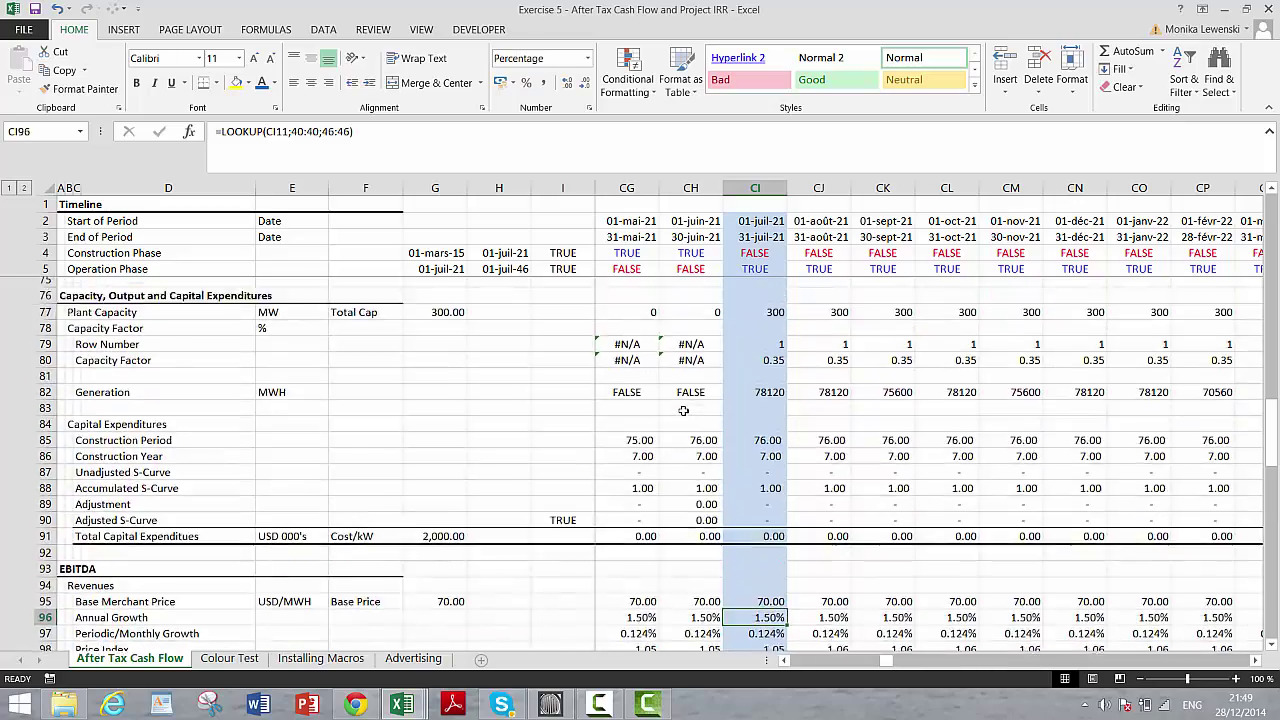
{"action": "key", "text": "Left"}
{"action": "key", "text": "Left"}
{"action": "key", "text": "Left"}
{"action": "key", "text": "Left"}
{"action": "key", "text": "Left"}
{"action": "key", "text": "Left"}
{"action": "key", "text": "Left"}
{"action": "key", "text": "Left"}
{"action": "key", "text": "Left"}
{"action": "key", "text": "Left"}
{"action": "key", "text": "Left"}
{"action": "key", "text": "Left"}
{"action": "key", "text": "Left"}
{"action": "key", "text": "Left"}
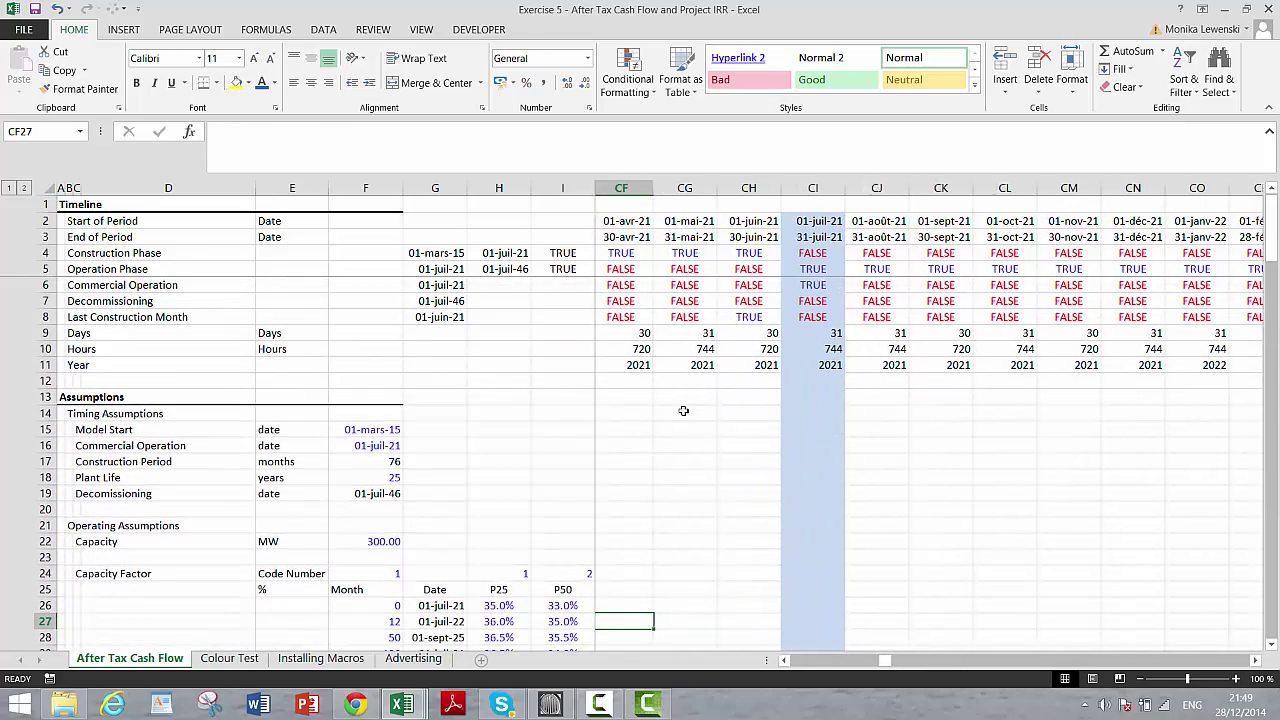
{"action": "key", "text": "Left"}
{"action": "key", "text": "Left"}
{"action": "key", "text": "Left"}
{"action": "key", "text": "Left"}
{"action": "key", "text": "Left"}
{"action": "key", "text": "Left"}
{"action": "key", "text": "Left"}
{"action": "key", "text": "Left"}
{"action": "key", "text": "Left"}
{"action": "key", "text": "Left"}
{"action": "key", "text": "Left"}
{"action": "key", "text": "Left"}
{"action": "key", "text": "Left"}
{"action": "key", "text": "Left"}
{"action": "key", "text": "Left"}
{"action": "key", "text": "Left"}
{"action": "key", "text": "Left"}
{"action": "key", "text": "Left"}
{"action": "key", "text": "Left"}
{"action": "key", "text": "Left"}
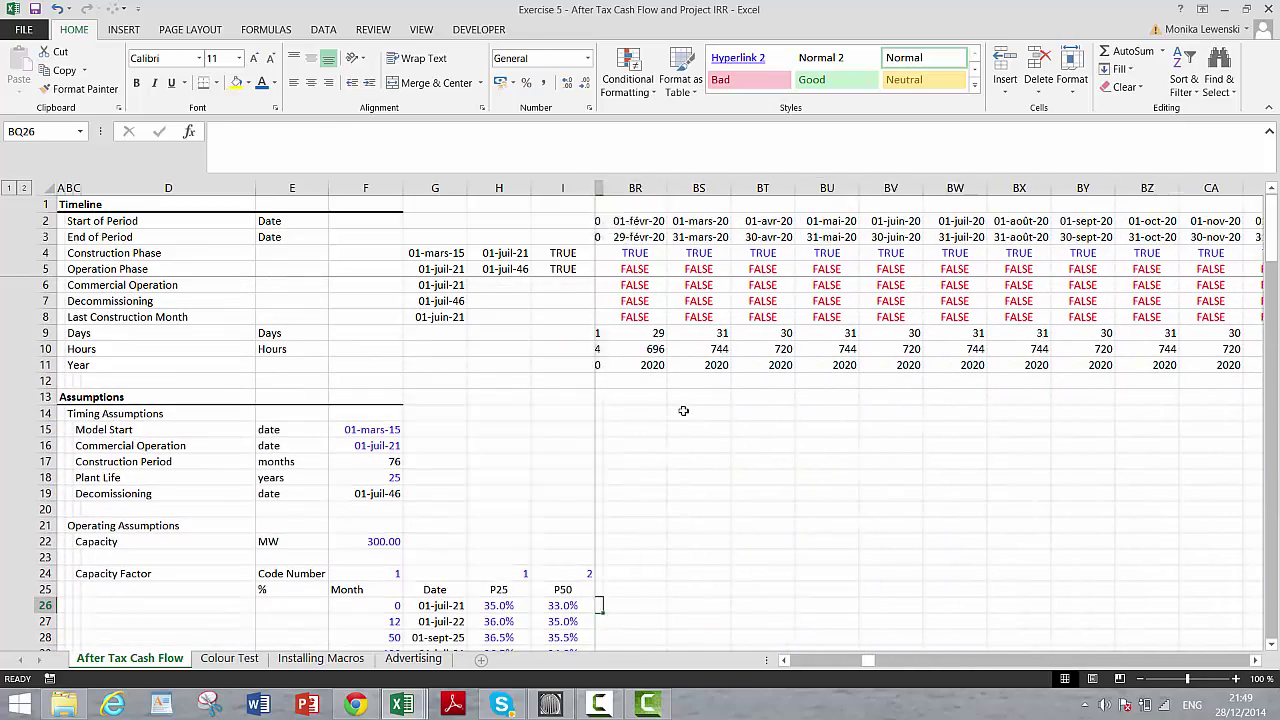
{"action": "key", "text": "Up"}
{"action": "key", "text": "Left"}
{"action": "key", "text": "Left"}
{"action": "key", "text": "Up"}
{"action": "key", "text": "Up"}
{"action": "key", "text": "Up"}
{"action": "key", "text": "Up"}
{"action": "key", "text": "Up"}
{"action": "key", "text": "Up"}
{"action": "key", "text": "Up"}
{"action": "key", "text": "Up"}
{"action": "key", "text": "Up"}
{"action": "key", "text": "Up"}
{"action": "key", "text": "Up"}
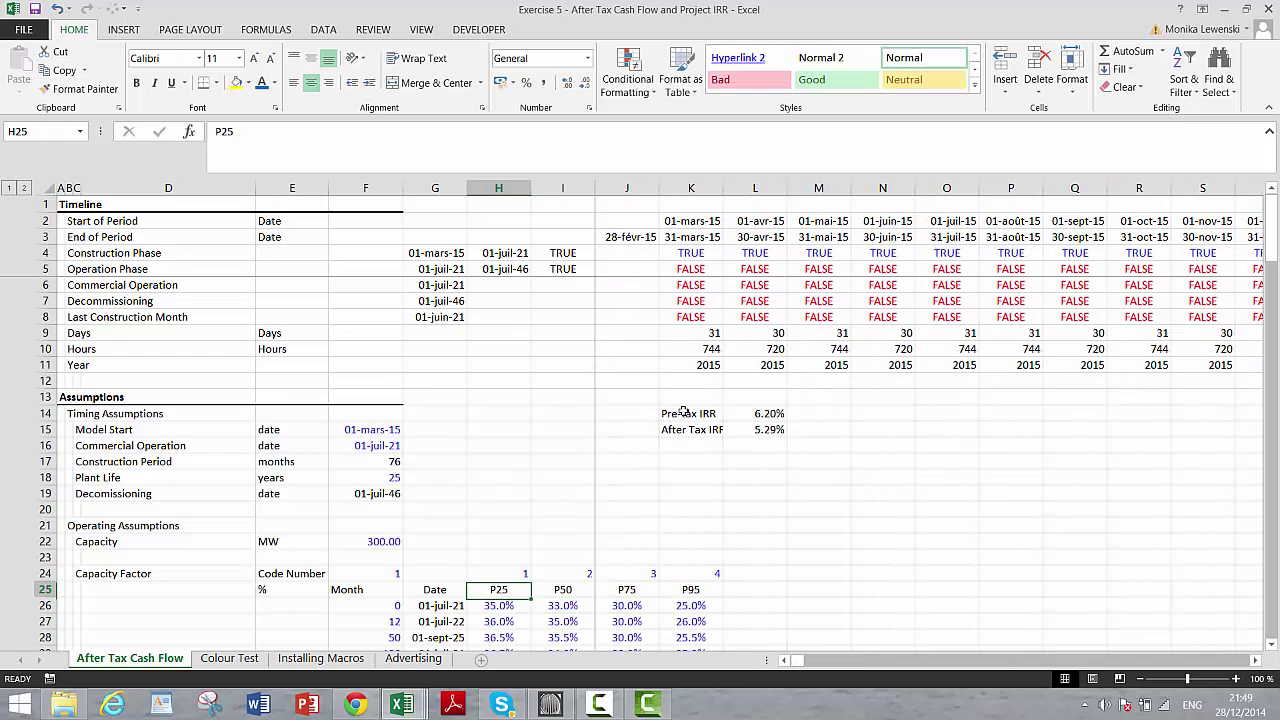
{"action": "key", "text": "Left"}
{"action": "key", "text": "Left"}
{"action": "key", "text": "Down"}
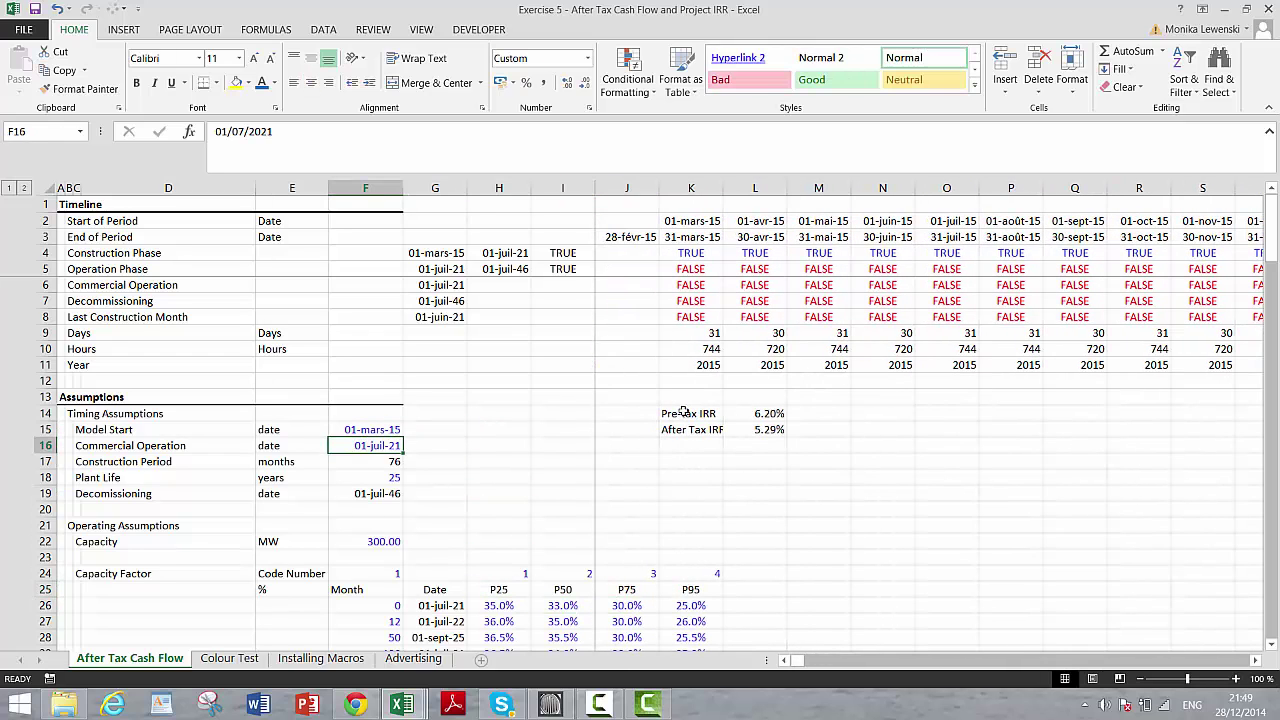
{"action": "key", "text": "F2"}
{"action": "key", "text": "BackSpace"}
{"action": "key", "text": "BackSpace"}
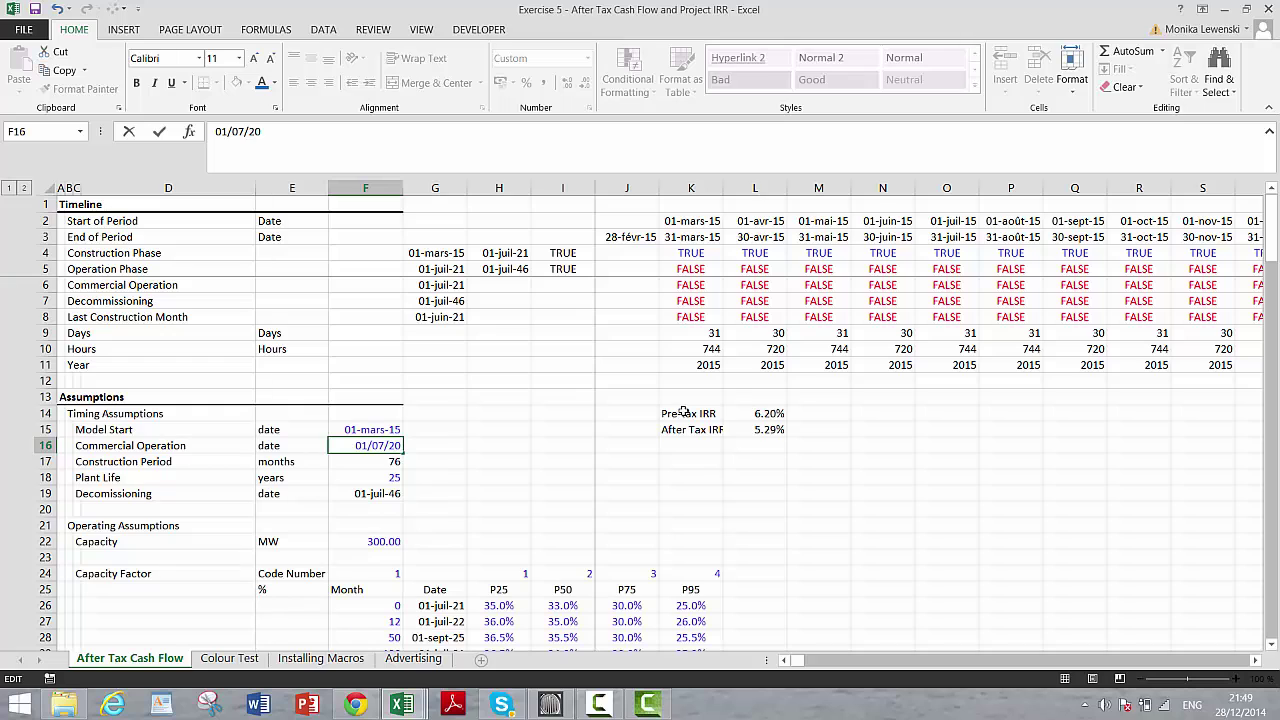
{"action": "type", "text": "16"}
{"action": "key", "text": "BackSpace"}
{"action": "type", "text": "7"}
{"action": "key", "text": "ctrl+Return"}
{"action": "key", "text": "Down"}
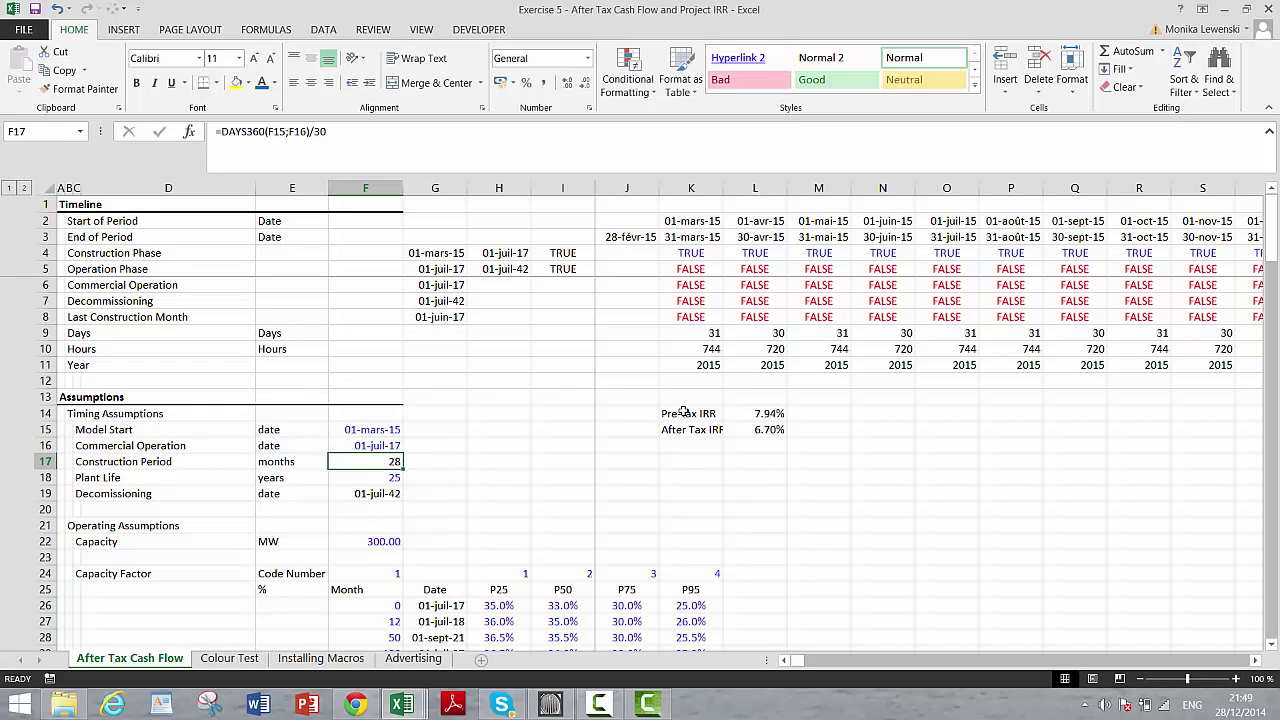
Step: Follow the Adjusted S-Curve row across the construction months to the start of operation in July 2017
{"action": "key", "text": "Up"}
{"action": "key", "text": "Down"}
{"action": "key", "text": "Page_Down"}
{"action": "key", "text": "Page_Down"}
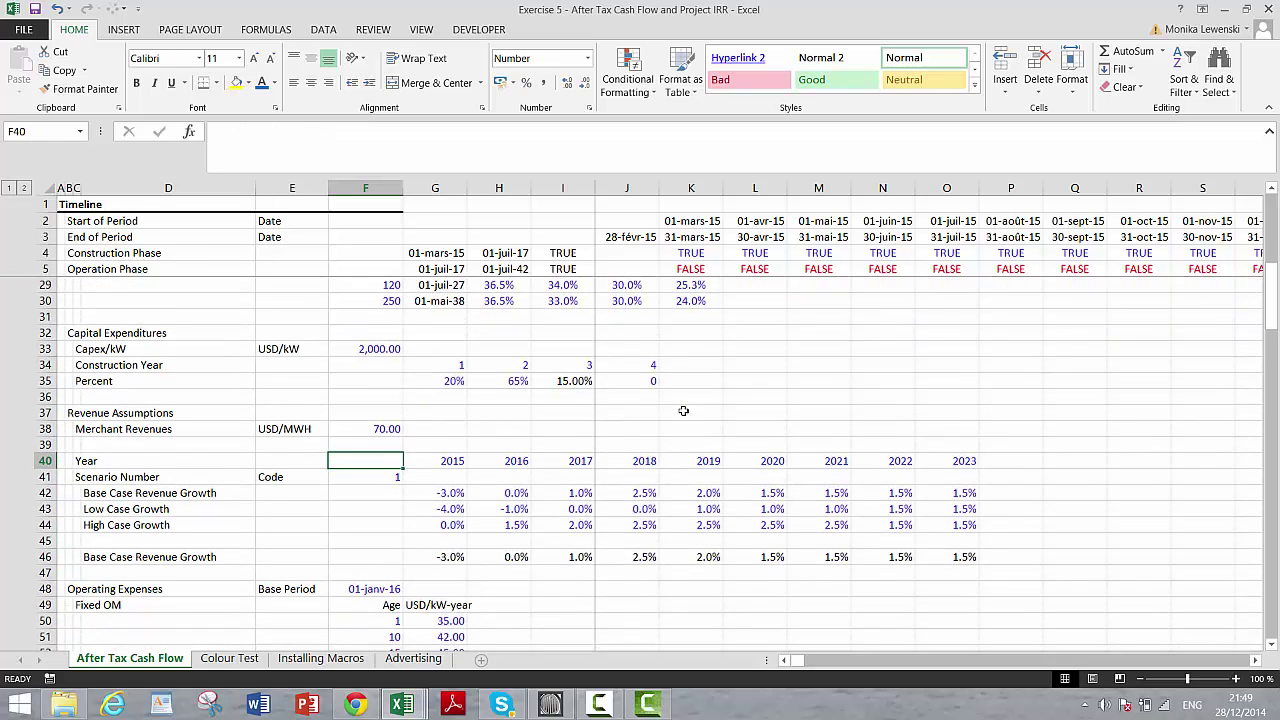
{"action": "key", "text": "Page_Down"}
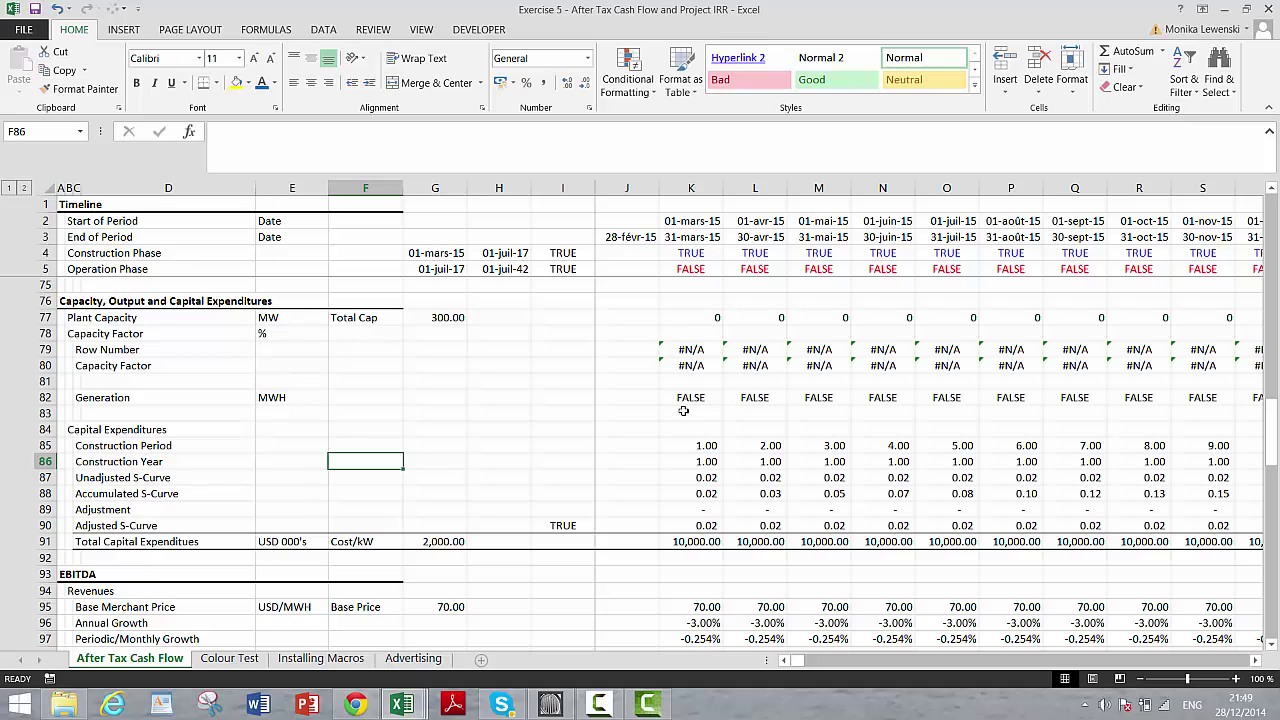
{"action": "key", "text": "Down"}
{"action": "key", "text": "Down"}
{"action": "key", "text": "Down"}
{"action": "key", "text": "Down"}
{"action": "key", "text": "Up"}
{"action": "key", "text": "Down"}
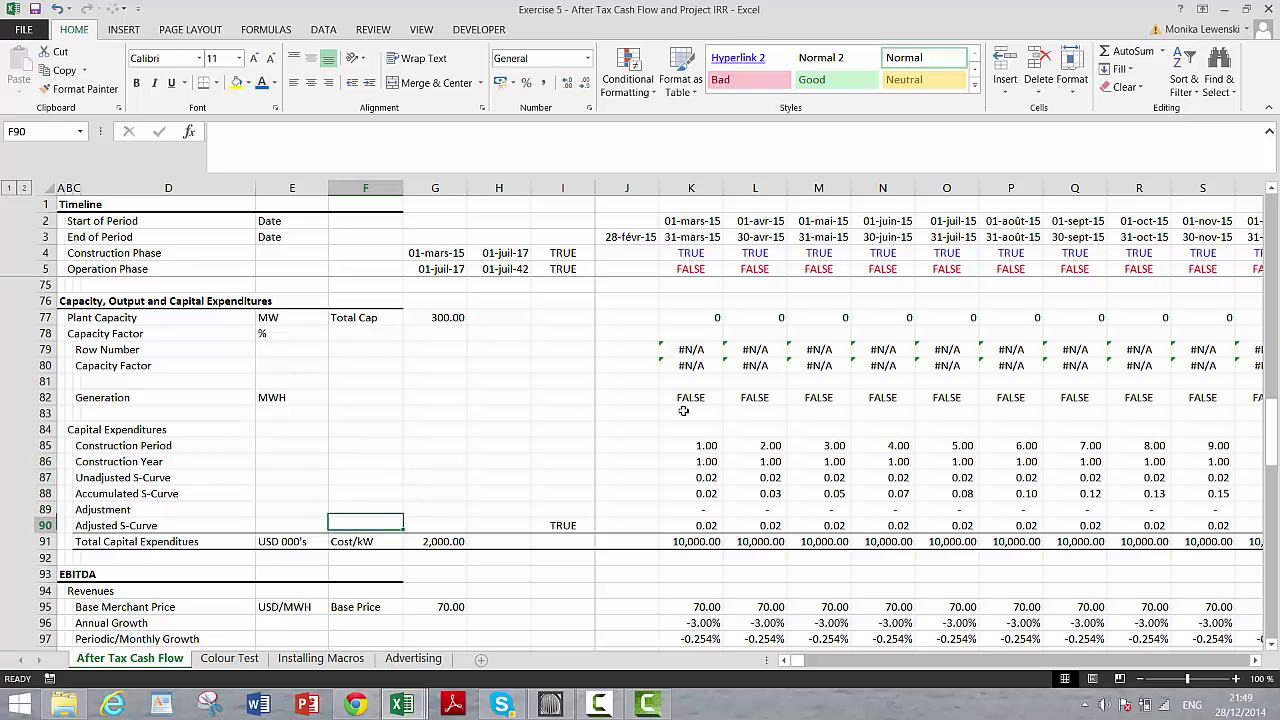
{"action": "key", "text": "Right"}
{"action": "key", "text": "Right"}
{"action": "key", "text": "Right"}
{"action": "key", "text": "Right"}
{"action": "key", "text": "Right"}
{"action": "key", "text": "Right"}
{"action": "key", "text": "Right"}
{"action": "key", "text": "Right"}
{"action": "key", "text": "Right"}
{"action": "key", "text": "Right"}
{"action": "key", "text": "Right"}
{"action": "key", "text": "Right"}
{"action": "key", "text": "Right"}
{"action": "key", "text": "Right"}
{"action": "key", "text": "Right"}
{"action": "key", "text": "Right"}
{"action": "key", "text": "Right"}
{"action": "key", "text": "Right"}
{"action": "key", "text": "Right"}
{"action": "key", "text": "Right"}
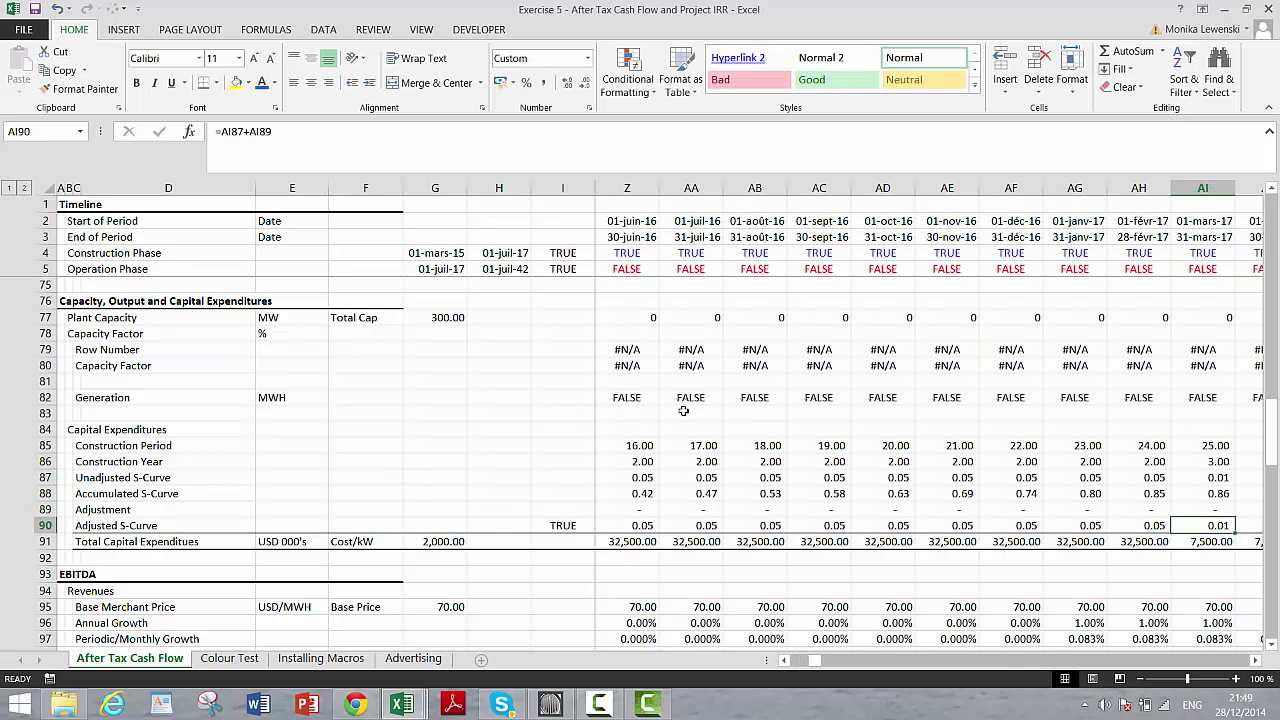
{"action": "key", "text": "Right"}
{"action": "key", "text": "Right"}
{"action": "key", "text": "Right"}
{"action": "key", "text": "Right"}
{"action": "key", "text": "Right"}
{"action": "key", "text": "Right"}
{"action": "key", "text": "Right"}
{"action": "key", "text": "Left"}
{"action": "key", "text": "Left"}
{"action": "key", "text": "Left"}
{"action": "key", "text": "Left"}
{"action": "key", "text": "Left"}
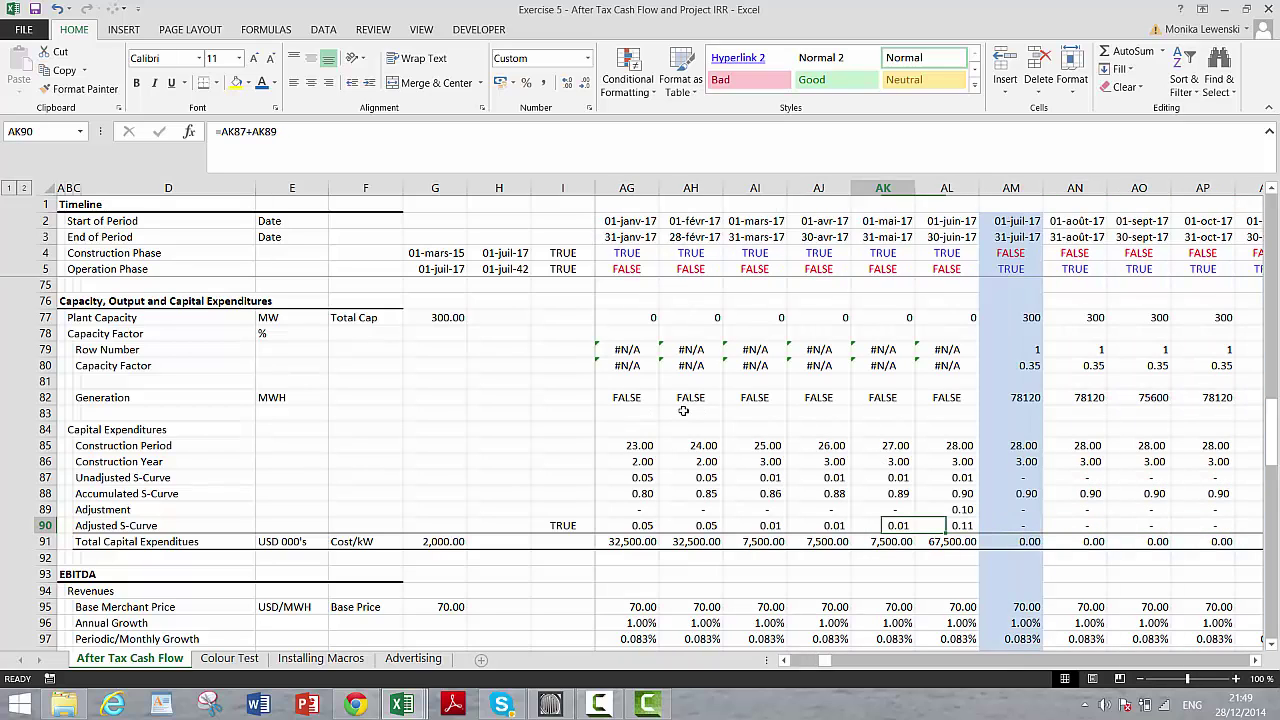
{"action": "key", "text": "Left"}
{"action": "key", "text": "Right"}
{"action": "key", "text": "Right"}
{"action": "key", "text": "Right"}
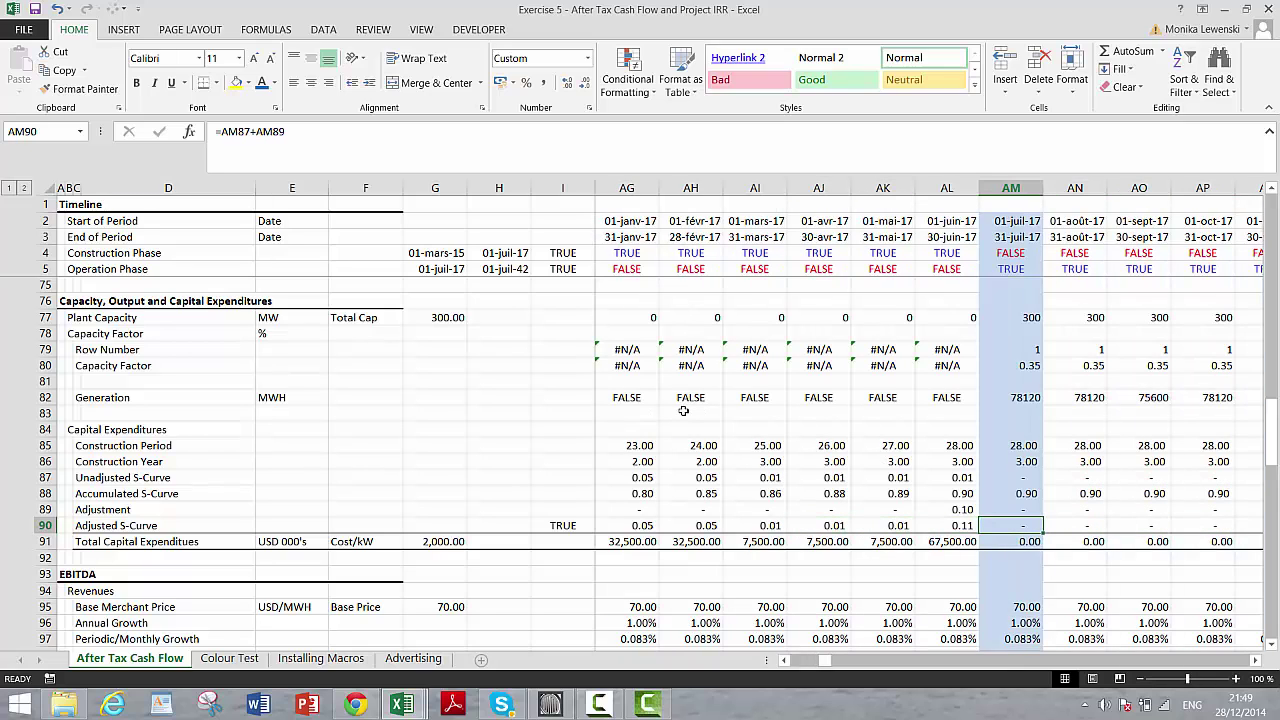
Step: Examine the Adjustment, Adjusted S-Curve and Total Capital Expenditures formulas for June 2017, the last construction month
{"action": "key", "text": "Up"}
{"action": "key", "text": "Left"}
{"action": "key", "text": "Down"}
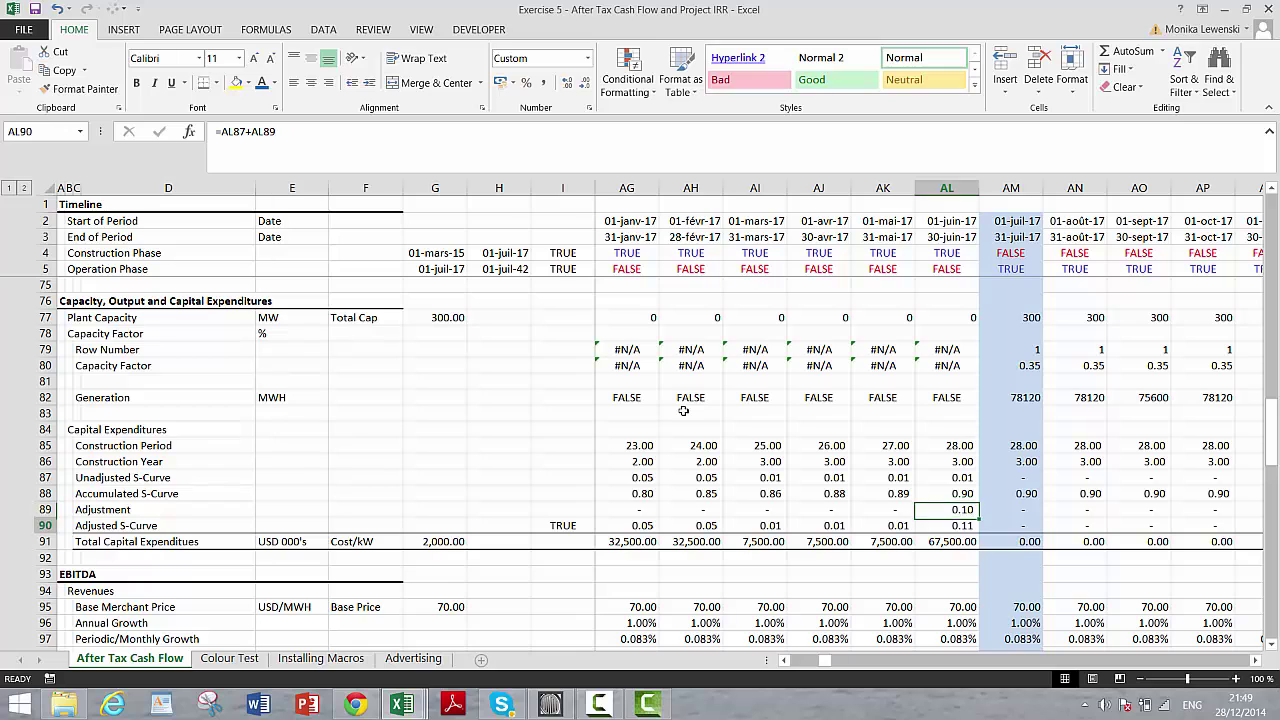
{"action": "key", "text": "Up"}
{"action": "key", "text": "Down"}
{"action": "key", "text": "Down"}
{"action": "key", "text": "Up"}
{"action": "key", "text": "Up"}
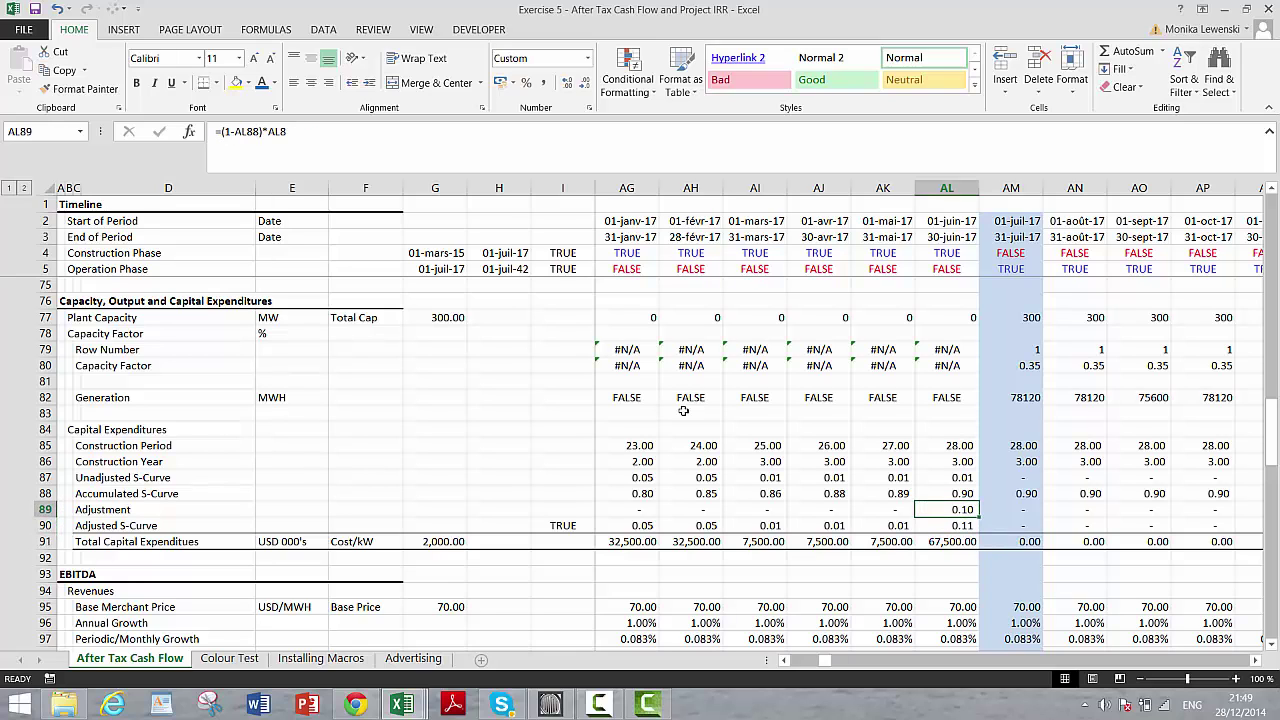
{"action": "key", "text": "Down"}
{"action": "key", "text": "Down"}
{"action": "key", "text": "Left"}
{"action": "key", "text": "Left"}
{"action": "key", "text": "Right"}
{"action": "key", "text": "Right"}
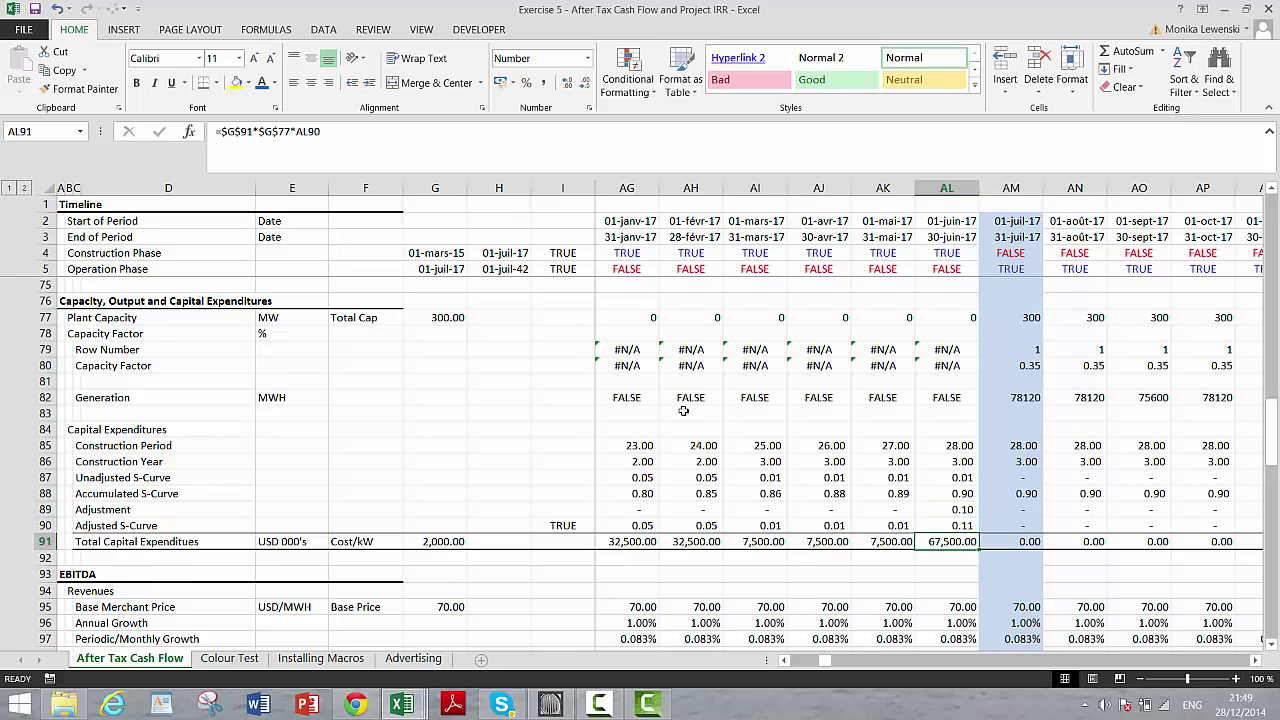
Step: Set the Commercial Operation date in the Timing Assumptions to 1 July 2016
{"action": "key", "text": "Page_Up"}
{"action": "key", "text": "Page_Up"}
{"action": "key", "text": "Page_Up"}
{"action": "key", "text": "Left"}
{"action": "key", "text": "Left"}
{"action": "key", "text": "Left"}
{"action": "key", "text": "Left"}
{"action": "key", "text": "Left"}
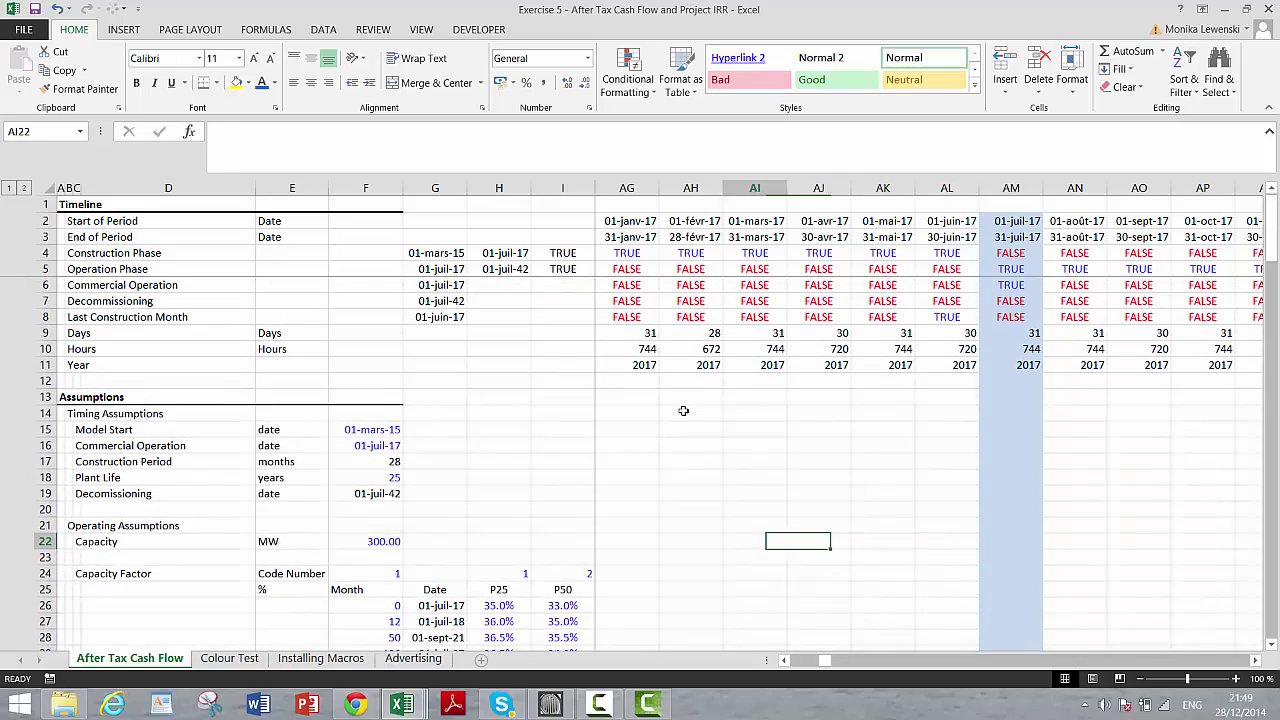
{"action": "key", "text": "Left"}
{"action": "key", "text": "Left"}
{"action": "key", "text": "Left"}
{"action": "key", "text": "Left"}
{"action": "key", "text": "Left"}
{"action": "key", "text": "Left"}
{"action": "key", "text": "Left"}
{"action": "key", "text": "Left"}
{"action": "key", "text": "Left"}
{"action": "key", "text": "Left"}
{"action": "key", "text": "Left"}
{"action": "key", "text": "Left"}
{"action": "key", "text": "Left"}
{"action": "key", "text": "Left"}
{"action": "key", "text": "Left"}
{"action": "key", "text": "Left"}
{"action": "key", "text": "Left"}
{"action": "key", "text": "Left"}
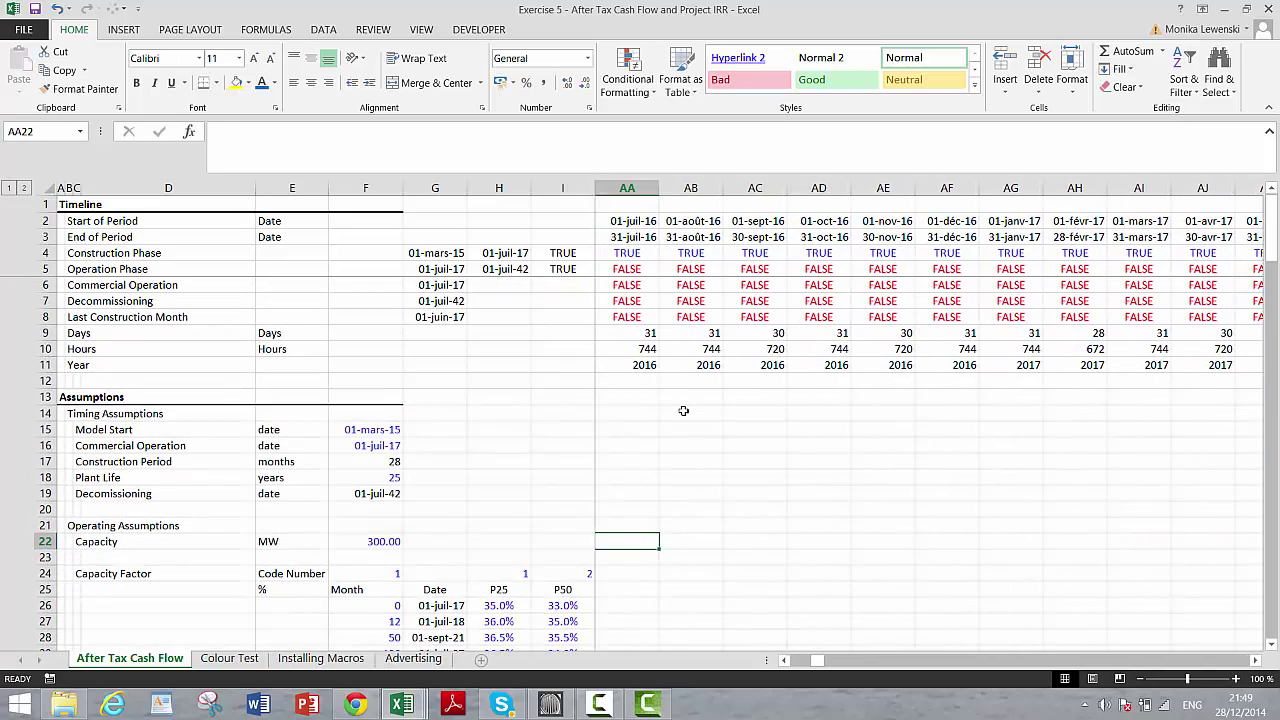
{"action": "key", "text": "Left"}
{"action": "key", "text": "Left"}
{"action": "key", "text": "Left"}
{"action": "key", "text": "Left"}
{"action": "key", "text": "Left"}
{"action": "key", "text": "Left"}
{"action": "key", "text": "Left"}
{"action": "key", "text": "Left"}
{"action": "key", "text": "Left"}
{"action": "key", "text": "Left"}
{"action": "key", "text": "Left"}
{"action": "key", "text": "Left"}
{"action": "key", "text": "Up"}
{"action": "key", "text": "Up"}
{"action": "key", "text": "Up"}
{"action": "key", "text": "Up"}
{"action": "key", "text": "Up"}
{"action": "key", "text": "Up"}
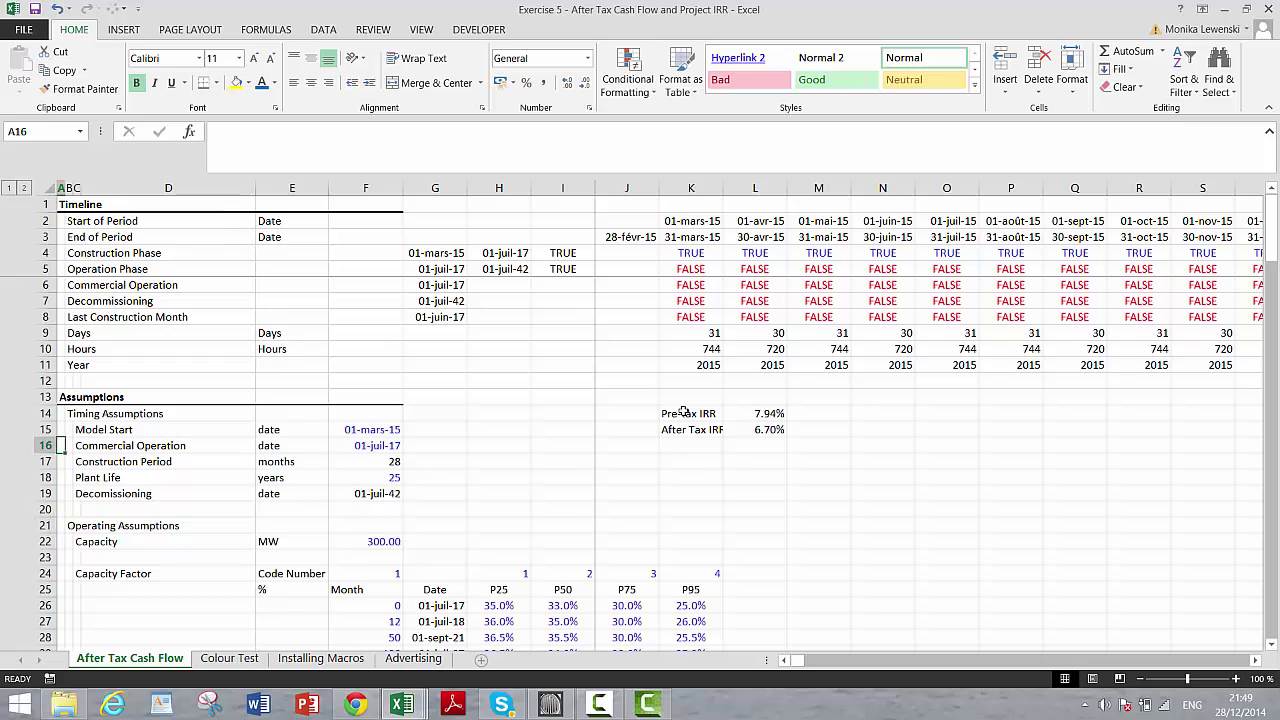
{"action": "key", "text": "Right"}
{"action": "key", "text": "Right"}
{"action": "key", "text": "Right"}
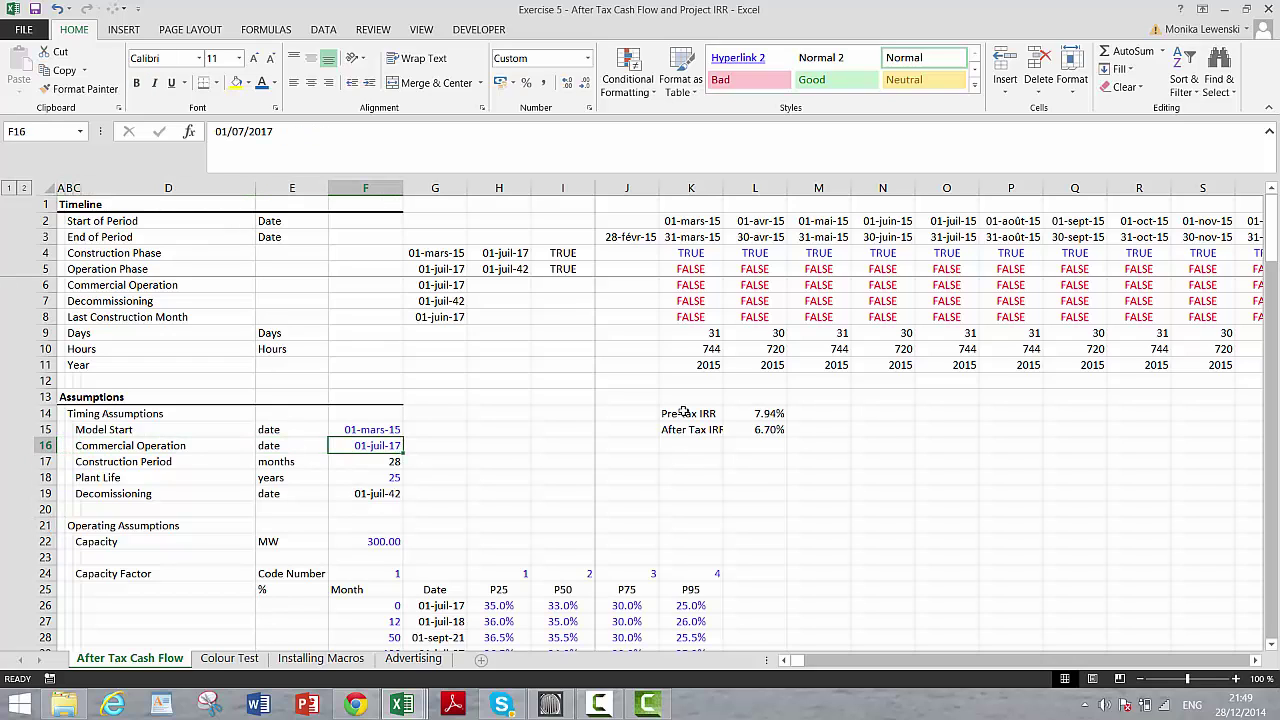
{"action": "key", "text": "F2"}
{"action": "key", "text": "BackSpace"}
{"action": "type", "text": "6"}
{"action": "key", "text": "Return"}
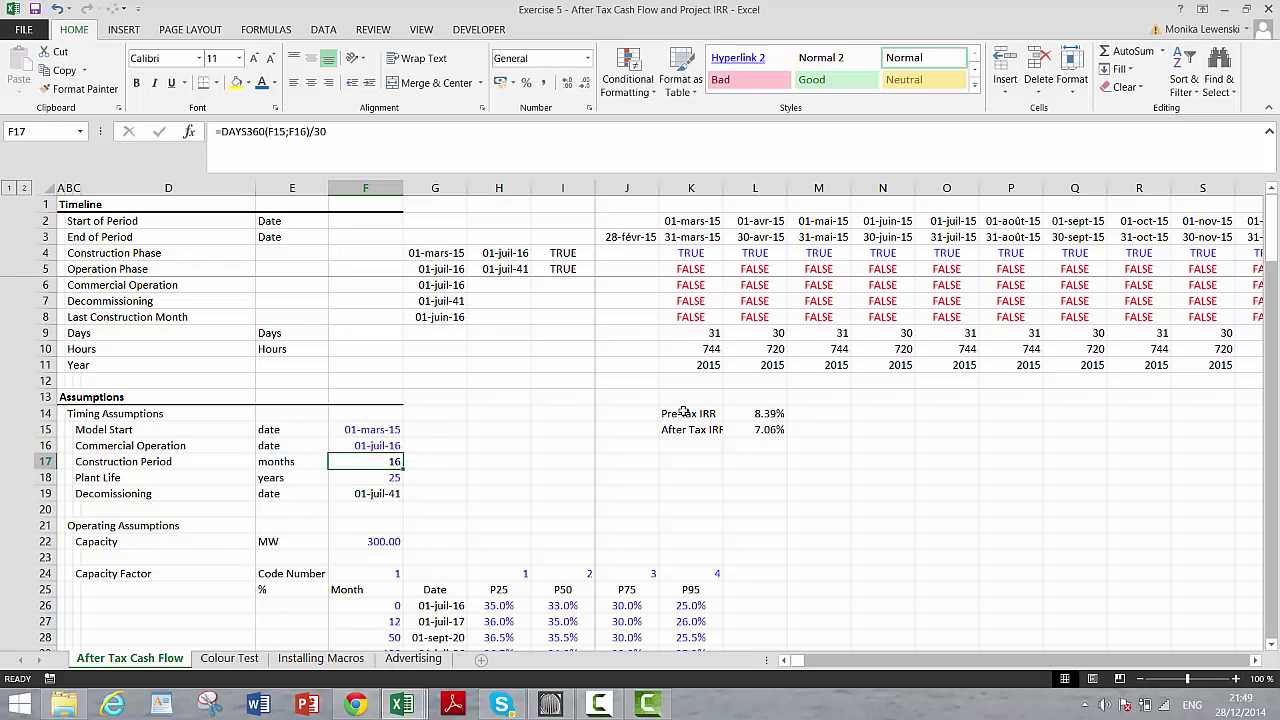
Step: Undo the recent Commercial Operation date changes back to 1 July 2018
{"action": "key", "text": "Up"}
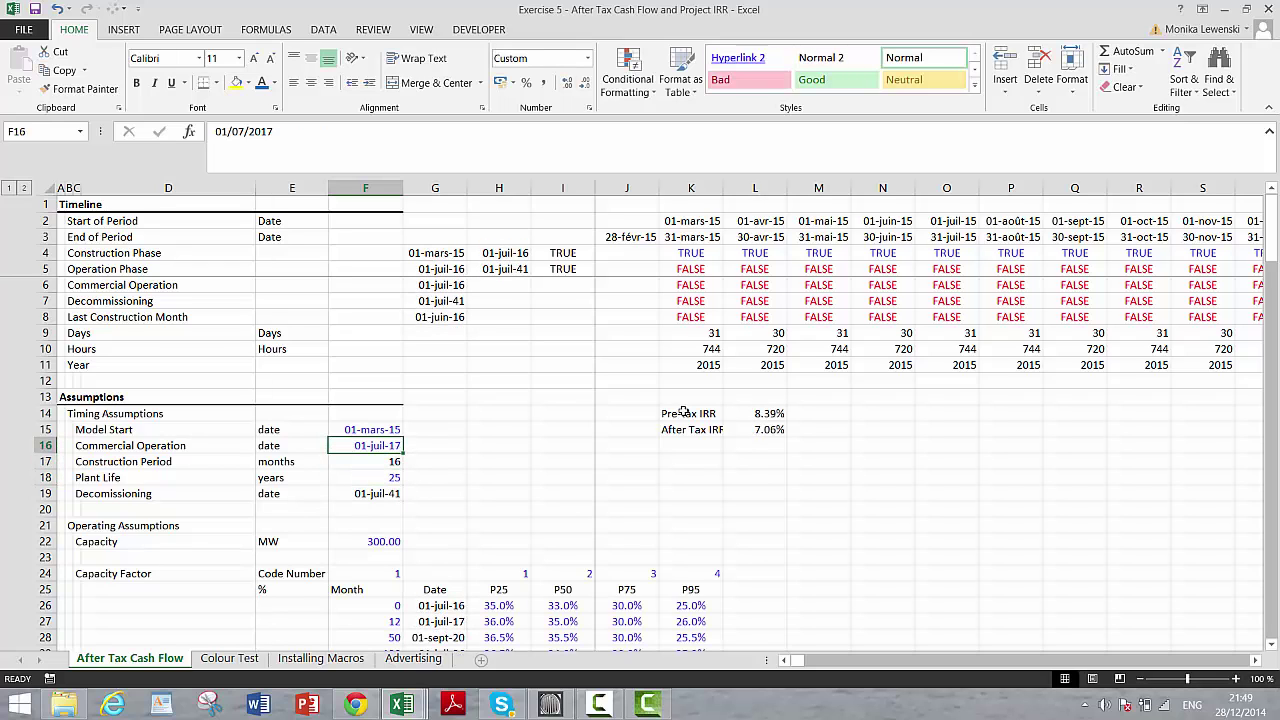
{"action": "key", "text": "ctrl+z"}
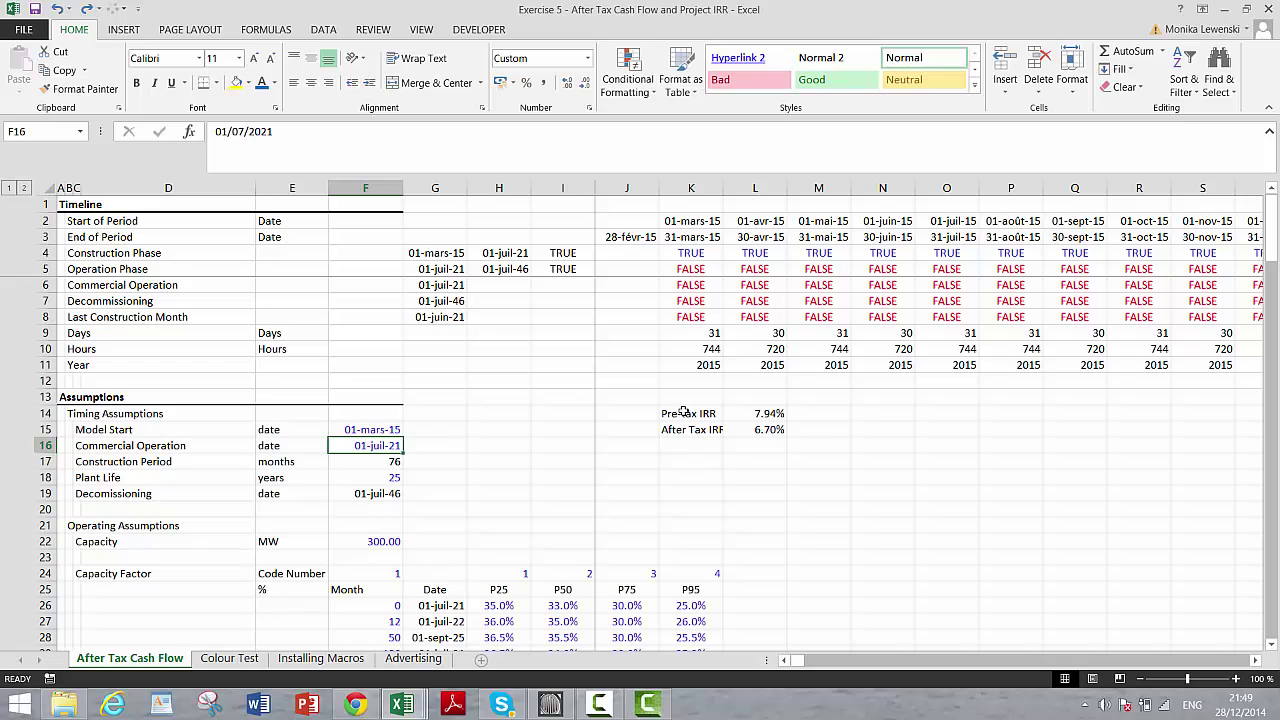
{"action": "key", "text": "ctrl+z"}
{"action": "key", "text": "ctrl+z"}
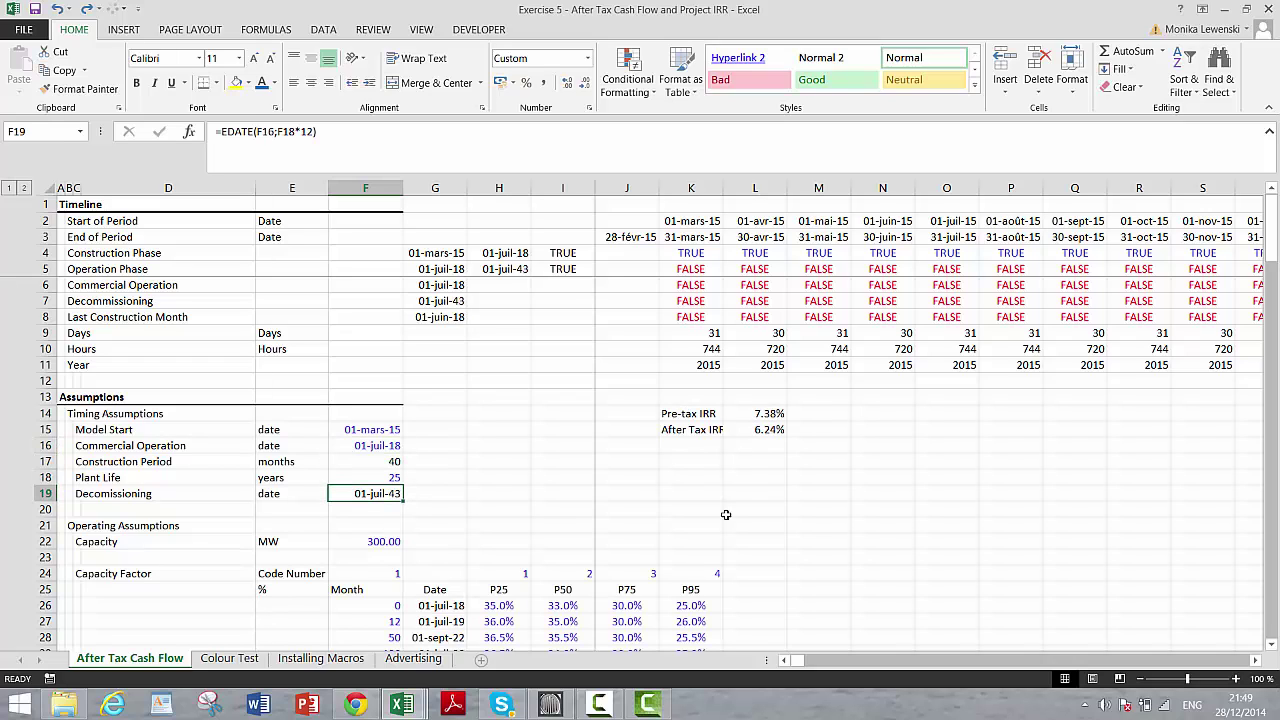
Step: Switch the Capacity Factor code number in the Operating Assumptions to 2, the P50 case
{"action": "key", "text": "Right"}
{"action": "key", "text": "Right"}
{"action": "key", "text": "Right"}
{"action": "key", "text": "Down"}
{"action": "key", "text": "Down"}
{"action": "key", "text": "Down"}
{"action": "key", "text": "Down"}
{"action": "key", "text": "Down"}
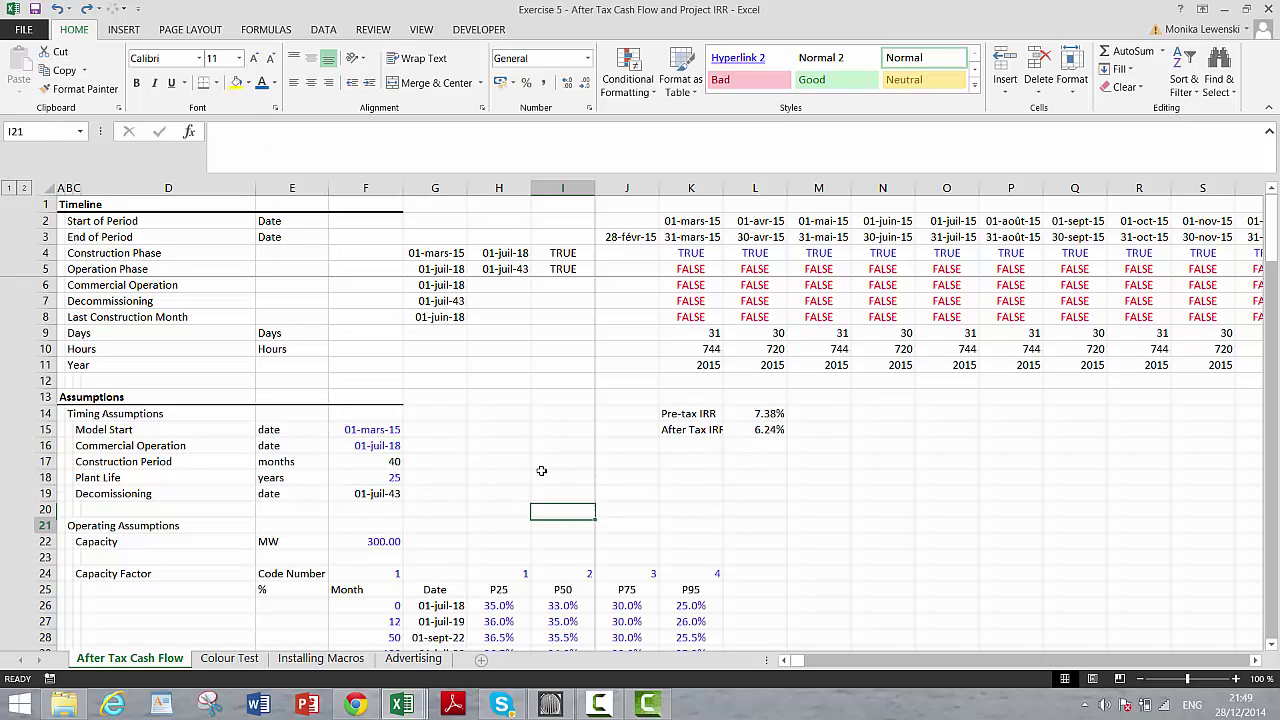
{"action": "key", "text": "Left"}
{"action": "key", "text": "Left"}
{"action": "key", "text": "Left"}
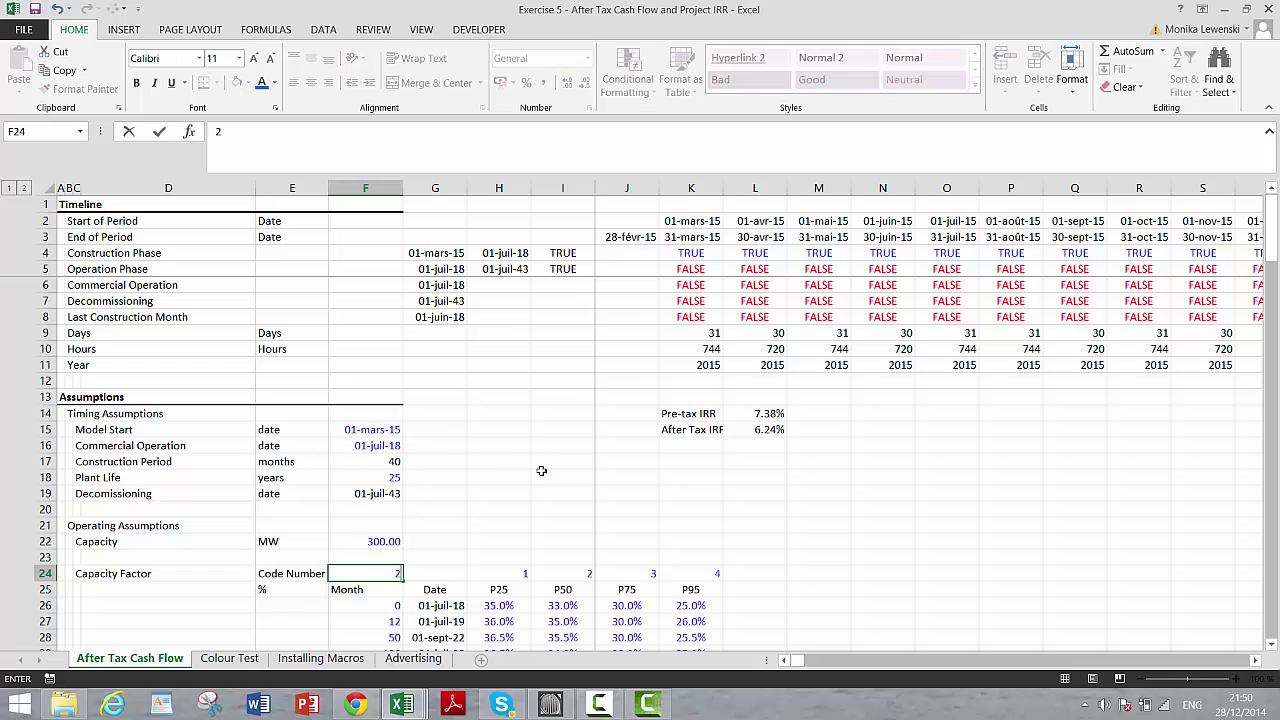
{"action": "type", "text": "2"}
{"action": "key", "text": "Return"}
{"action": "key", "text": "Up"}
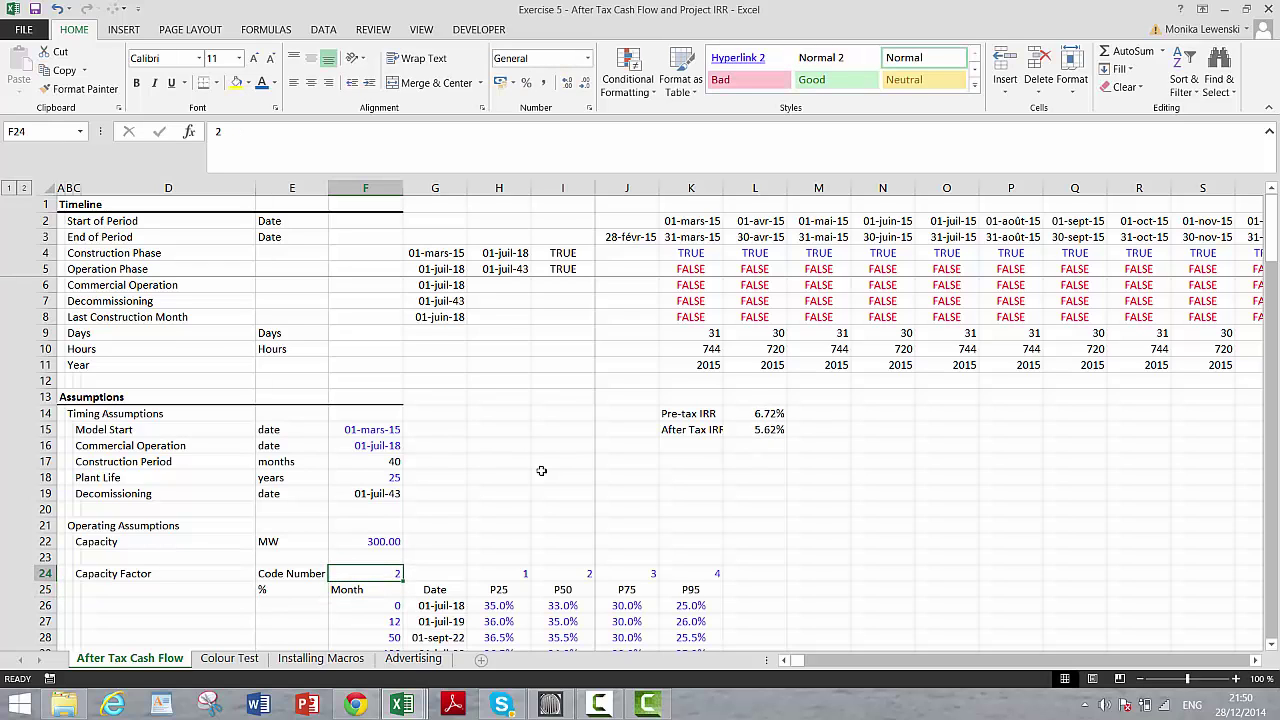
Step: Set the Capacity Factor code number to 4, the P95 case
{"action": "type", "text": "4"}
{"action": "key", "text": "Return"}
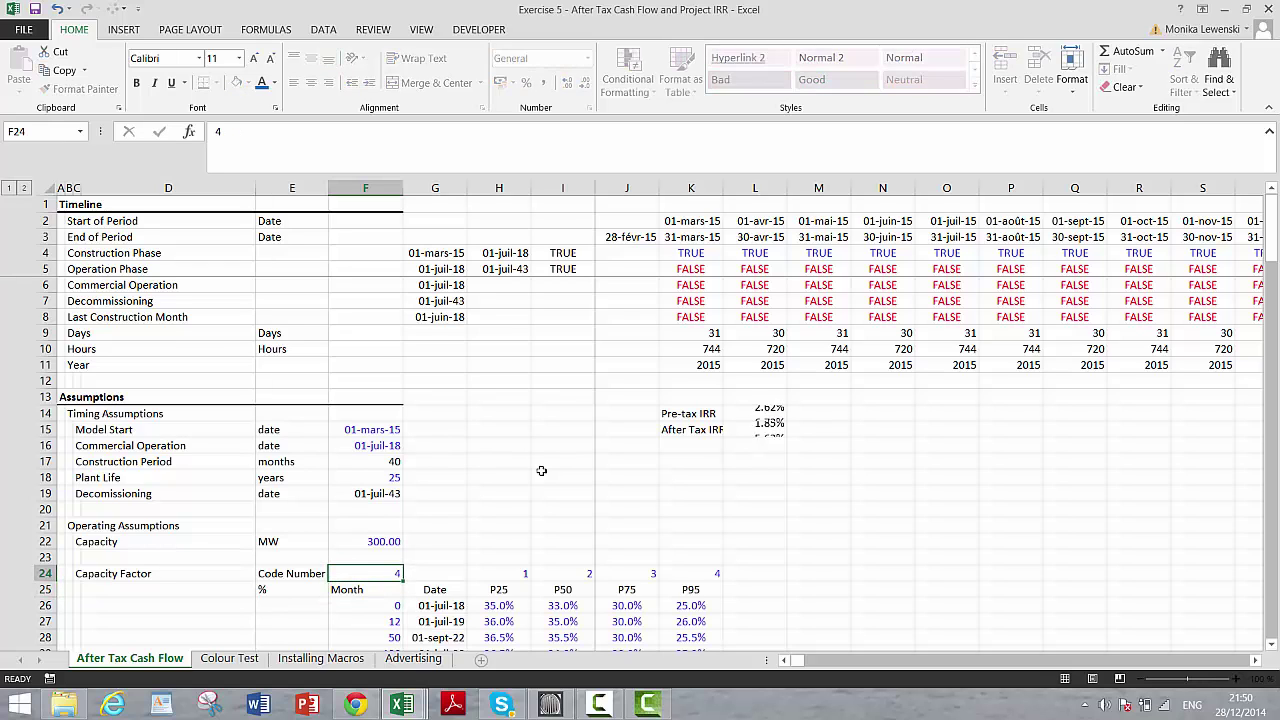
{"action": "key", "text": "Up"}
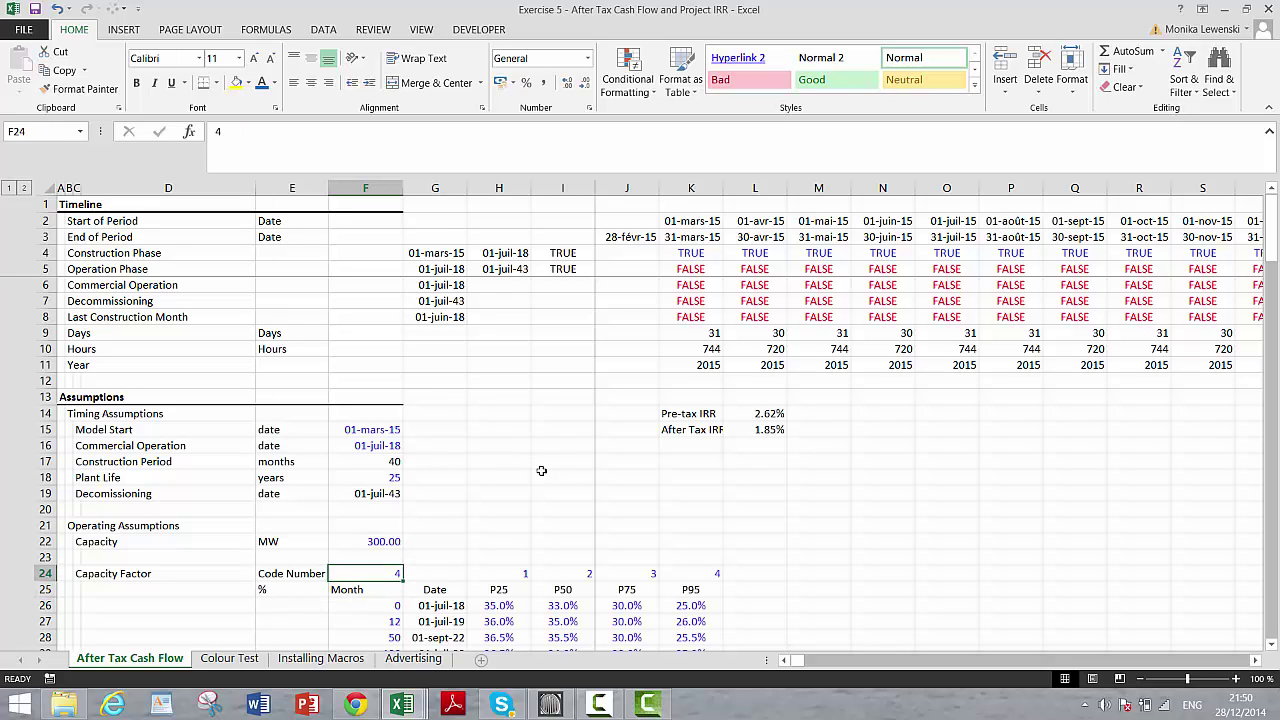
Step: Return the Capacity Factor code number to 2 for the P50 case and save the workbook
{"action": "type", "text": "2"}
{"action": "key", "text": "Return"}
{"action": "key", "text": "Up"}
{"action": "key", "text": "Up"}
{"action": "key", "text": "Up"}
{"action": "key", "text": "Up"}
{"action": "key", "text": "Up"}
{"action": "key", "text": "Up"}
{"action": "key", "text": "Up"}
{"action": "key", "text": "Up"}
{"action": "key", "text": "Up"}
{"action": "key", "text": "Up"}
{"action": "key", "text": "Up"}
{"action": "key", "text": "Up"}
{"action": "key", "text": "Up"}
{"action": "key", "text": "Up"}
{"action": "key", "text": "Up"}
{"action": "key", "text": "Up"}
{"action": "key", "text": "Up"}
{"action": "key", "text": "Up"}
{"action": "key", "text": "Up"}
{"action": "key", "text": "Up"}
{"action": "key", "text": "Up"}
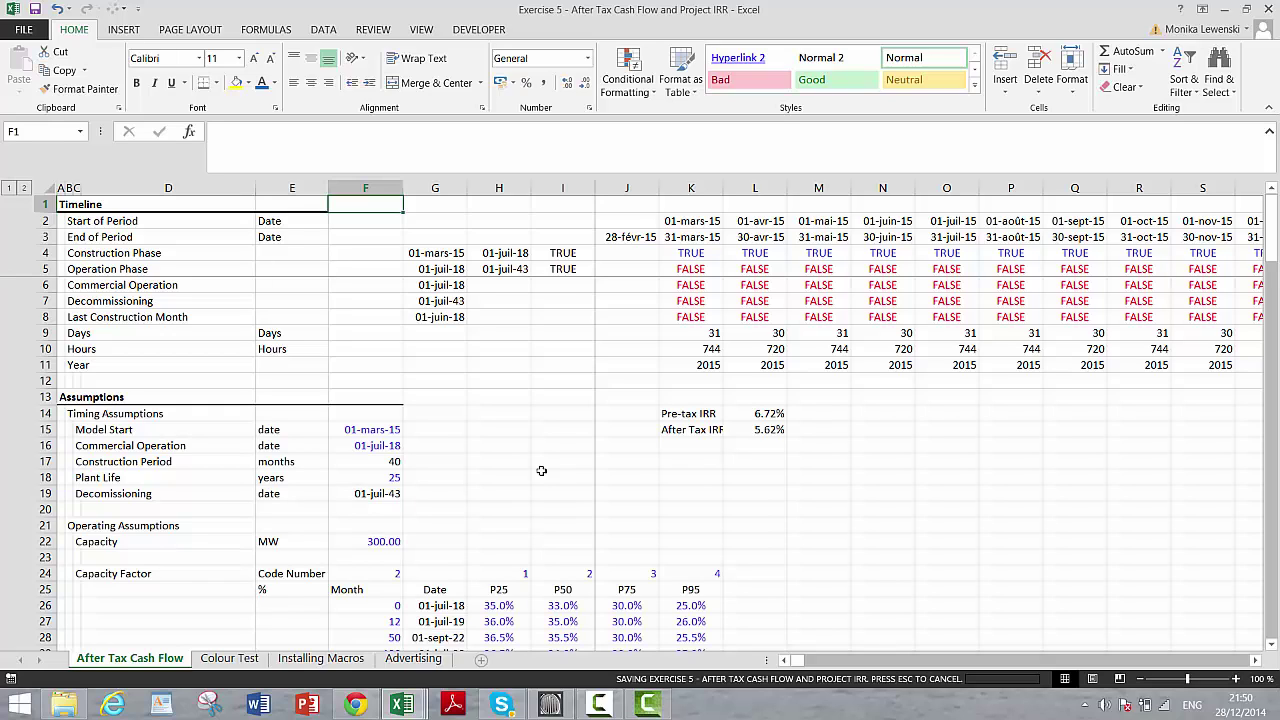
{"action": "left_click", "coordinate": [686, 511]}
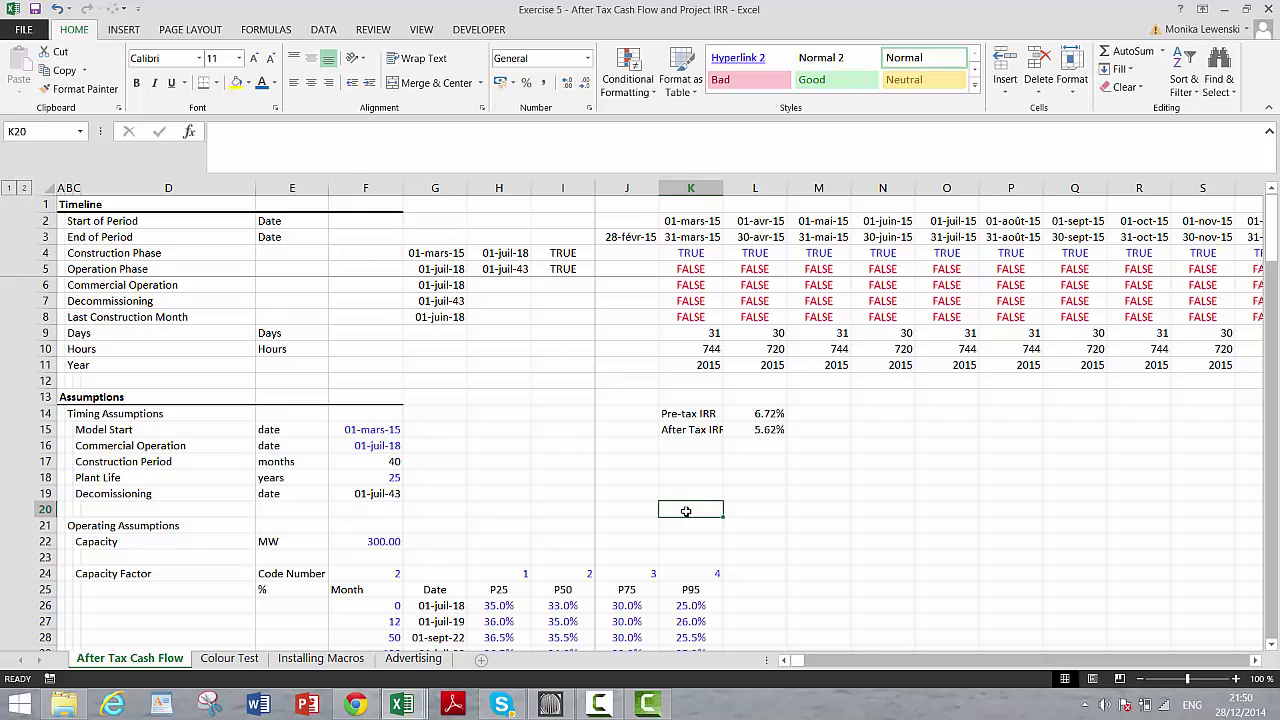
{"action": "mouse_move", "coordinate": [601, 706]}
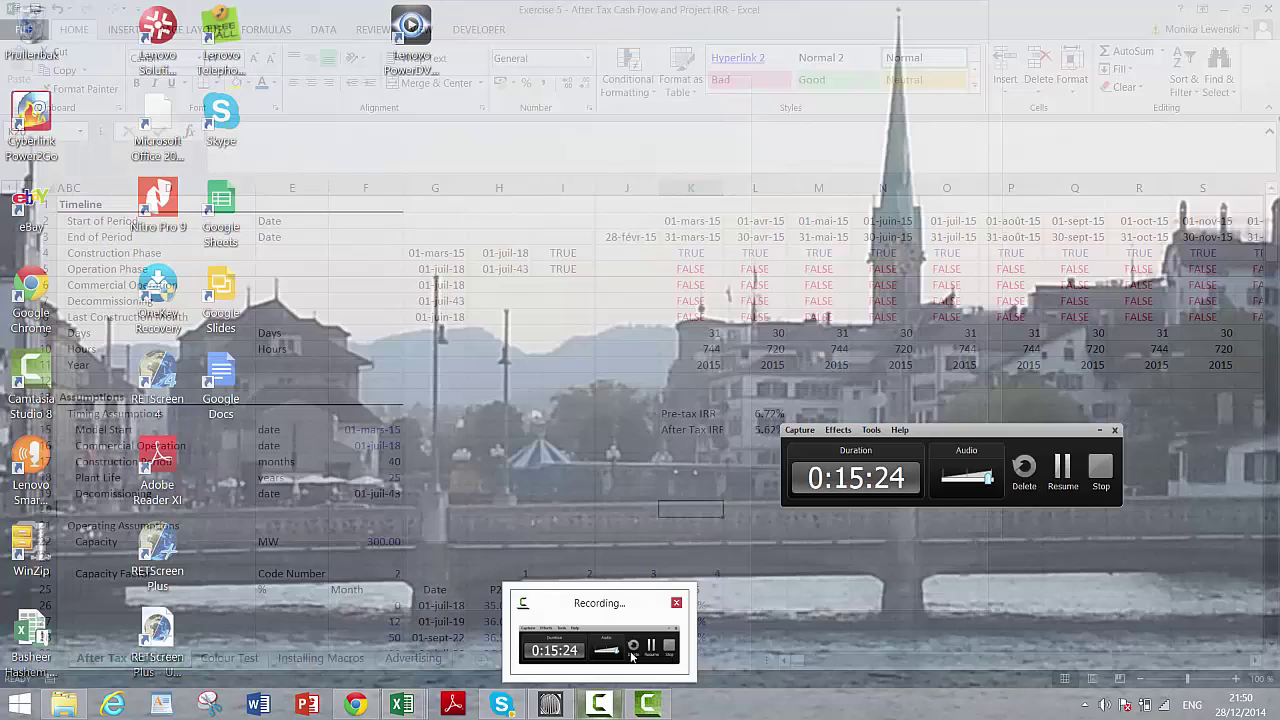
{"action": "left_click", "coordinate": [630, 656]}
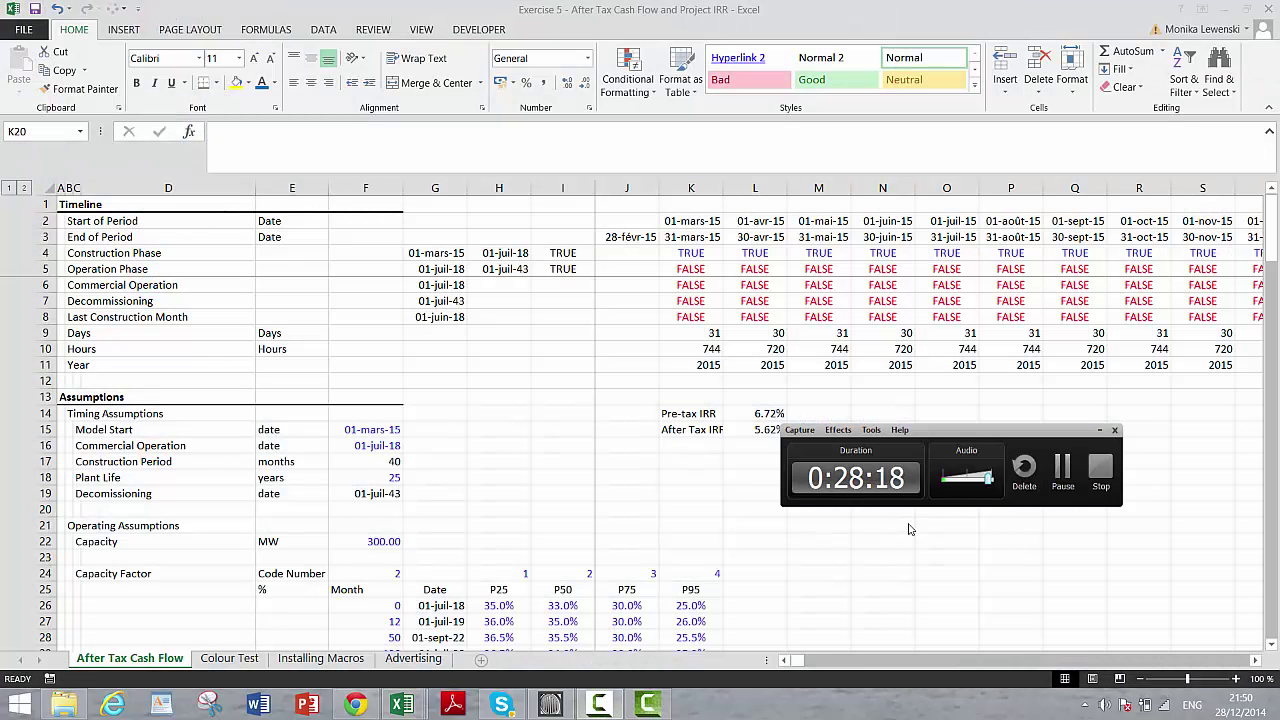
{"action": "left_click", "coordinate": [1104, 474]}
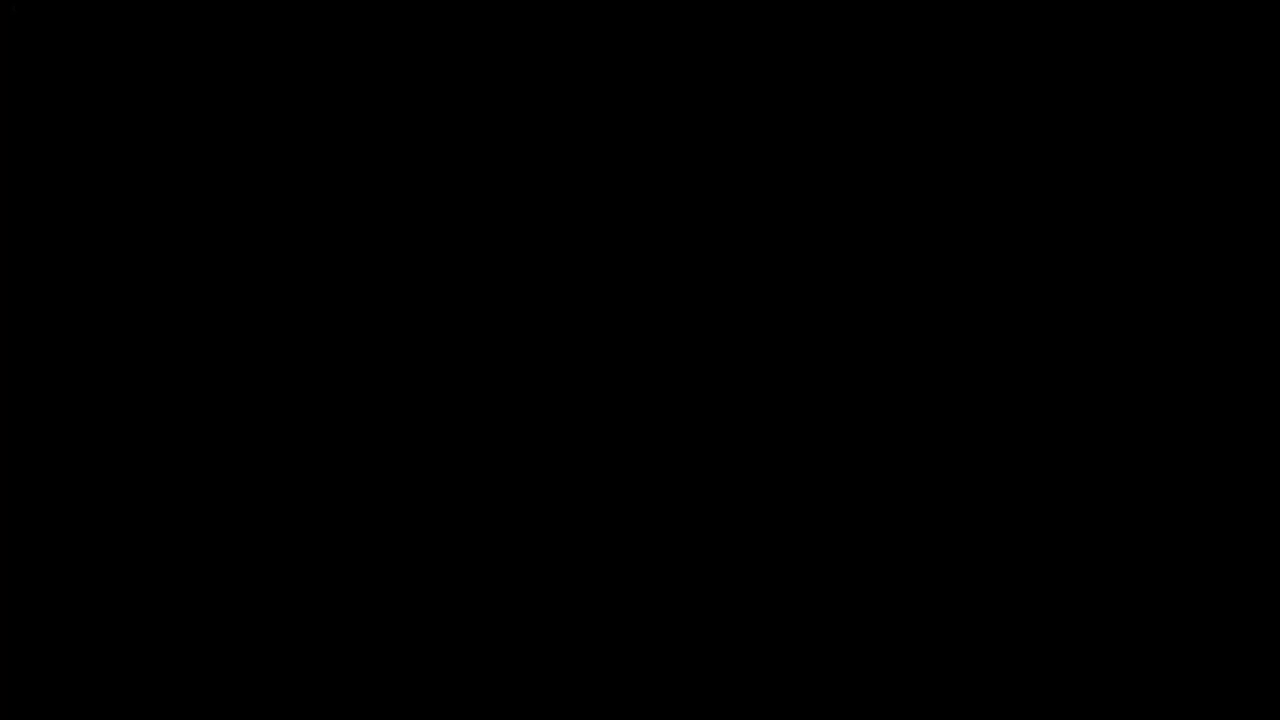